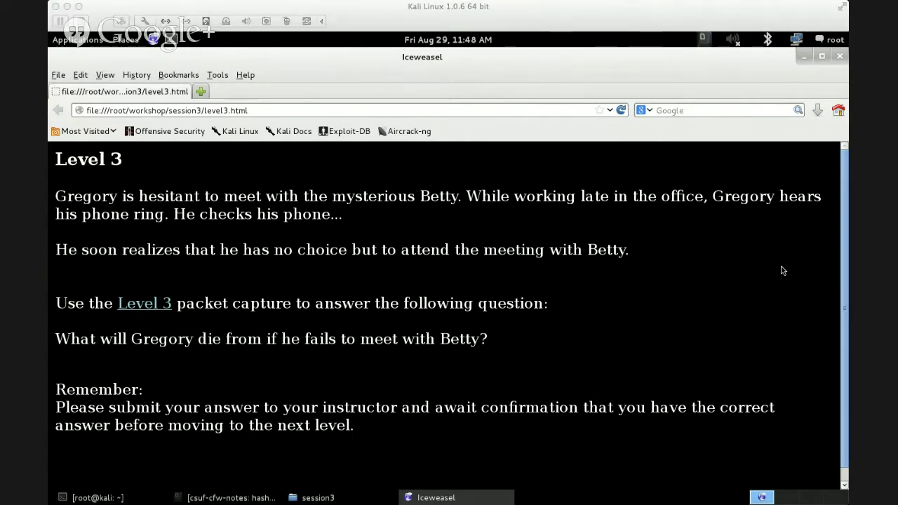
Open level3.pcap from the session3 folder in Wireshark, and open the level4-notes page in the csuf-cfw-notes notebook.
click(805, 57)
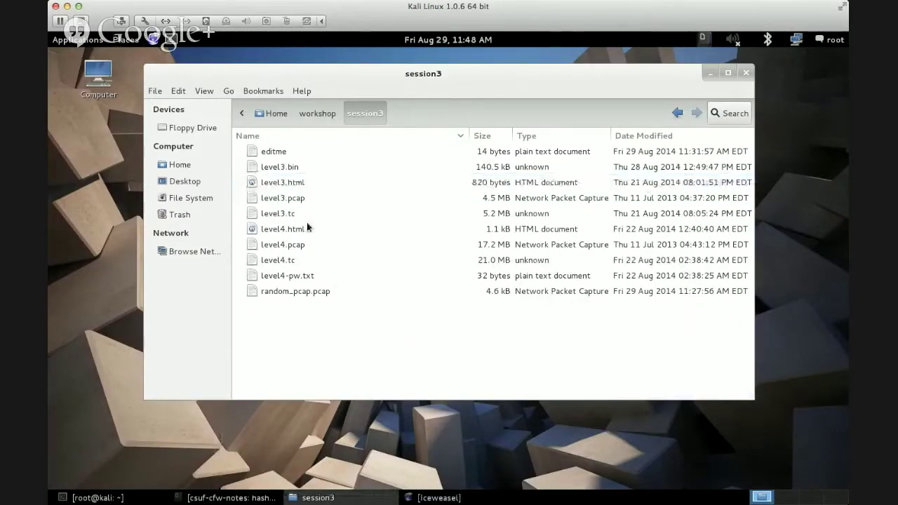
double_click(283, 198)
click(601, 299)
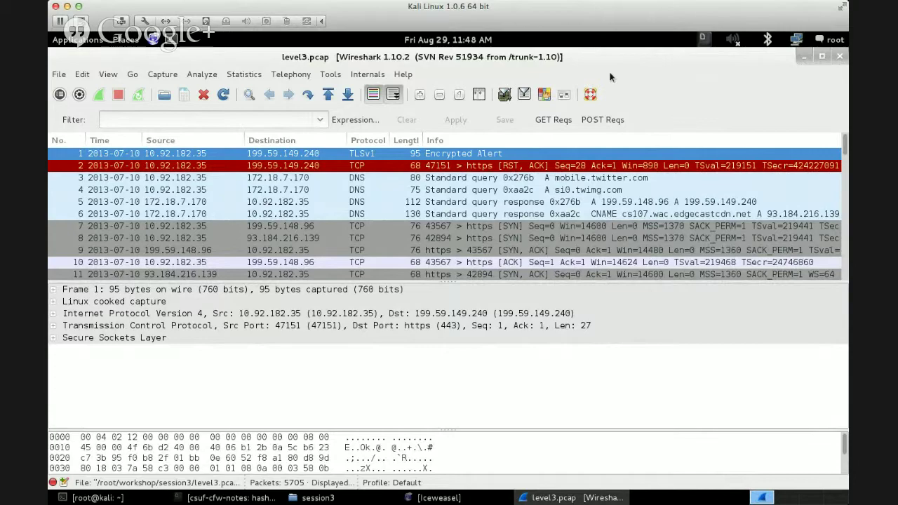
click(231, 498)
click(228, 160)
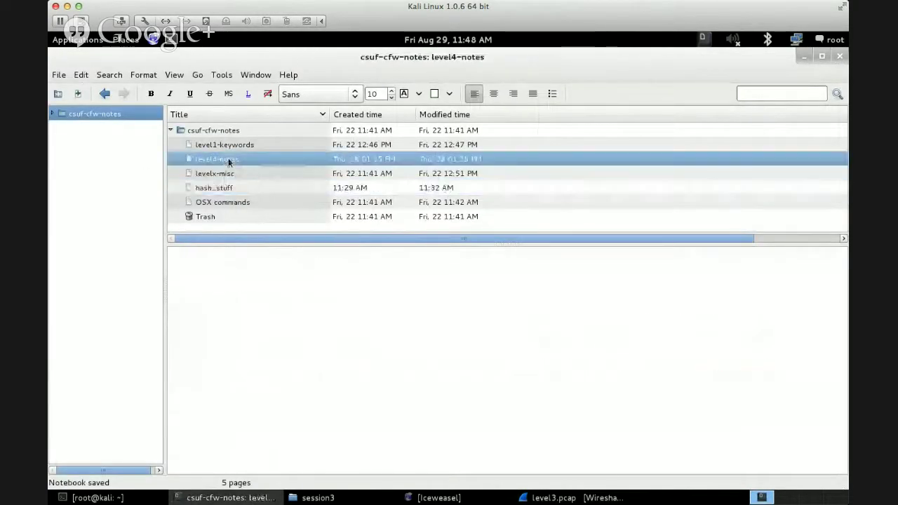
text(as;dfaksl;djfklsdjf)
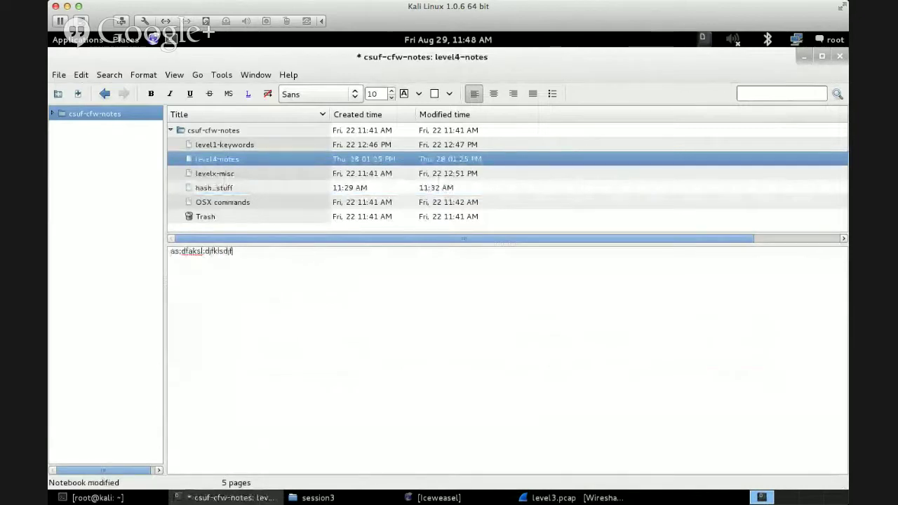
key(BackSpace)
key(BackSpace)
key(BackSpace)
key(BackSpace)
key(BackSpace)
key(BackSpace)
key(BackSpace)
key(BackSpace)
key(BackSpace)
key(BackSpace)
key(BackSpace)
key(BackSpace)
key(BackSpace)
key(BackSpace)
key(BackSpace)
key(BackSpace)
key(BackSpace)
key(BackSpace)
key(BackSpace)
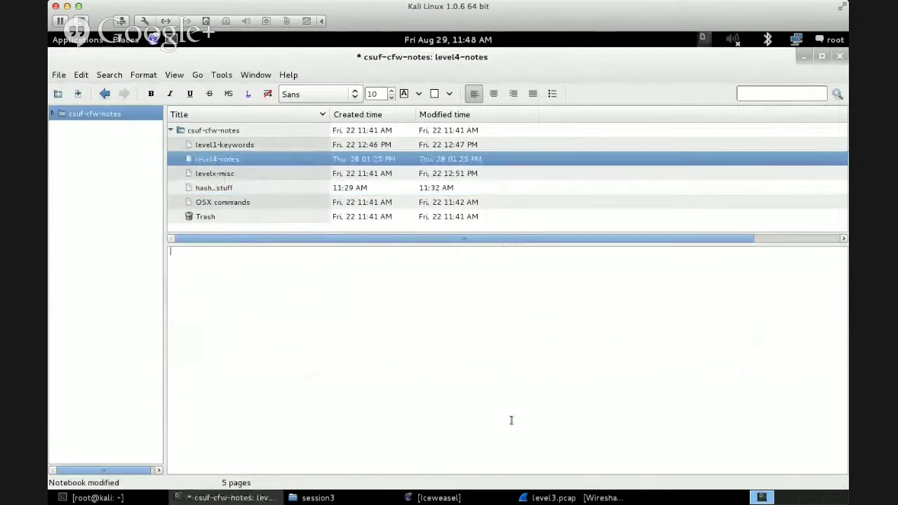
Open level3.html from the session3 folder in the browser and copy its text from the opening story through the question.
click(558, 498)
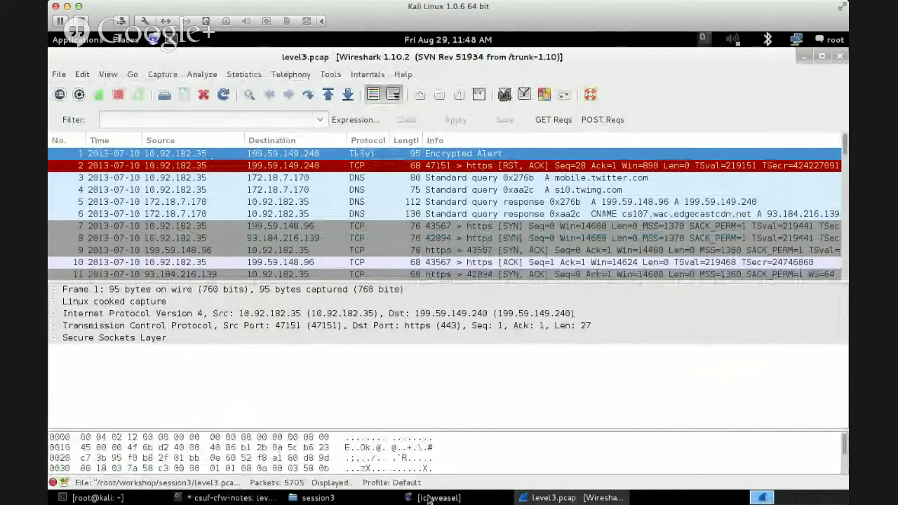
click(318, 497)
double_click(280, 181)
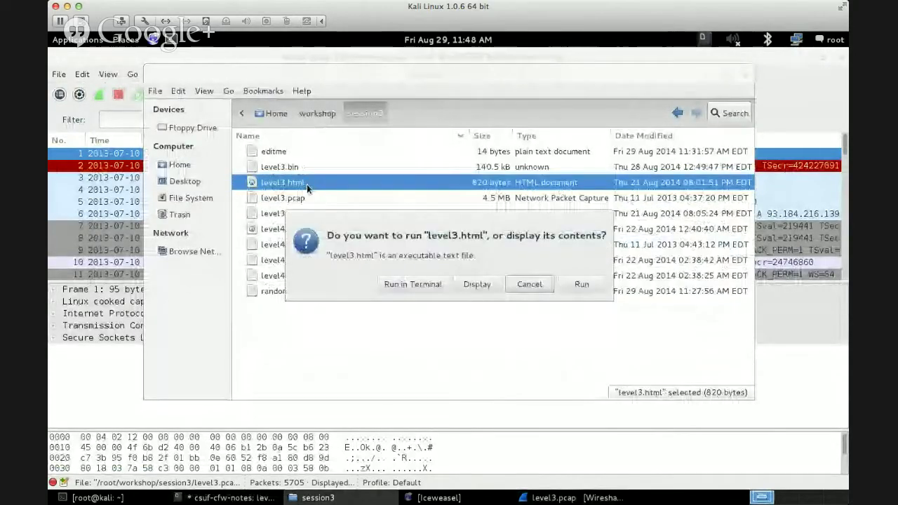
click(490, 286)
drag(488, 339, 56, 197)
right_click(83, 195)
click(105, 204)
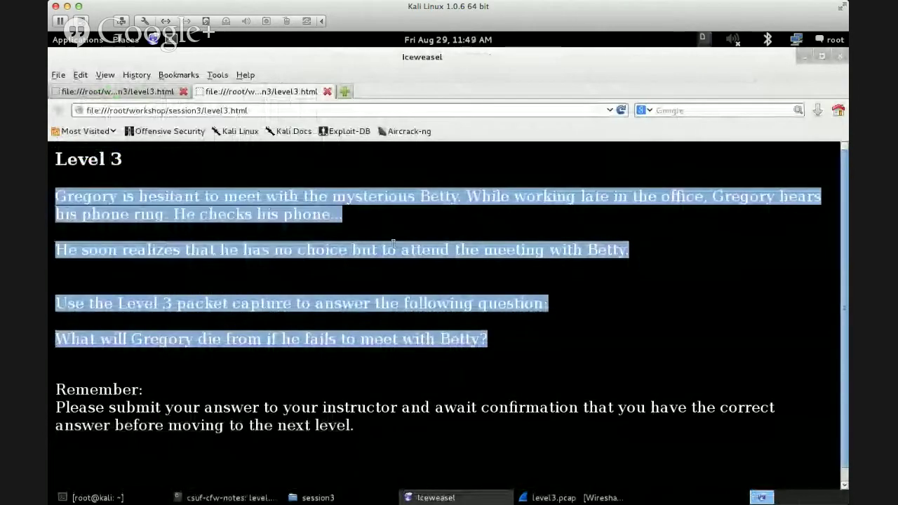
click(394, 244)
Paste the copied text into level4-notes in the notebook, add a "----" separator below it, remove the extra blank line and save.
click(228, 497)
key(ctrl+v)
key(Return)
text(----)
key(Return)
key(Return)
key(Return)
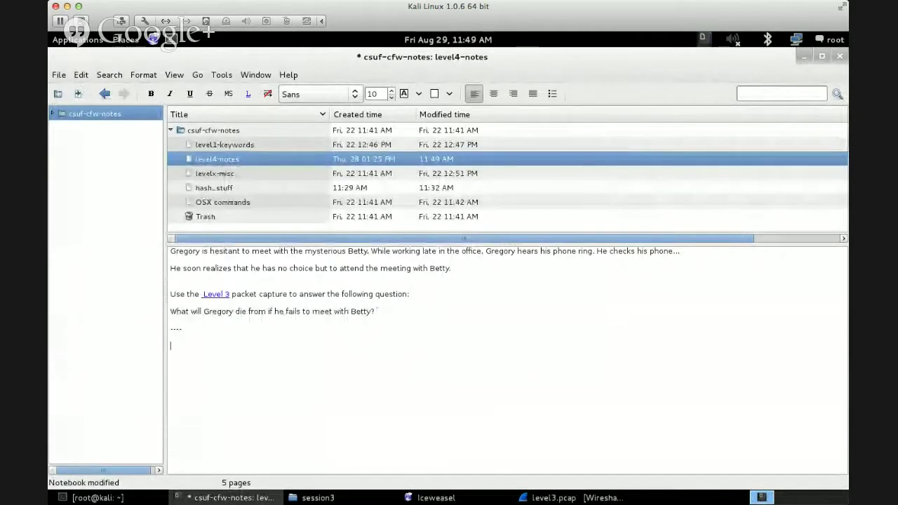
key(BackSpace)
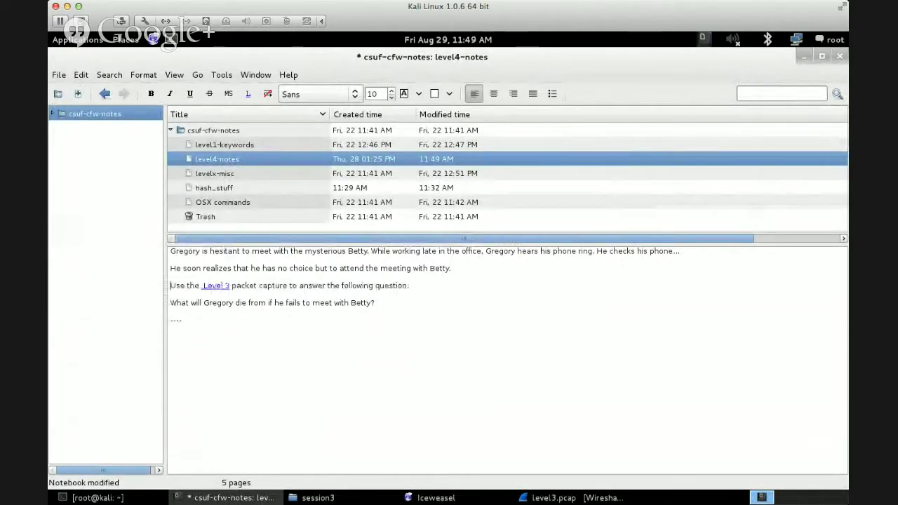
key(Down)
key(ctrl+s)
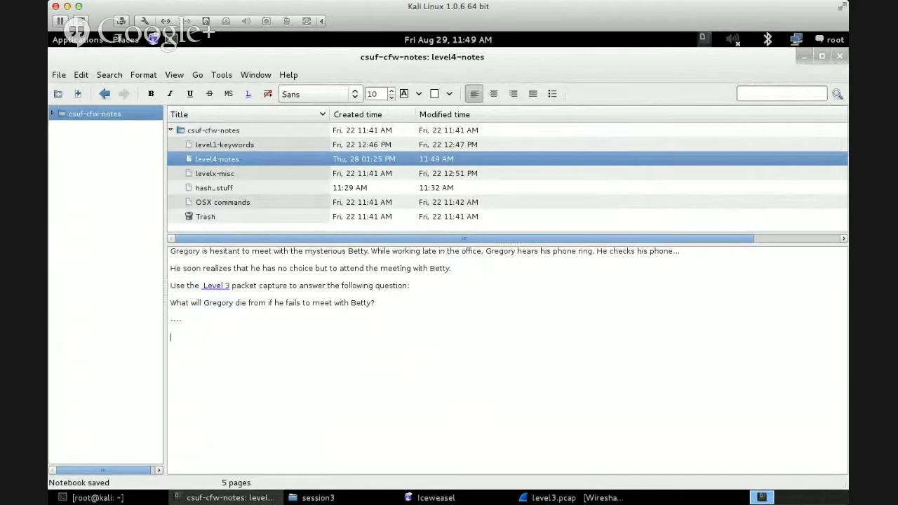
Paste a second copy below the separator and remove "is hesitant to meet with the mysterious", leaving the first character's name on its own line.
key(ctrl+v)
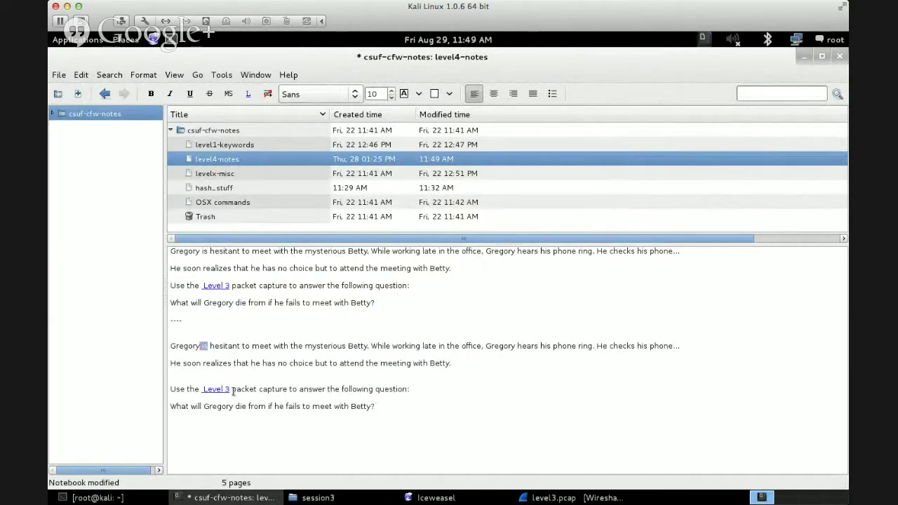
key(ctrl+shift+Right)
key(ctrl+shift+Right)
key(ctrl+shift+Right)
key(ctrl+shift+Right)
key(ctrl+shift+Right)
key(ctrl+shift+Right)
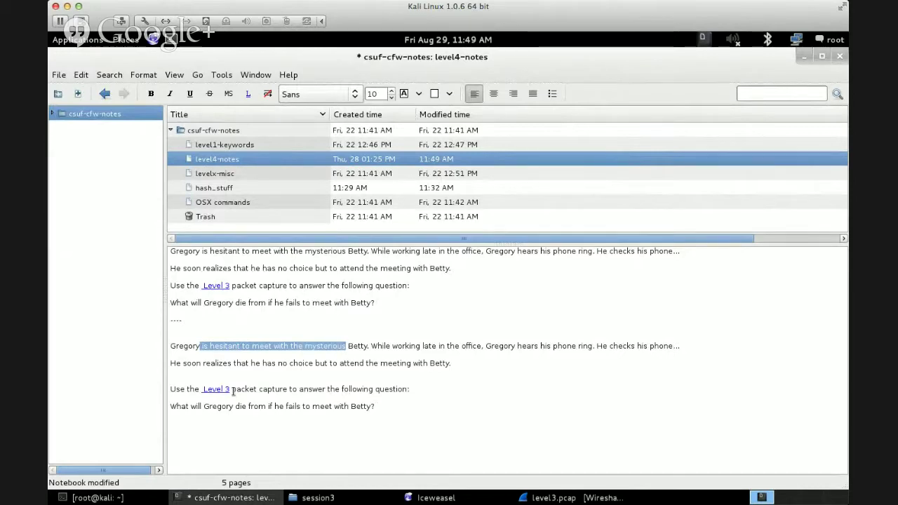
key(Return)
Delete the text between the second character's name and "office" in the second copy, leaving the name on its own line.
key(ctrl+shift+Right)
key(ctrl+shift+Right)
key(ctrl+shift+Right)
key(ctrl+shift+Right)
key(ctrl+shift+Right)
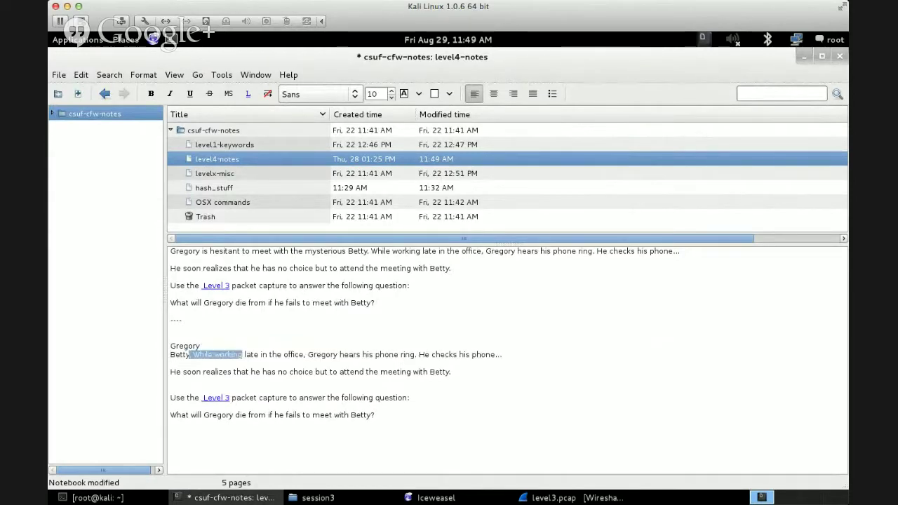
key(Delete)
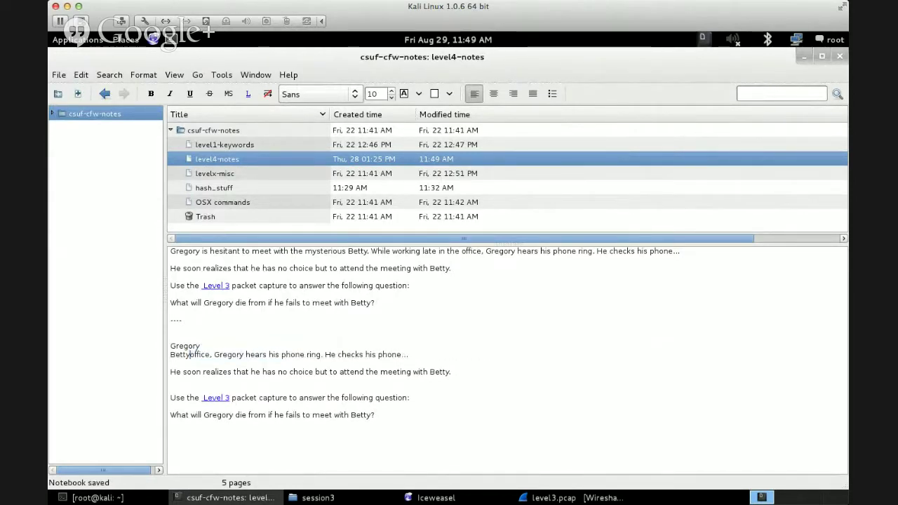
key(Return)
Reduce the rest of the copy's first paragraph to the keywords "office" and "phone" on separate lines.
key(ctrl+shift+Right)
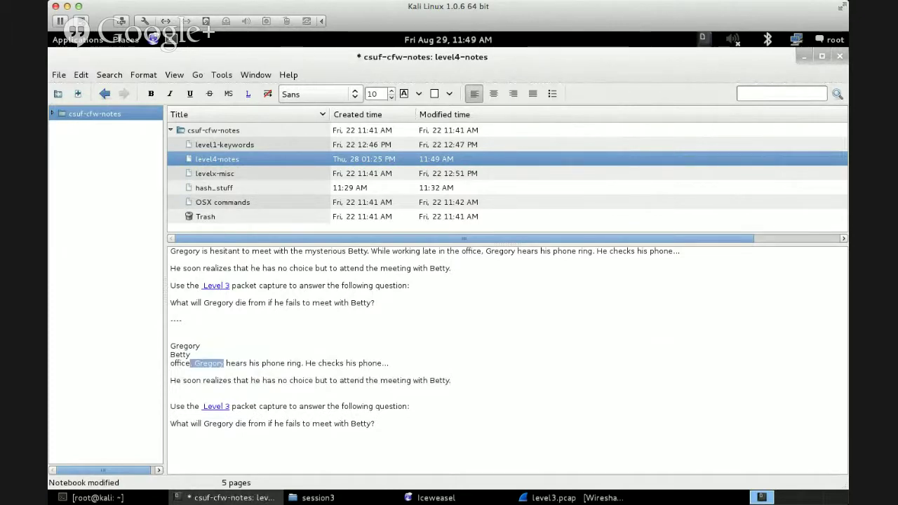
key(ctrl+shift+Right)
key(ctrl+shift+Right)
key(Delete)
key(Return)
key(ctrl+Right)
key(ctrl+shift+Right)
key(ctrl+shift+Right)
key(ctrl+shift+Right)
key(ctrl+shift+Right)
key(ctrl+shift+Right)
key(ctrl+shift+Right)
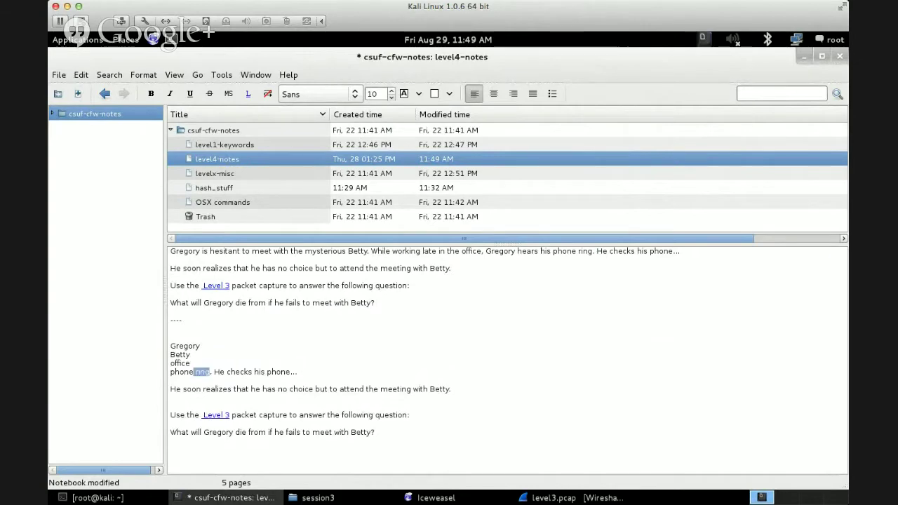
key(ctrl+shift+Left)
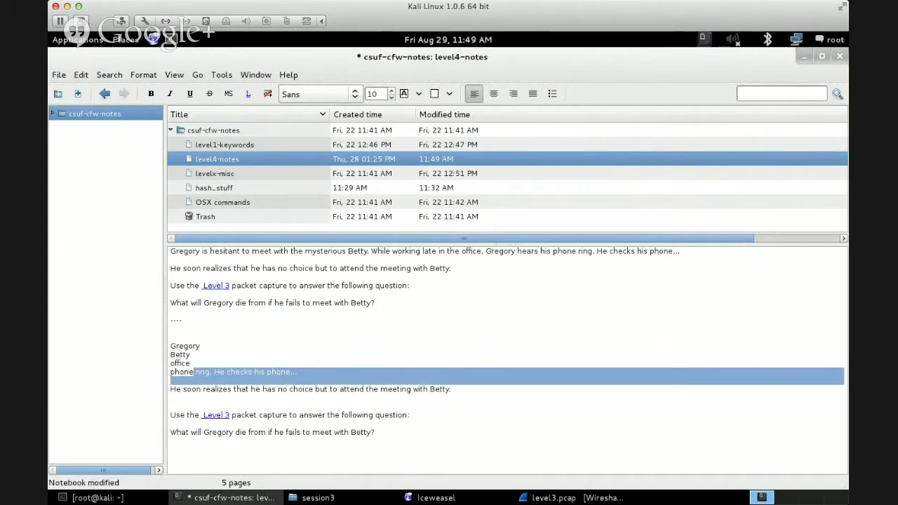
key(Delete)
key(Return)
Reduce the copied sentence starting "He soon realizes" to the keyword "meeting".
key(ctrl+shift+Right)
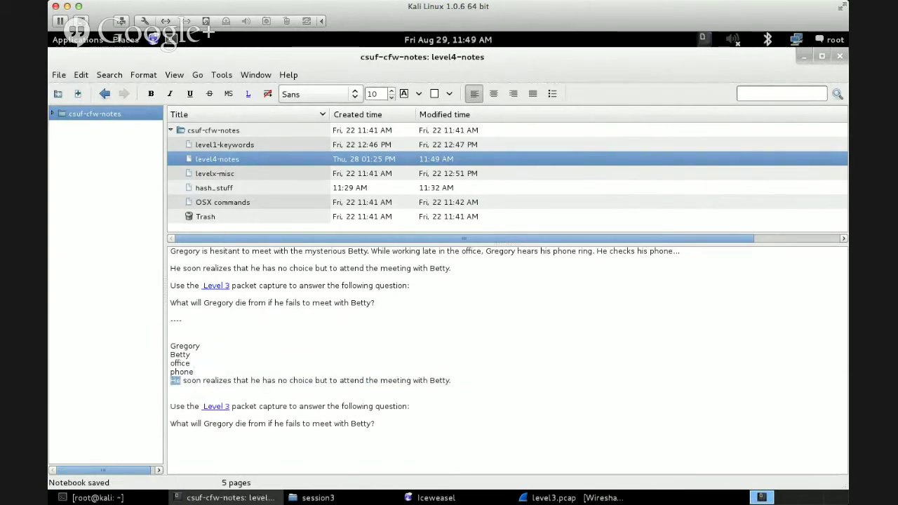
key(ctrl+shift+Right)
key(ctrl+shift+Right)
key(ctrl+shift+Right)
key(ctrl+shift+Right)
key(ctrl+shift+Right)
key(ctrl+shift+Right)
key(ctrl+shift+Right)
key(ctrl+shift+Right)
key(ctrl+shift+Right)
key(ctrl+shift+Right)
key(ctrl+shift+Right)
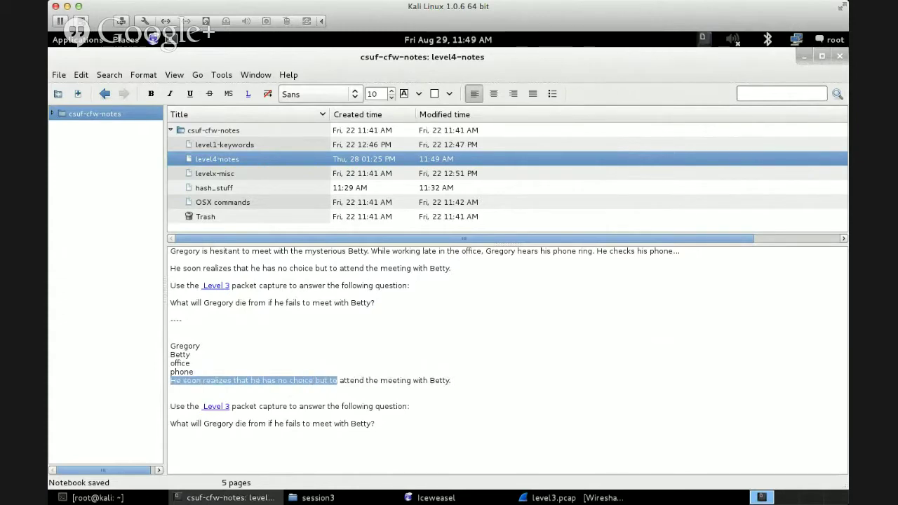
key(Delete)
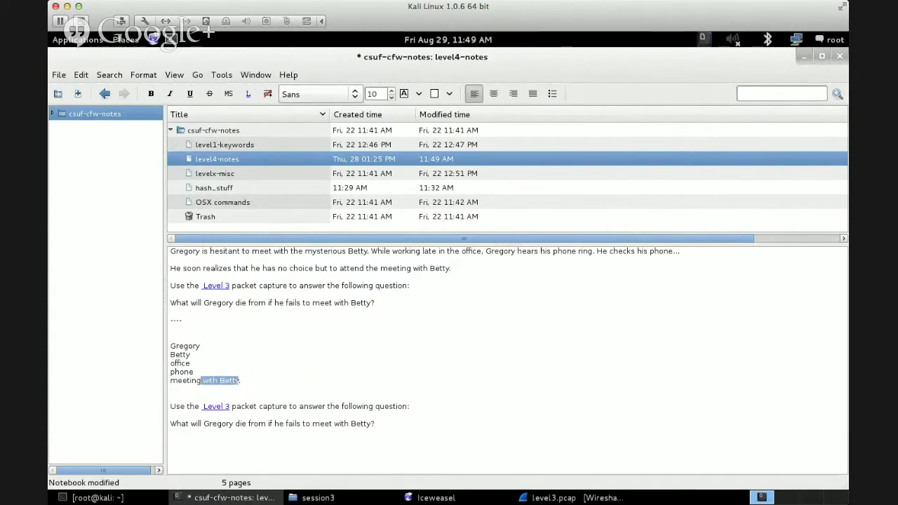
key(shift+Down)
key(shift+Up)
key(Delete)
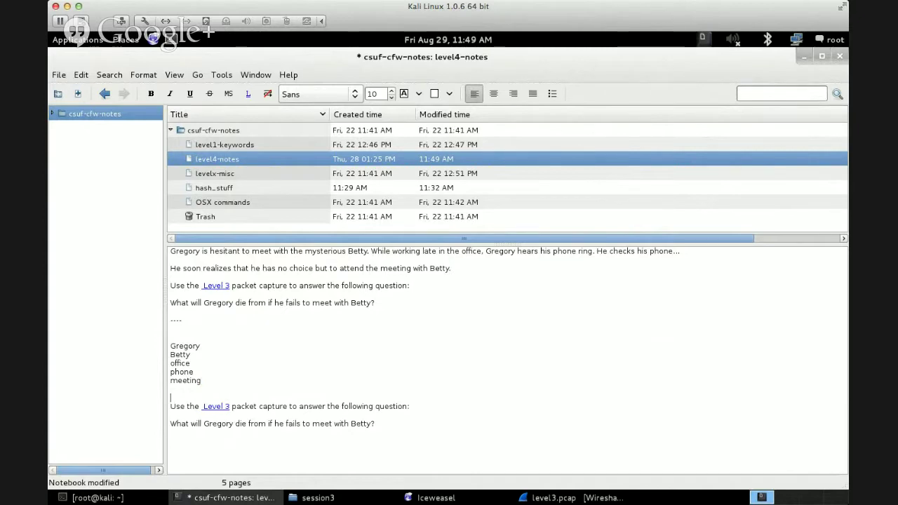
Delete the "Use the Level 3 packet capture" line and the blank line below "meeting" in the second copy.
key(shift+Down)
key(Delete)
key(Delete)
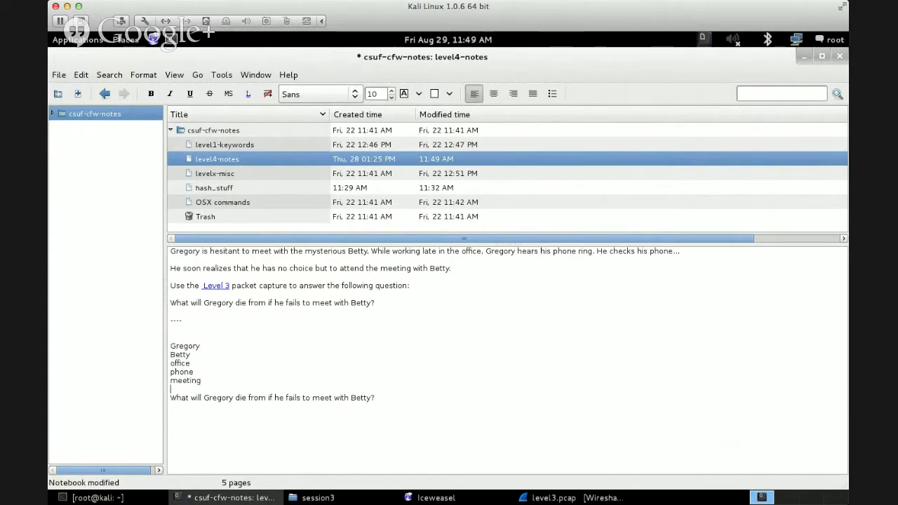
key(BackSpace)
Trim the start of the copied question and the words after "die", leaving "die" as a keyword on its own line.
key(ctrl+shift+Right)
key(ctrl+shift+Right)
key(ctrl+shift+Right)
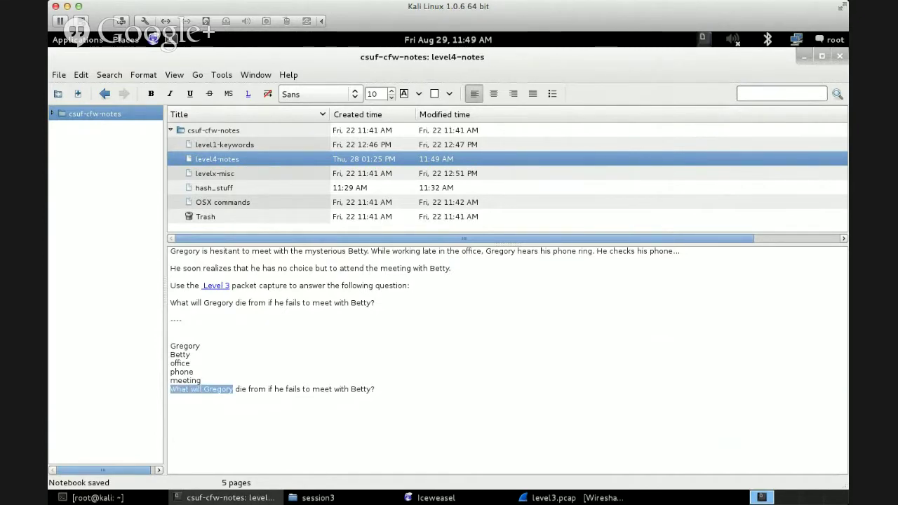
key(Delete)
key(ctrl+Right)
key(ctrl+shift+Right)
key(ctrl+shift+Right)
key(ctrl+shift+Right)
key(ctrl+shift+Right)
key(ctrl+shift+Right)
key(ctrl+shift+Right)
key(ctrl+shift+Right)
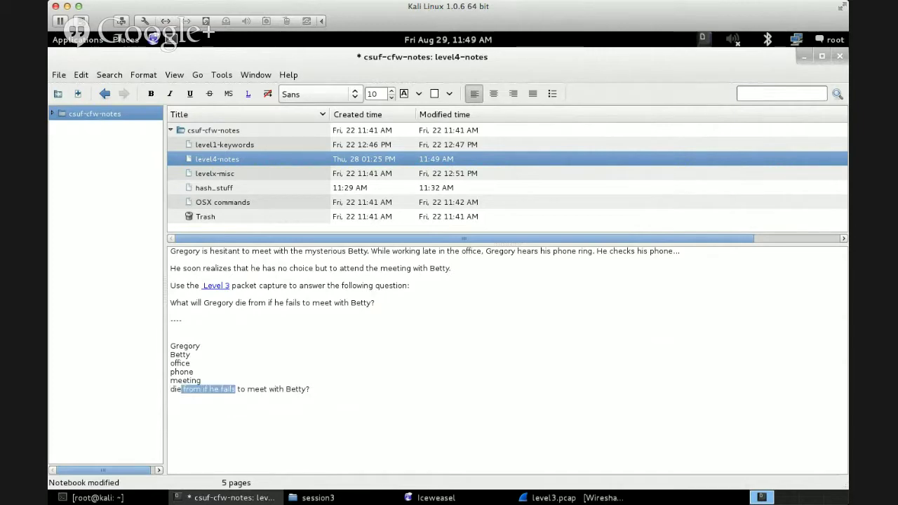
key(ctrl+shift+Left)
key(ctrl+shift+Left)
key(Delete)
key(Return)
Cut the remainder of the copied question down to the keyword "meet" and save the notebook.
key(ctrl+shift+Right)
key(ctrl+shift+Right)
key(ctrl+shift+Right)
key(Delete)
key(Return)
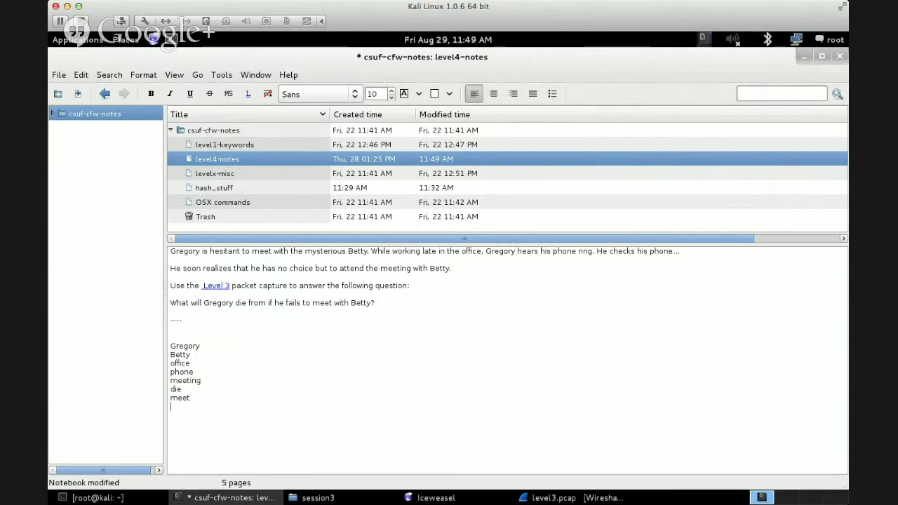
key(ctrl+s)
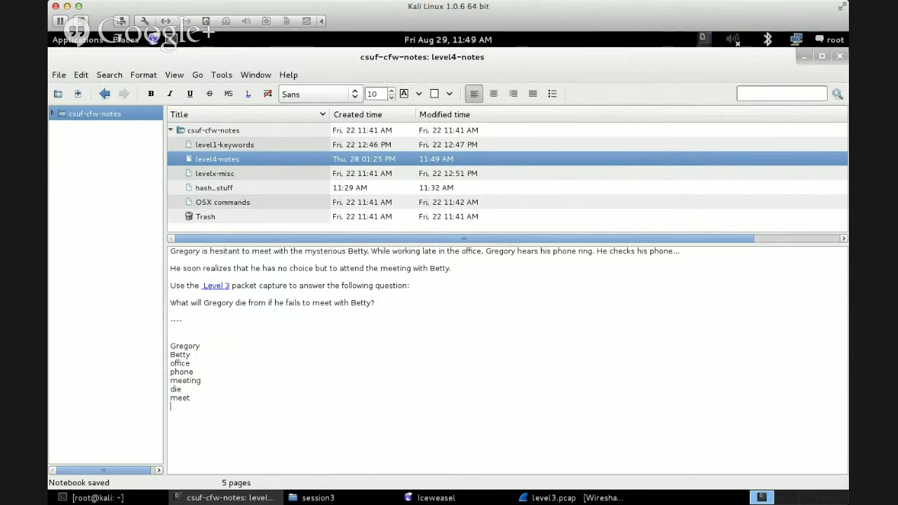
Switch to Wireshark and set up a Find Packet search by string in the packet bytes of level3.pcap.
click(561, 498)
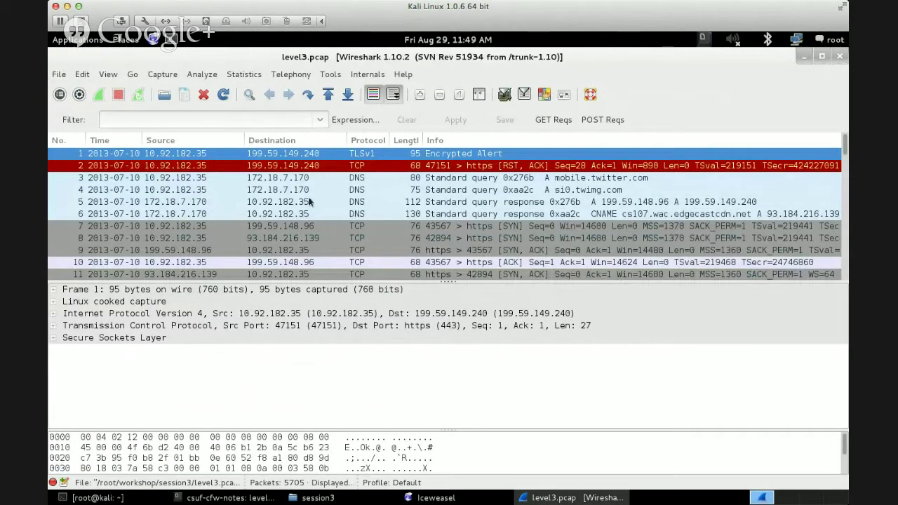
key(ctrl+f)
click(212, 217)
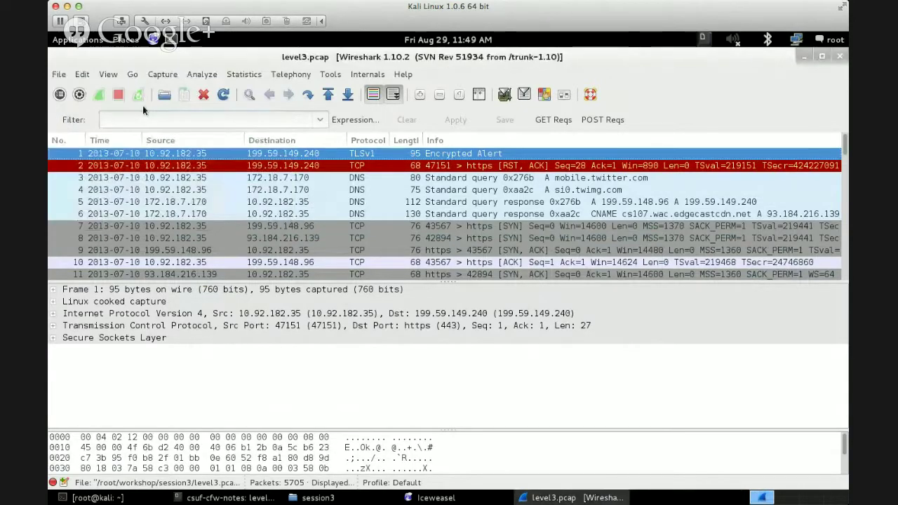
click(89, 75)
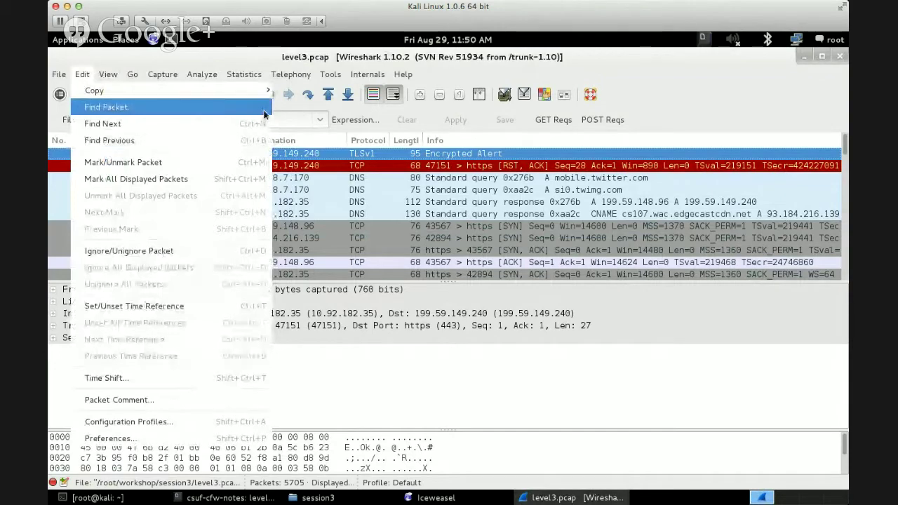
click(168, 117)
drag(178, 48, 346, 97)
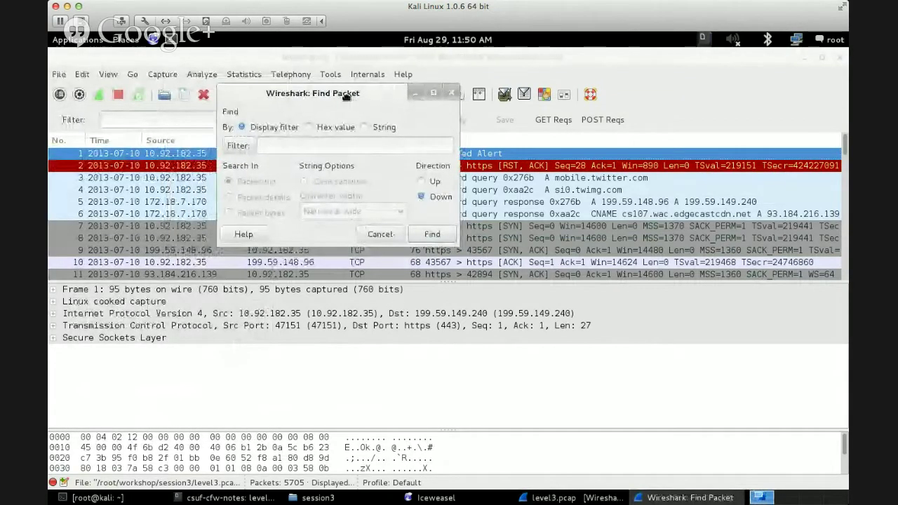
click(364, 127)
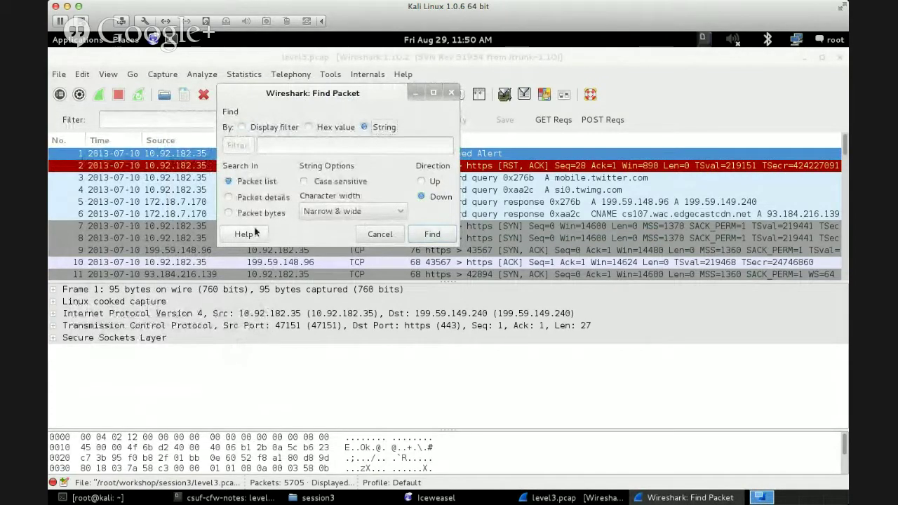
click(230, 214)
Search the packet bytes for the mysterious contact's first name in lowercase, without case sensitivity.
click(374, 147)
text(betty)
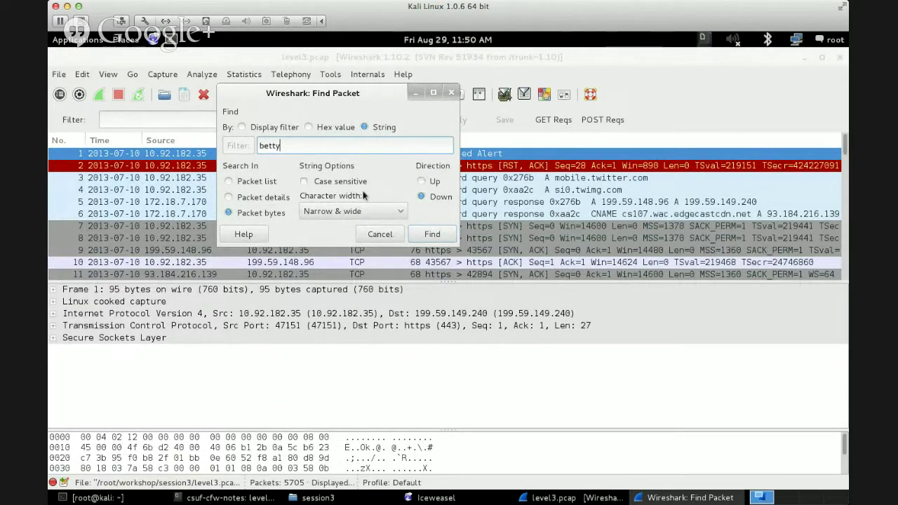
click(345, 181)
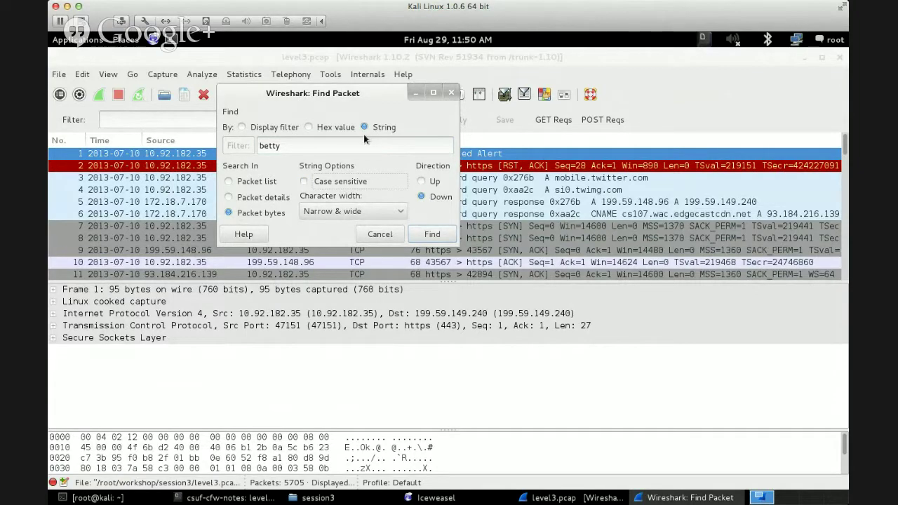
drag(356, 144, 259, 146)
text(be)
key(Return)
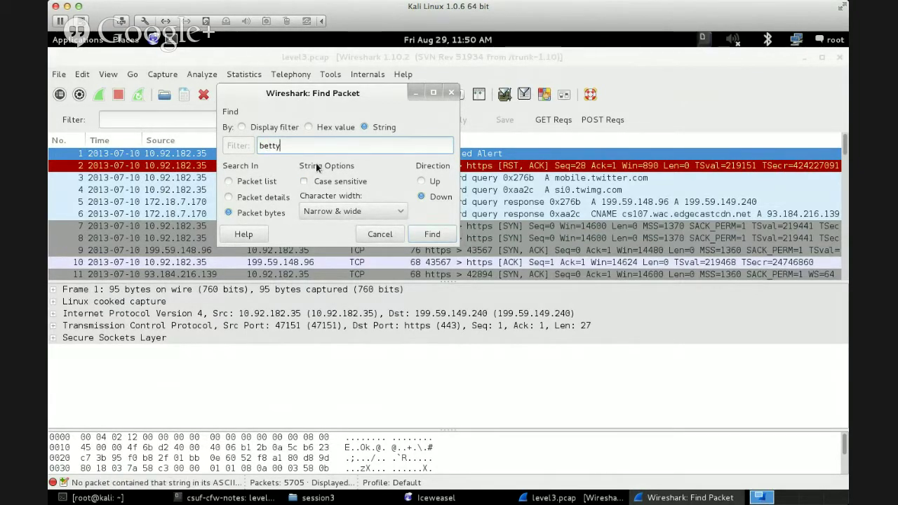
Rerun the search for the mysterious contact's first name, and mark that keyword as "nada" in the level4-notes page.
key(Return)
drag(245, 482, 314, 483)
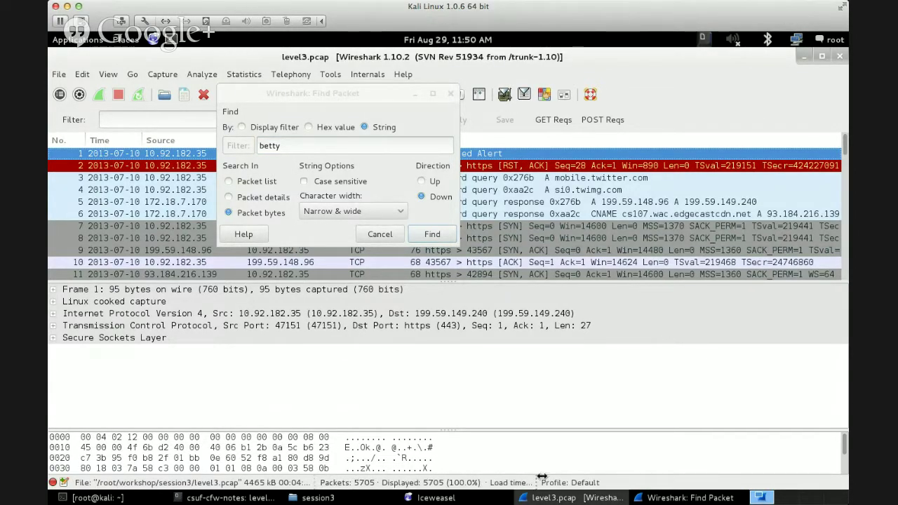
click(325, 146)
drag(324, 146, 237, 145)
click(224, 498)
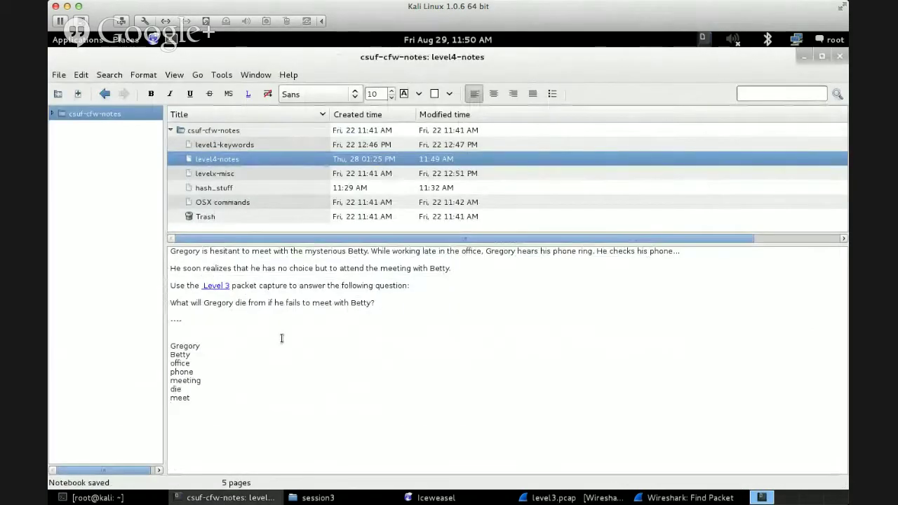
click(262, 355)
text(- nada)
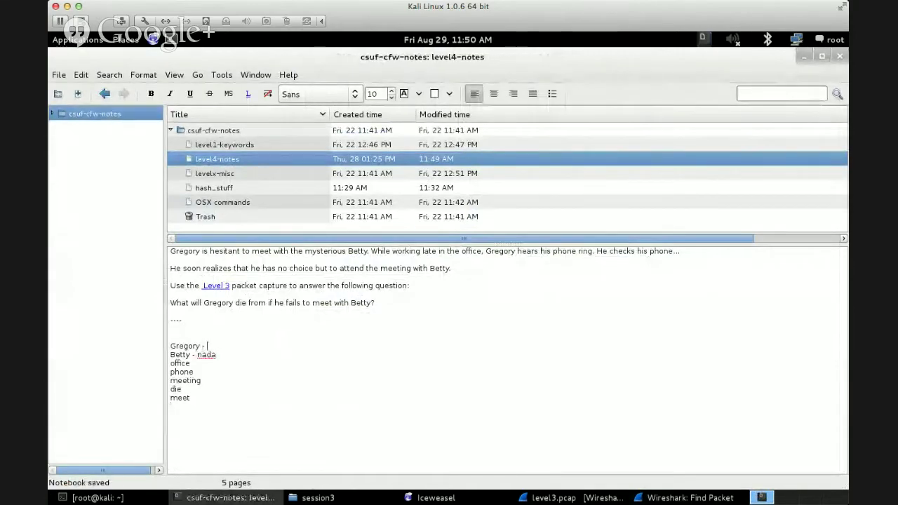
Switch back to Wireshark's Find Packet search and look for the main character's first name in lowercase in the packet bytes.
click(674, 497)
text(gregory)
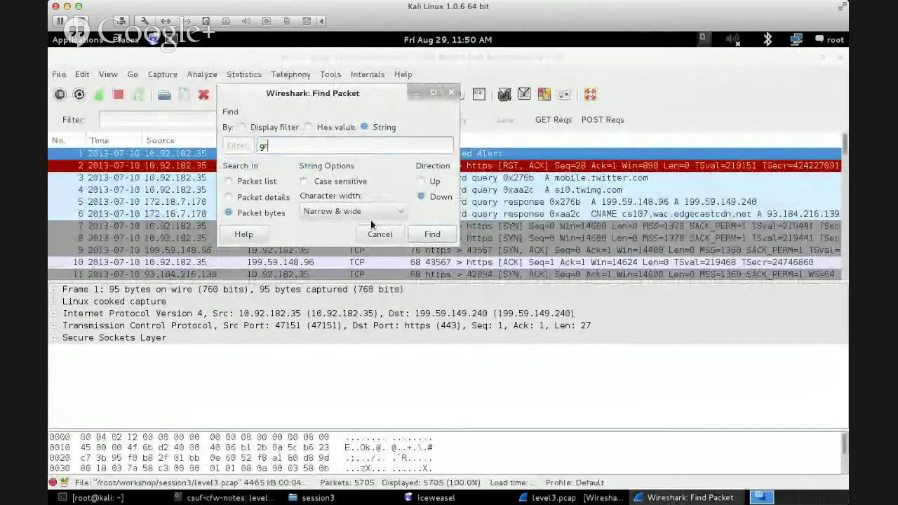
key(Return)
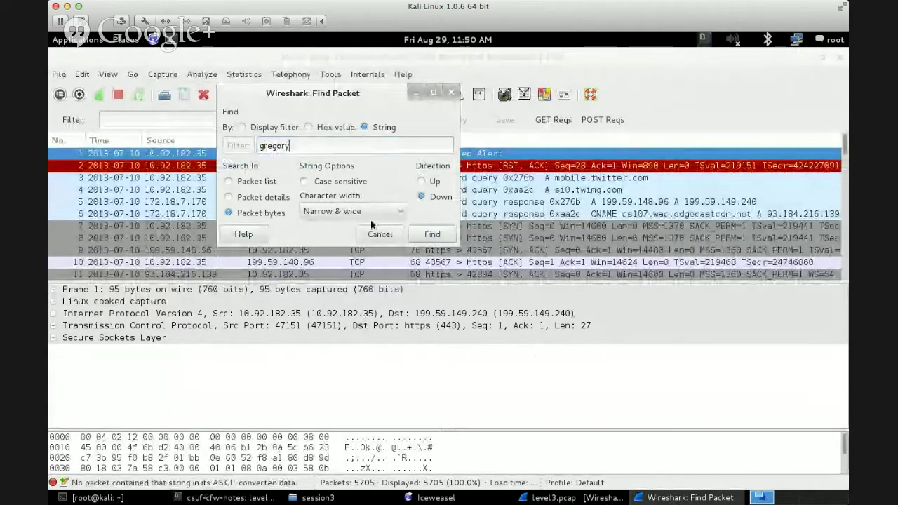
Mark the main character's keyword as "nada" in the notes and append a dash to each remaining keyword from office to meet.
click(230, 494)
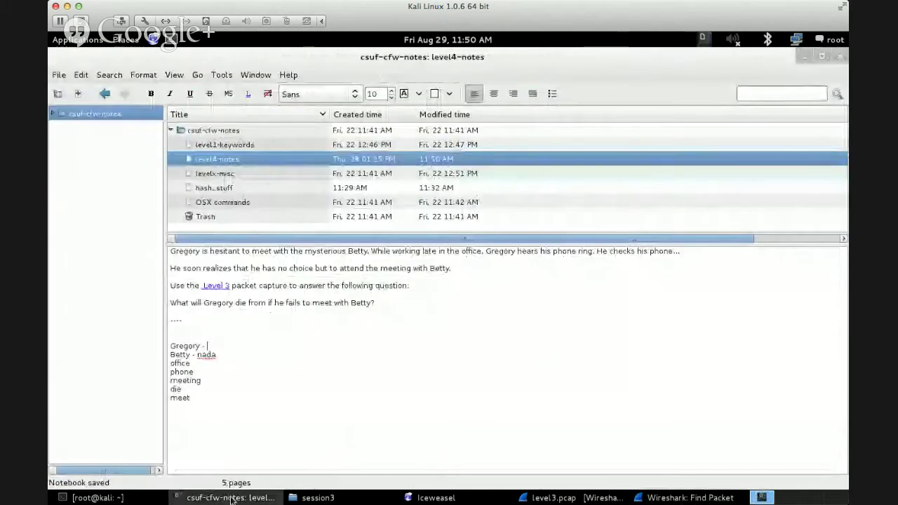
text(nada)
key(Down)
text(-  phone -)
key(Down)
text(-)
key(Down)
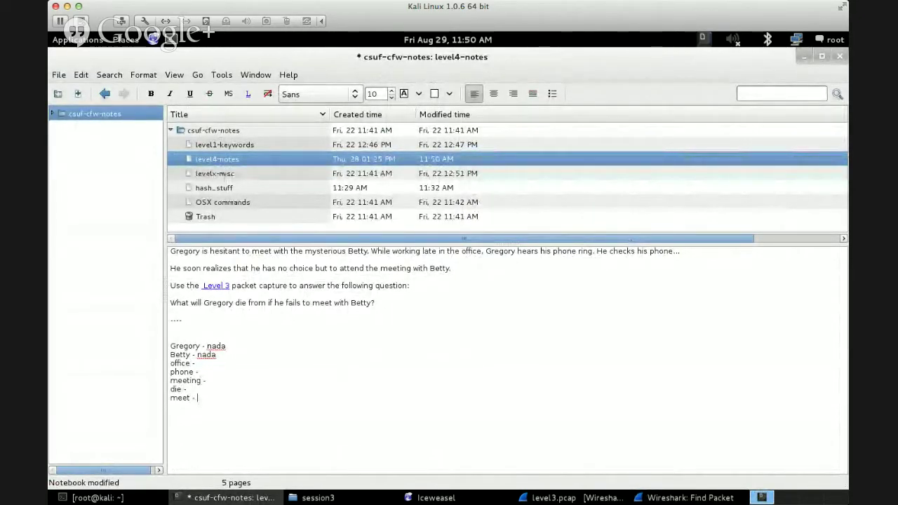
key(Down)
Return to Wireshark and search the packet bytes for "office".
click(686, 497)
key(ctrl+a)
text(off)
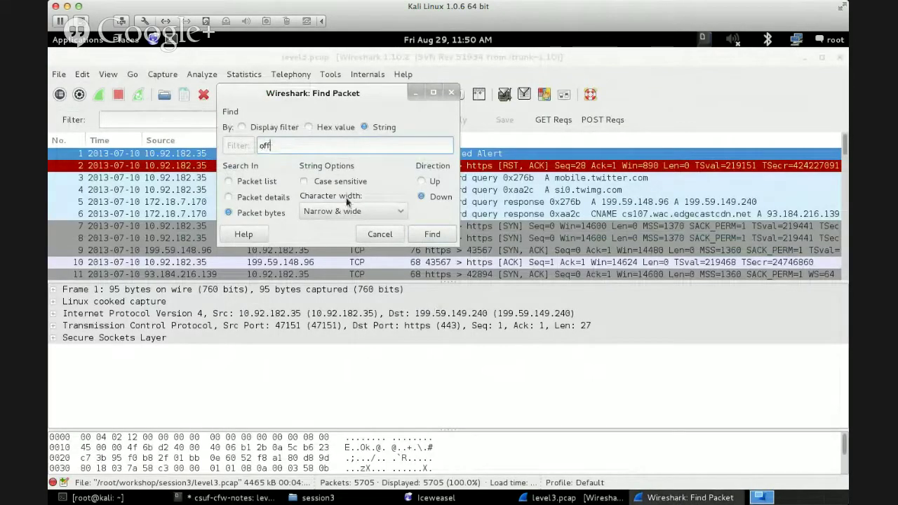
key(Return)
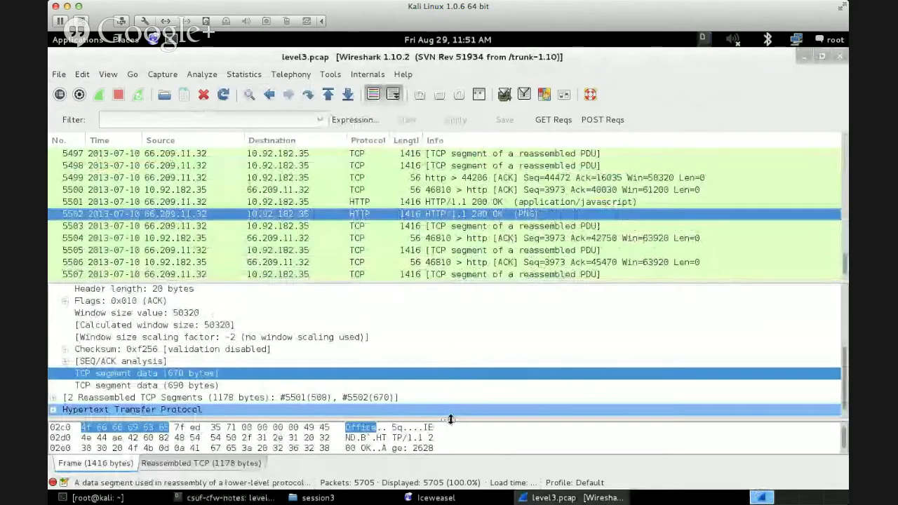
Enlarge the packet bytes pane, then follow the TCP stream of packet 5502 in a maximized window.
drag(451, 420, 478, 334)
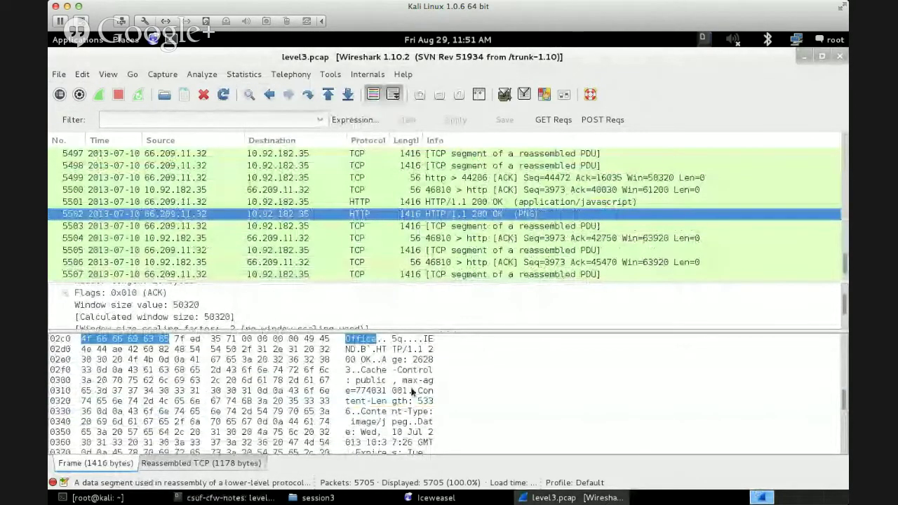
click(404, 353)
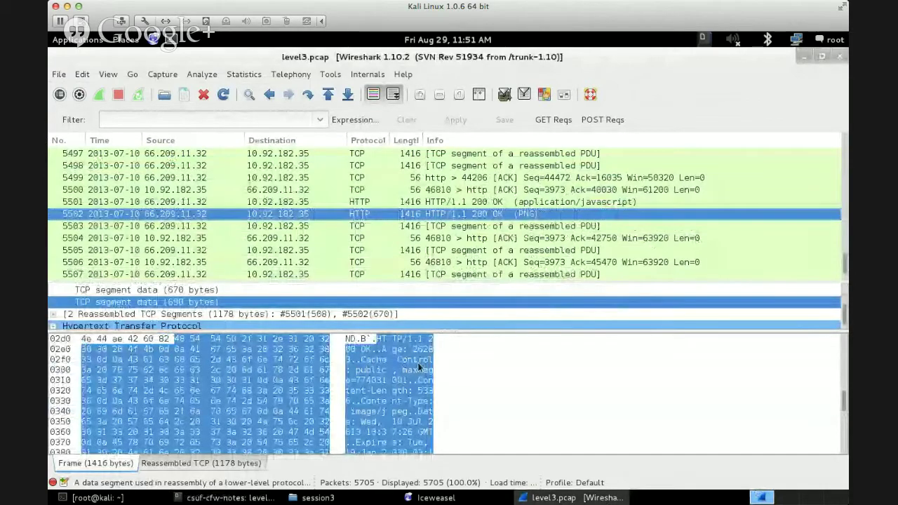
right_click(436, 214)
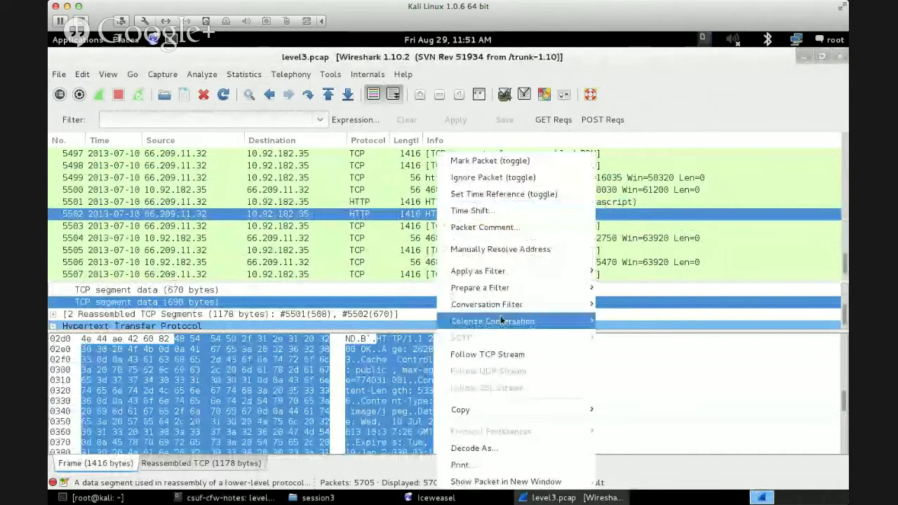
click(505, 352)
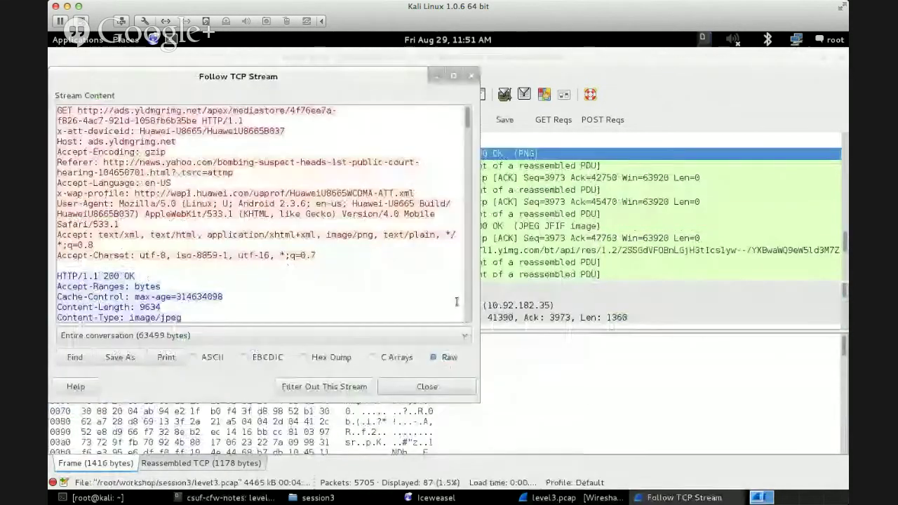
click(456, 77)
Examine the stream's request headers, focusing on the requested ad host, the referer and the x-att-deviceid value.
scroll(533, 197, down, 3)
scroll(786, 271, down, 3)
scroll(818, 285, down, 1)
scroll(469, 245, up, 7)
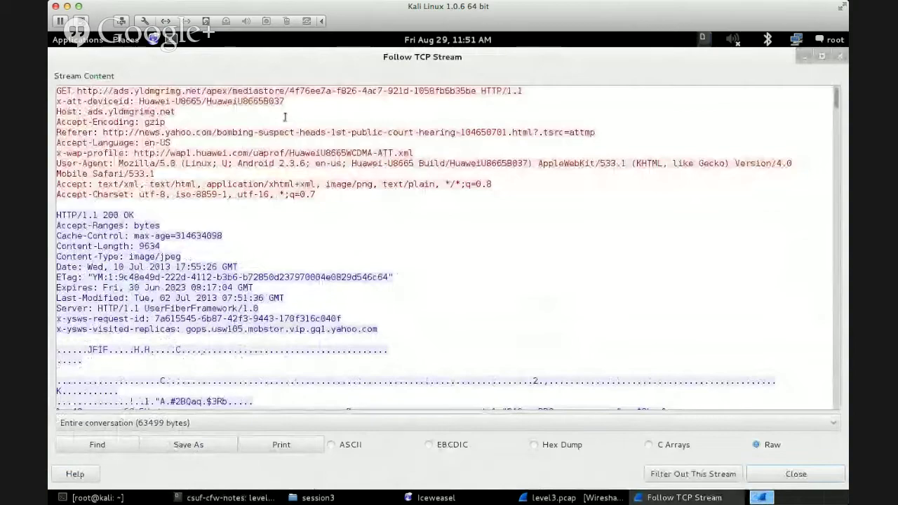
double_click(65, 90)
double_click(151, 90)
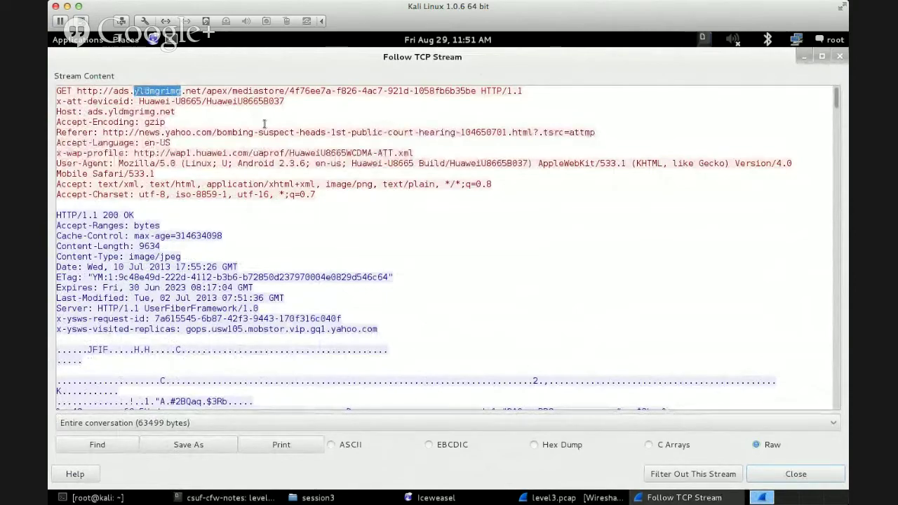
click(280, 132)
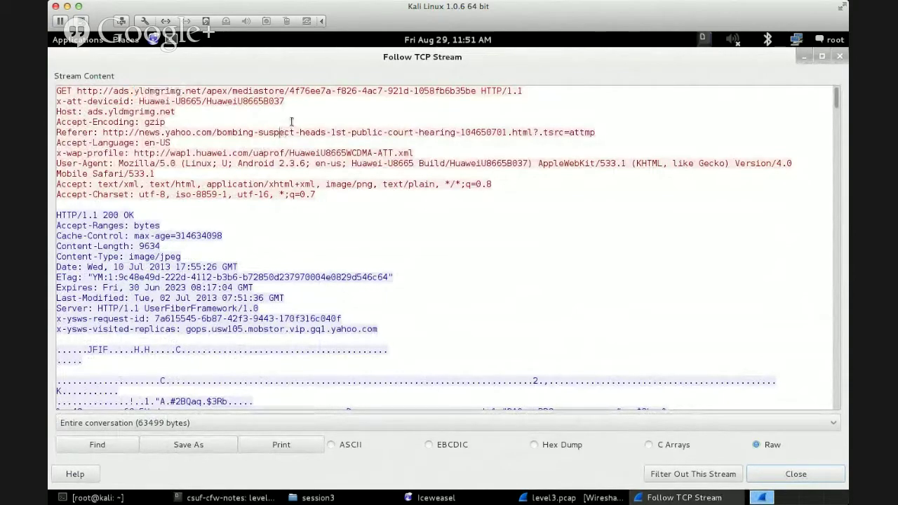
drag(287, 102, 66, 110)
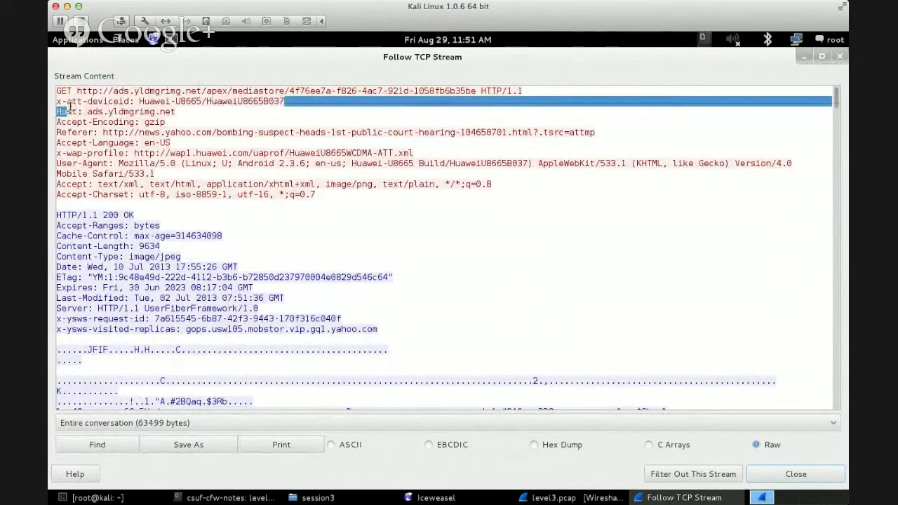
double_click(74, 102)
drag(206, 102, 242, 102)
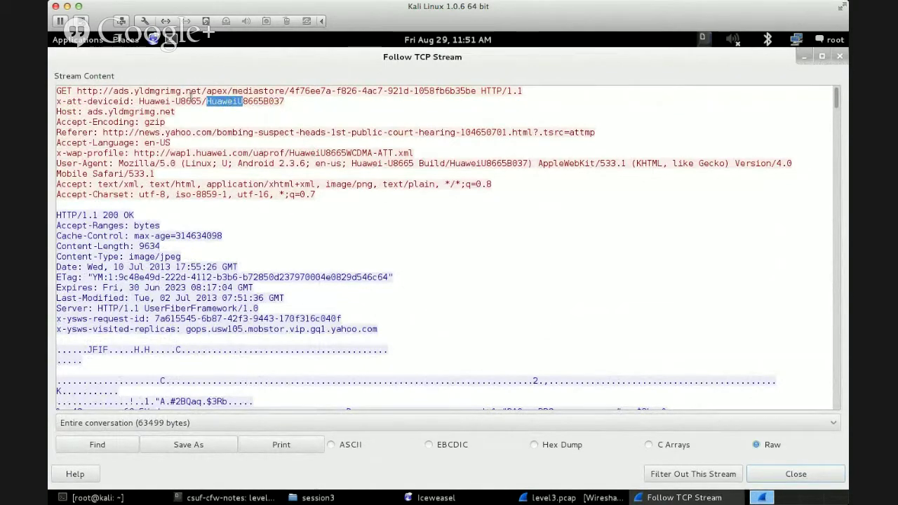
double_click(154, 101)
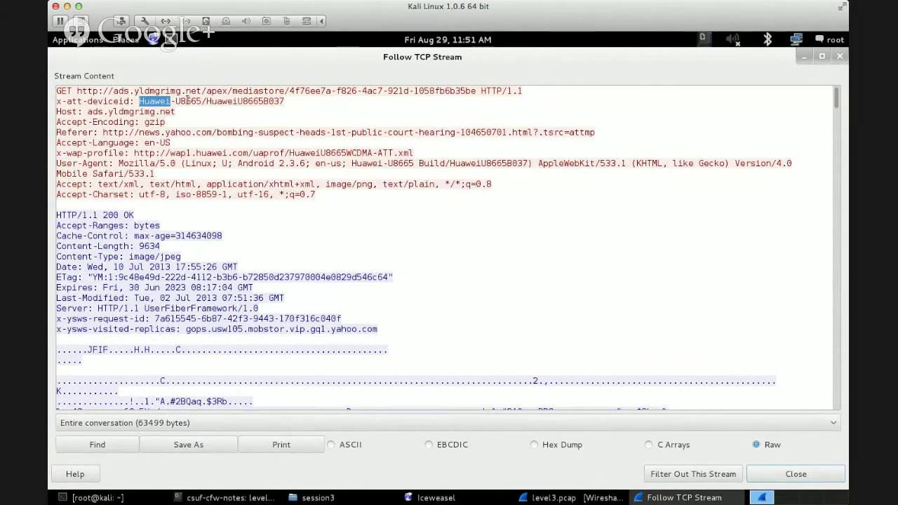
drag(202, 102, 139, 102)
double_click(74, 102)
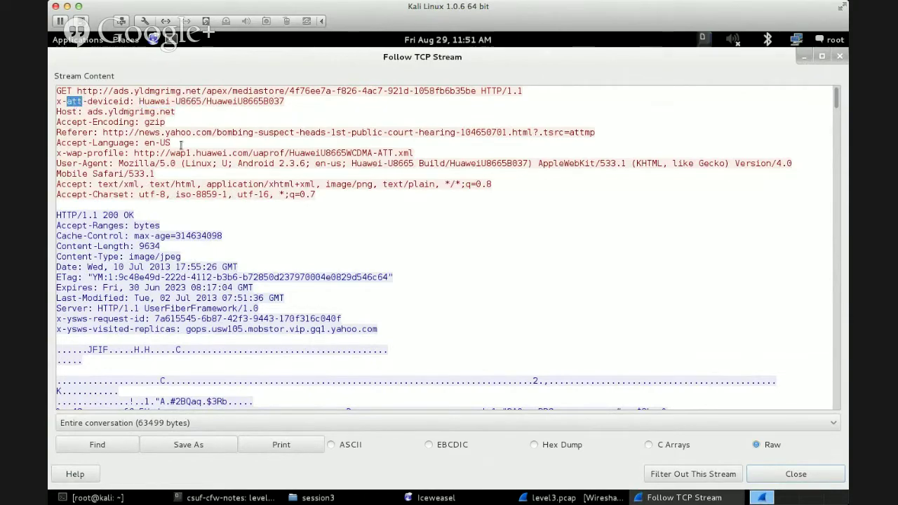
drag(186, 102, 139, 102)
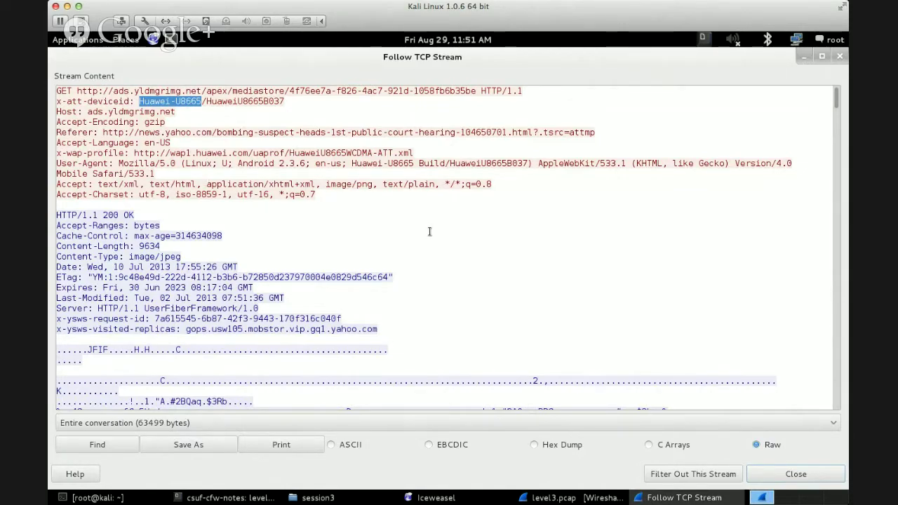
Switch to the notes, add space below the keyword list and highlight the story's words about the phone ringing.
click(231, 497)
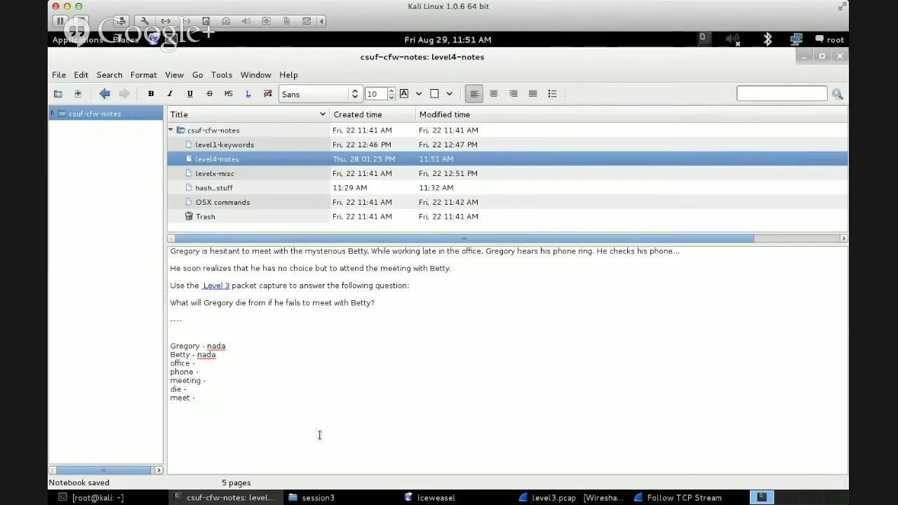
key(Return)
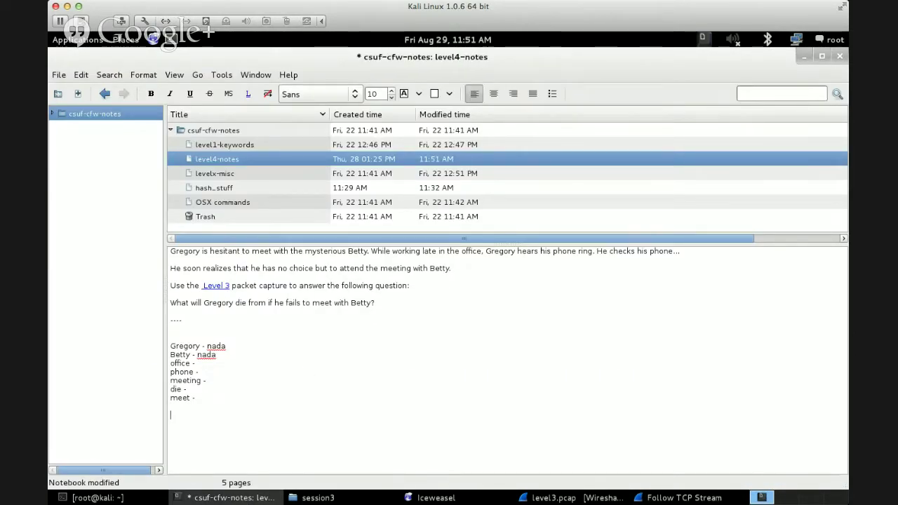
triple_click(399, 307)
click(479, 308)
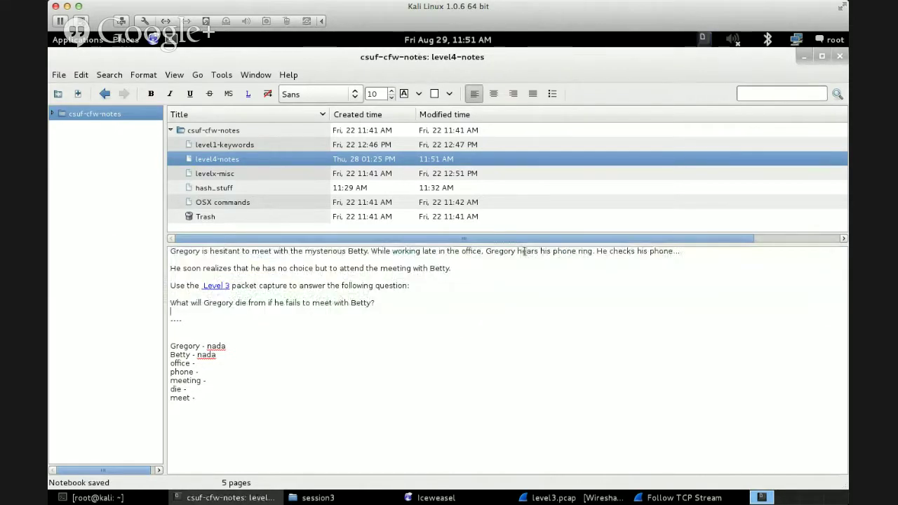
drag(486, 251, 598, 251)
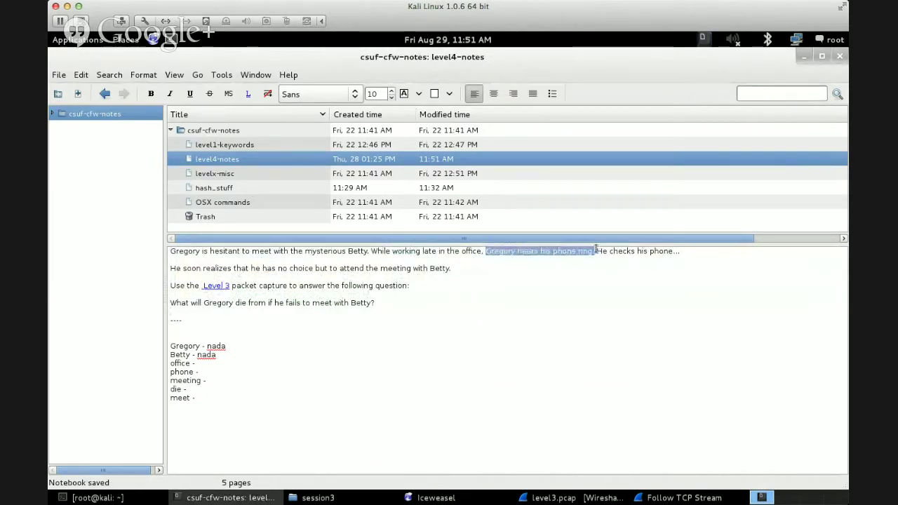
double_click(573, 252)
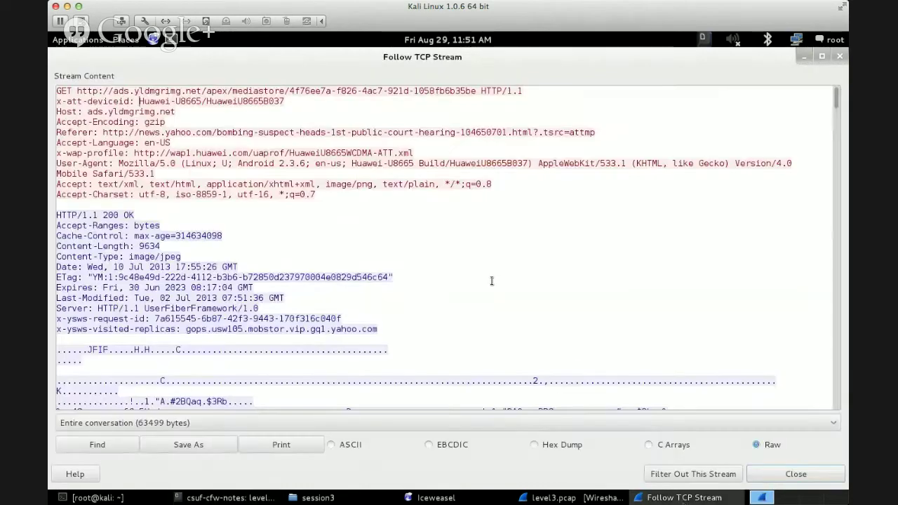
Return to the TCP stream and examine the response's Content-Type header and the JFIF marker at the start of its data.
click(656, 497)
double_click(98, 349)
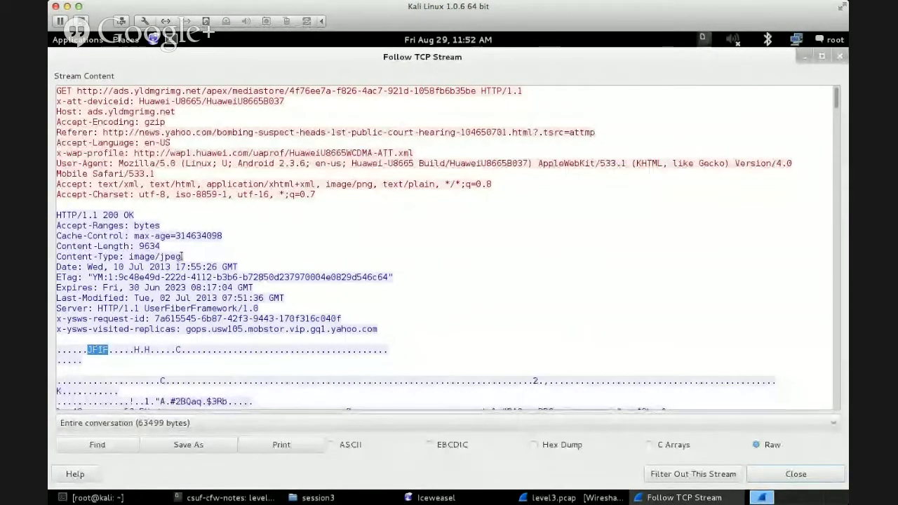
drag(181, 257, 48, 261)
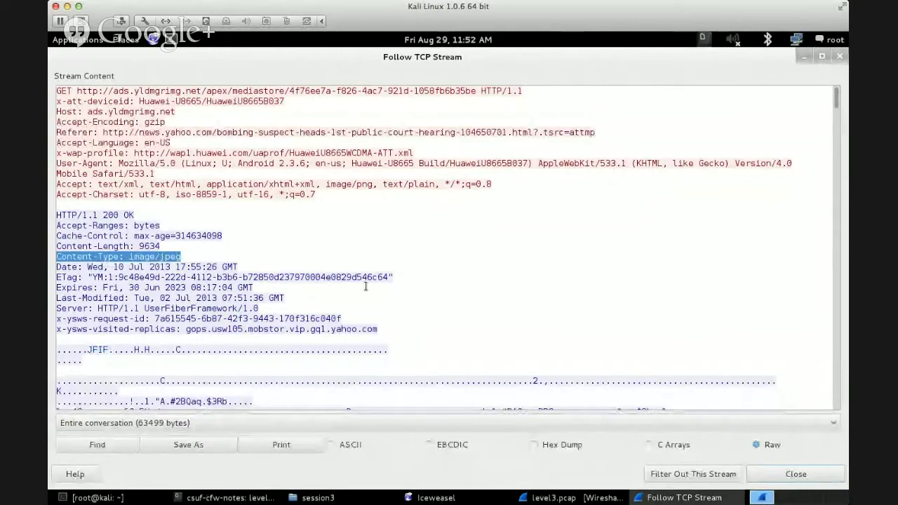
double_click(94, 351)
click(393, 261)
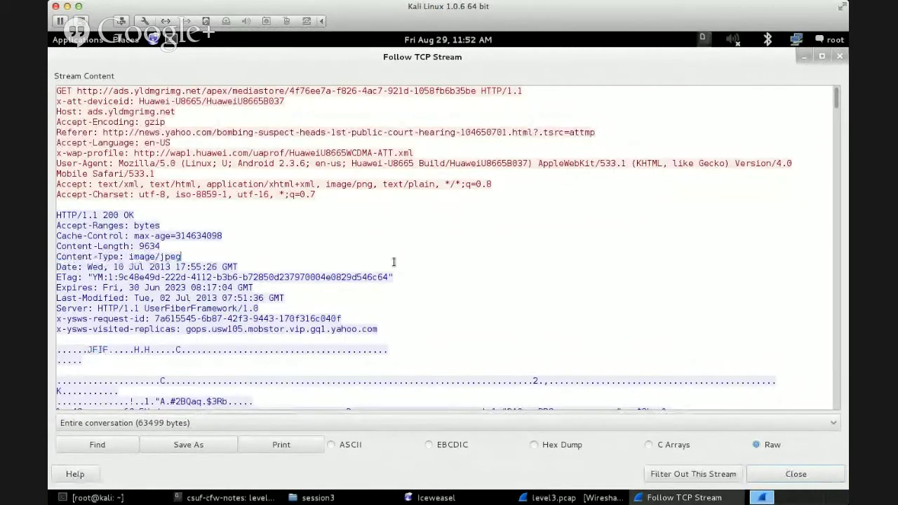
Copy the entire x-att-deviceid header line from the stream.
drag(284, 103, 139, 102)
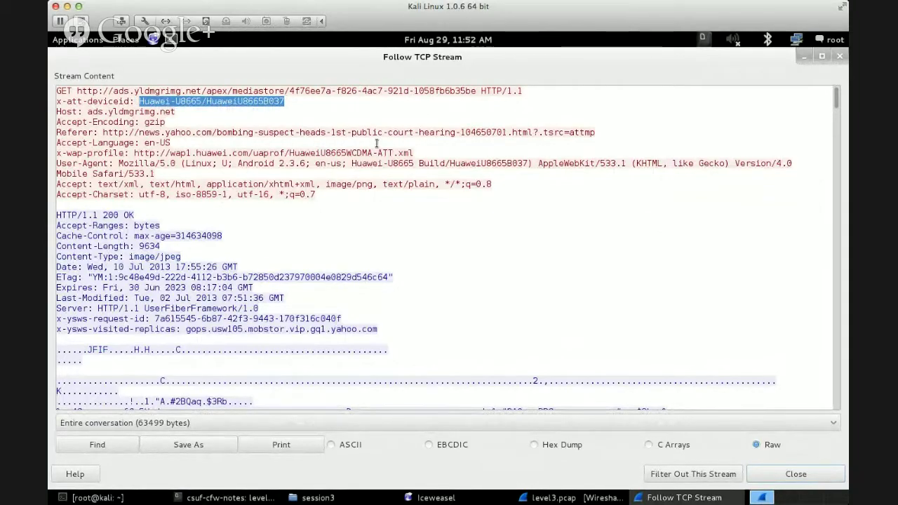
right_click(271, 100)
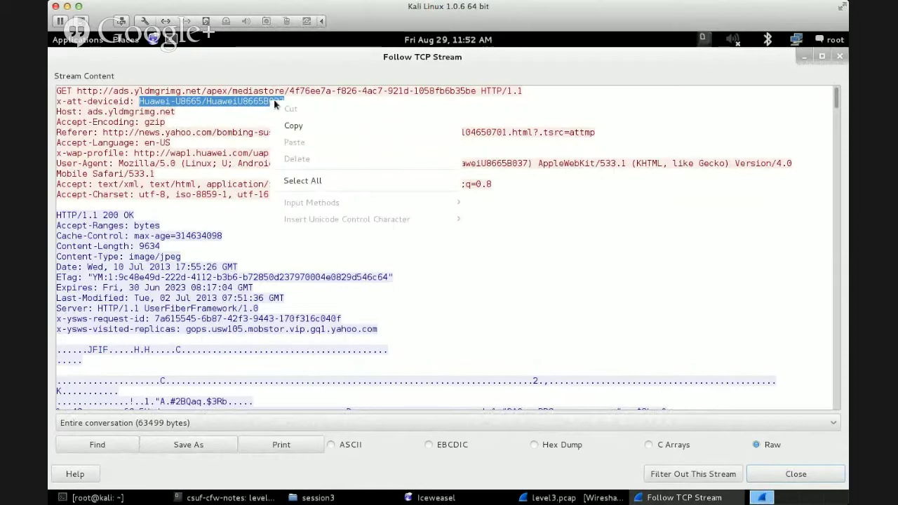
click(309, 125)
click(324, 102)
drag(323, 101, 63, 101)
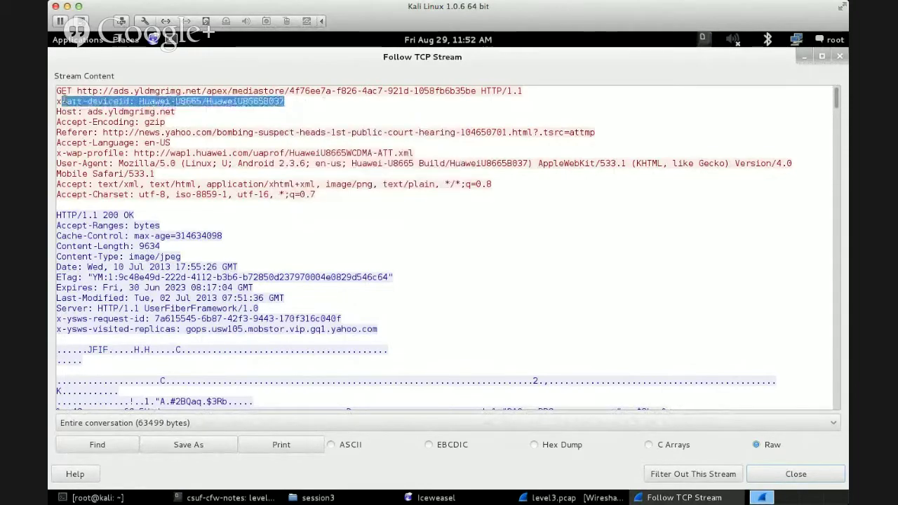
right_click(120, 99)
click(170, 120)
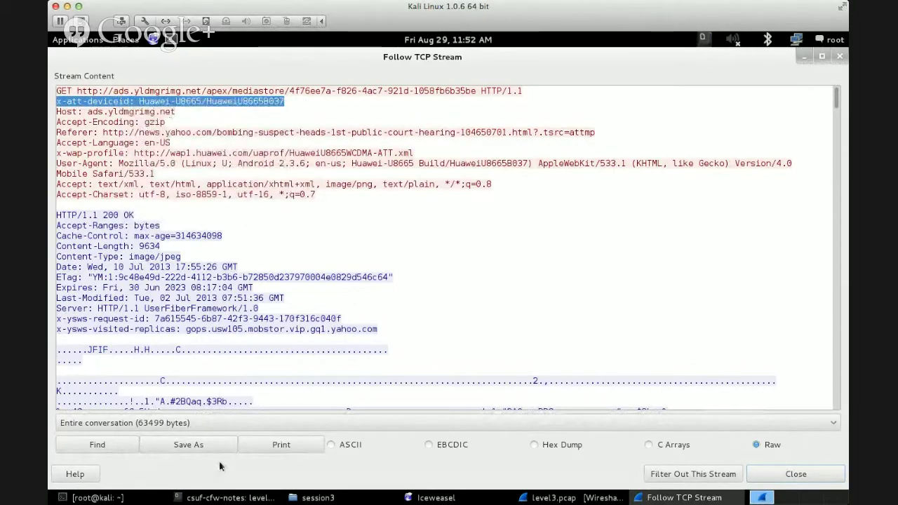
In the notes, add a "----" separator and a "Phone identified --" line with the copied x-att-deviceid header, and save.
click(235, 497)
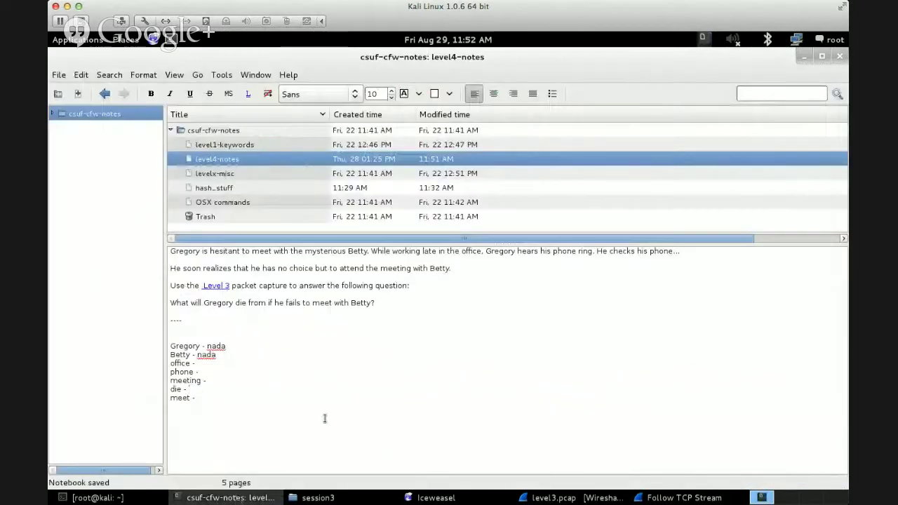
text(----)
key(Return)
key(Return)
text(Greog)
text(Phone iden)
text(tified --)
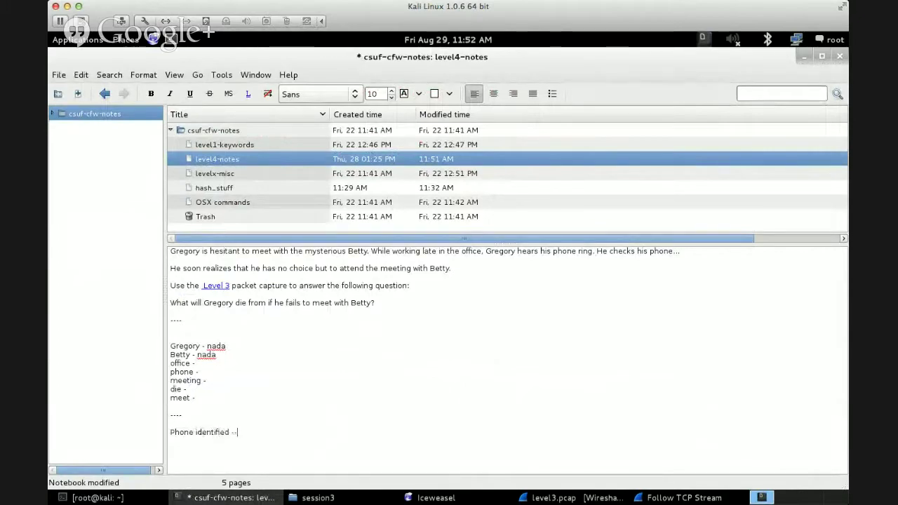
key(ctrl+v)
key(Return)
key(ctrl+s)
Copy the model Huawei-U8665 from the notes and search the web for it in a new Iceweasel window.
drag(420, 432, 294, 432)
click(349, 433)
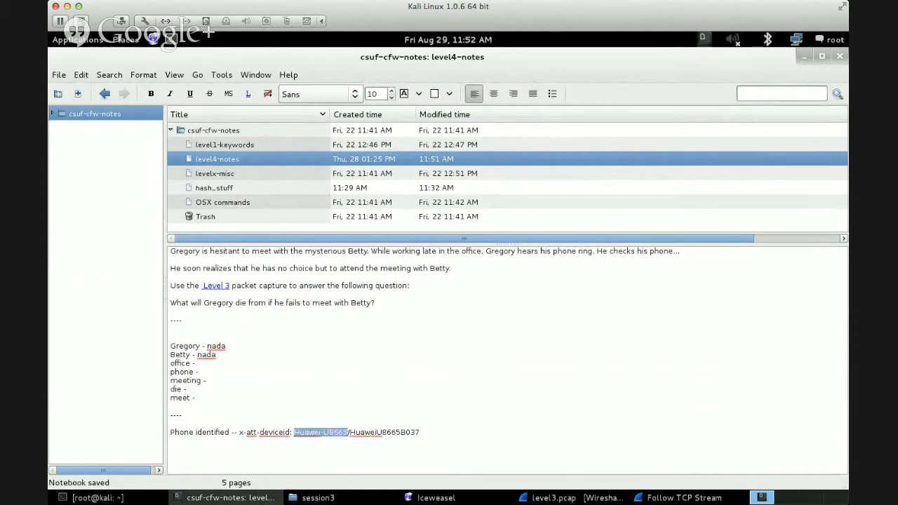
click(153, 40)
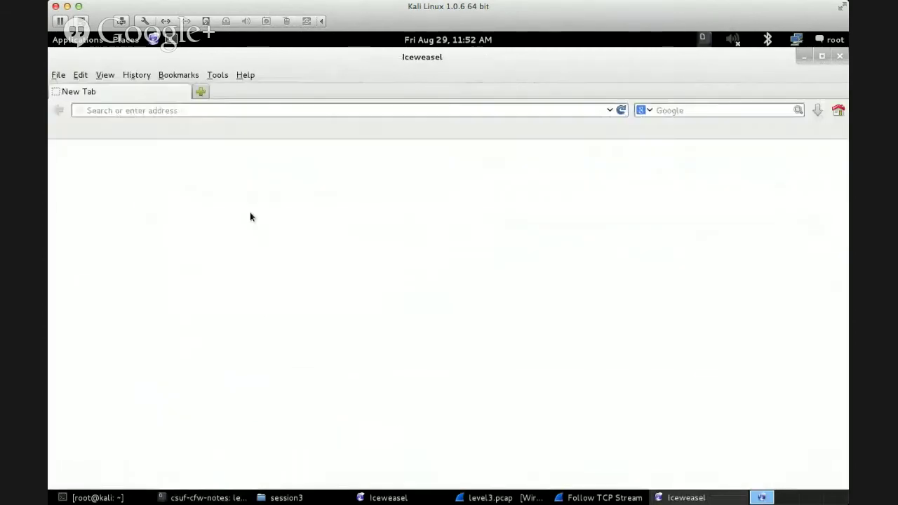
key(ctrl+k)
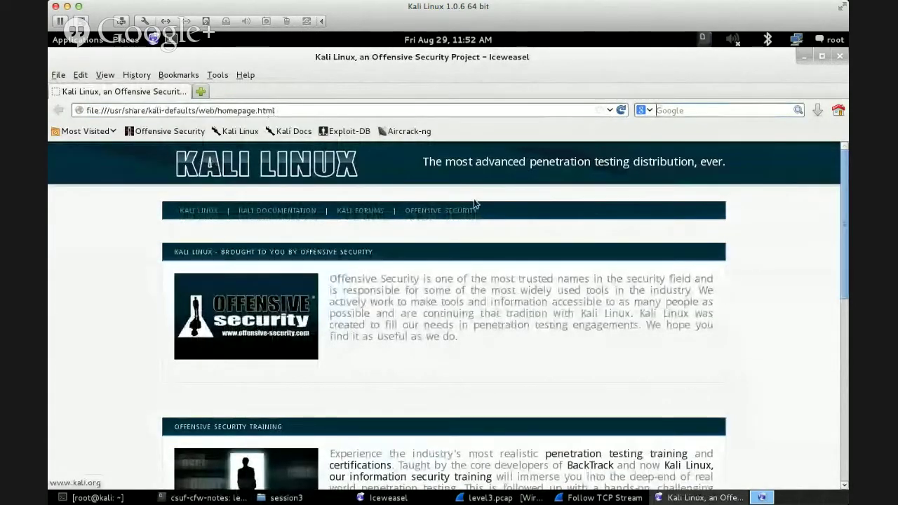
key(ctrl+v)
key(Return)
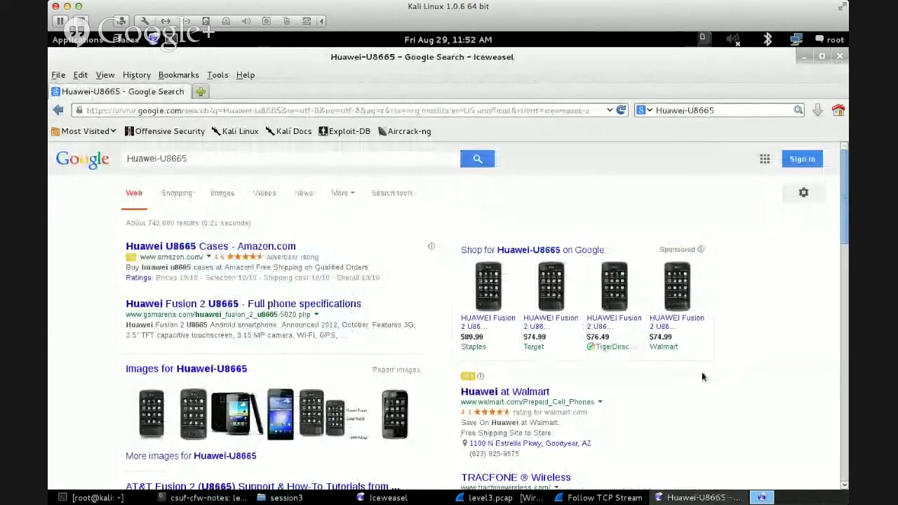
Open the AT&T Fusion 2 (U8665) Support & How-To Tutorials result and copy the page's address.
scroll(702, 377, down, 2)
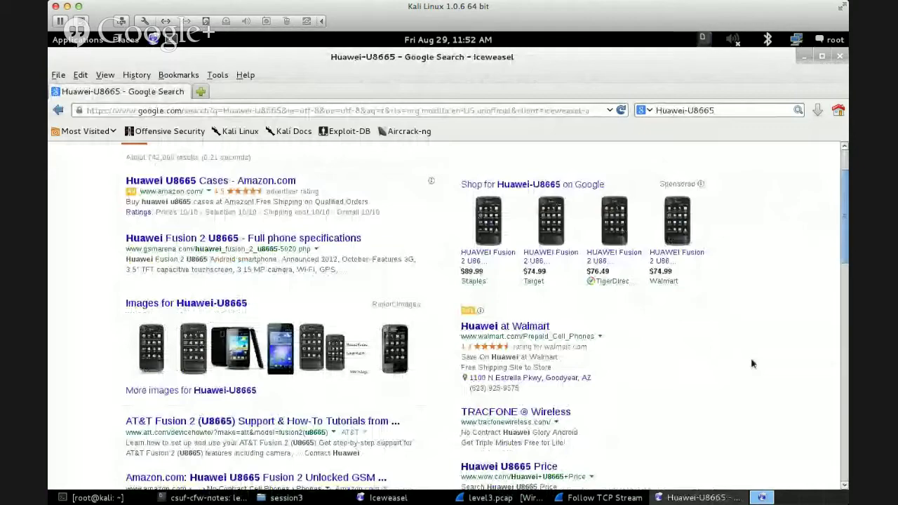
scroll(751, 364, down, 1)
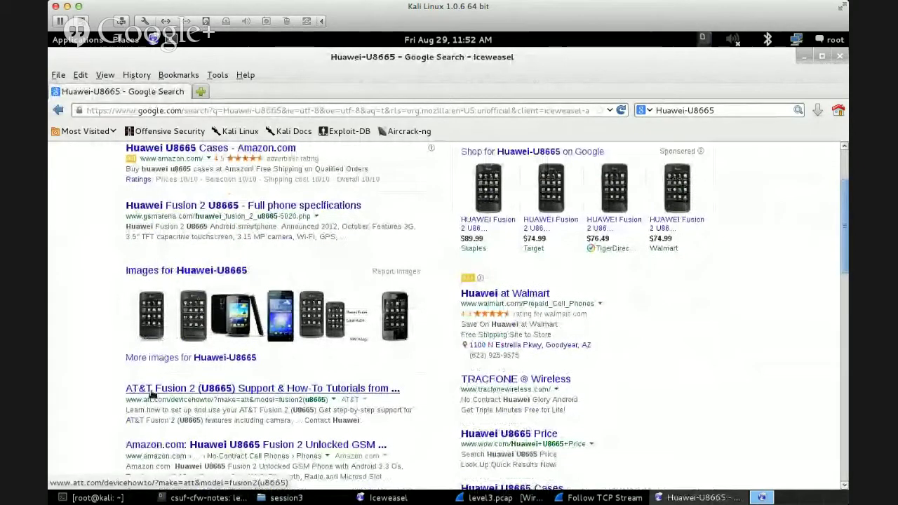
click(221, 395)
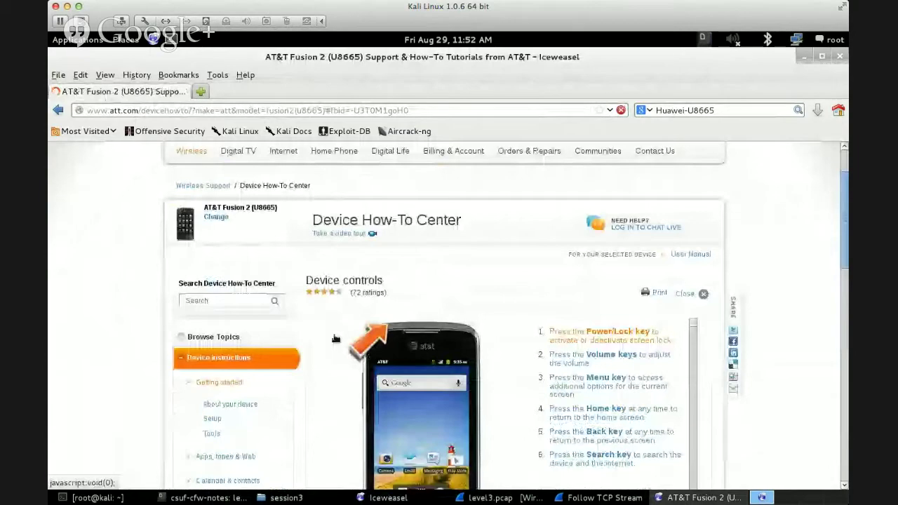
key(ctrl+l)
key(BackSpace)
In the notes, add "- AT&T Fusion 2 ->" with the copied support page address and "(support forum)" under the phone line, and save.
click(228, 496)
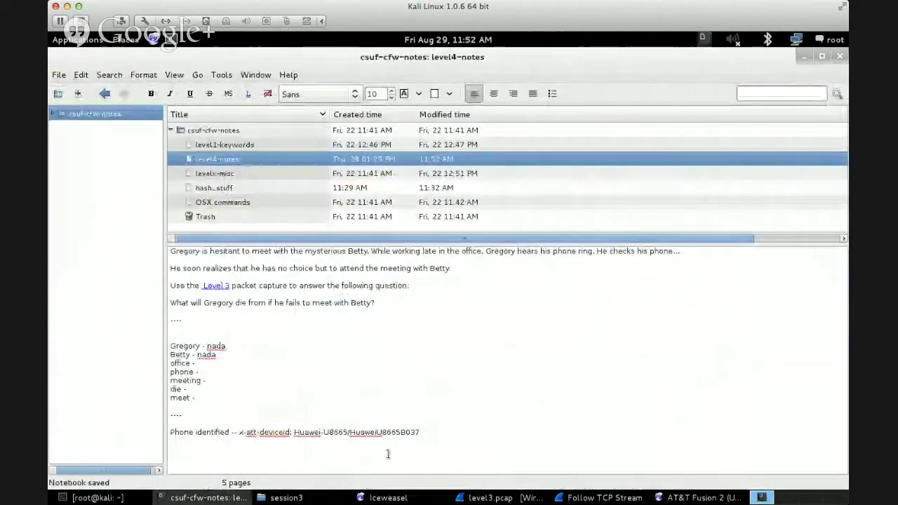
key(BackSpace)
key(shift+Return)
text(- A)
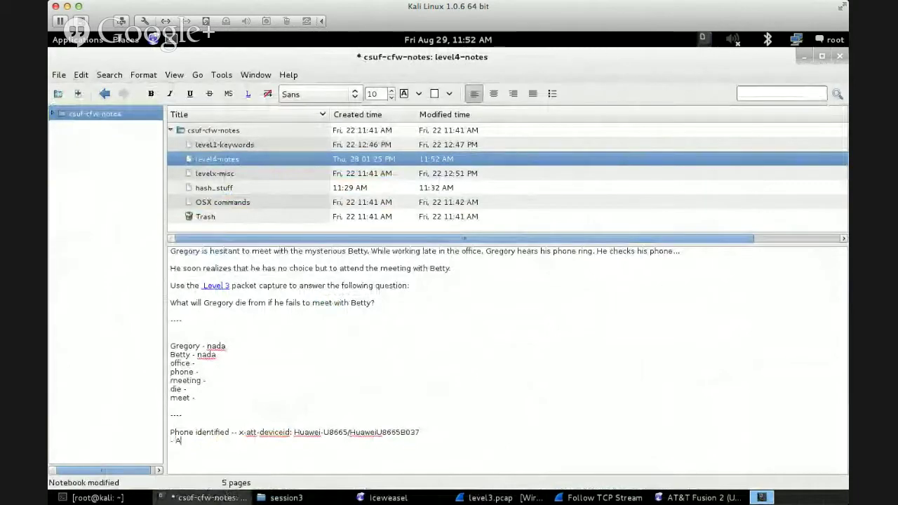
text(T&T Fusion 2 0-)
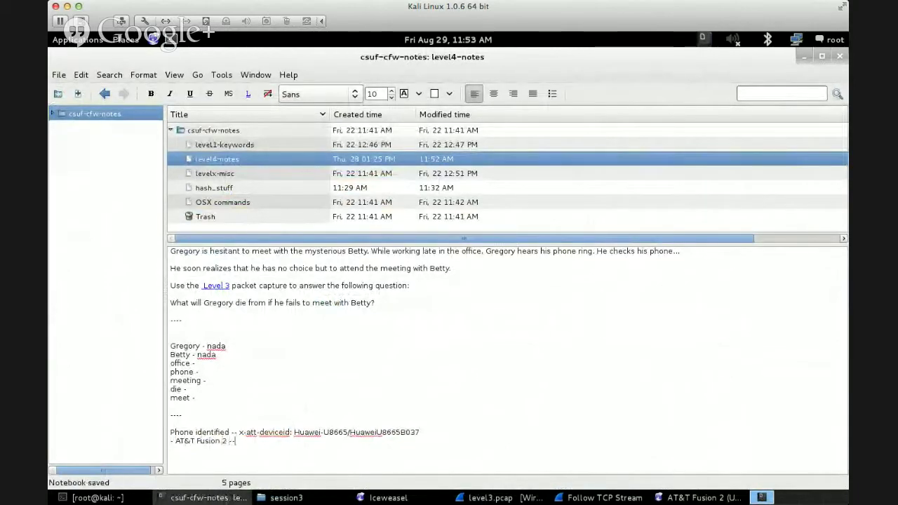
key(BackSpace)
text(http://www.att.com/devicehowto/?make=att&model=fusion2%28u8665%29#fbid=-U3T0M1goH0)
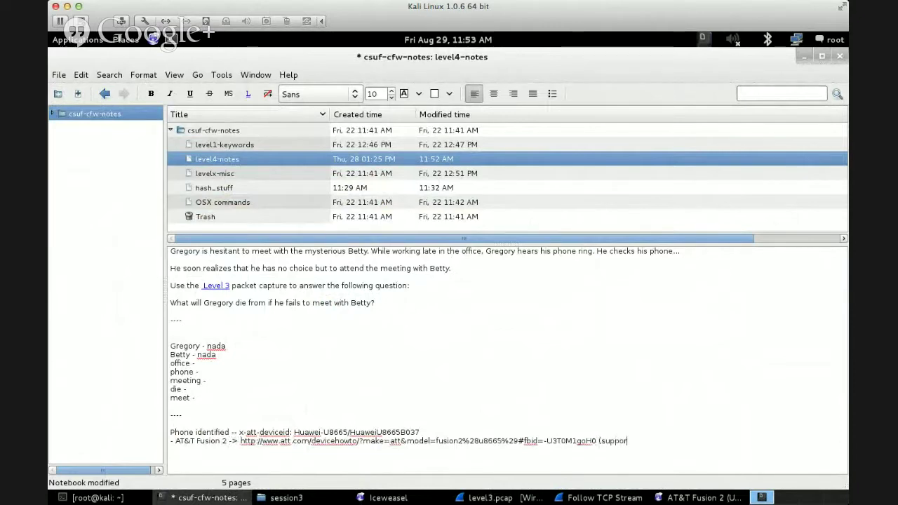
key(ctrl+s)
Close the phone support page's browser window and return to the followed TCP stream.
click(698, 497)
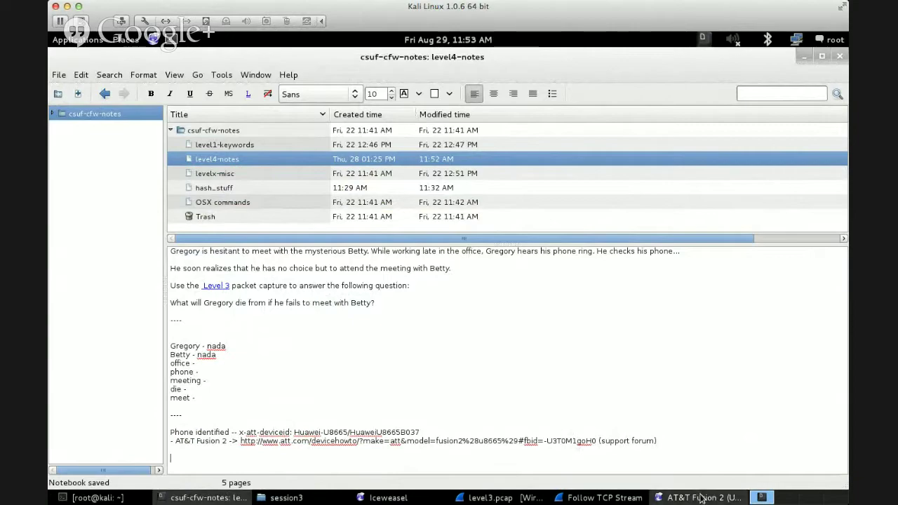
click(840, 56)
click(672, 498)
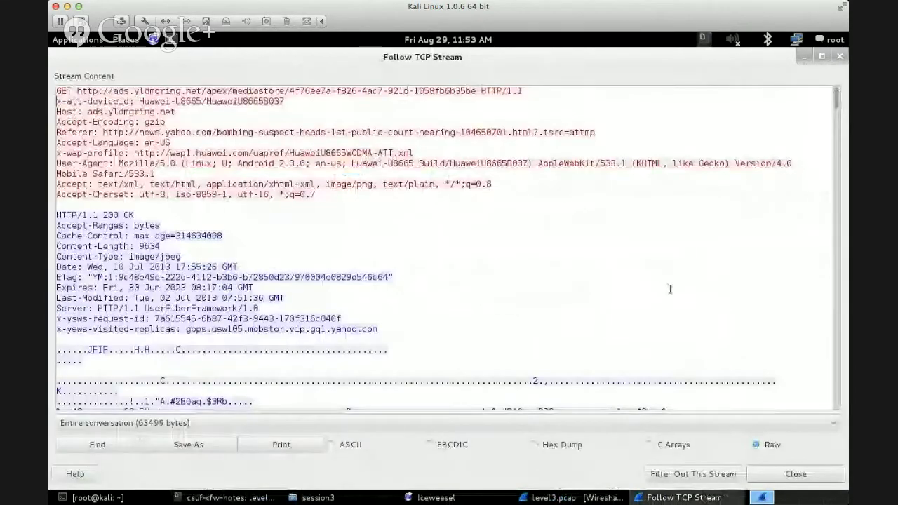
Search the TCP stream content for "office" from its beginning and dismiss the search dialog.
mouse_move(837, 95)
mouse_down()
mouse_move(814, 243)
mouse_move(810, 417)
mouse_move(842, 287)
mouse_move(835, 83)
mouse_up()
click(112, 446)
text(office)
key(Return)
key(Return)
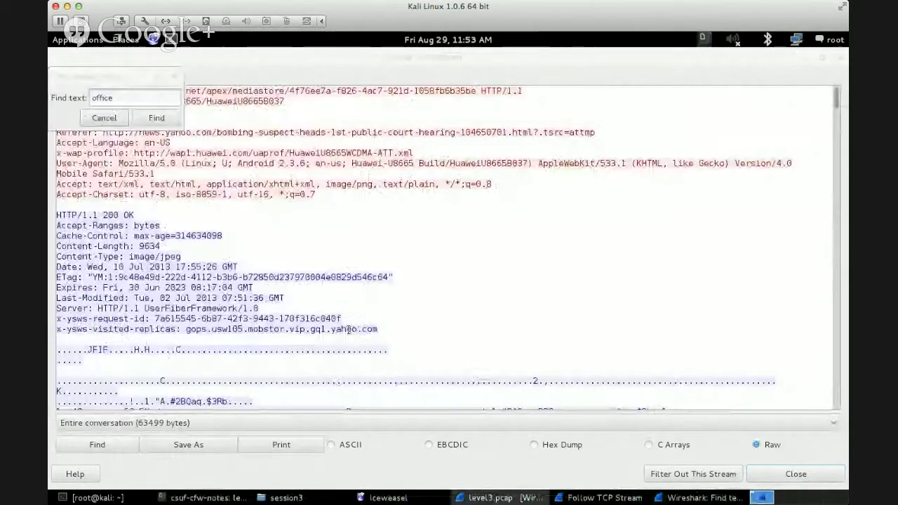
click(173, 75)
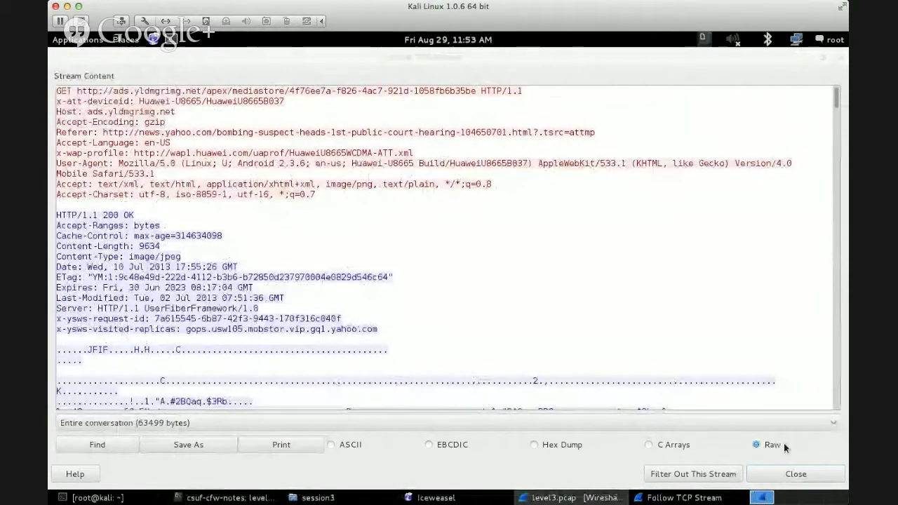
Close the followed TCP stream and clear the tcp.stream eq 45 display filter.
click(800, 474)
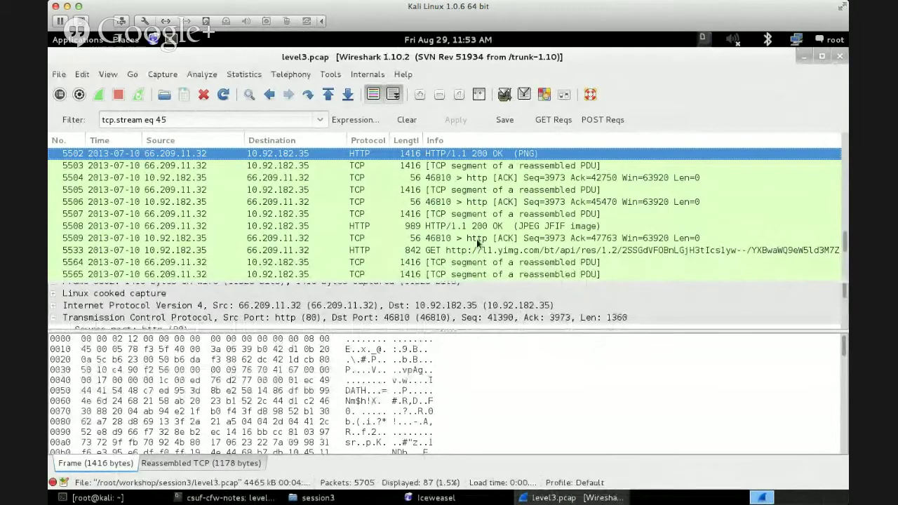
click(408, 120)
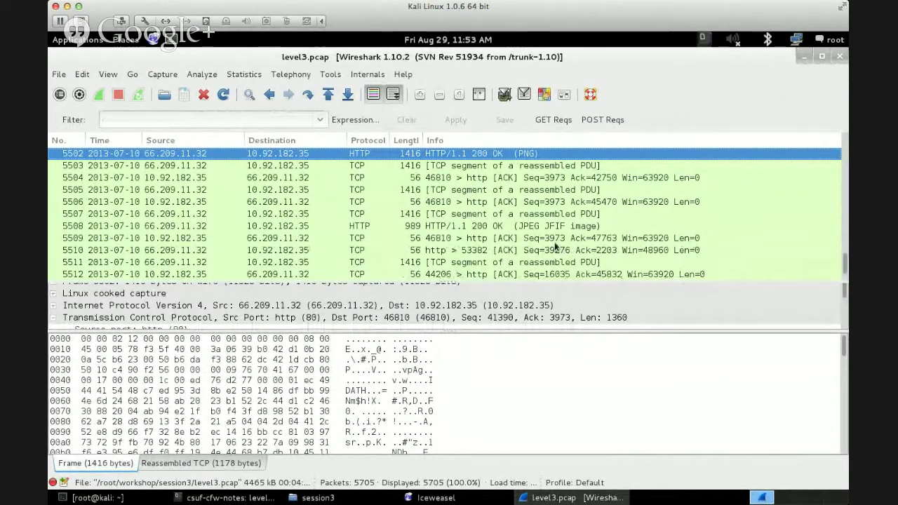
Examine the capture summary of level3.pcap for its time span and packet and byte totals, and close it.
click(256, 75)
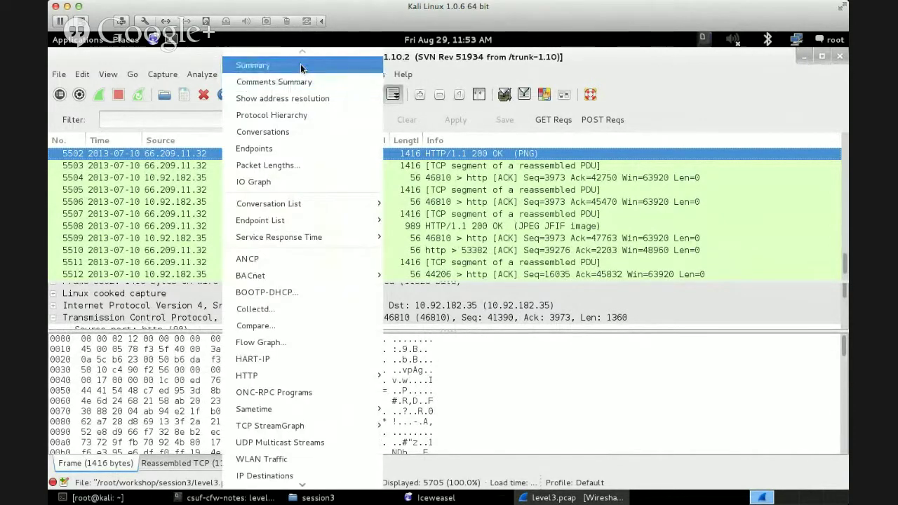
click(429, 73)
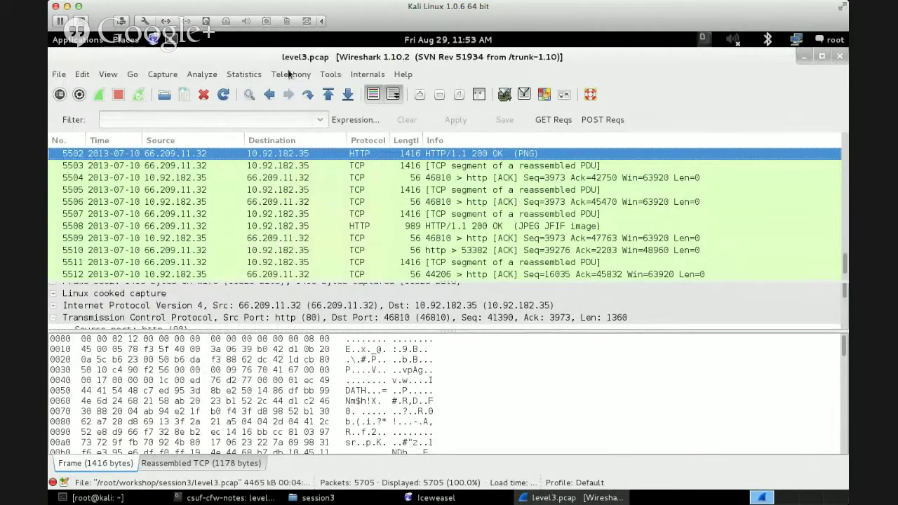
click(256, 75)
click(254, 71)
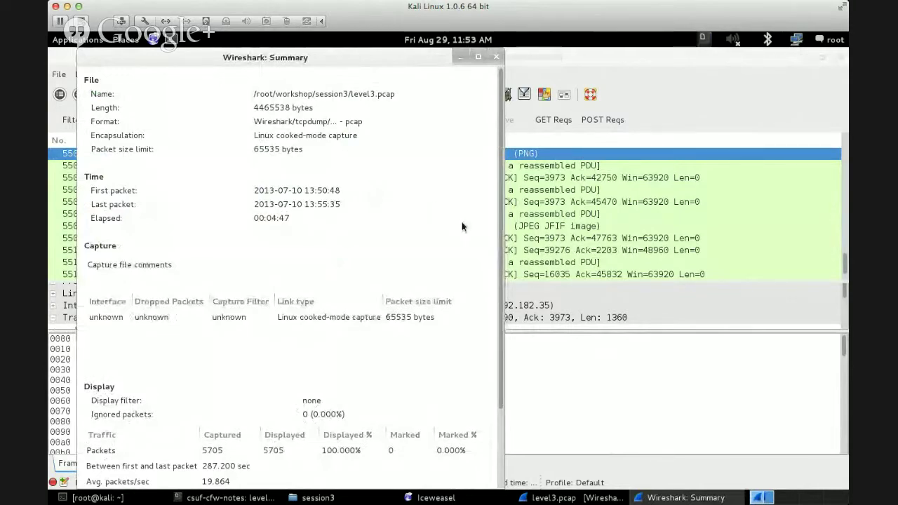
scroll(463, 227, down, 3)
scroll(499, 377, down, 2)
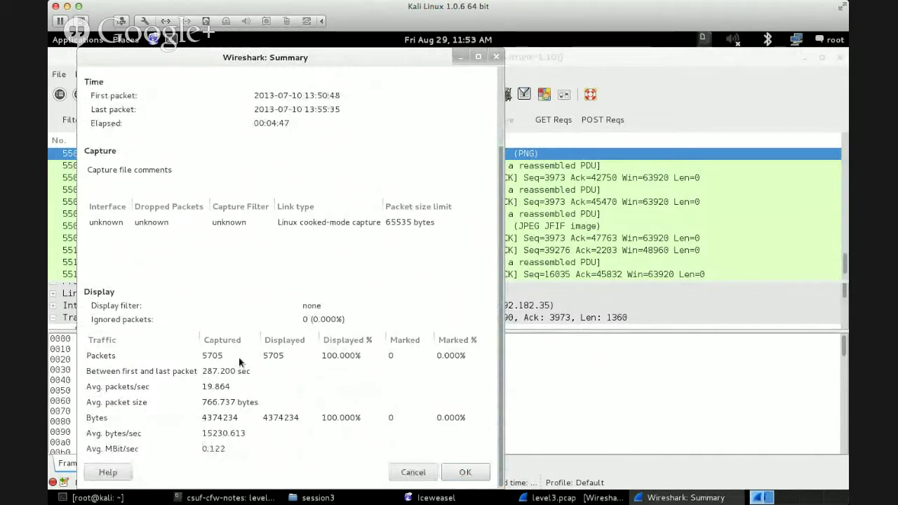
click(413, 472)
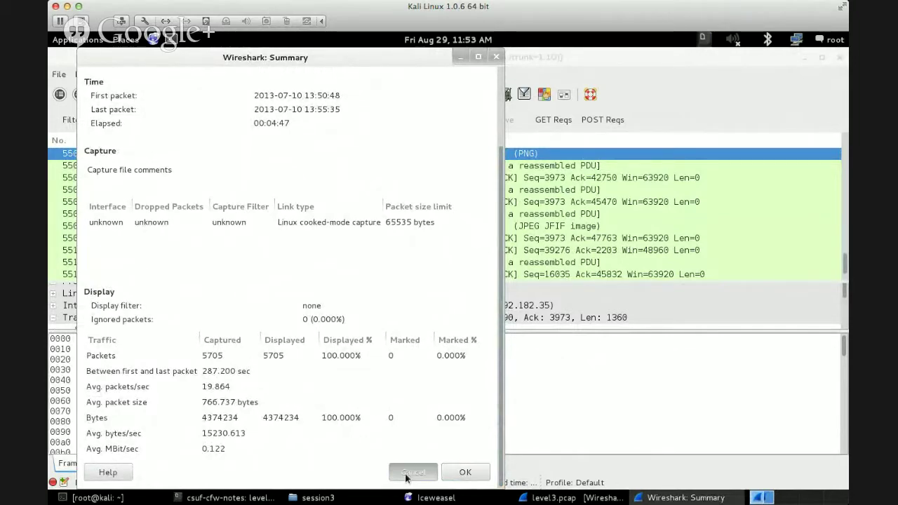
View the Protocol Hierarchy statistics at full size to see which protocols the capture contains, and close them.
click(251, 73)
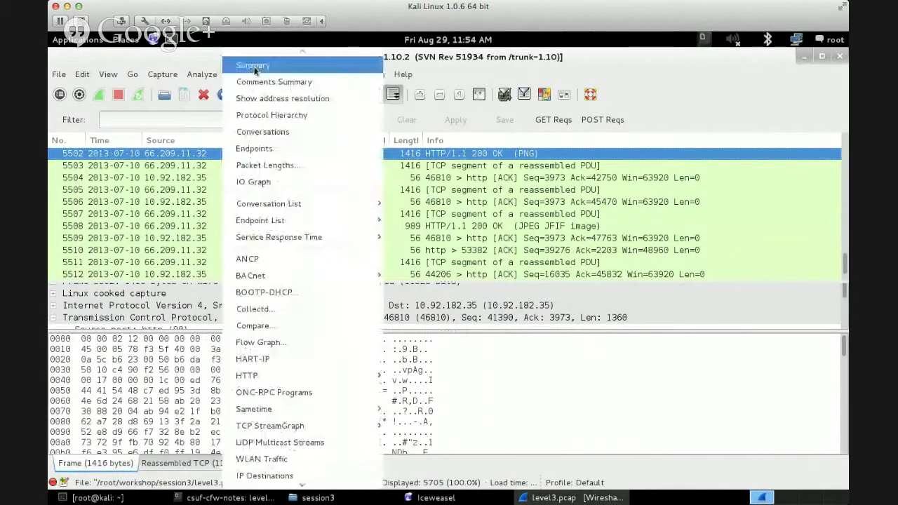
click(300, 116)
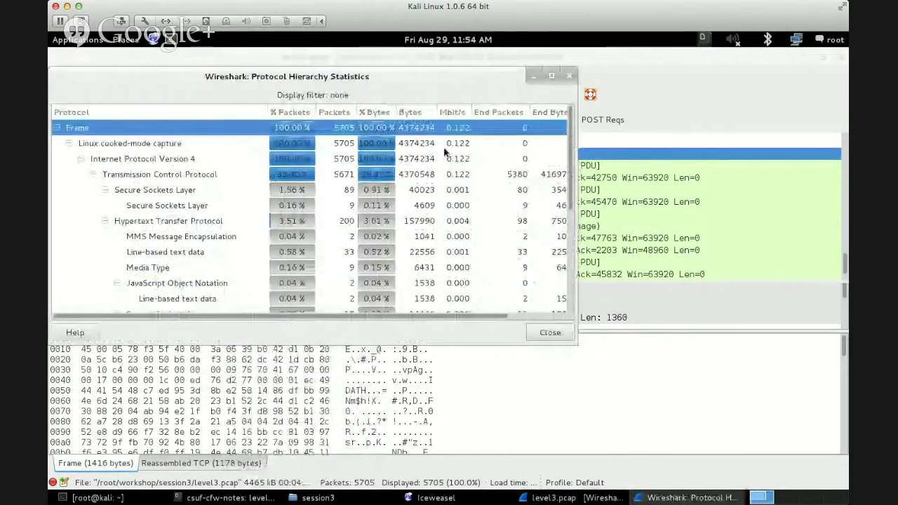
click(552, 75)
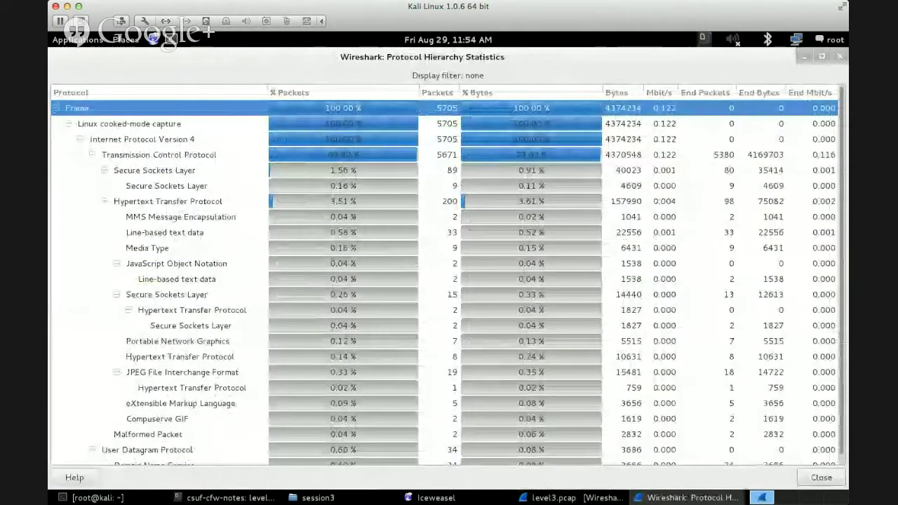
click(840, 56)
List the capture's IPv4 endpoints, sort them by Bytes in descending order, and widen the Address and Bytes columns.
click(242, 75)
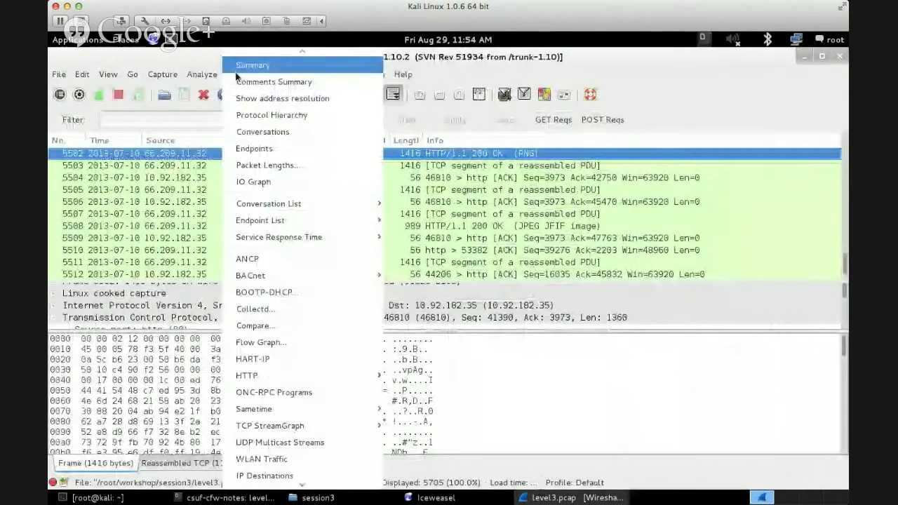
click(313, 148)
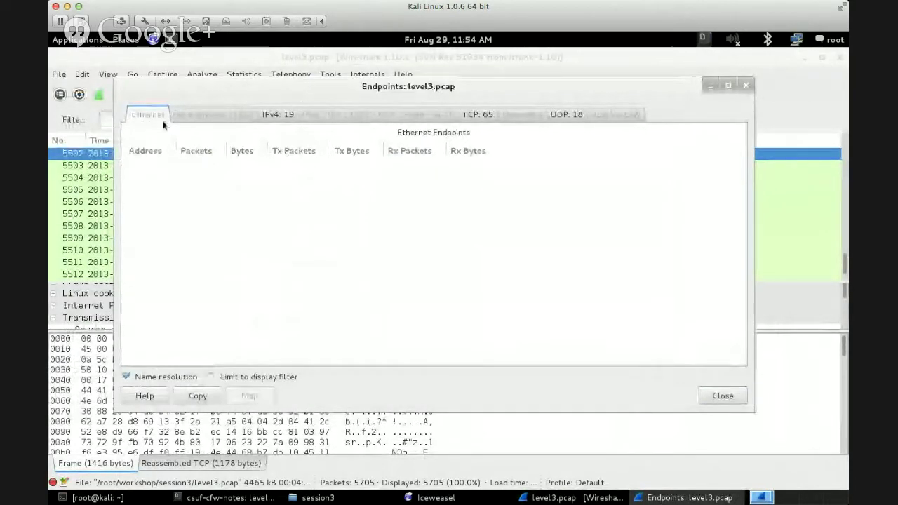
click(278, 116)
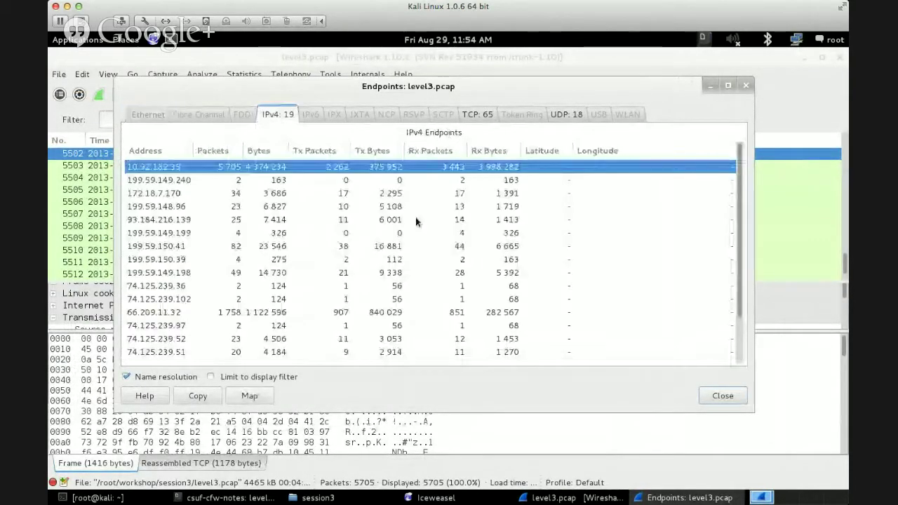
click(184, 151)
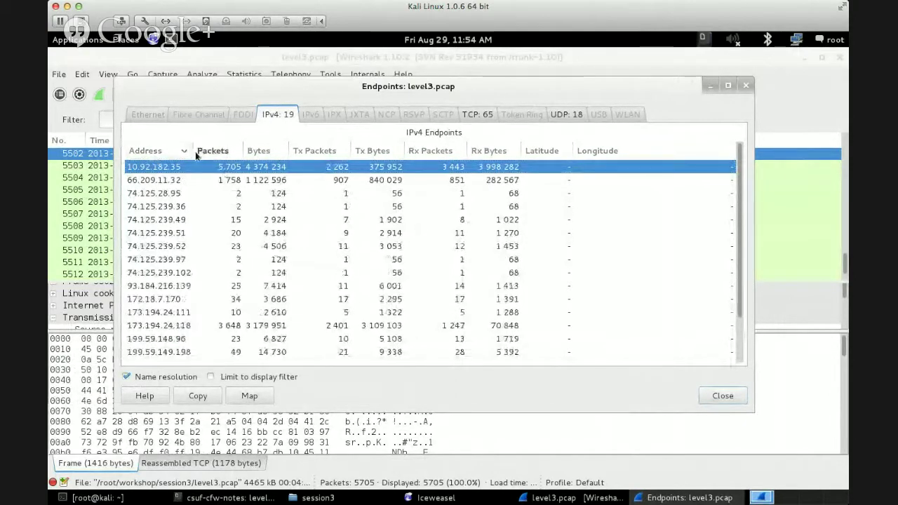
drag(194, 150, 223, 153)
click(287, 151)
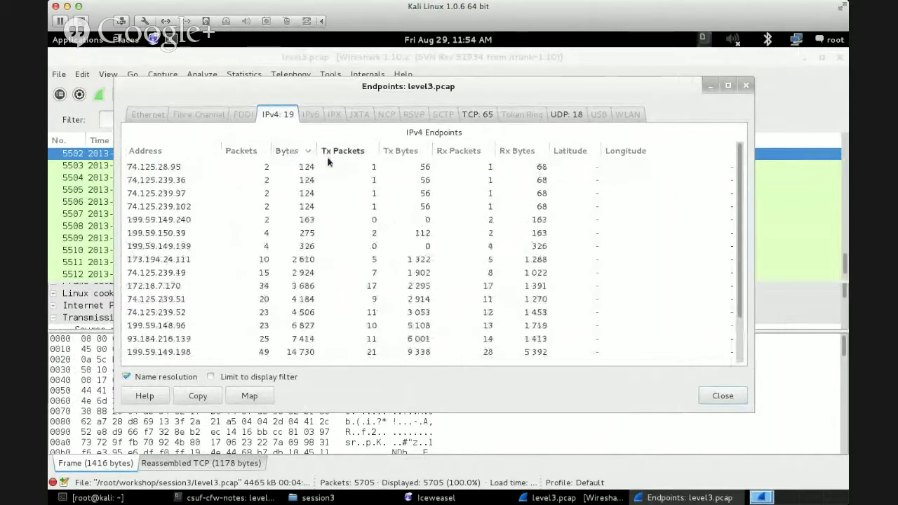
click(298, 151)
drag(317, 149, 341, 150)
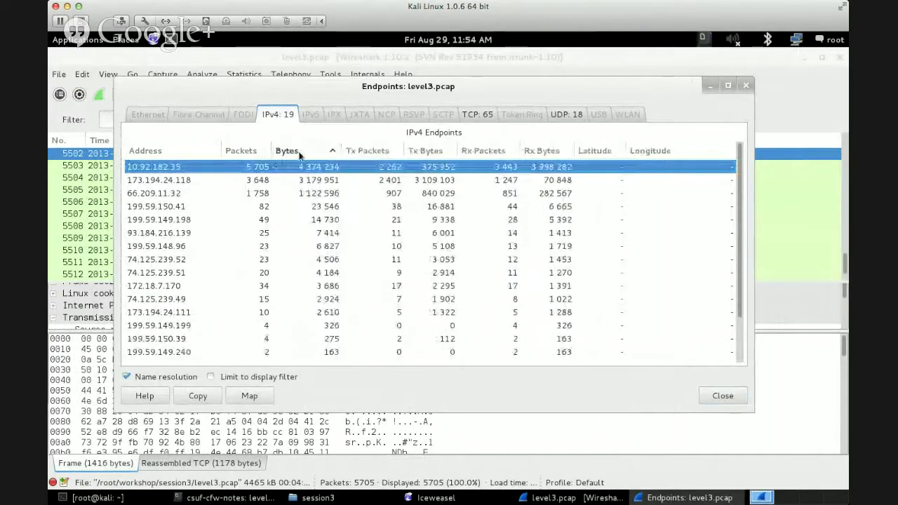
Step through the IPv4 endpoints with the most traffic and turn off name resolution for the list.
click(207, 193)
key(Up)
key(Up)
key(Down)
key(Down)
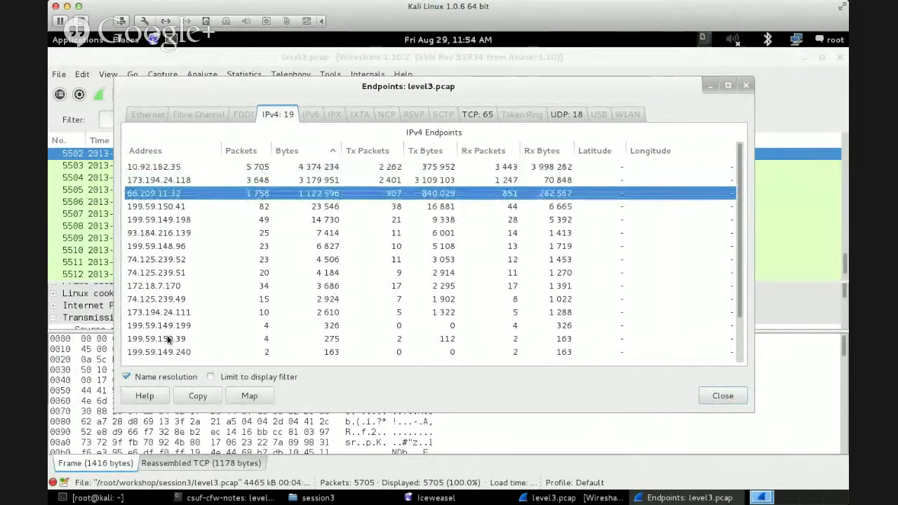
click(159, 378)
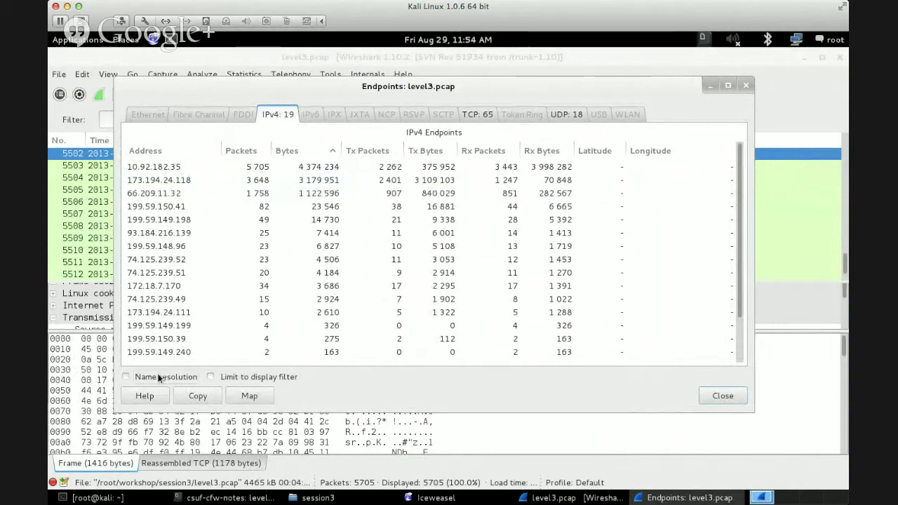
Compare the TCP, IPv4 and Ethernet endpoint lists, check the filter options for 173.194.24.118, and close the endpoint statistics.
click(191, 167)
click(475, 116)
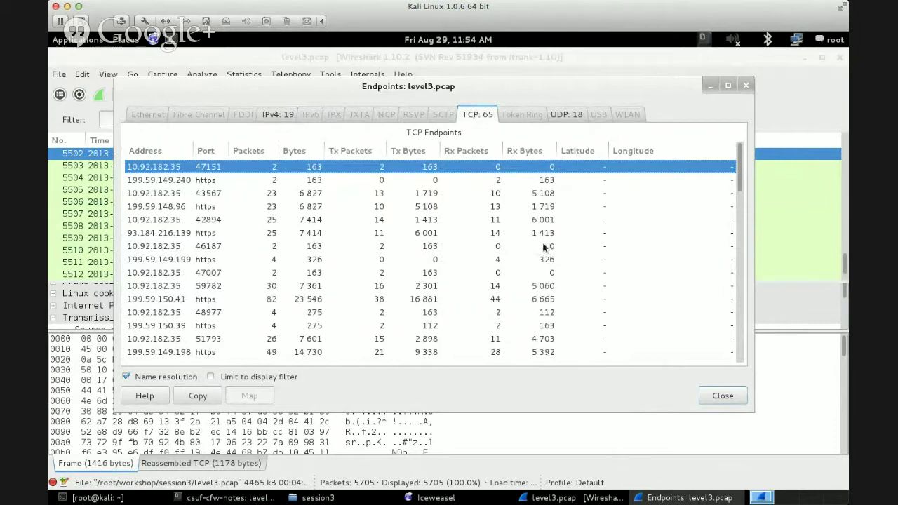
click(275, 116)
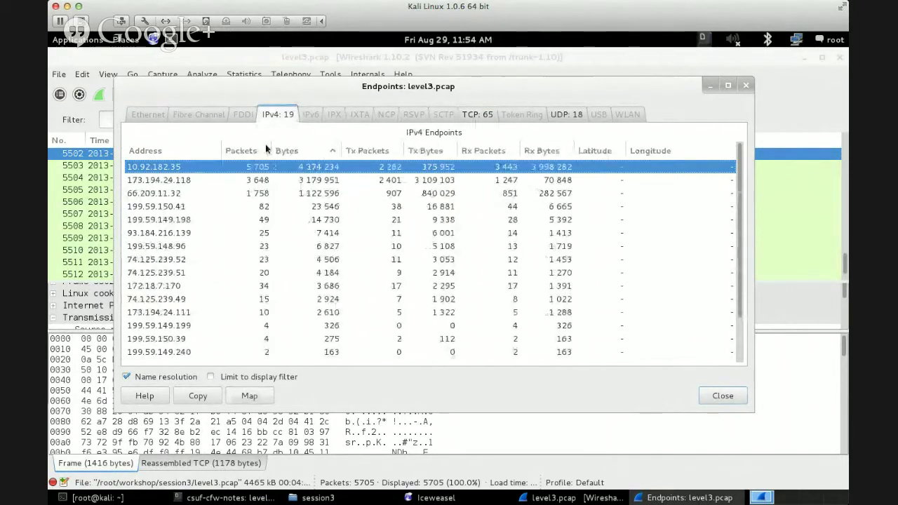
right_click(177, 180)
mouse_move(211, 190)
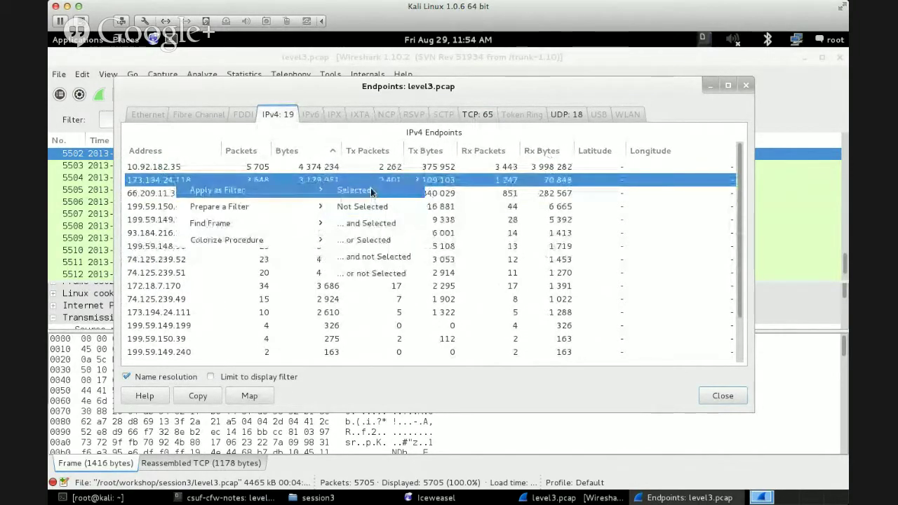
click(641, 261)
click(600, 299)
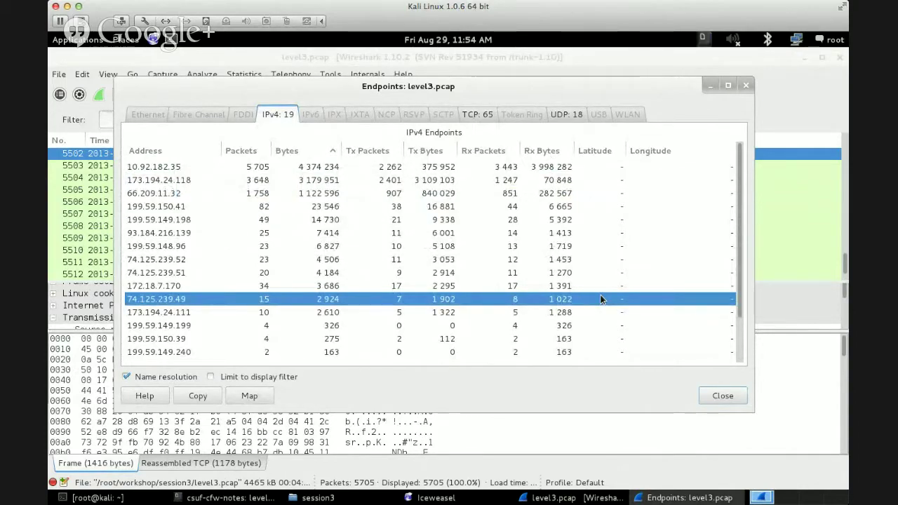
click(169, 116)
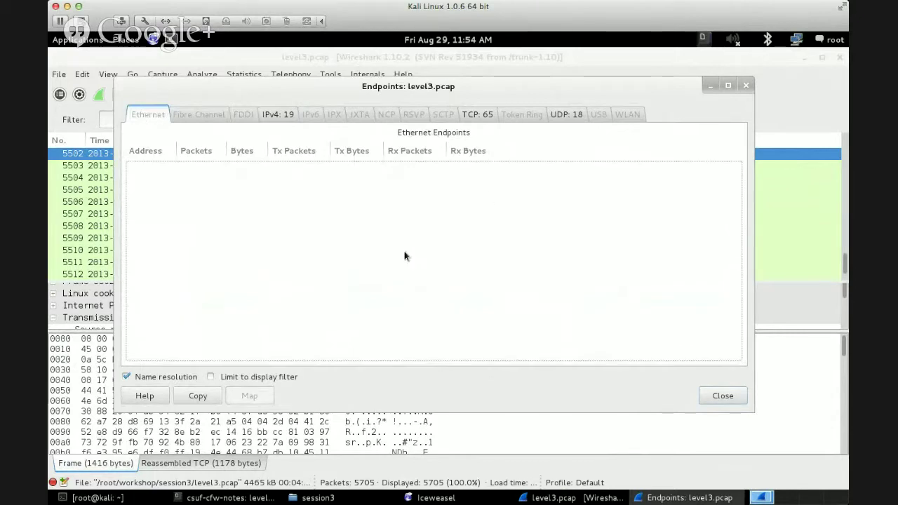
click(723, 396)
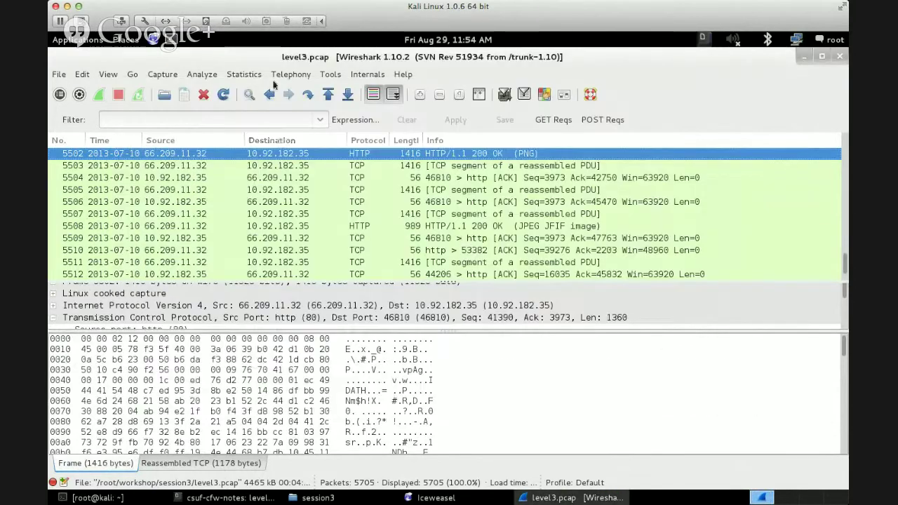
List the capture's IPv4 conversations, sort them by Bytes in descending order, and widen the Address A column.
click(249, 73)
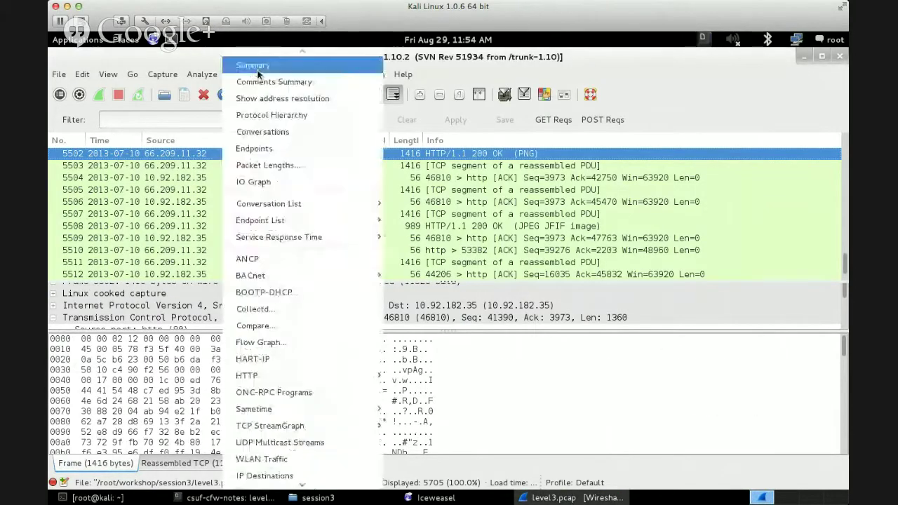
click(265, 129)
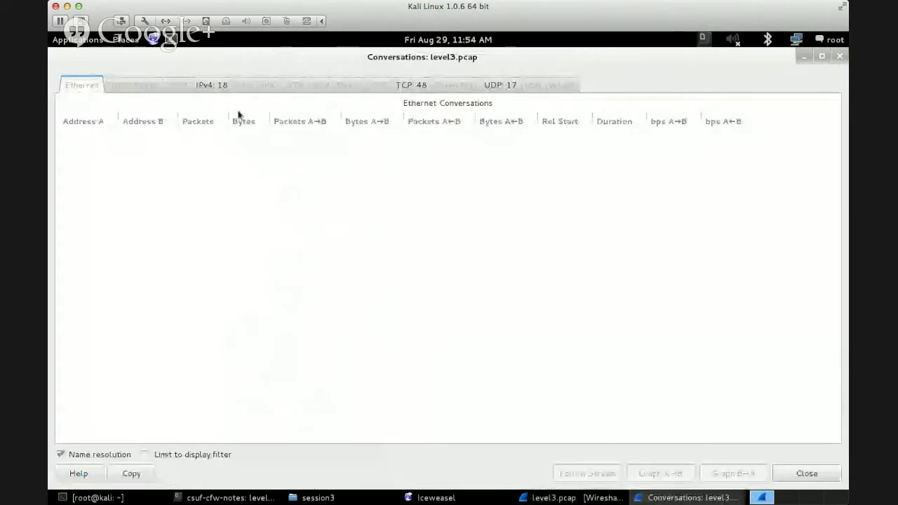
click(205, 84)
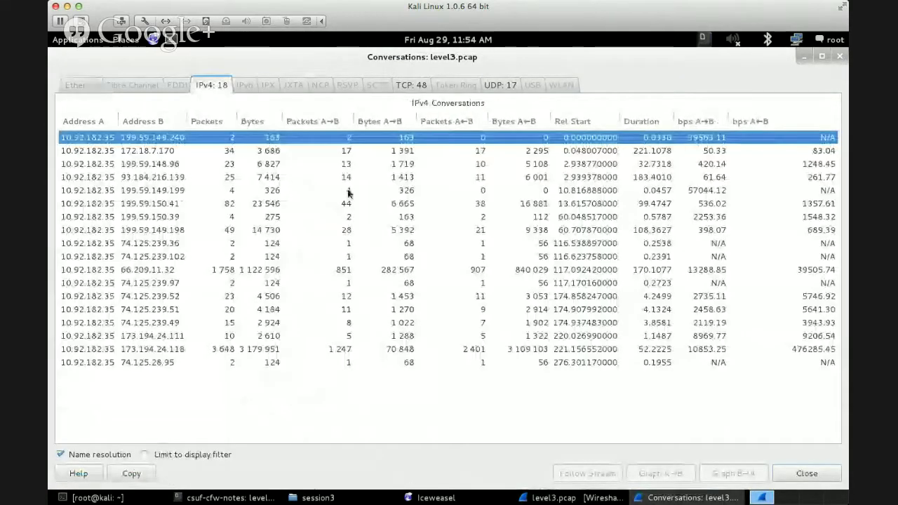
click(253, 122)
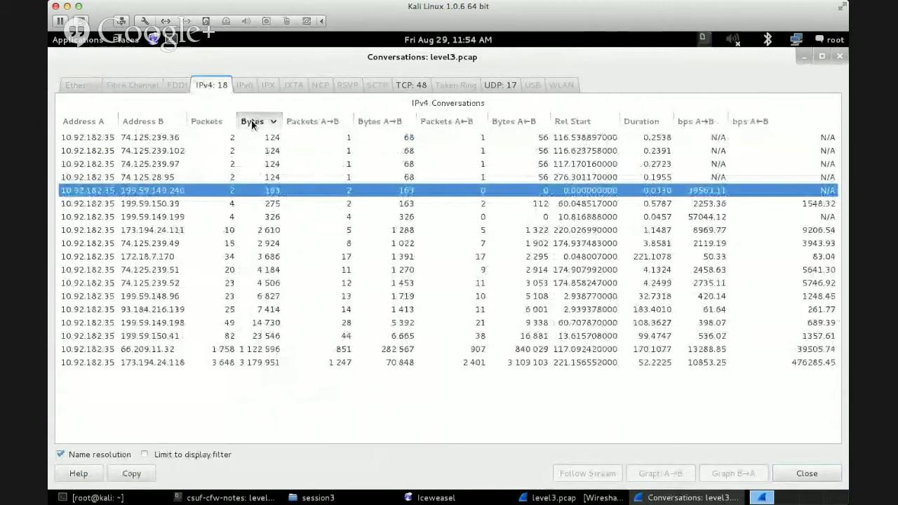
click(252, 122)
click(247, 138)
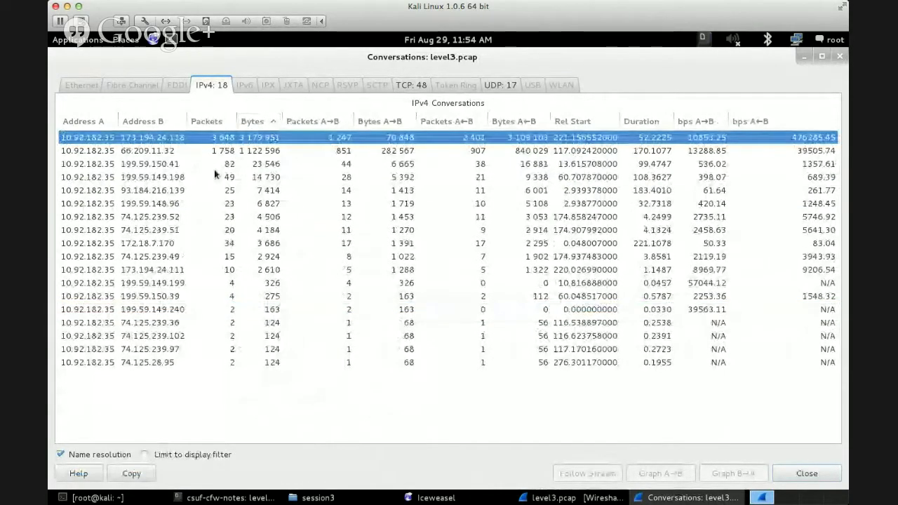
drag(119, 121, 152, 121)
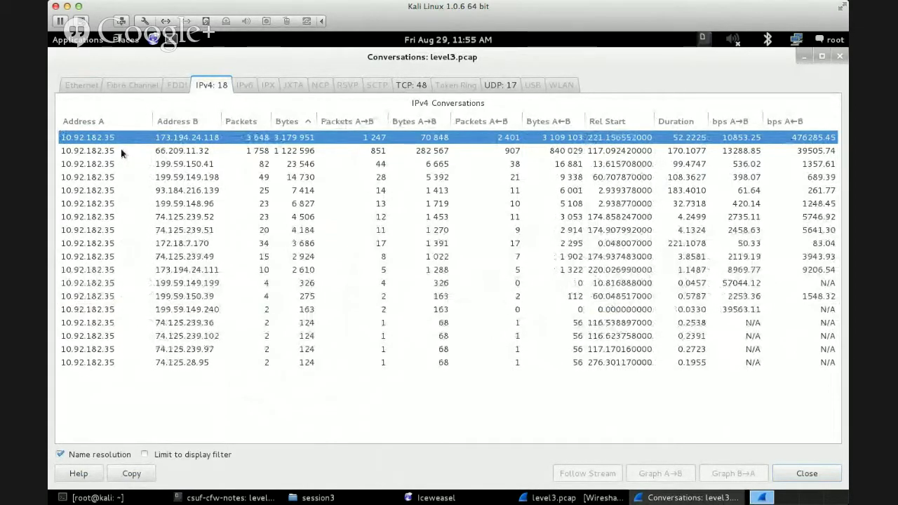
Step through all IPv4 conversations down to the smallest one and return to the one with the most bytes.
key(Down)
key(Down)
key(Down)
key(Down)
key(Down)
key(Down)
key(Down)
key(Down)
key(Down)
key(Down)
key(Down)
key(Down)
key(Down)
key(Down)
key(Down)
key(Down)
key(Down)
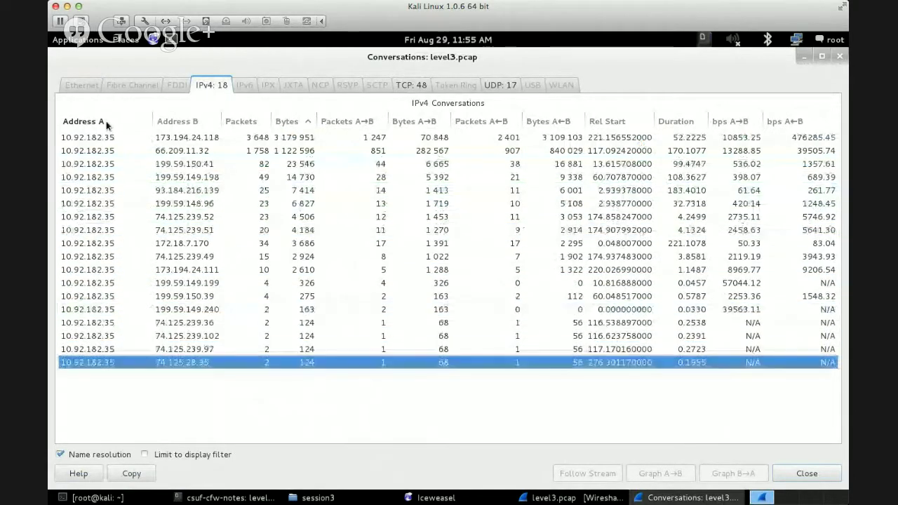
key(Up)
key(Up)
key(Up)
key(Up)
key(Up)
key(Up)
key(Up)
key(Up)
key(Up)
key(Up)
key(Up)
key(Up)
key(Up)
key(Up)
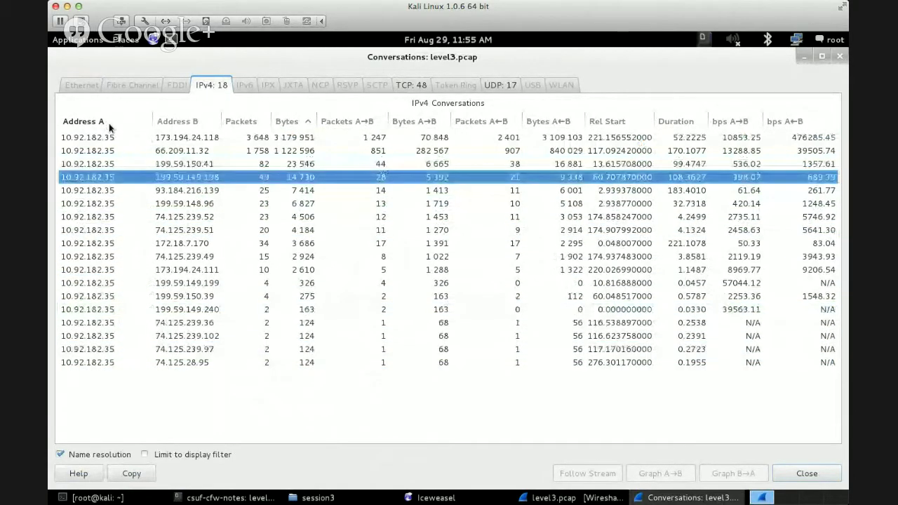
key(Up)
key(Up)
key(Up)
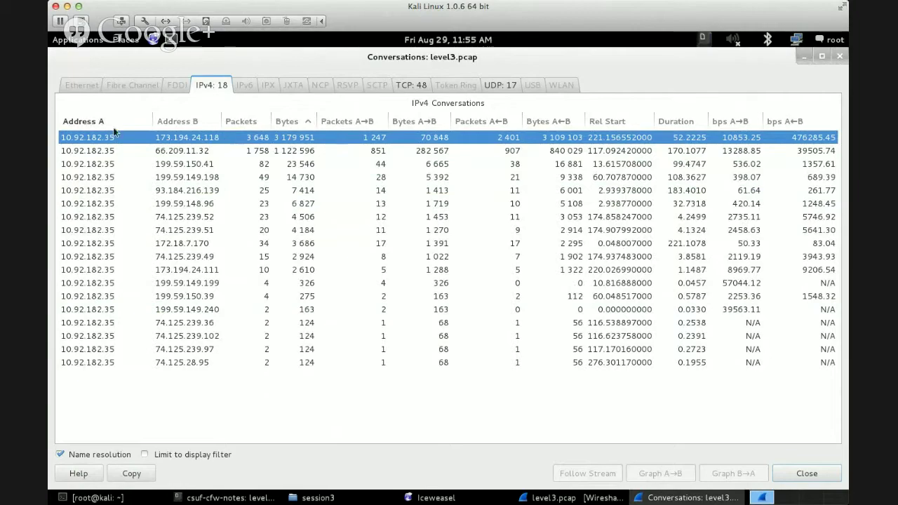
Apply a display filter from the largest conversation for traffic sent by 10.92.182.35 to 173.194.24.118.
right_click(179, 140)
mouse_move(231, 146)
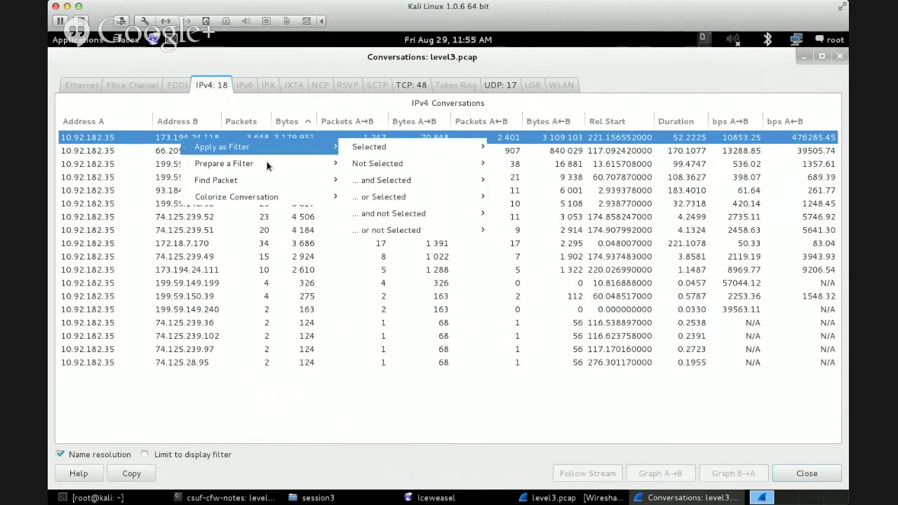
mouse_move(391, 143)
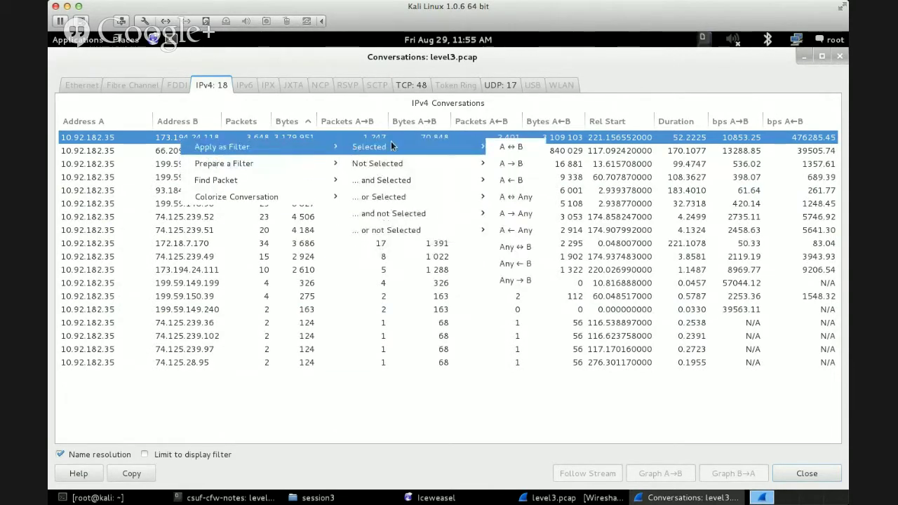
click(509, 164)
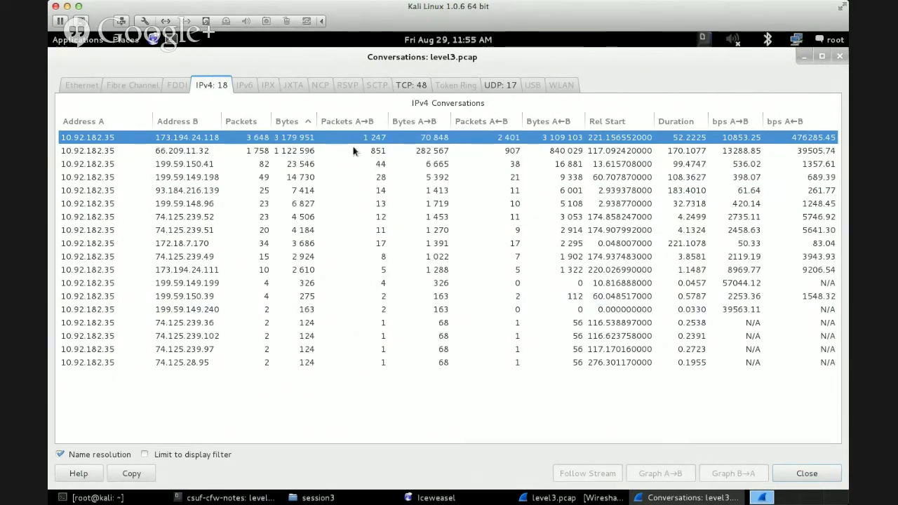
Apply a display filter from the largest conversation for traffic sent by 173.194.24.118 to 10.92.182.35, and close the conversation statistics.
right_click(559, 143)
mouse_move(575, 146)
mouse_move(496, 144)
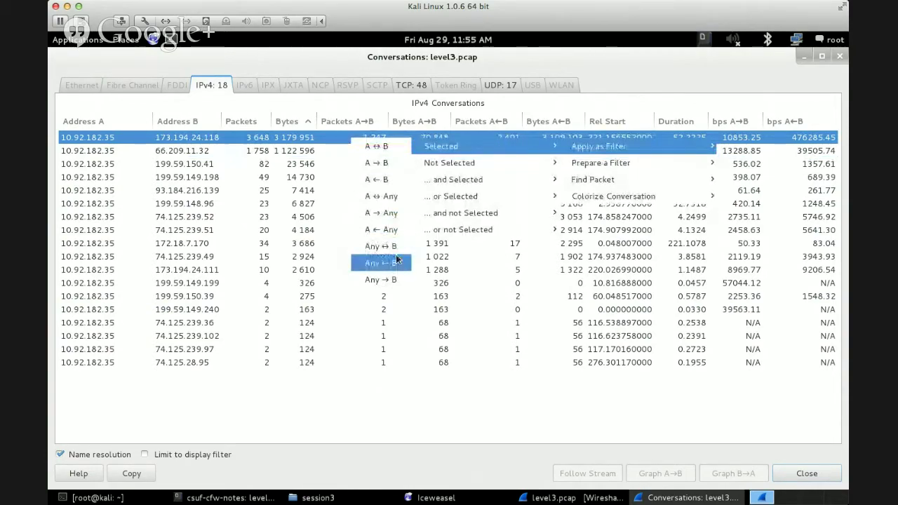
click(395, 181)
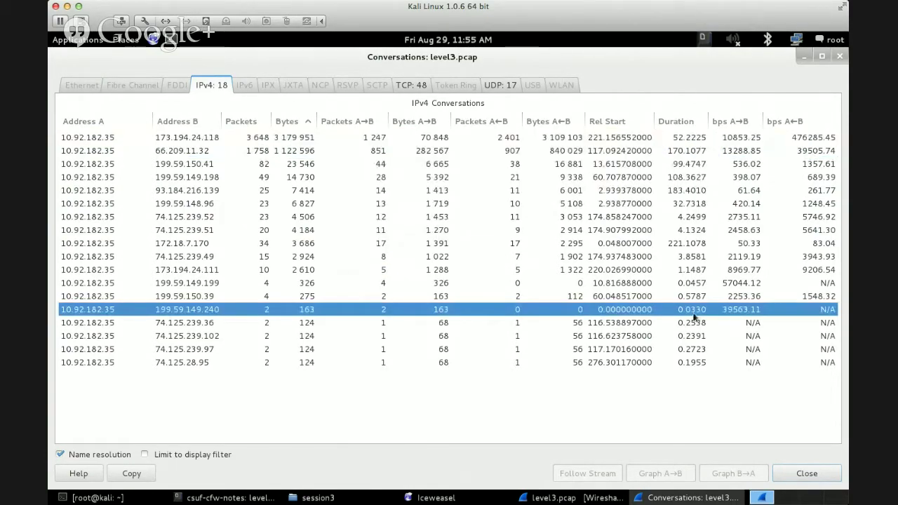
click(807, 474)
Follow the TCP stream of the first filtered packet, number 1461, and view the stream content at full size.
scroll(625, 217, up, 9)
drag(843, 264, 846, 135)
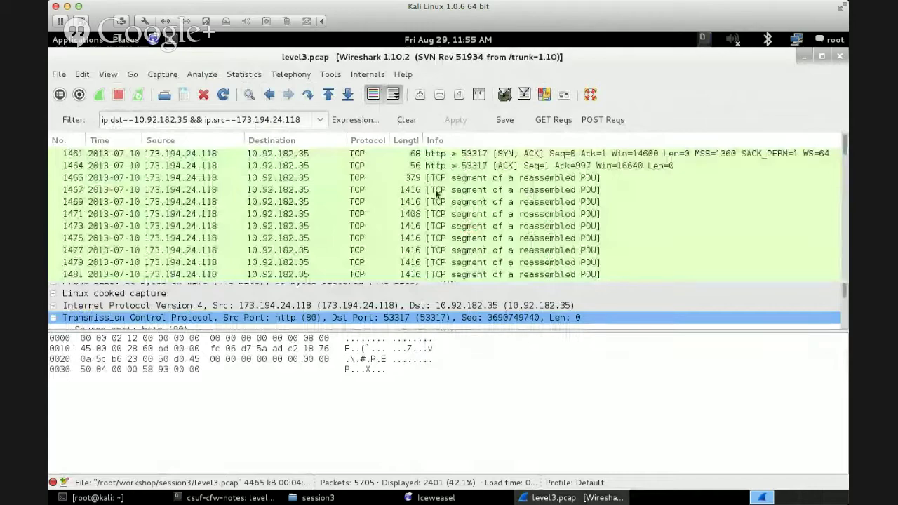
scroll(615, 213, down, 9)
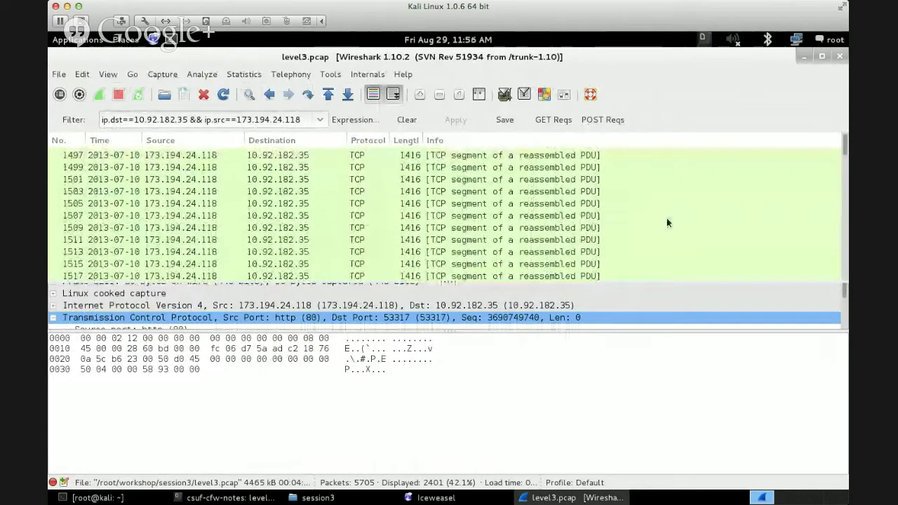
scroll(667, 222, up, 8)
scroll(667, 223, up, 2)
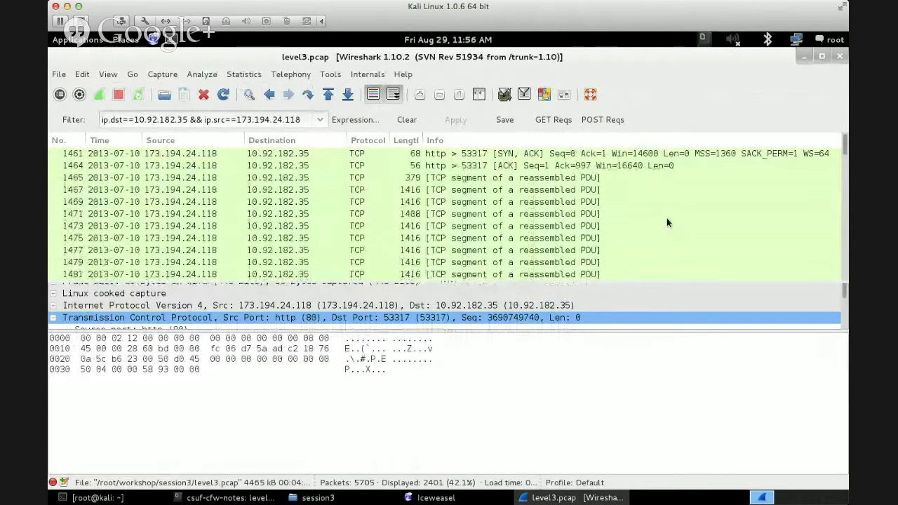
right_click(479, 157)
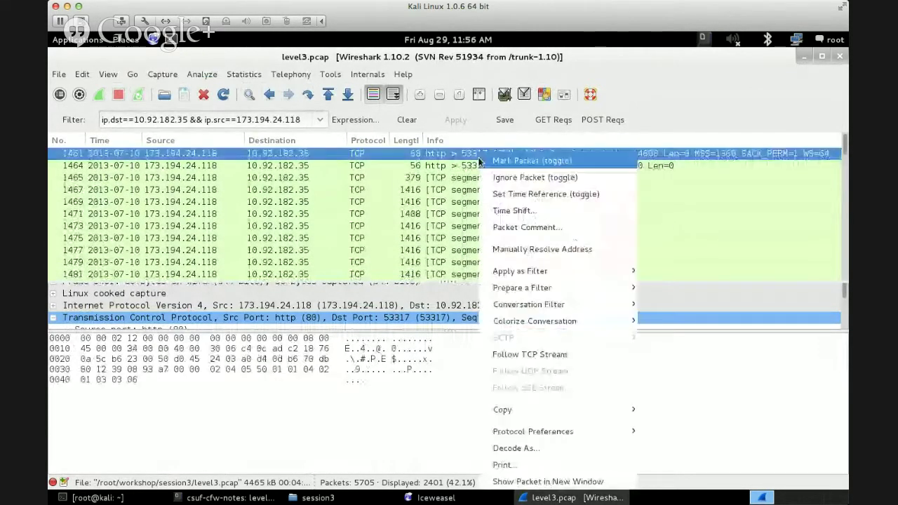
click(559, 352)
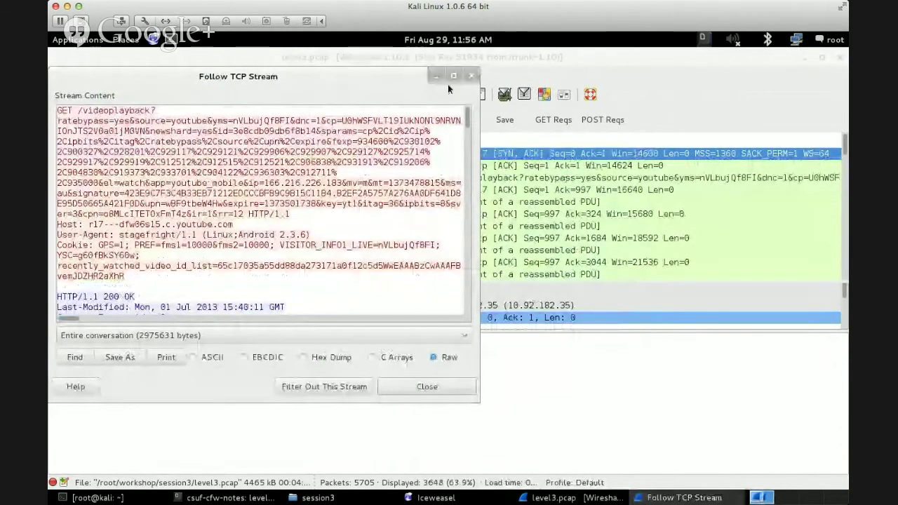
click(454, 76)
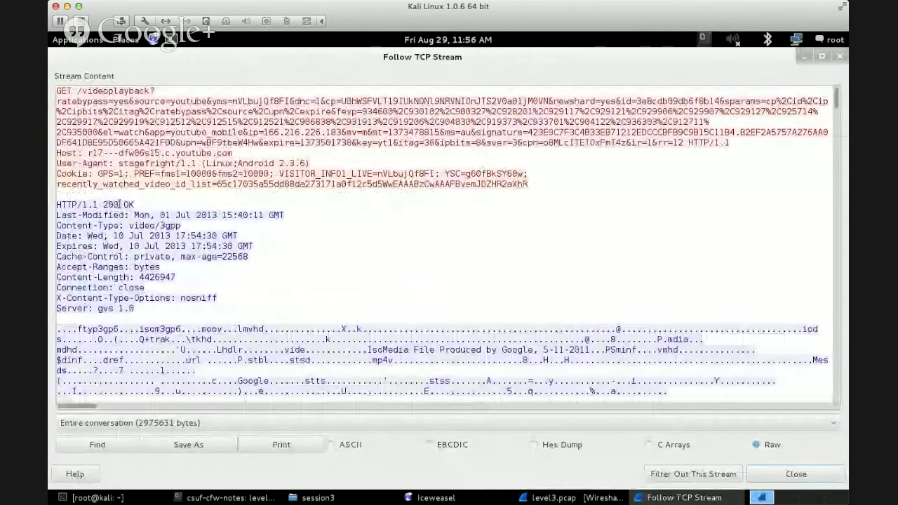
Examine the stream's GET request line, its parameters and the Host header.
drag(150, 90, 56, 92)
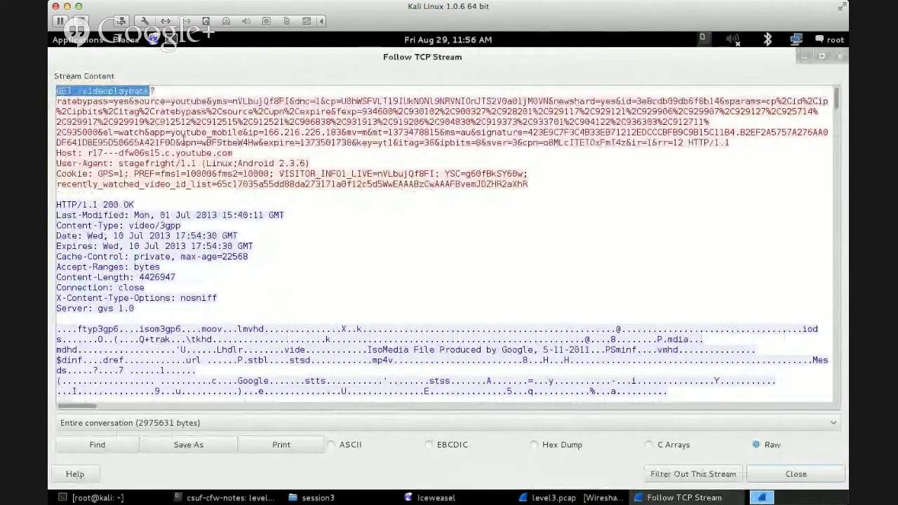
click(148, 132)
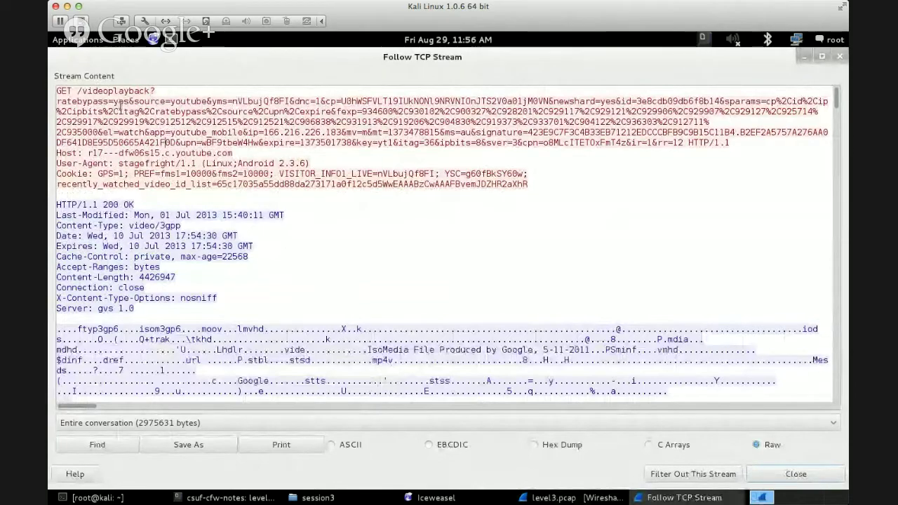
drag(234, 155, 90, 156)
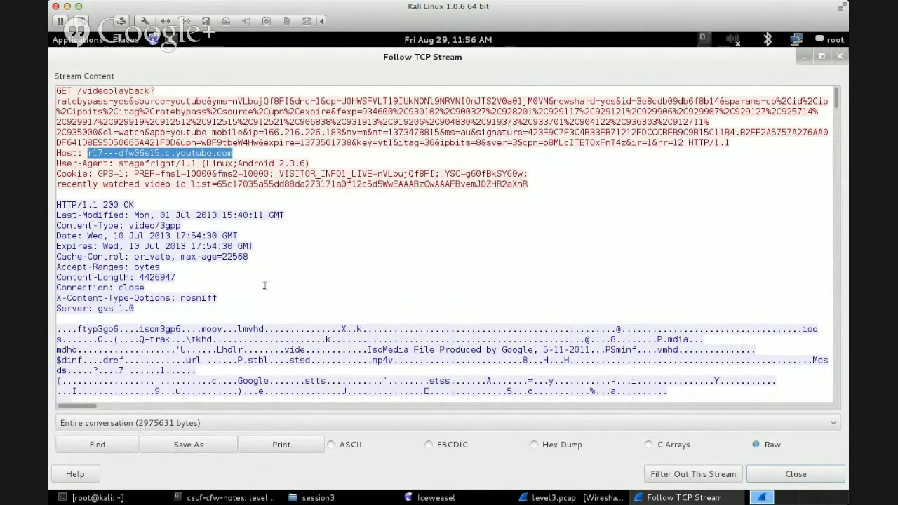
Limit the stream to the 173.194.24.118:http → 10.92.182.35:53317 direction and examine the file data that follows the HTTP response headers.
click(217, 426)
click(234, 463)
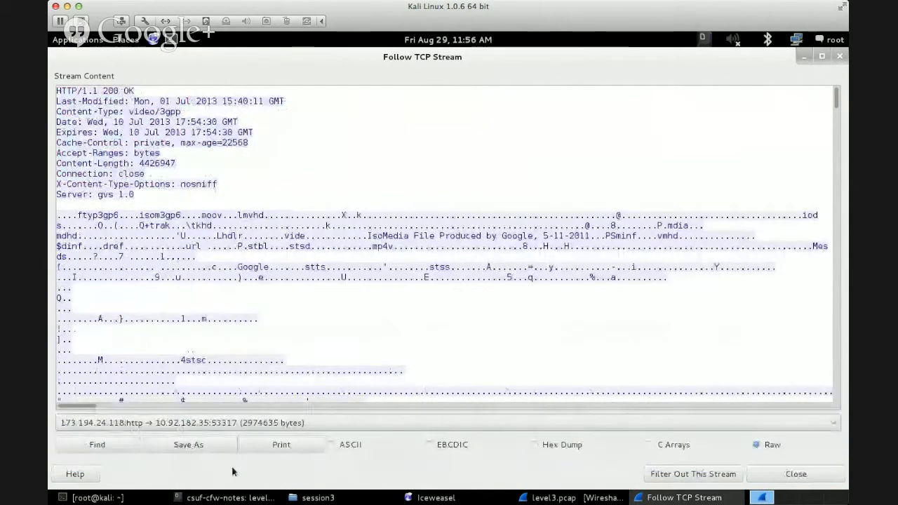
mouse_move(57, 213)
mouse_down()
mouse_move(194, 216)
mouse_move(75, 215)
mouse_up()
click(215, 231)
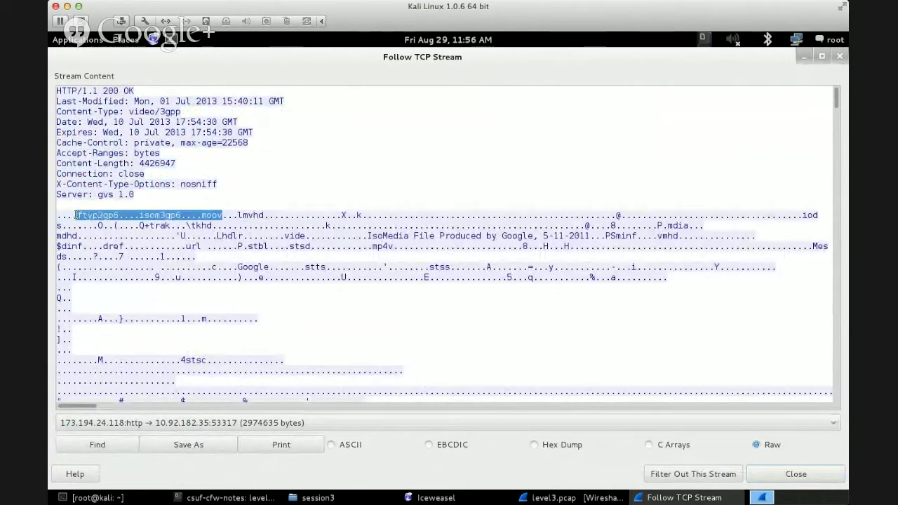
drag(368, 236, 537, 236)
click(555, 298)
scroll(554, 298, down, 15)
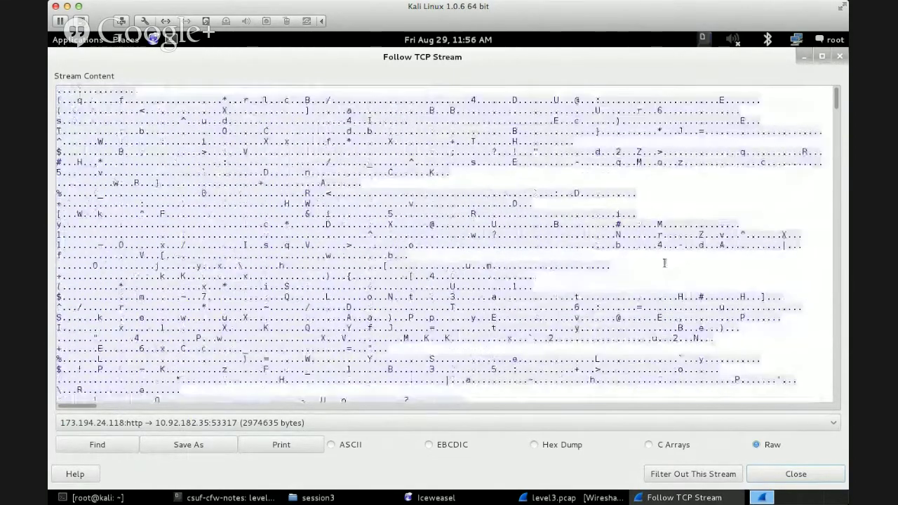
scroll(664, 263, up, 15)
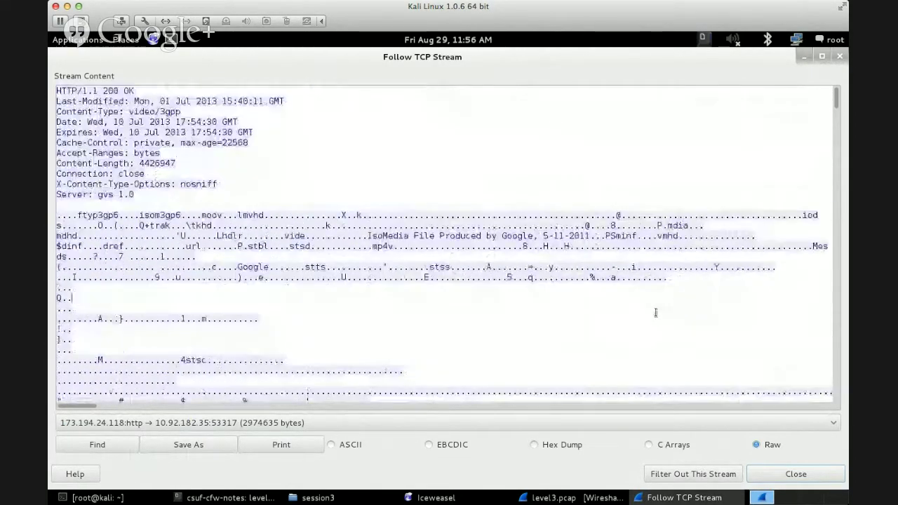
click(596, 268)
drag(695, 284, 56, 213)
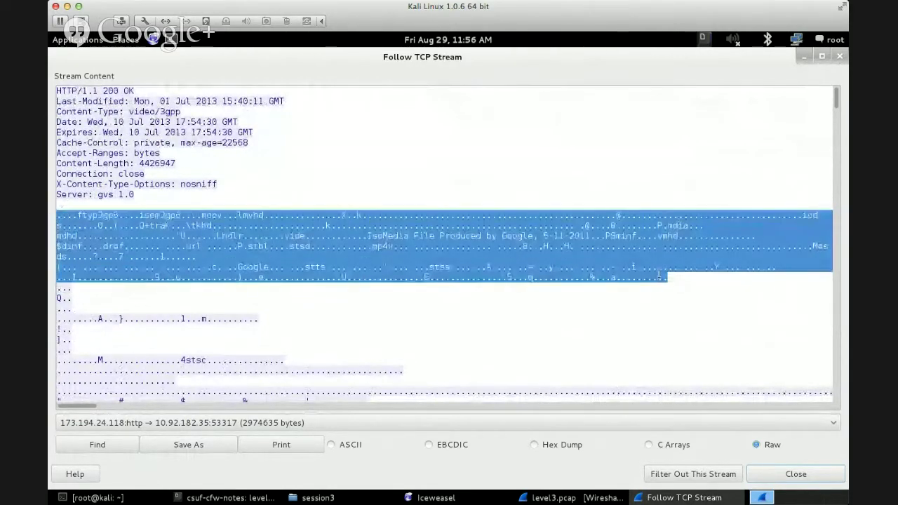
click(667, 277)
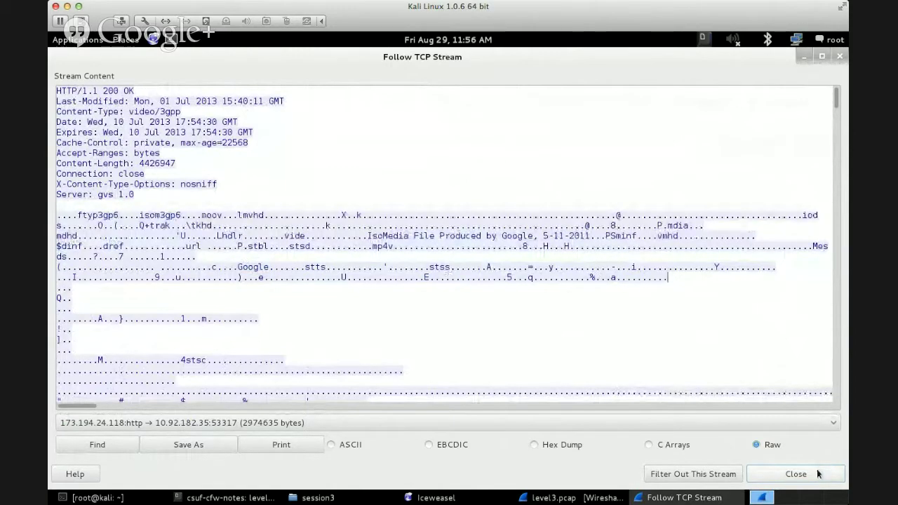
Close the followed TCP stream and clear the display filter so that the whole capture is listed.
click(796, 474)
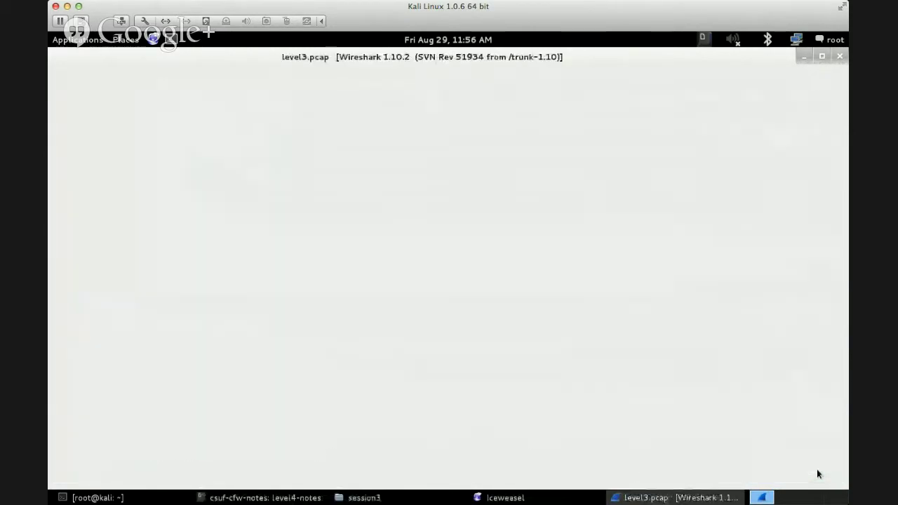
click(405, 119)
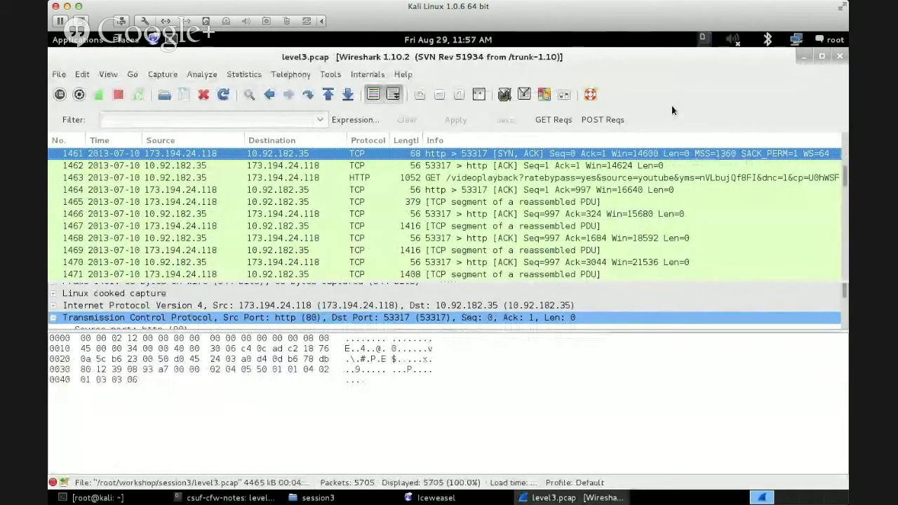
Open the Protocol Hierarchy statistics for the unfiltered capture, enlarge them to full size and look over the protocol tree.
click(239, 75)
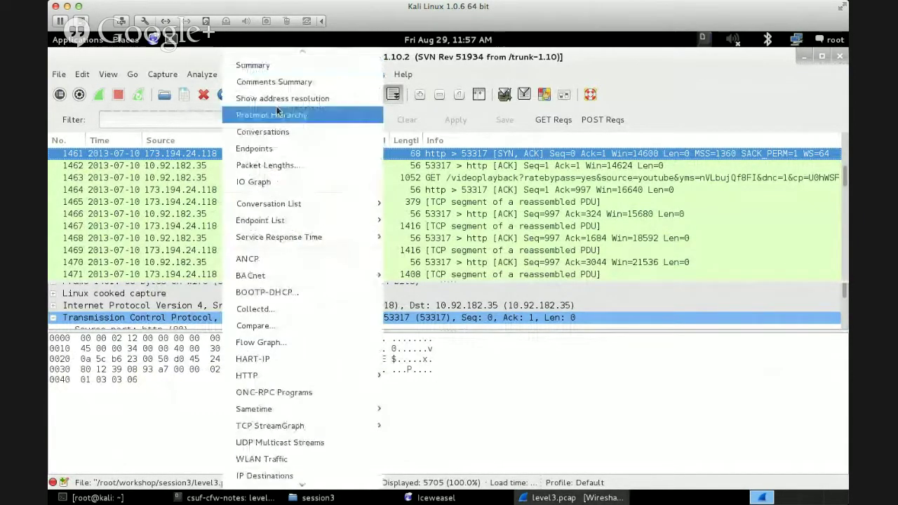
click(280, 115)
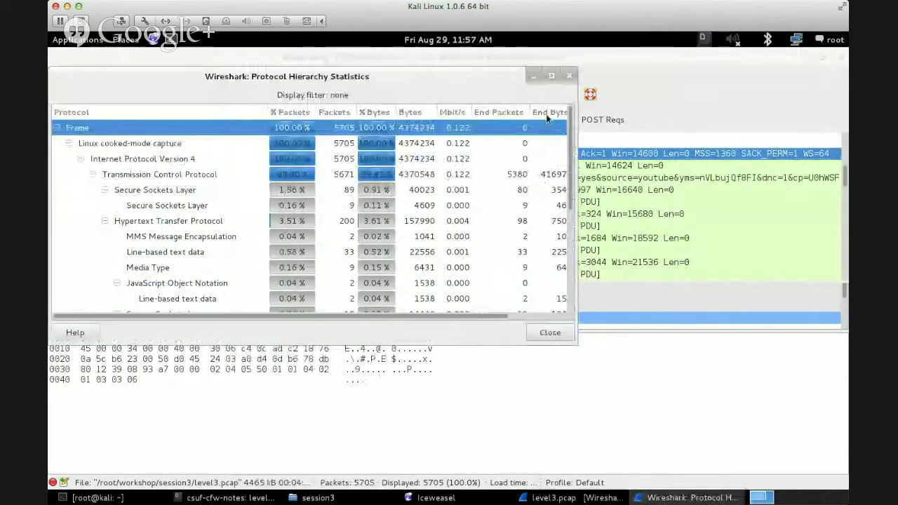
click(551, 77)
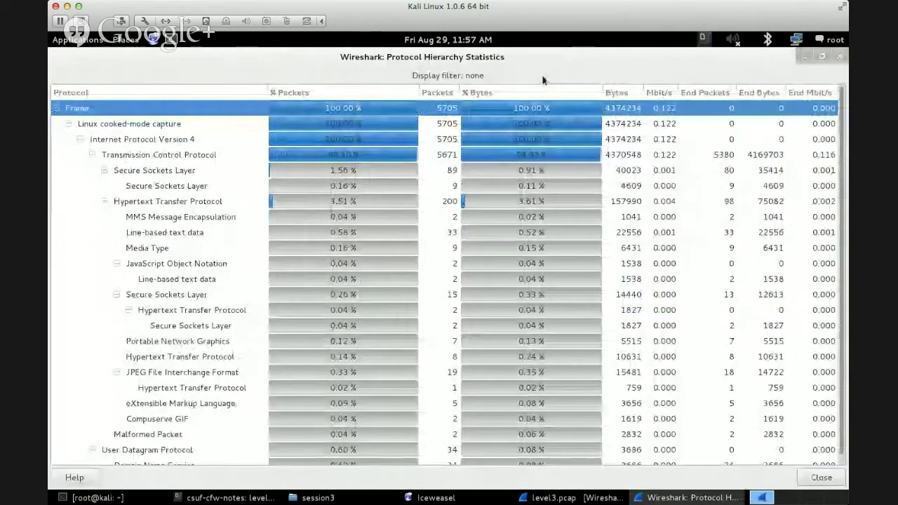
scroll(576, 229, down, 1)
scroll(570, 246, up, 1)
scroll(569, 244, down, 1)
scroll(538, 263, up, 1)
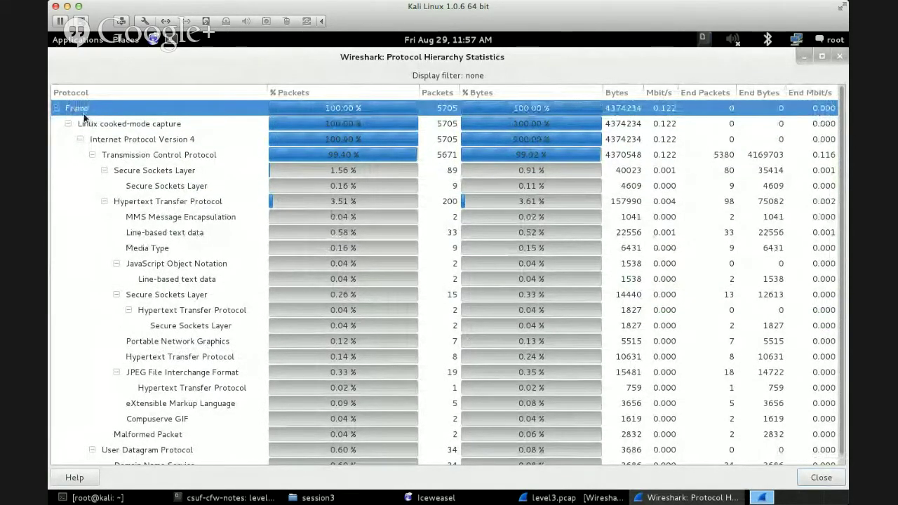
scroll(64, 176, down, 1)
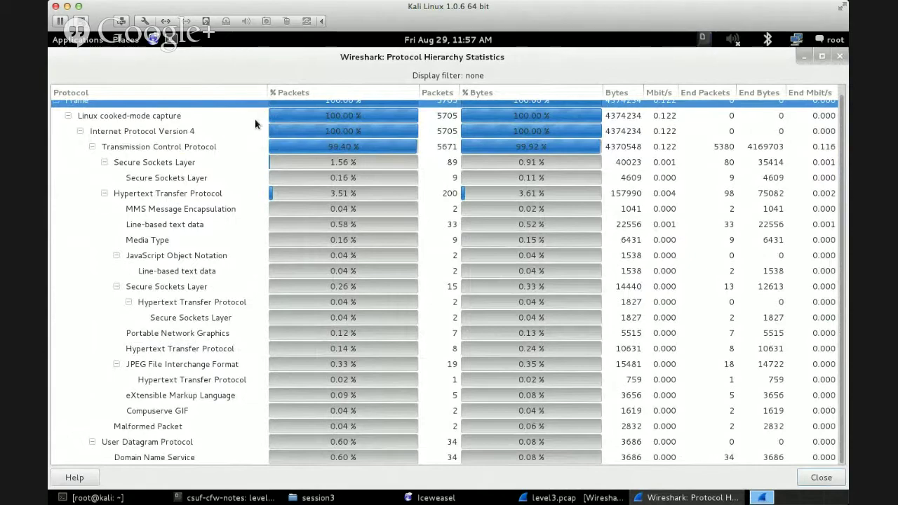
Examine the statistics of Internet Protocol Version 4, Transmission Control Protocol, Secure Sockets Layer, Hypertext Transfer Protocol and MMS Message Encapsulation.
click(217, 133)
click(239, 151)
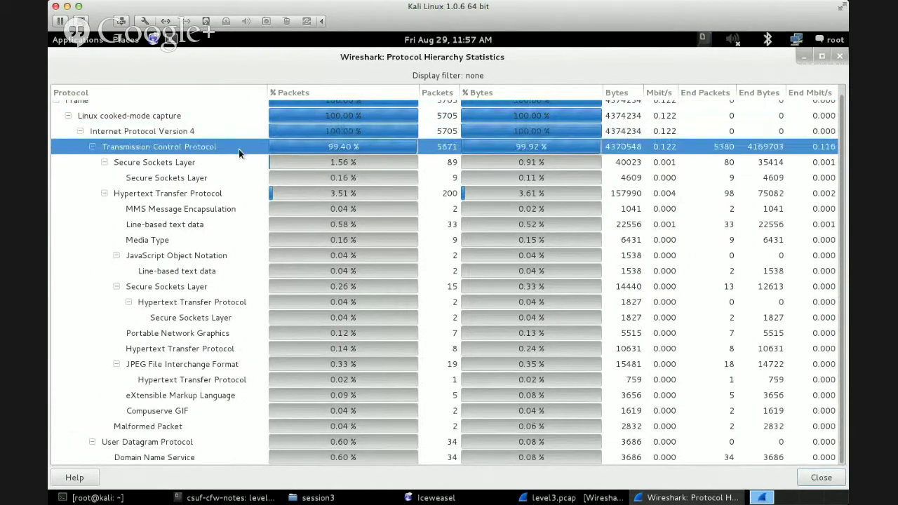
click(234, 163)
click(238, 195)
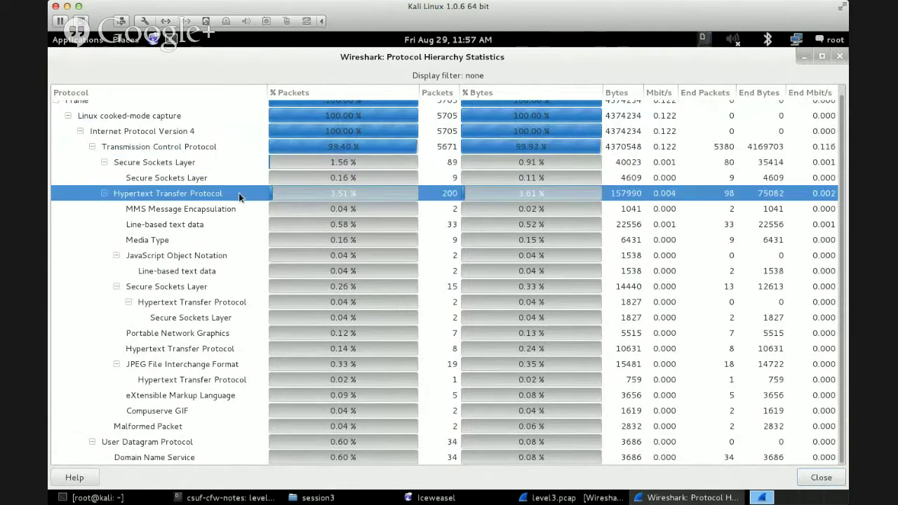
click(240, 210)
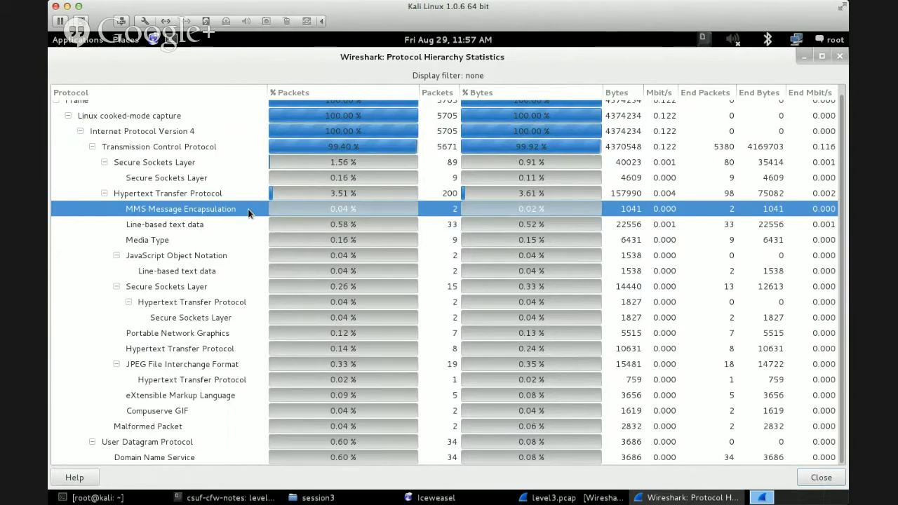
Go through the remaining hierarchy entries one by one, from Line-based text data under HTTP down to Domain Name Service.
key(Down)
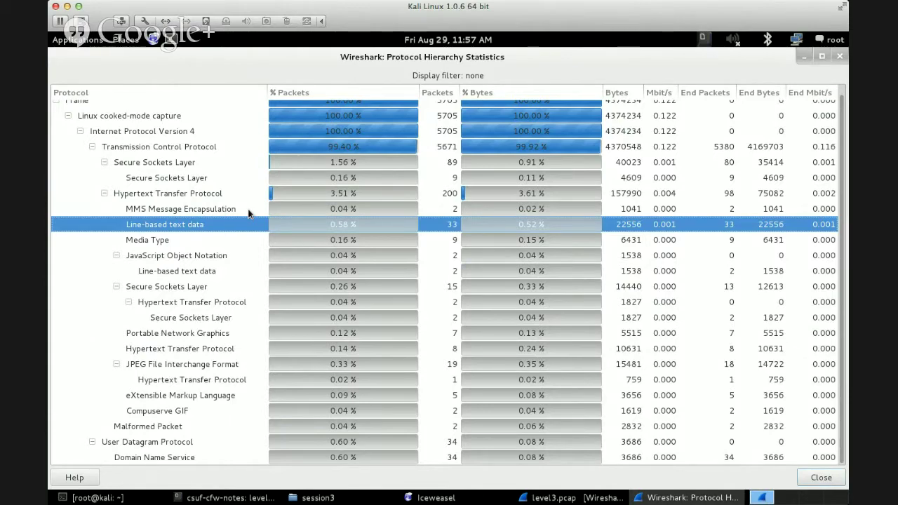
key(Down)
key(Down)
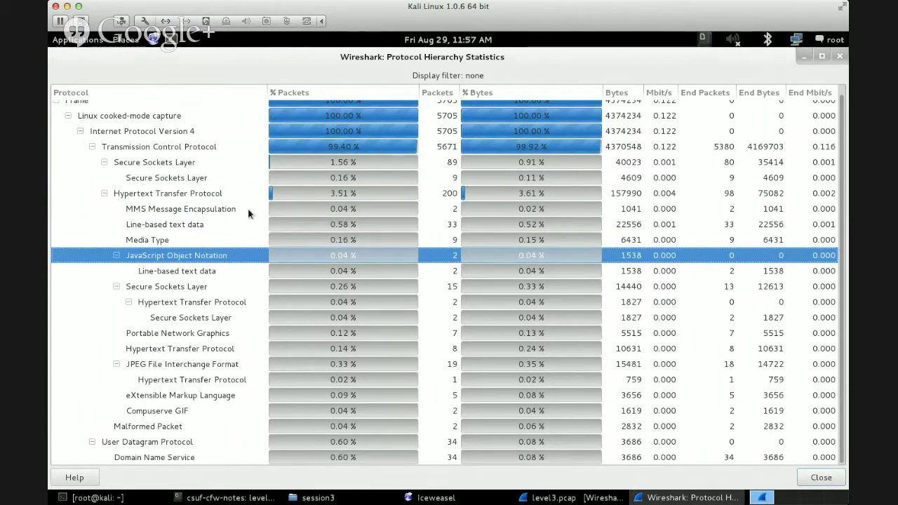
key(Down)
key(Down)
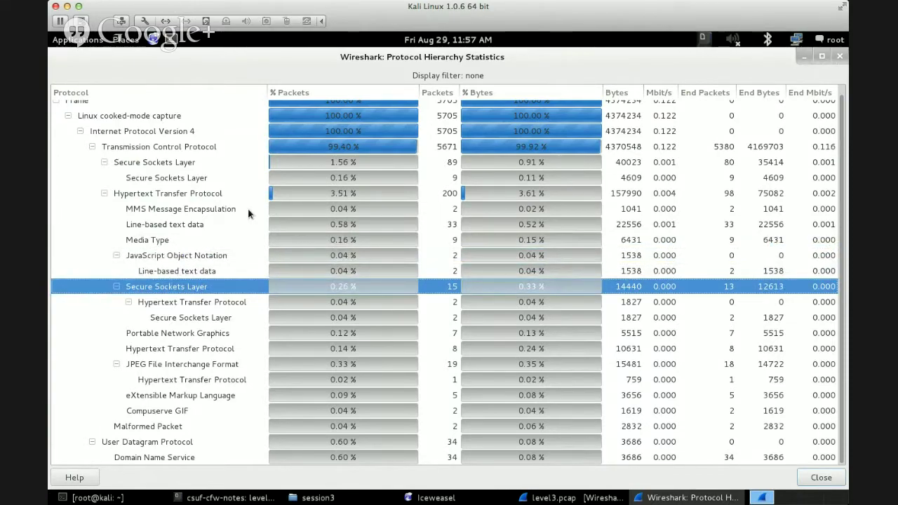
key(Down)
key(Down)
key(Down)
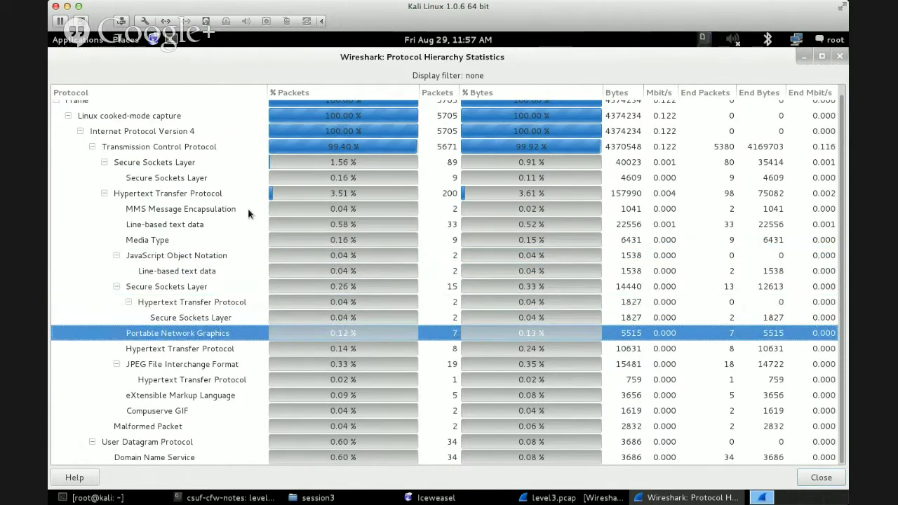
key(Down)
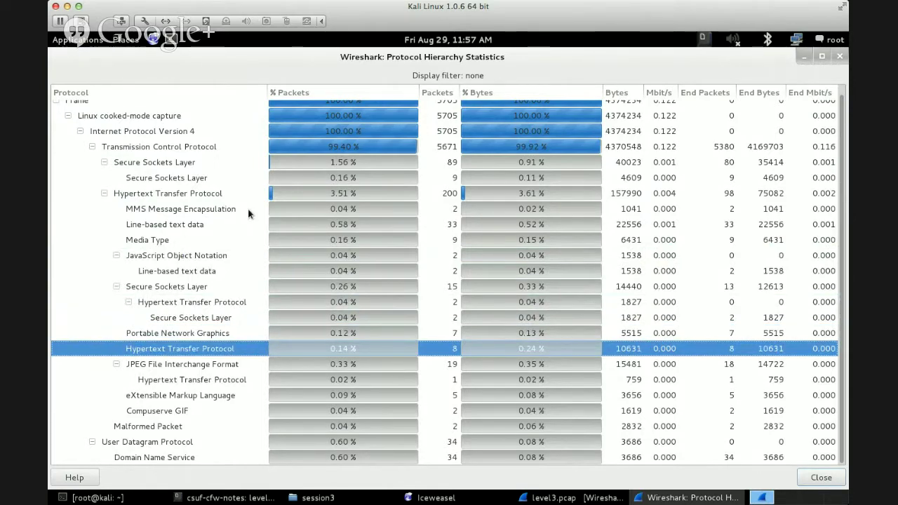
key(Down)
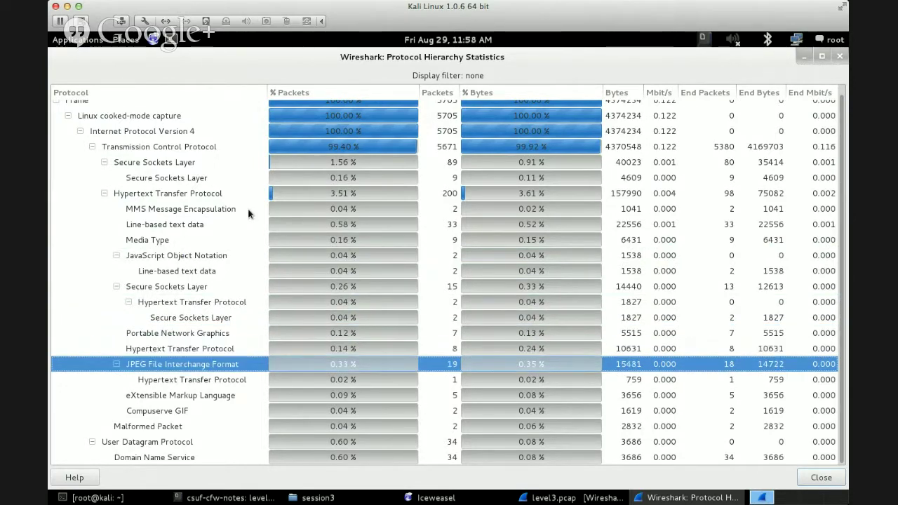
key(Down)
key(Down)
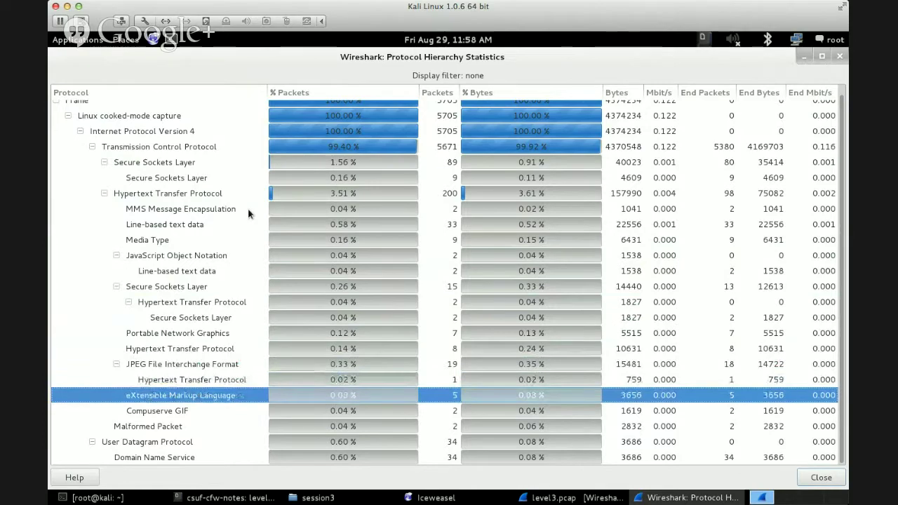
key(Down)
key(Down)
key(Down)
key(Down)
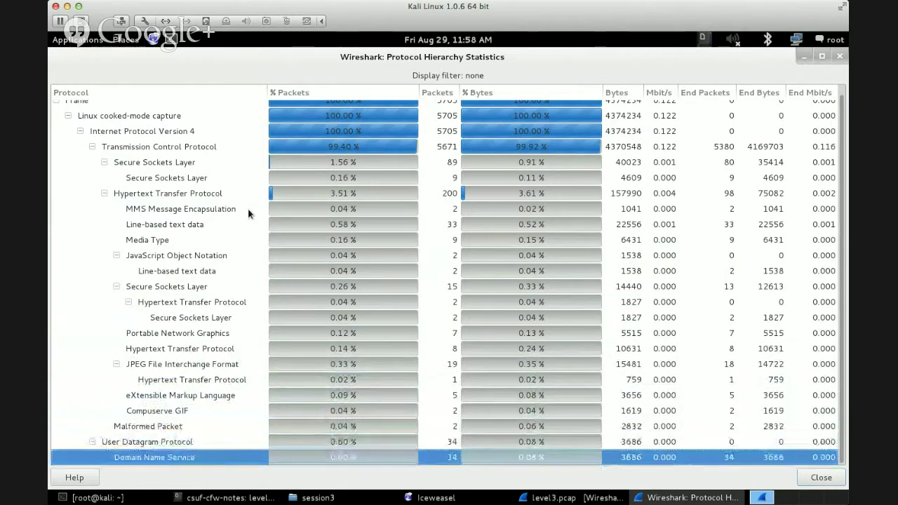
Compare the packet figures of User Datagram Protocol and Domain Name Service.
key(Up)
key(Up)
key(Down)
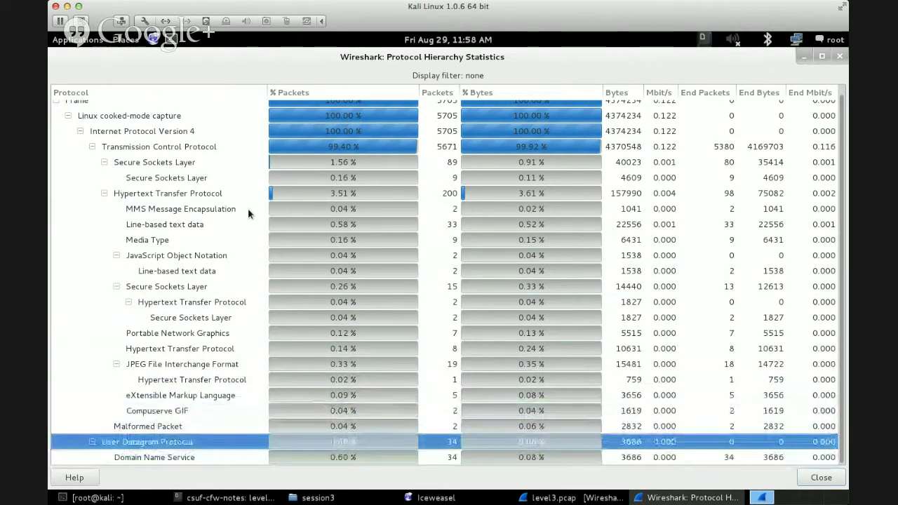
key(Down)
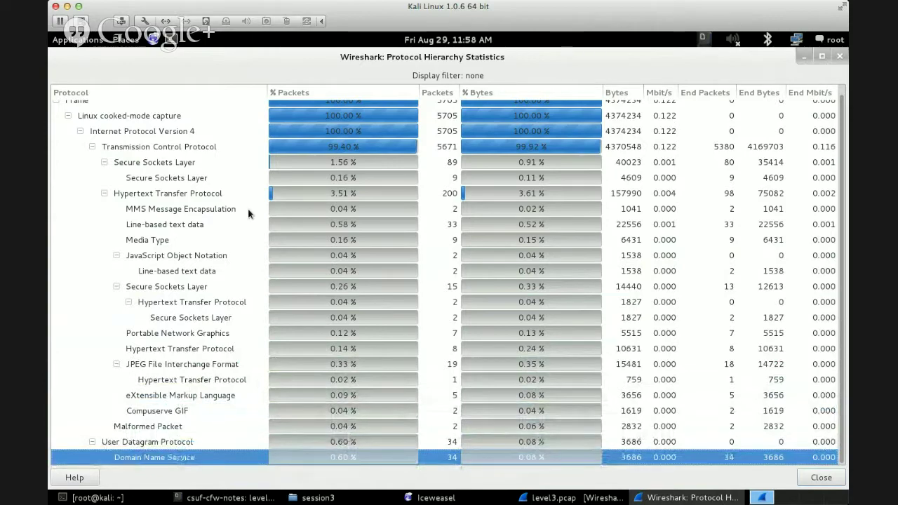
key(Up)
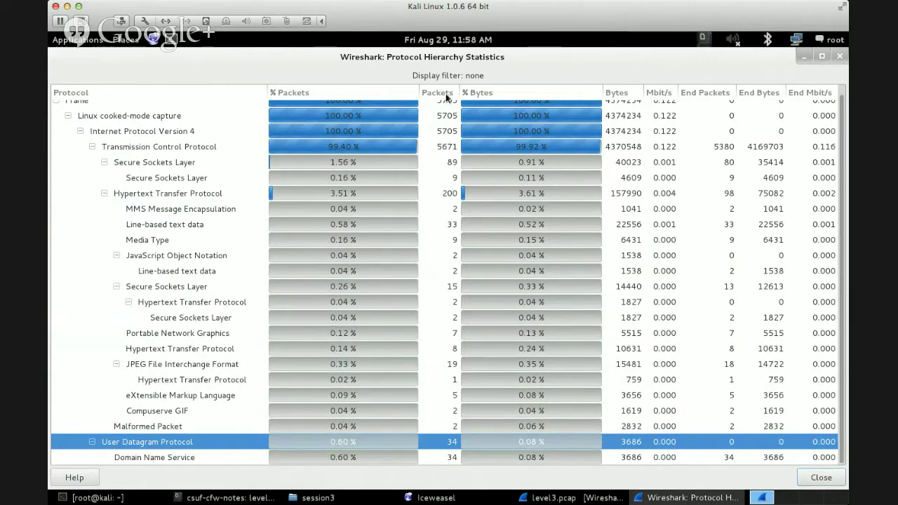
click(439, 461)
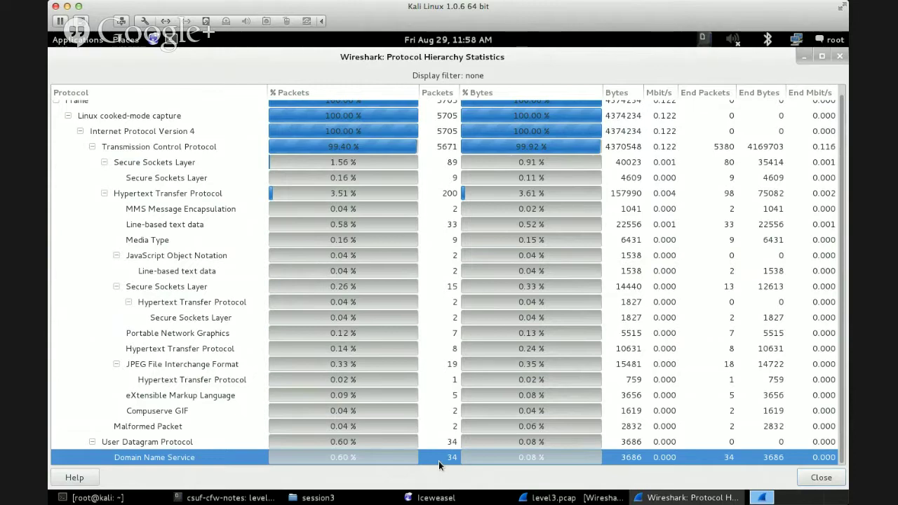
click(442, 448)
click(221, 453)
click(214, 446)
click(201, 458)
Switch to the csuf-cfw-notes notebook and review the challenge scenario and the AT&T Fusion 2 entry in level4-notes.
click(240, 498)
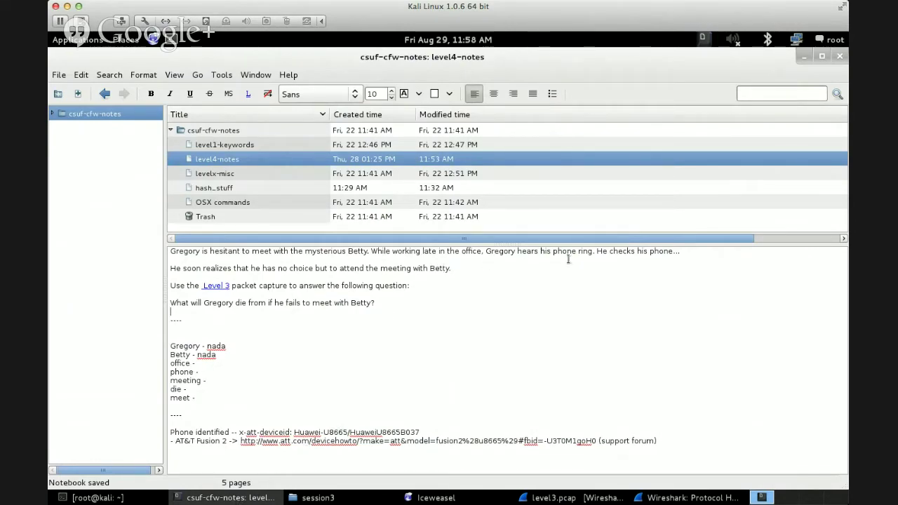
double_click(659, 253)
click(595, 372)
drag(229, 441, 170, 441)
click(313, 470)
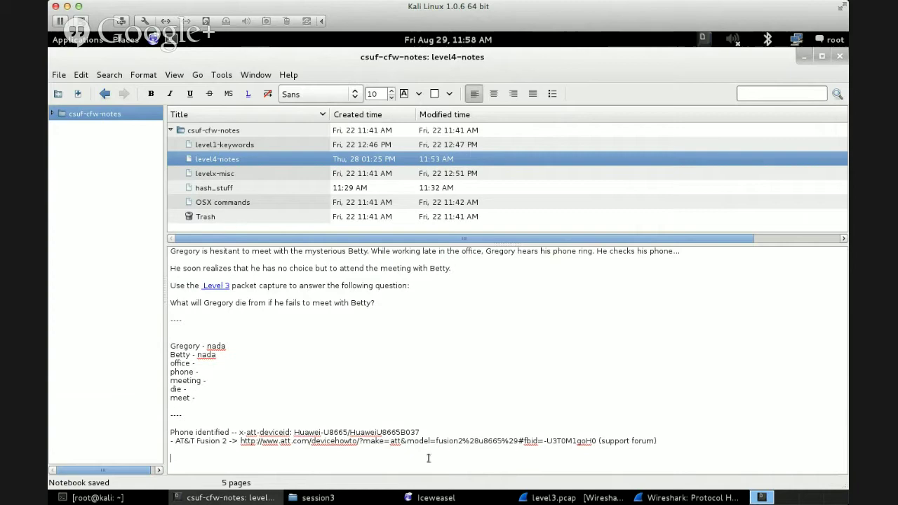
Apply the MMS Message Encapsulation entry of the hierarchy statistics as a display filter and enlarge the packet details area for packet 390.
click(676, 498)
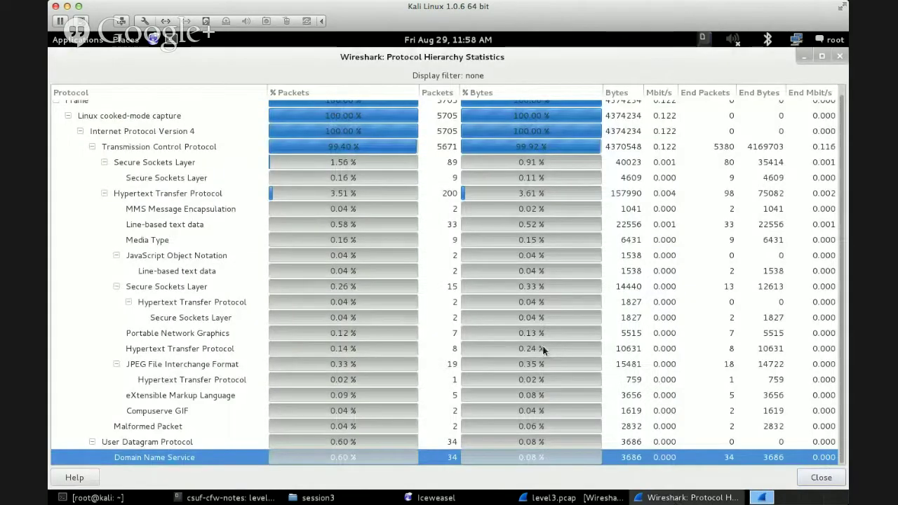
click(219, 209)
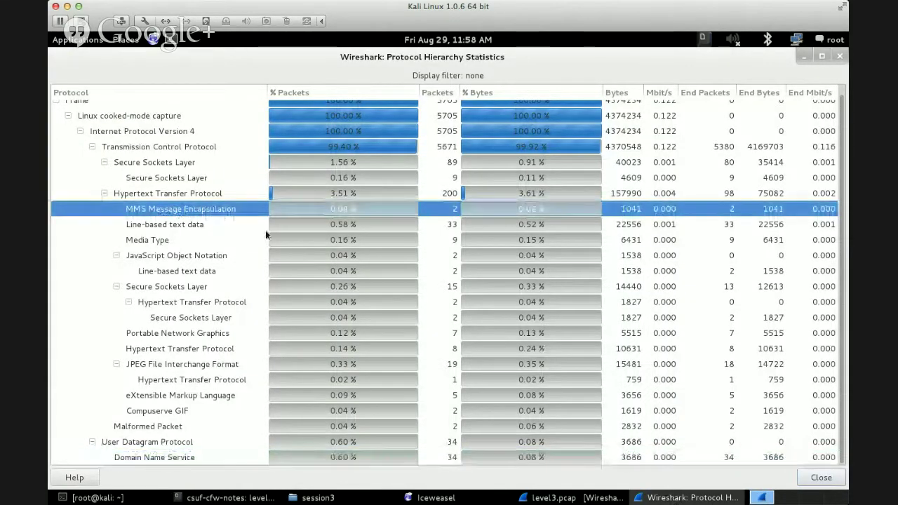
right_click(200, 212)
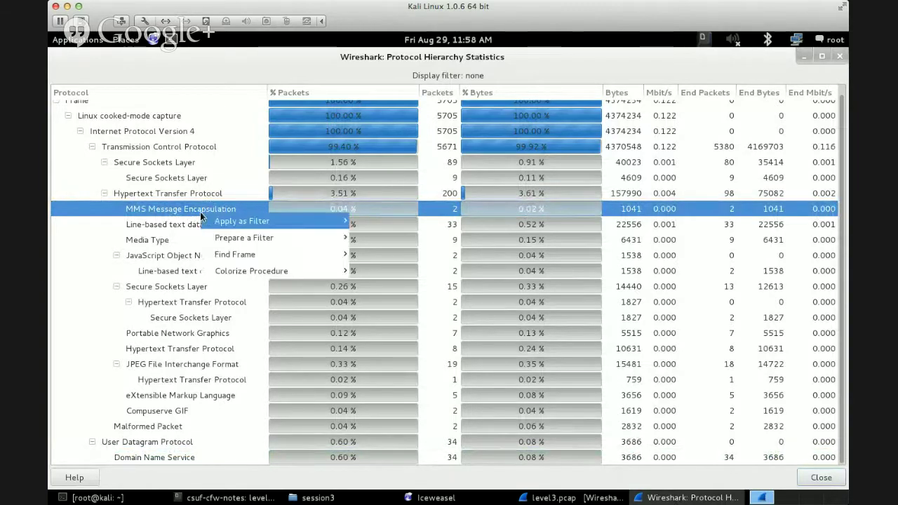
click(367, 221)
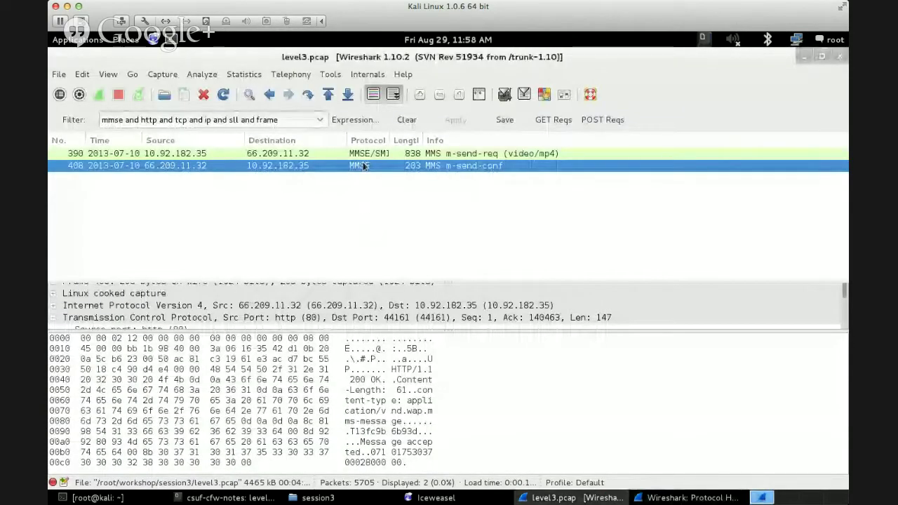
drag(447, 281, 449, 234)
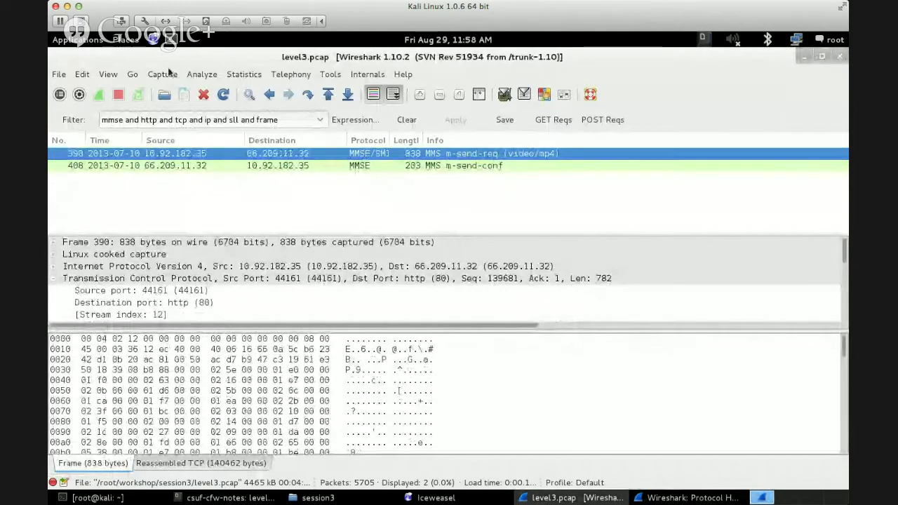
Open a new Iceweasel window, search Google for "mmse" and look through the results.
click(154, 39)
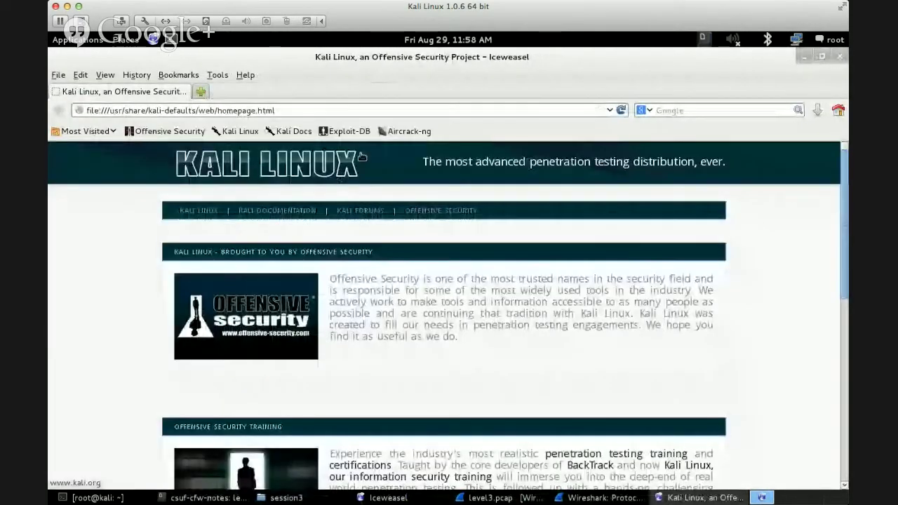
click(674, 110)
text(mmse)
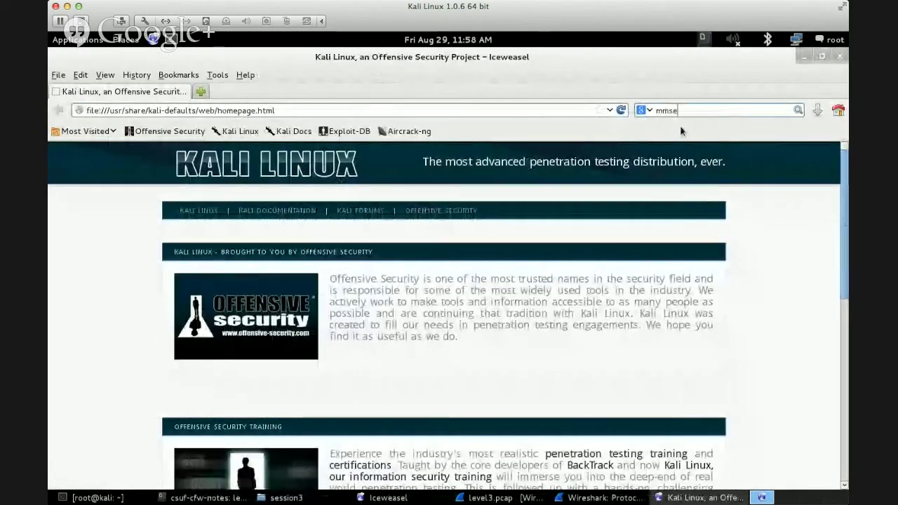
key(Return)
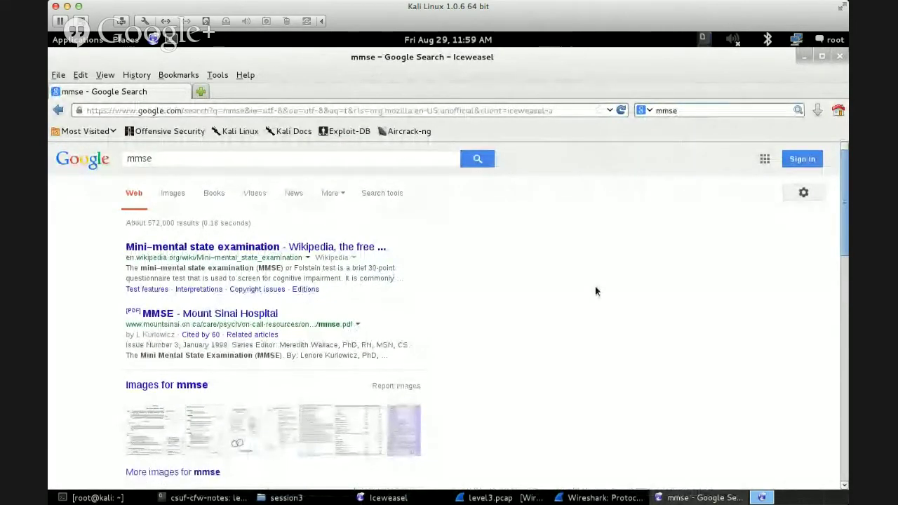
scroll(520, 294, down, 5)
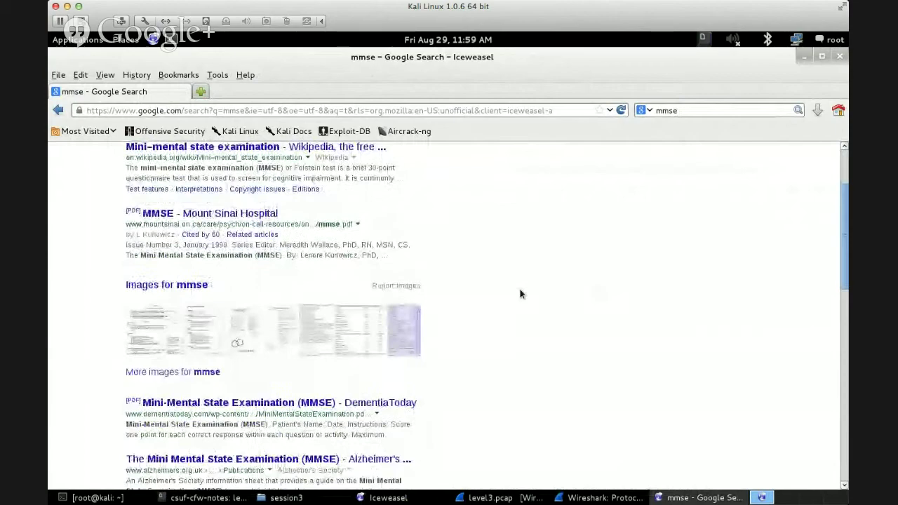
scroll(520, 293, down, 10)
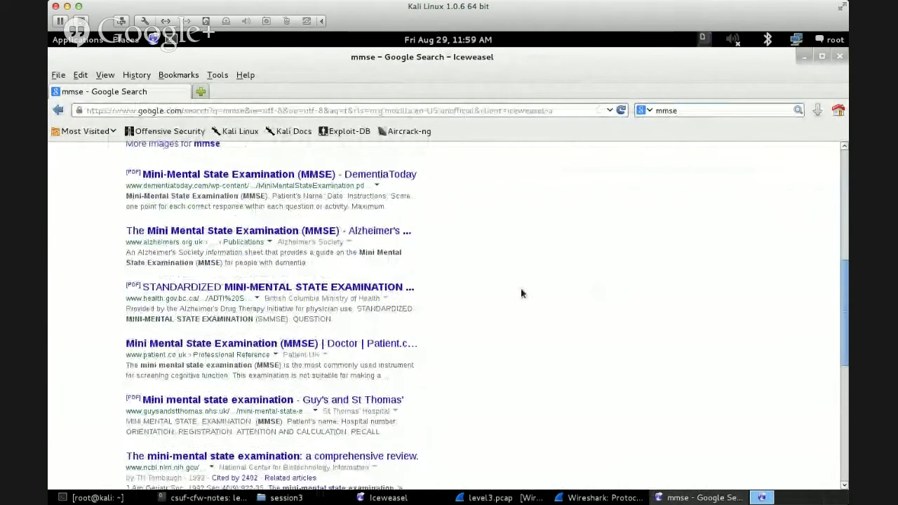
Search Google for "mms encapsulation protocol" in place of the previous query.
scroll(521, 294, up, 15)
click(674, 111)
drag(168, 158, 91, 160)
text(mms encap)
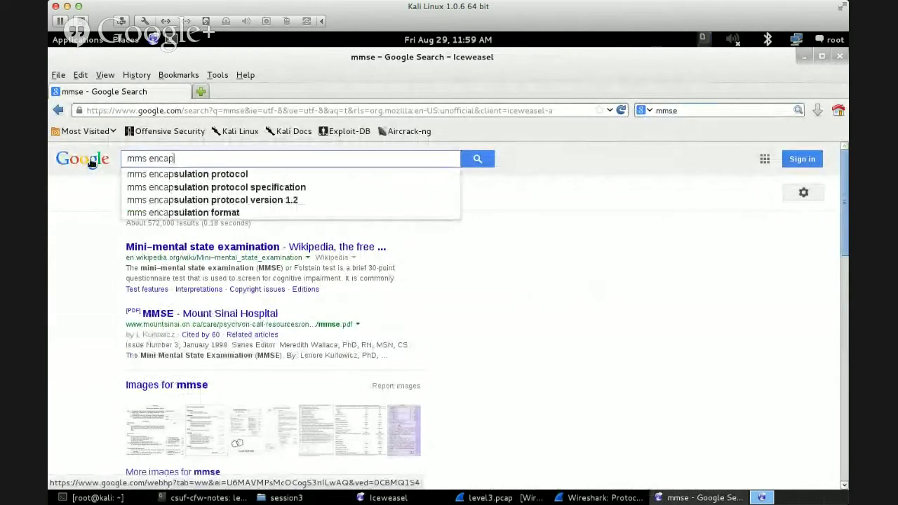
key(Down)
key(Return)
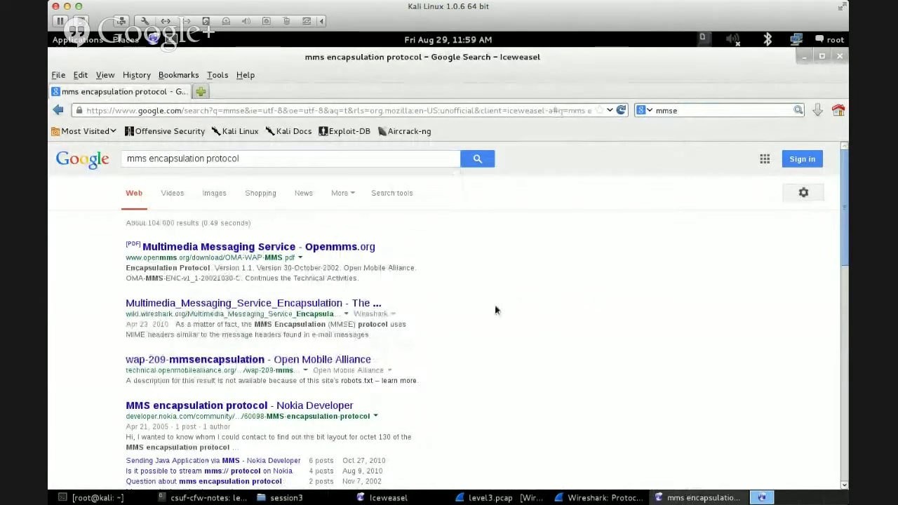
Open the Wireshark wiki result on Multimedia Messaging Service Encapsulation and read its introduction, including the comparison with e-mail attachments.
drag(127, 314, 404, 323)
click(420, 315)
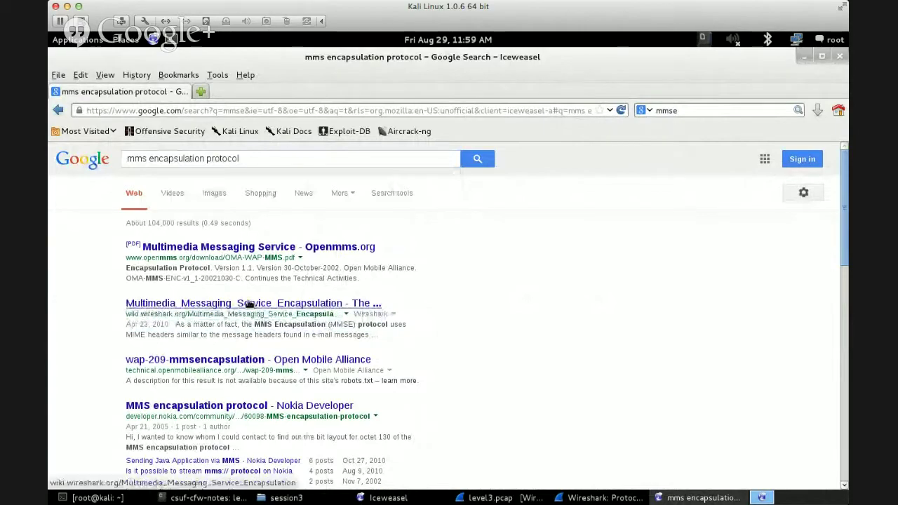
click(275, 304)
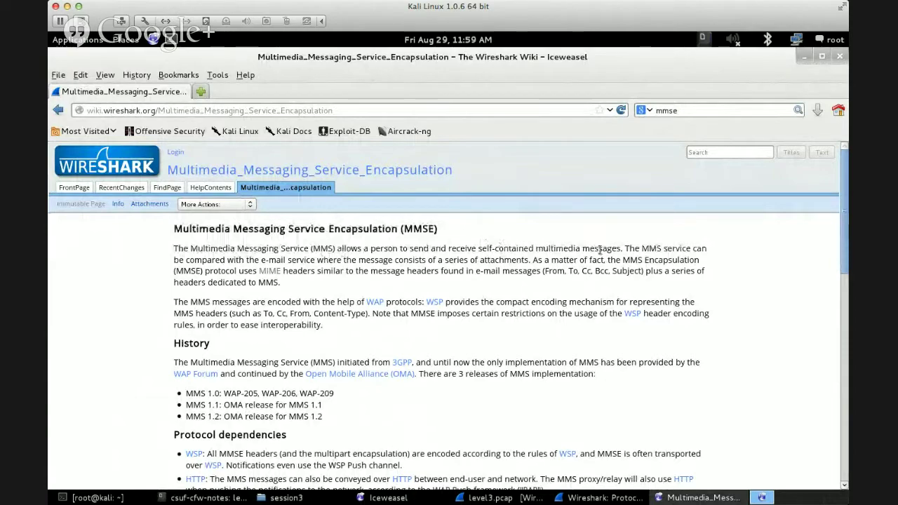
drag(622, 248, 124, 248)
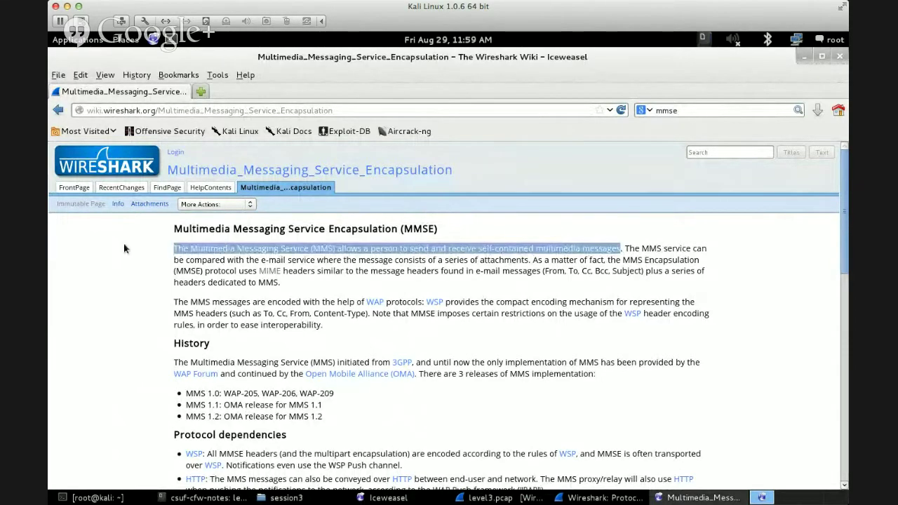
click(656, 239)
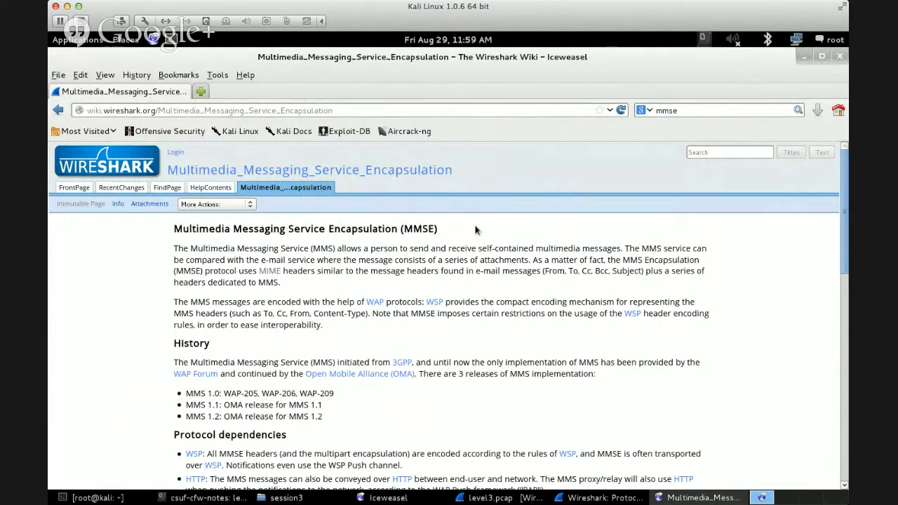
double_click(503, 258)
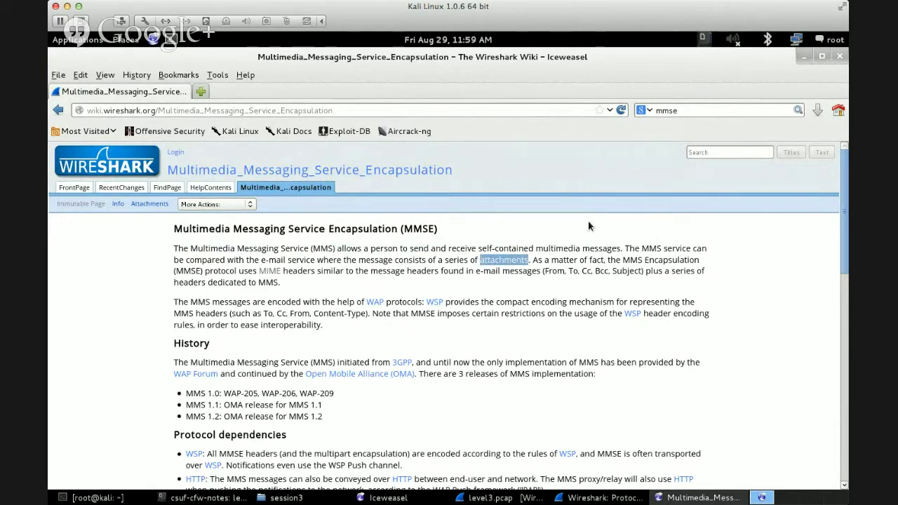
click(376, 340)
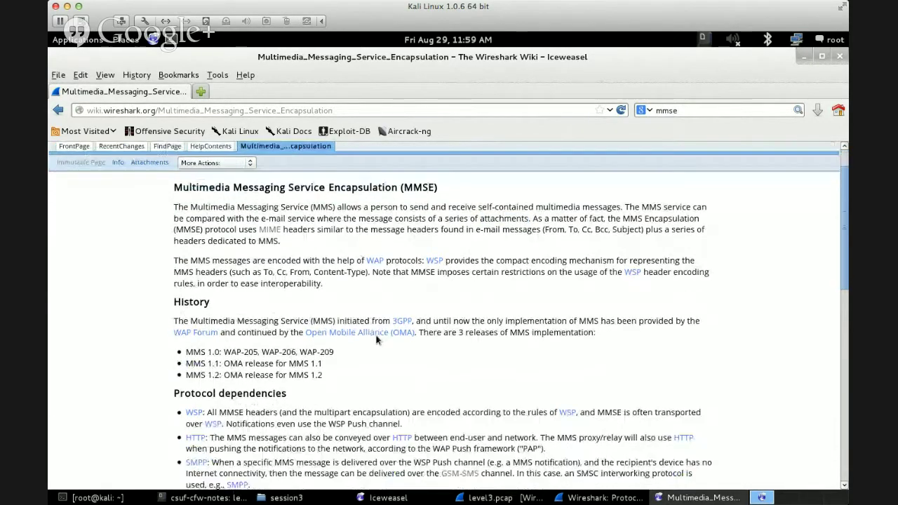
click(348, 106)
key(ctrl+a)
text(http://wiki.wireshark.org/Multimedia_Messaging_Service_Encapsulation)
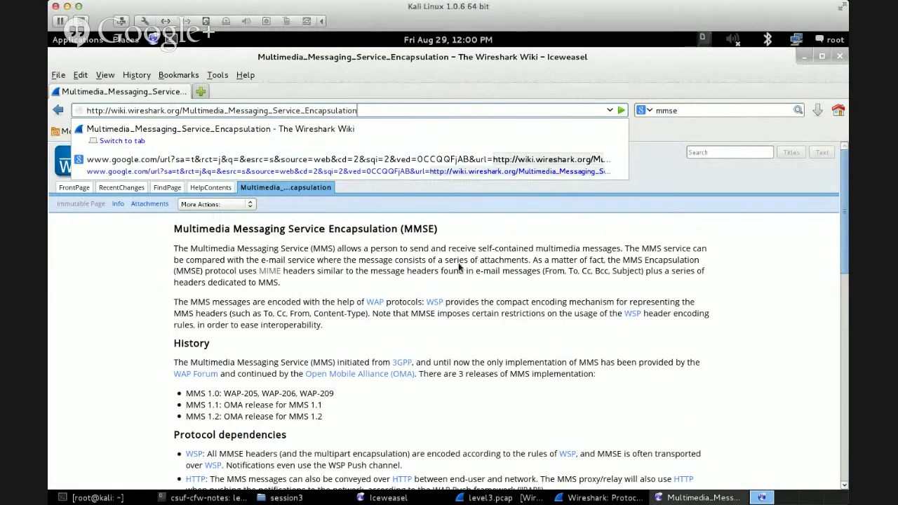
click(519, 276)
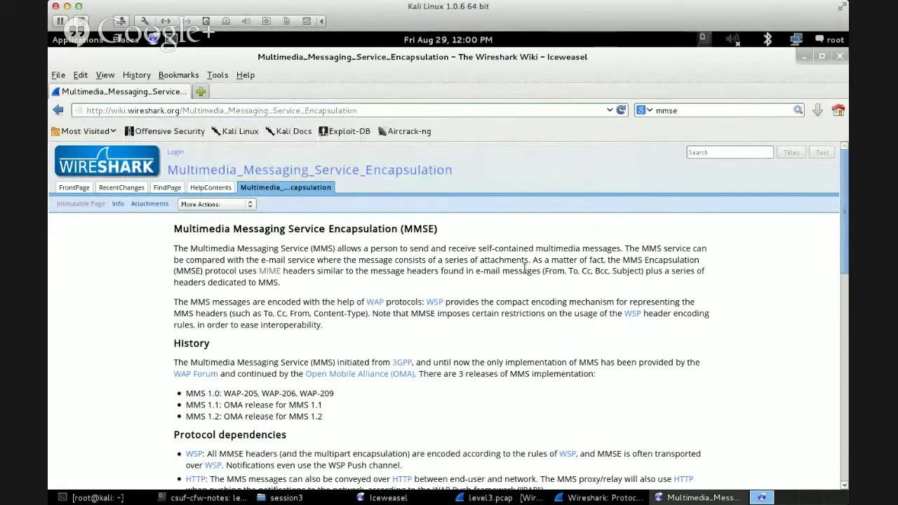
click(839, 57)
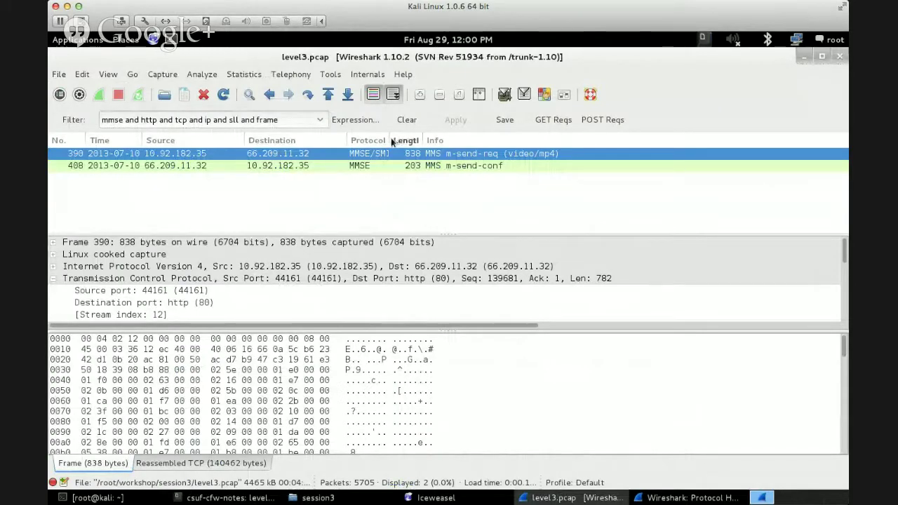
Widen the packet list's Protocol column and compare the m-send-req packet 390 with the m-send-conf packet 408.
drag(392, 142, 432, 135)
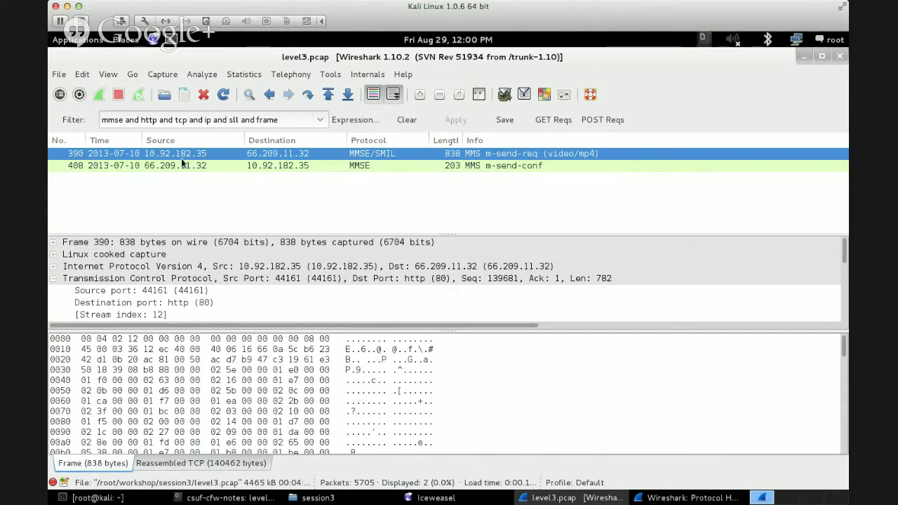
click(272, 169)
click(175, 155)
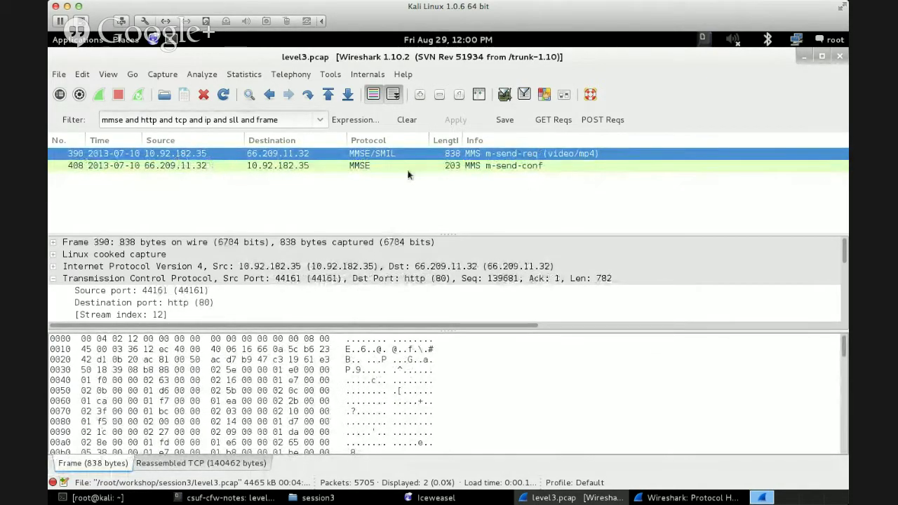
click(548, 165)
key(Up)
key(Down)
key(Up)
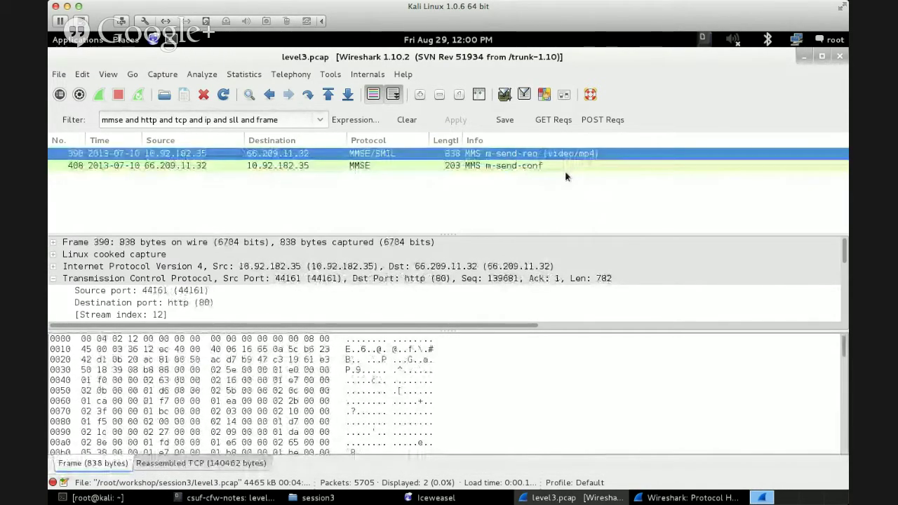
key(Down)
key(Up)
key(Down)
key(Up)
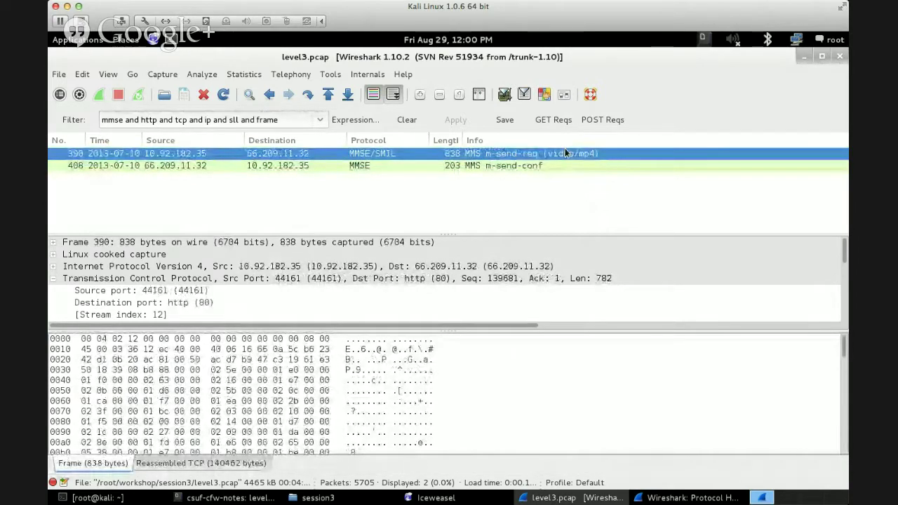
Reapply the MMS Message Encapsulation entry of the protocol hierarchy statistics as the display filter.
drag(150, 124, 91, 121)
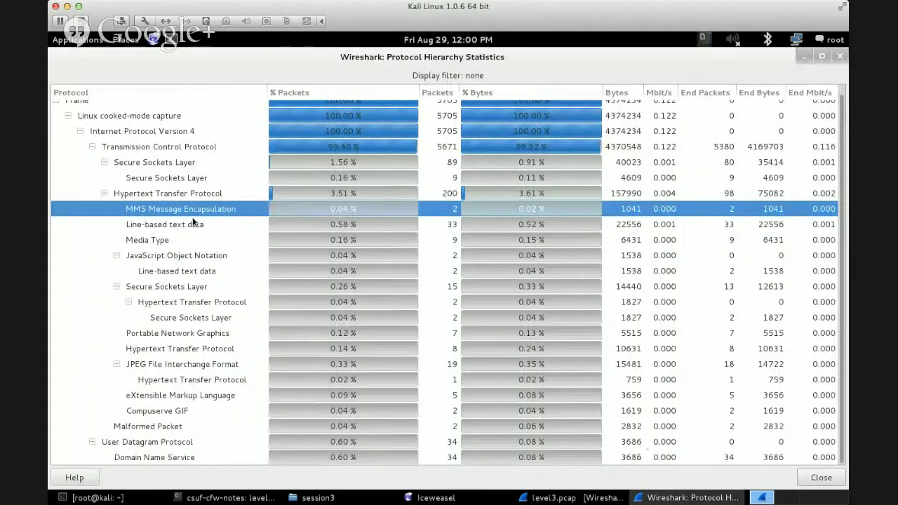
right_click(193, 215)
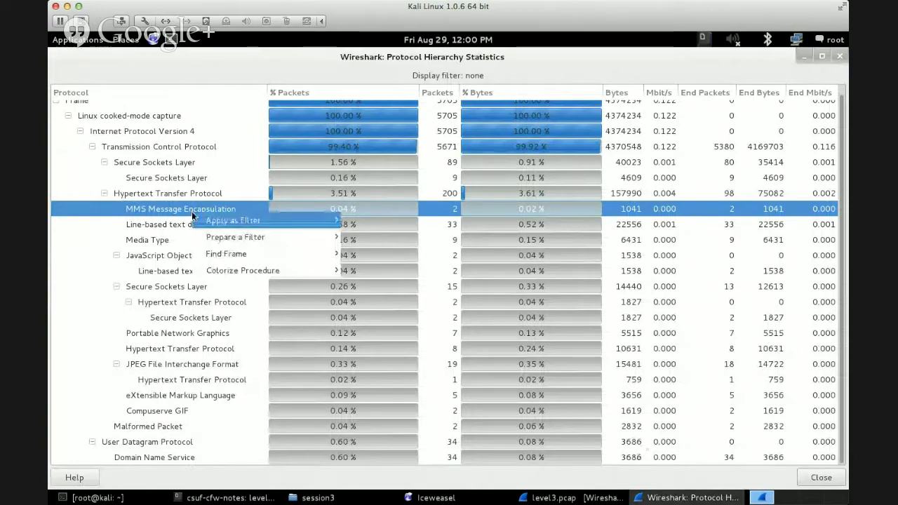
click(372, 221)
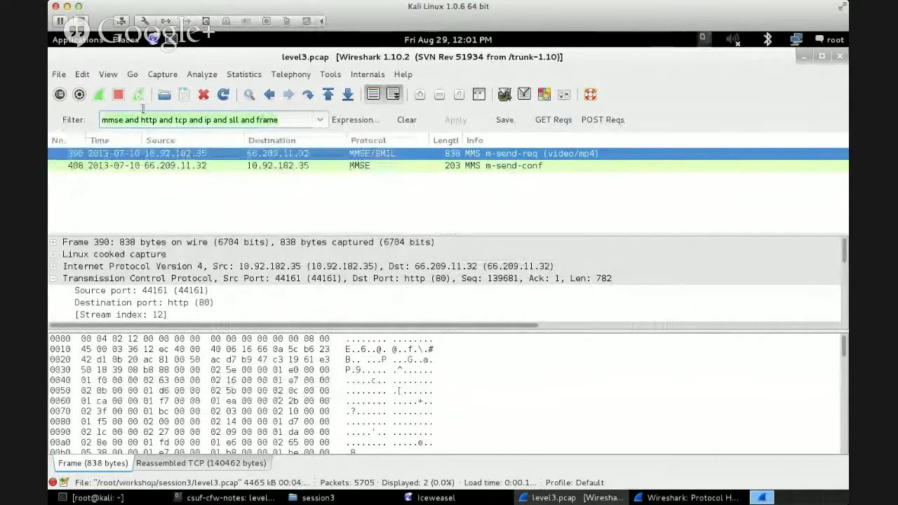
Clear the long display filter and filter the packet list by mmse.
key(BackSpace)
key(Return)
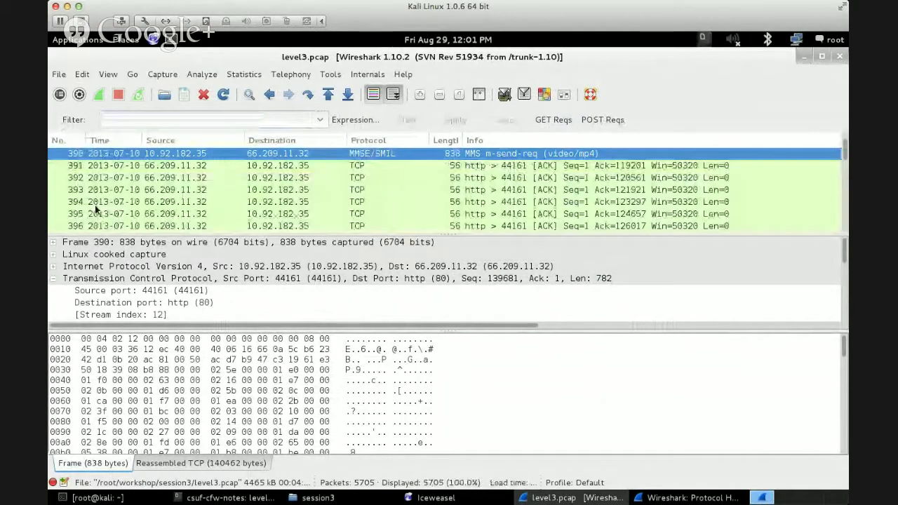
text(mmse)
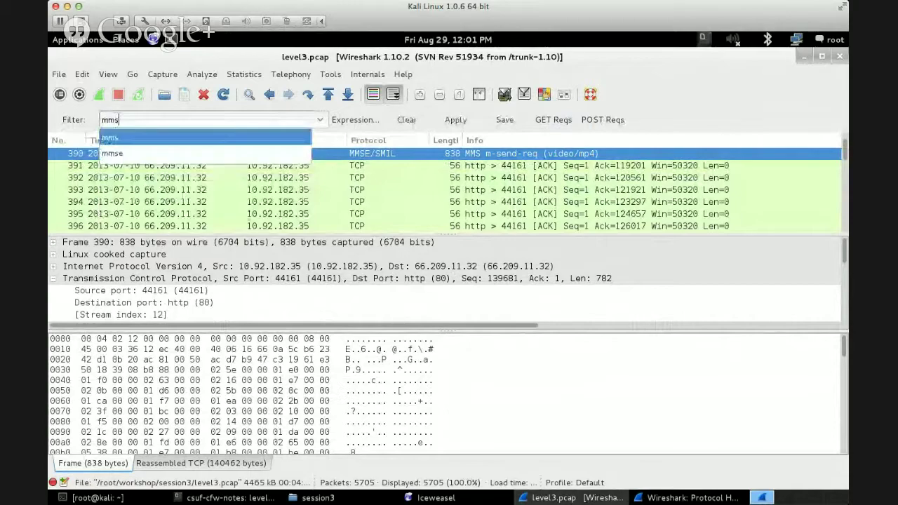
key(Return)
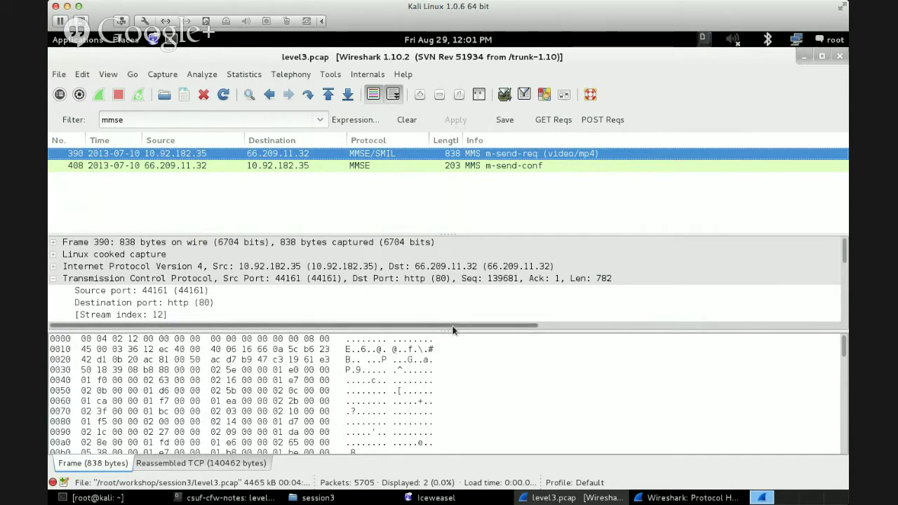
Enlarge the packet details area and examine the Frame and Linux cooked capture sections of packet 390.
drag(451, 331, 450, 417)
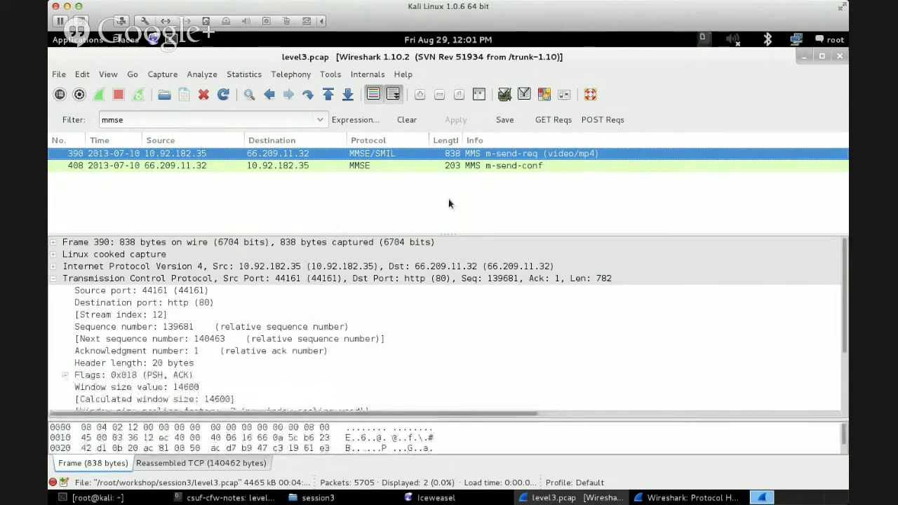
drag(450, 236, 454, 174)
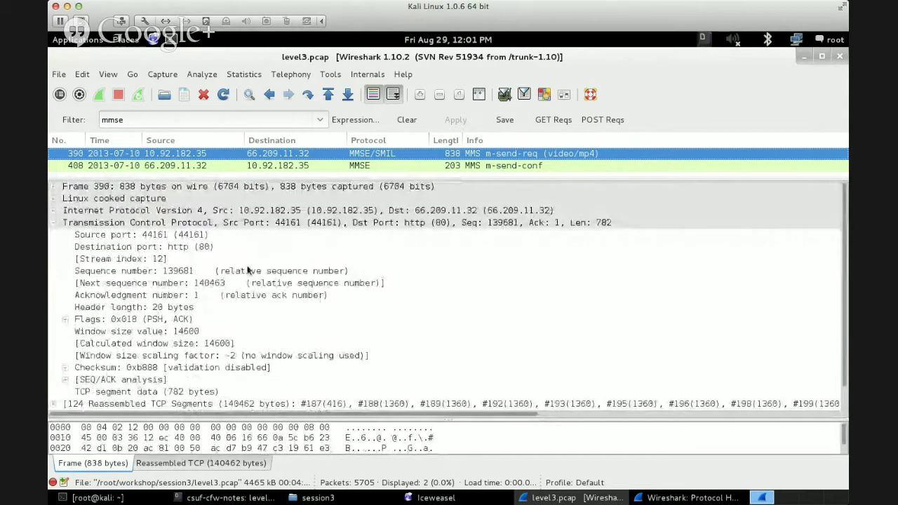
click(159, 186)
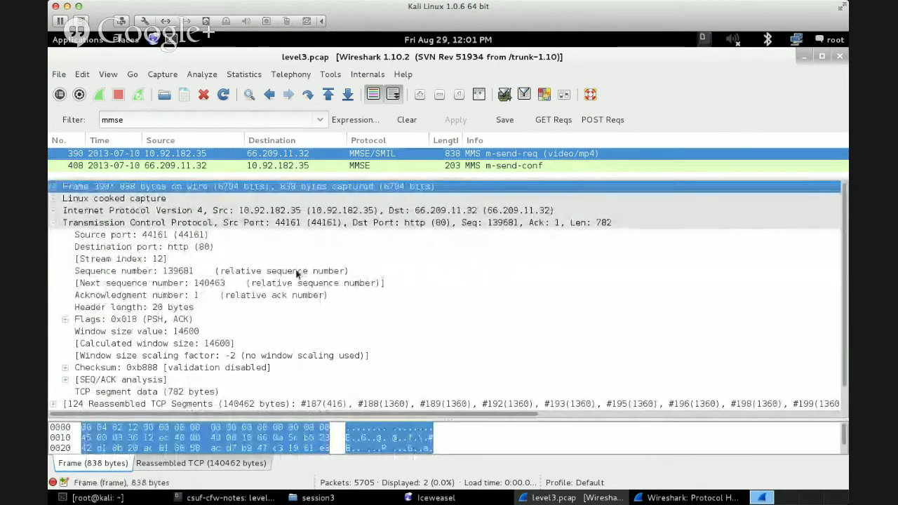
key(Right)
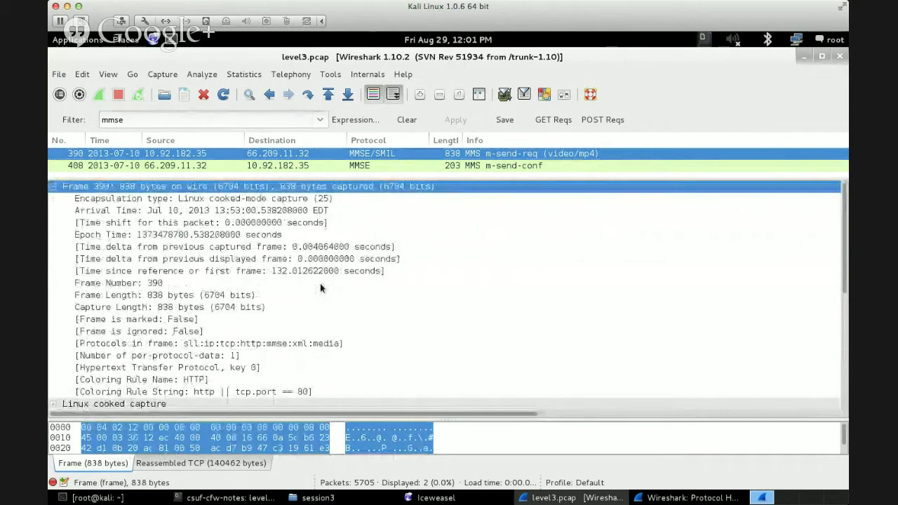
key(Left)
key(Down)
key(Right)
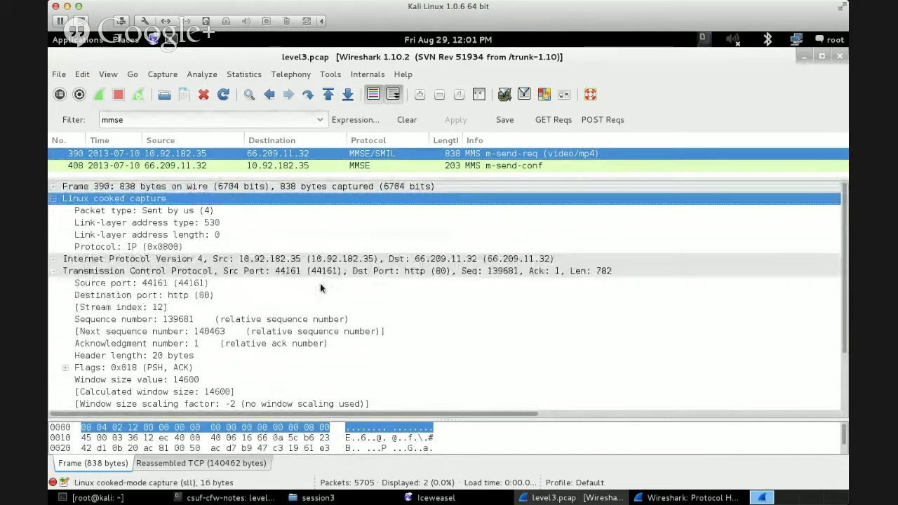
key(Left)
Examine the source and destination addresses in packet 390's Internet Protocol Version 4 section, and collapse it.
key(Down)
key(Right)
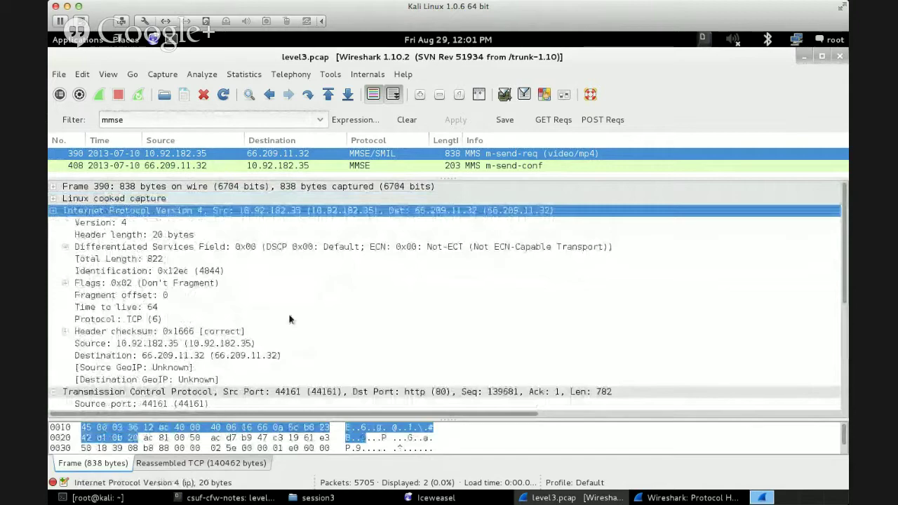
click(172, 344)
click(187, 358)
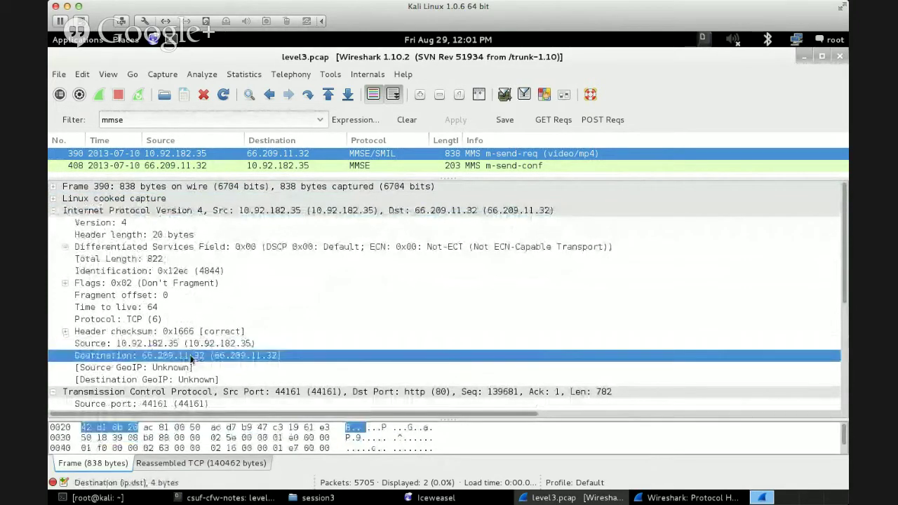
click(146, 211)
key(Left)
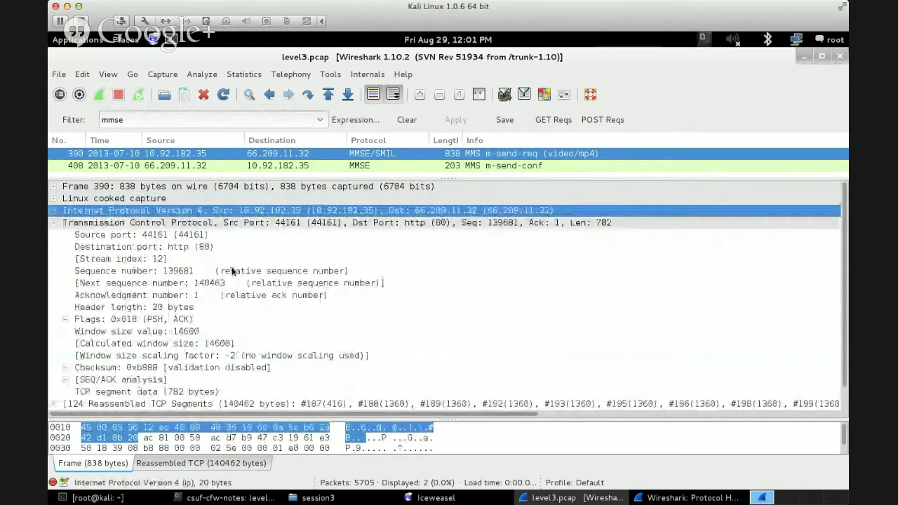
Examine the source and destination ports in packet 390's Transmission Control Protocol section, and collapse it.
key(Down)
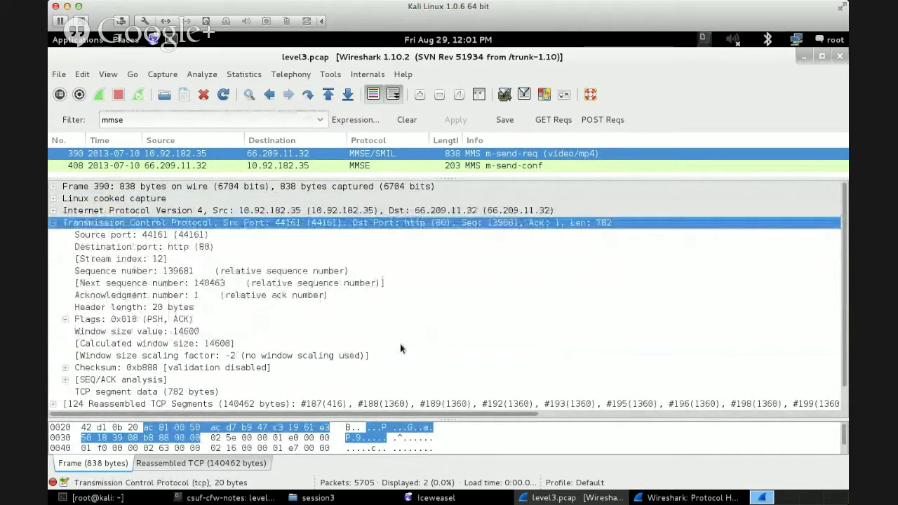
click(204, 246)
key(Up)
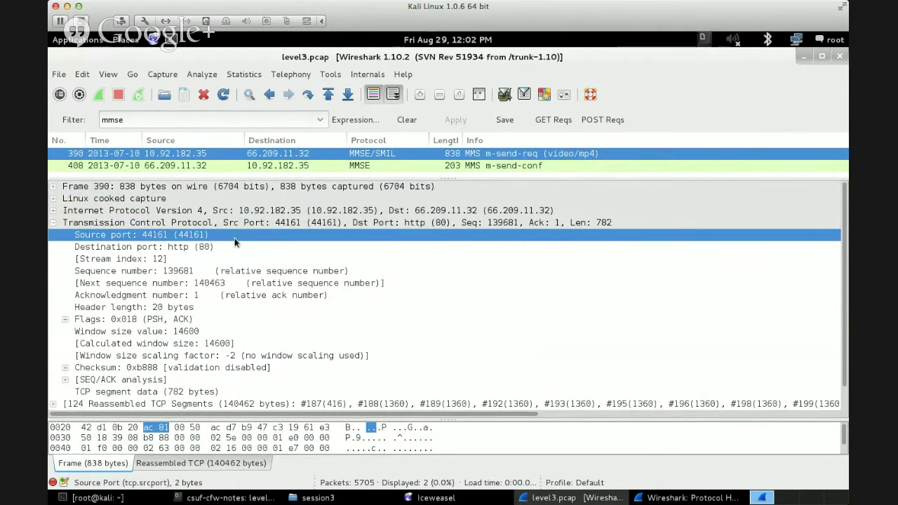
key(Down)
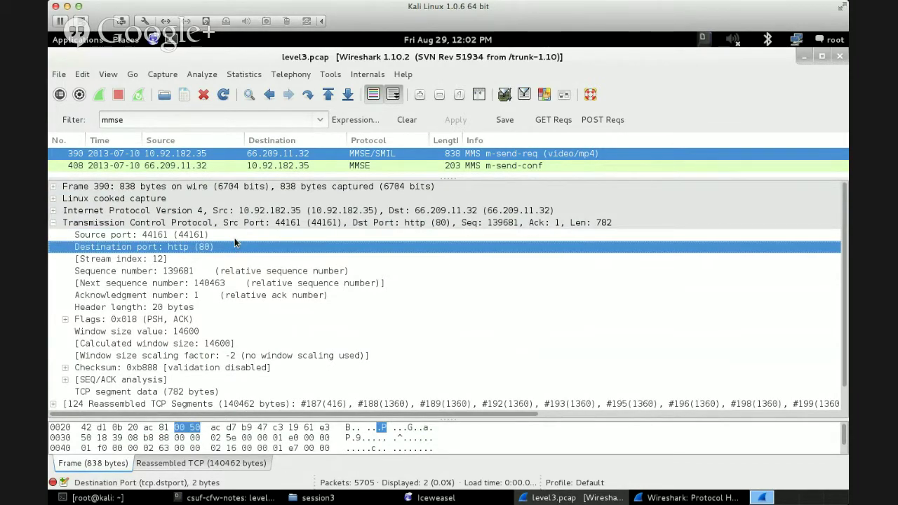
scroll(444, 315, down, 1)
scroll(431, 334, up, 1)
key(Left)
key(Left)
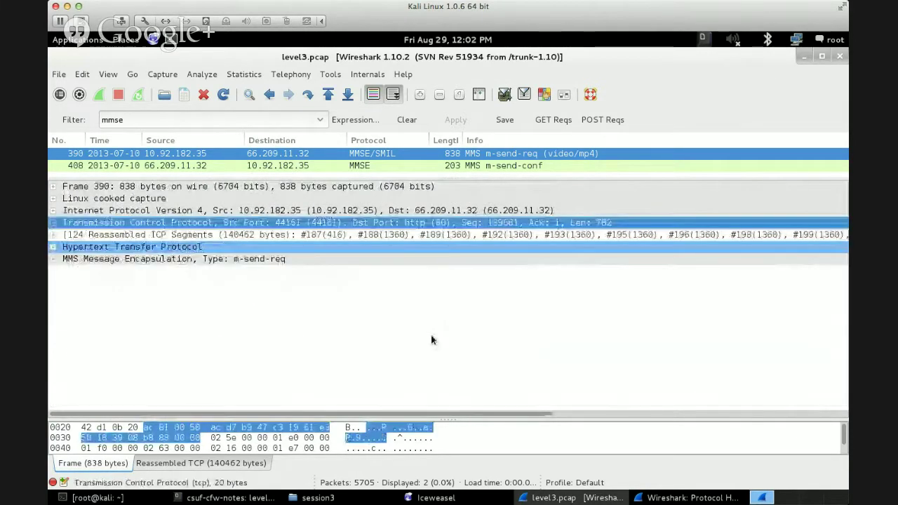
Expand packet 390's Hypertext Transfer Protocol section and select the x-att-deviceid header.
key(Down)
key(Down)
key(Right)
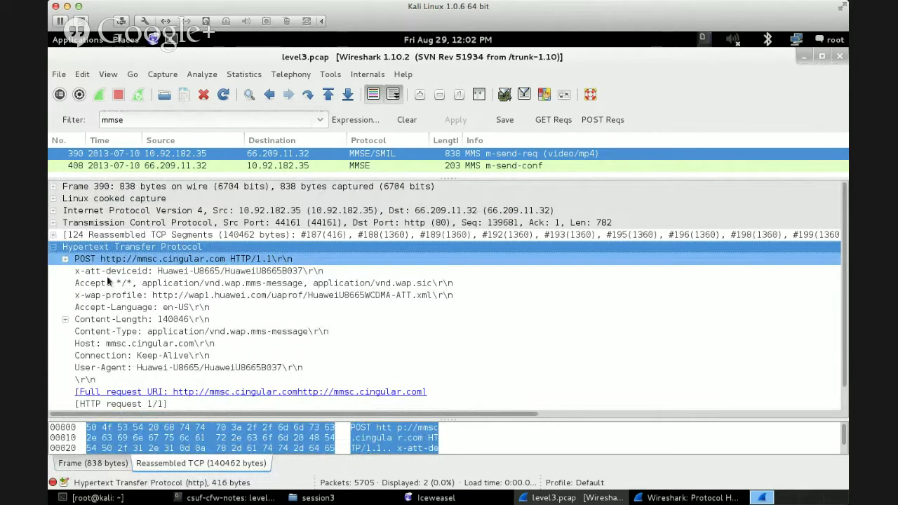
click(129, 276)
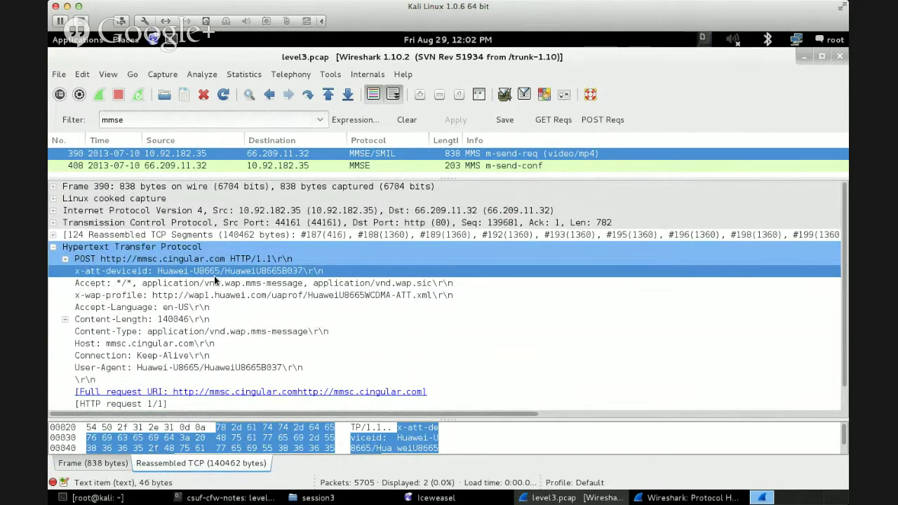
Examine the POST request line and Accept header in packet 390's Hypertext Transfer Protocol section, and collapse the section.
click(185, 260)
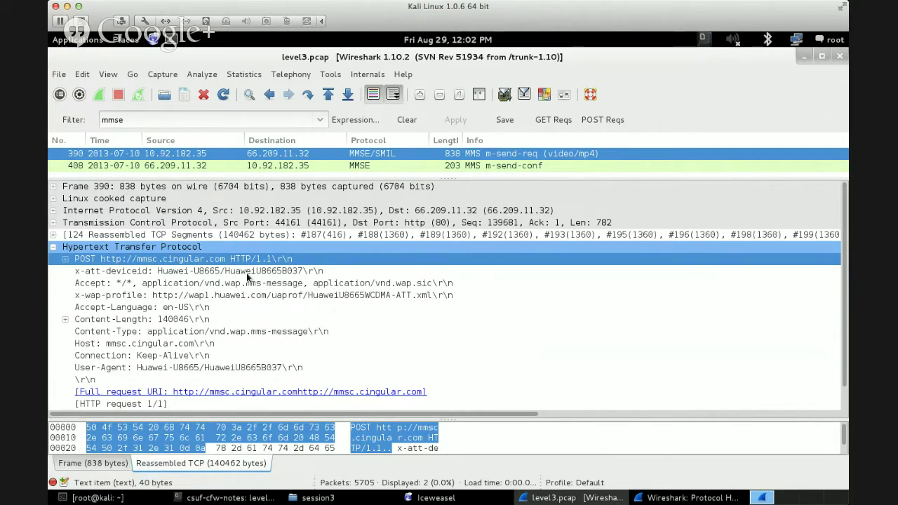
key(Down)
key(Down)
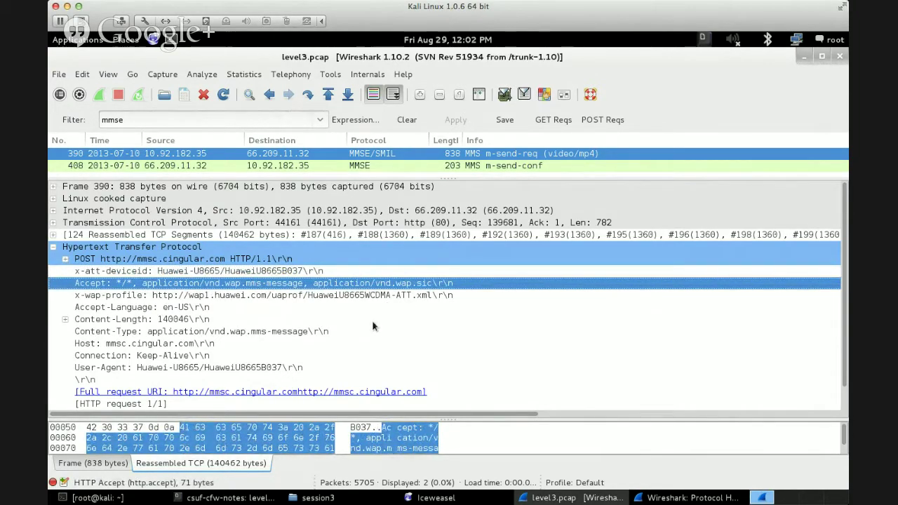
scroll(393, 316, down, 1)
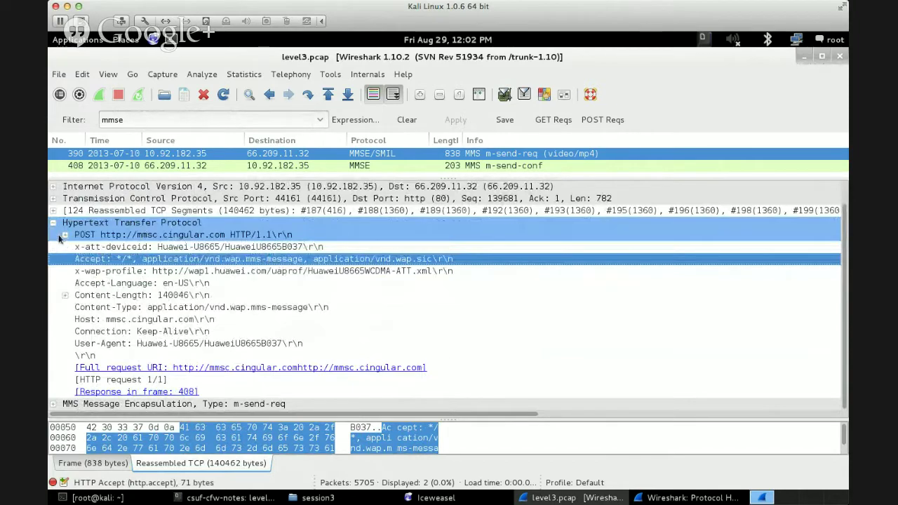
click(65, 235)
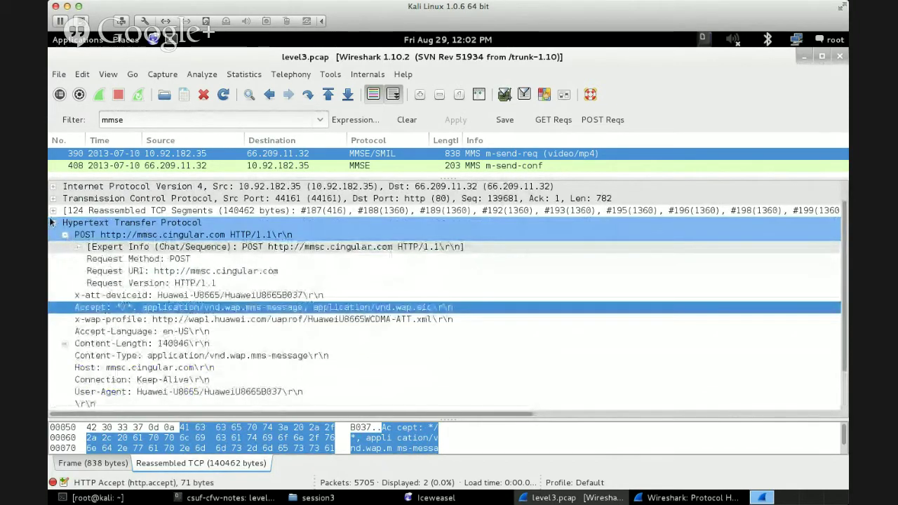
click(53, 222)
Expand packet 390's MMS Message Encapsulation section and examine its message type, transaction ID and MMS version fields.
click(54, 259)
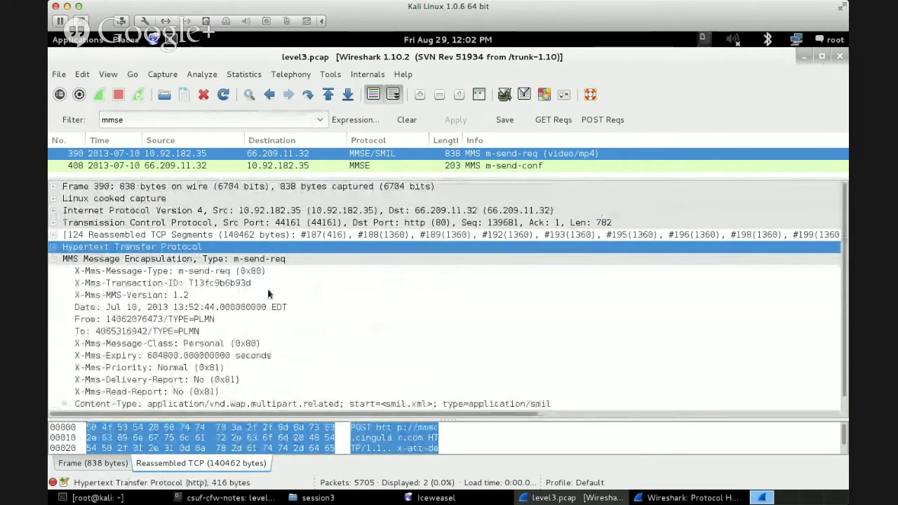
scroll(337, 301, down, 1)
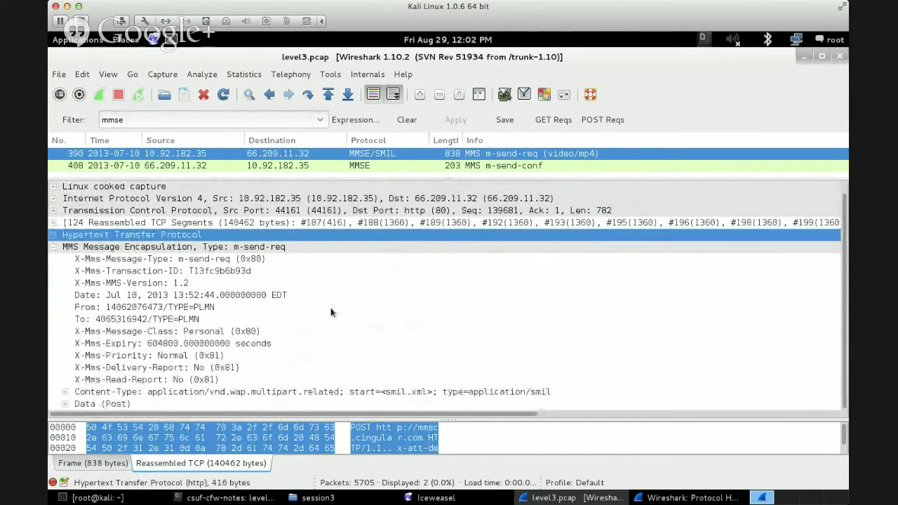
click(302, 249)
click(310, 261)
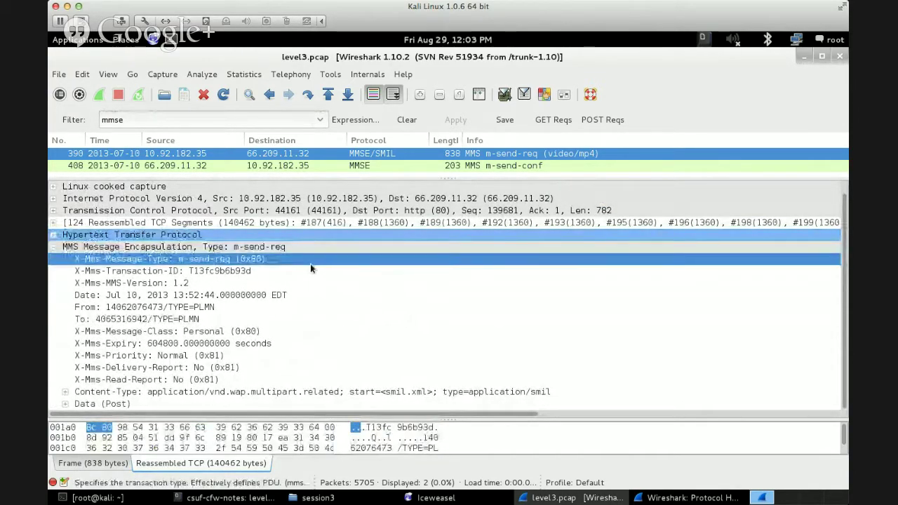
click(316, 274)
click(318, 284)
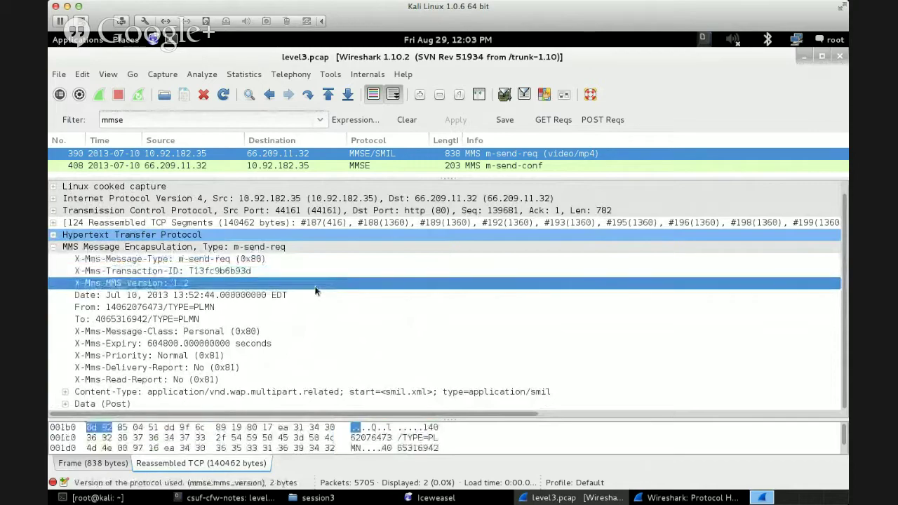
Expand the MMS message's Content-Type and its Data (Post) multipart body down to the contents of Part 1.
click(65, 392)
click(310, 379)
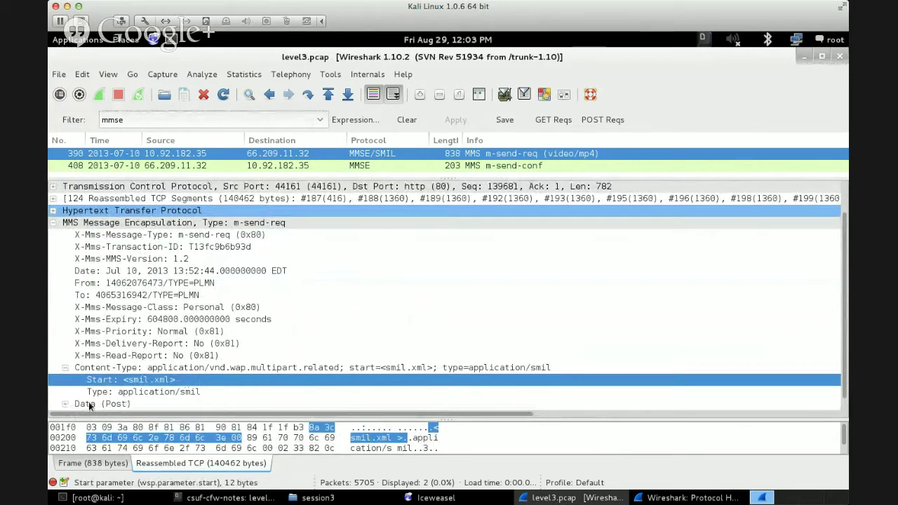
click(64, 405)
click(68, 405)
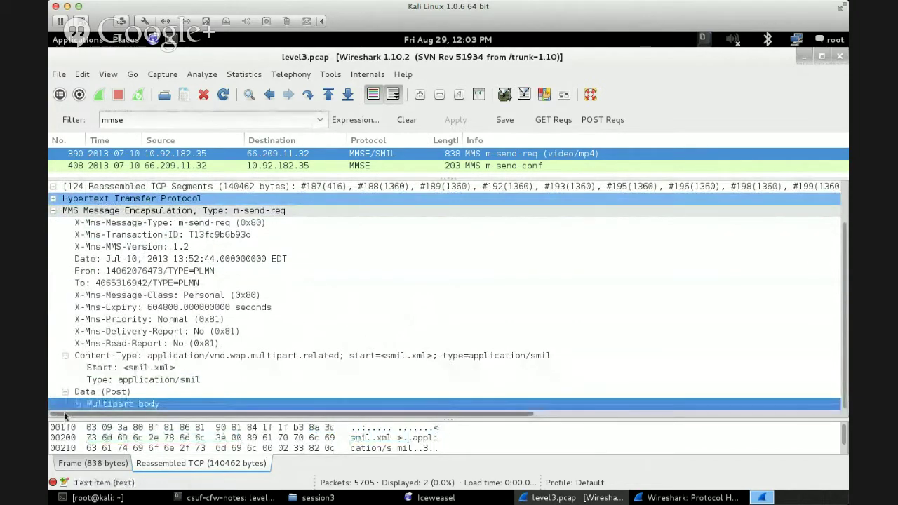
click(77, 405)
click(213, 395)
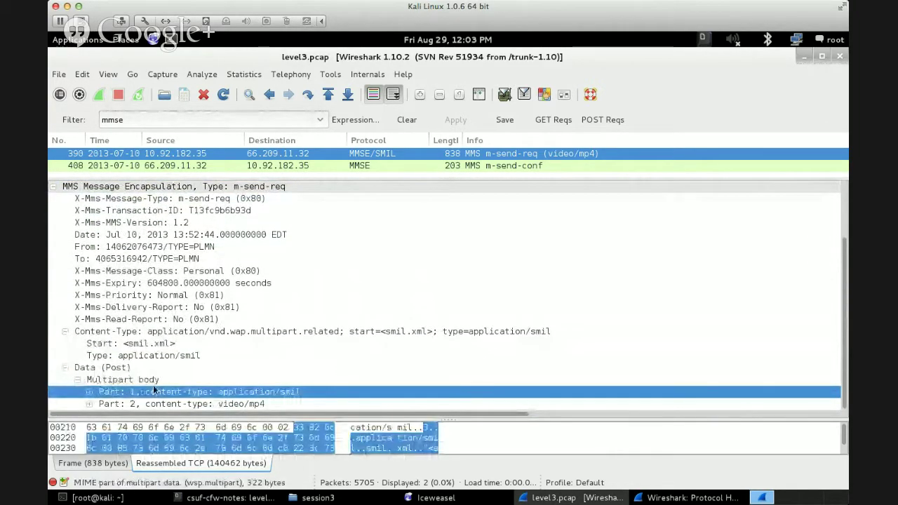
click(89, 392)
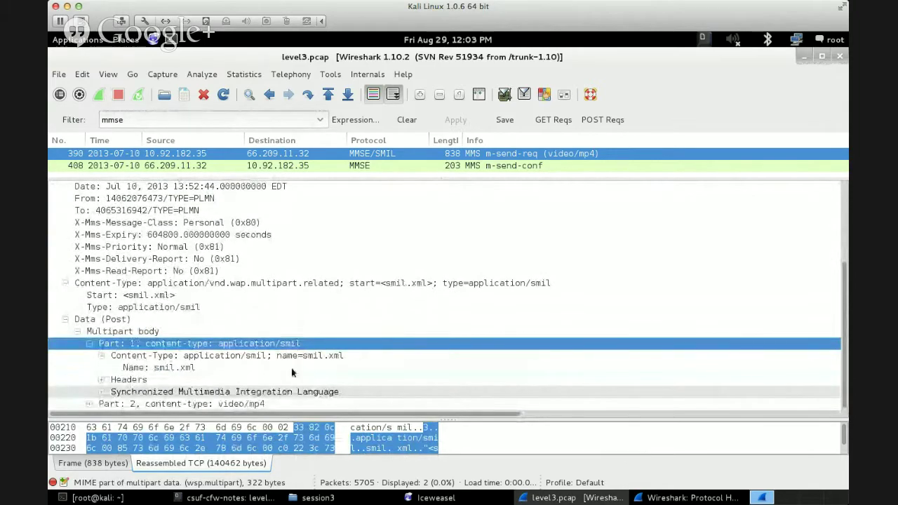
Expand Part 2 of the multipart body and examine its content type and file name.
click(199, 405)
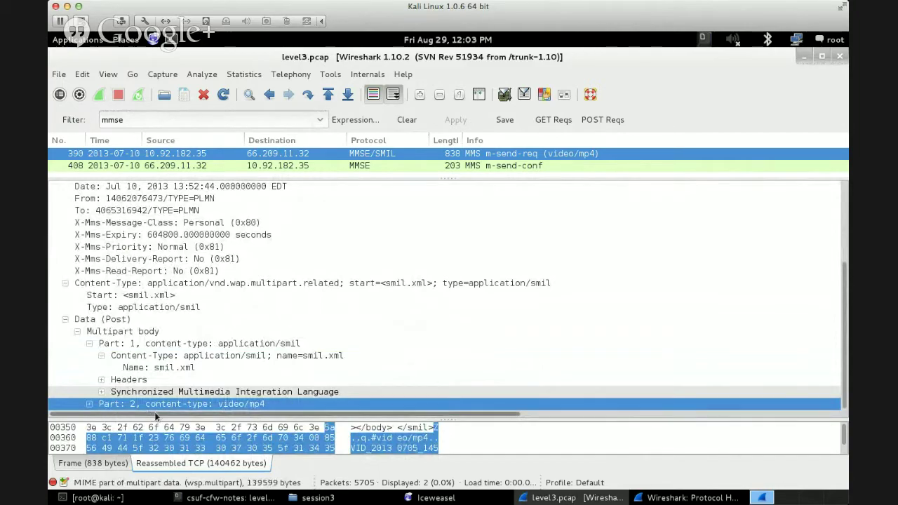
double_click(232, 404)
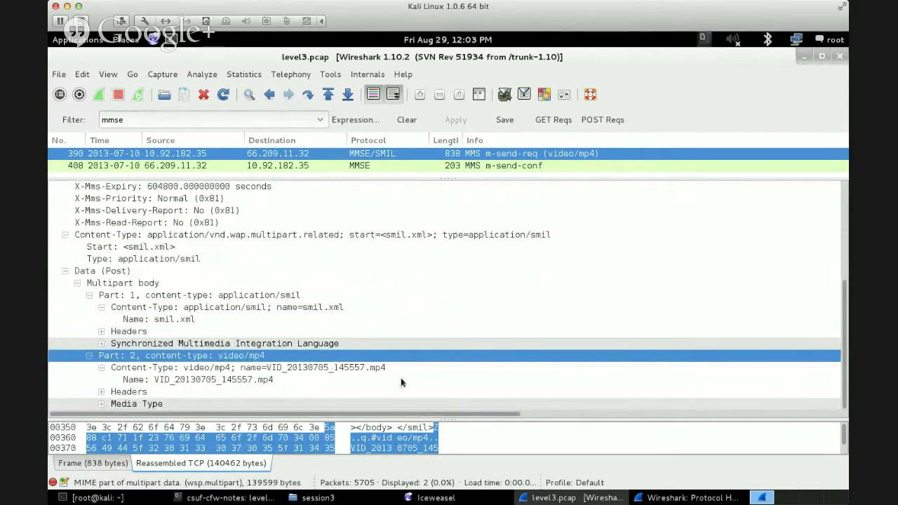
key(Down)
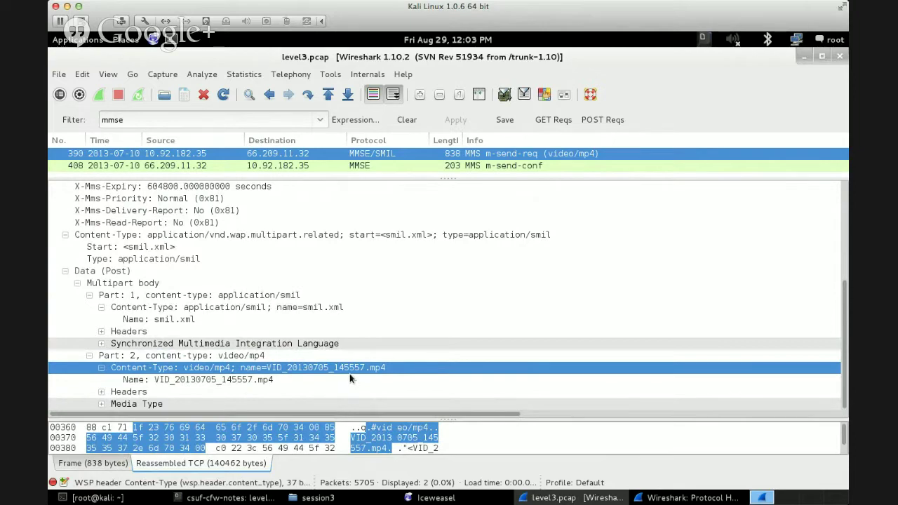
click(209, 381)
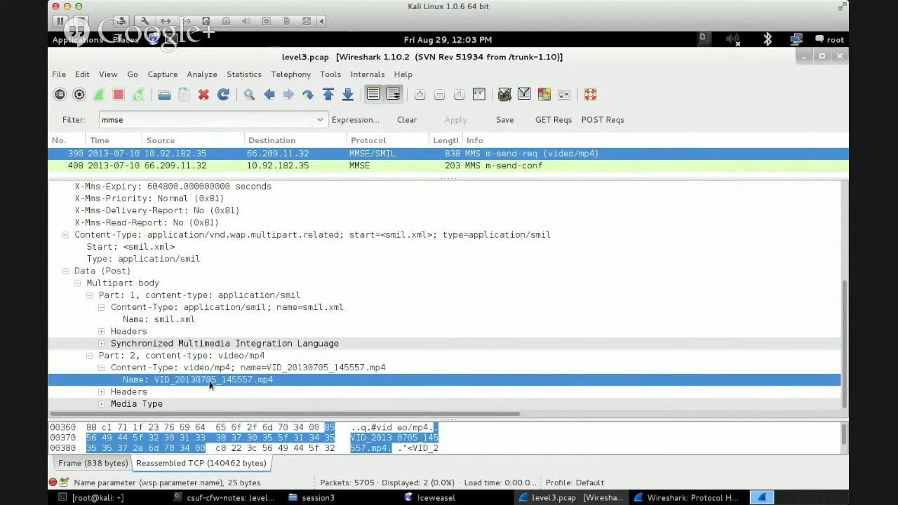
Expand Part 2's Headers and Media Type entries and examine the Content-Id, Content-Location and media type values.
click(121, 394)
click(102, 392)
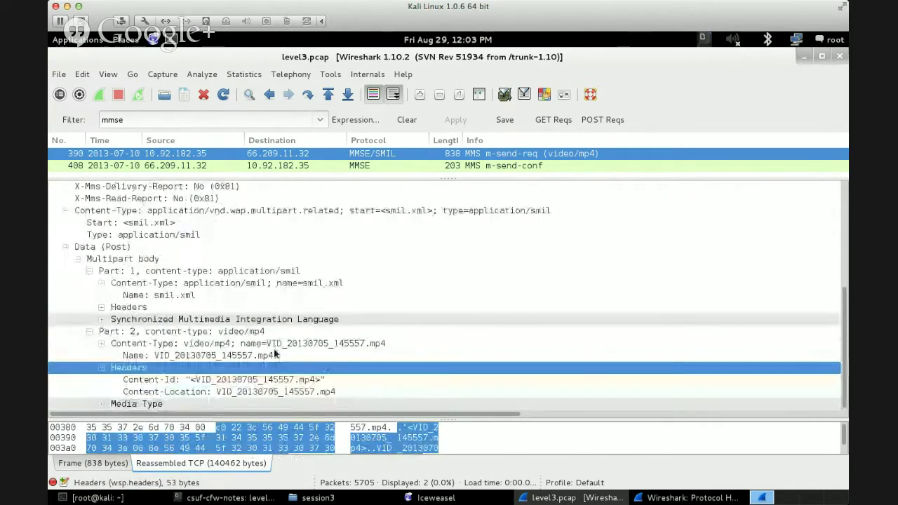
click(265, 382)
click(265, 393)
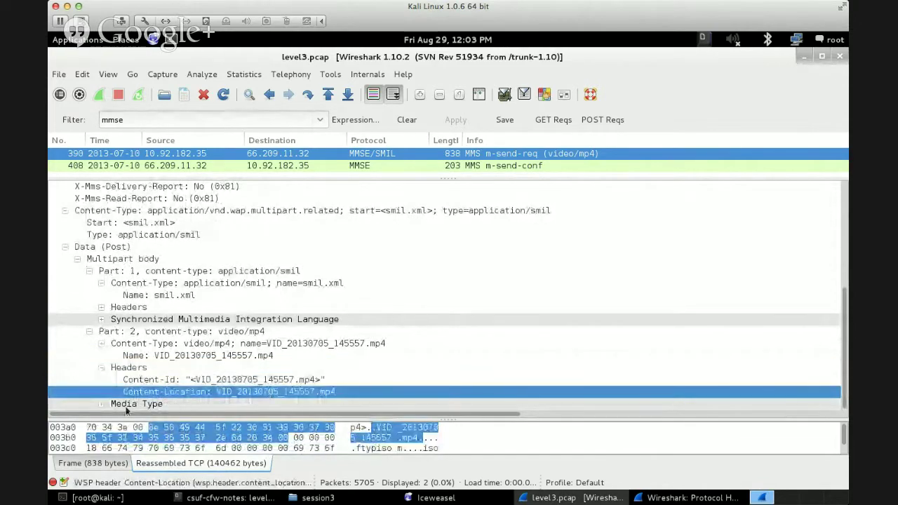
click(102, 405)
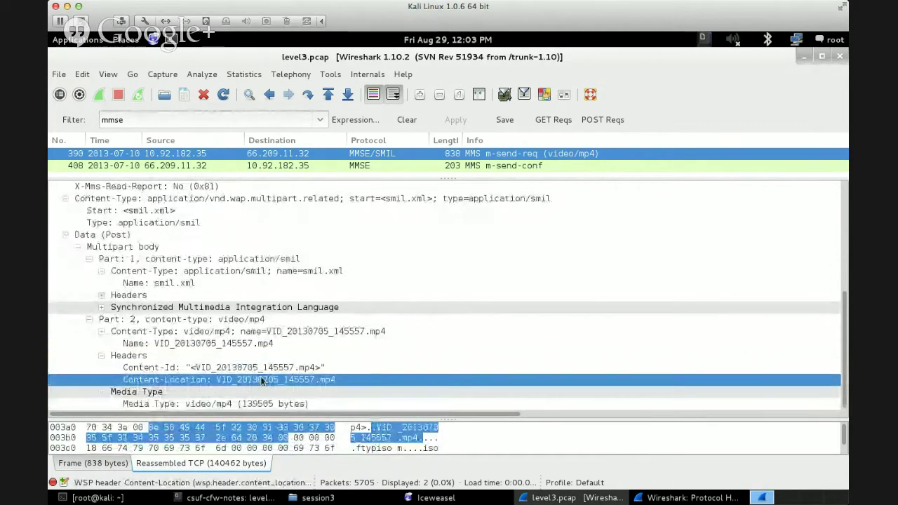
click(285, 404)
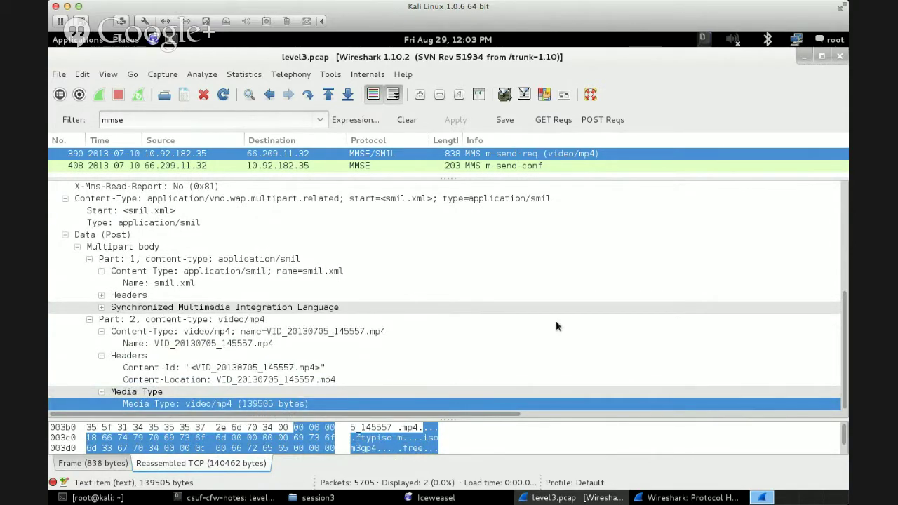
Follow packet 390's TCP stream in a maximized window and highlight its HTTP request headers and the smil.xml name.
drag(451, 184, 450, 299)
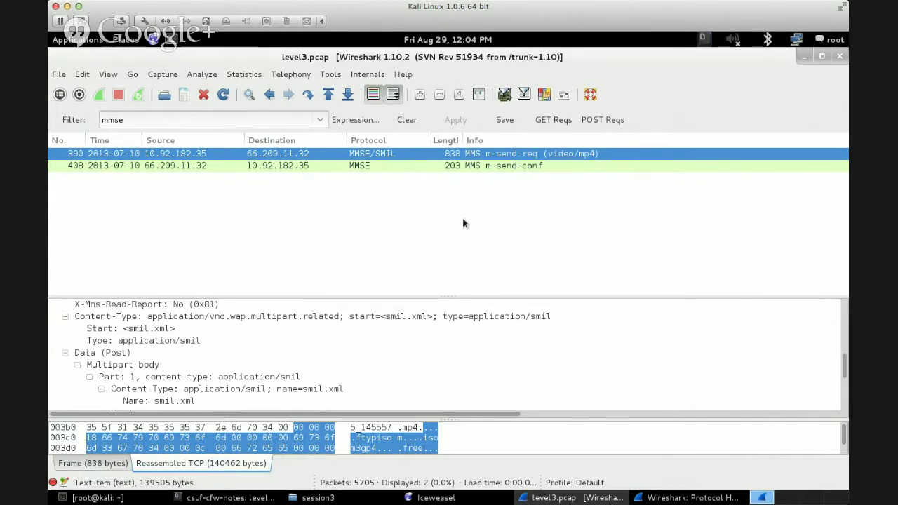
right_click(377, 160)
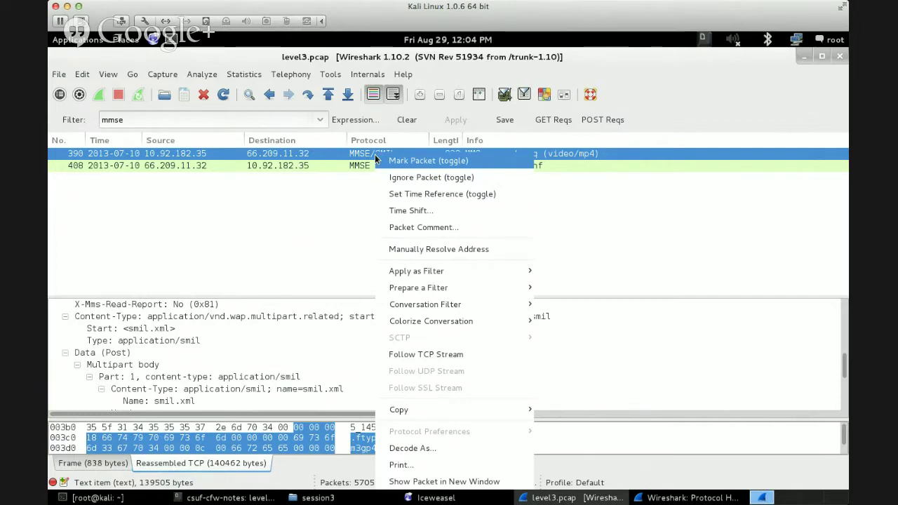
click(482, 360)
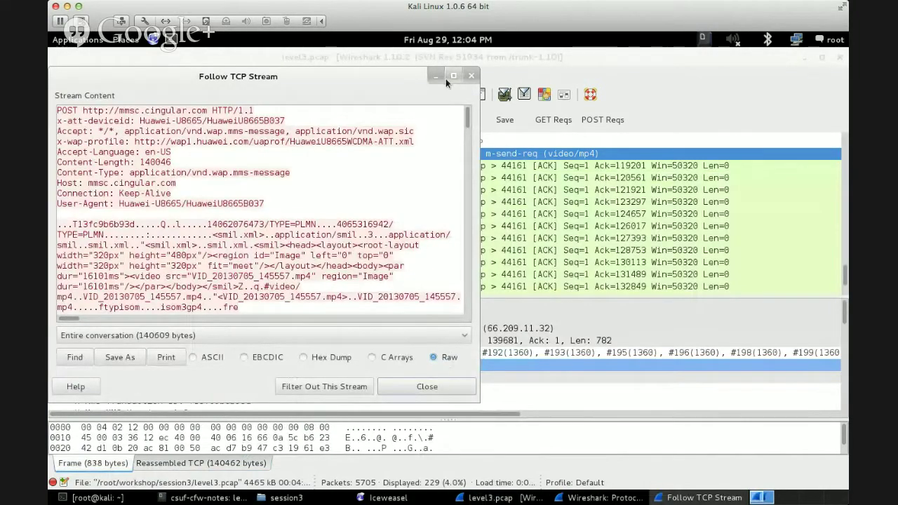
click(453, 75)
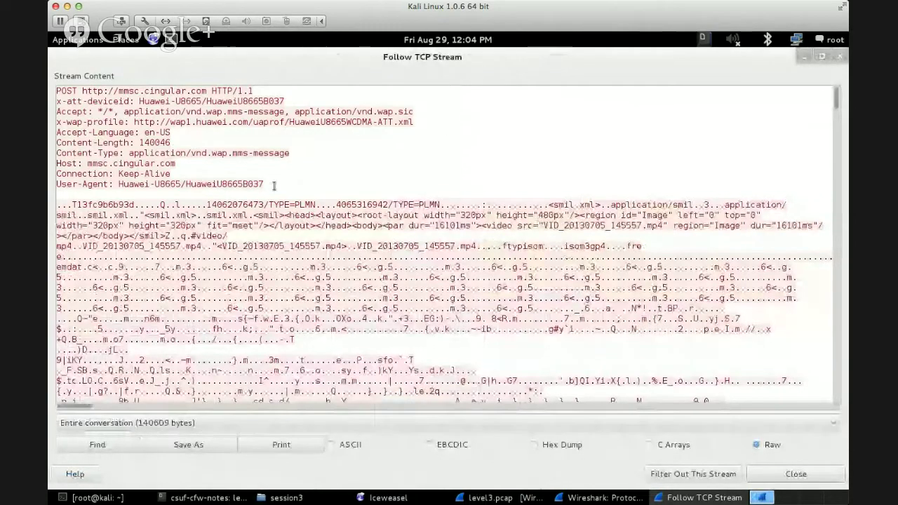
drag(265, 184, 49, 79)
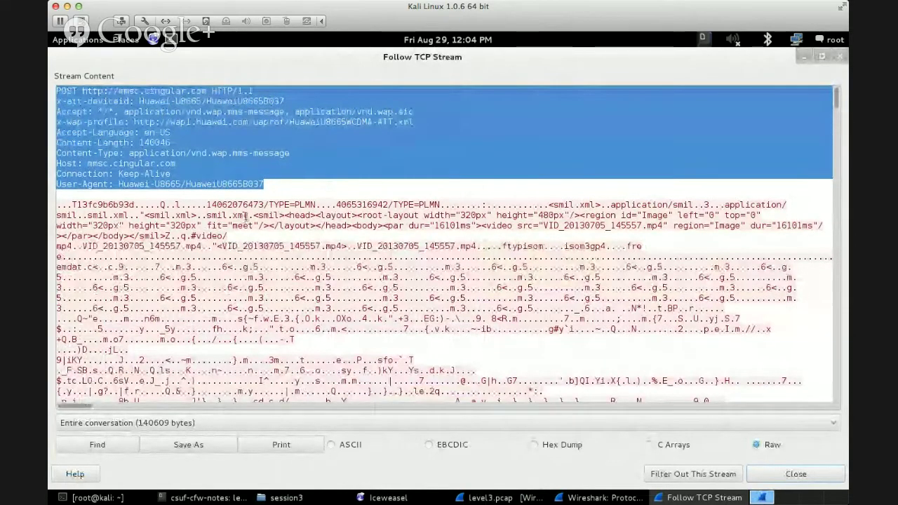
drag(248, 215, 206, 215)
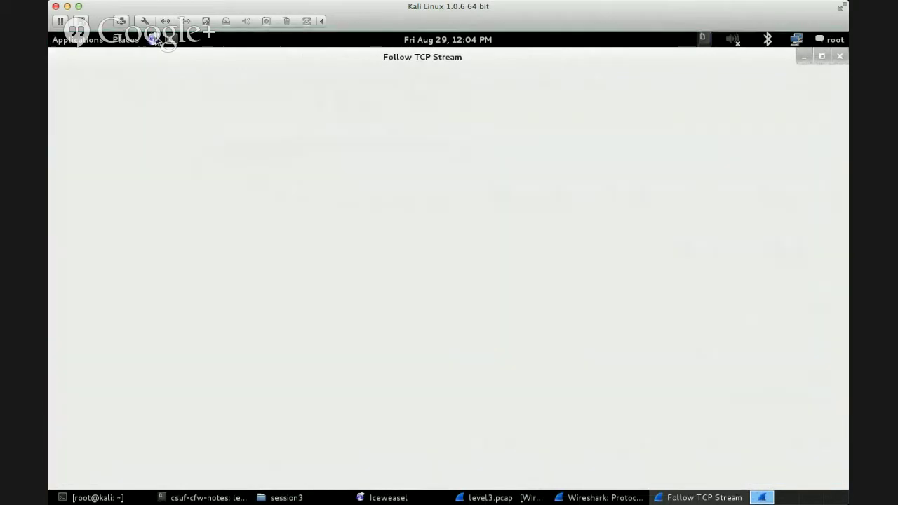
Open Iceweasel, search Google for smil.xml, and open the Wikipedia article on SMIL.
click(153, 39)
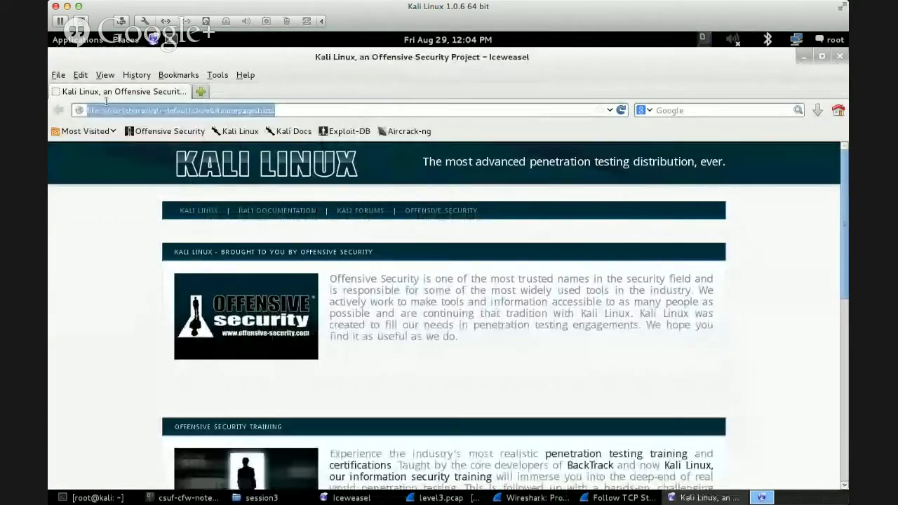
click(730, 112)
text(smil.xml)
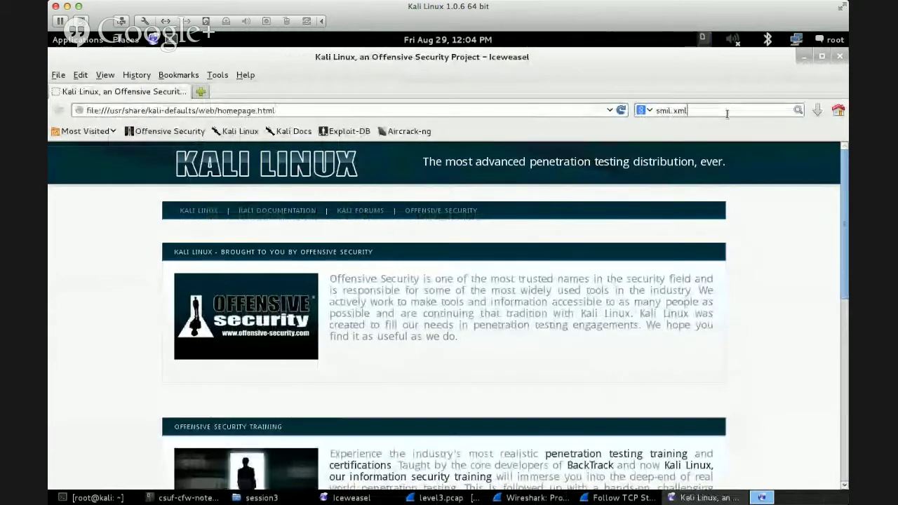
key(Return)
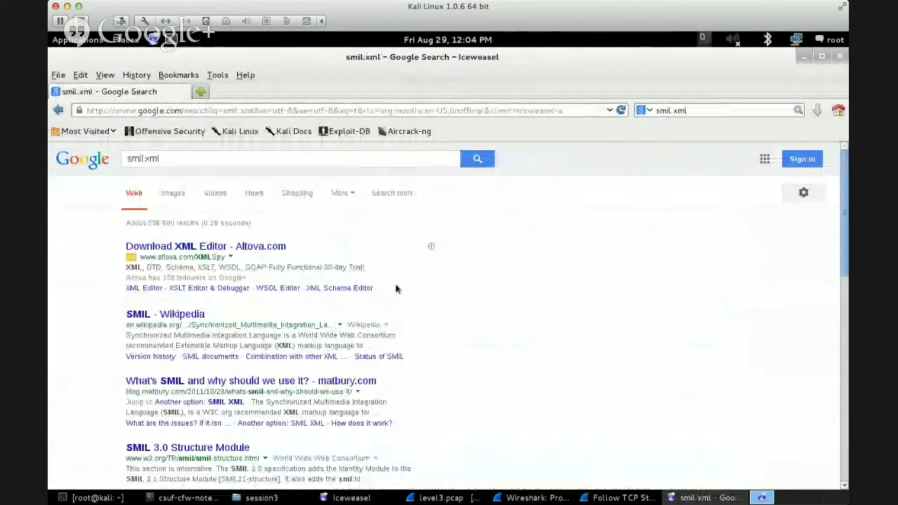
click(169, 315)
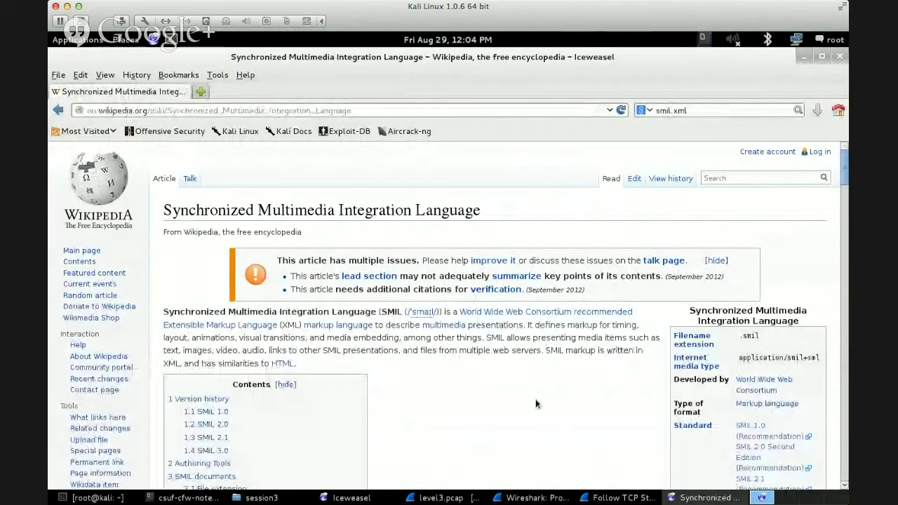
Read through the SMIL article from the introduction and version history to the SMIL documents and file extension sections.
scroll(536, 404, down, 2)
scroll(537, 403, down, 3)
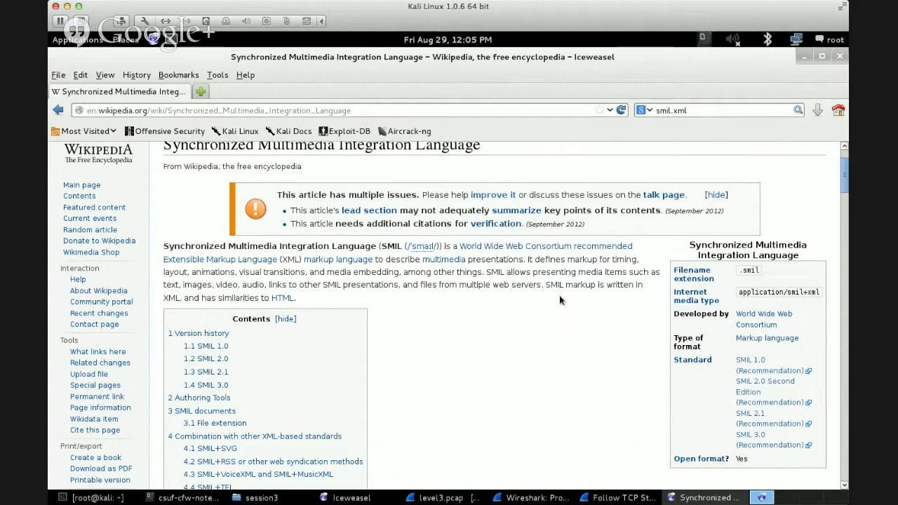
scroll(560, 298, down, 10)
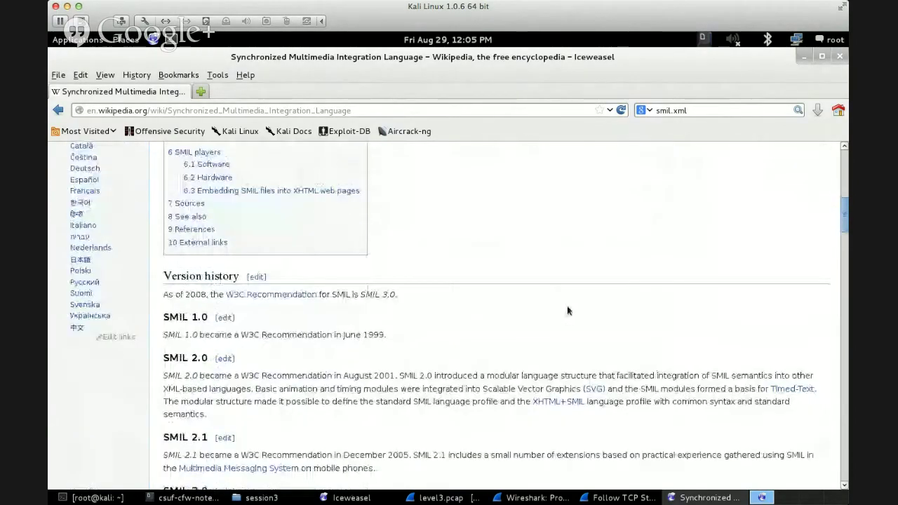
scroll(568, 310, down, 7)
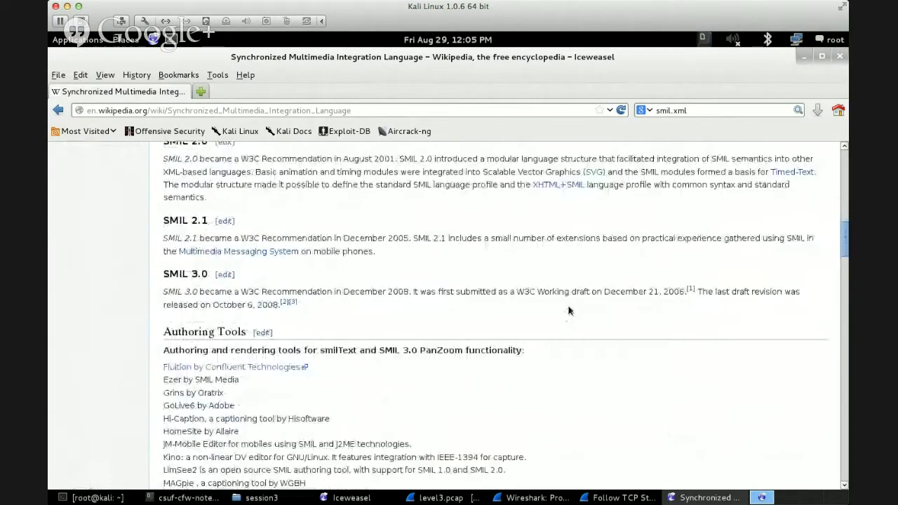
scroll(568, 310, down, 7)
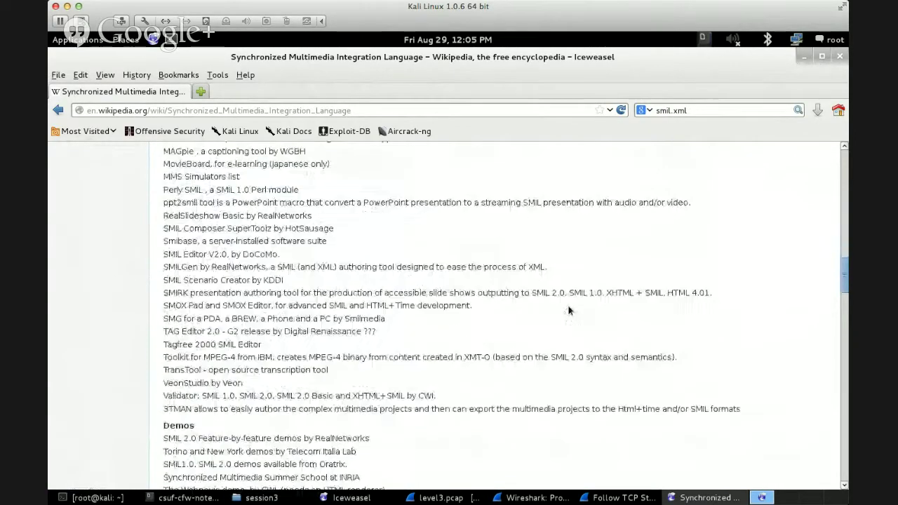
scroll(595, 303, down, 11)
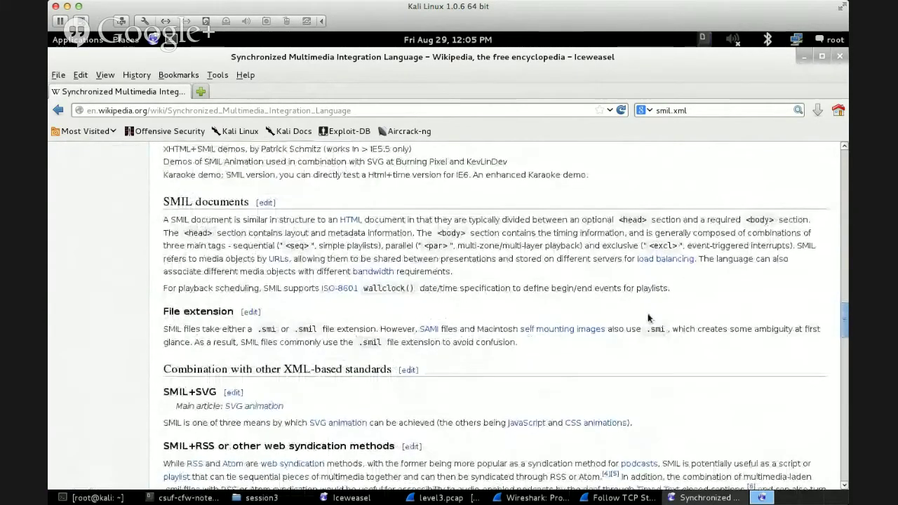
click(400, 111)
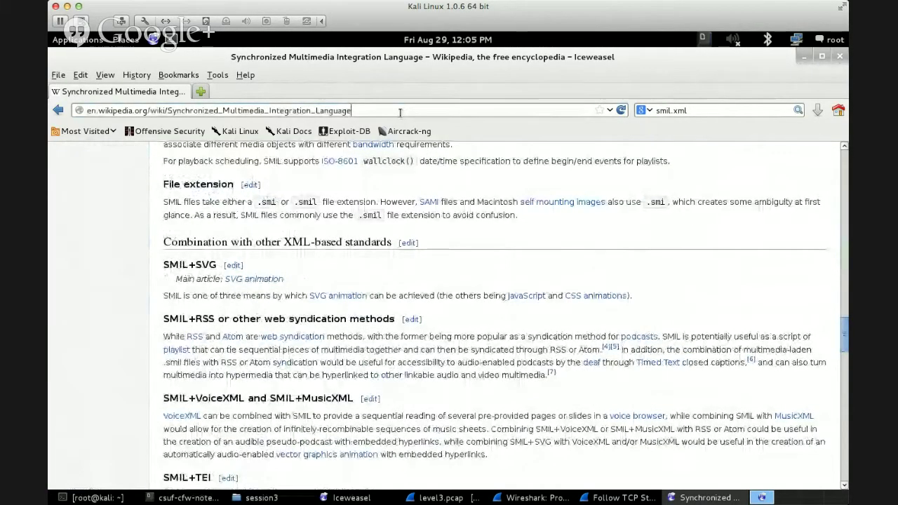
key(ctrl+a)
text(http://en.wikipedia.org/wiki/Synchronized_Multimedia_Integration_Language)
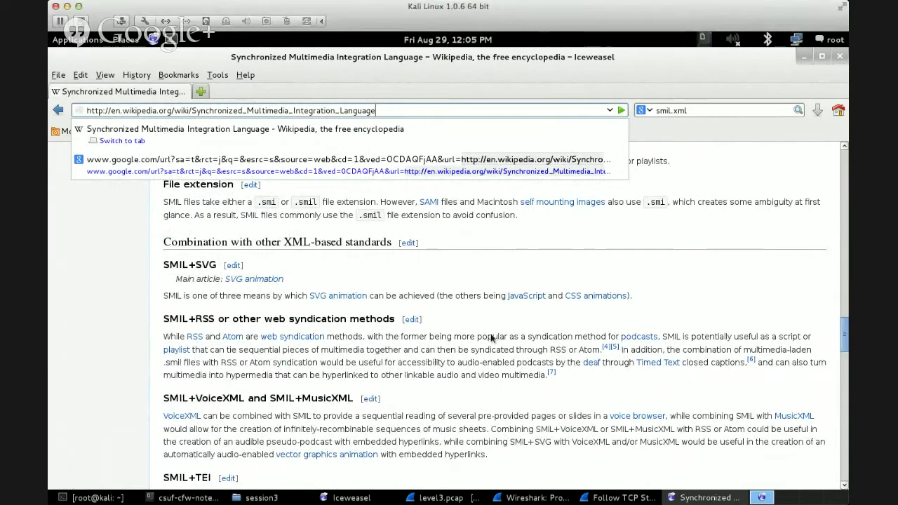
click(578, 268)
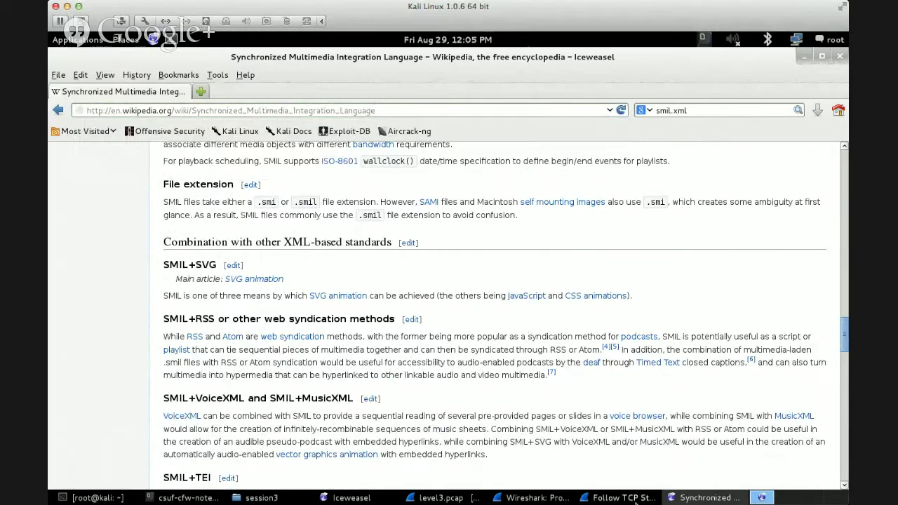
Return to the followed TCP stream and highlight smil.xml, the VID_20130705_145557.mp4 video source and the 16101 ms duration in the SMIL markup.
click(624, 498)
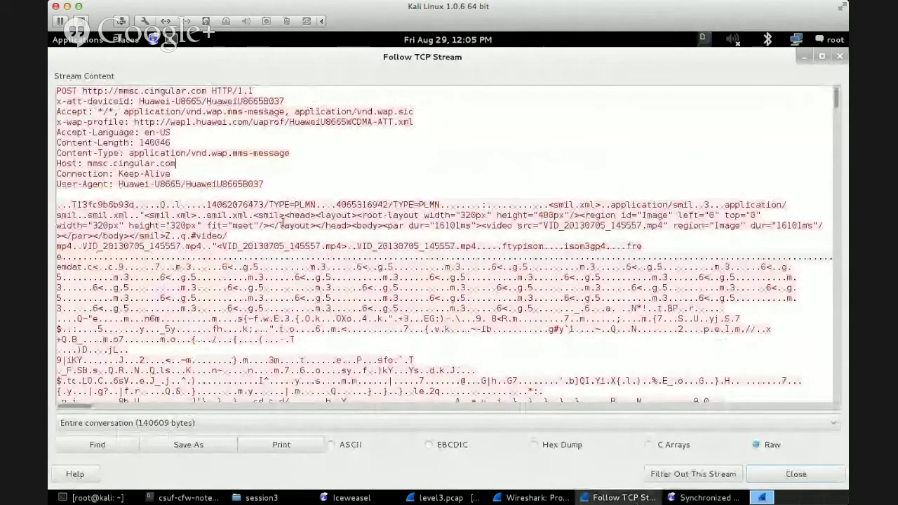
drag(284, 216, 208, 216)
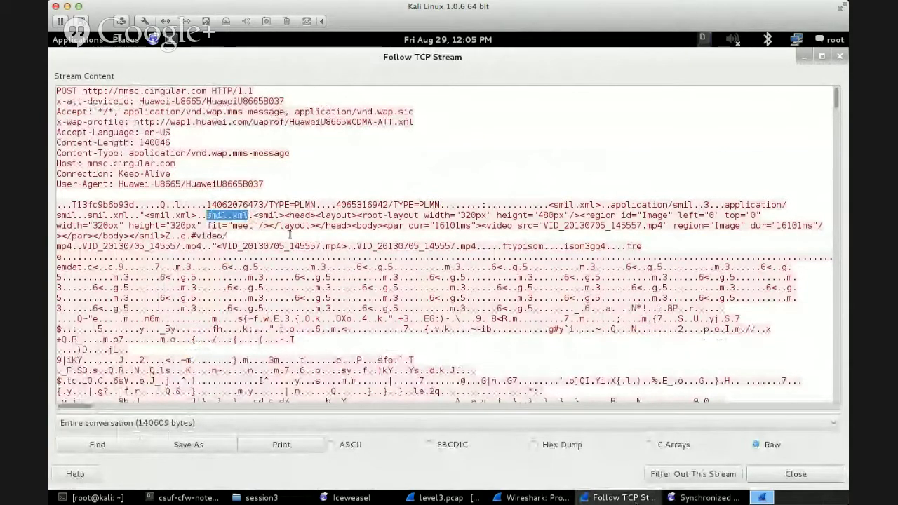
drag(481, 226, 664, 226)
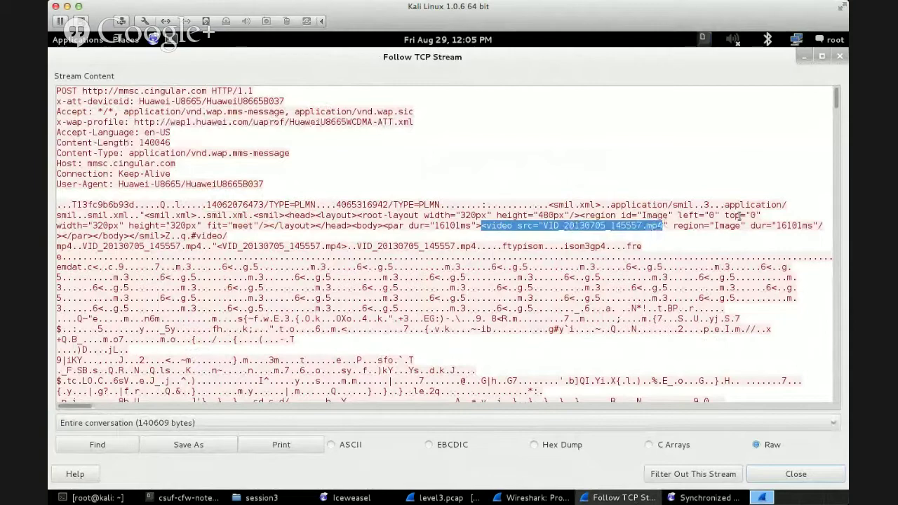
drag(804, 225, 776, 225)
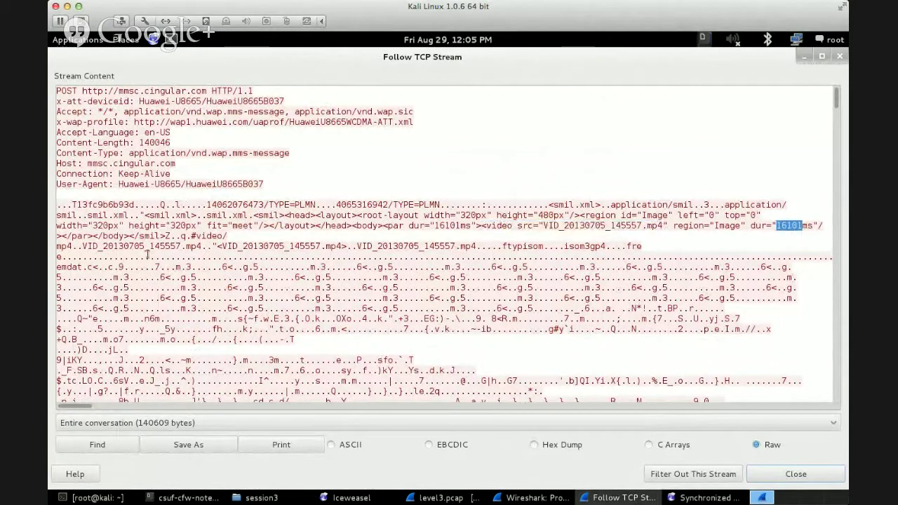
click(182, 247)
drag(167, 236, 75, 236)
click(170, 244)
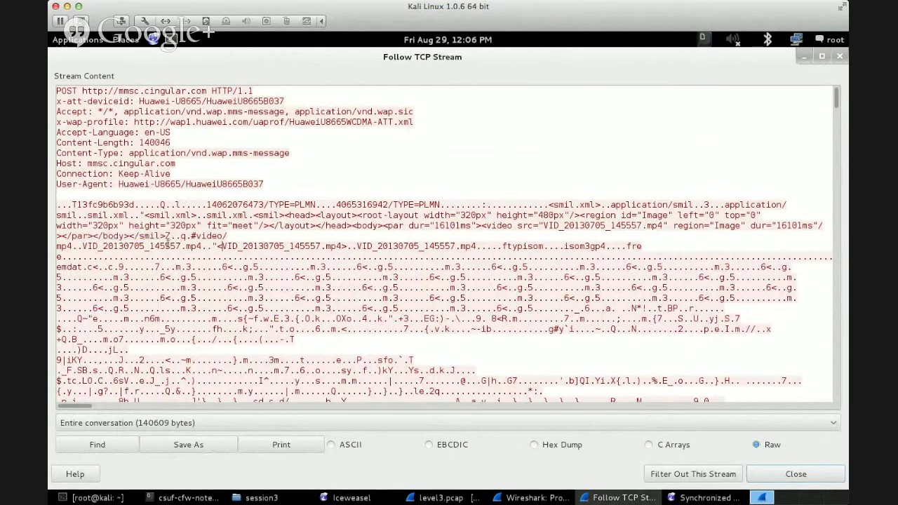
Look through the binary video data after the closing SMIL tag and highlight the server's reply at the end of the stream.
drag(167, 237, 558, 373)
scroll(703, 294, down, 20)
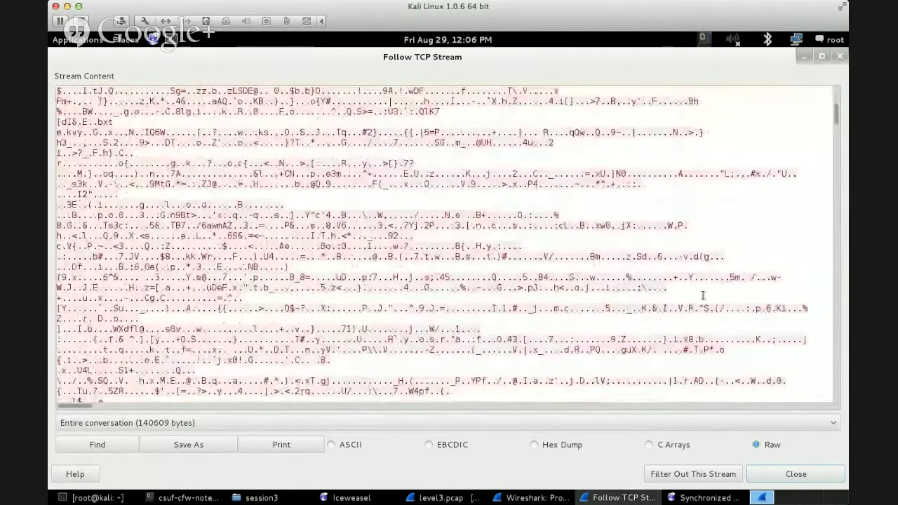
scroll(702, 293, down, 15)
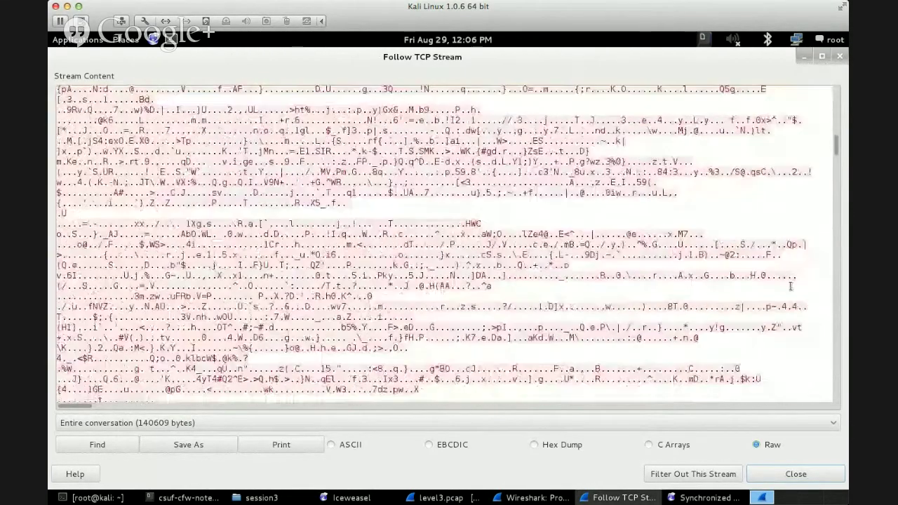
drag(838, 155, 835, 399)
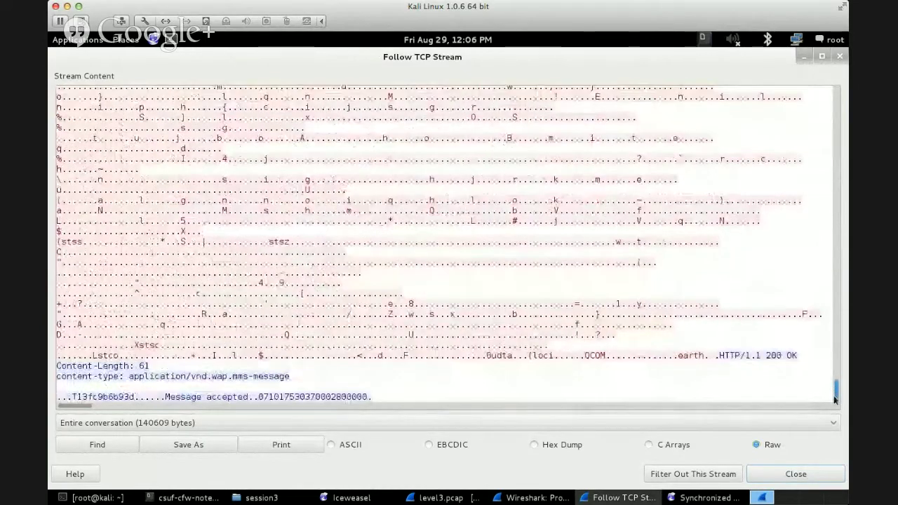
drag(388, 397, 56, 397)
click(274, 330)
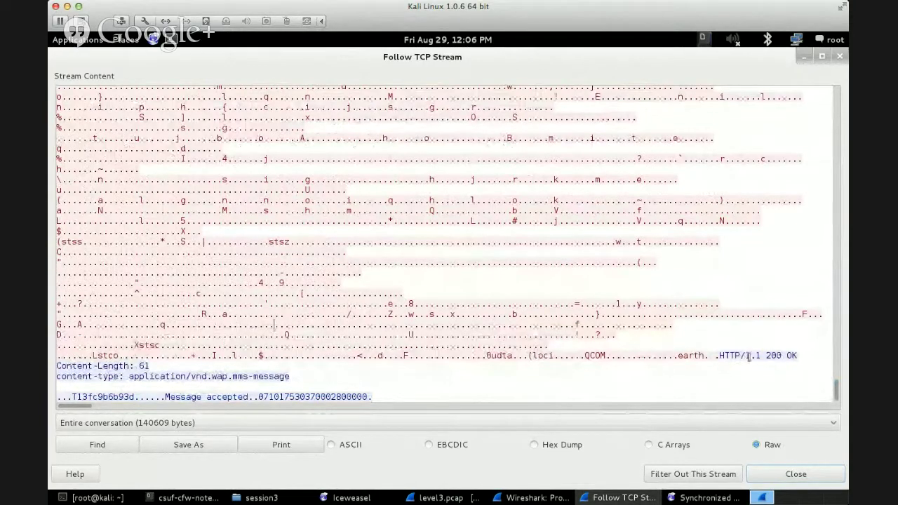
drag(835, 397, 836, 97)
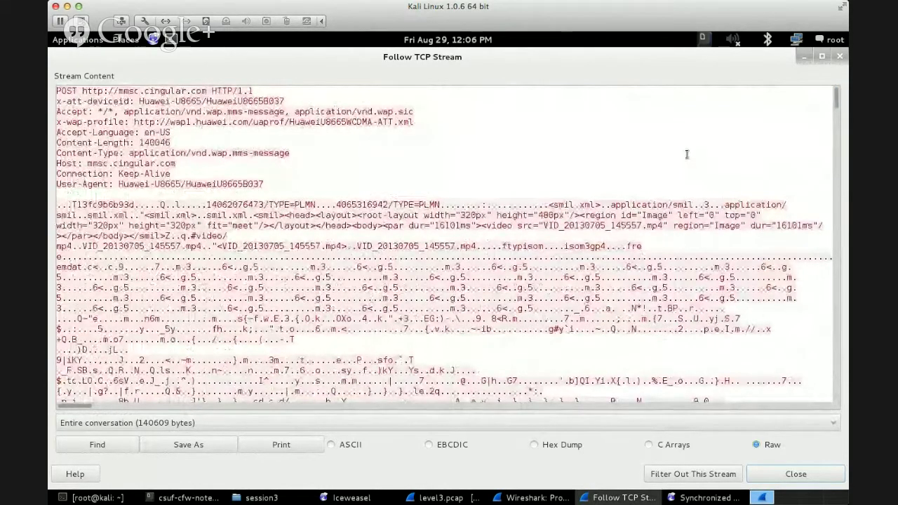
Show only the 66.209.11.32:http to 10.92.182.35:44161 direction and highlight the response's status line, message body and MMS content type.
click(216, 422)
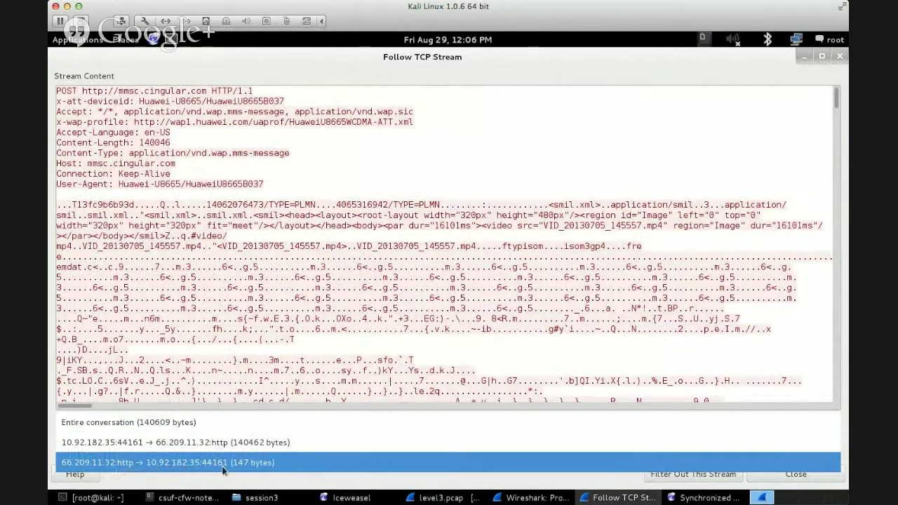
click(288, 465)
drag(135, 90, 49, 87)
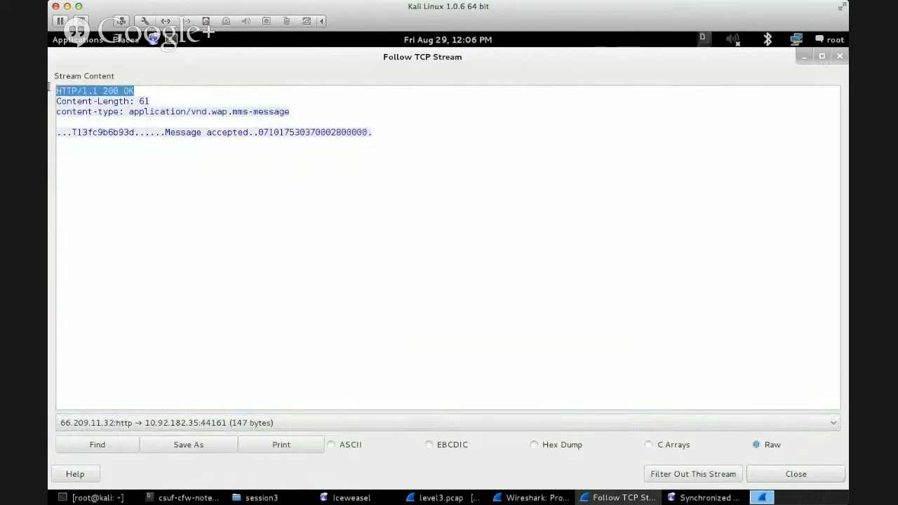
drag(373, 132, 49, 131)
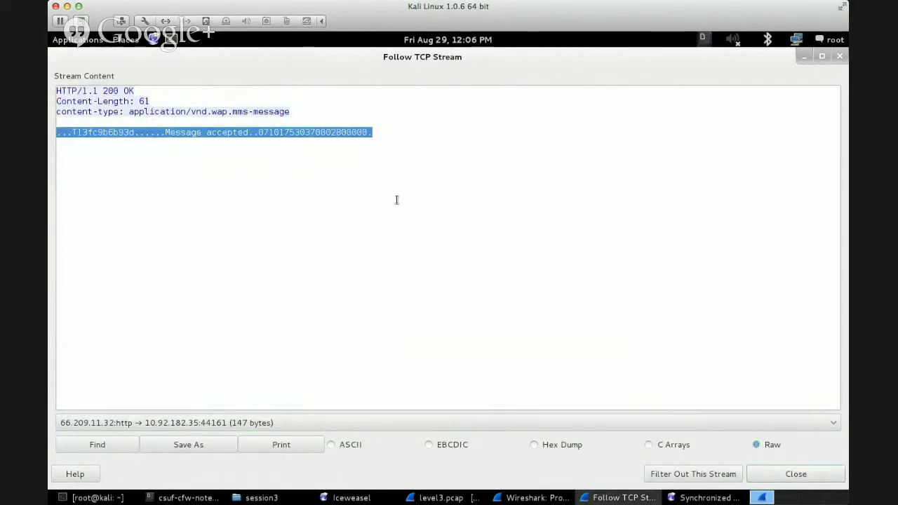
double_click(219, 112)
click(239, 112)
double_click(238, 111)
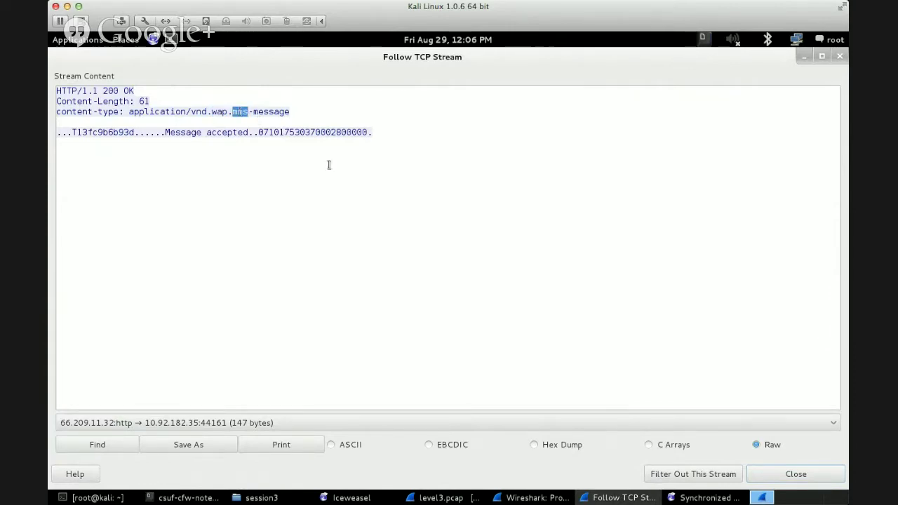
double_click(217, 112)
double_click(238, 111)
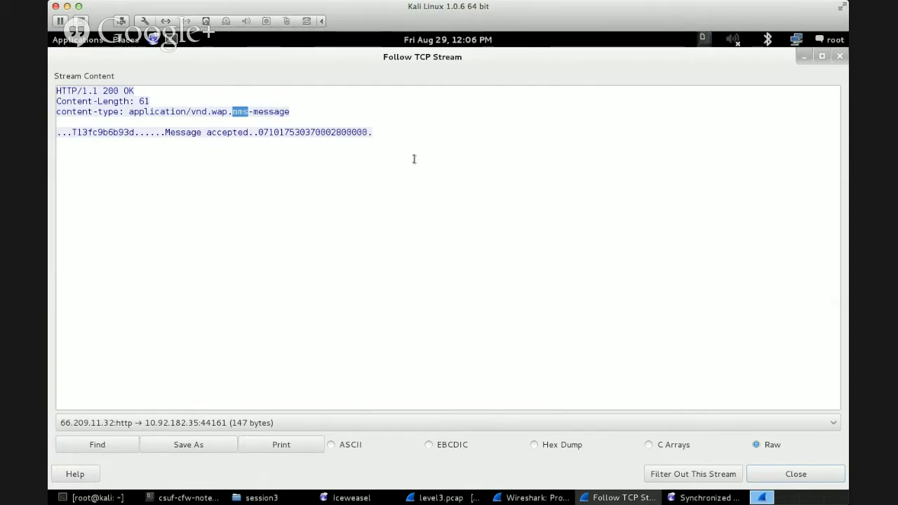
key(ctrl+a)
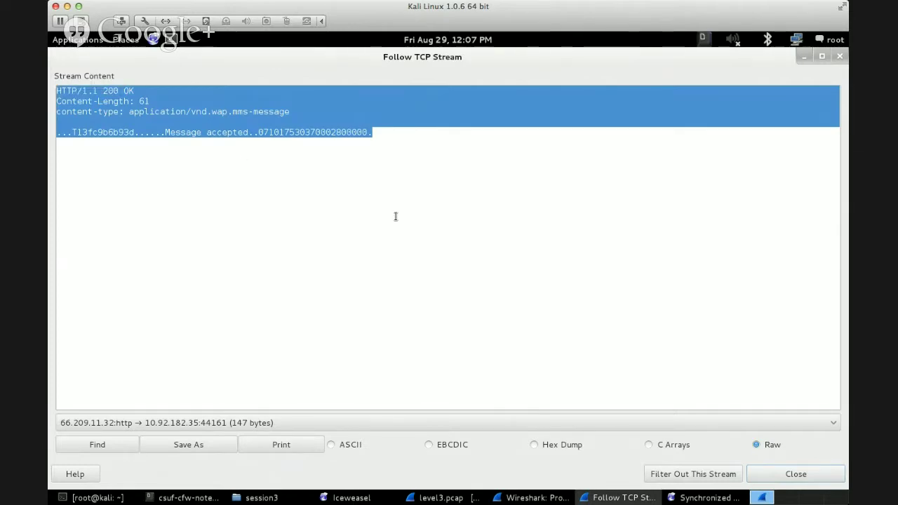
Limit the stream to the 10.92.182.35:44161 to 66.209.11.32:http direction and check its content from start to end.
click(341, 421)
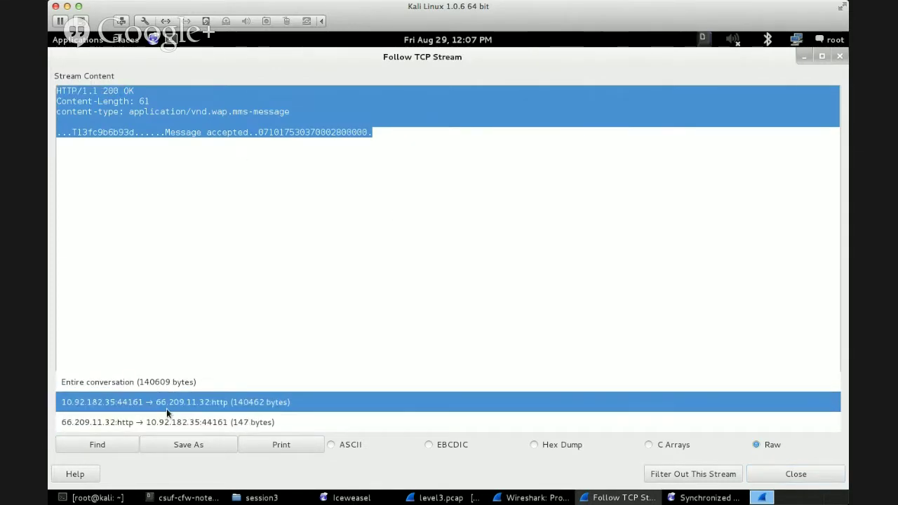
click(167, 408)
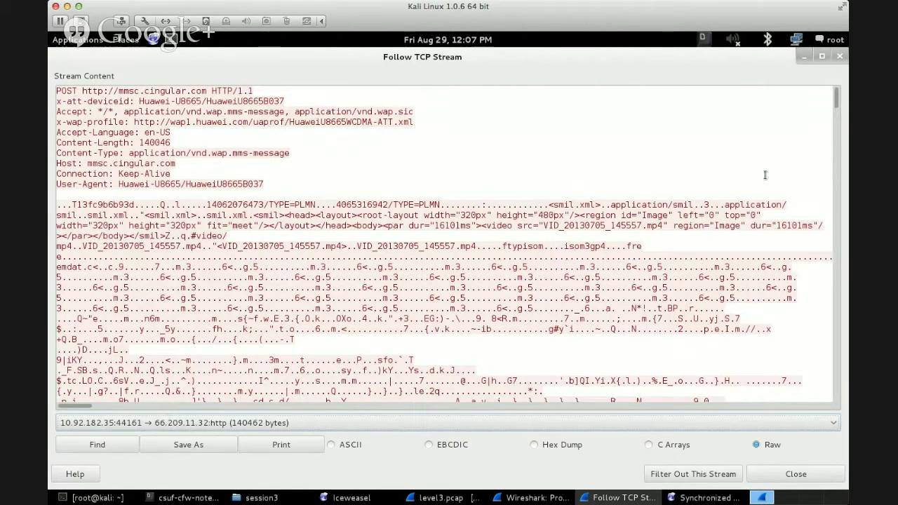
scroll(765, 175, down, 15)
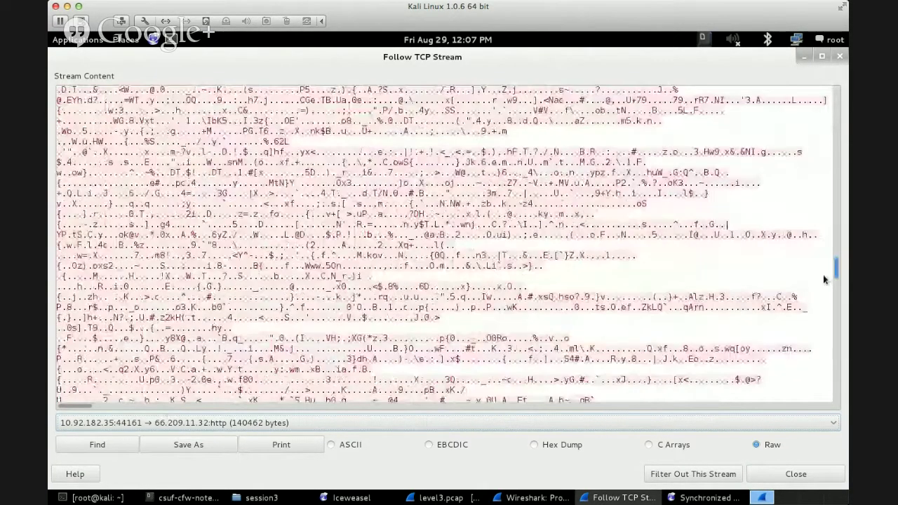
scroll(825, 279, down, 15)
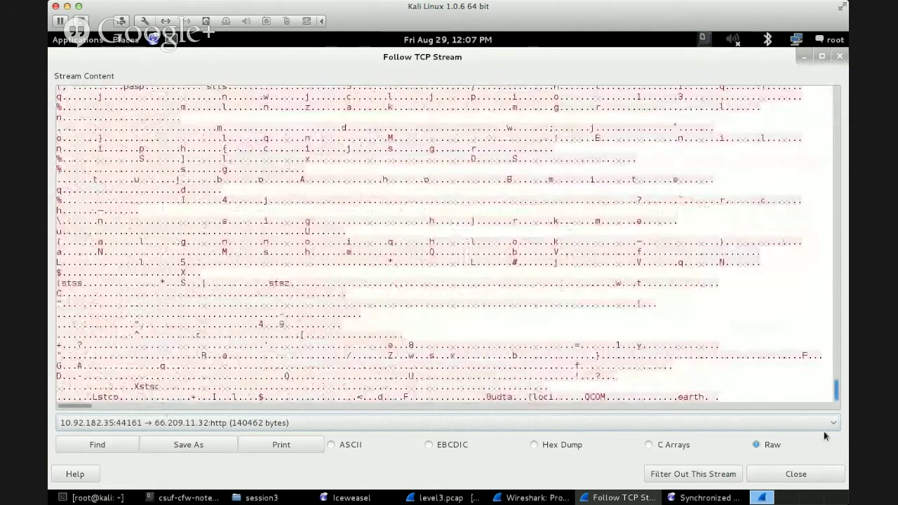
scroll(814, 330, up, 20)
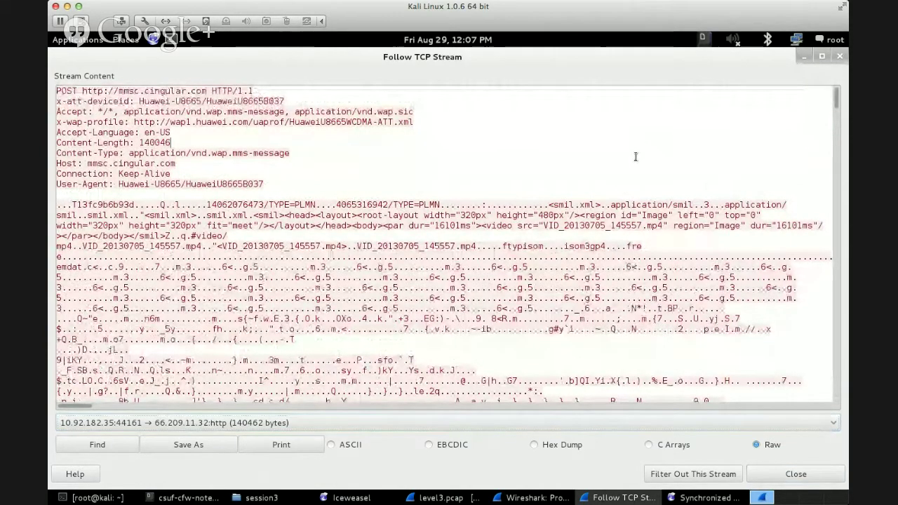
Save the phone-to-server stream as level4.bin in the session3 folder.
click(214, 447)
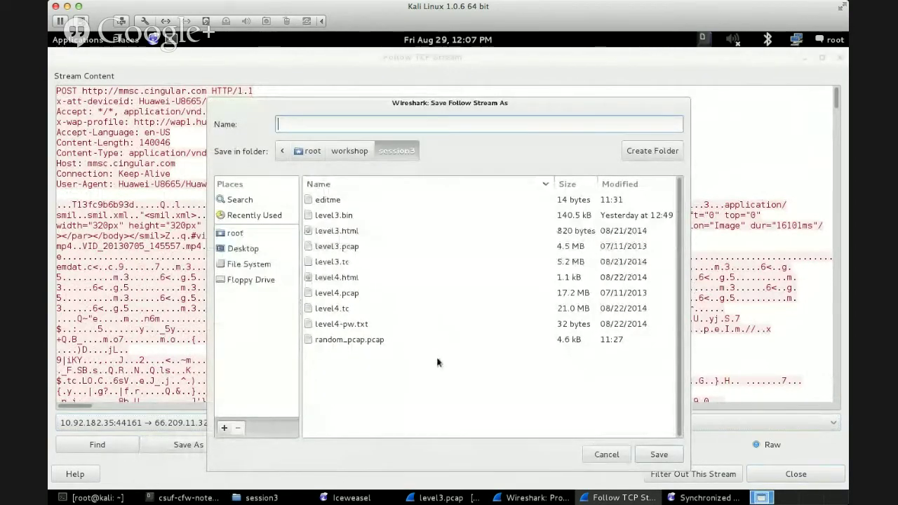
text(level4)
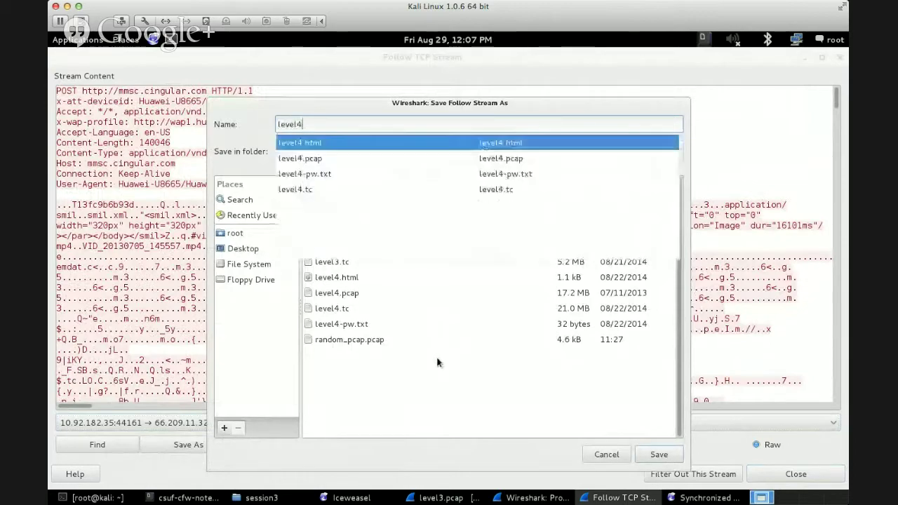
text(.bin)
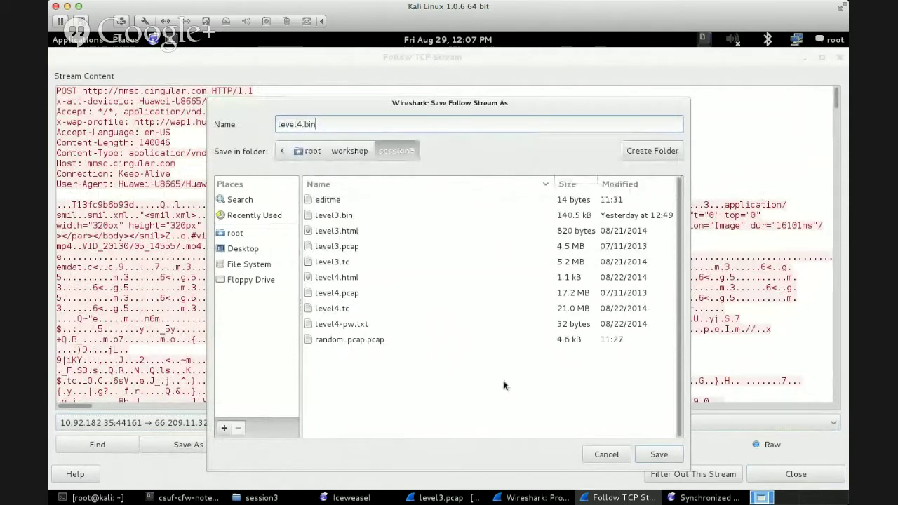
key(BackSpace)
key(BackSpace)
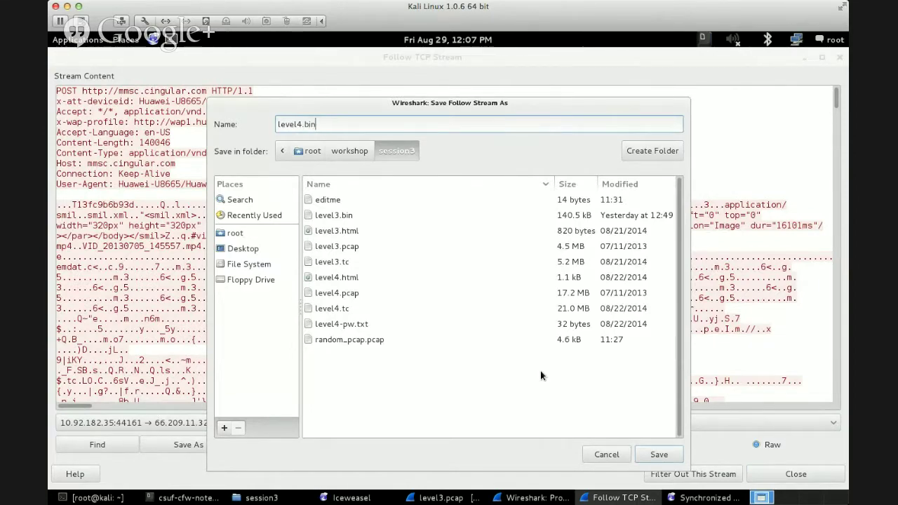
click(659, 455)
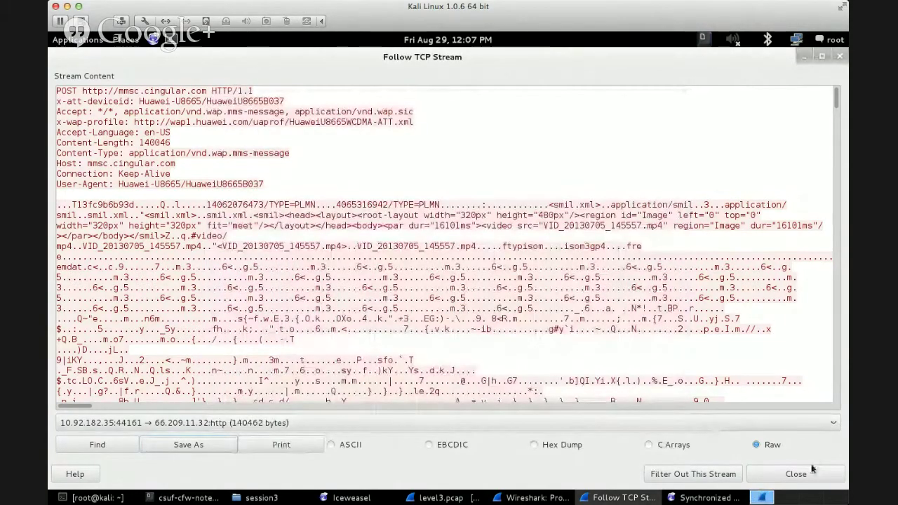
Close the TCP stream, Protocol Hierarchy and both browser windows including the Level 3 tabs, and minimize the packet capture and notes windows.
click(810, 475)
click(807, 59)
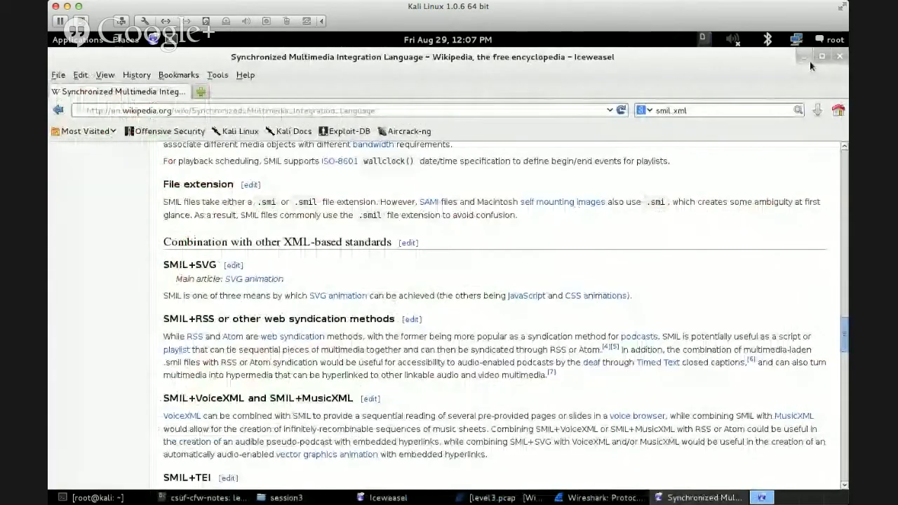
click(837, 58)
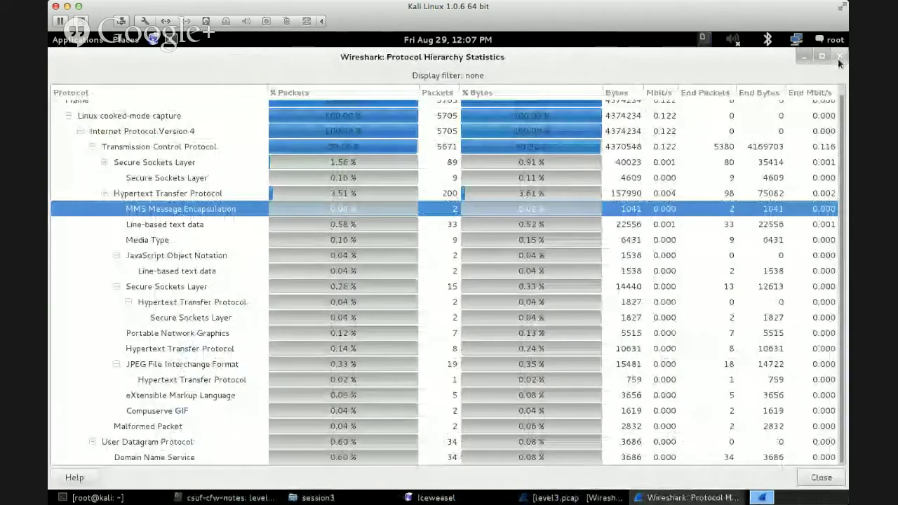
click(838, 51)
click(807, 58)
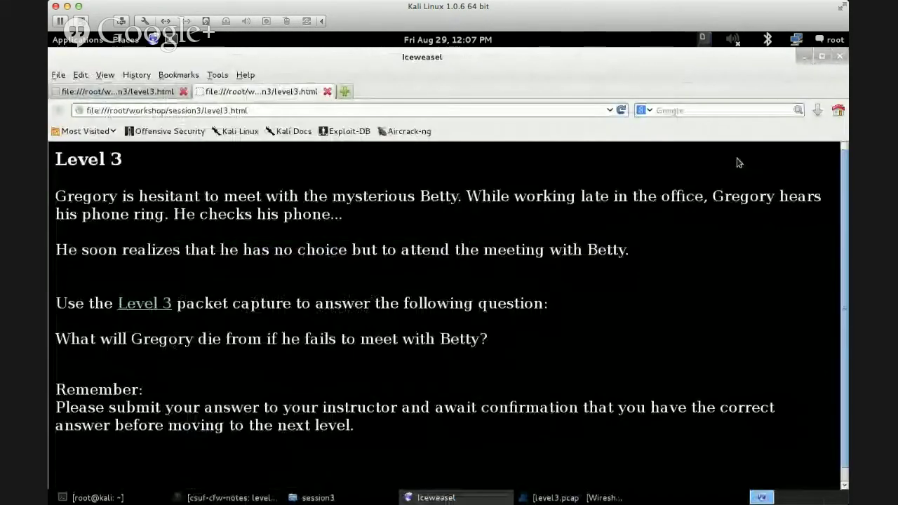
click(838, 58)
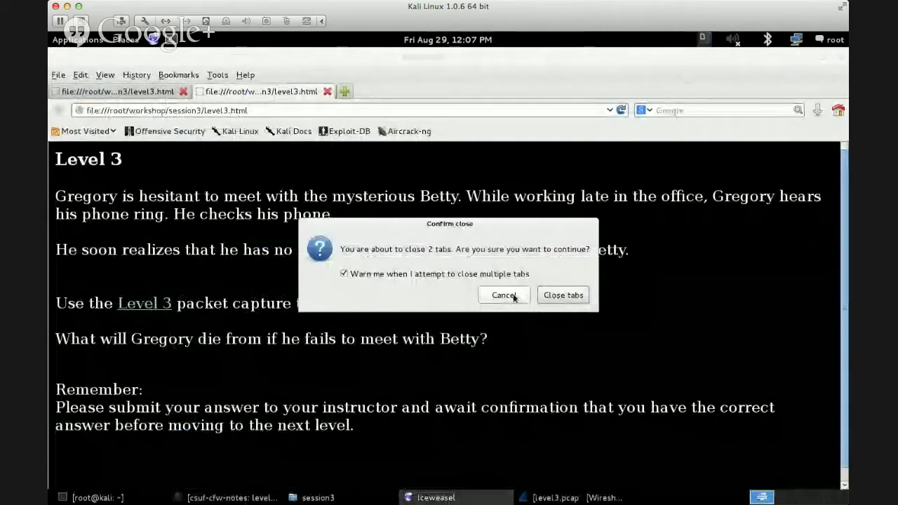
click(563, 295)
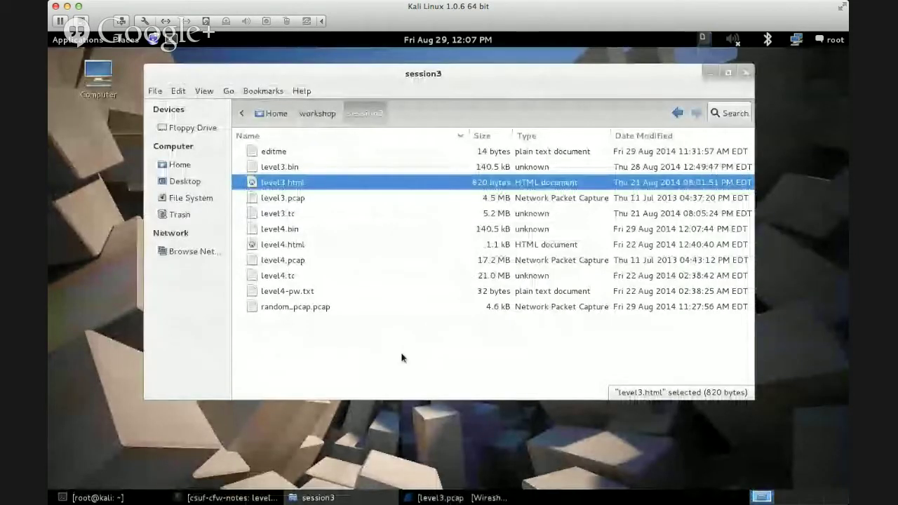
Clear the file selection in the session3 folder, shift its window slightly, and open a new terminal.
click(343, 337)
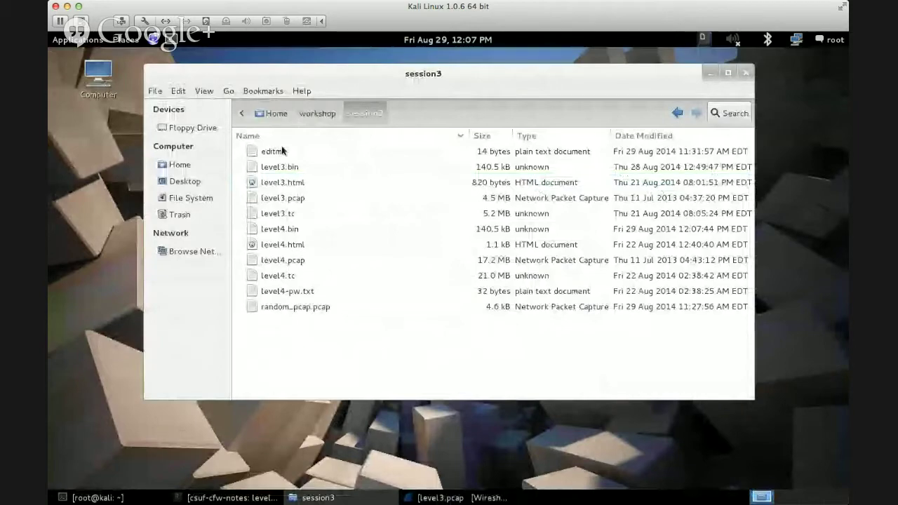
click(255, 167)
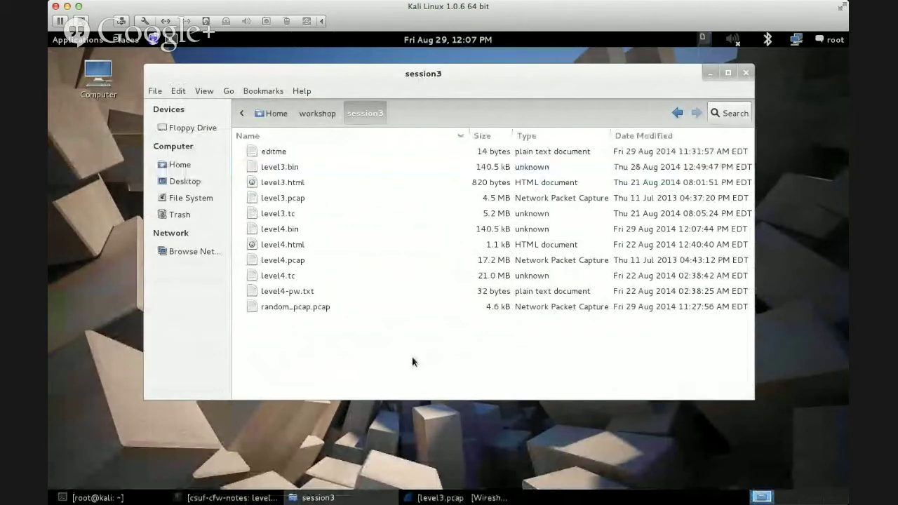
drag(445, 78, 465, 83)
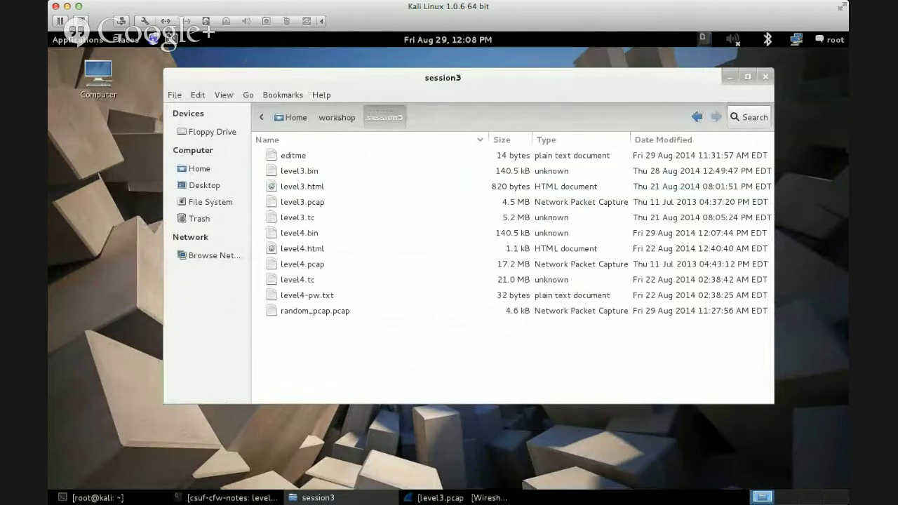
key(ctrl+alt+t)
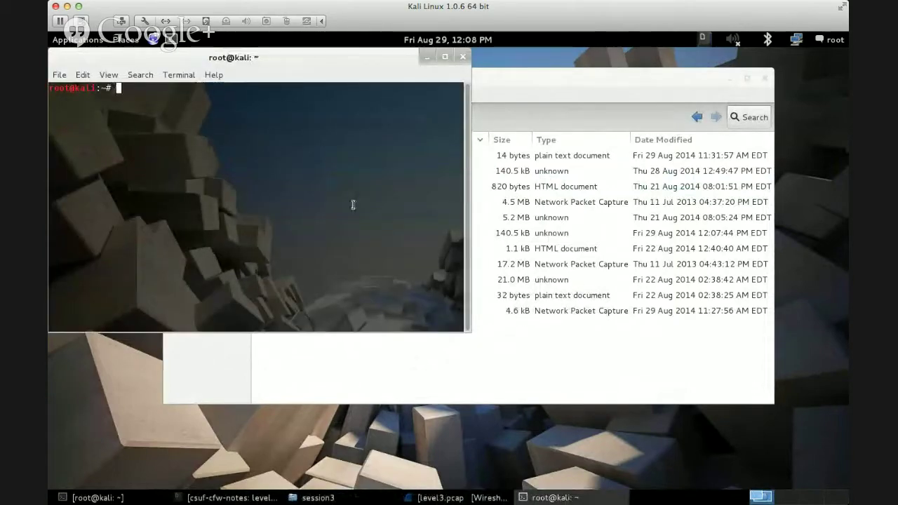
text(bless)
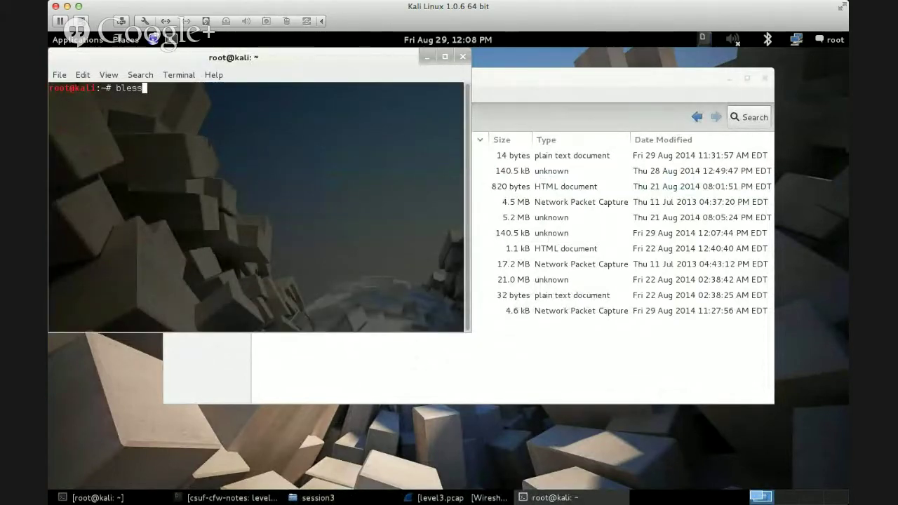
key(BackSpace)
key(BackSpace)
key(BackSpace)
key(BackSpace)
key(BackSpace)
text(apt)
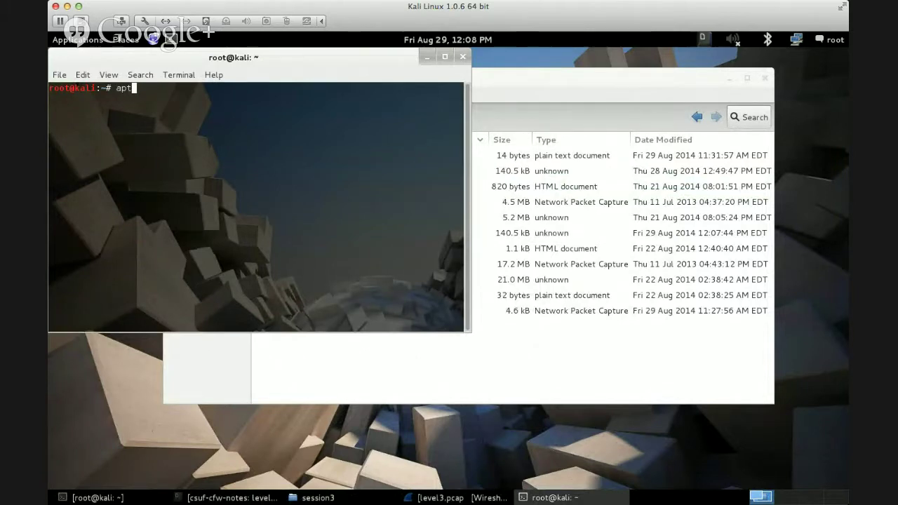
text(-get install bless)
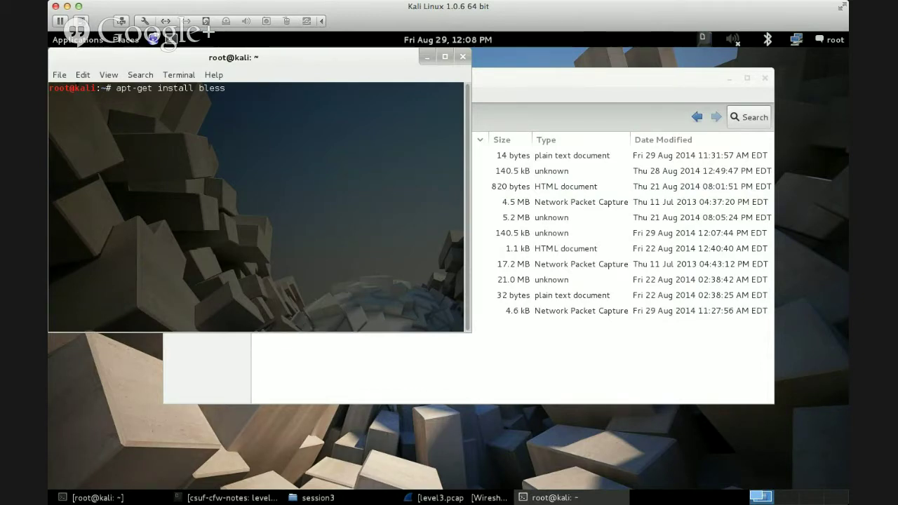
key(ctrl+c)
Launch the Bless hex editor from the terminal and dismiss its file-opening error.
text(bless)
key(Return)
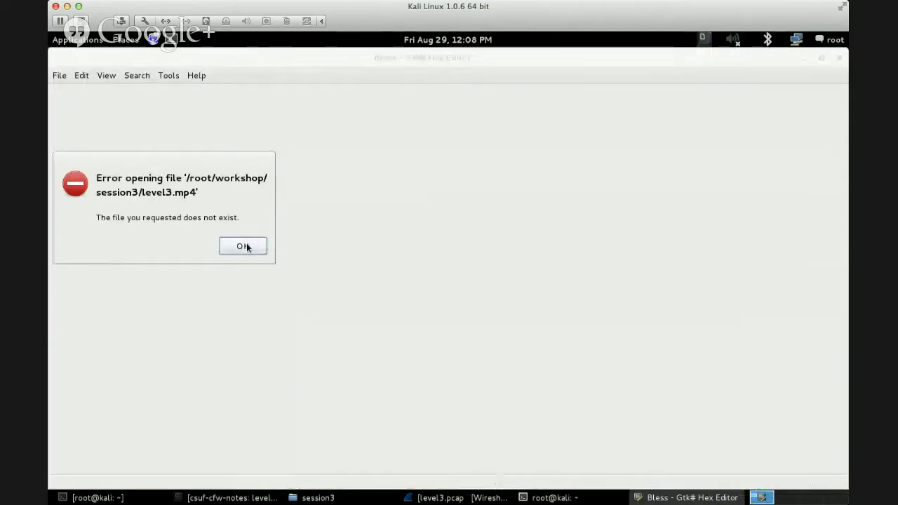
click(244, 247)
Open the recently used file level4.bin in the hex editor.
click(59, 75)
click(72, 106)
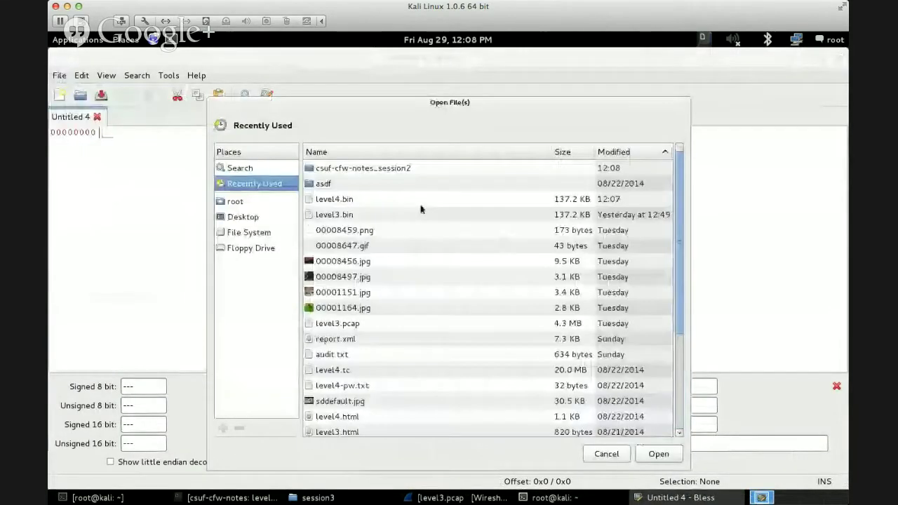
click(336, 202)
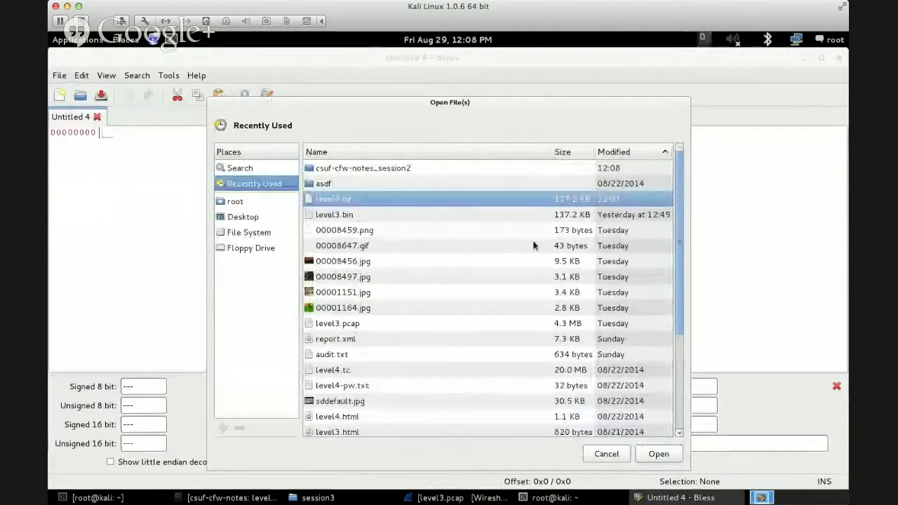
click(658, 455)
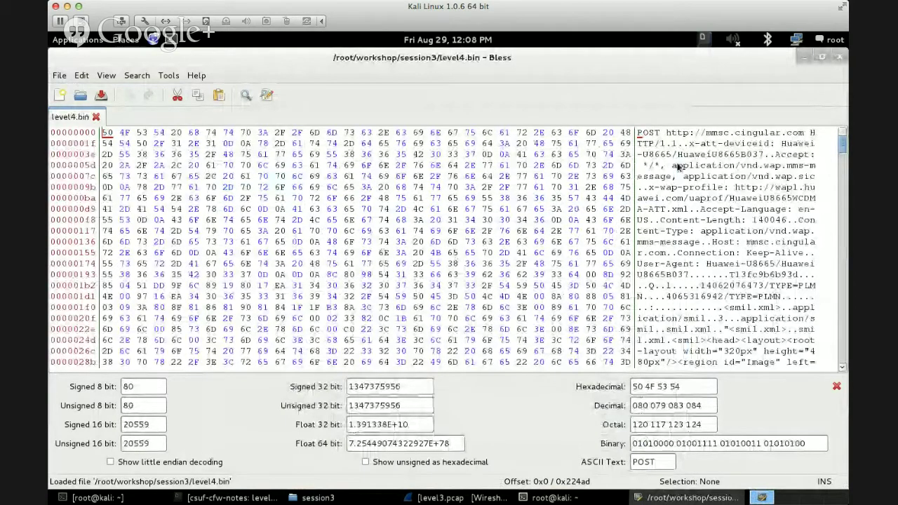
Examine the HTTP POST header from the file's first byte and highlight the device model in the User-Agent field.
mouse_move(641, 137)
mouse_down()
mouse_move(758, 275)
mouse_move(709, 188)
mouse_move(634, 133)
mouse_up()
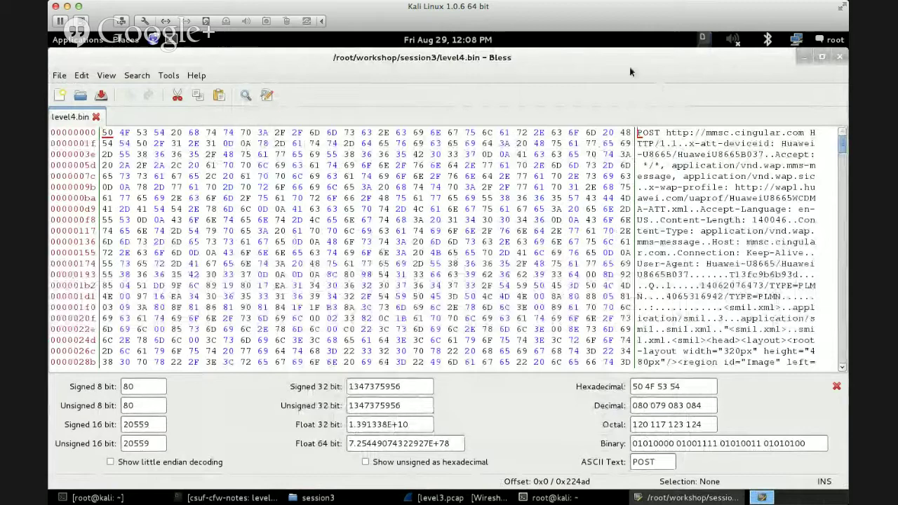
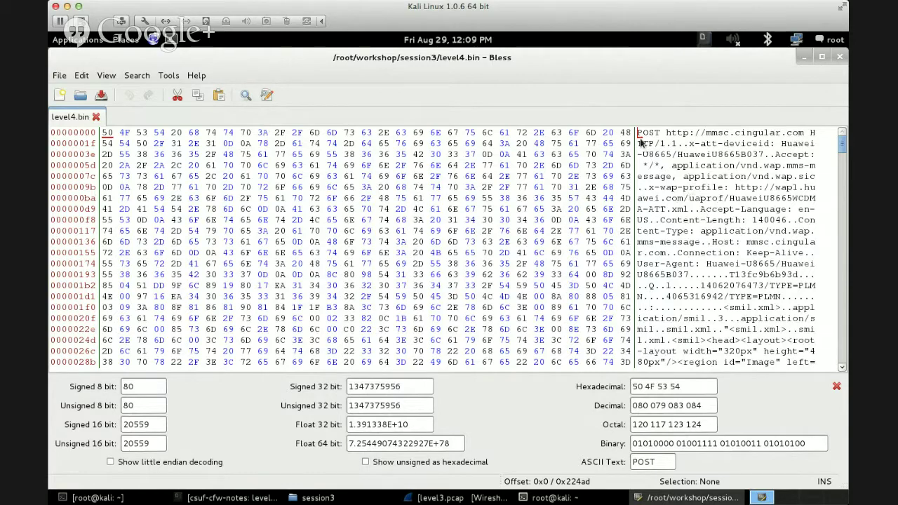
mouse_move(103, 136)
mouse_down()
mouse_move(341, 261)
mouse_move(141, 134)
mouse_move(103, 134)
mouse_up()
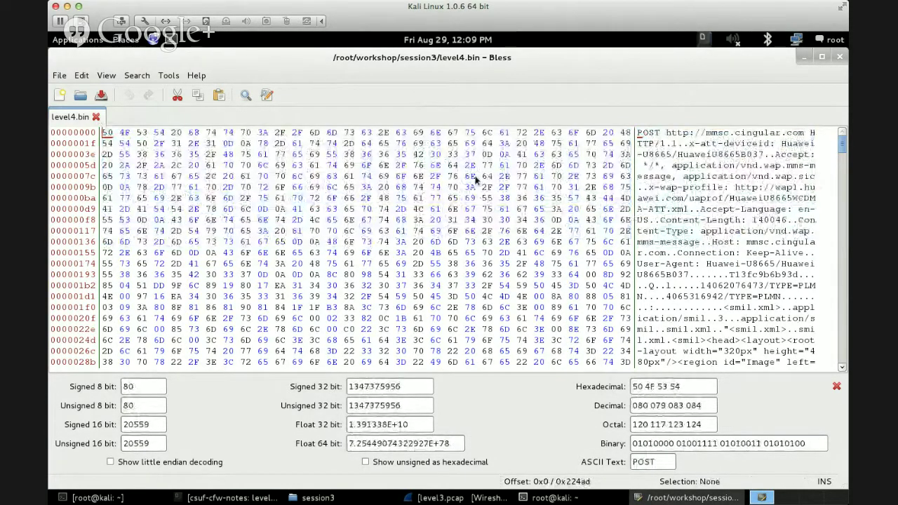
mouse_move(638, 133)
mouse_down()
mouse_move(749, 284)
mouse_move(639, 134)
mouse_up()
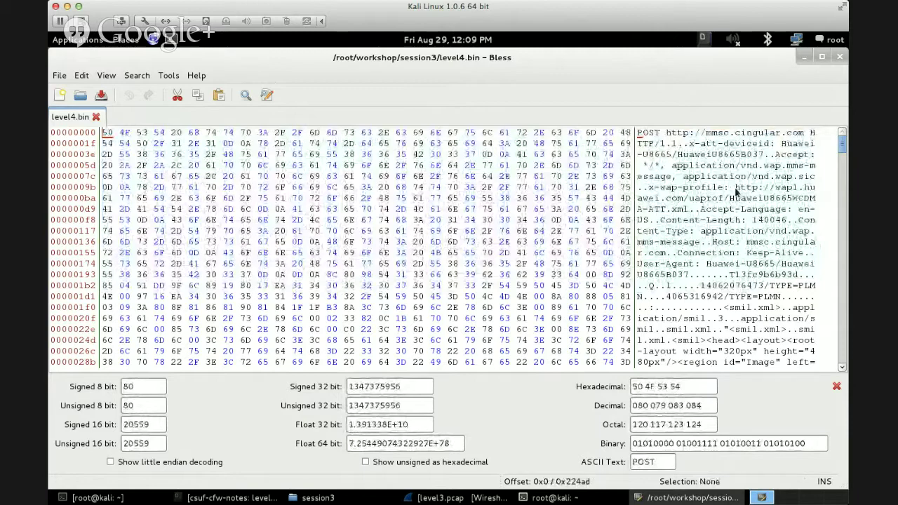
click(776, 265)
drag(705, 264, 766, 269)
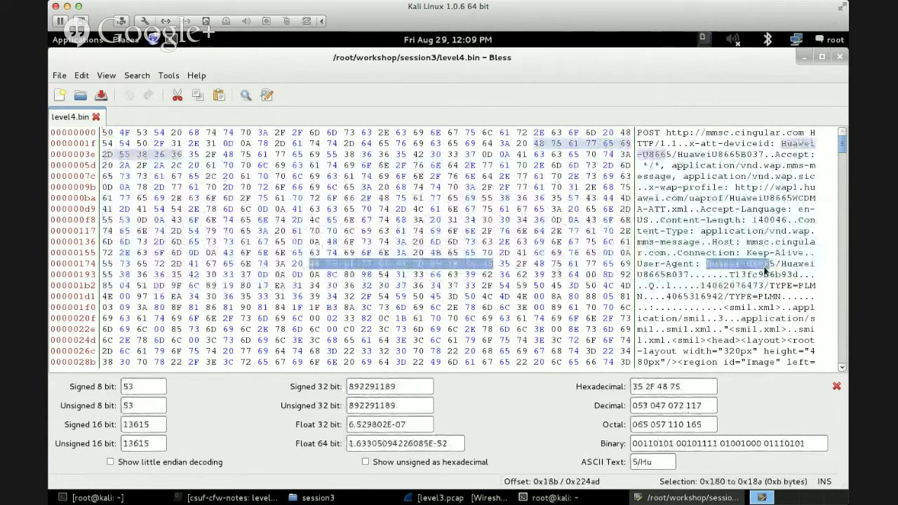
Highlight the closing </smil> tag and the bytes following it, then place the cursor directly after the tag.
scroll(804, 284, down, 2)
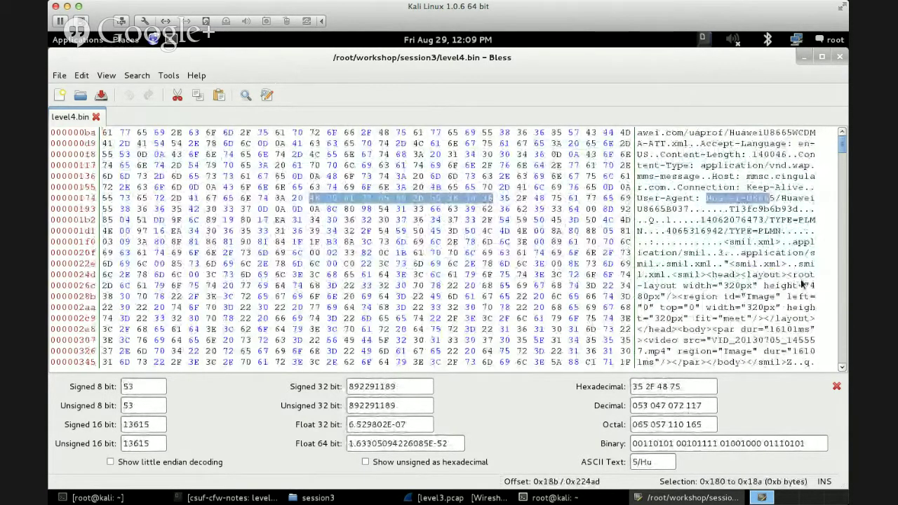
scroll(752, 307, down, 3)
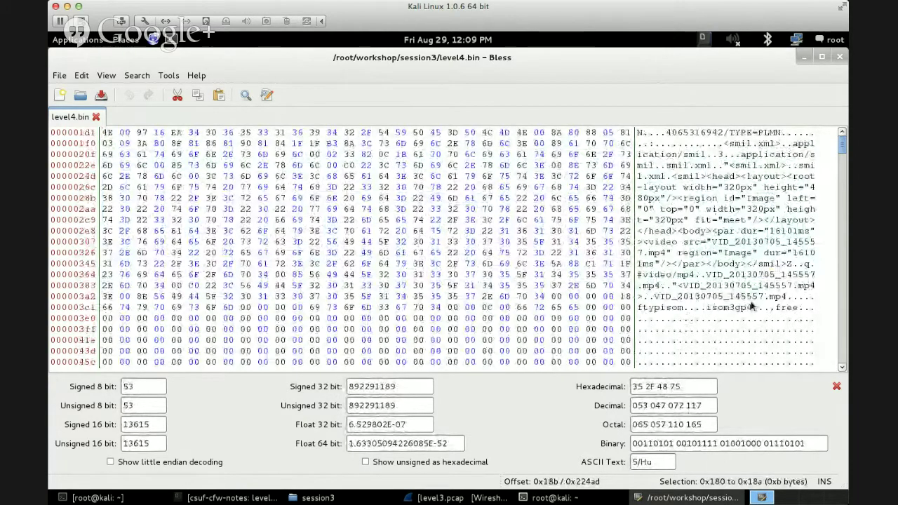
drag(783, 269, 749, 269)
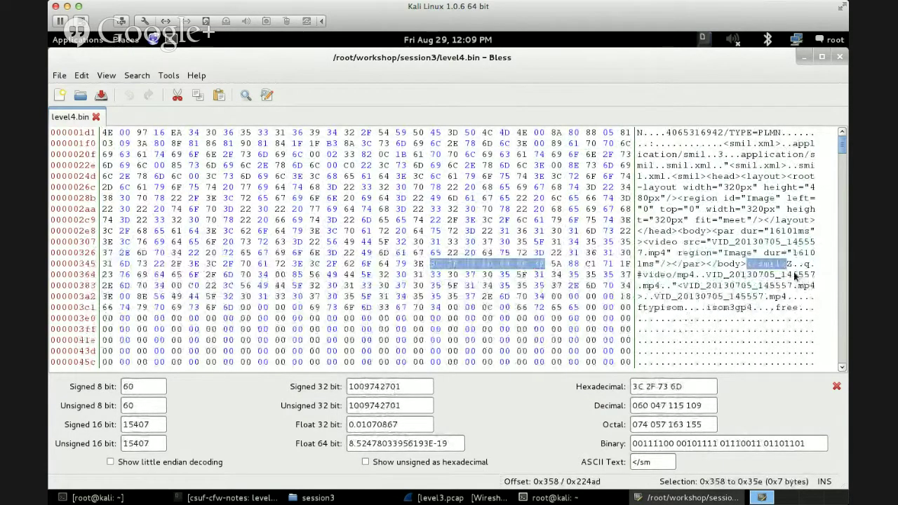
drag(788, 267, 797, 324)
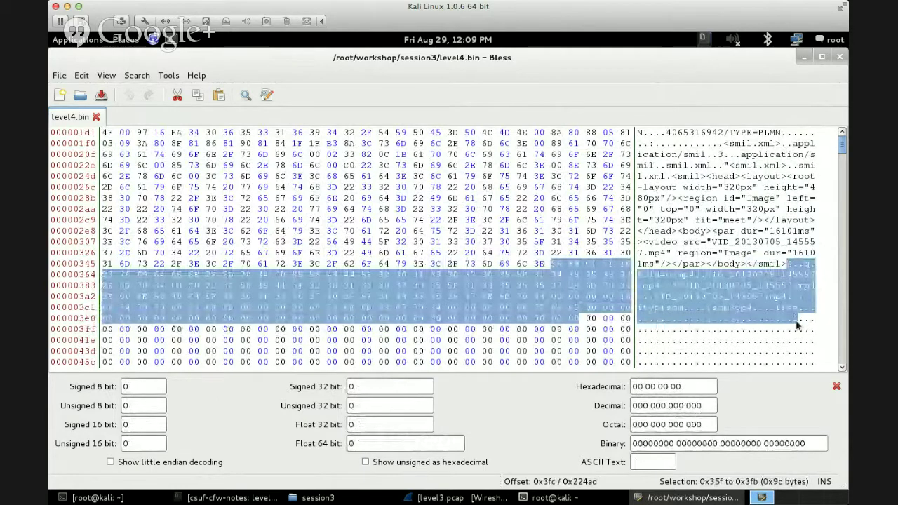
click(788, 266)
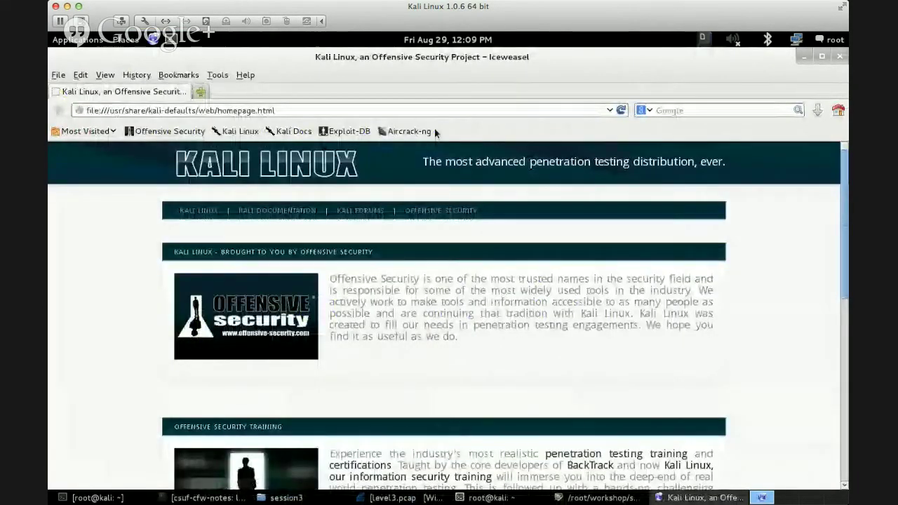
Switch to the Iceweasel browser, search the web for "file signatures" and open the first result in a new tab.
text(file signatures)
key(Return)
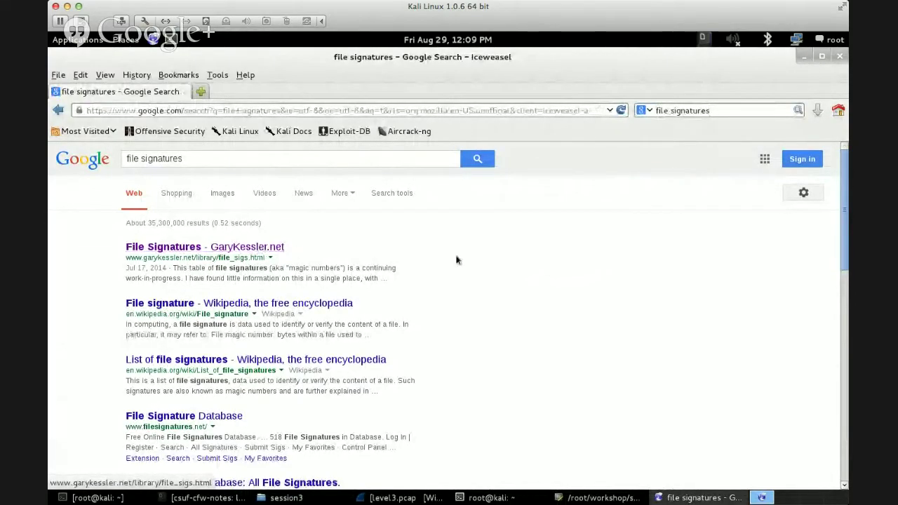
right_click(263, 249)
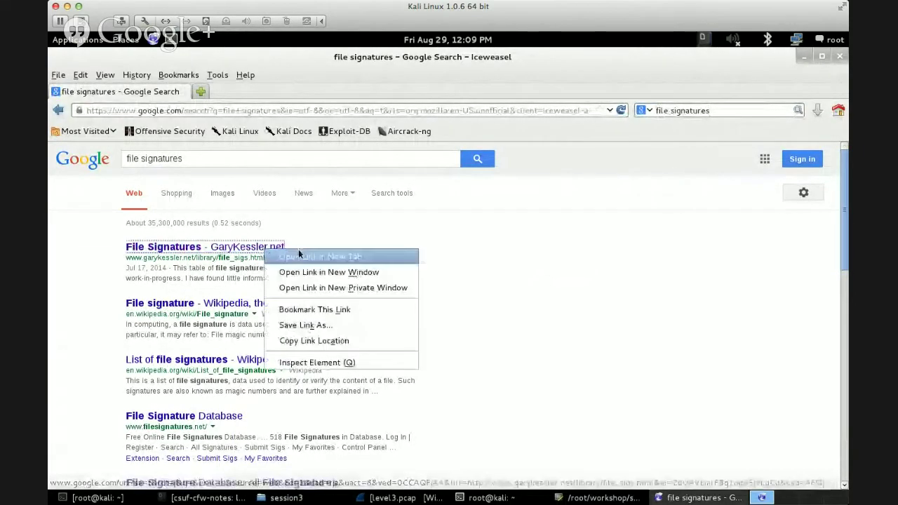
click(298, 253)
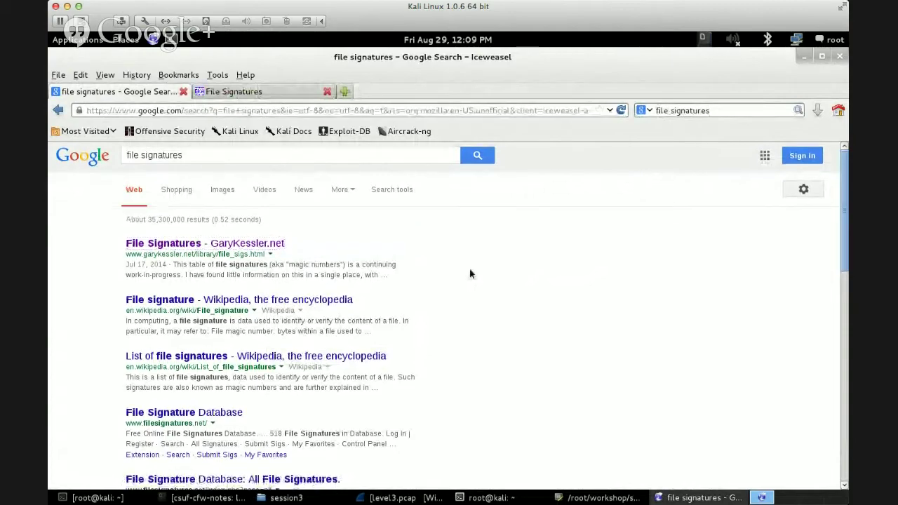
Open the File Signature Database site, filesignatures.net, from the search results.
scroll(470, 268, down, 1)
drag(261, 388, 105, 391)
click(177, 386)
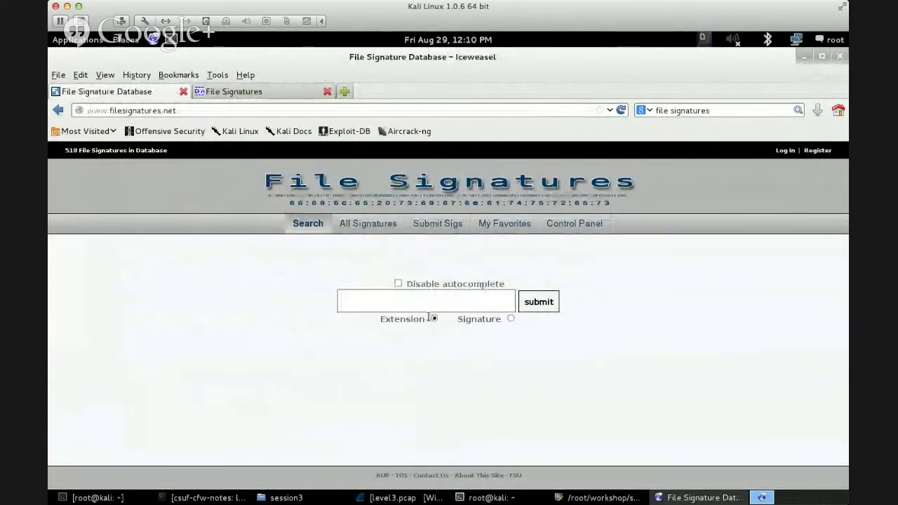
Search the File Signature Database by extension for mp4.
click(510, 319)
click(435, 319)
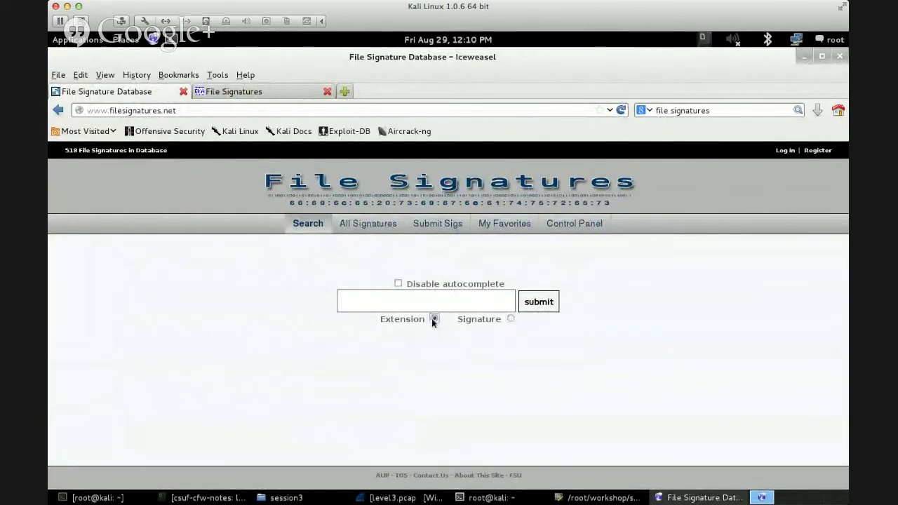
click(451, 304)
text(mp4)
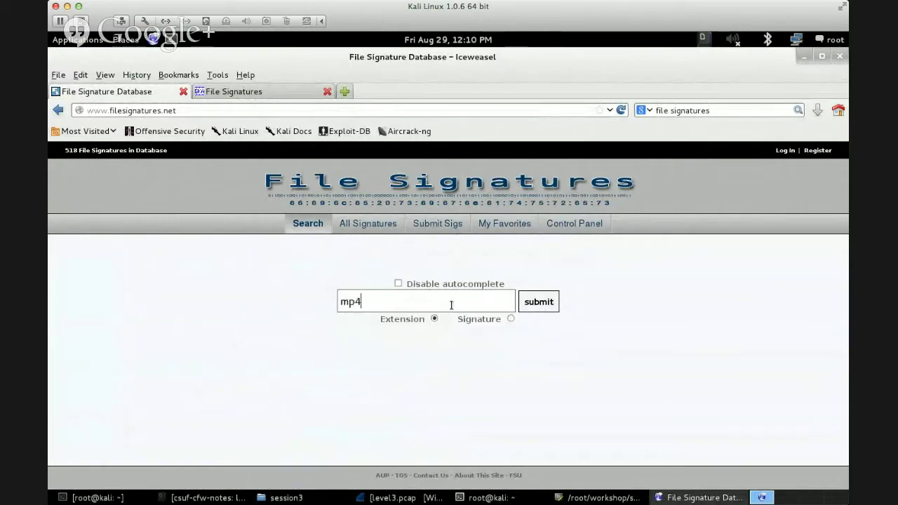
click(537, 302)
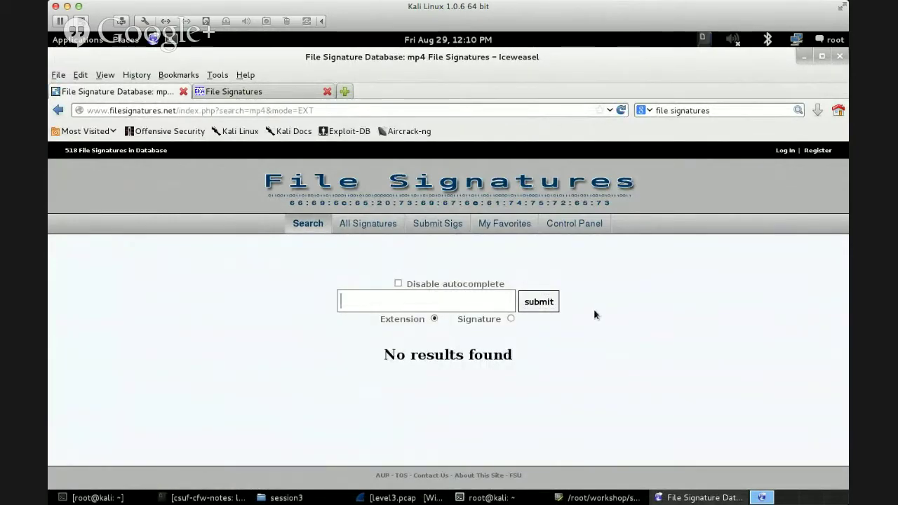
Search the File Signature Database by signature for mp4.
click(511, 317)
click(441, 300)
text(mp4)
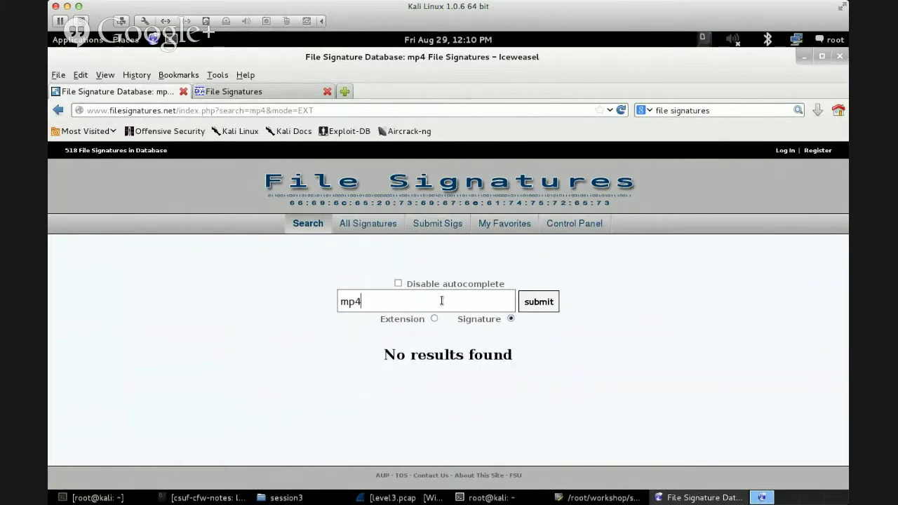
click(546, 303)
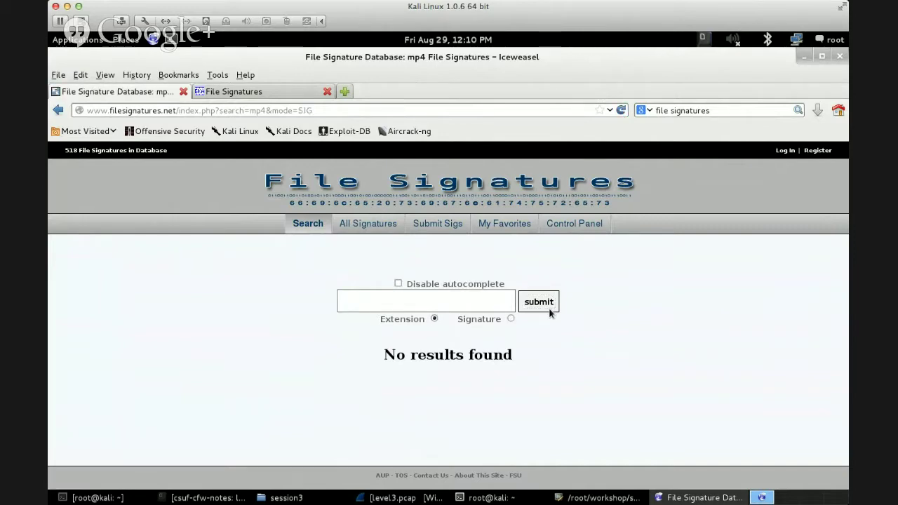
Show the database's full list of signatures and look within the page for "mp4" and "mpeg".
click(369, 225)
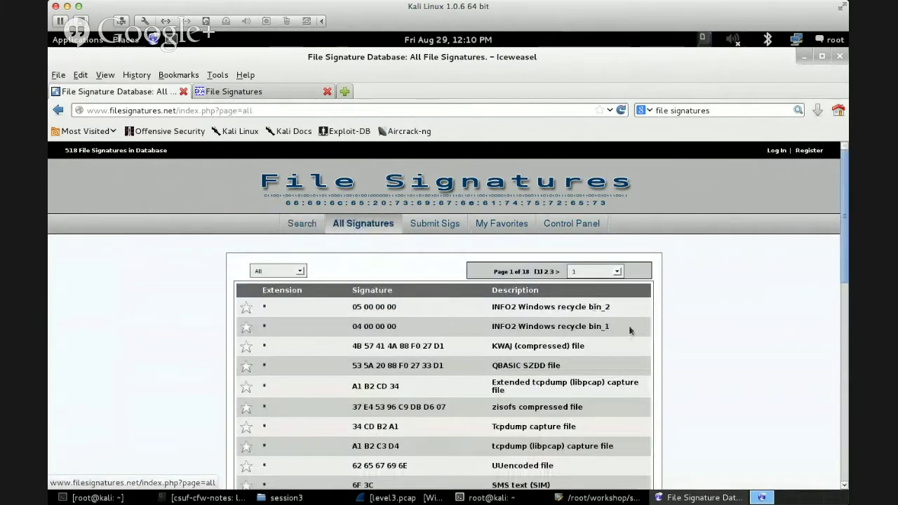
key(ctrl+f)
text(mp4)
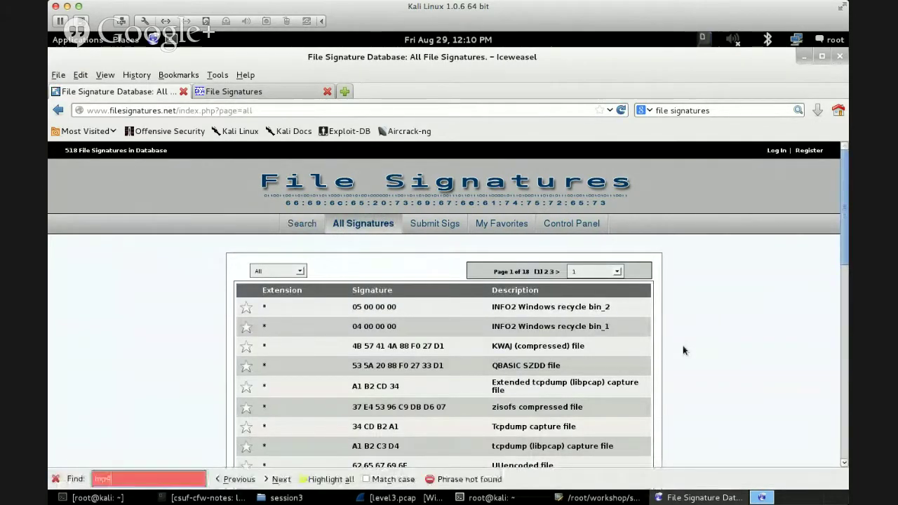
key(BackSpace)
text(eg)
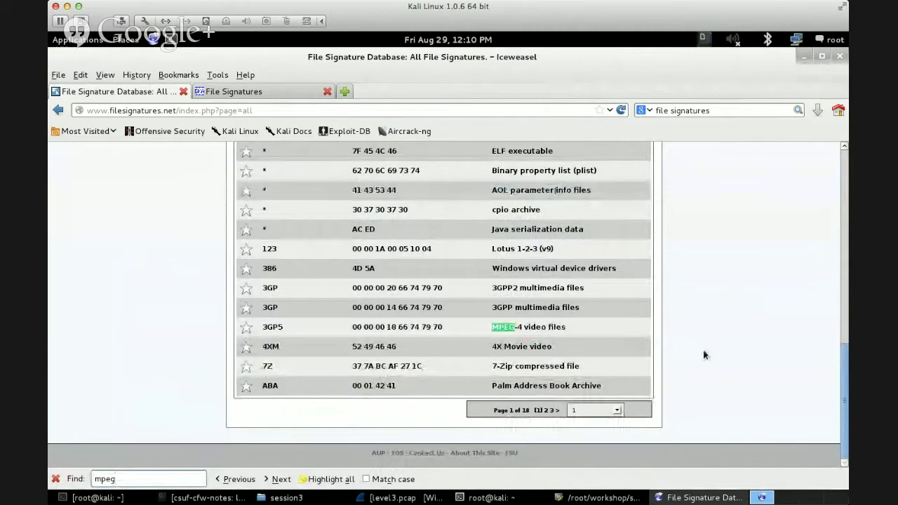
Switch to the File Signatures table page in the other tab and find "mp4" in it.
click(273, 91)
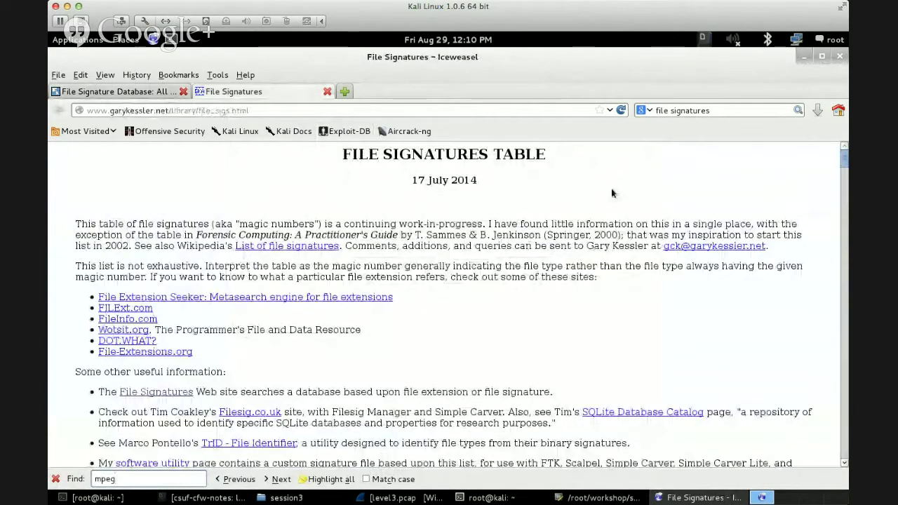
key(ctrl+f)
text(mp4)
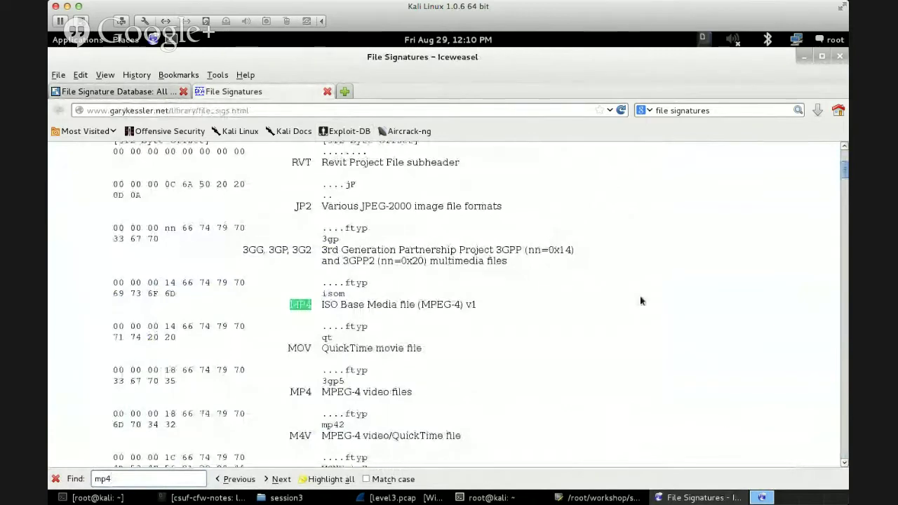
Return to the File Signature Database list and examine its columns and the signature listed for MPEG-4 video files.
key(ctrl+Tab)
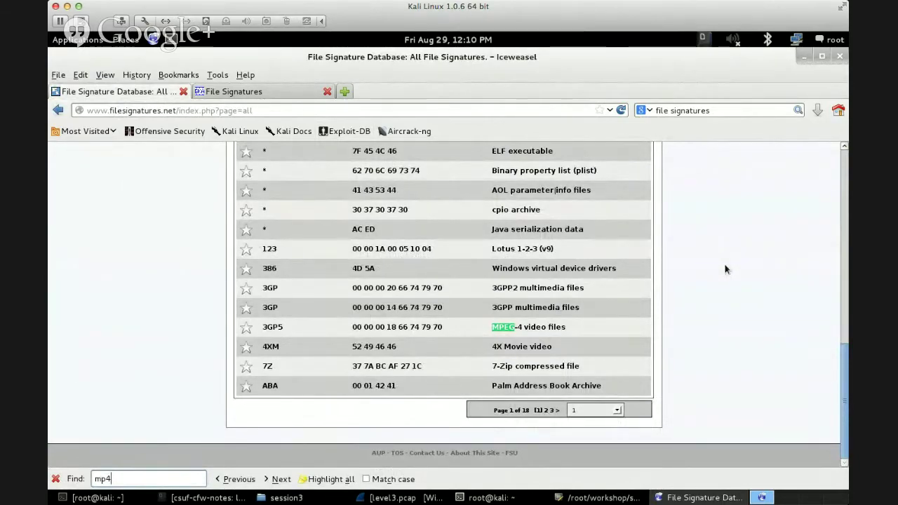
scroll(726, 269, up, 10)
scroll(751, 268, up, 5)
scroll(780, 267, down, 15)
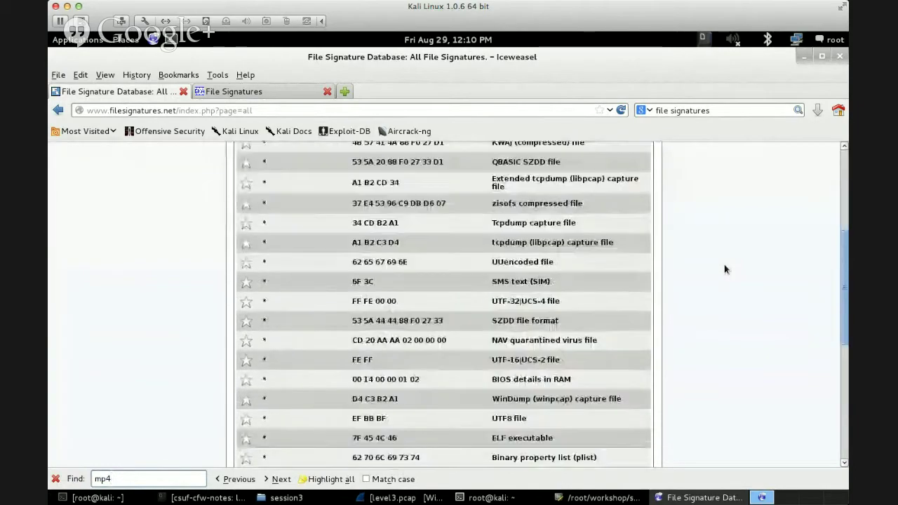
scroll(709, 305, up, 8)
scroll(704, 306, up, 4)
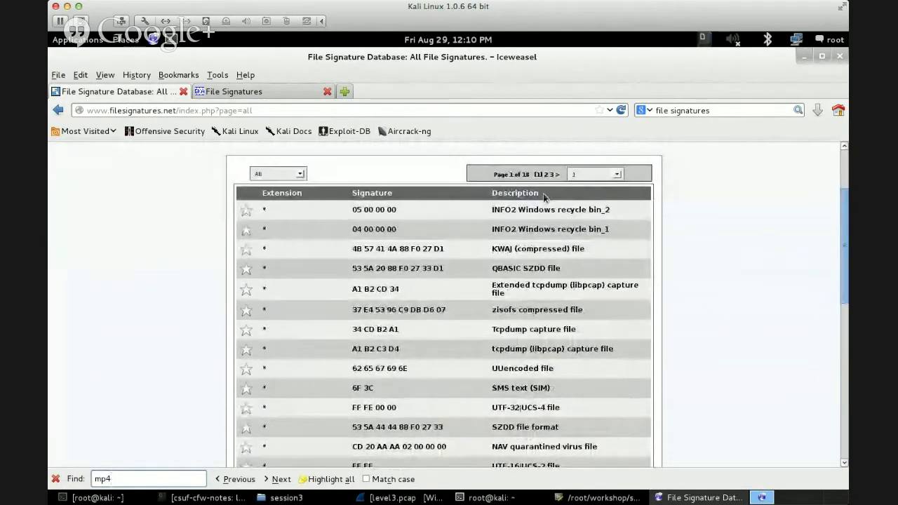
scroll(735, 284, down, 5)
scroll(735, 284, down, 5)
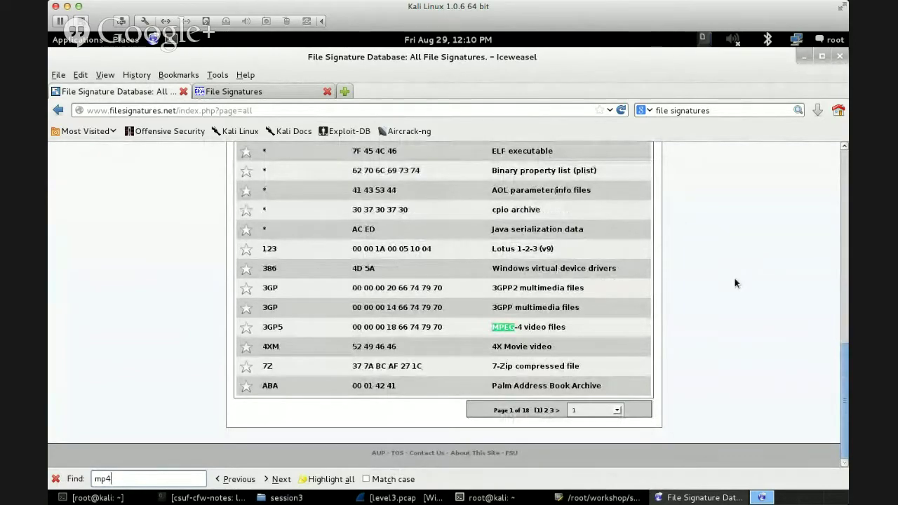
Open the 3GP5 entry in the File Signature Database and examine its description, ASCII text and hex signature.
click(283, 329)
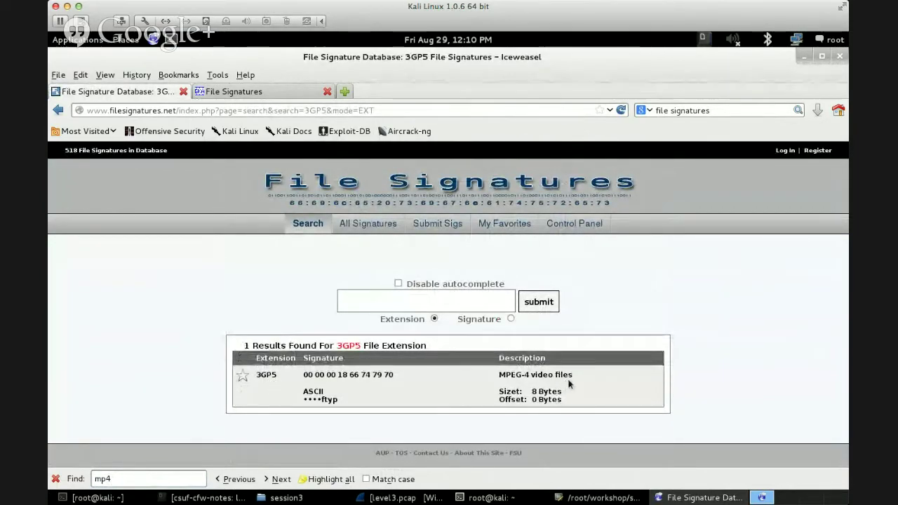
drag(573, 376, 499, 377)
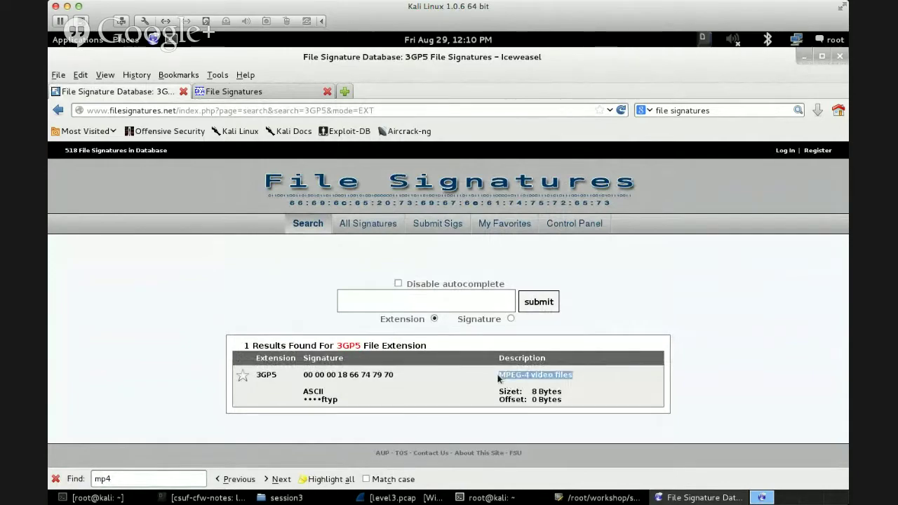
click(469, 408)
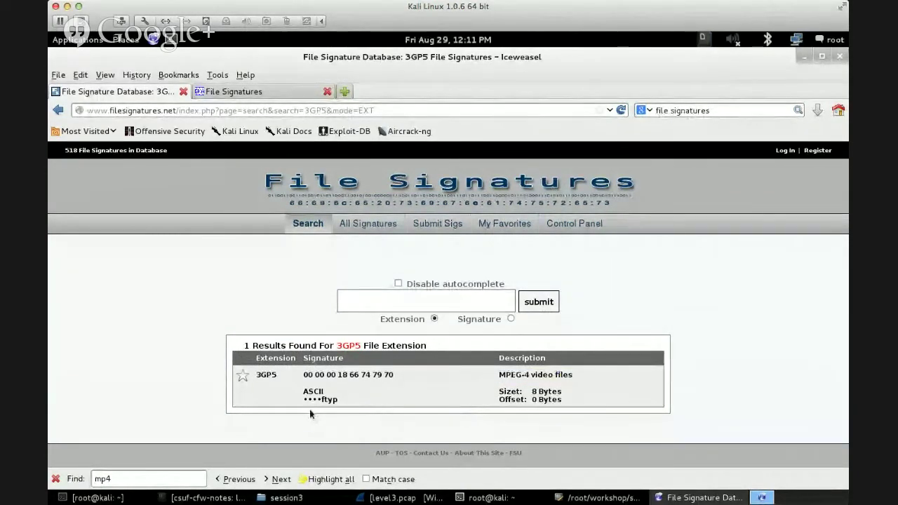
drag(303, 399, 321, 402)
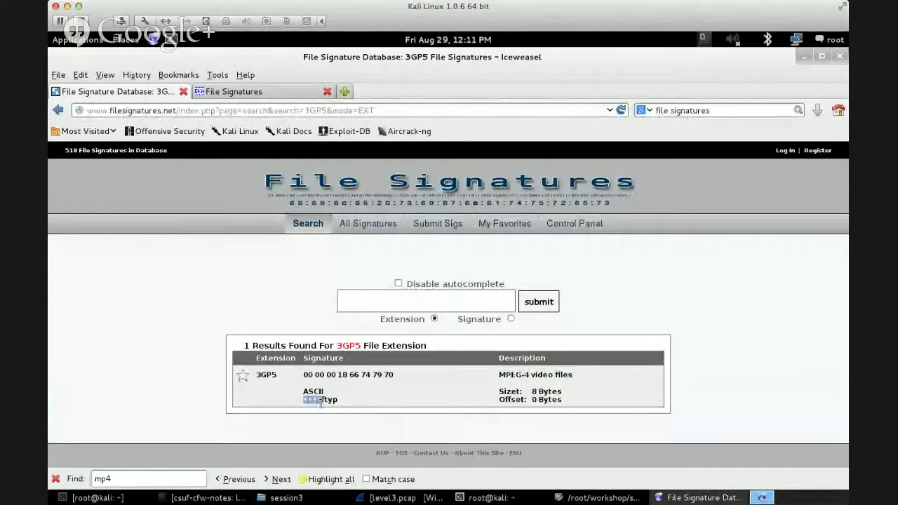
click(392, 408)
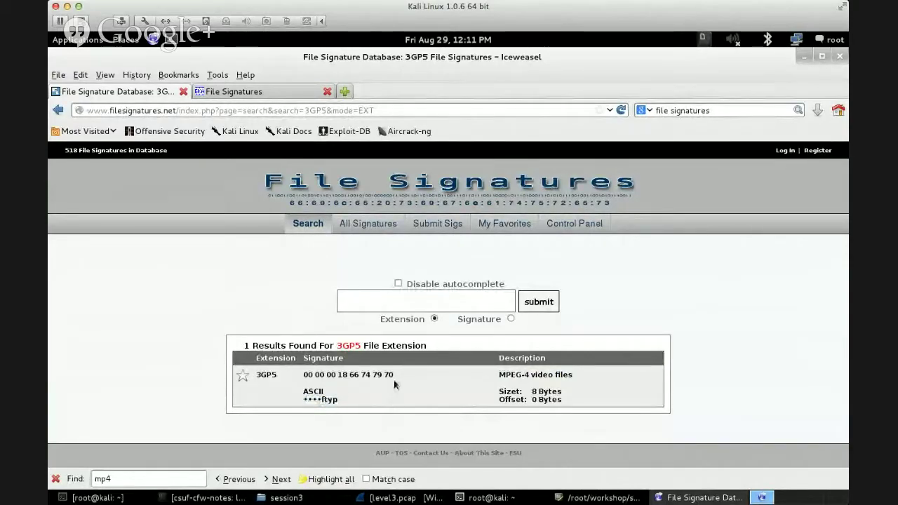
triple_click(306, 378)
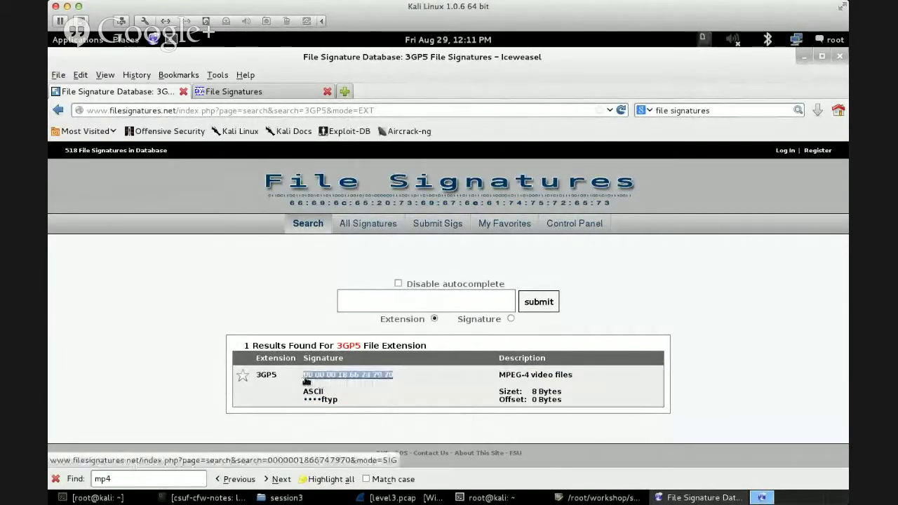
click(317, 380)
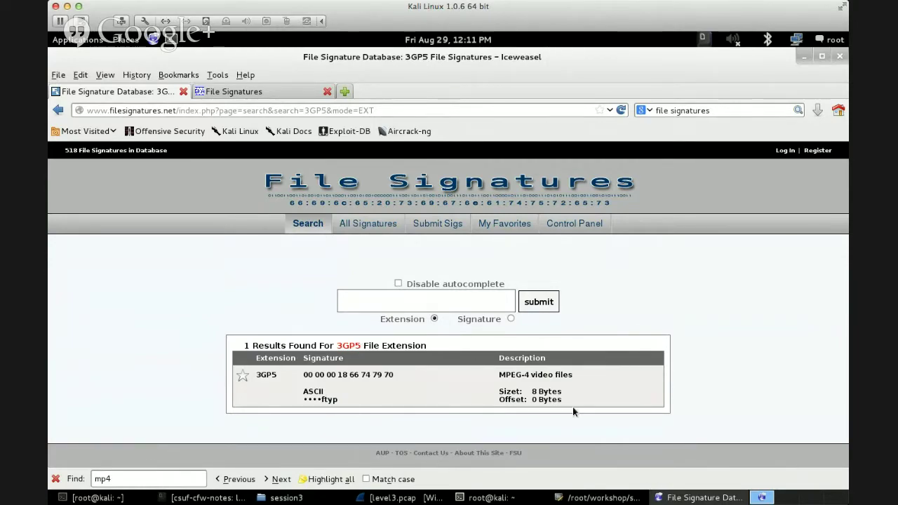
Compare the database's 3GP5 signature with the ISO Base Media MP4 entry in the File Signatures table, focusing on the bytes before ftyp.
click(259, 91)
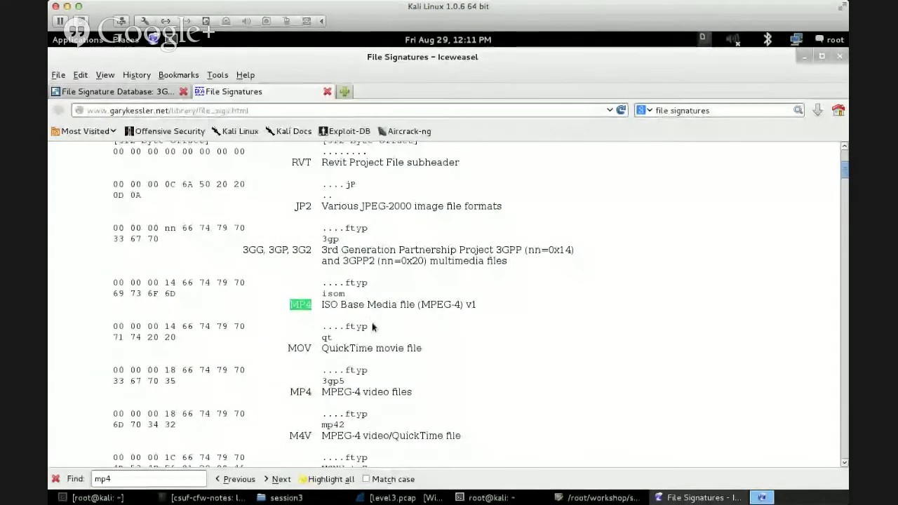
click(194, 281)
drag(194, 281, 165, 282)
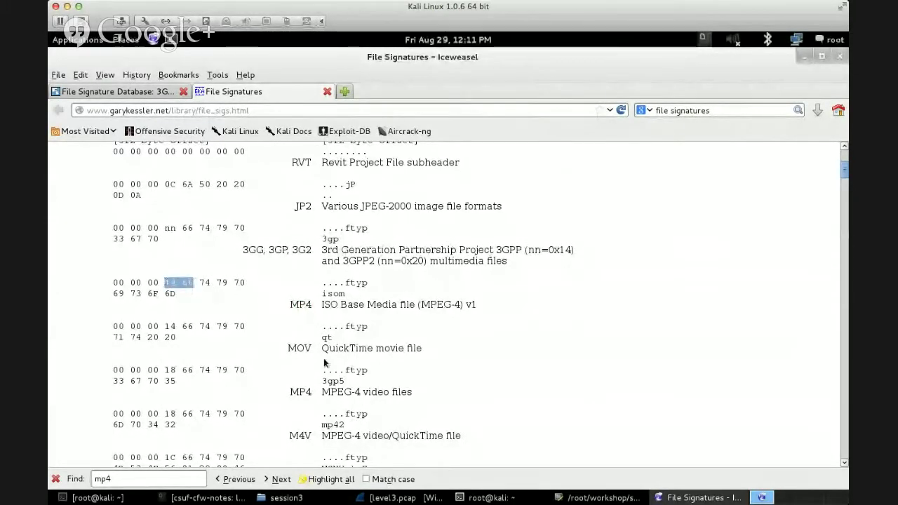
click(112, 91)
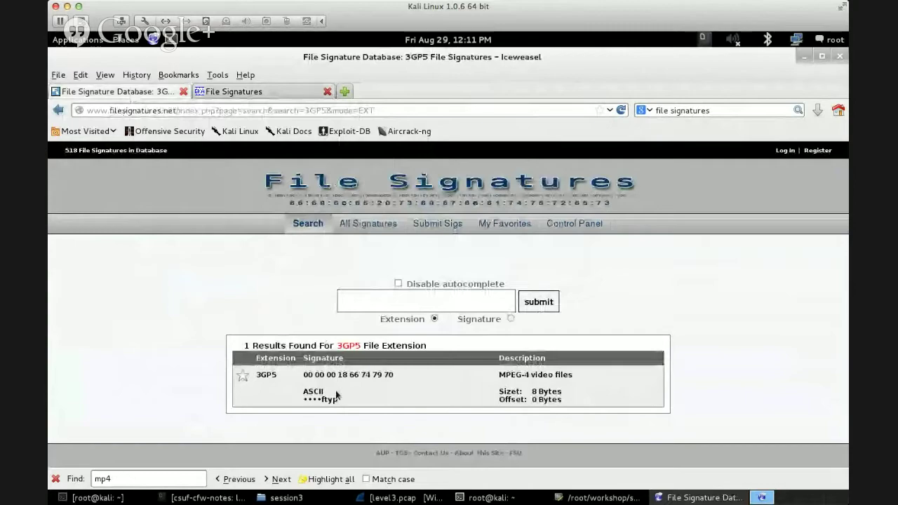
click(262, 92)
click(193, 301)
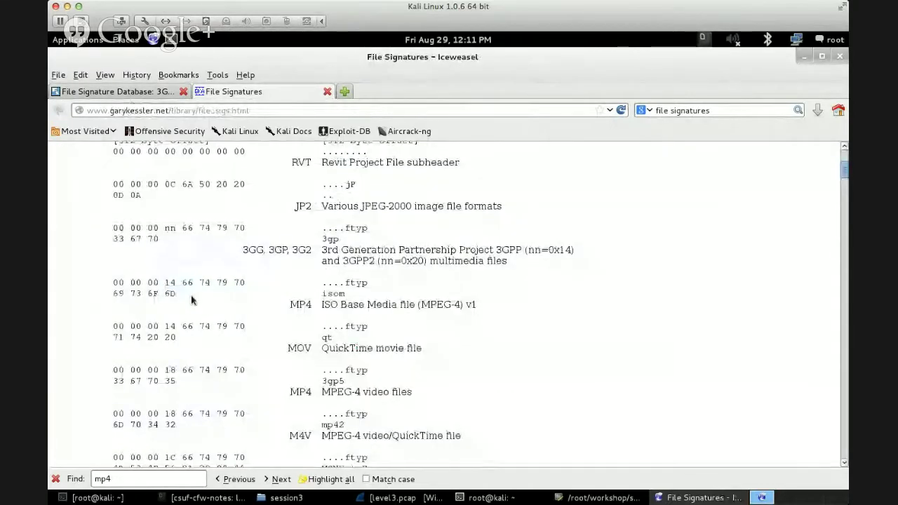
drag(200, 282, 165, 282)
click(285, 315)
double_click(295, 308)
click(501, 321)
Find the next "mp4" match in the File Signatures table and examine the 3gp5 MPEG-4 video entry against the entries above it.
key(ctrl+f)
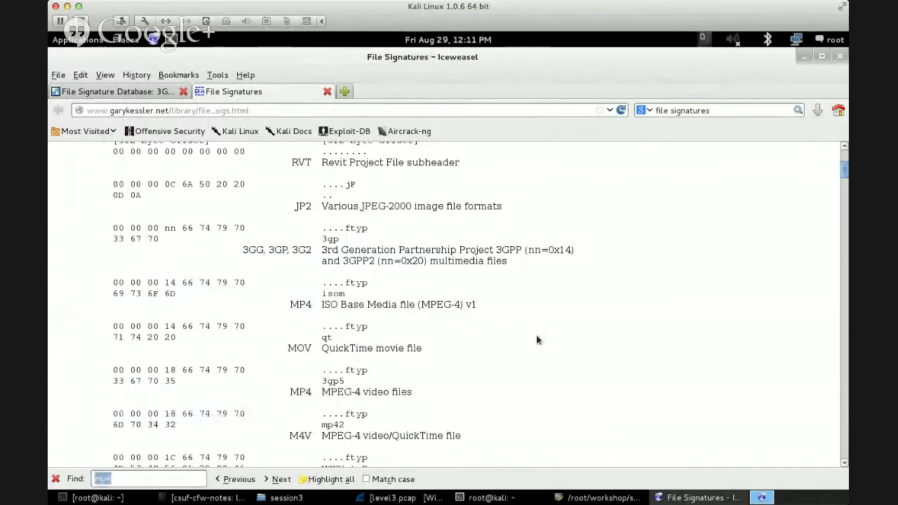
key(Return)
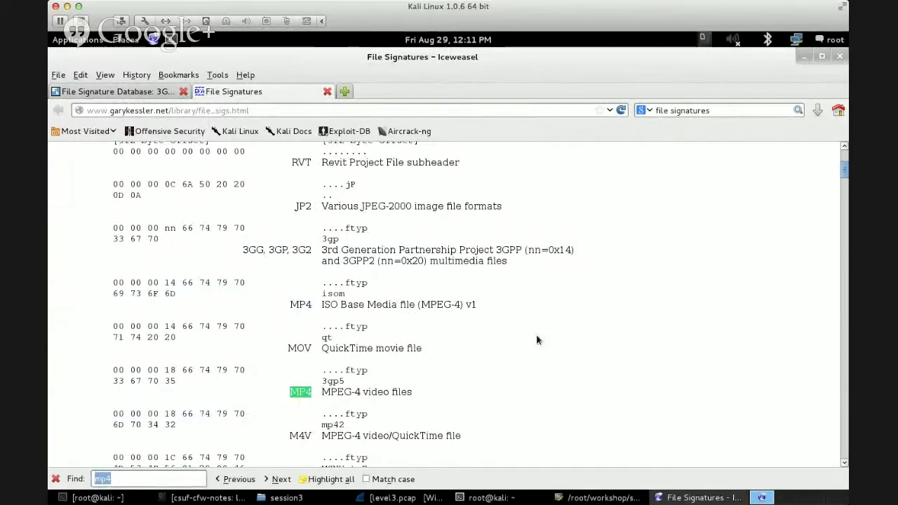
drag(414, 399, 115, 372)
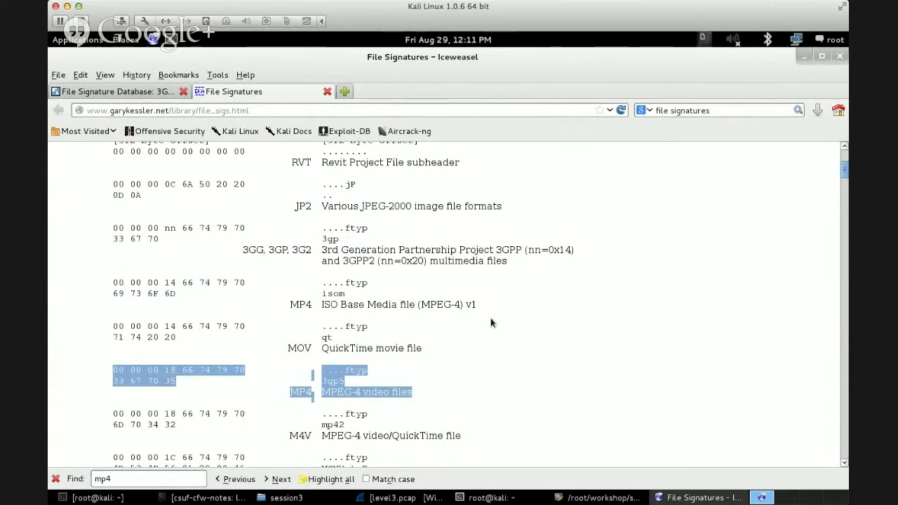
drag(482, 304, 322, 246)
click(435, 321)
Advance through the "mp4" matches to the MSNVmp42 MPEG-4 video entry and examine its ASCII signature.
key(ctrl+f)
key(Return)
key(Return)
key(Return)
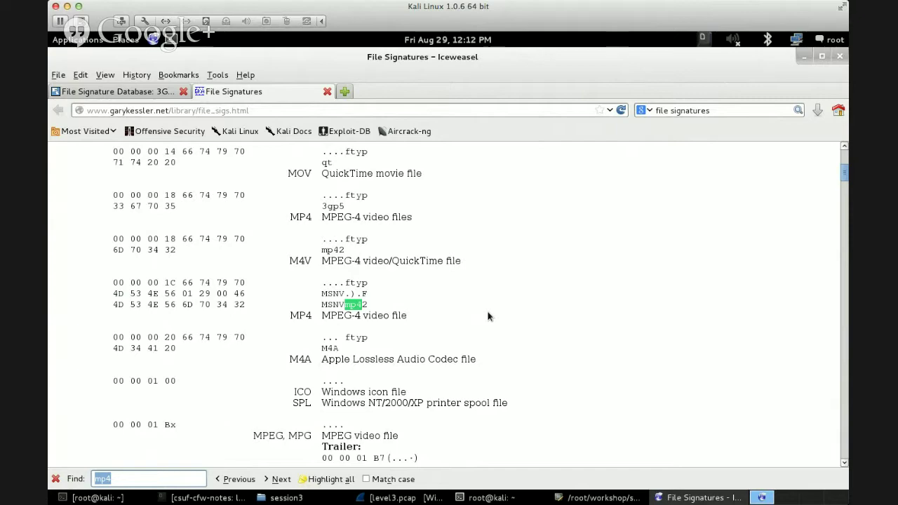
click(342, 310)
drag(362, 305, 320, 300)
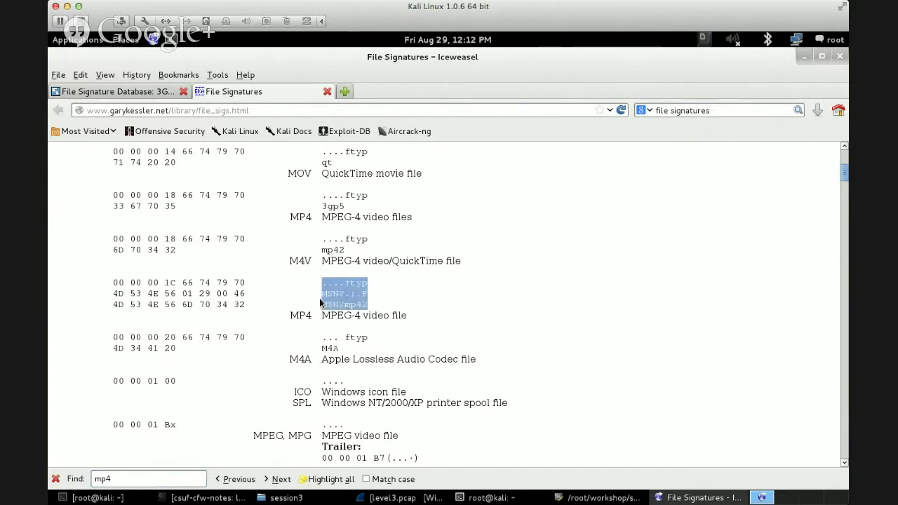
click(447, 301)
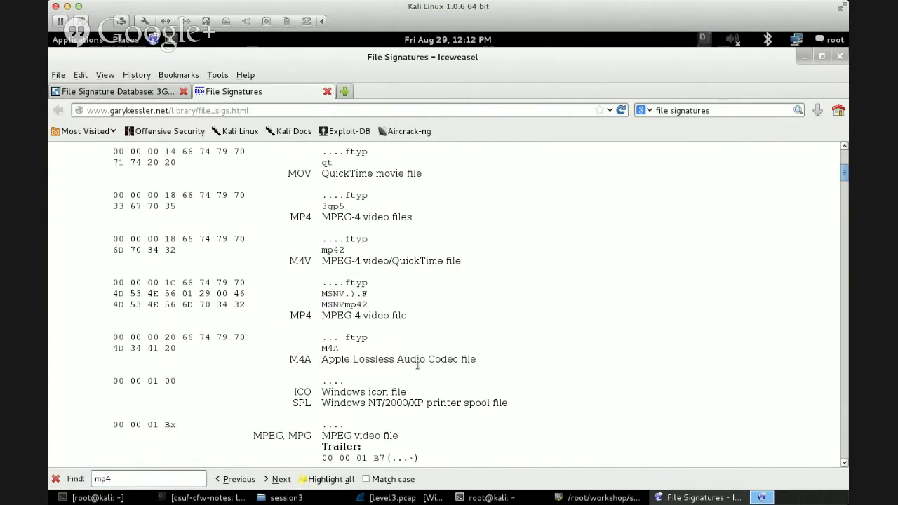
Advance through the remaining "mp4" matches to the ftypisom ISO Base Media entry and return to the start of the page.
click(282, 480)
click(283, 481)
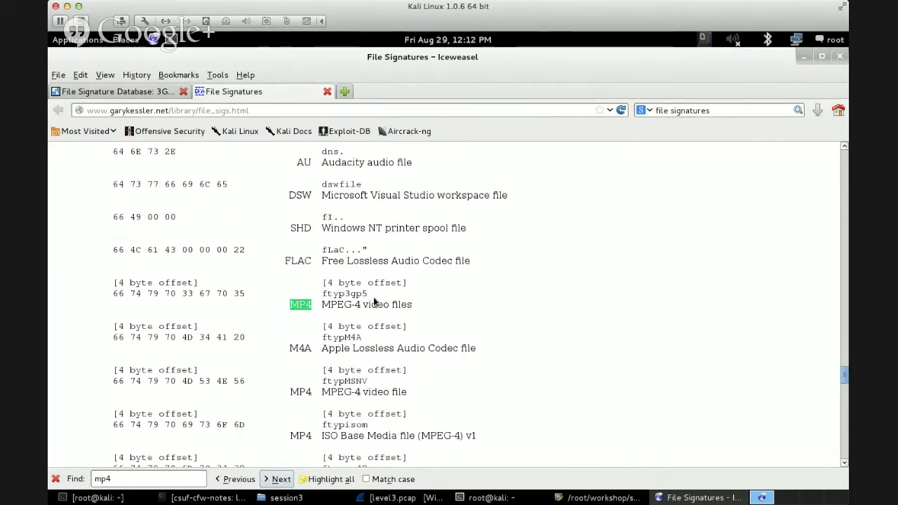
click(267, 481)
click(267, 482)
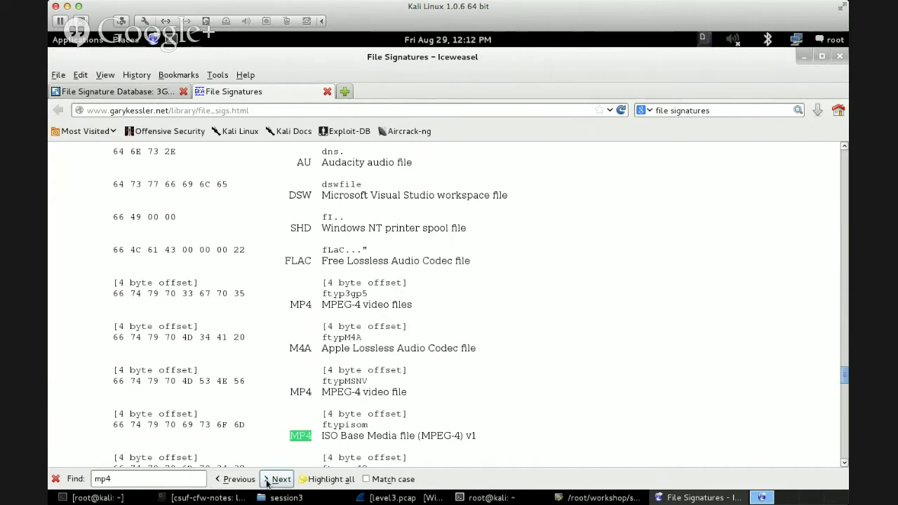
click(537, 381)
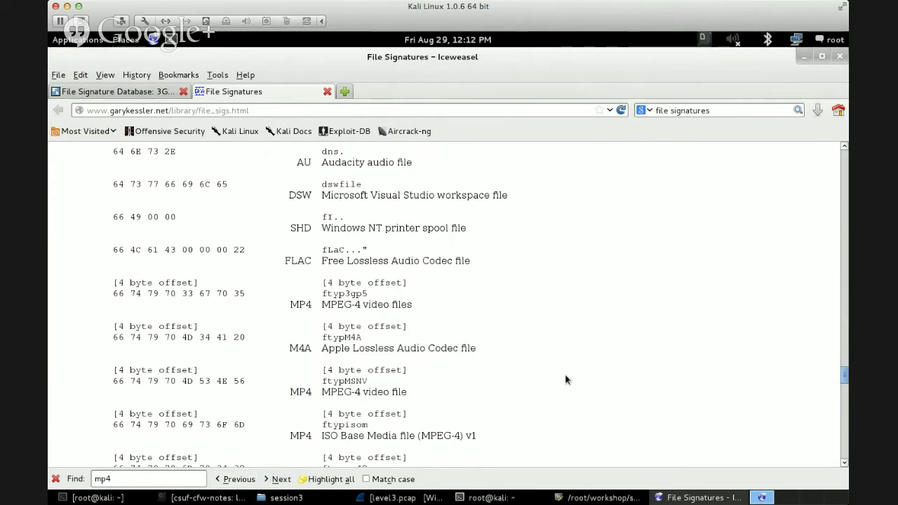
key(Home)
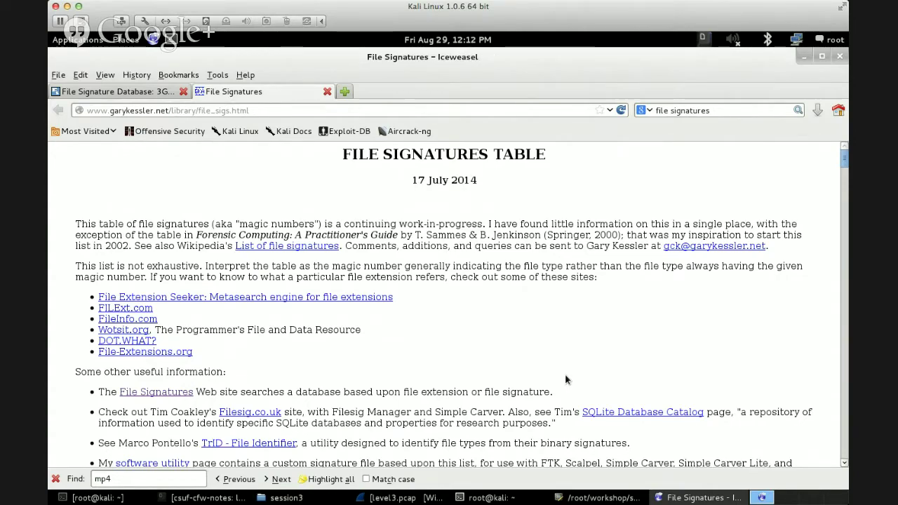
Switch to level4.bin in the Bless hex editor and place the cursor within the "ftyp" text before "isom".
key(ctrl+Tab)
key(ctrl+Tab)
key(ctrl+Tab)
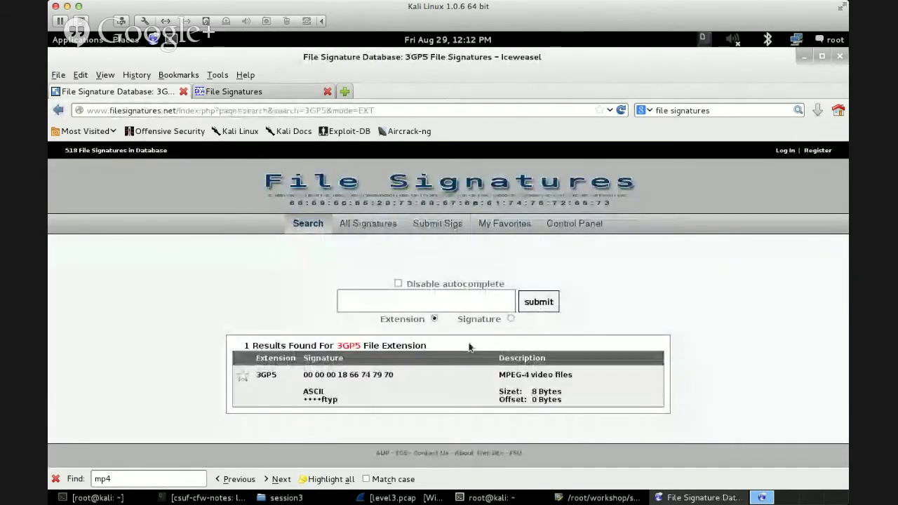
click(604, 498)
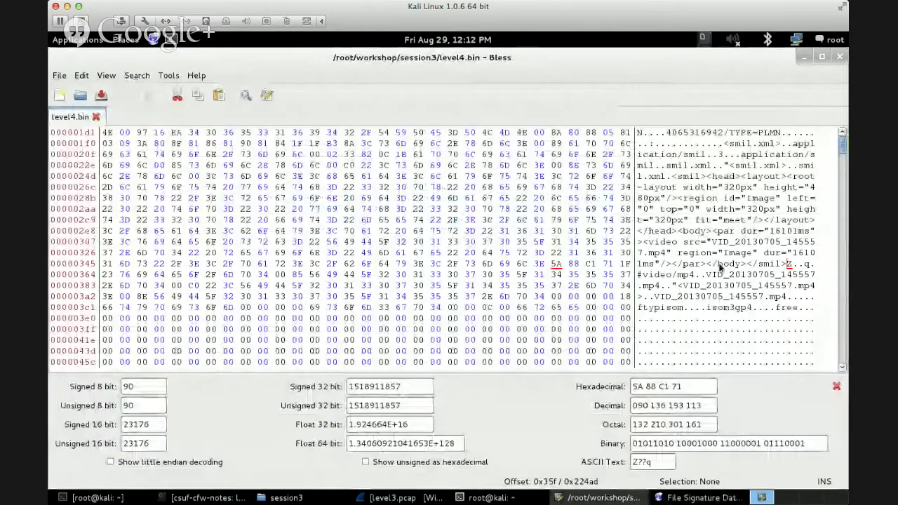
click(657, 309)
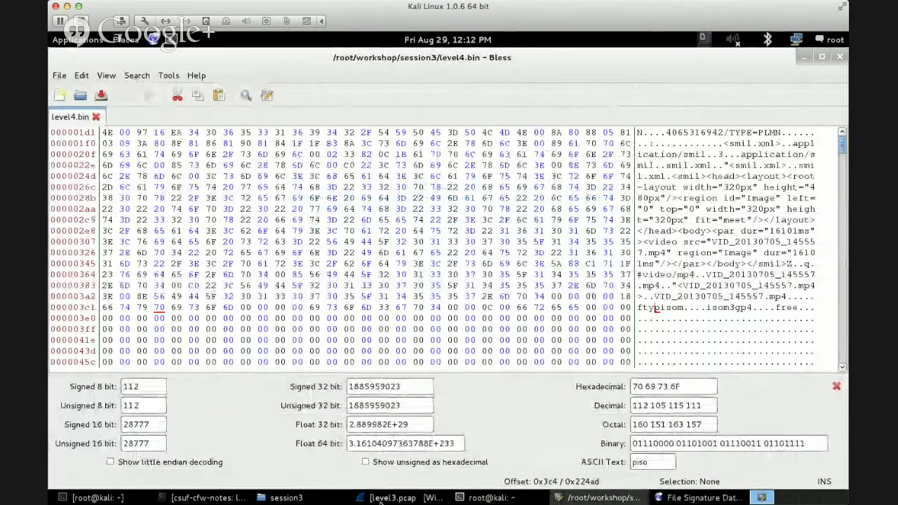
Switch back to the File Signature Database in Iceweasel and search for "ftyp" by extension and by signature.
key(alt+Tab)
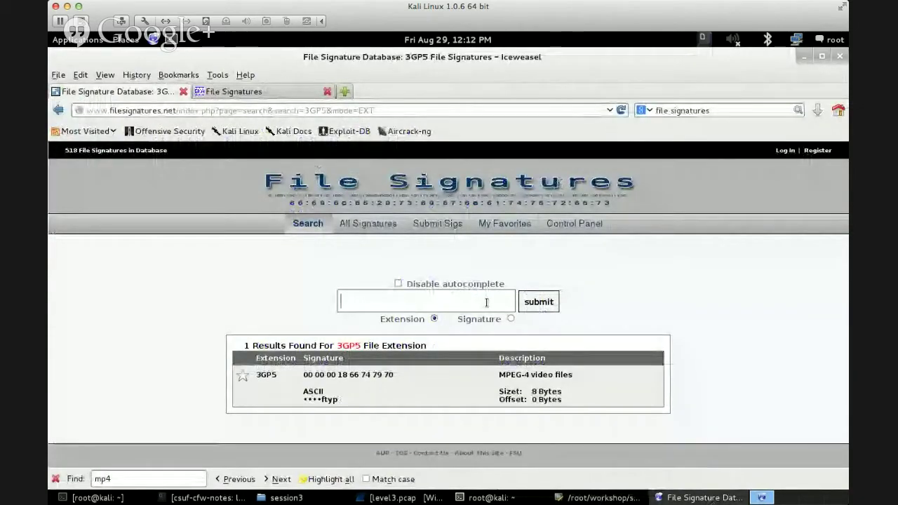
text(ftyp)
key(Return)
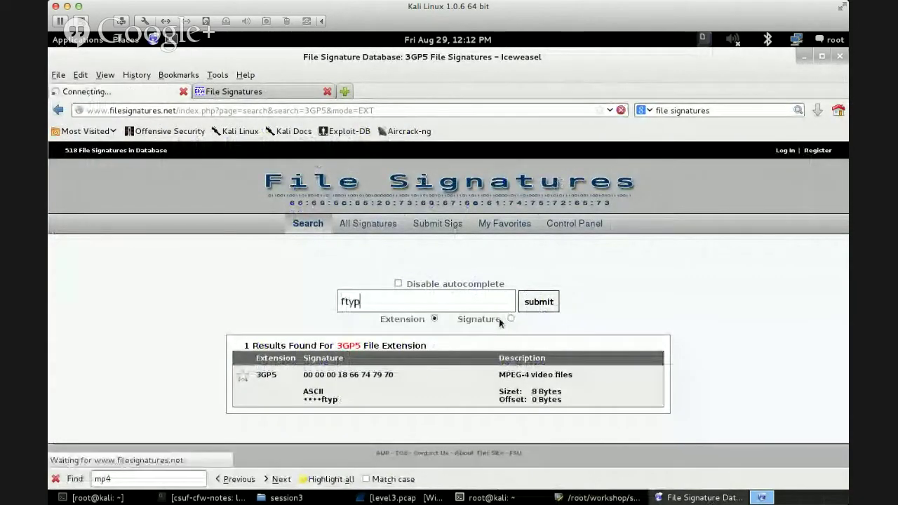
click(511, 318)
click(495, 306)
text(ftyp)
key(Return)
click(551, 305)
Find "ftyp" in the File Signatures table page and cycle through all of its matches.
key(ctrl+Tab)
key(ctrl+f)
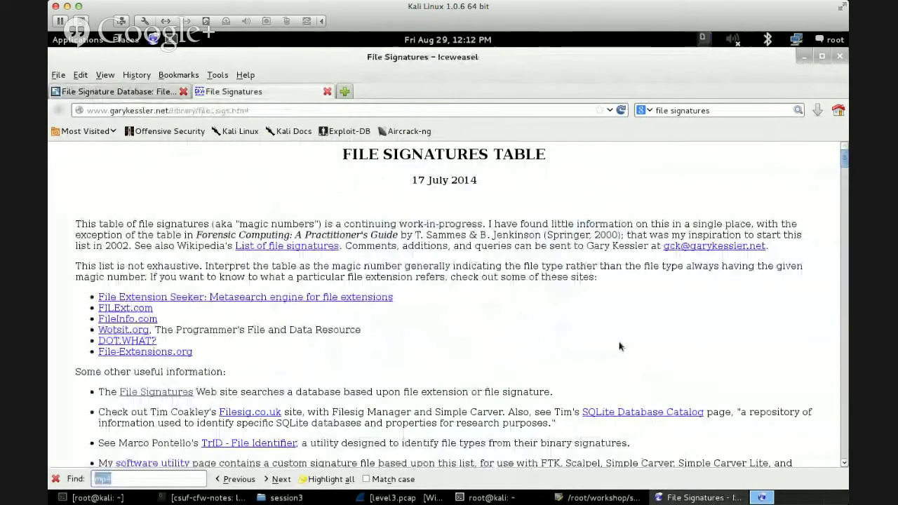
text(ftyp)
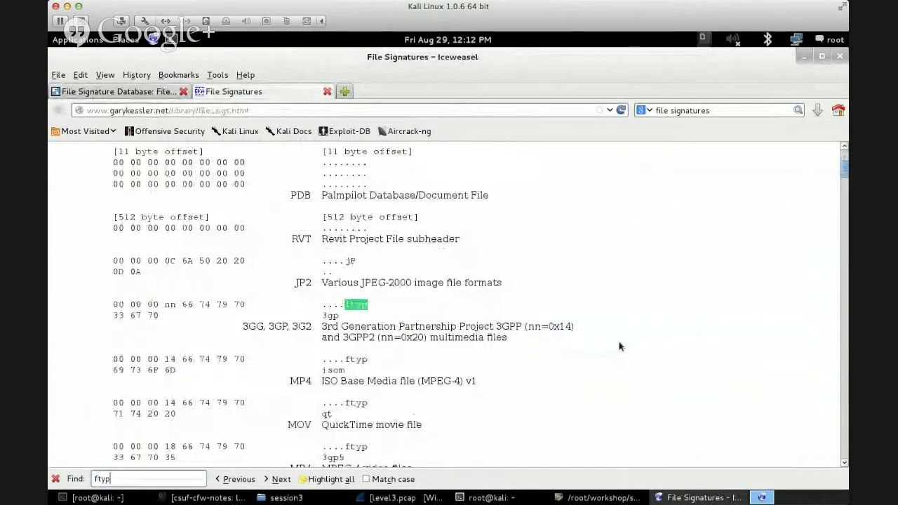
key(Return)
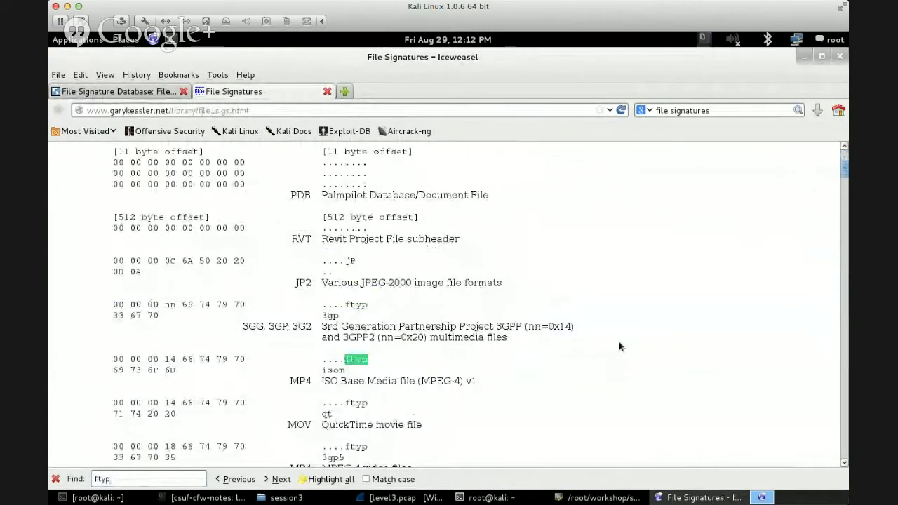
key(Return)
key(Return)
key(Return)
key(Return)
key(Return)
key(Return)
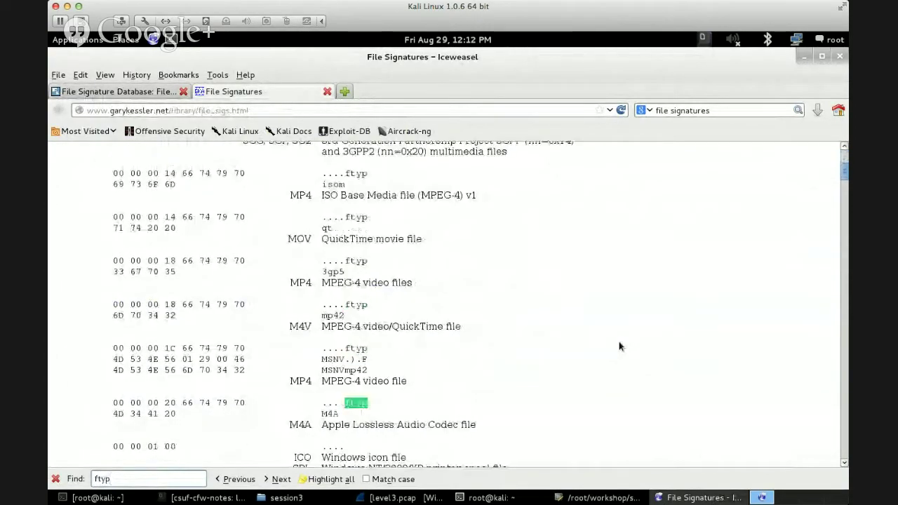
key(Return)
key(Return)
key(Return)
key(Return)
key(Return)
key(Return)
key(Return)
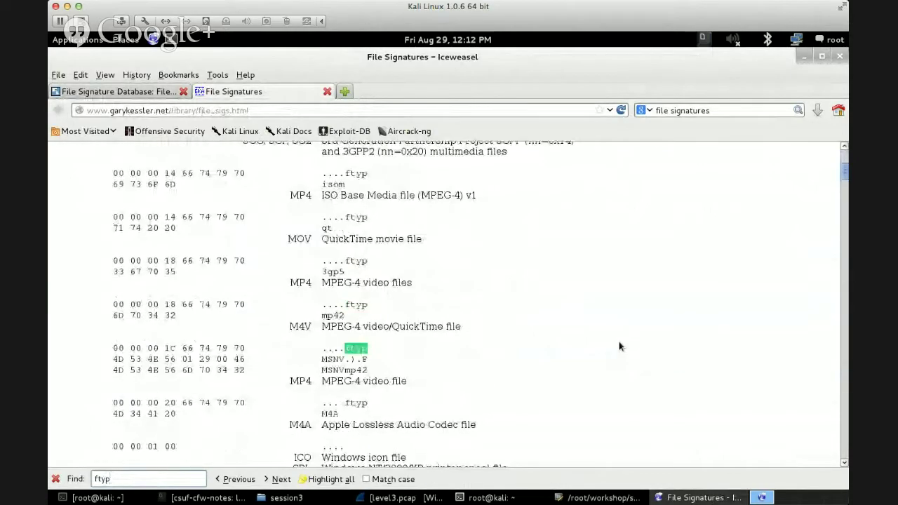
key(Return)
key(Return)
key(Return)
key(Return)
key(Return)
key(Return)
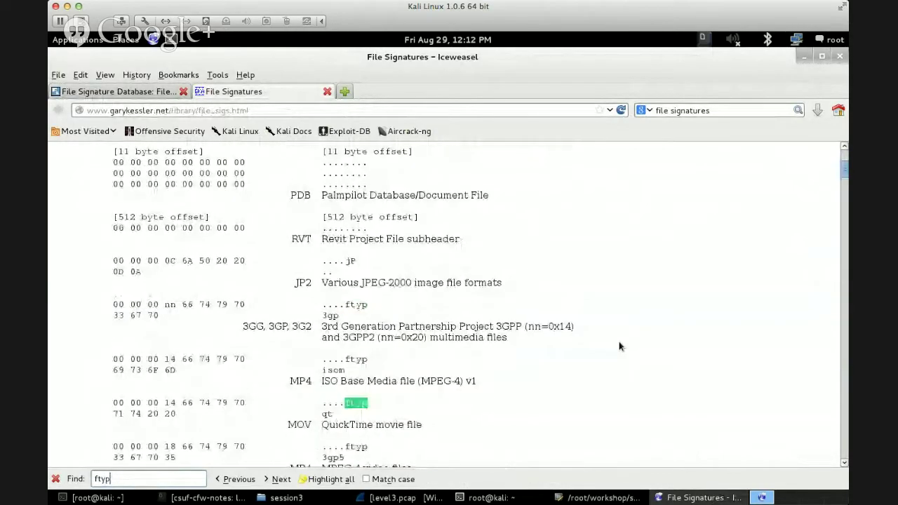
key(Return)
Return to the File Signature Database and search for "mpeg" by signature and by extension.
key(ctrl+Page_Up)
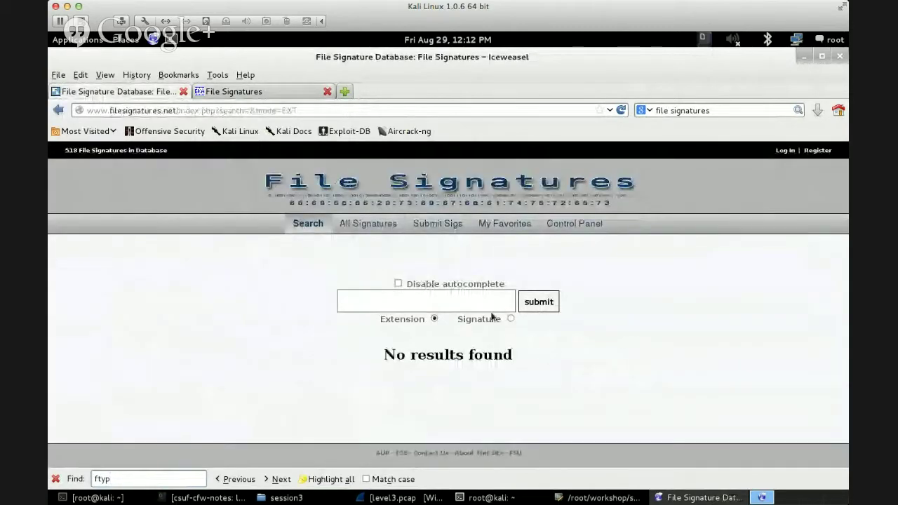
text(mpeg)
key(Return)
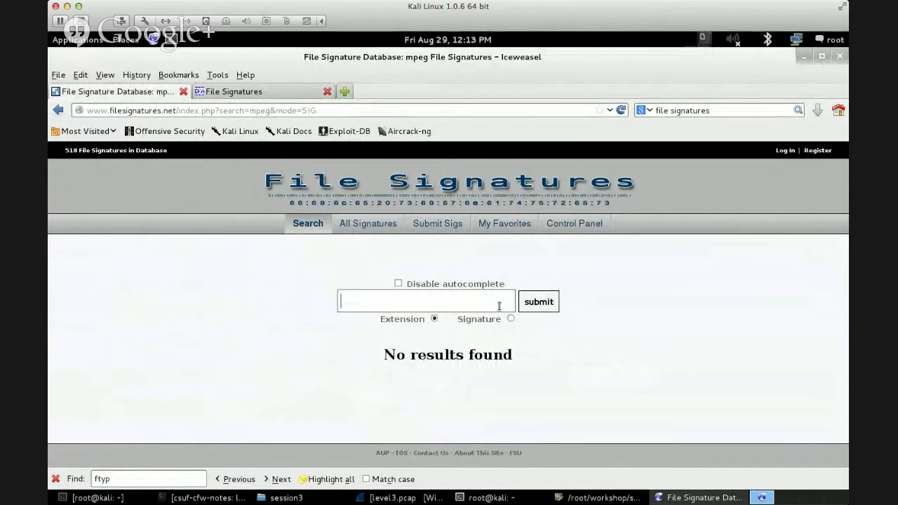
text(mpeg)
key(Return)
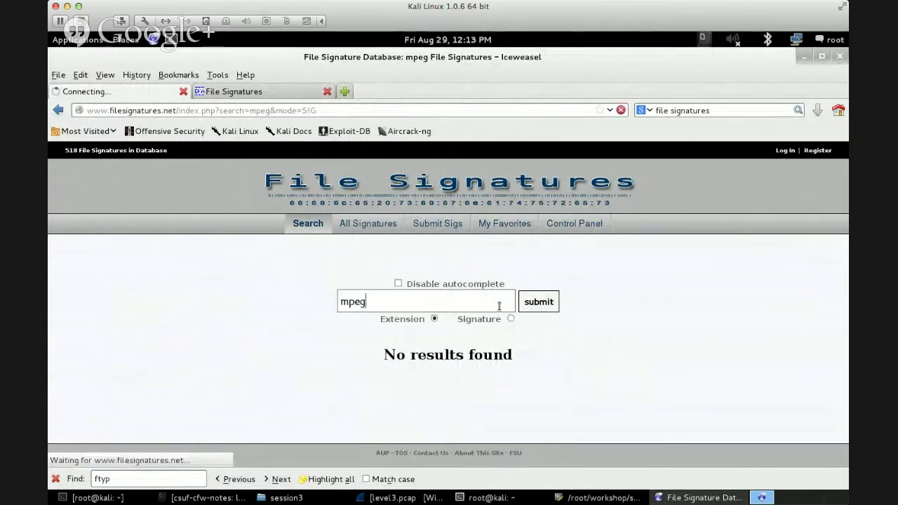
Search the File Signature Database for "mp4" by extension and by signature, and for "mpeg-4" by signature.
text(mp4)
key(Return)
click(510, 319)
text(mp4)
key(Return)
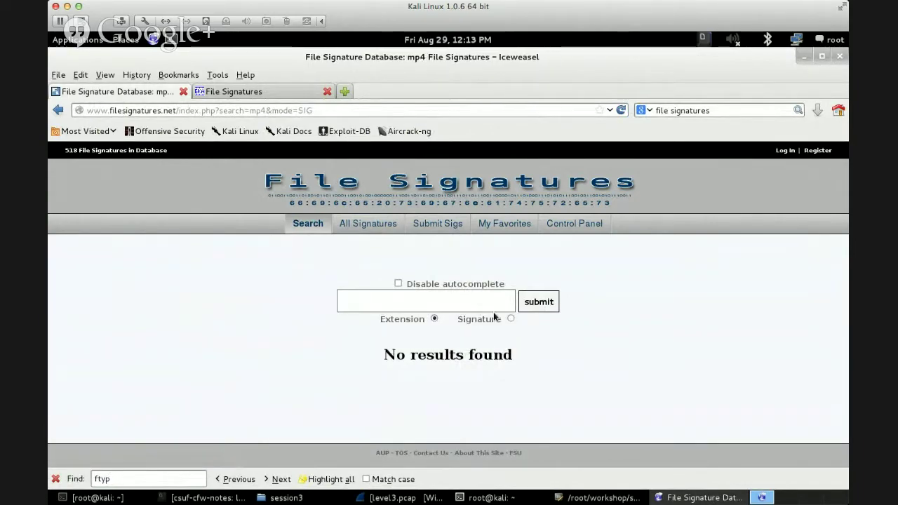
click(511, 320)
text(mpeg-4)
key(Return)
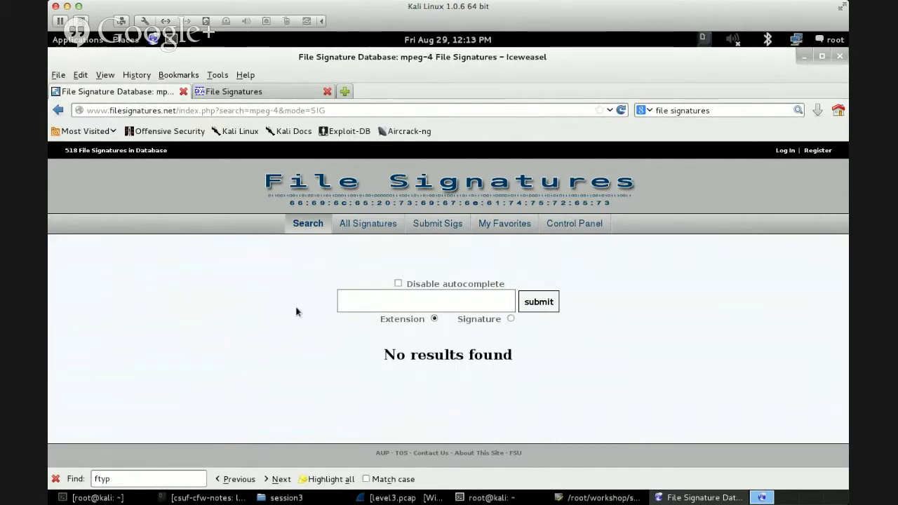
Open the list of all signatures, find "mpeg" on the page, and highlight the 3GP5 entry's signature bytes.
click(344, 226)
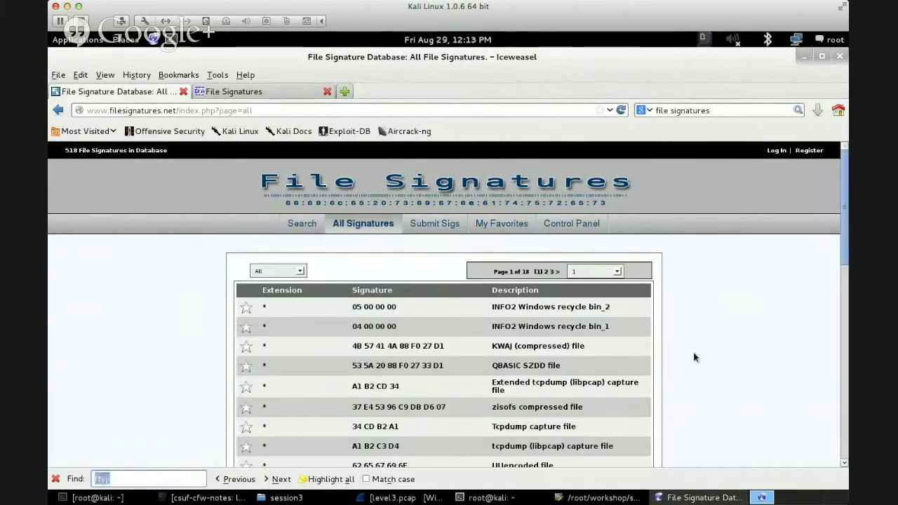
text(mpeg)
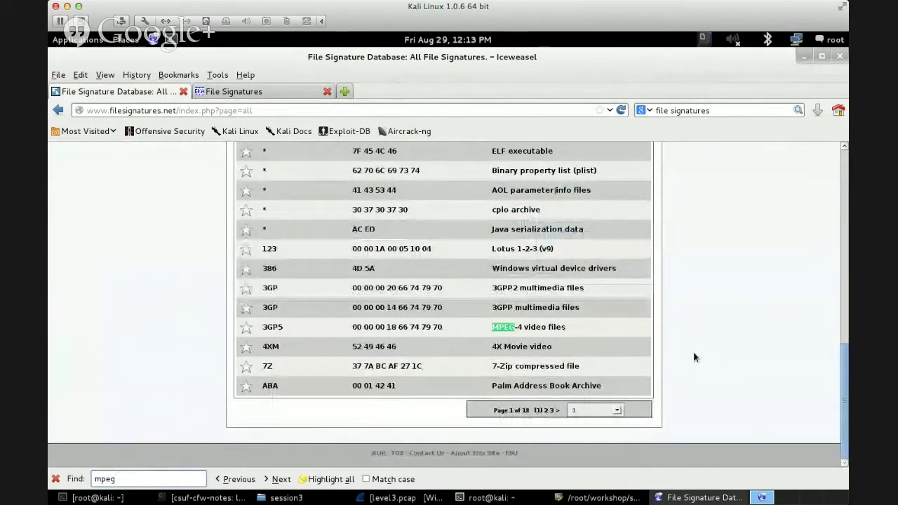
click(446, 332)
triple_click(353, 332)
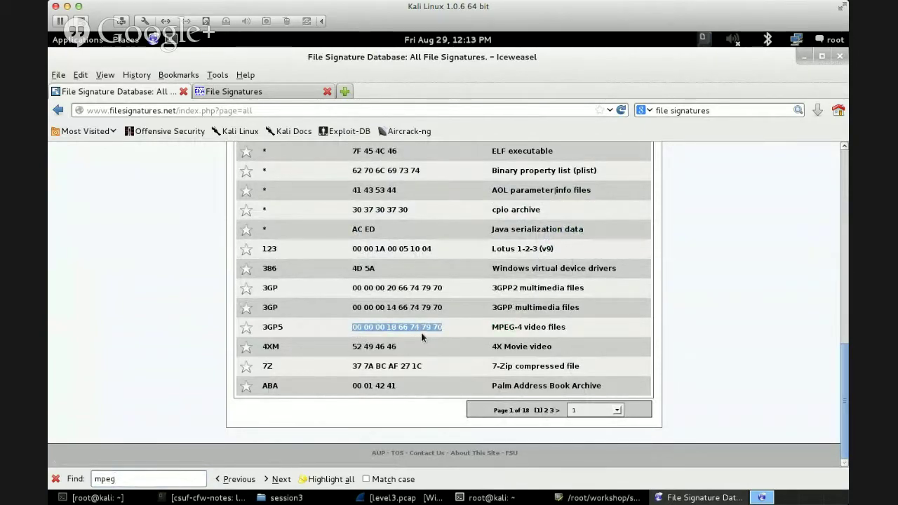
click(447, 334)
click(282, 110)
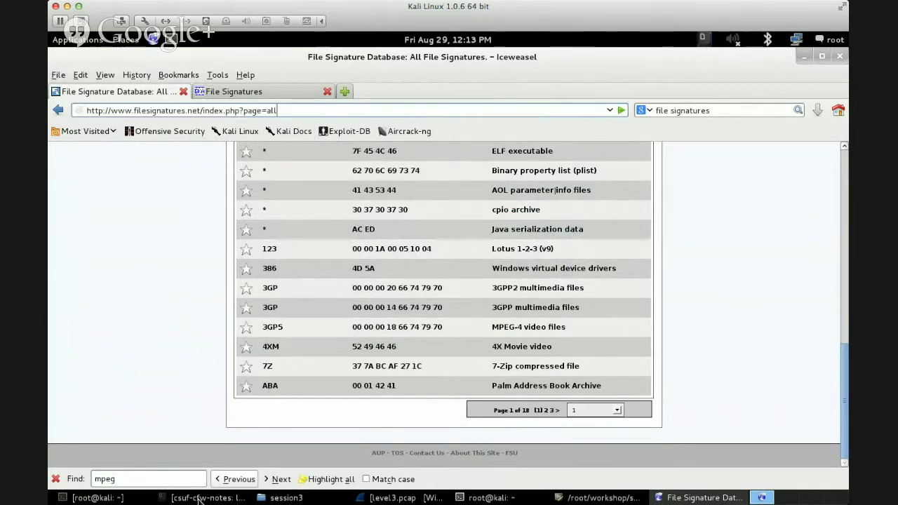
click(196, 497)
text(----)
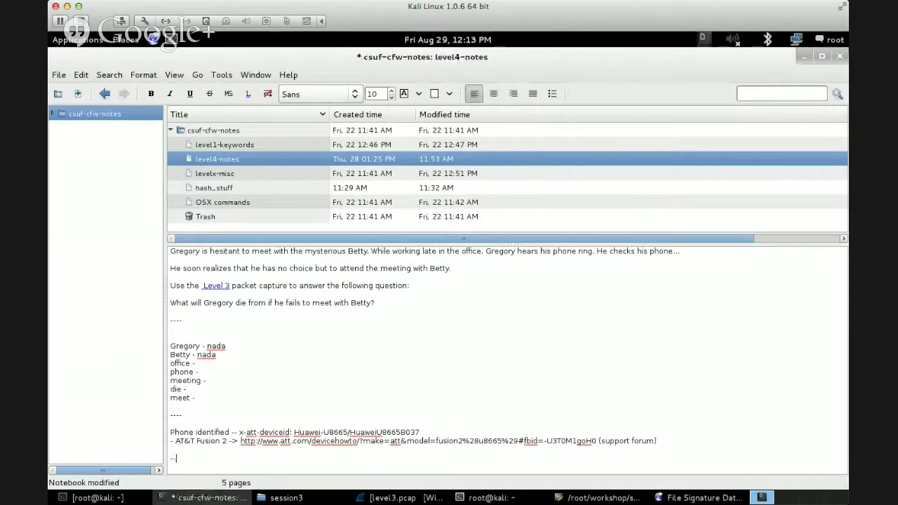
key(Return)
key(Return)
text(filge)
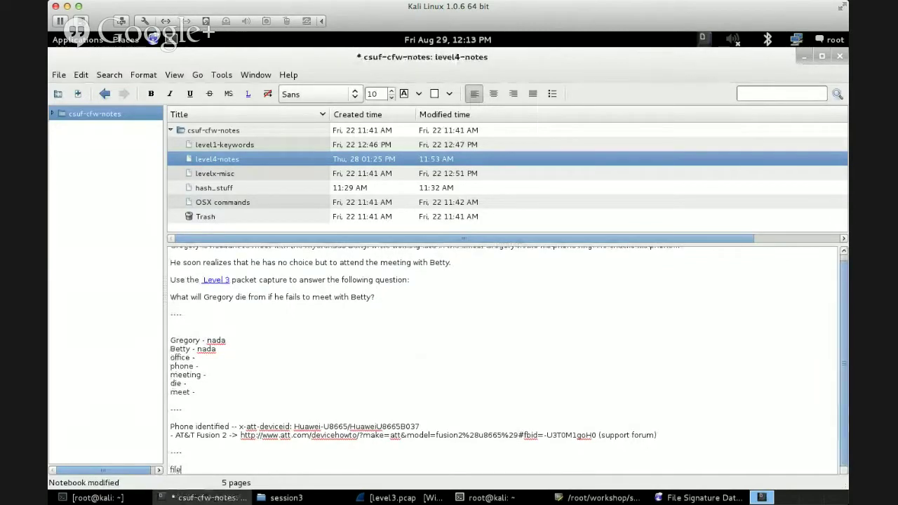
text( signature:)
text(http://www.filesignatures.net/index.php?page=all)
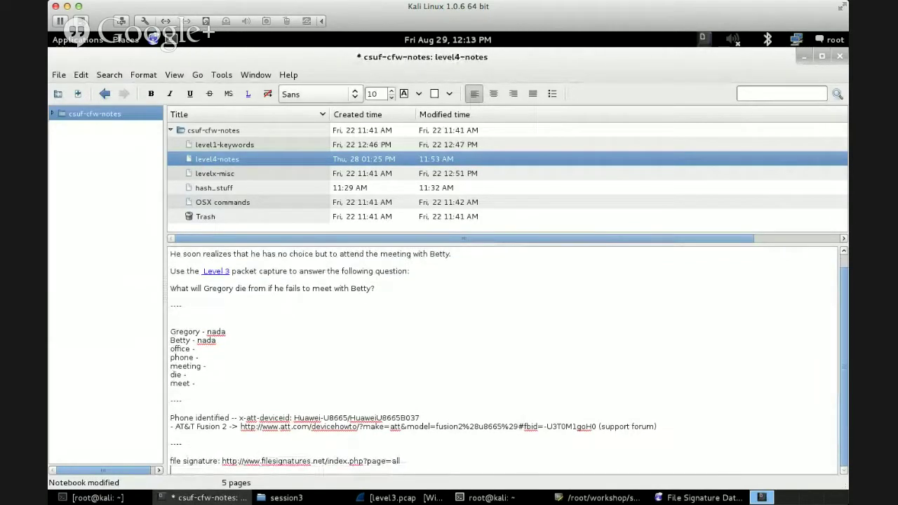
key(Return)
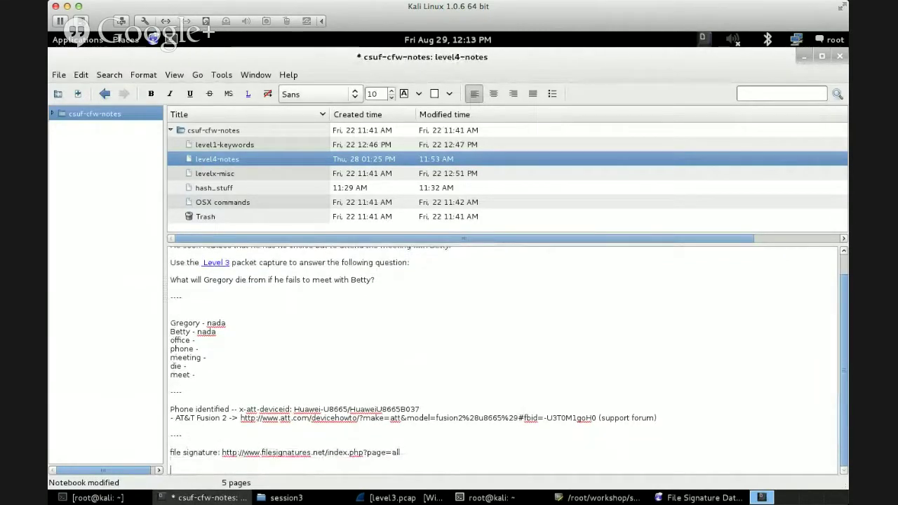
Copy the 3GP5 MPEG-4 video files row from the signature list into level4-notes below the URL and save the notebook.
click(683, 497)
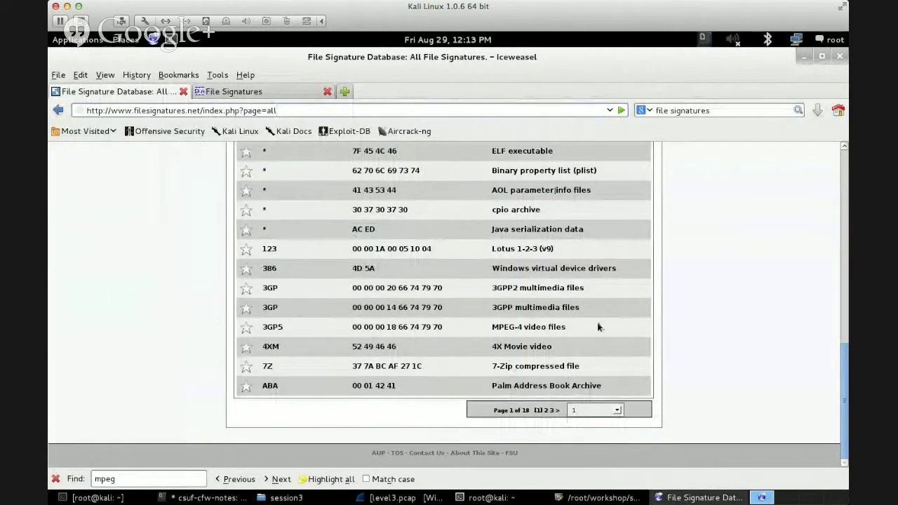
drag(588, 330, 256, 330)
key(ctrl+c)
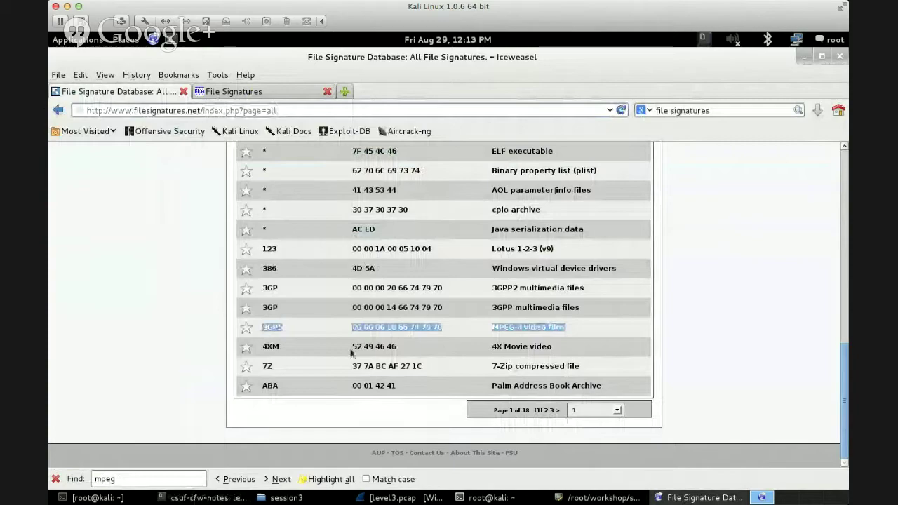
key(alt+Tab)
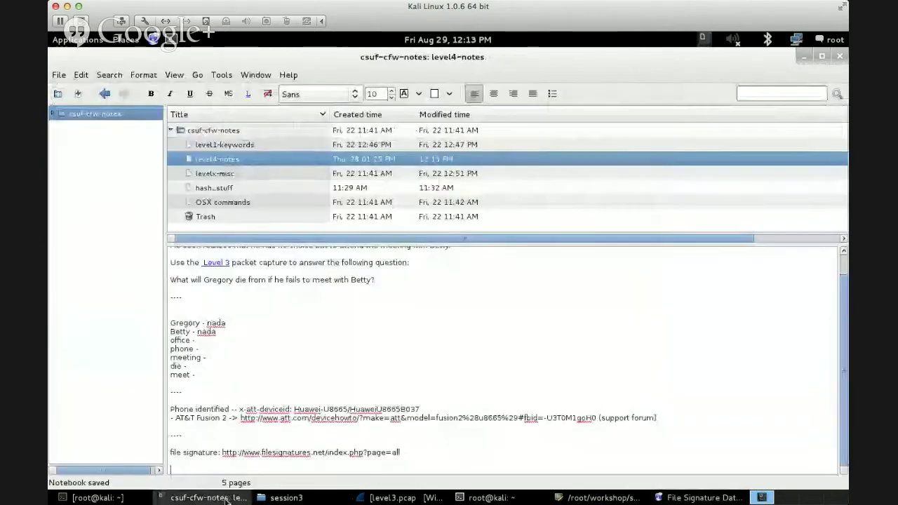
key(ctrl+v)
key(Return)
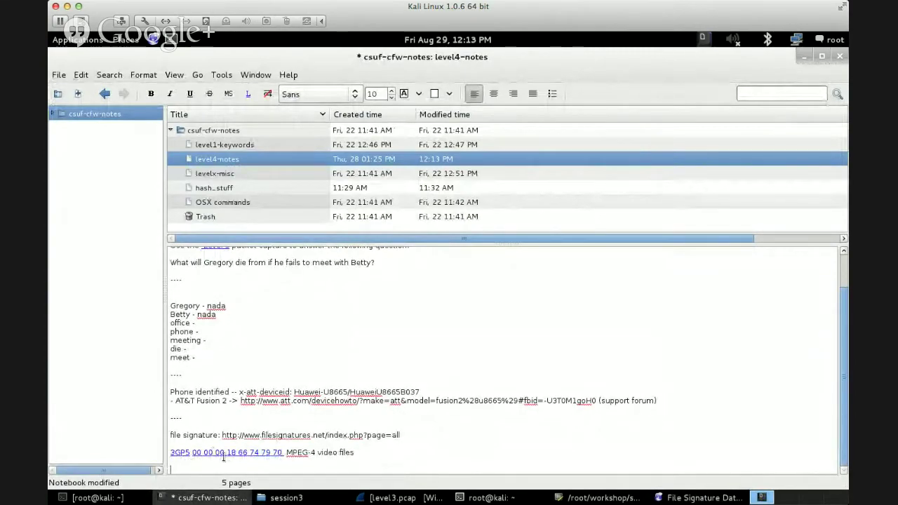
key(ctrl+s)
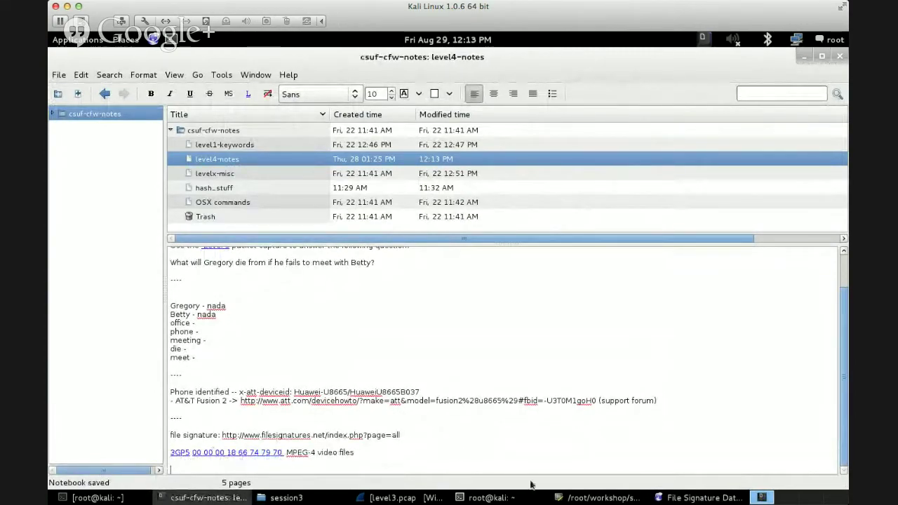
Switch to level4.bin in Bless, return to the start of the file, and search for the hexadecimal value 000000.
click(602, 498)
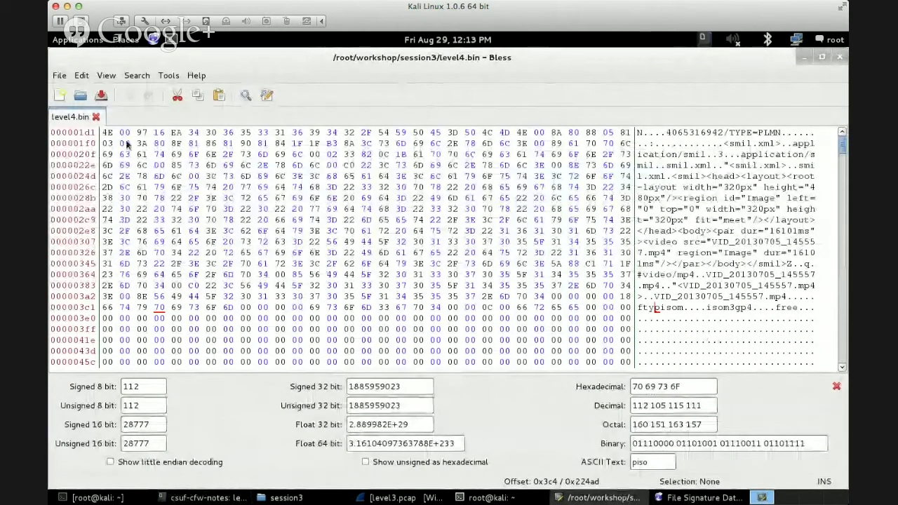
click(107, 133)
scroll(163, 252, up, 5)
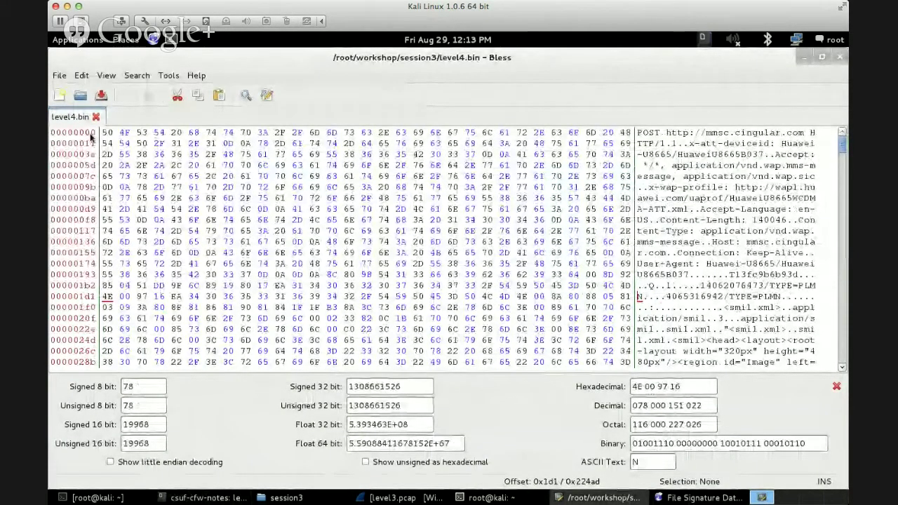
key(ctrl+Home)
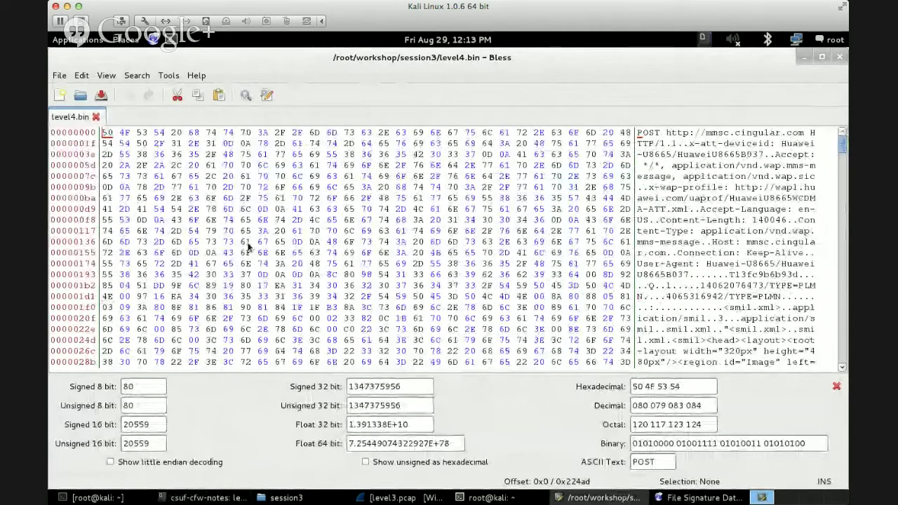
click(106, 75)
click(153, 90)
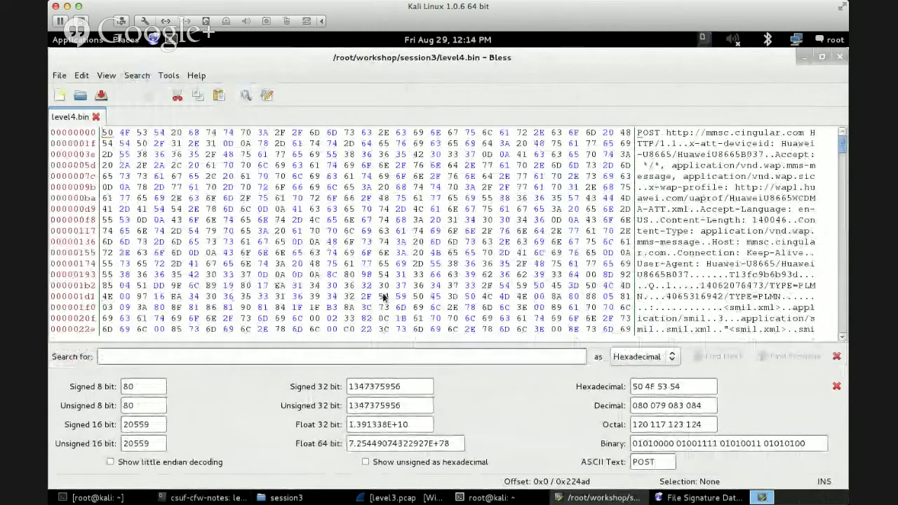
text(000000)
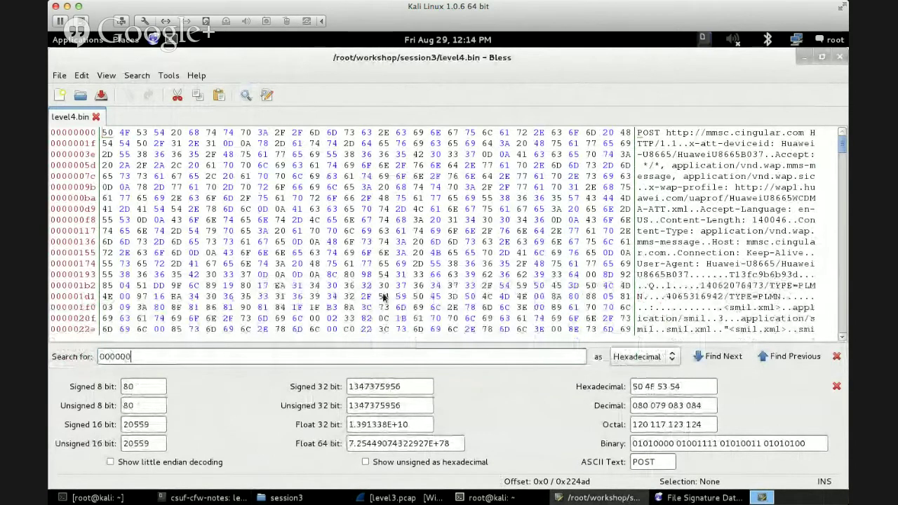
key(Return)
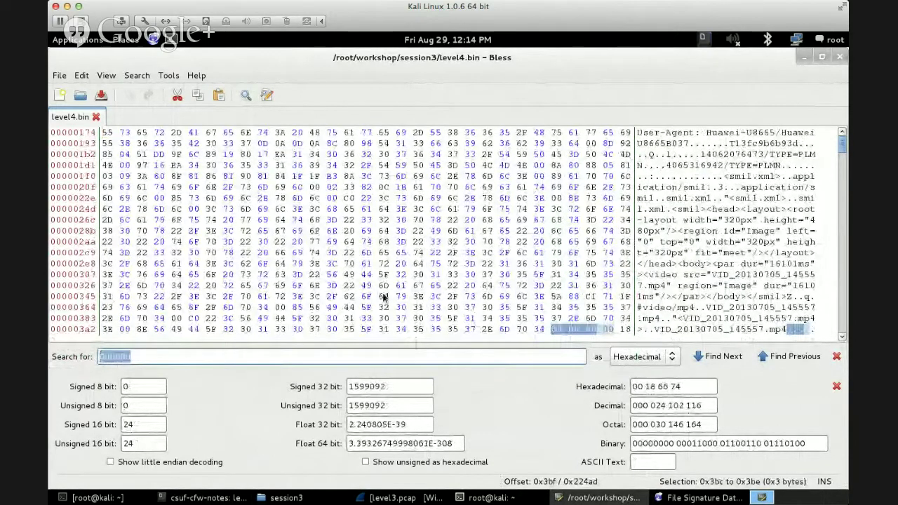
scroll(654, 325, down, 1)
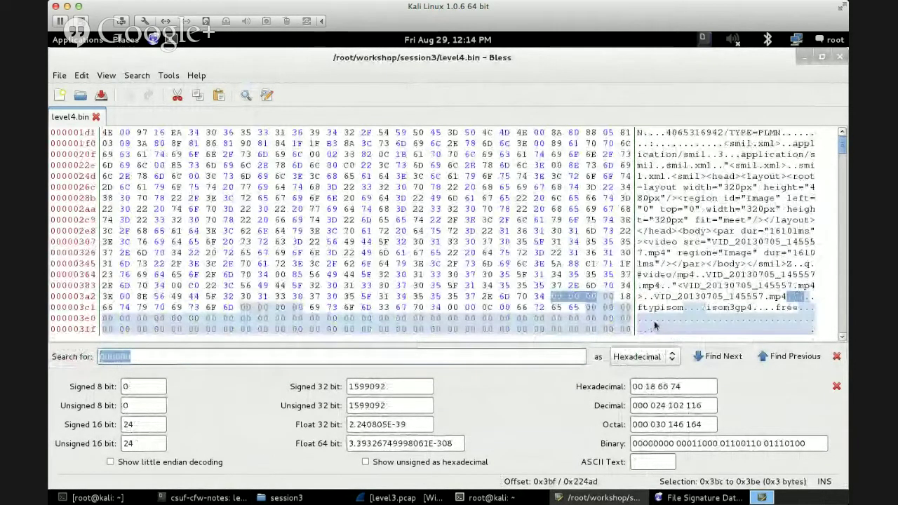
Inspect the 00 00 00 18 bytes ending row 3a2 and select the 66 74 79 70 bytes starting row 3c1.
click(561, 299)
click(574, 299)
click(592, 300)
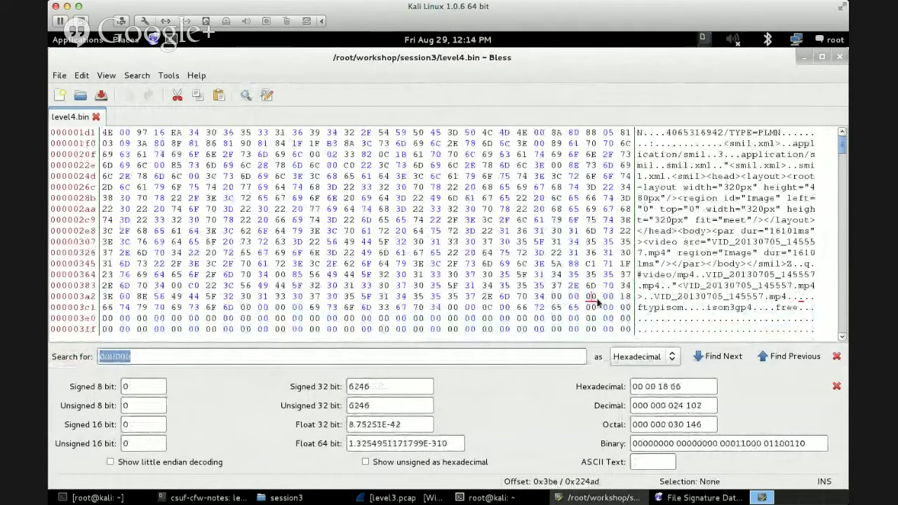
click(618, 301)
key(shift+Home)
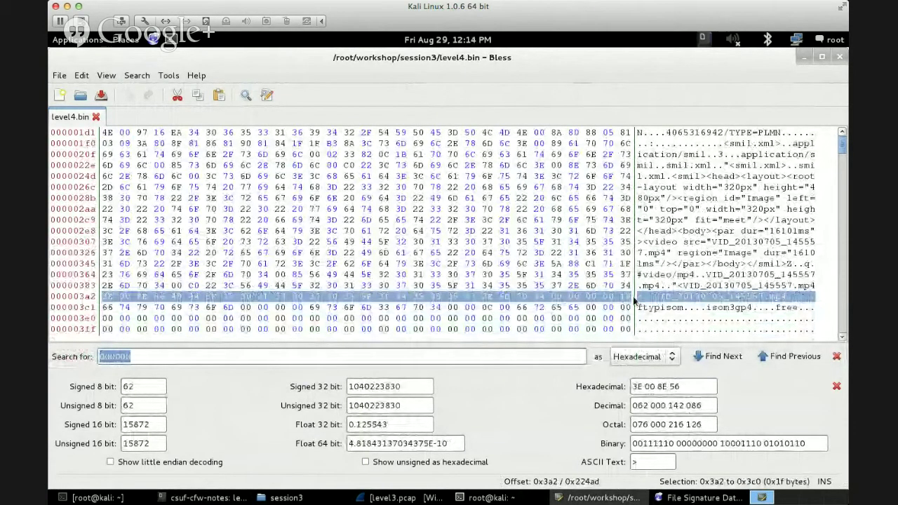
drag(107, 308, 167, 314)
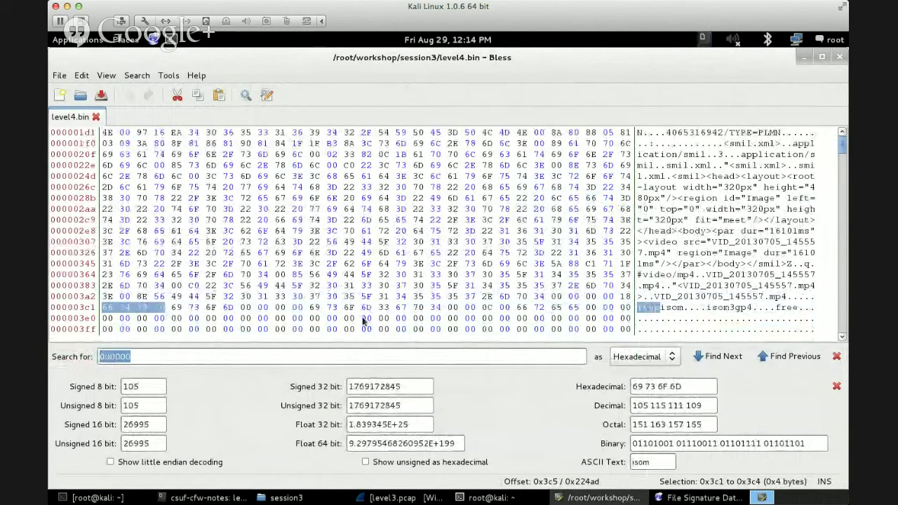
Copy "3GP5" from the signature list in Iceweasel and search the web for it in a new browser window.
click(702, 498)
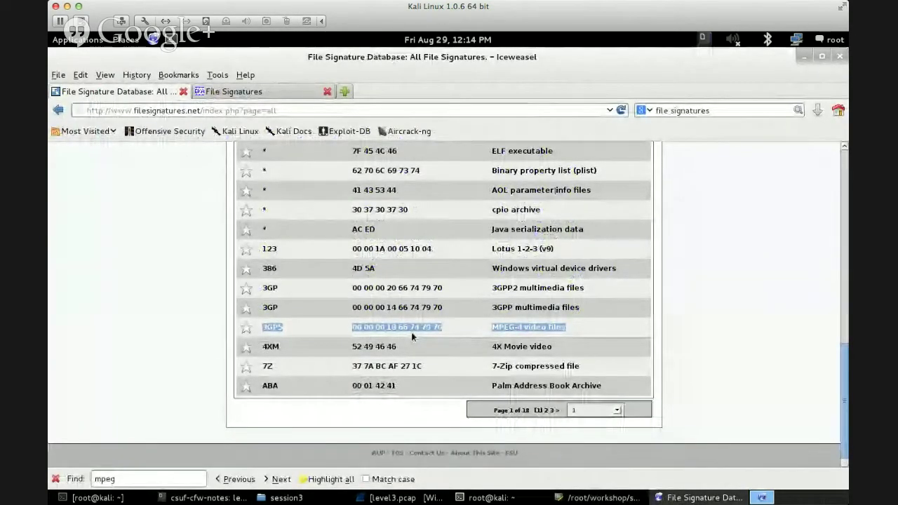
drag(309, 332, 261, 328)
key(ctrl+c)
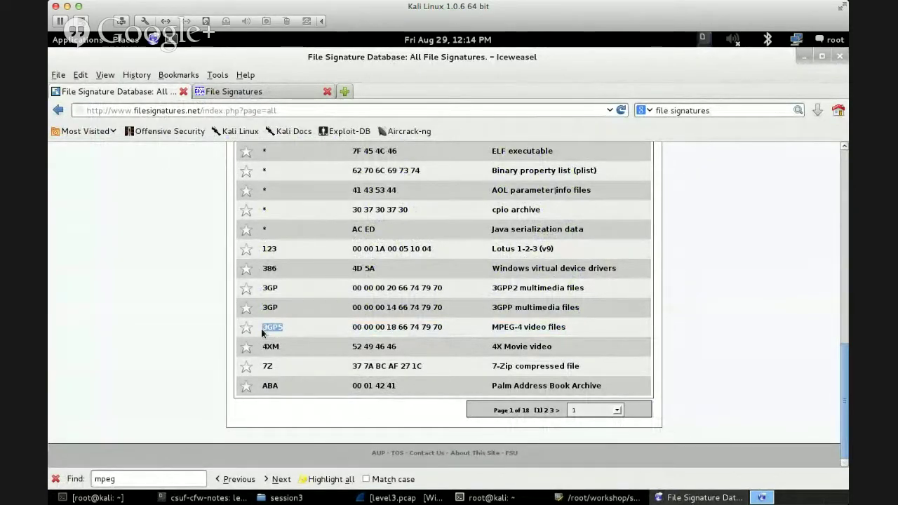
right_click(273, 331)
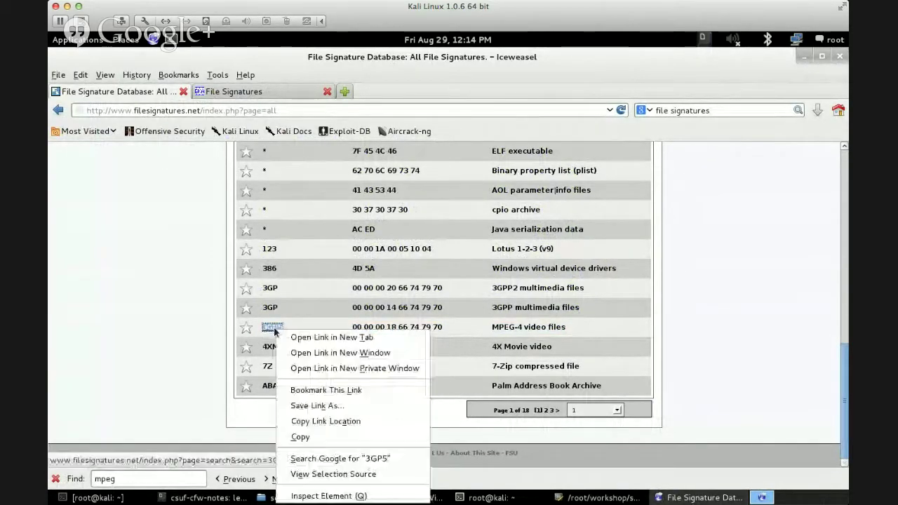
click(365, 432)
click(422, 498)
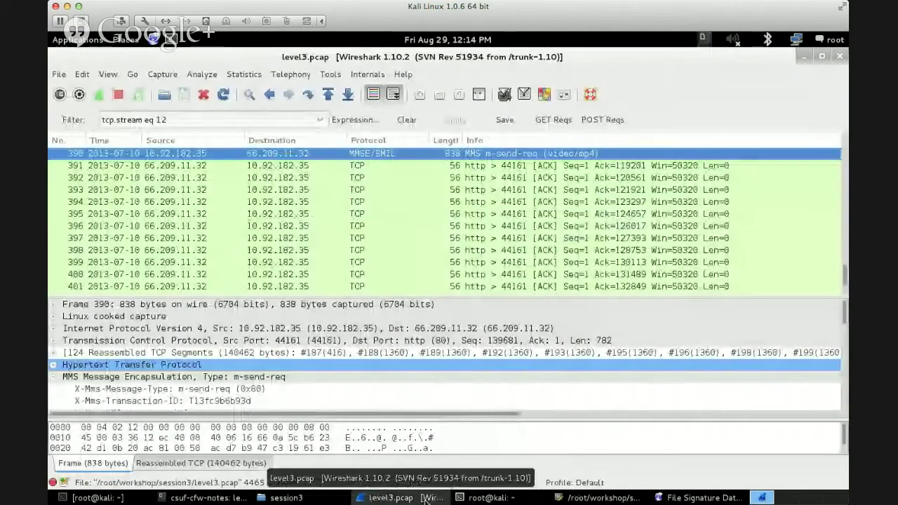
click(153, 39)
click(667, 110)
key(ctrl+v)
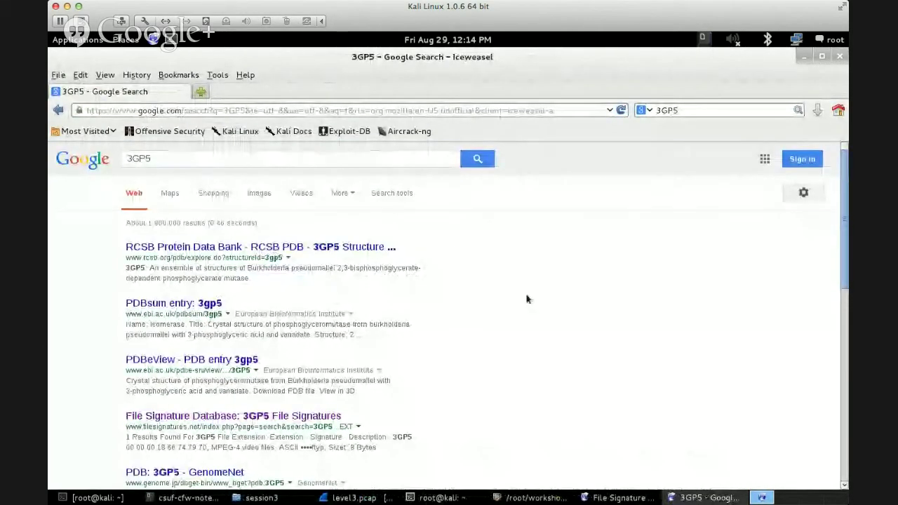
Refine the Google search to "3GP5 video" and look through the results.
click(274, 167)
text(vi)
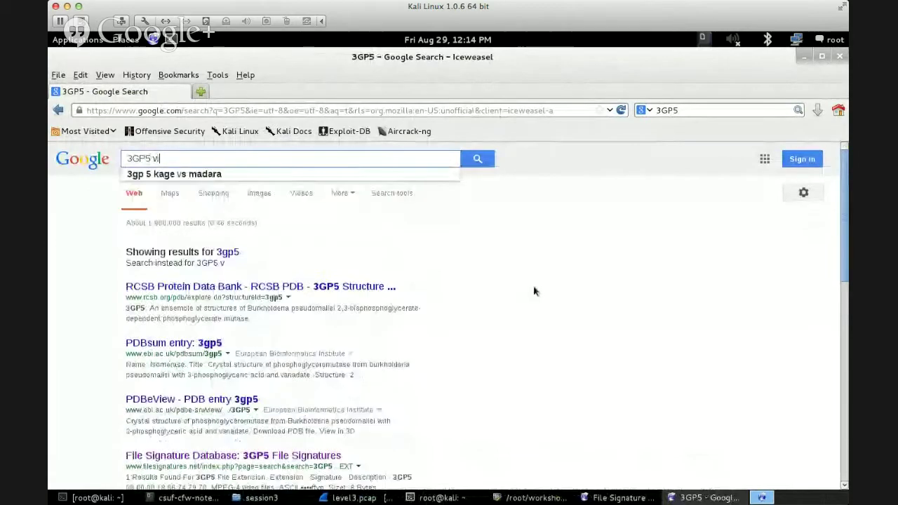
text(deo)
key(Return)
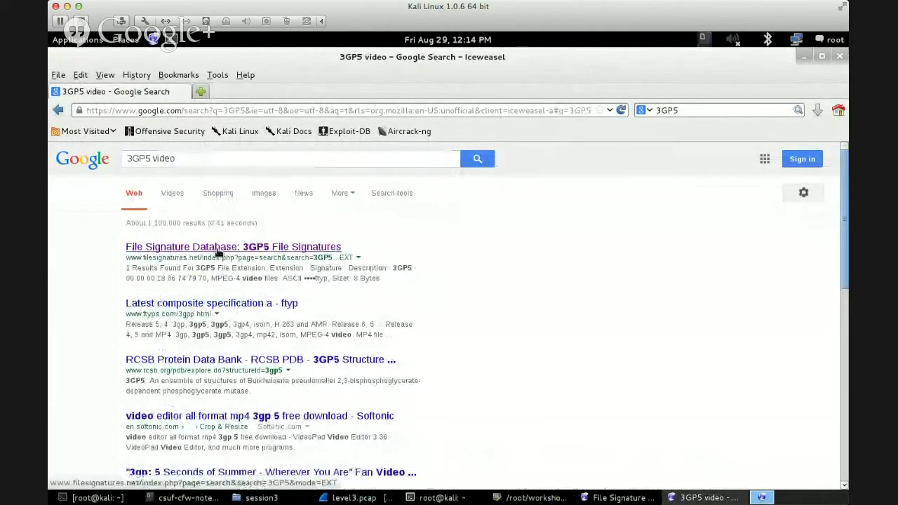
scroll(560, 276, down, 2)
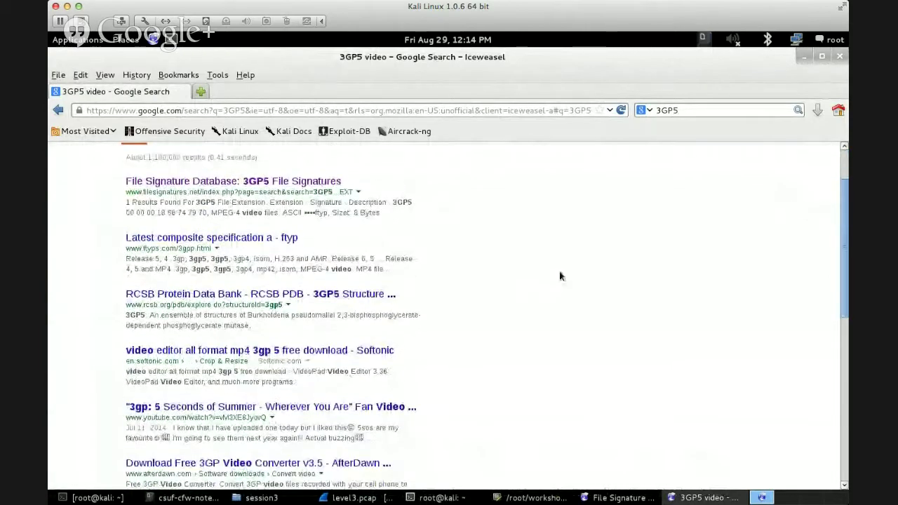
scroll(561, 277, down, 4)
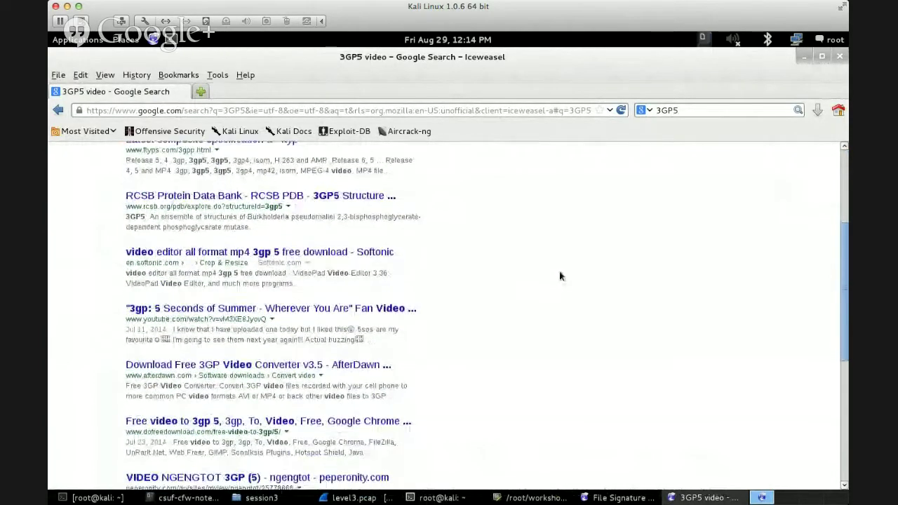
Change the Google search to "3GP video".
scroll(562, 276, up, 5)
scroll(210, 169, up, 1)
click(151, 158)
key(BackSpace)
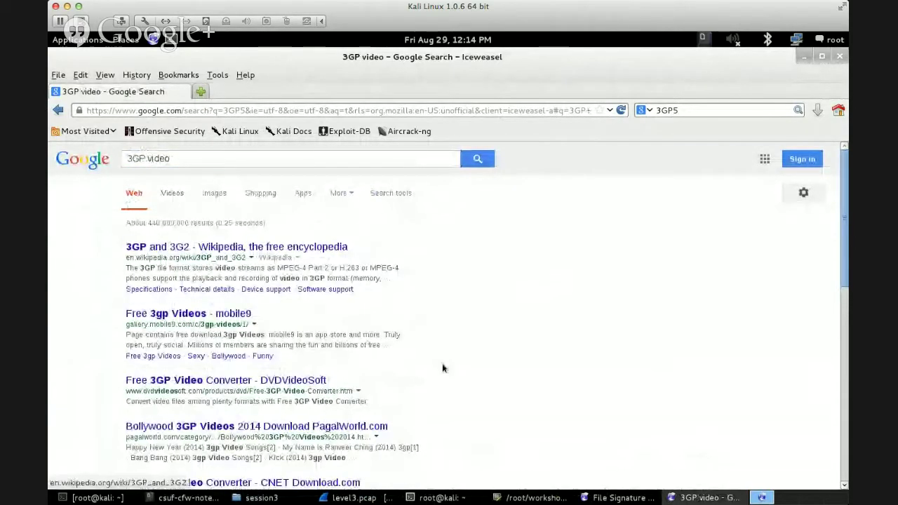
Open Wikipedia's "3GP and 3G2" article from the search results and bring up its full page address.
click(337, 247)
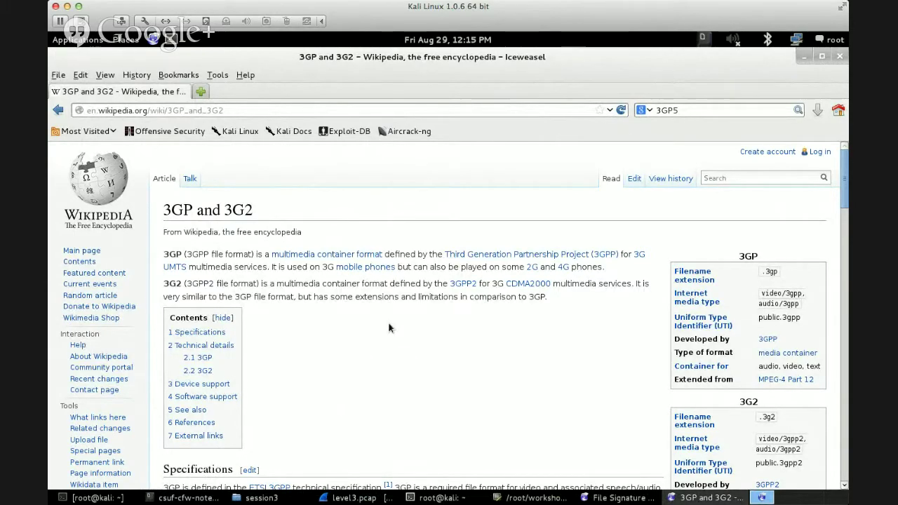
key(ctrl+l)
key(End)
key(Down)
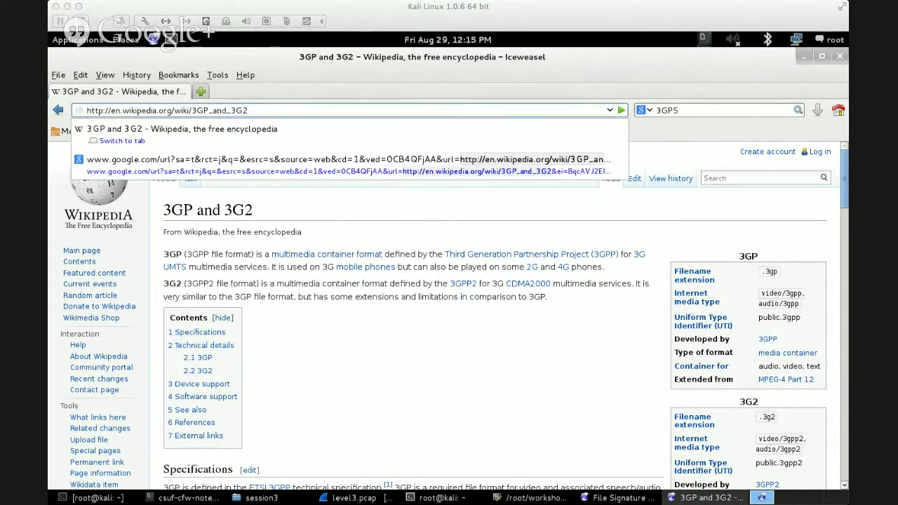
key(Escape)
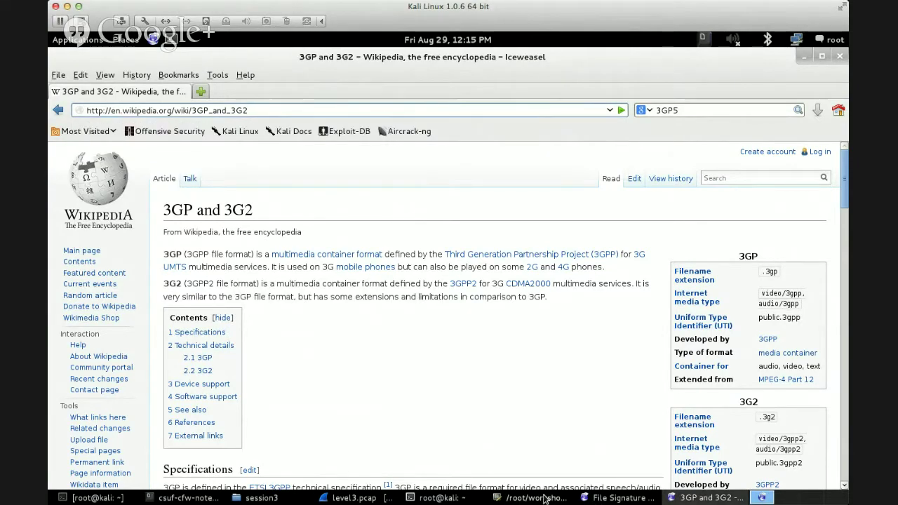
click(537, 498)
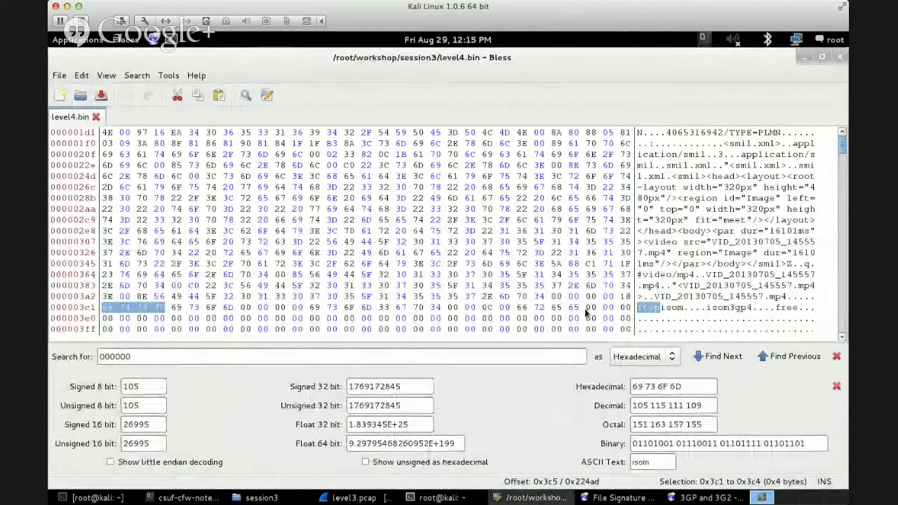
click(554, 299)
drag(555, 303, 626, 303)
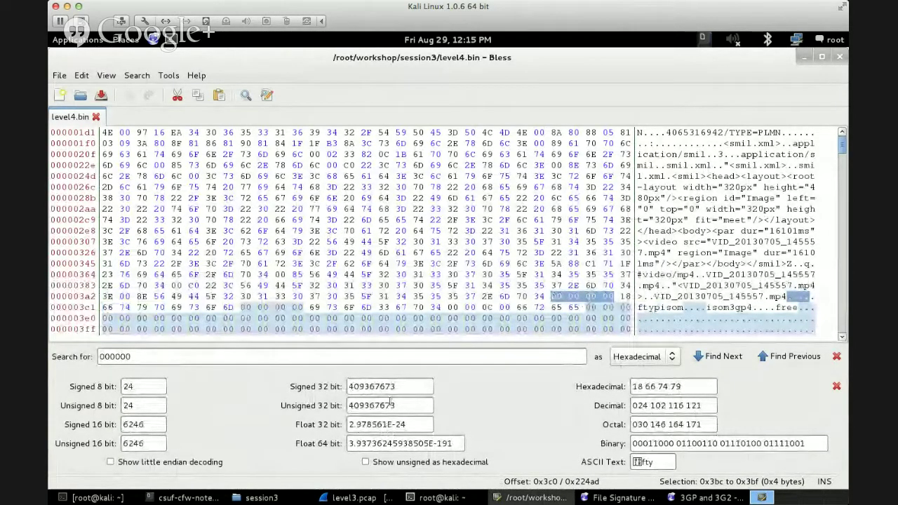
click(619, 497)
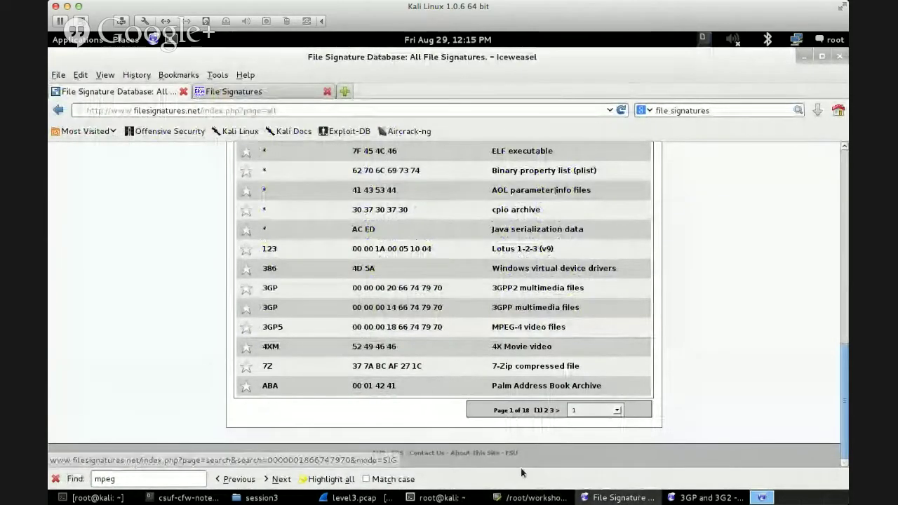
click(533, 498)
click(567, 303)
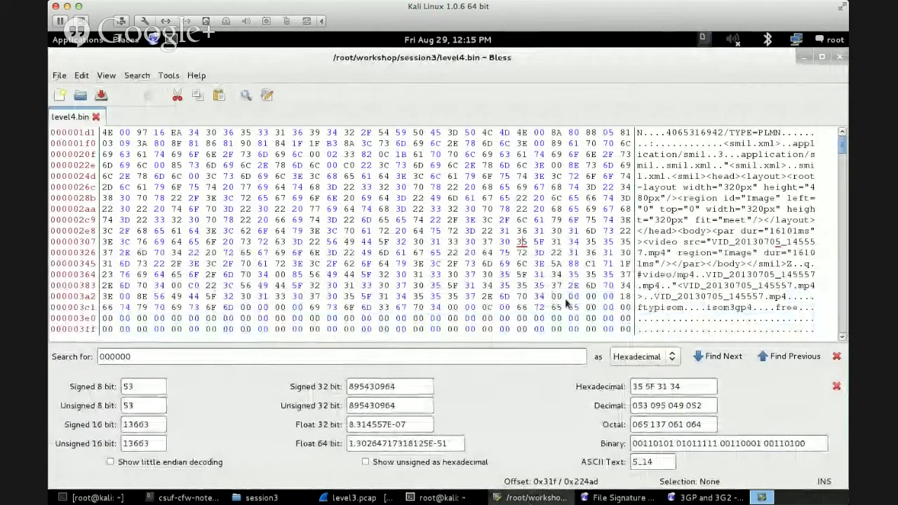
drag(561, 296, 141, 143)
right_click(147, 150)
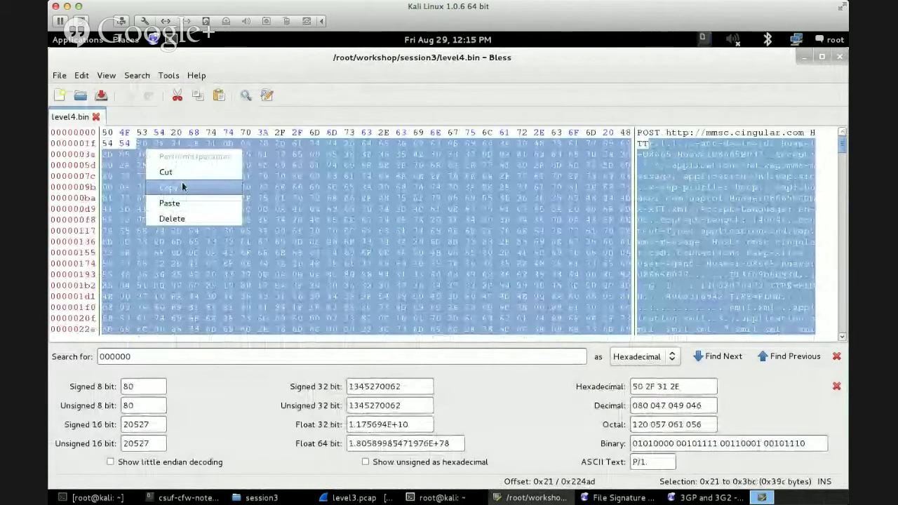
click(190, 217)
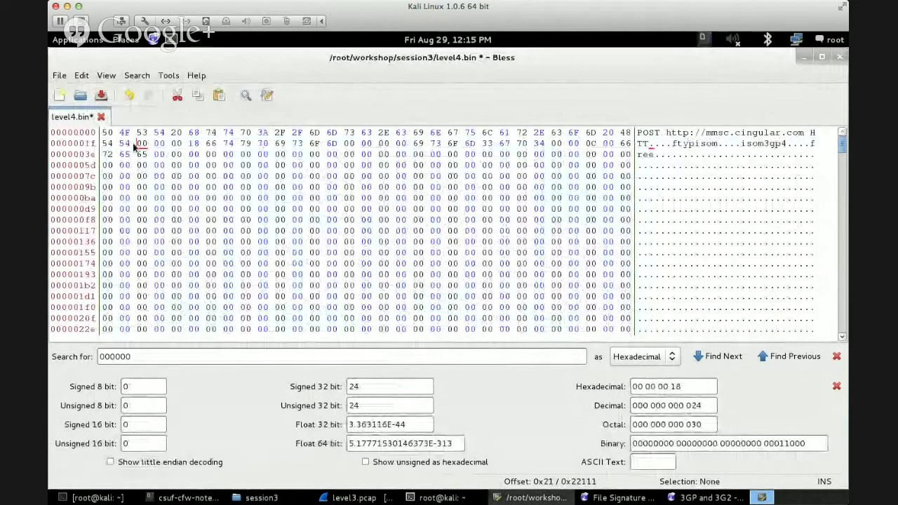
drag(133, 142, 96, 134)
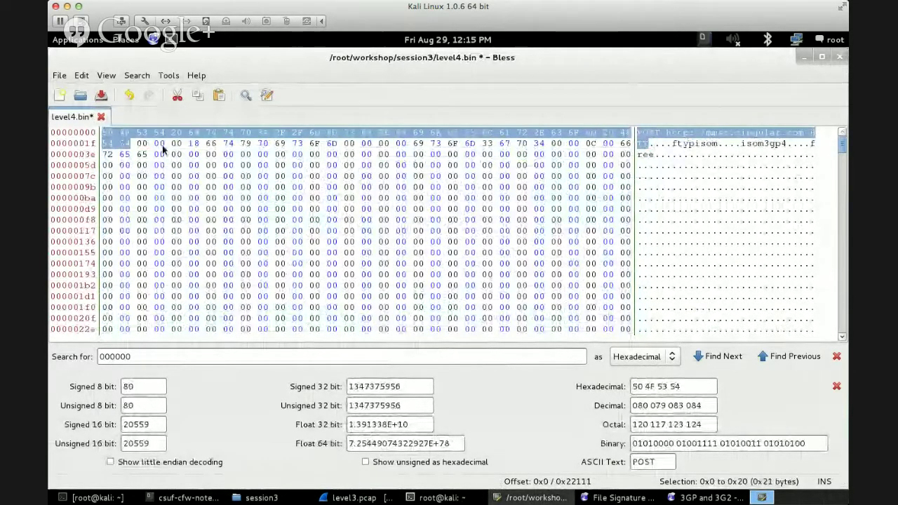
right_click(195, 136)
click(234, 204)
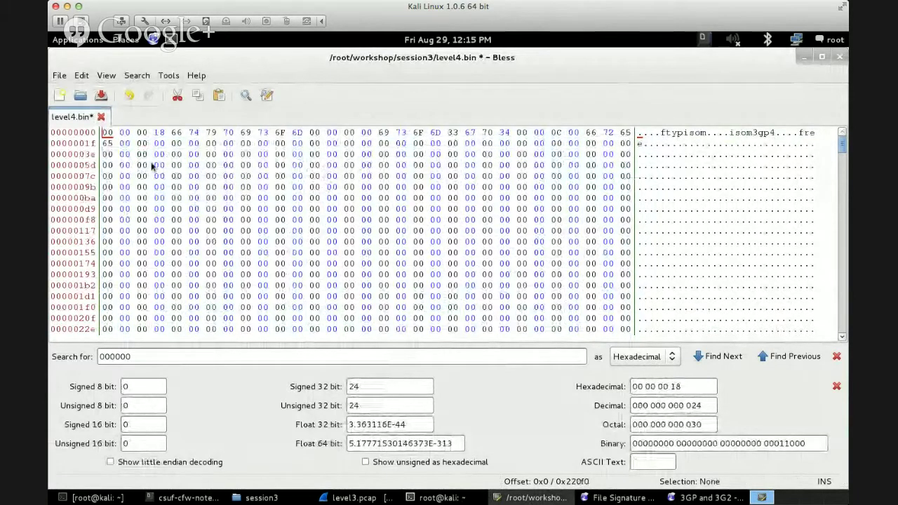
key(Right)
key(Right)
key(Right)
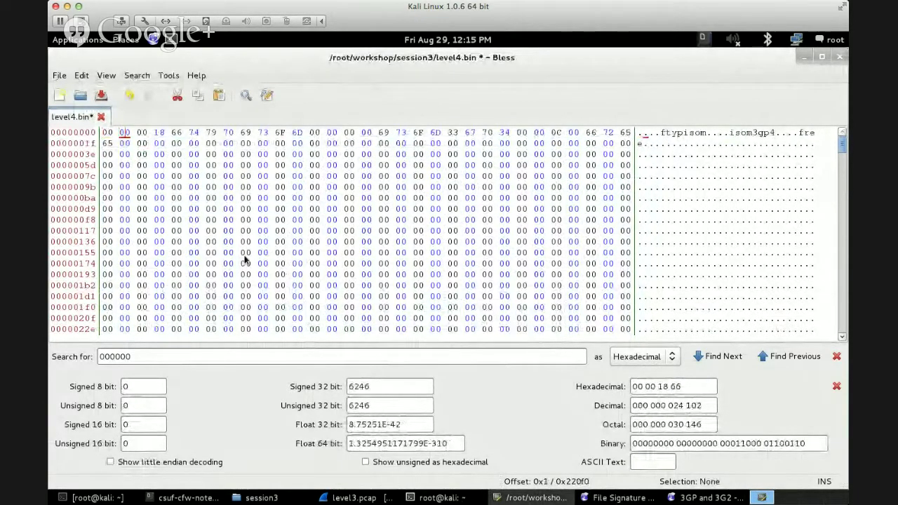
key(Right)
key(Right)
key(Right)
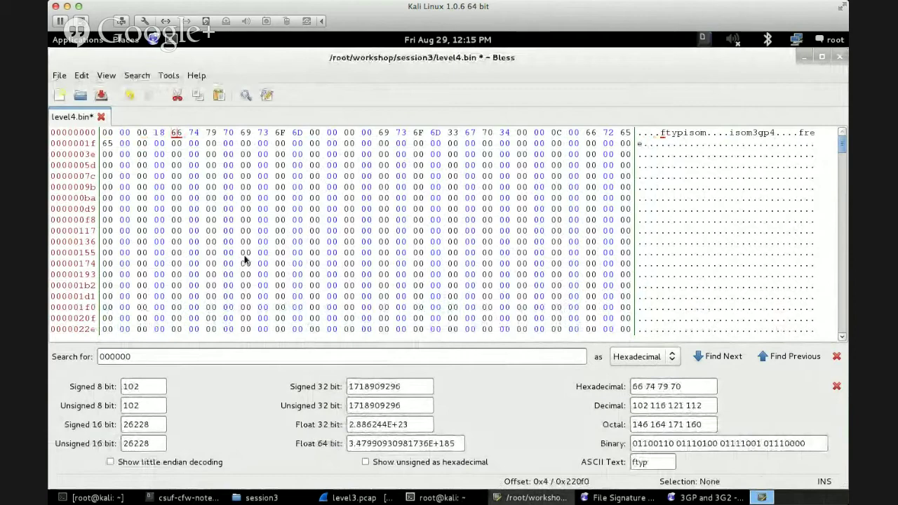
key(Right)
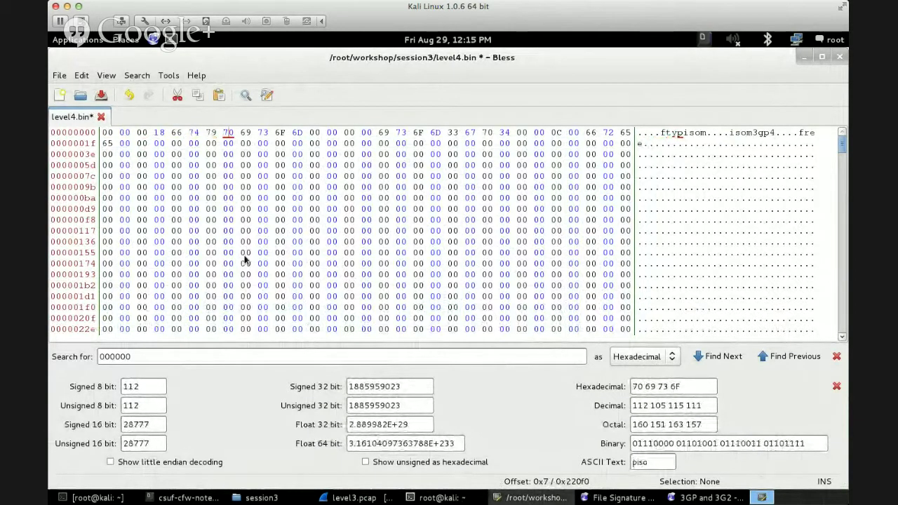
Try to save the trimmed level4.bin over the original in the session3 folder.
click(59, 75)
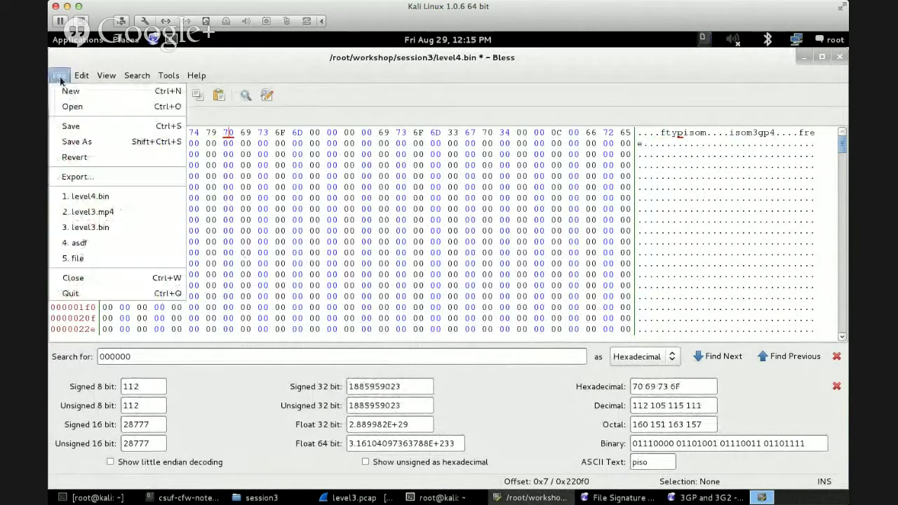
click(86, 126)
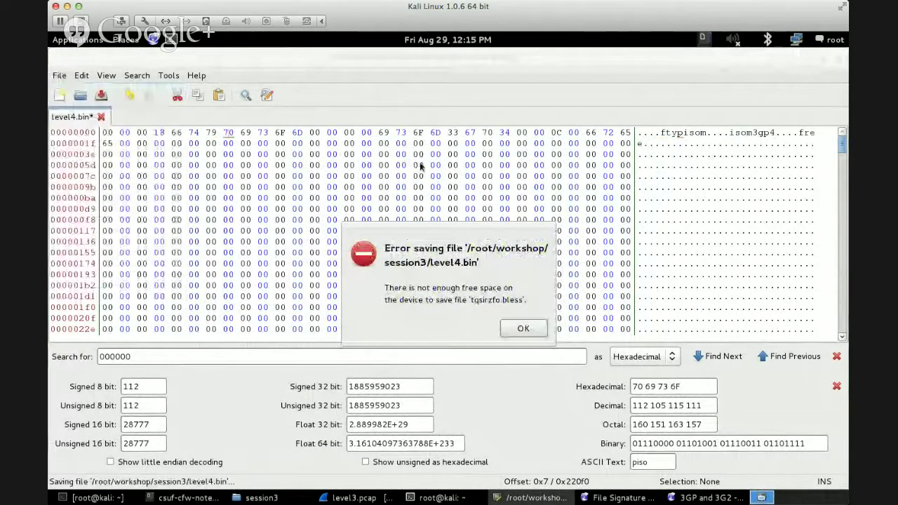
click(524, 330)
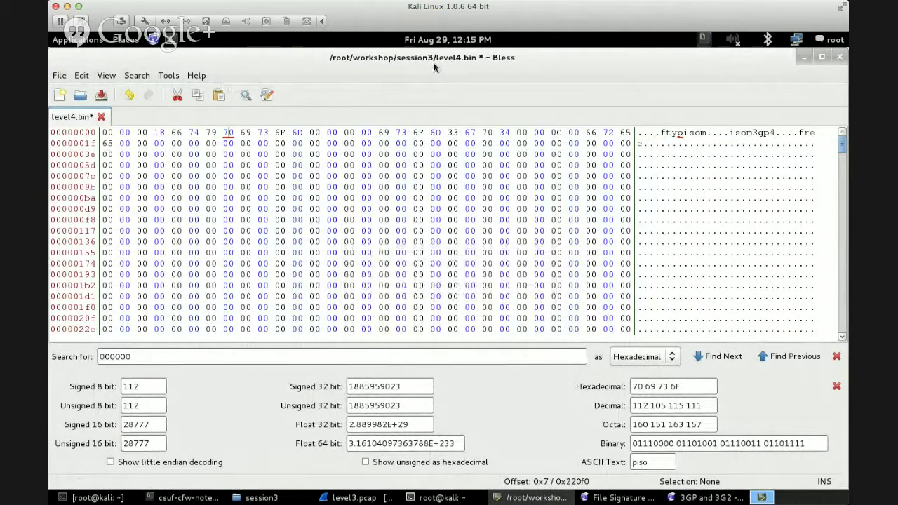
Save the trimmed file to the Desktop folder as level4.bin.
click(59, 75)
click(112, 141)
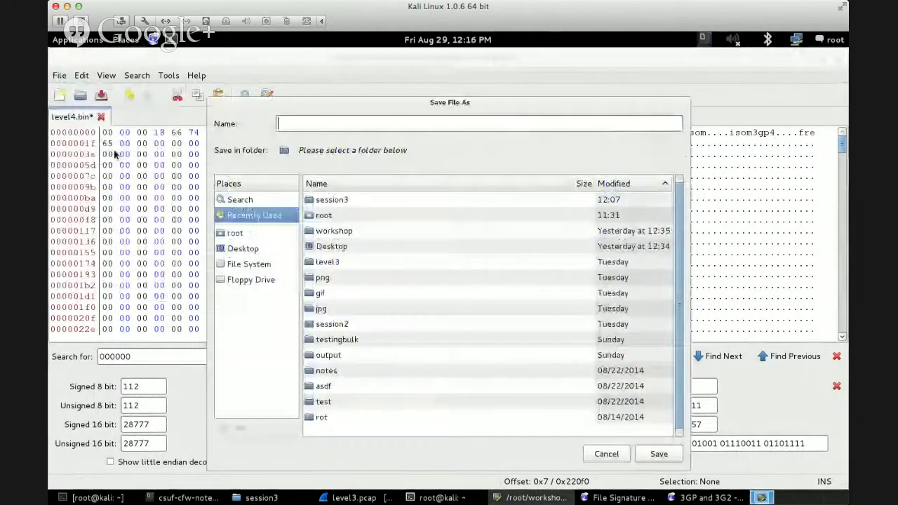
double_click(344, 246)
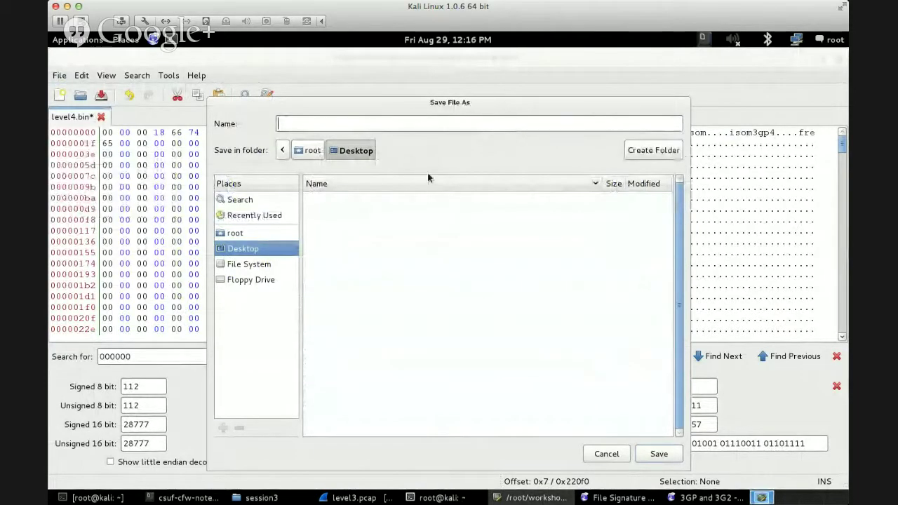
text(level3)
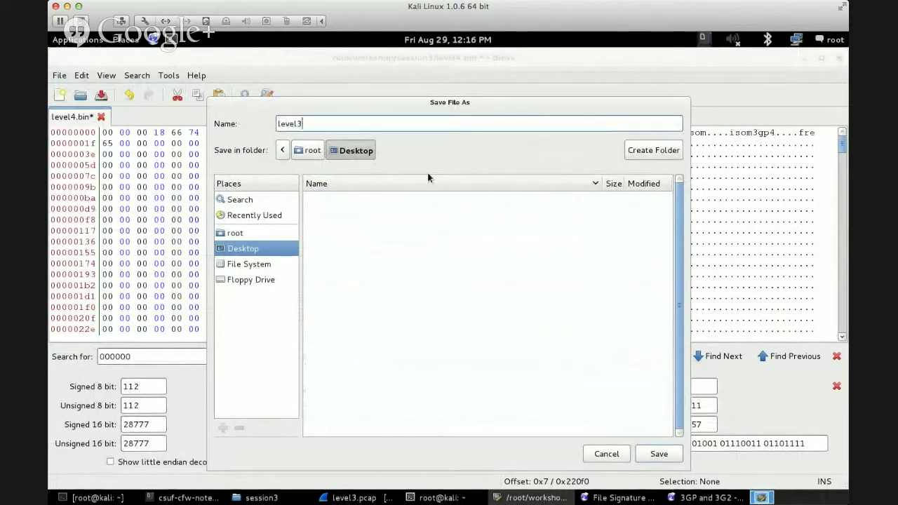
key(BackSpace)
text(4.mp4)
key(BackSpace)
key(BackSpace)
key(BackSpace)
text(bin)
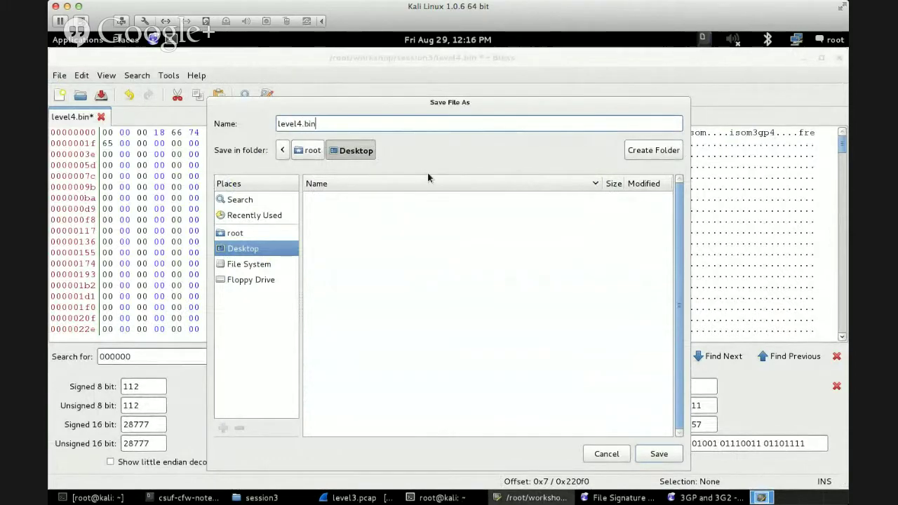
click(660, 454)
Minimize the open windows, including the notes, terminal and session3 folder, to expose the desktop.
key(alt+Tab)
key(alt+Tab)
key(alt+Tab)
key(alt+Tab)
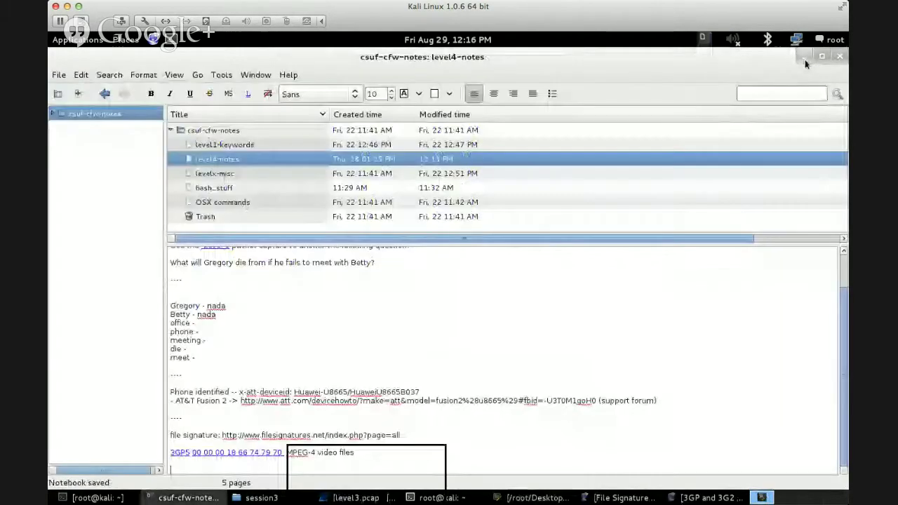
click(805, 59)
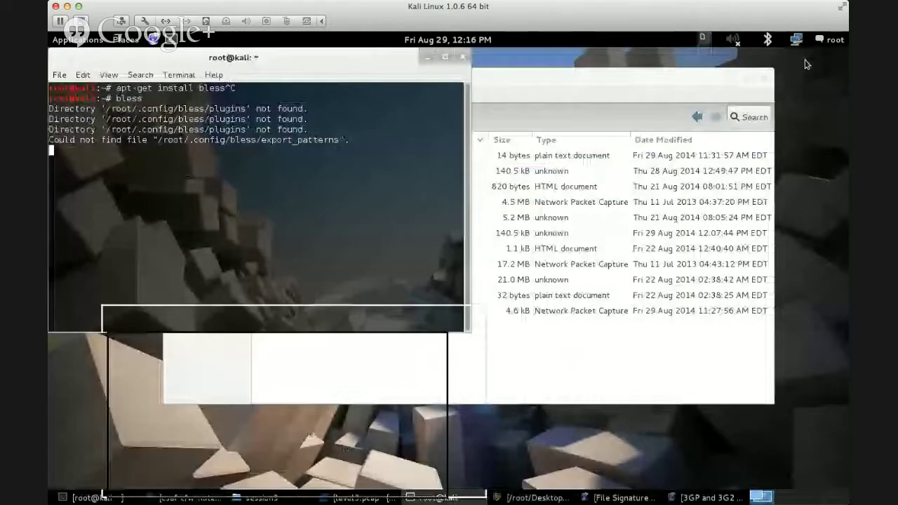
click(426, 57)
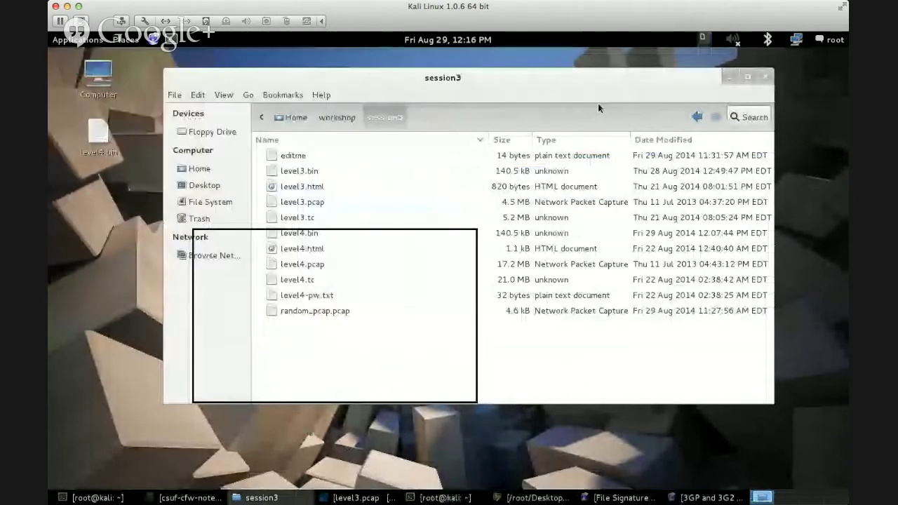
click(728, 79)
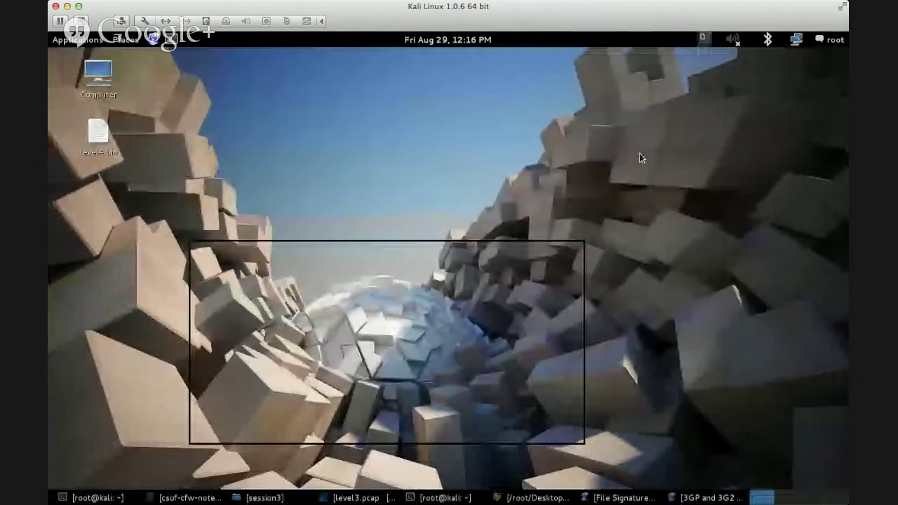
Rename level4.bin on the desktop as level4.mp4.
right_click(108, 136)
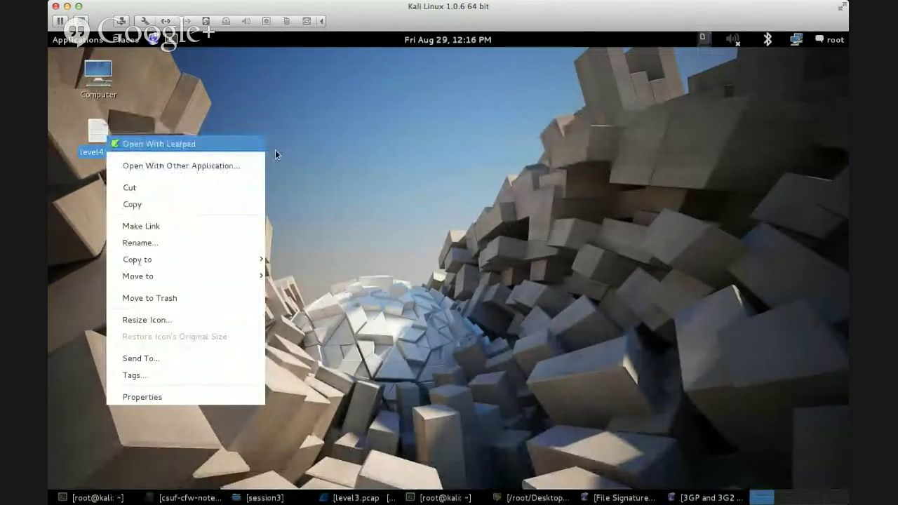
click(146, 143)
key(F2)
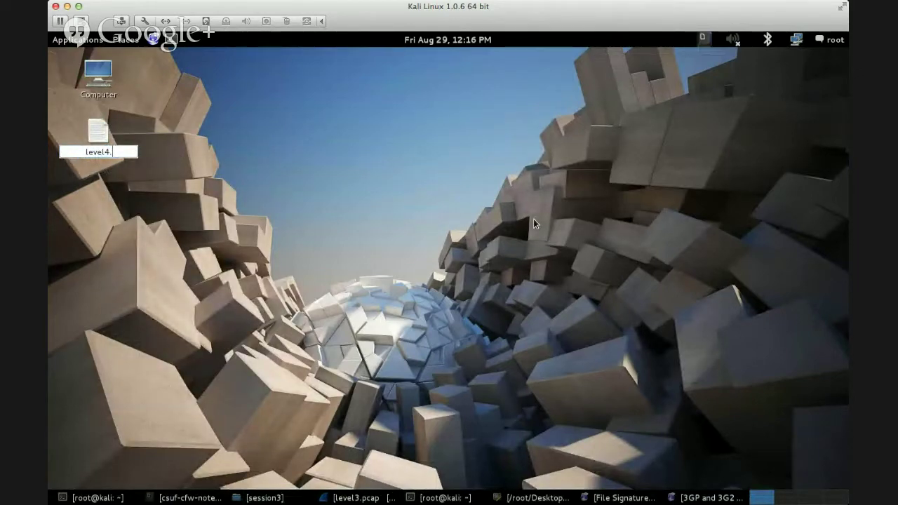
key(Return)
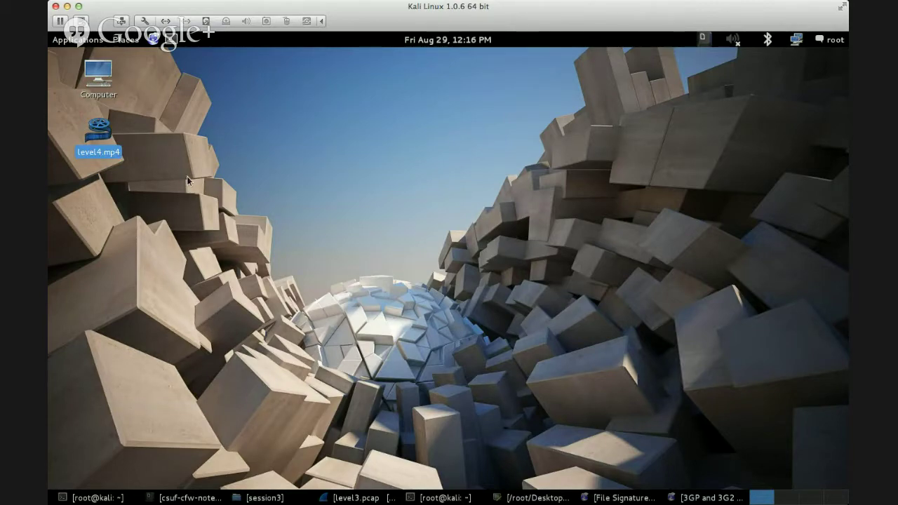
Play level4.mp4 in VLC, pausing at about 00:12 and 00:13 to read the card being filmed, and close the player.
double_click(100, 129)
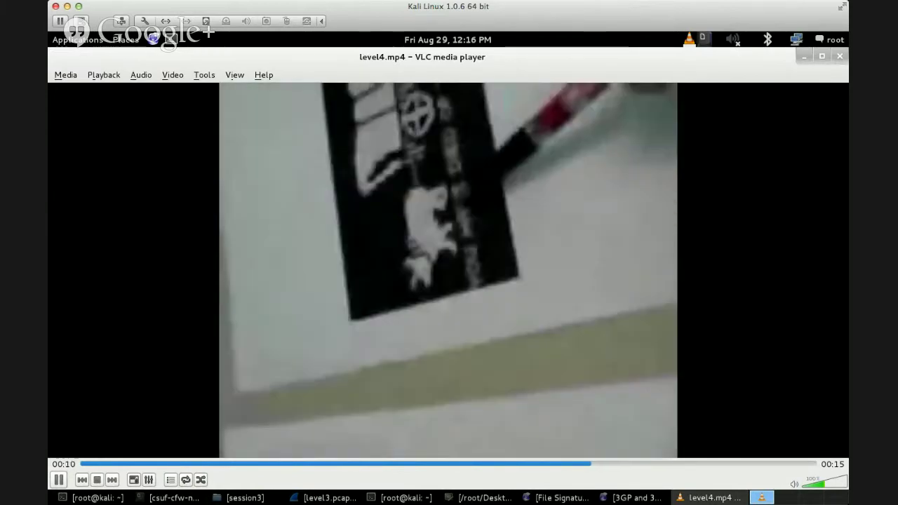
key(space)
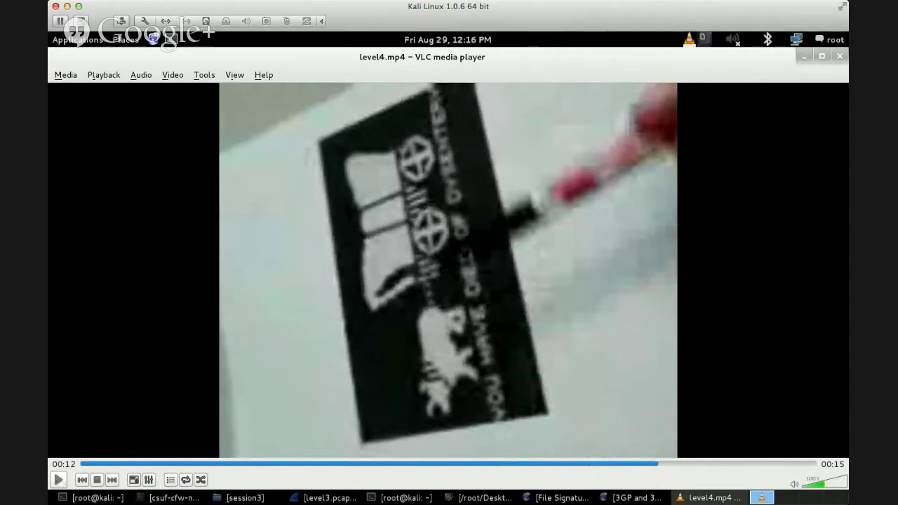
key(space)
key(space)
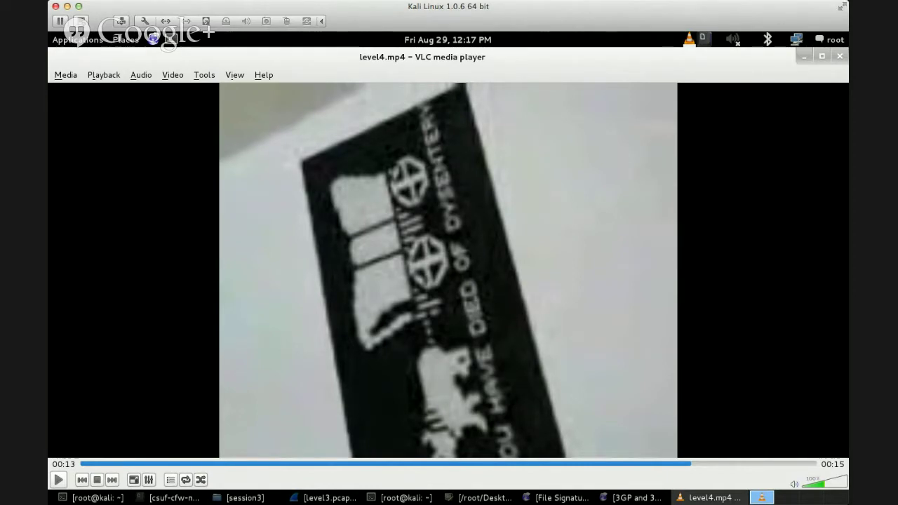
key(space)
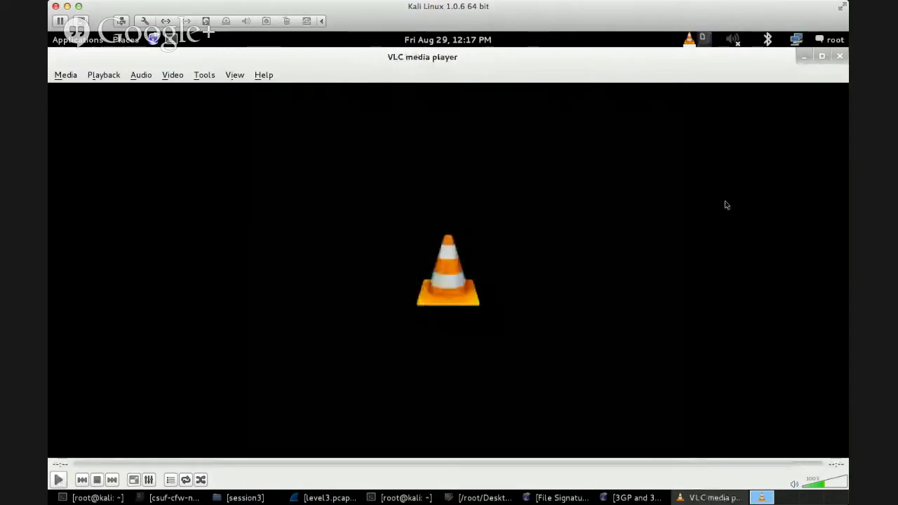
click(840, 57)
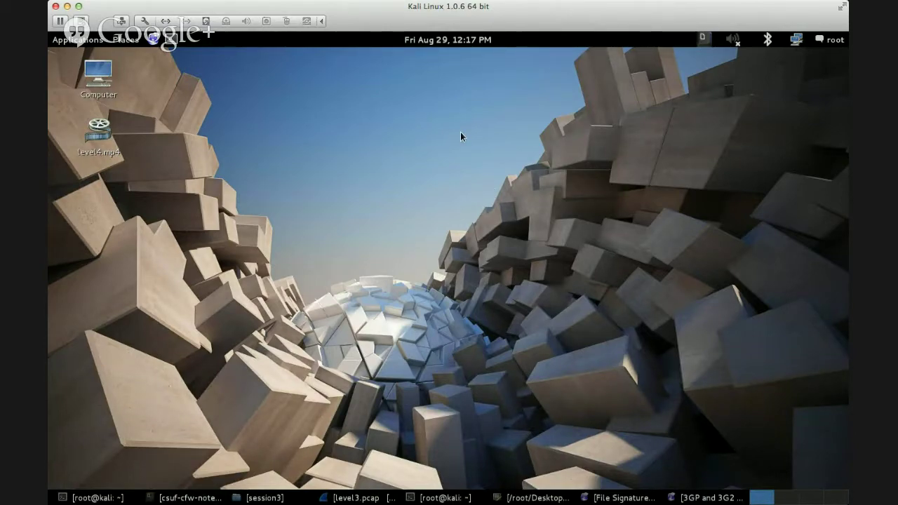
Switch to the level3.pcap capture in Wireshark after revisiting the trimmed file in Bless.
click(537, 497)
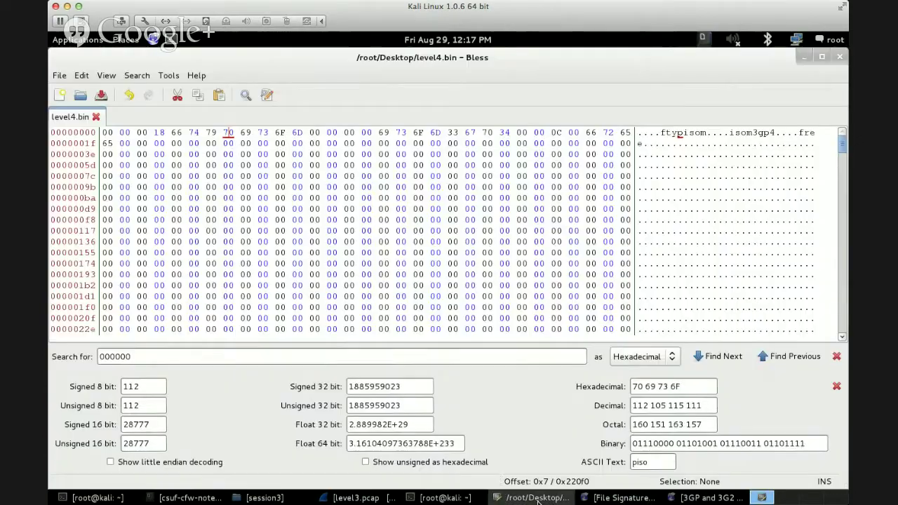
click(441, 500)
click(355, 498)
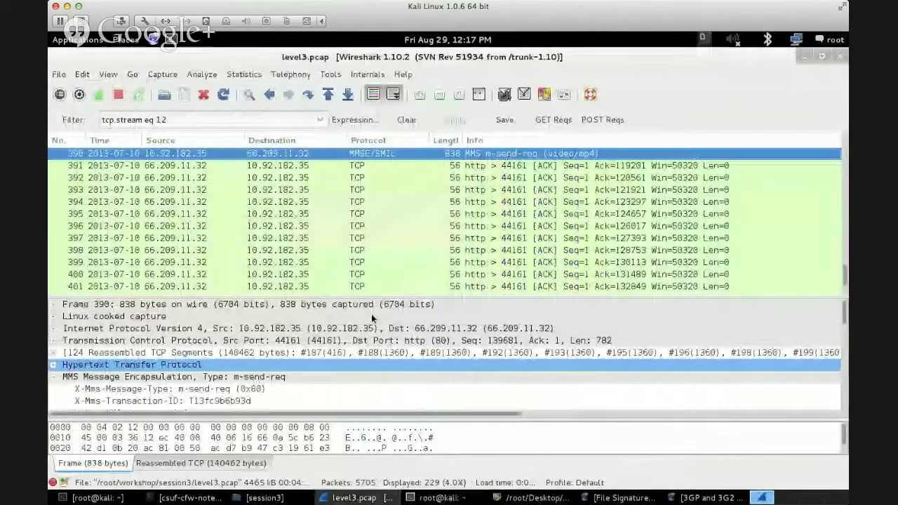
Filter the capture for mmse, follow the TCP stream of packet 390, and limit it to the 10.92.182.35:44161 to 66.209.11.32 direction.
triple_click(133, 120)
text(mmse)
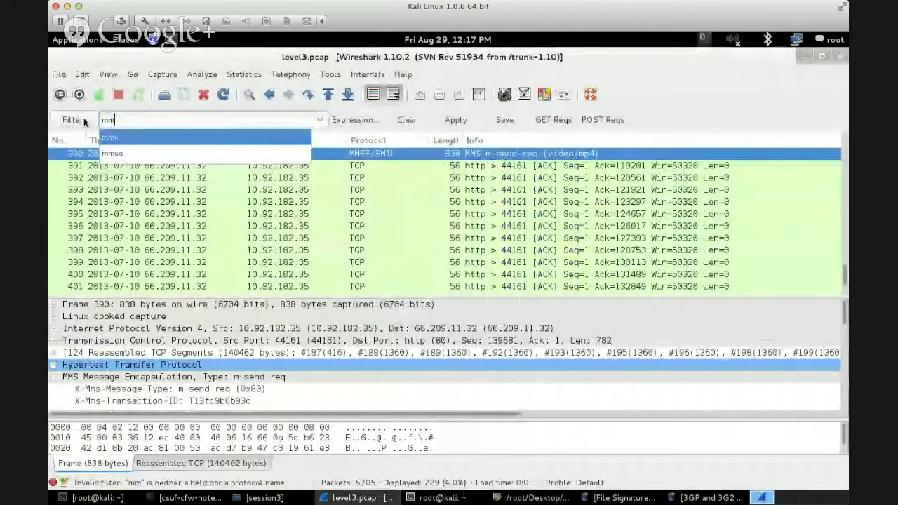
key(Return)
right_click(343, 154)
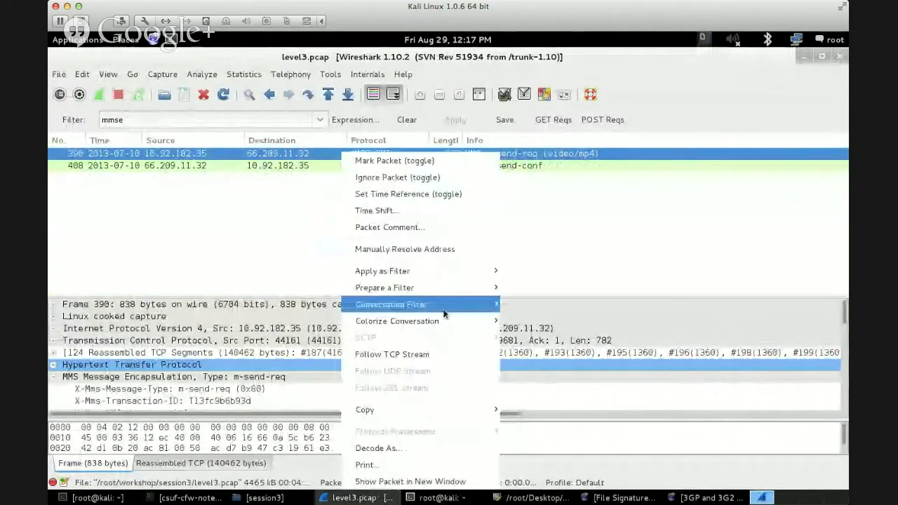
click(441, 354)
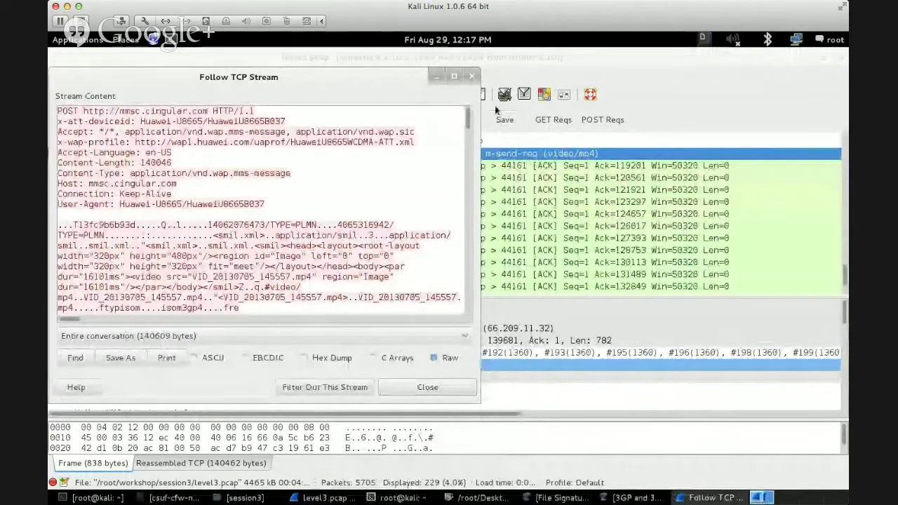
click(453, 77)
click(287, 416)
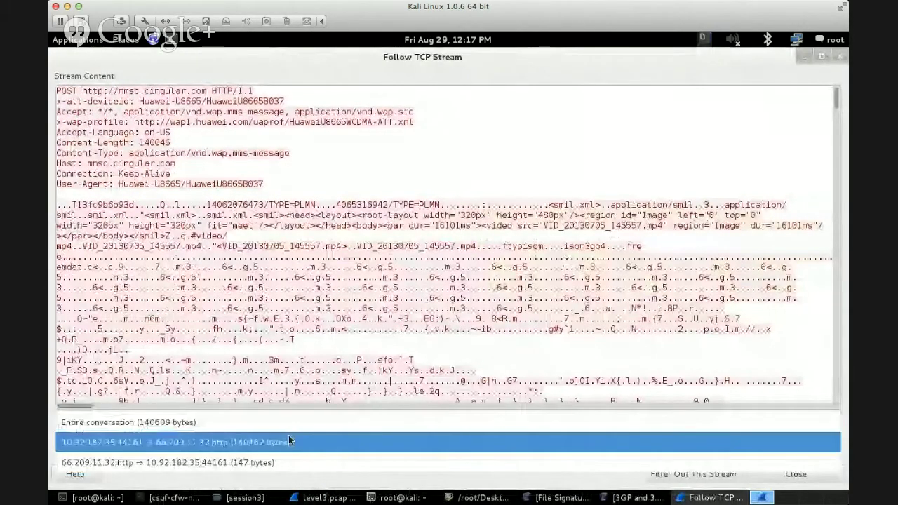
click(288, 438)
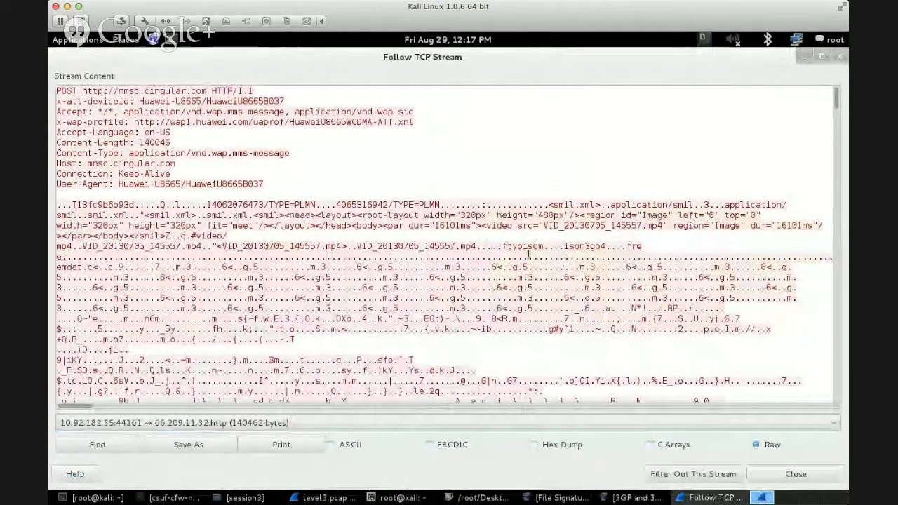
Examine the VID_20130705_145557.mp4 file name and the ftypisom and isom3gp4 signature text that follows it in the stream.
drag(535, 246, 357, 247)
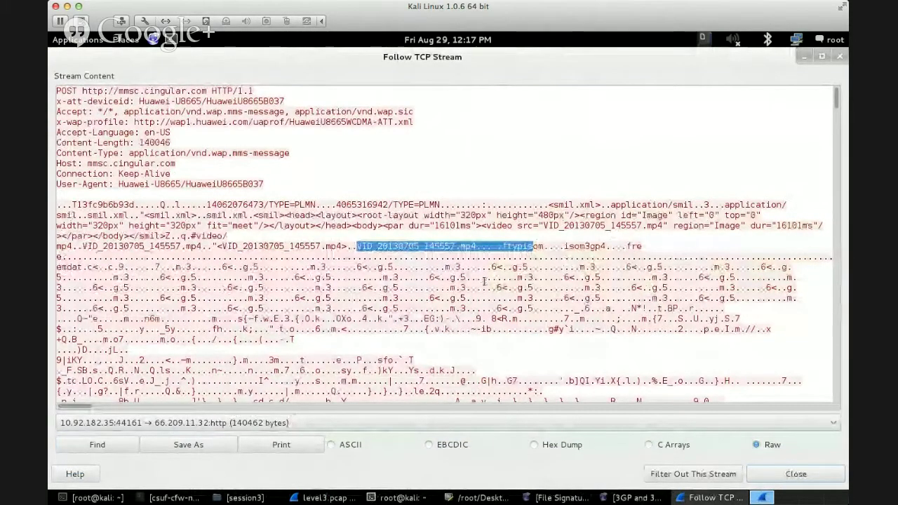
triple_click(542, 247)
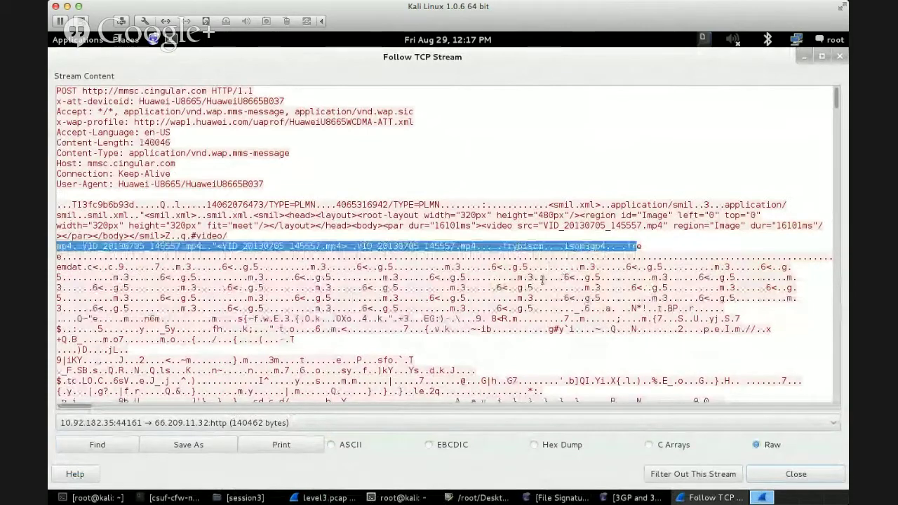
double_click(525, 247)
click(585, 244)
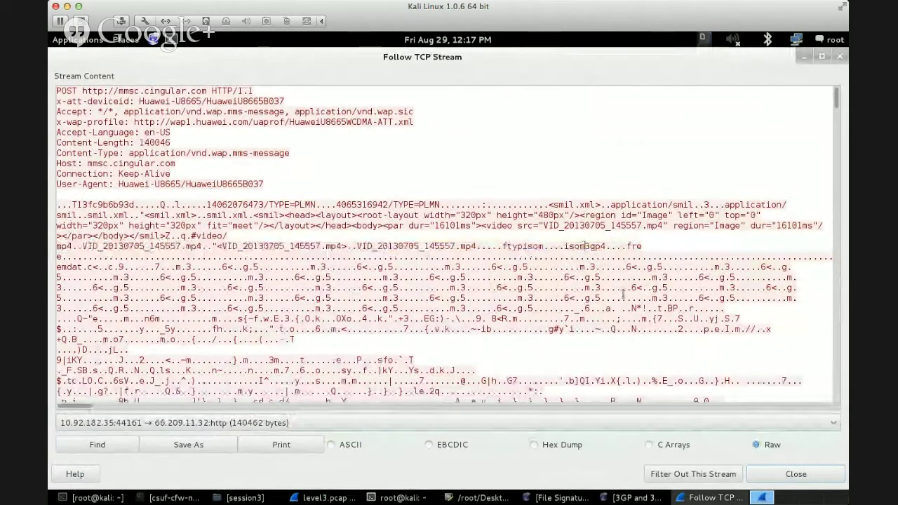
drag(589, 246, 563, 246)
click(590, 246)
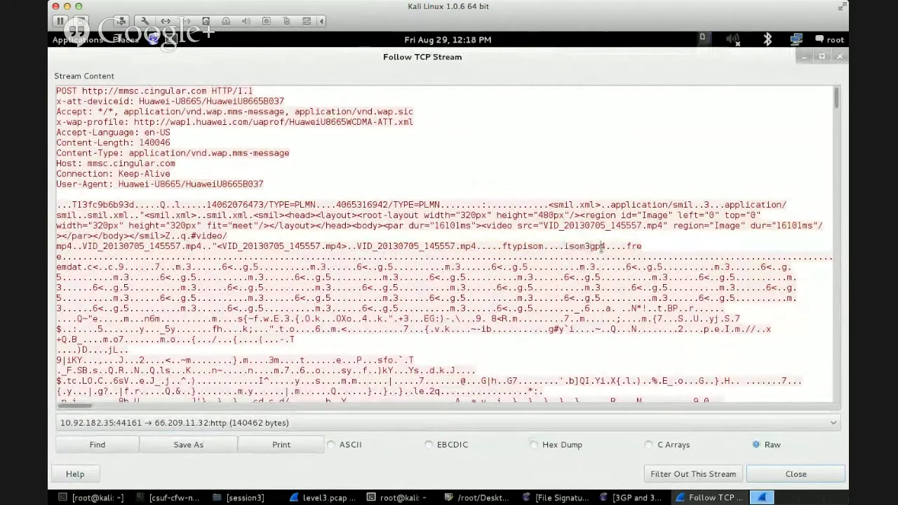
click(621, 288)
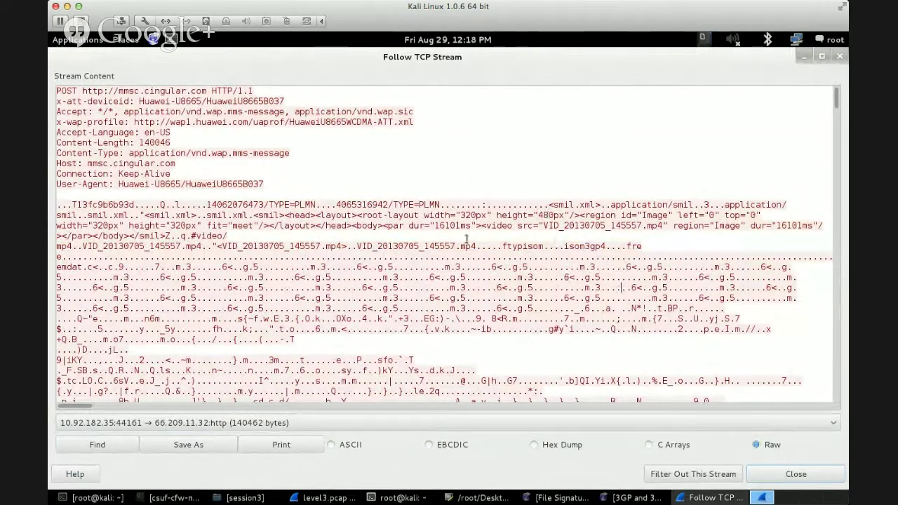
Close the TCP stream view, Wireshark, Bless, and the browser windows with the file signature and 3GP Wikipedia pages.
click(796, 472)
click(839, 57)
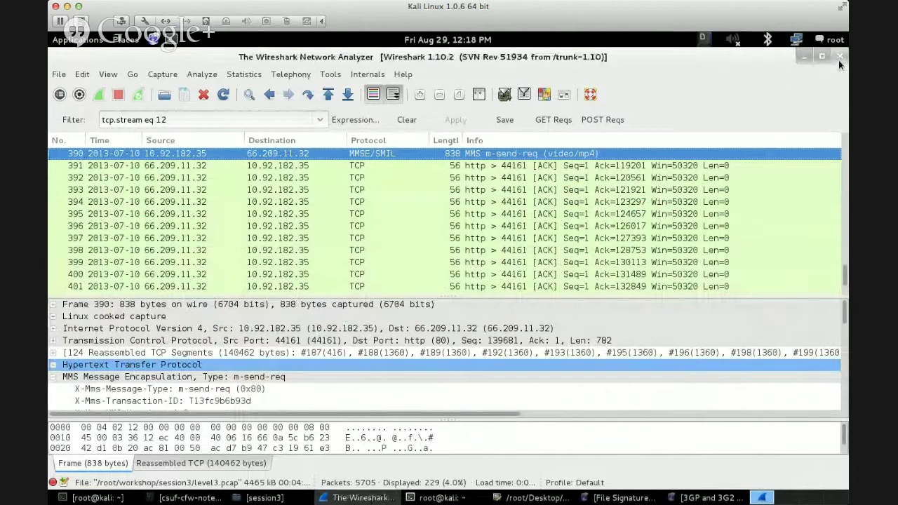
click(505, 95)
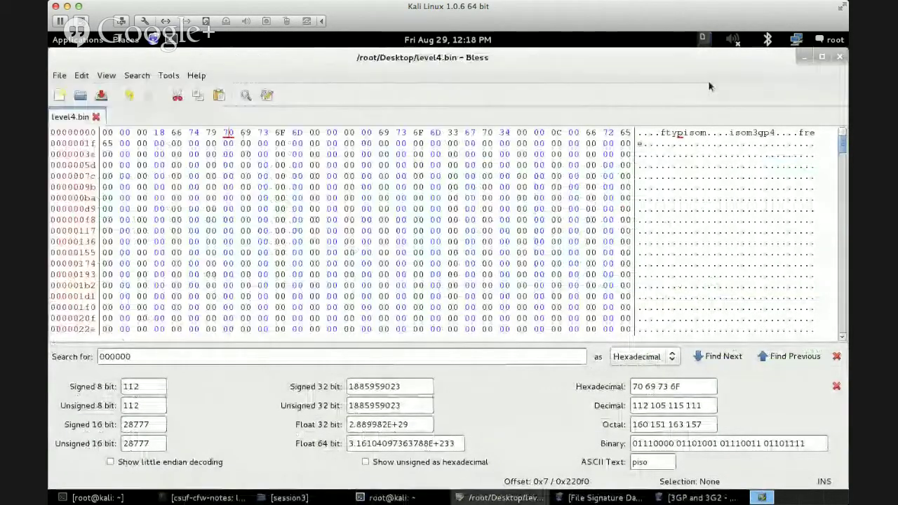
click(841, 57)
right_click(460, 495)
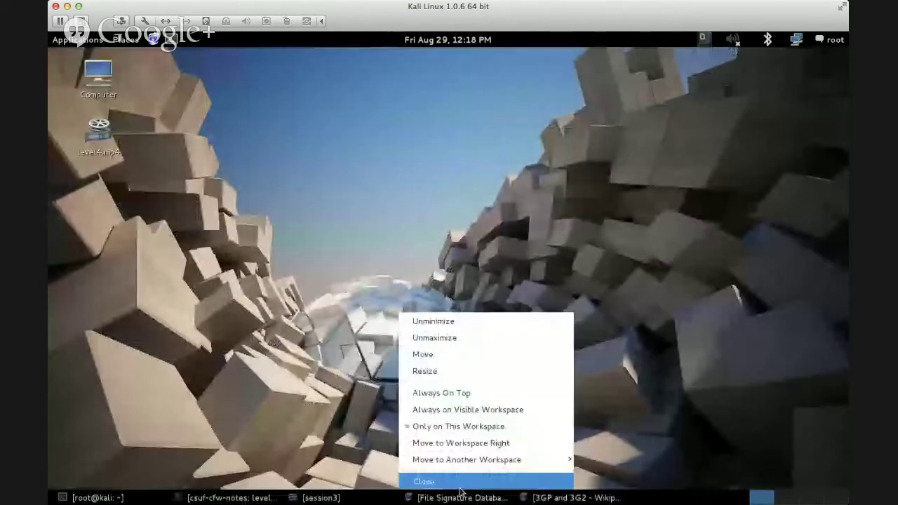
click(460, 484)
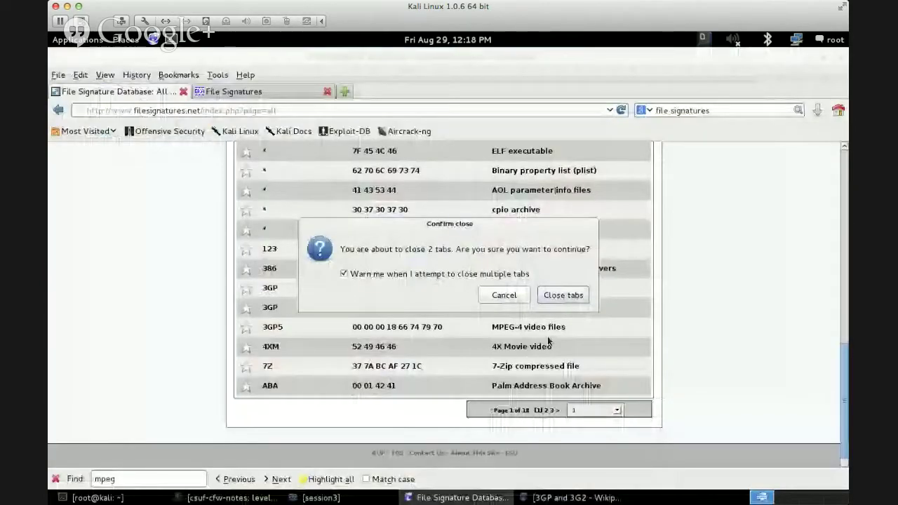
click(564, 295)
right_click(398, 497)
click(421, 485)
Move level4.mp4 from the desktop into the session3 folder.
click(316, 498)
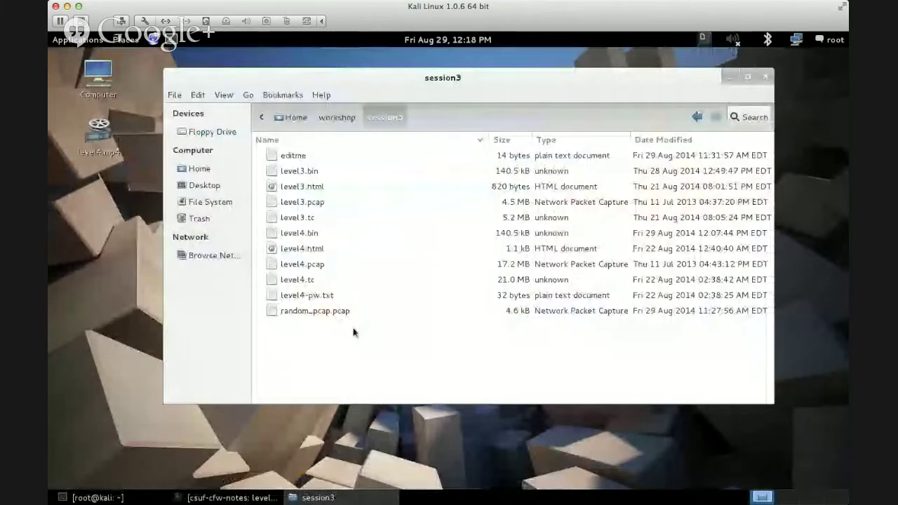
drag(98, 134, 402, 370)
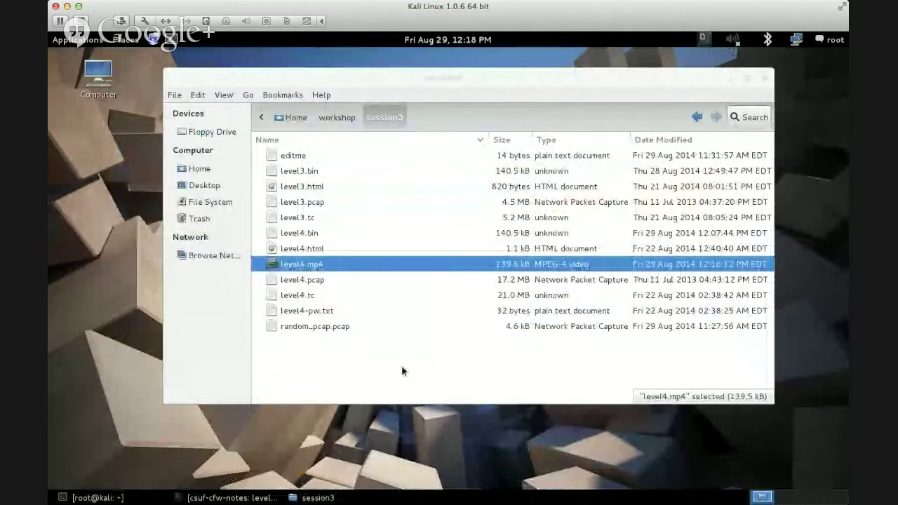
click(403, 370)
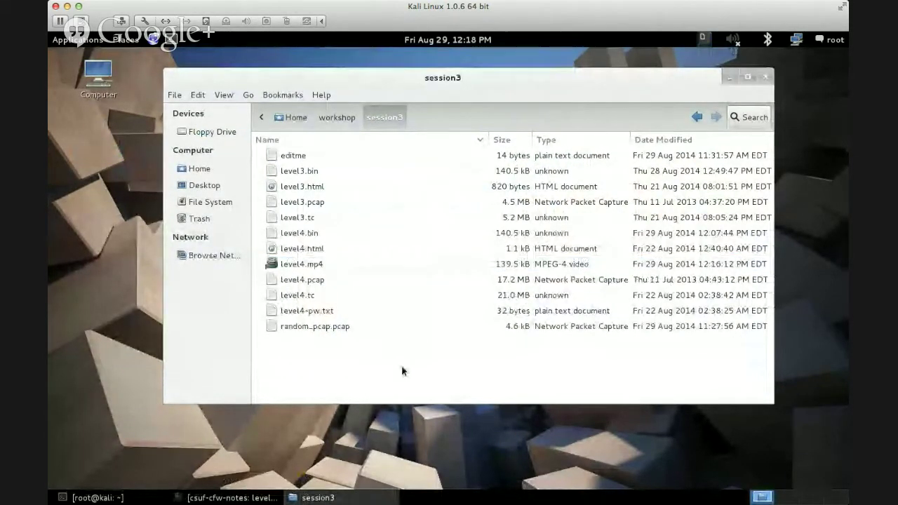
Rename level4.mp4 in the session3 folder as level3.mp4.
click(337, 263)
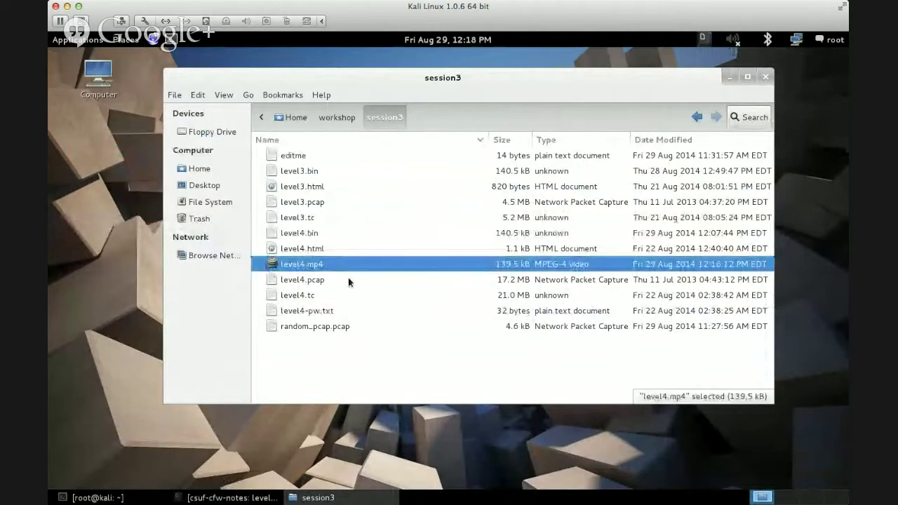
key(F2)
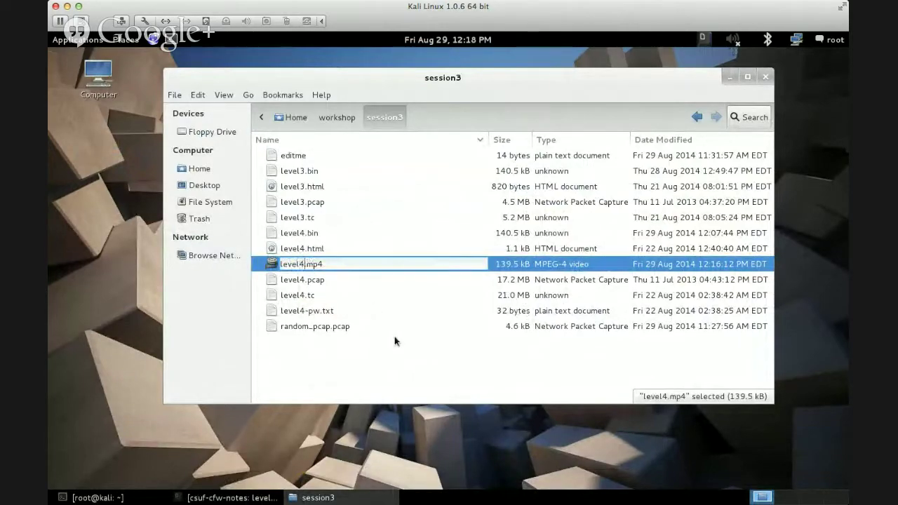
key(BackSpace)
text(3)
key(Return)
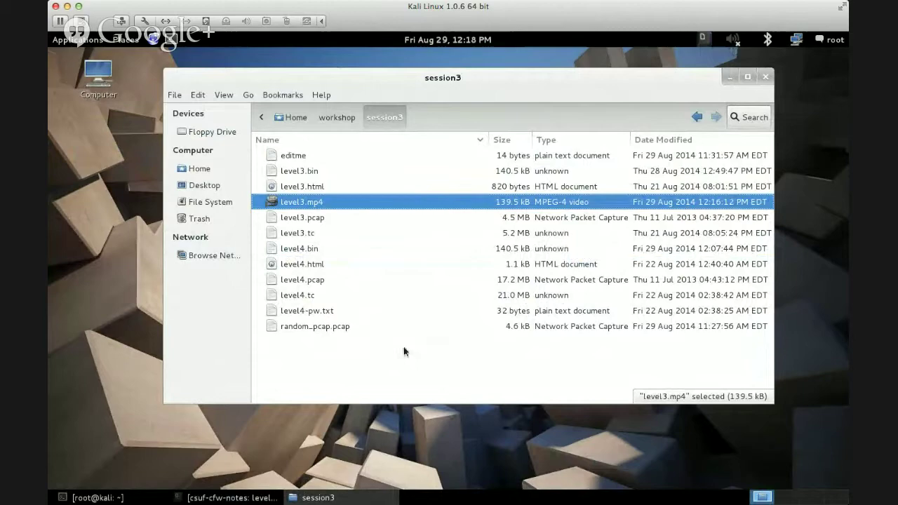
click(407, 357)
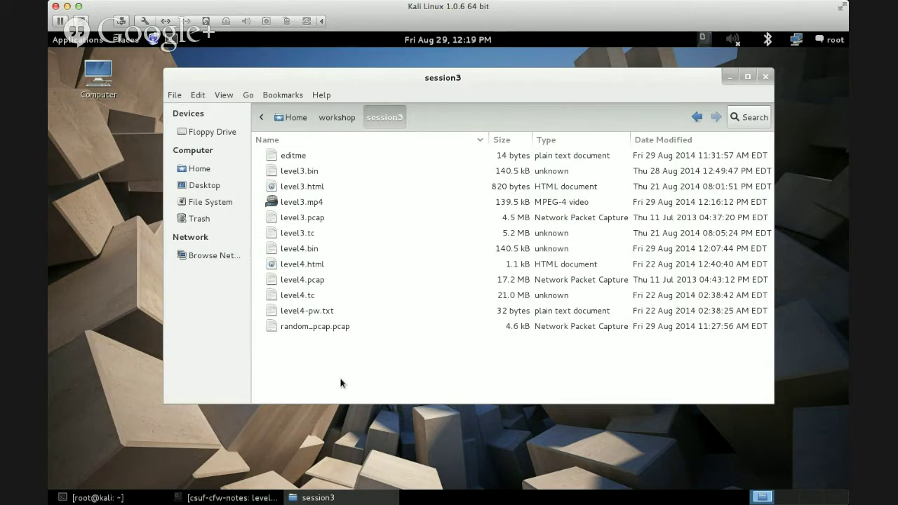
Open level4.html from the session3 folder in Iceweasel and enlarge the page text to read the Level 4 briefing.
right_click(273, 265)
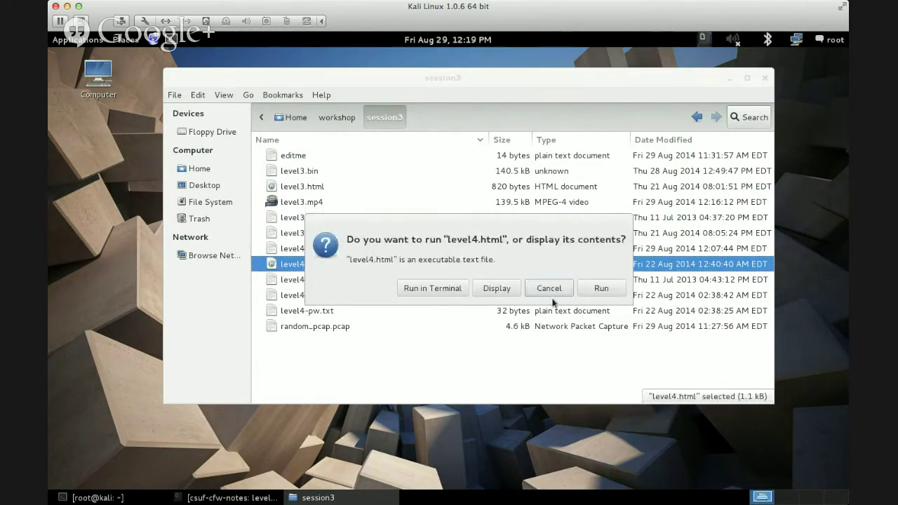
click(512, 345)
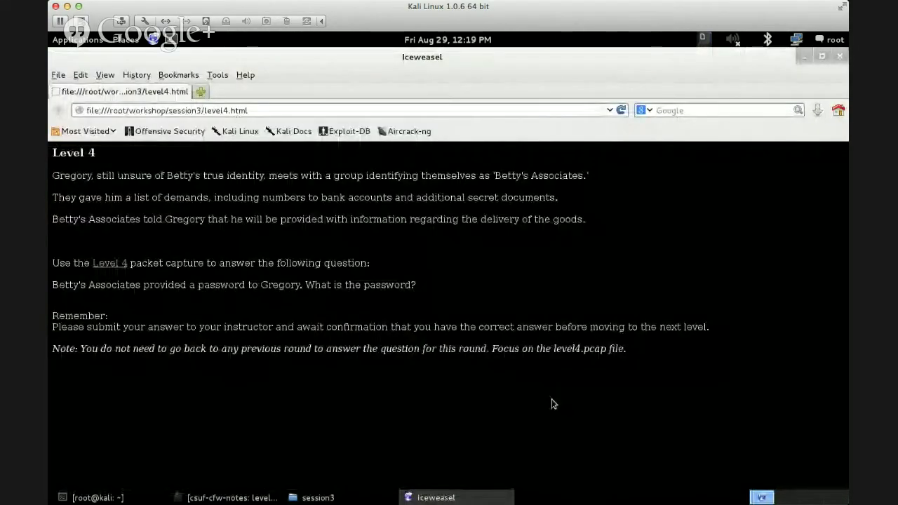
key(ctrl+plus)
key(ctrl+plus)
key(ctrl+plus)
key(ctrl+plus)
key(ctrl+plus)
key(ctrl+plus)
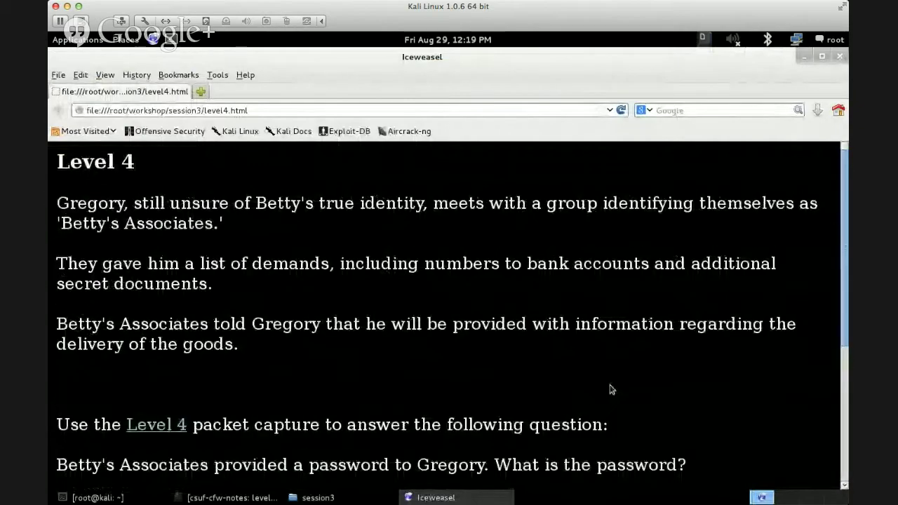
key(ctrl+plus)
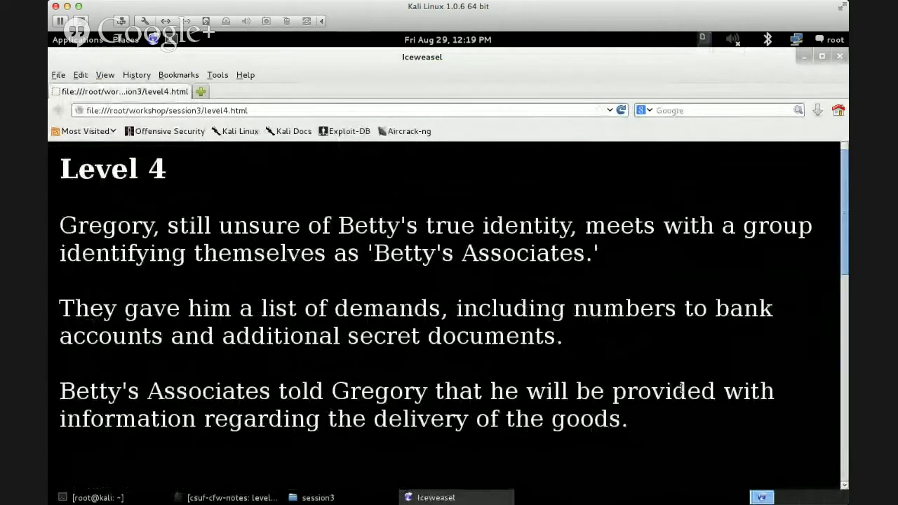
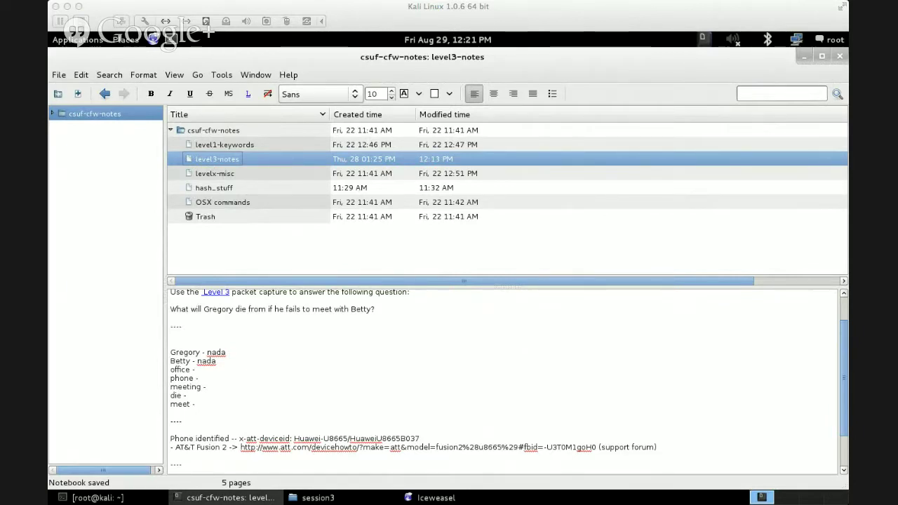
Create a new page named level4-notes in the csuf-cfw-notes notebook.
click(358, 380)
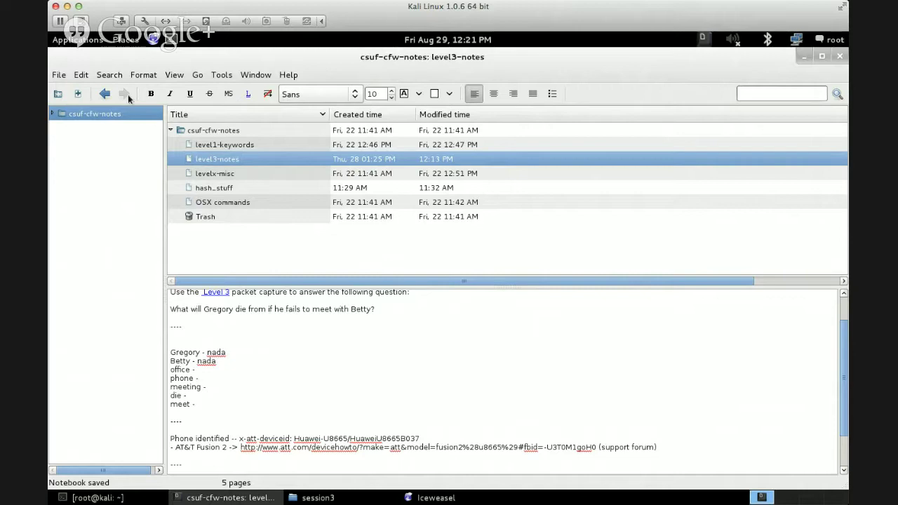
click(59, 74)
click(80, 105)
text(level4-notes)
key(Return)
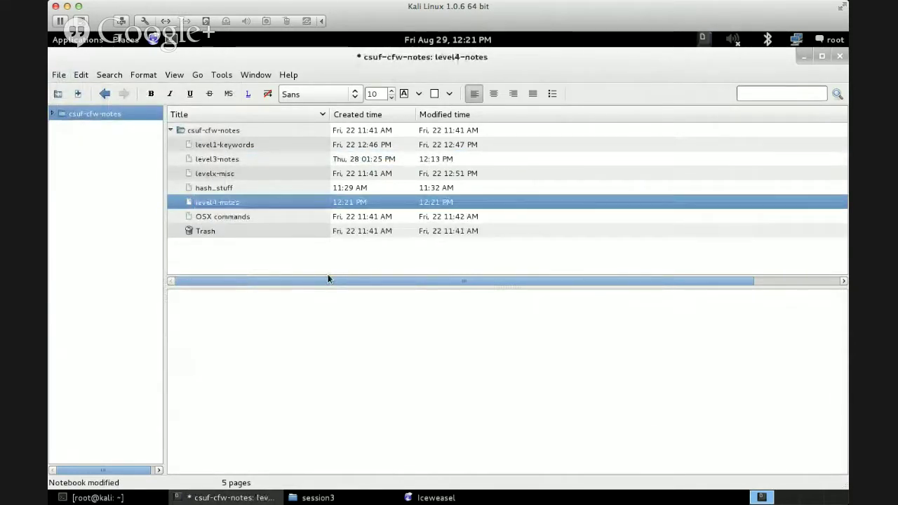
Return to the Level 4 page in Iceweasel, read its closing note, and copy the text from the first briefing paragraph through the password question.
click(429, 498)
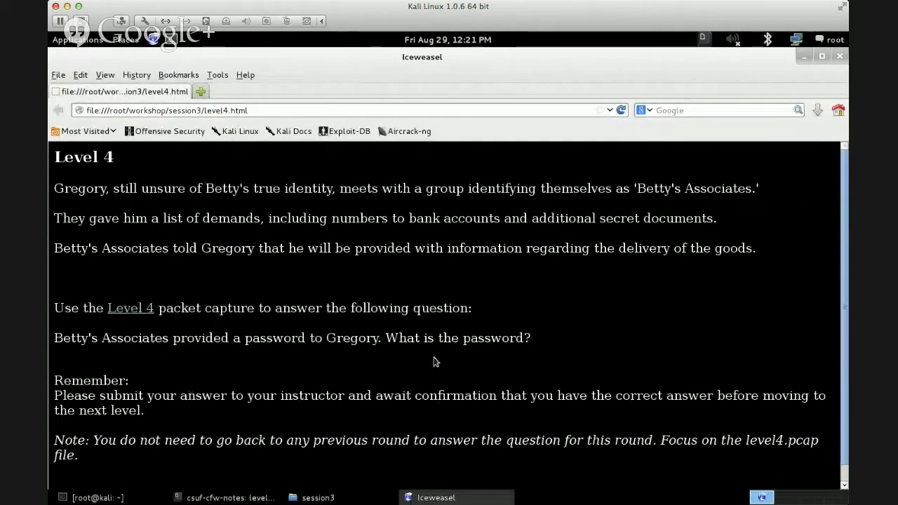
scroll(436, 337, down, 1)
triple_click(87, 449)
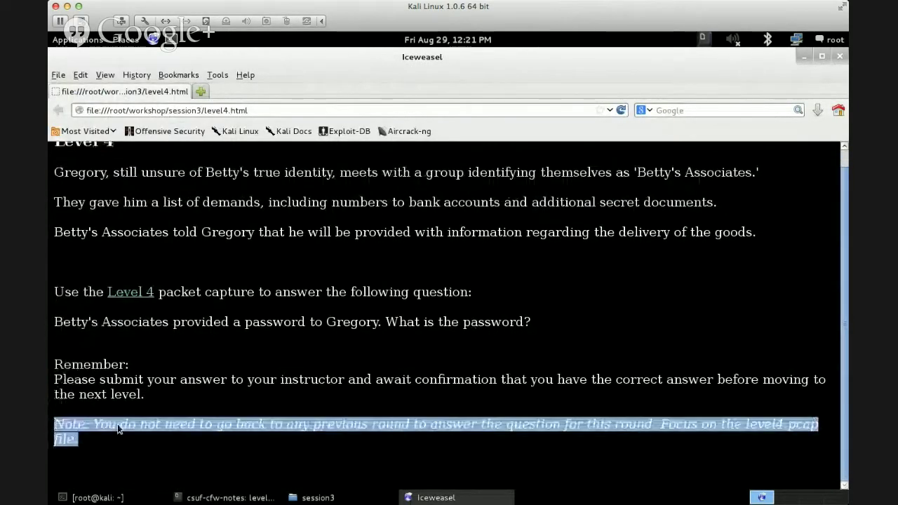
click(175, 437)
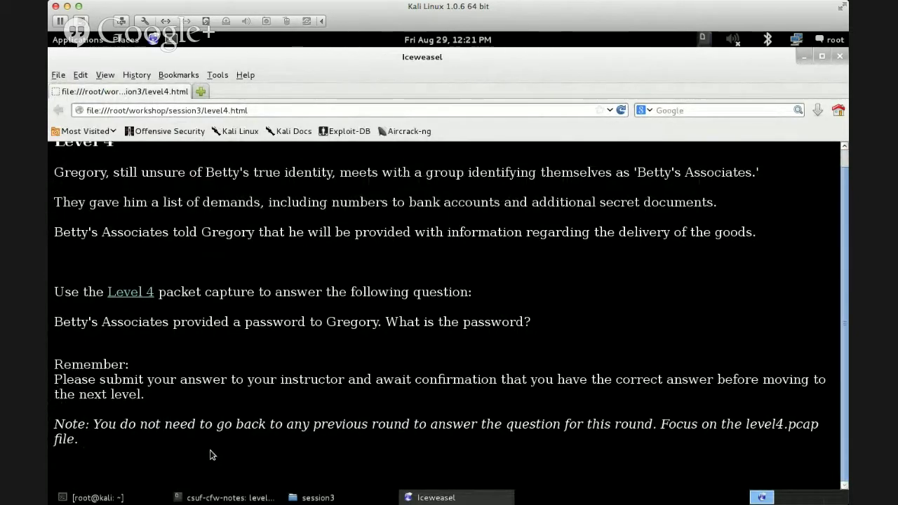
triple_click(534, 325)
drag(457, 313, 49, 196)
drag(541, 344, 56, 184)
right_click(104, 181)
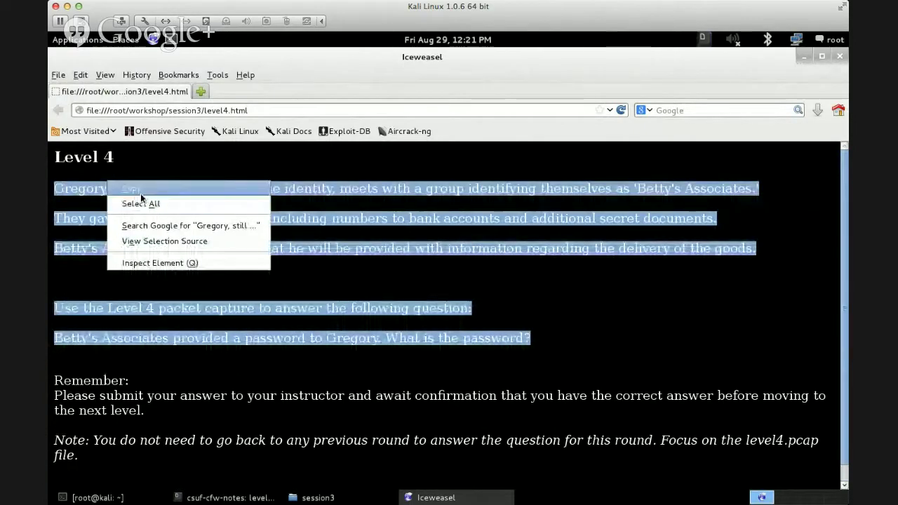
click(143, 194)
click(445, 269)
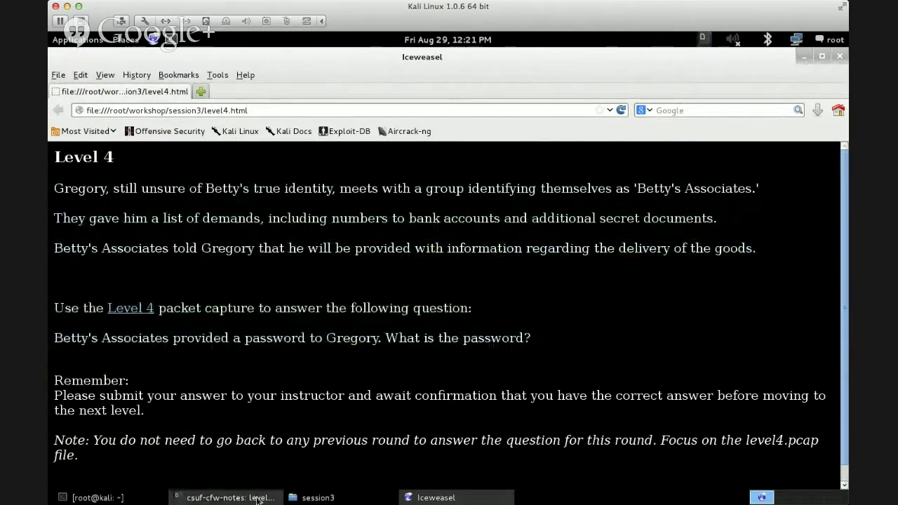
Paste the copied briefing into the level4-notes page and remove the extra blank line above the packet capture sentence.
click(226, 498)
key(ctrl+v)
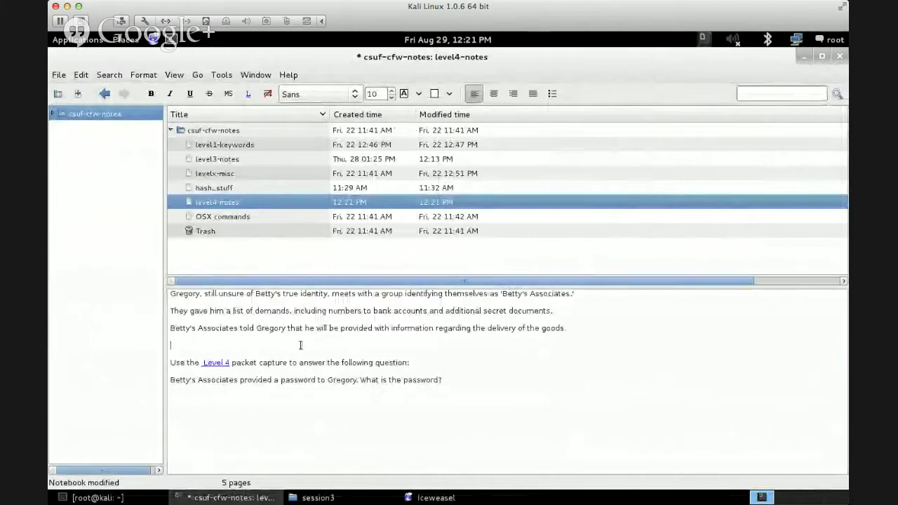
click(340, 354)
key(BackSpace)
click(521, 445)
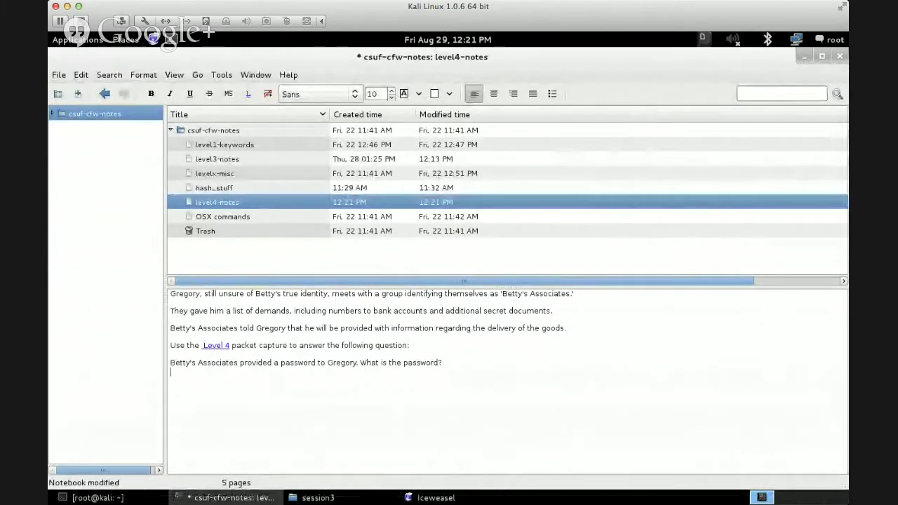
Add a "----" divider under the briefing in level4-notes, paste a copy of the briefing text beneath it, and save.
text(----)
key(Return)
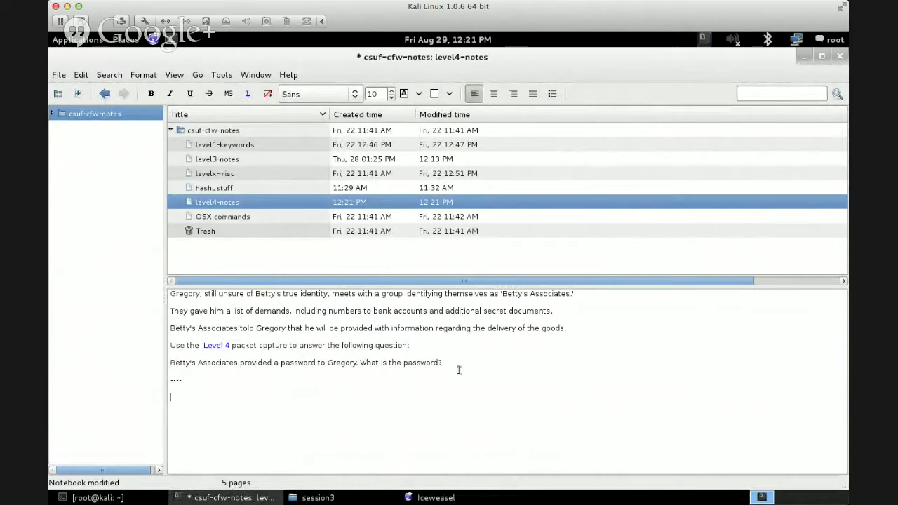
drag(452, 365, 175, 292)
key(ctrl+c)
click(217, 394)
key(ctrl+v)
key(ctrl+s)
Reduce the copied first sentence to one keyword per line: the two first names, meets, group and Associates.
drag(201, 398, 252, 397)
key(Delete)
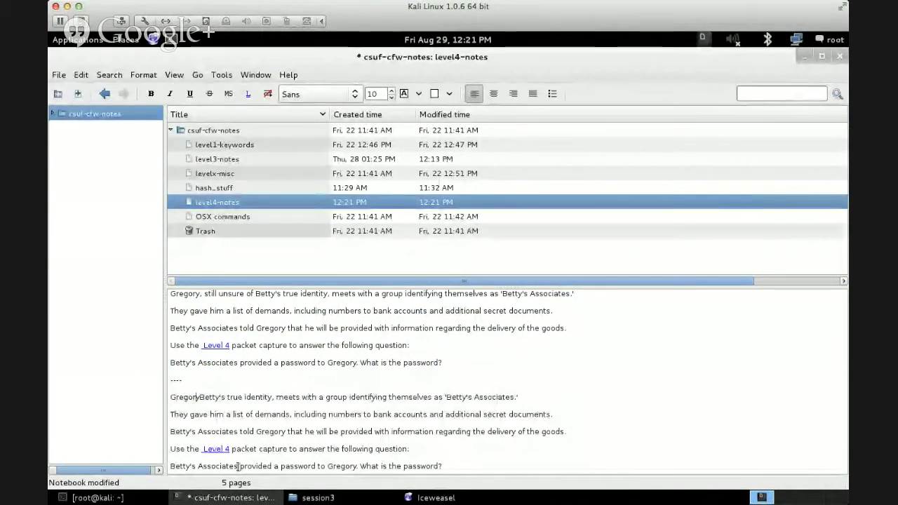
key(Return)
drag(191, 406, 319, 423)
key(Return)
key(Return)
key(BackSpace)
key(BackSpace)
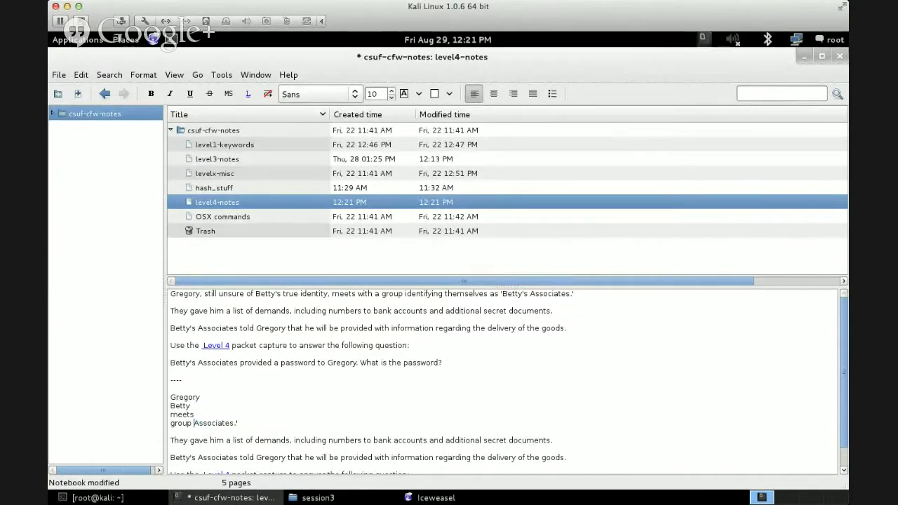
key(Return)
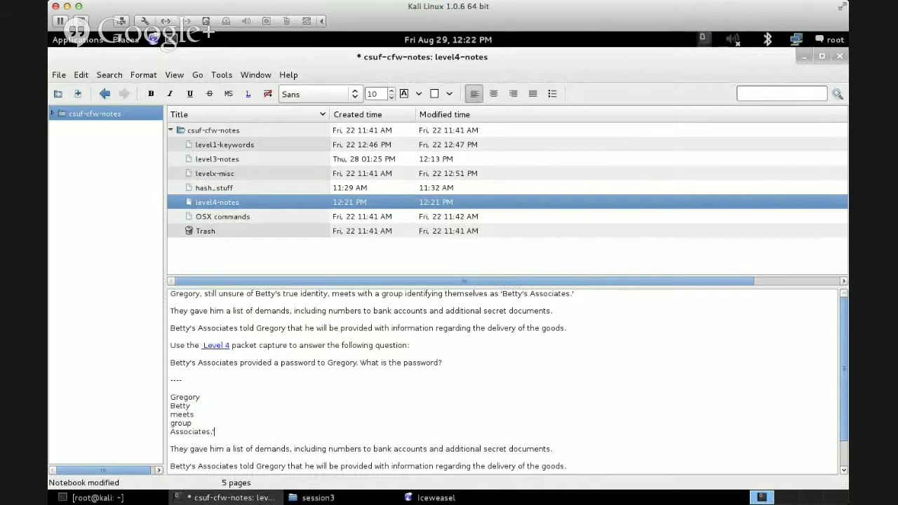
Strip the punctuation after Associates and trim the second sentence's opening to the keywords list and numbers, starting a new line at bank.
drag(170, 449, 264, 440)
key(BackSpace)
key(BackSpace)
key(Return)
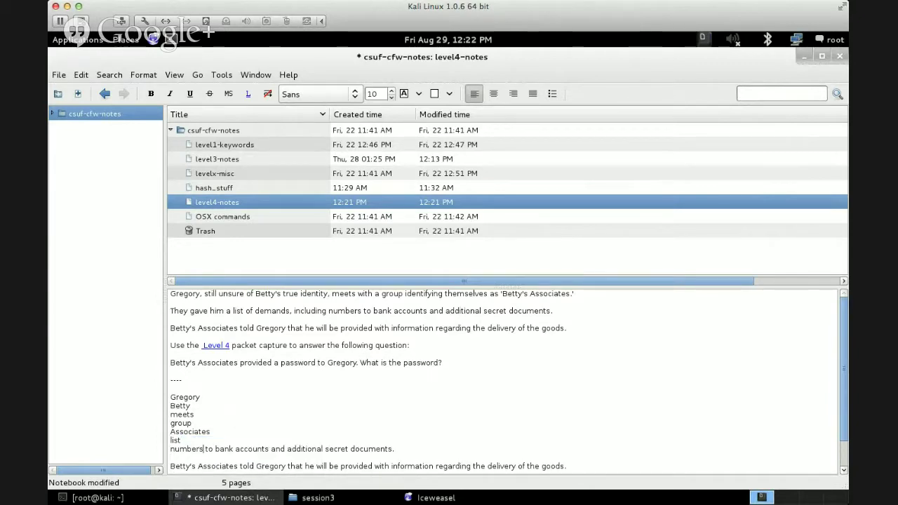
key(BackSpace)
key(Return)
key(ctrl+Right)
key(ctrl+shift+Right)
key(Home)
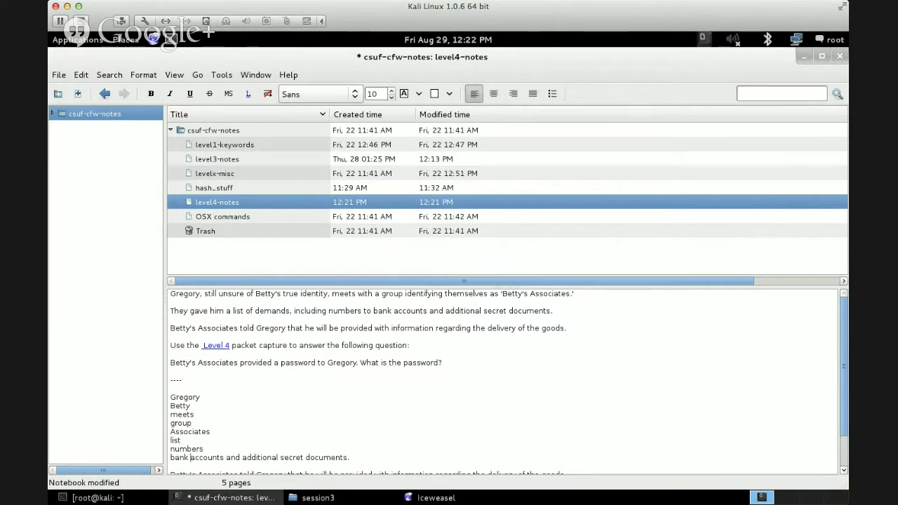
Trim the rest of the second sentence to the keywords bank, accounts, secret and documents, each on its own line.
key(ctrl+Right)
key(Delete)
key(Return)
key(ctrl+Right)
key(ctrl+shift+Right)
key(ctrl+shift+Right)
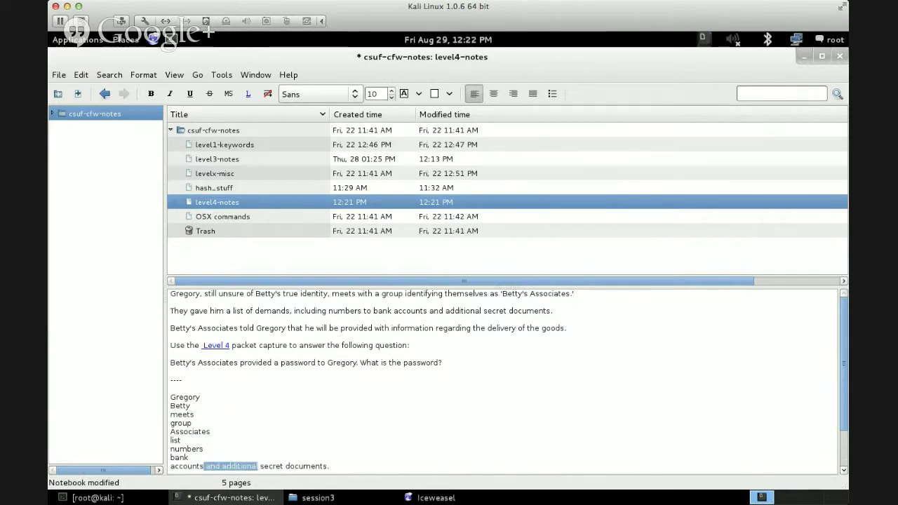
key(Delete)
key(Delete)
key(Return)
key(ctrl+Right)
key(Delete)
key(Return)
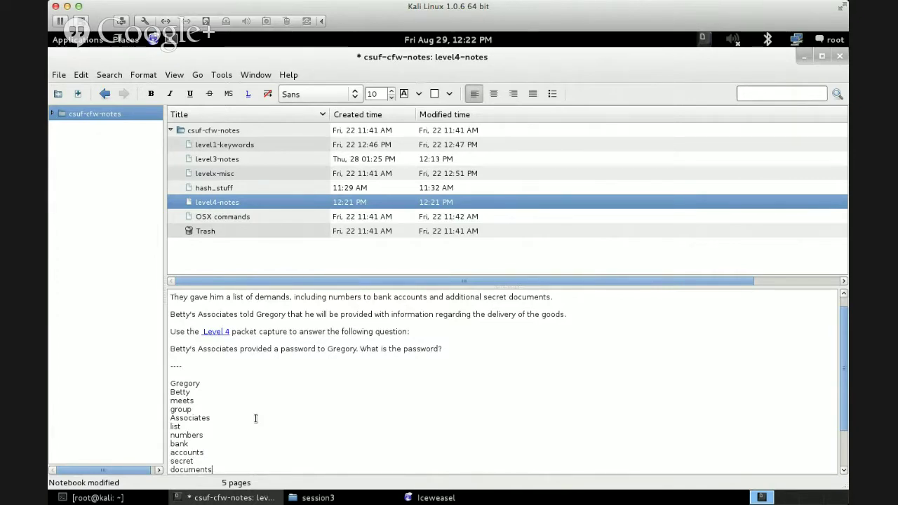
Cut the copied sentence about information on the delivery down to the keywords delivery and goods on separate lines.
key(ctrl+v)
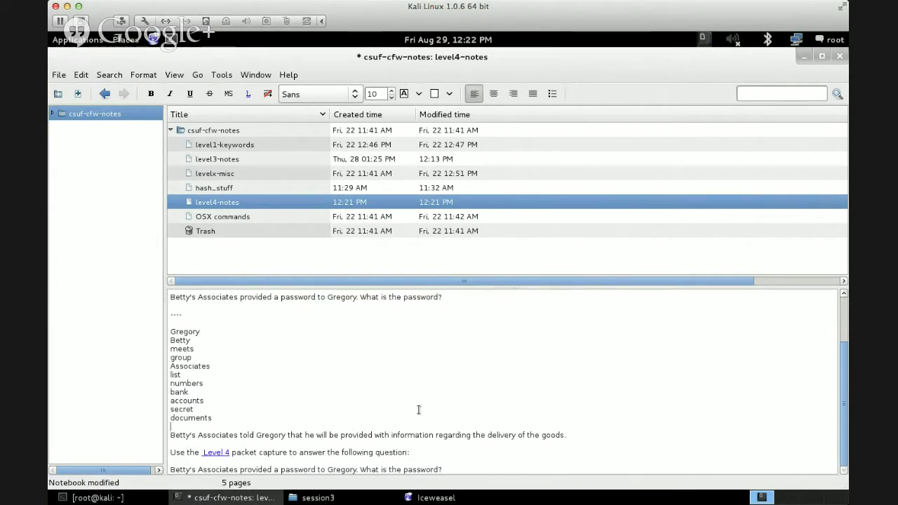
key(Down)
key(Right)
key(Right)
key(Right)
key(Right)
key(Right)
key(Right)
key(Right)
key(Right)
key(Right)
key(Right)
key(Right)
key(Right)
key(Right)
key(Right)
key(Right)
key(Right)
key(Right)
key(Right)
key(Right)
key(Right)
key(Right)
key(Right)
key(Right)
key(Right)
key(Right)
key(shift+Home)
key(BackSpace)
key(BackSpace)
key(Right)
key(Right)
key(Right)
key(Right)
key(Right)
key(Right)
key(Right)
key(Right)
key(shift+Right)
key(shift+Right)
key(shift+Right)
key(shift+Right)
key(shift+Right)
key(shift+Right)
key(shift+Right)
key(shift+Right)
key(Return)
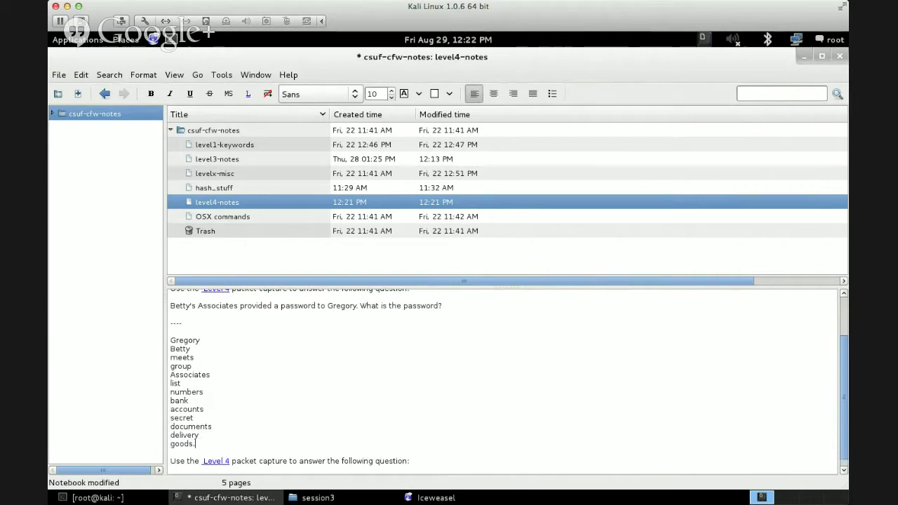
Delete the copied "Use the Level 4 packet capture" sentence and the blank lines around it below the keyword goods.
key(Down)
key(Down)
key(Down)
key(Down)
key(End)
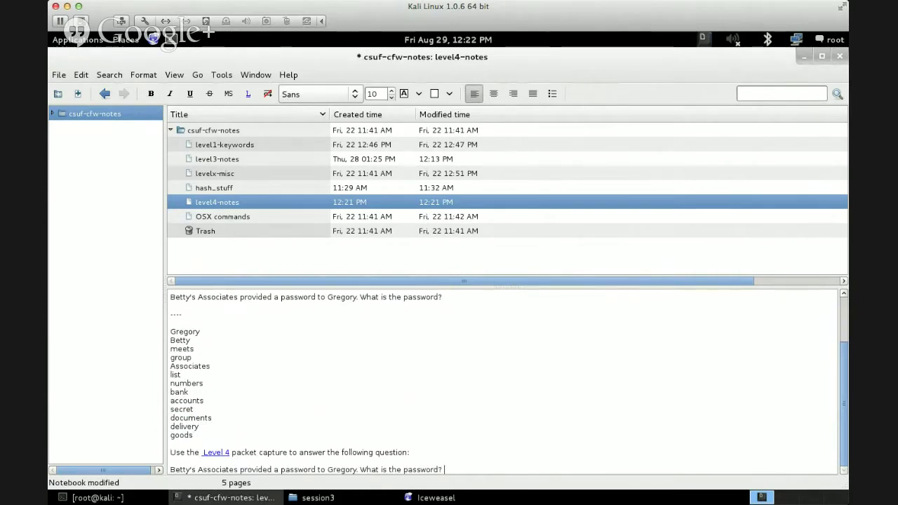
key(shift+Down)
key(shift+Down)
key(shift+Down)
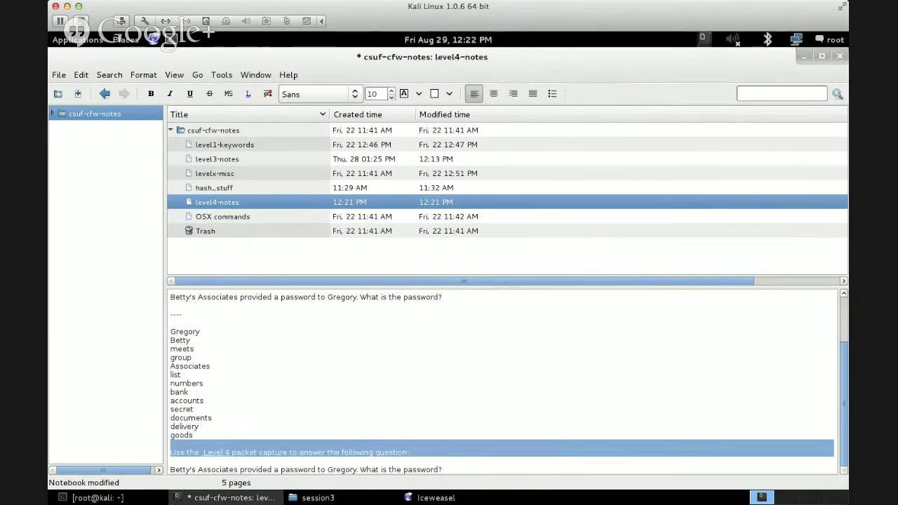
key(Delete)
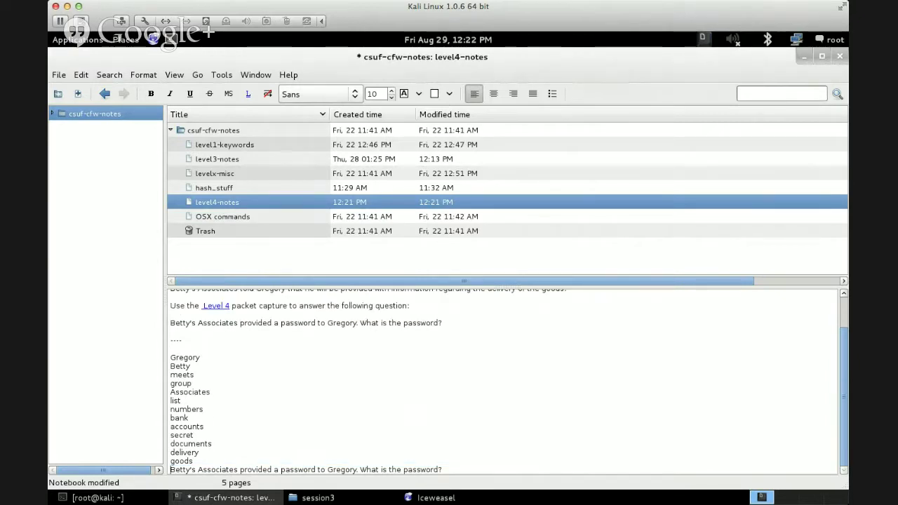
Reduce the copied question to the single keyword password, add blank lines after it, and save the notebook.
key(ctrl+shift+Right)
key(ctrl+shift+Right)
key(ctrl+shift+Right)
key(ctrl+shift+Right)
key(Delete)
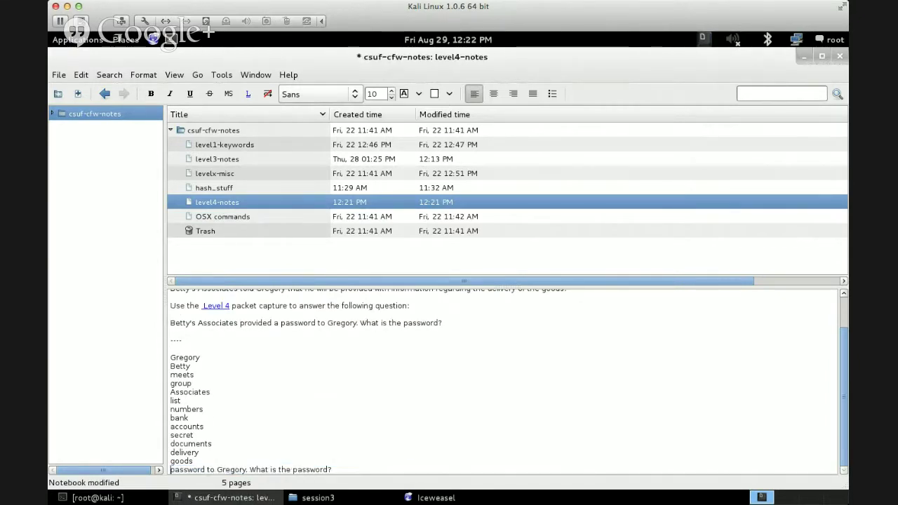
key(ctrl+Right)
key(ctrl+shift+Right)
key(ctrl+shift+Right)
key(ctrl+shift+Right)
key(ctrl+shift+Right)
key(ctrl+shift+Right)
key(ctrl+shift+Right)
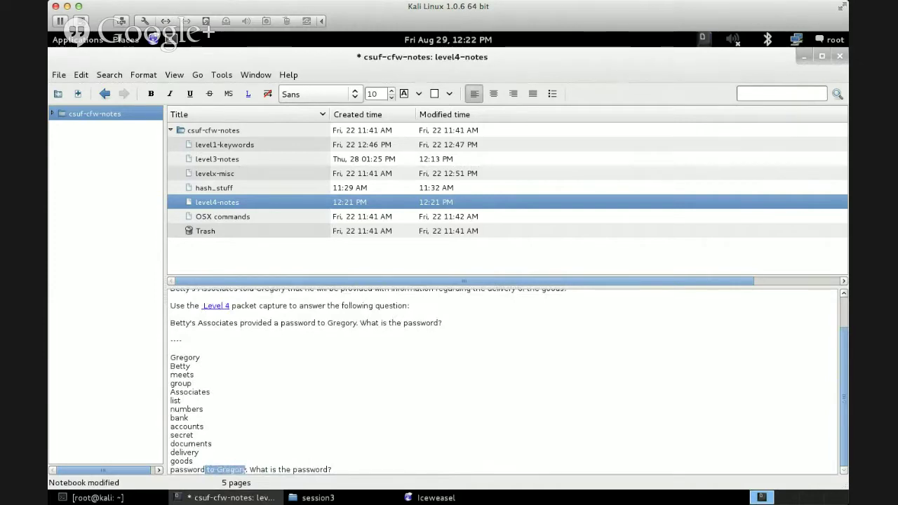
key(Delete)
key(Return)
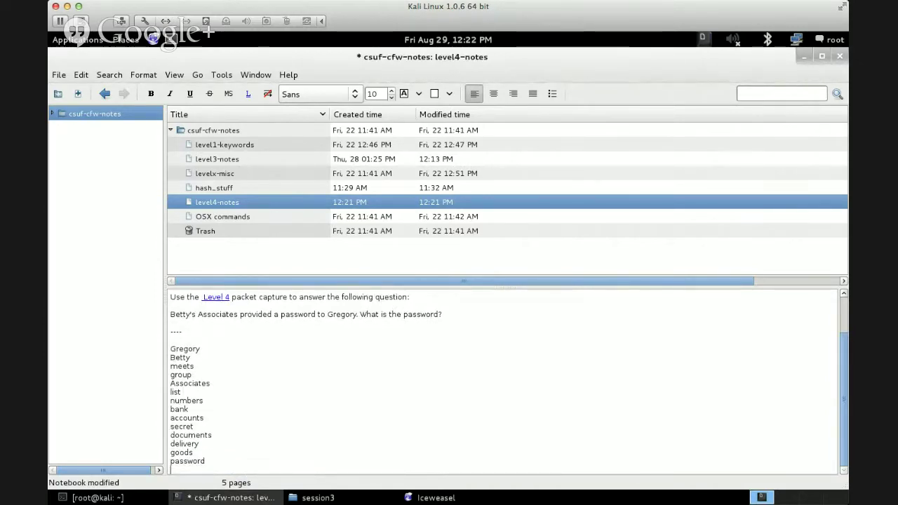
key(Return)
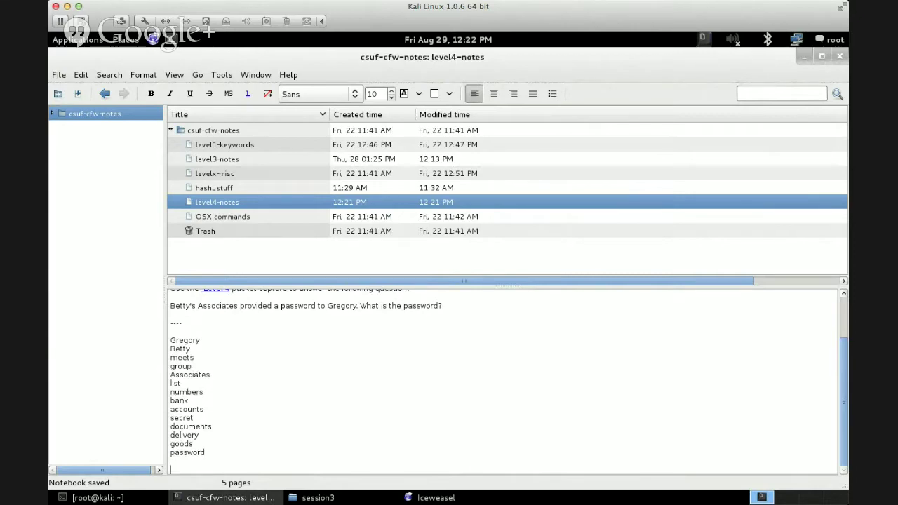
Review the finished keyword list and compare its password entry with the question in the briefing.
drag(236, 452, 146, 341)
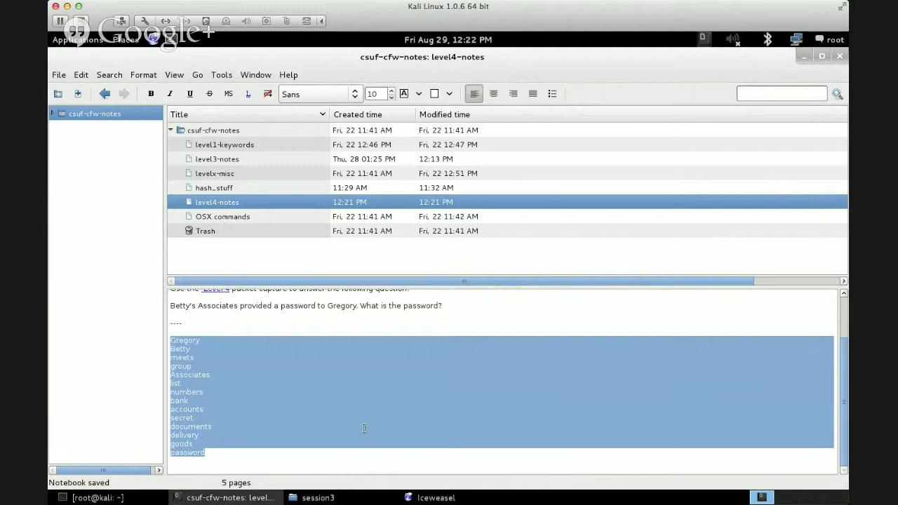
click(257, 460)
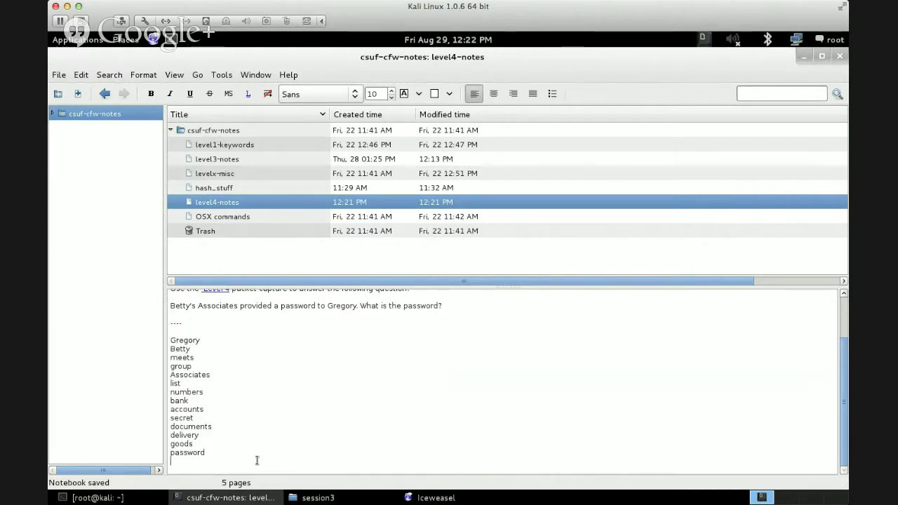
double_click(194, 454)
click(335, 456)
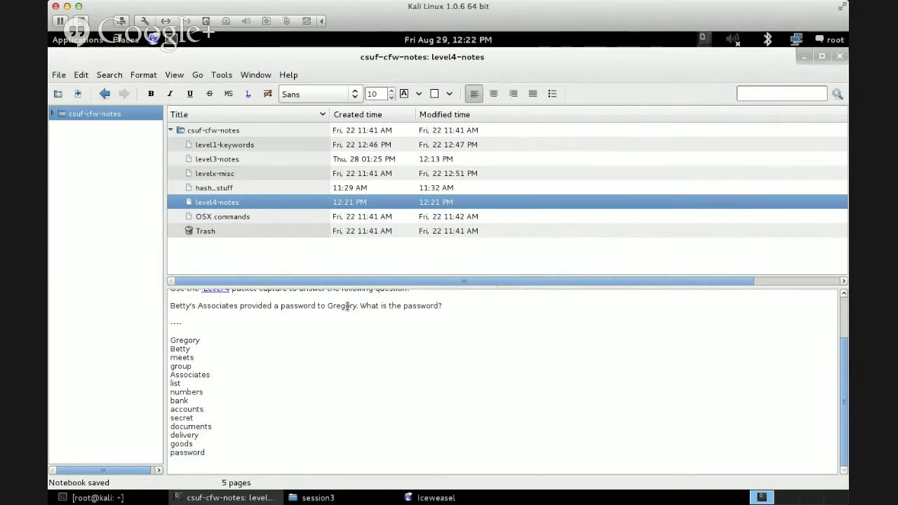
double_click(424, 306)
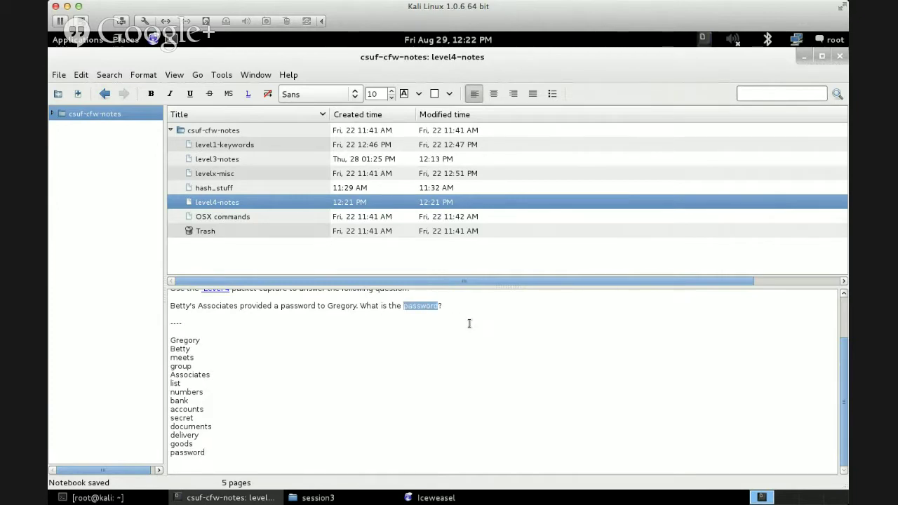
click(470, 324)
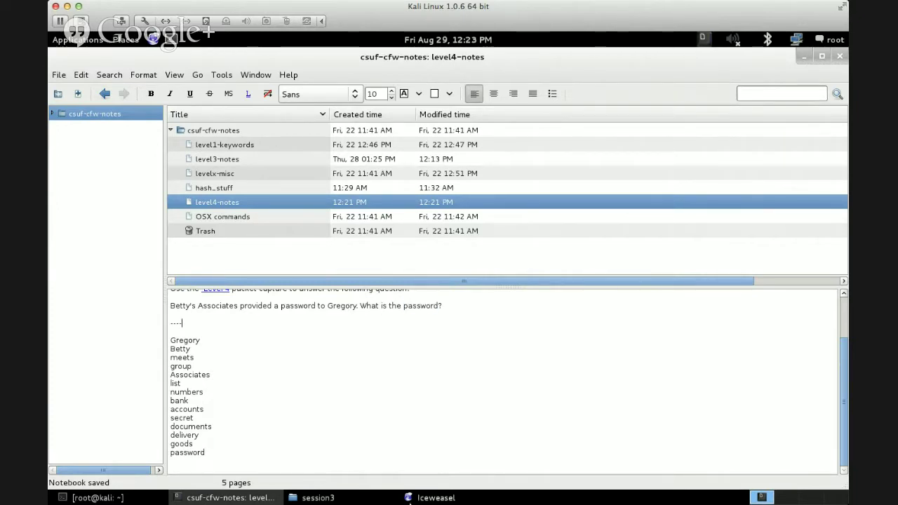
Open level4.pcap from the session3 folder in Wireshark and look over the start of its packet list.
click(317, 497)
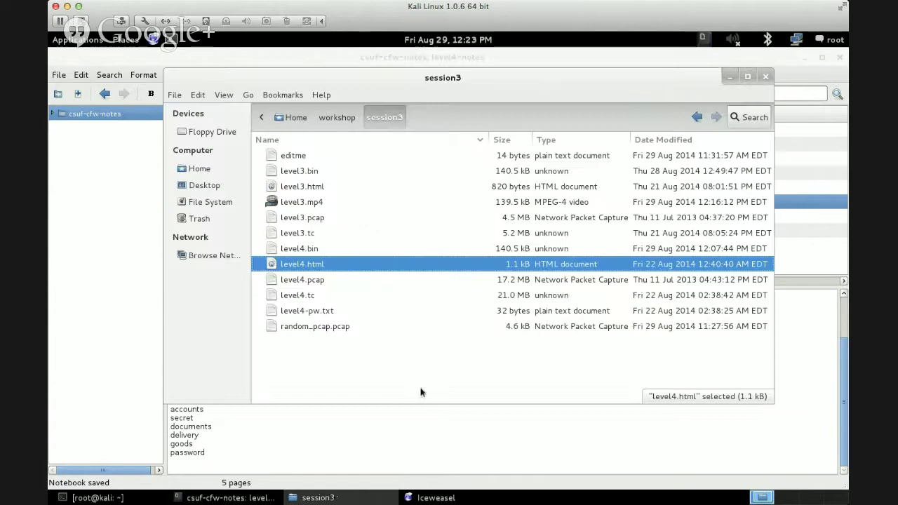
double_click(301, 280)
click(471, 331)
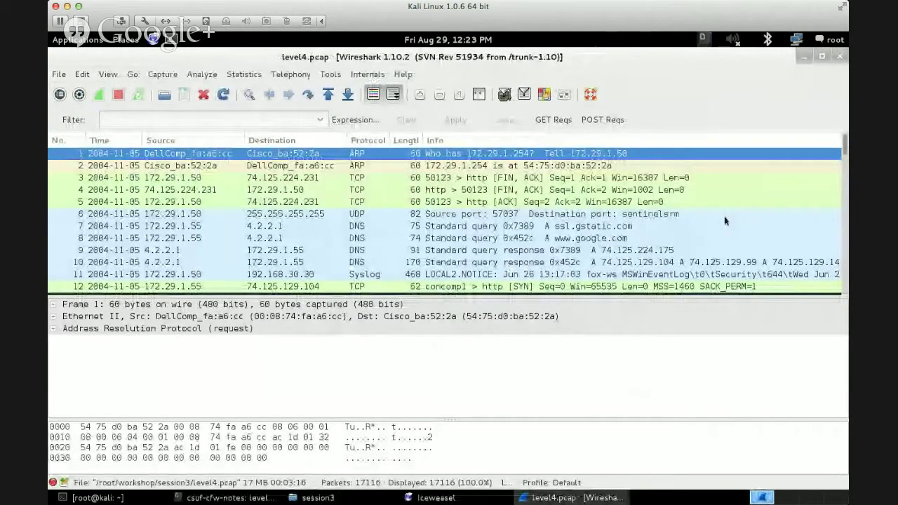
scroll(844, 154, down, 10)
mouse_move(846, 149)
mouse_down()
mouse_move(836, 309)
mouse_move(847, 136)
mouse_up()
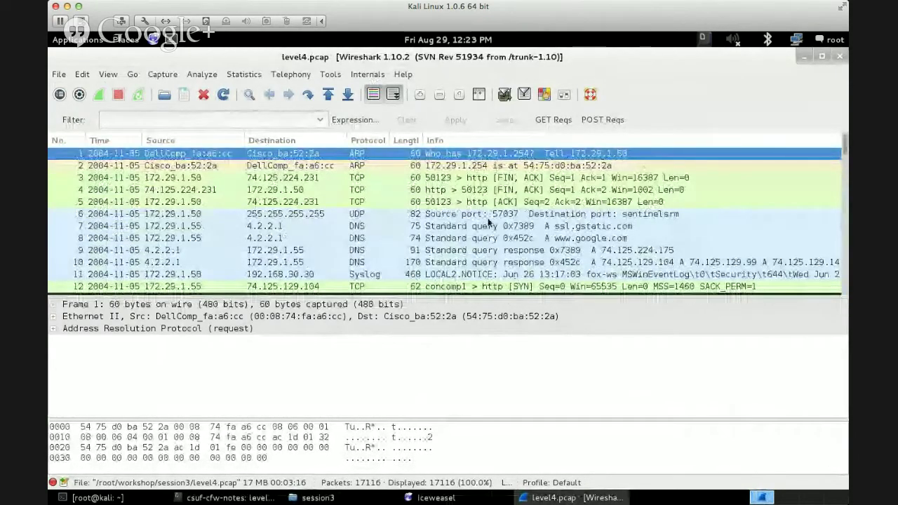
Find the first packet containing the string "password" by searching downward in the packet bytes.
key(ctrl+f)
mouse_move(232, 76)
mouse_down()
mouse_move(294, 76)
mouse_move(384, 126)
mouse_move(407, 124)
mouse_up()
click(235, 242)
click(346, 176)
text(password)
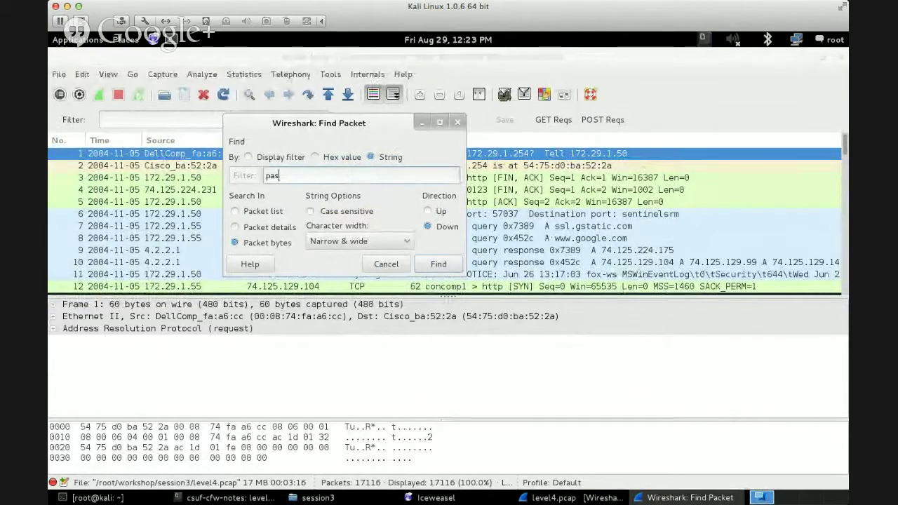
click(451, 260)
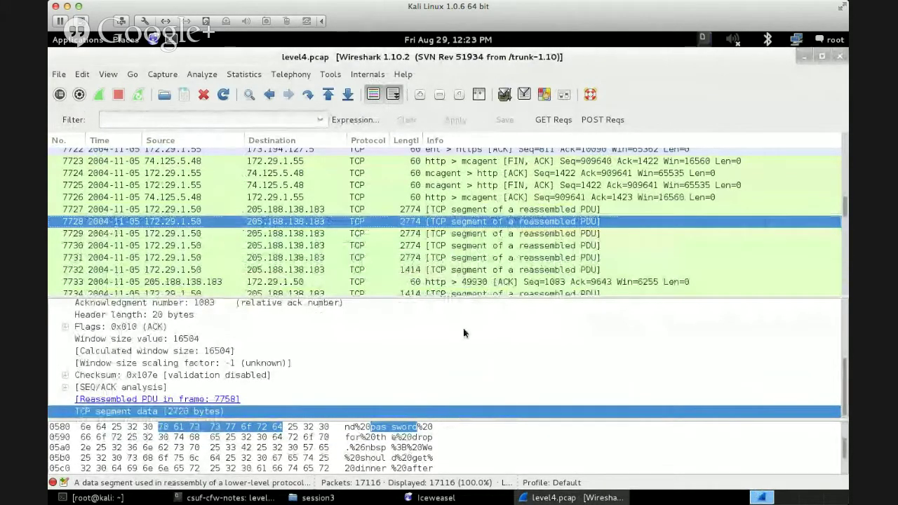
Enlarge the packet bytes view and read the message text surrounding the password match in packet 7728.
drag(454, 298, 460, 252)
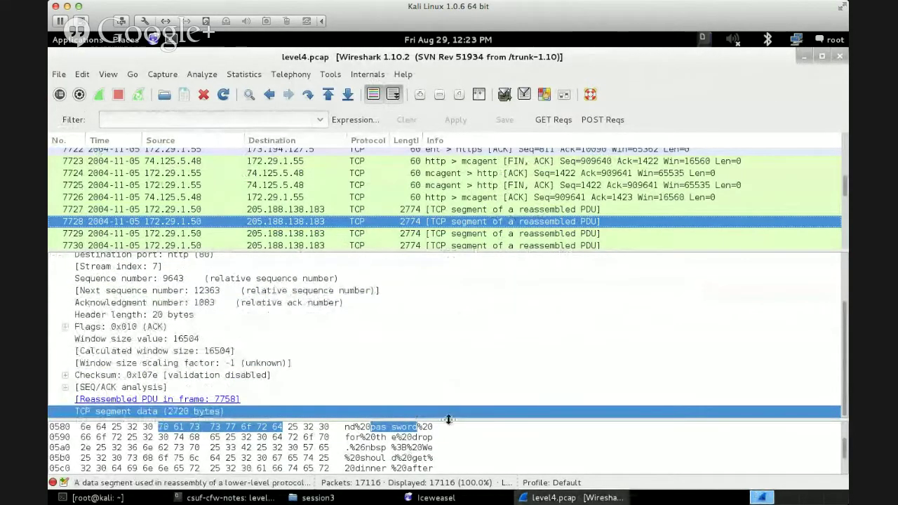
drag(452, 419, 463, 295)
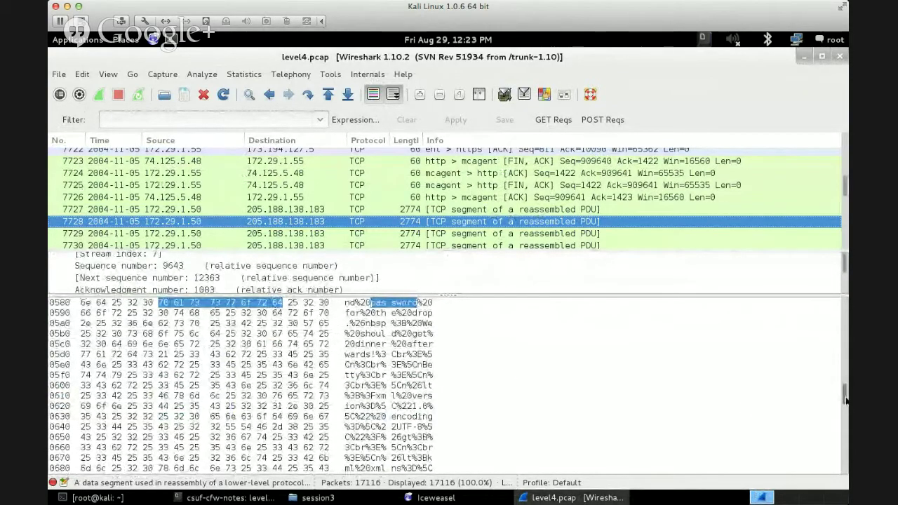
scroll(846, 397, up, 3)
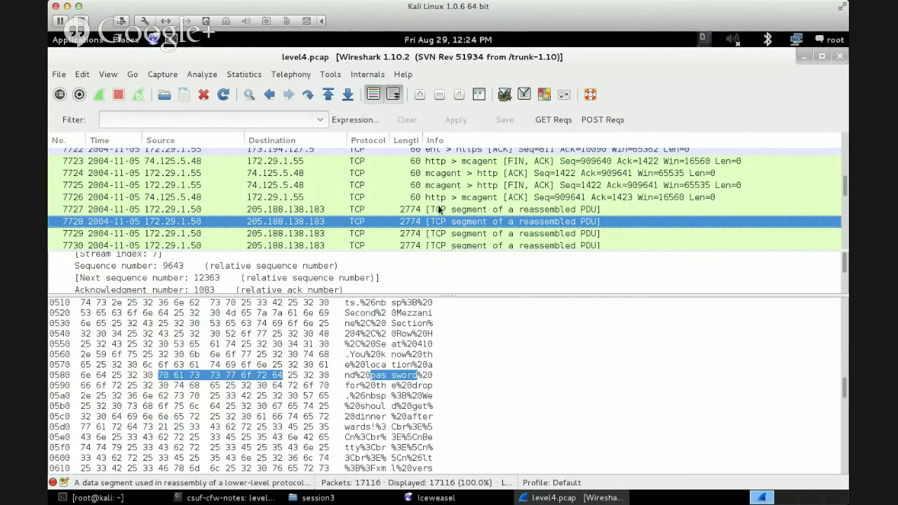
scroll(438, 205, down, 2)
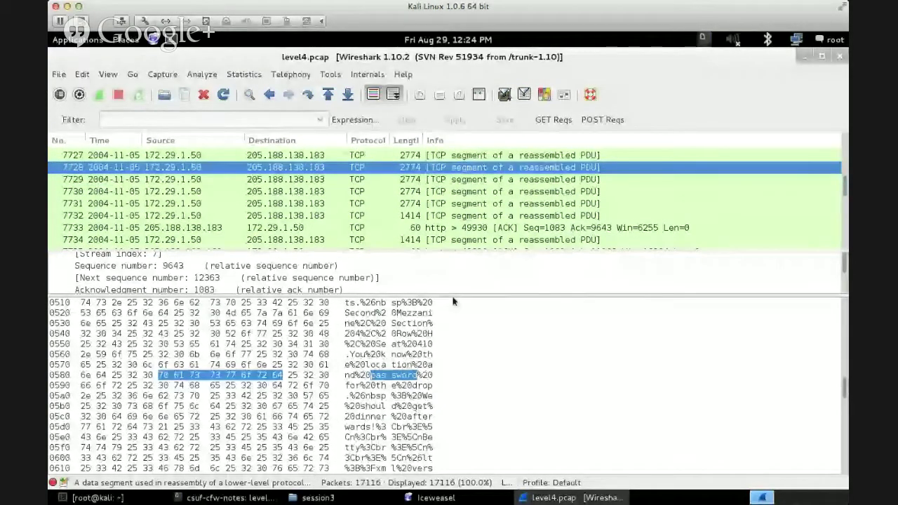
drag(452, 296, 454, 322)
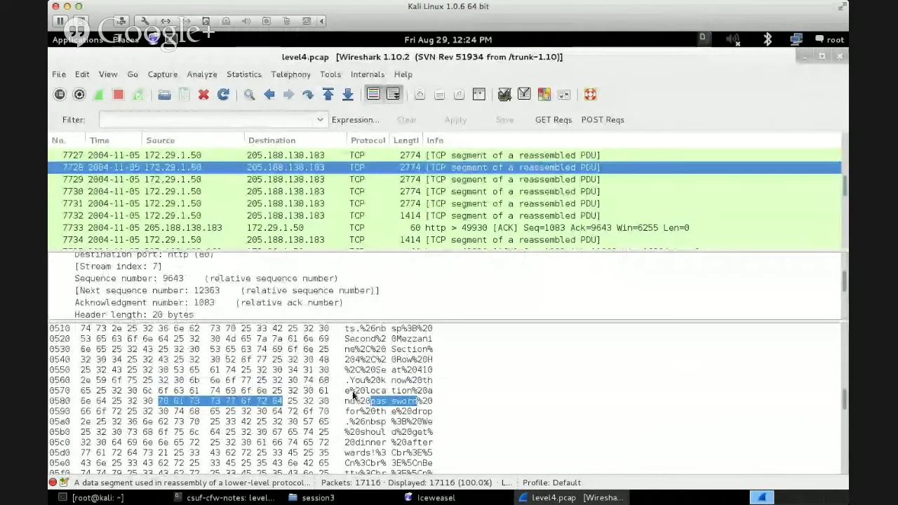
Highlight the TCP segment data of packet 7728 and examine its bytes beyond the password match.
click(353, 396)
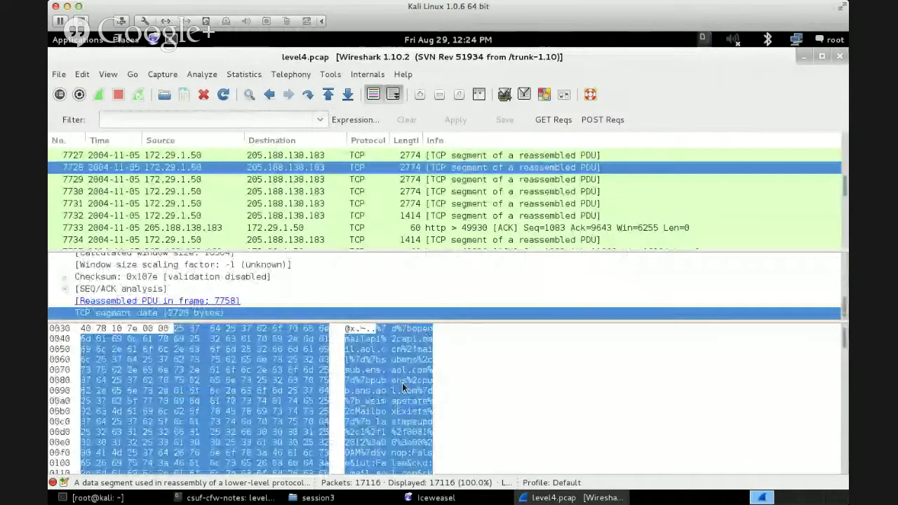
drag(846, 344, 842, 415)
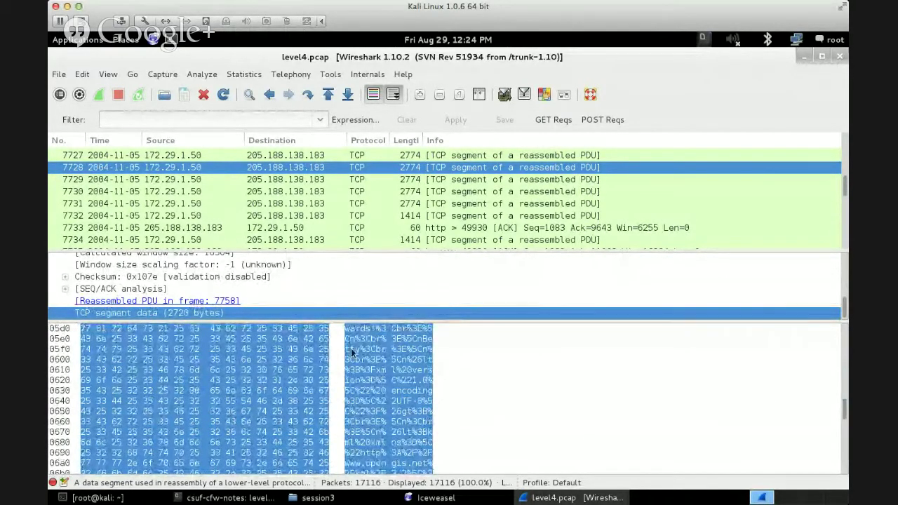
click(421, 354)
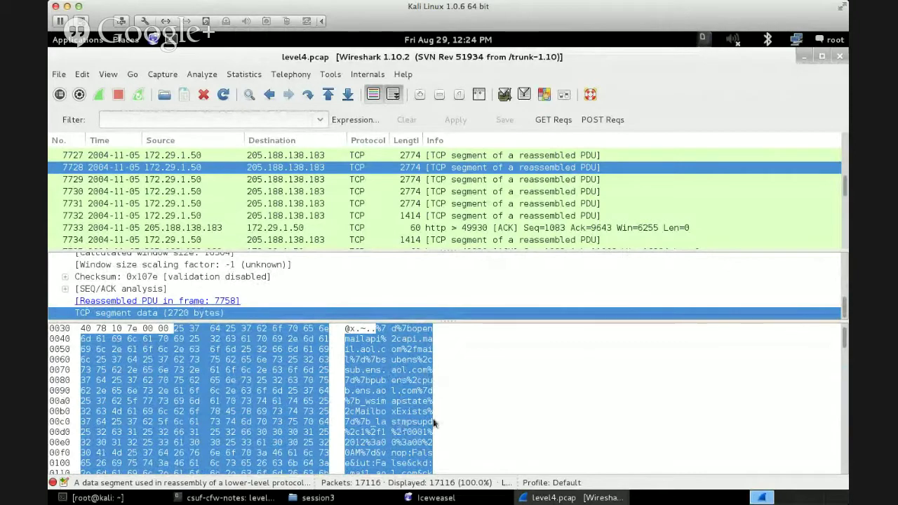
Follow the TCP stream of packet 7728, close the stream view, and look over the packets filtered to that conversation.
right_click(381, 167)
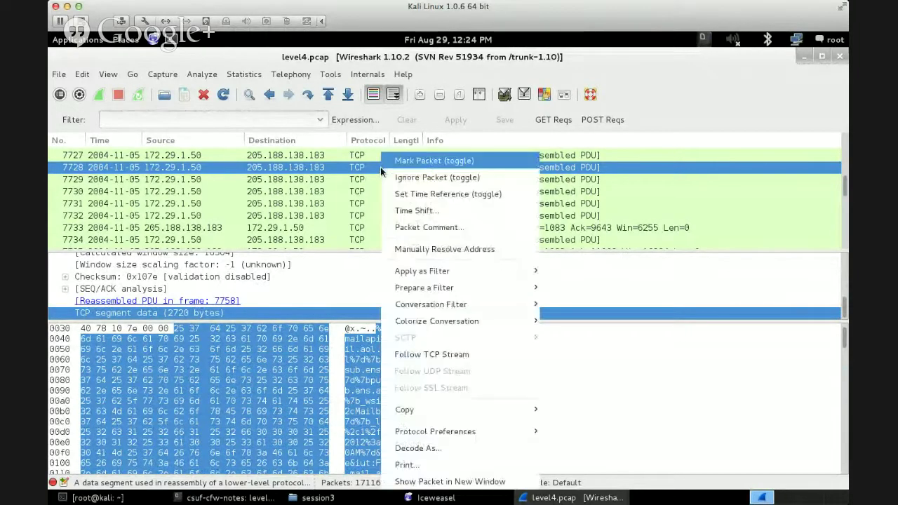
click(506, 360)
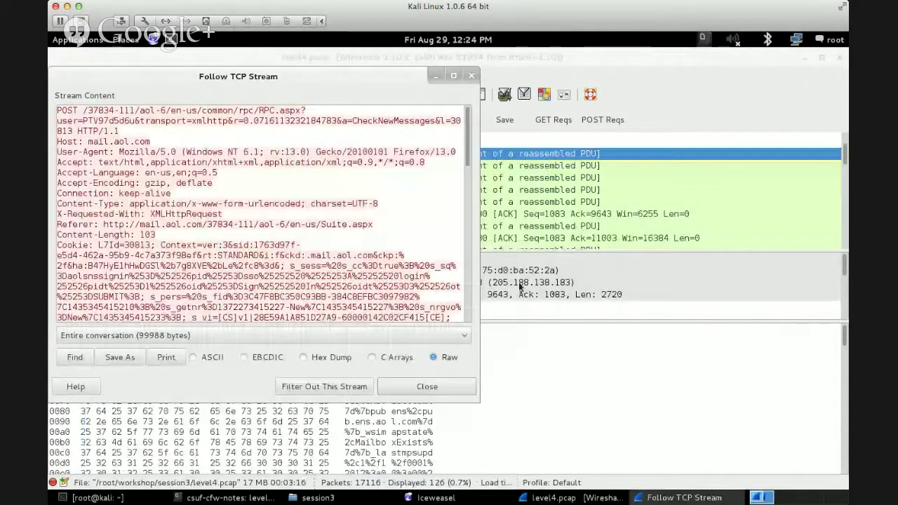
drag(477, 98, 527, 157)
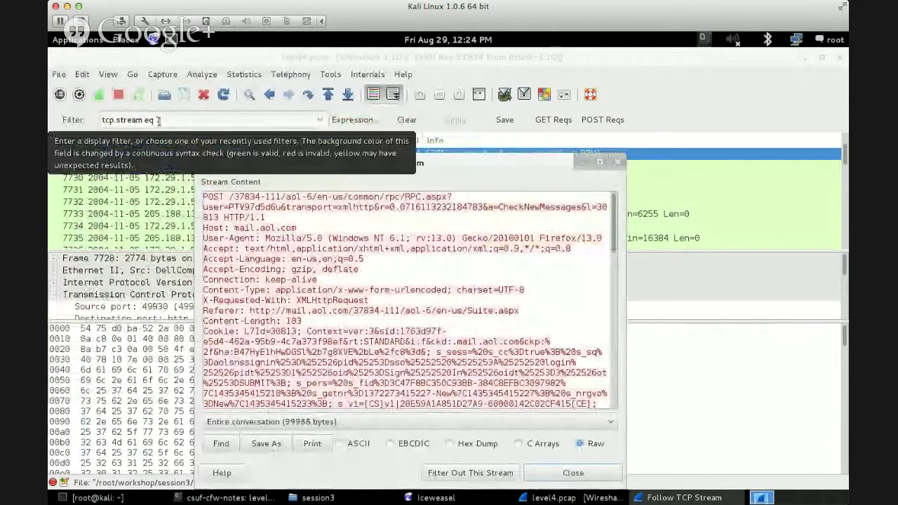
drag(317, 172, 393, 195)
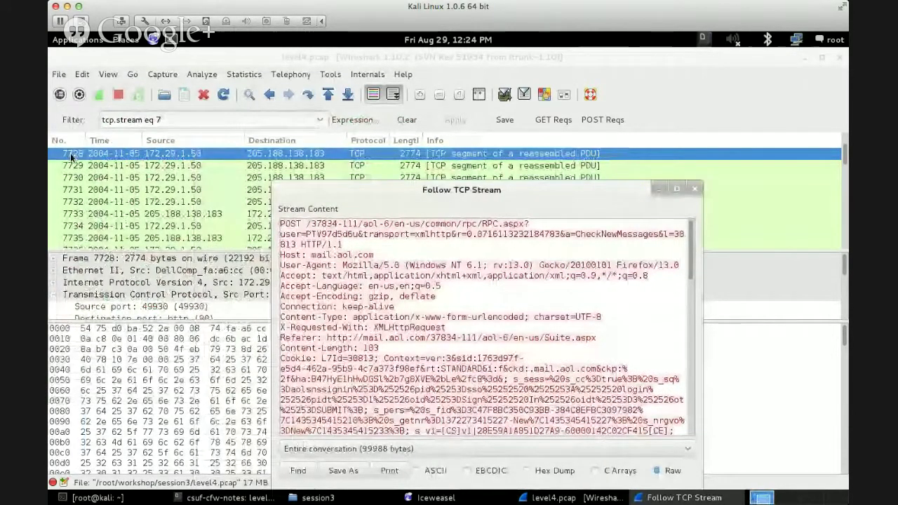
click(695, 189)
mouse_move(847, 160)
mouse_down()
mouse_move(845, 132)
mouse_move(846, 154)
mouse_up()
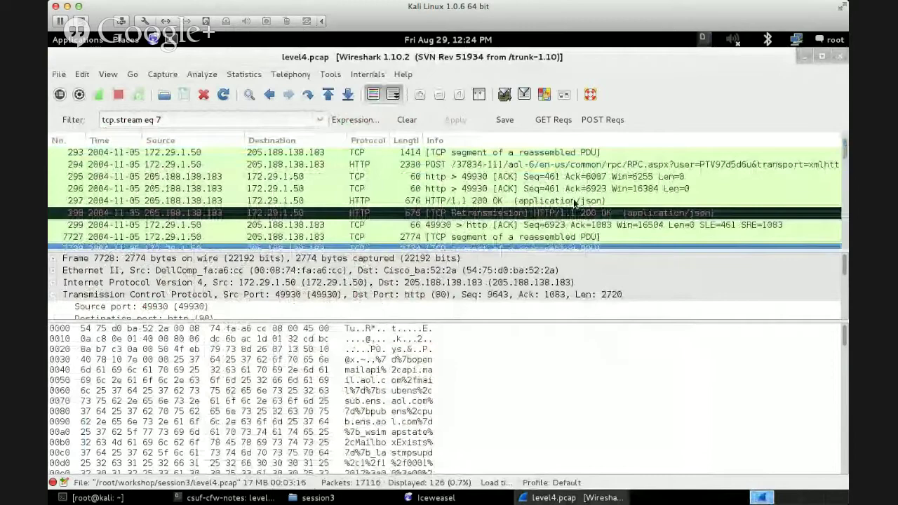
scroll(561, 211, down, 2)
Reopen the TCP stream of packet 7728 in a maximized window and examine its POST request line and User-Agent browser version.
right_click(284, 196)
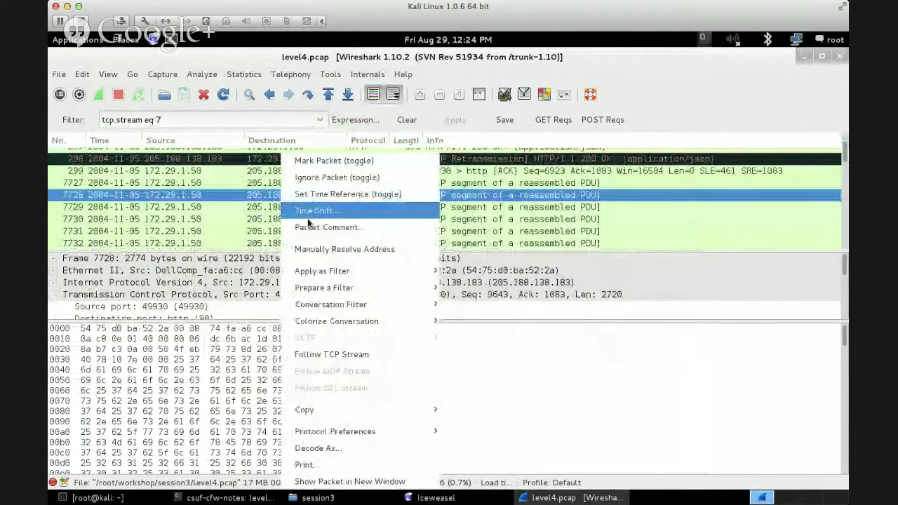
click(355, 355)
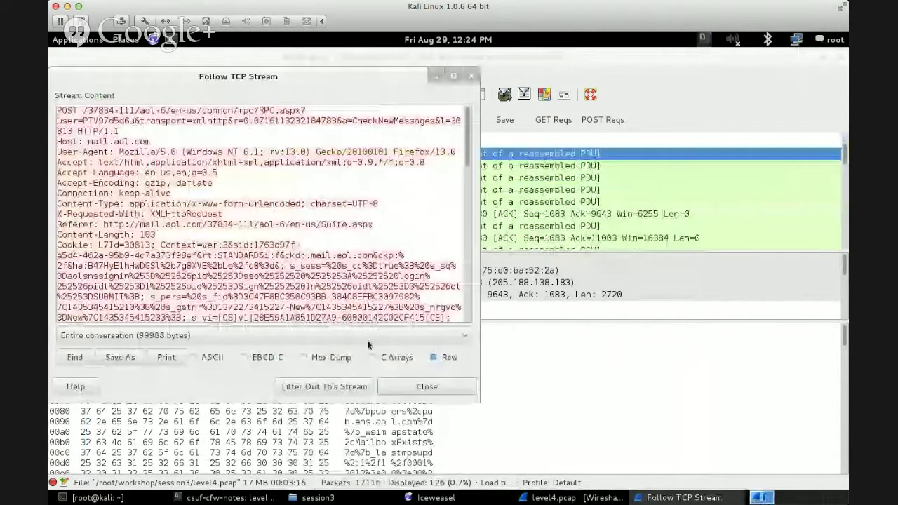
click(454, 74)
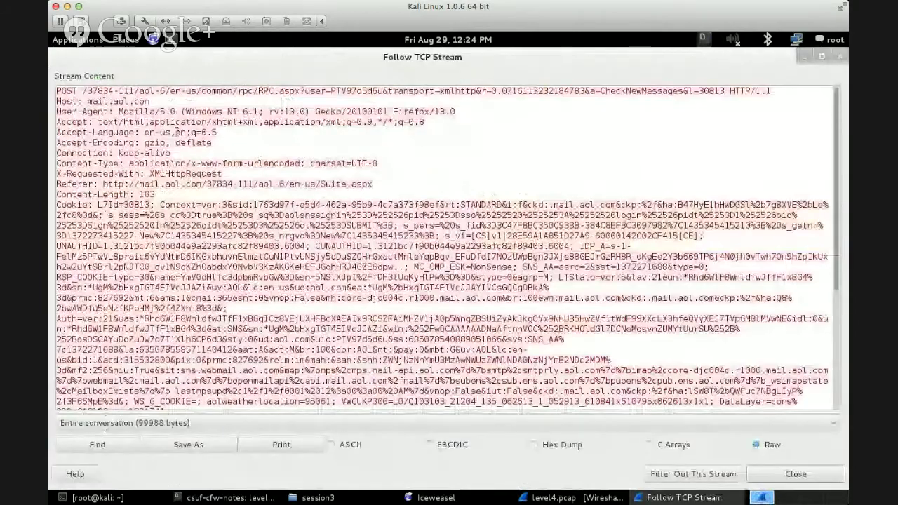
double_click(67, 91)
double_click(147, 90)
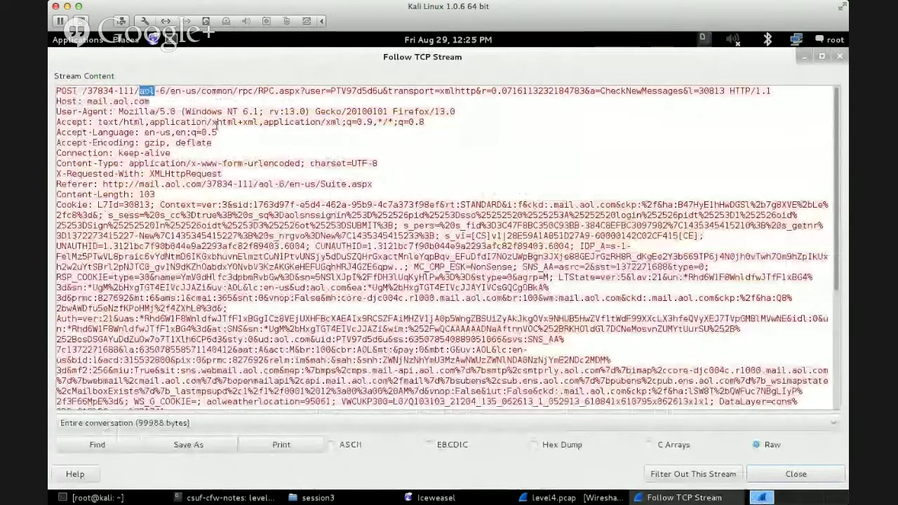
drag(456, 113, 388, 114)
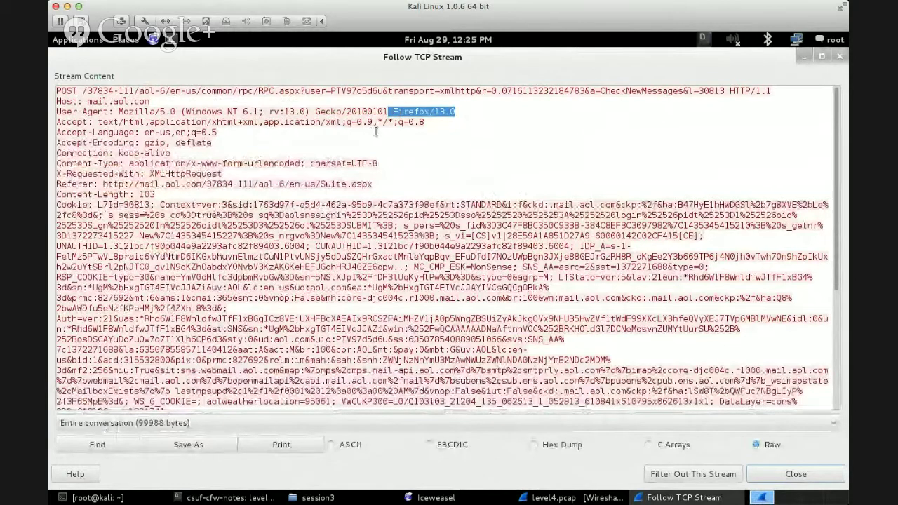
drag(456, 113, 398, 113)
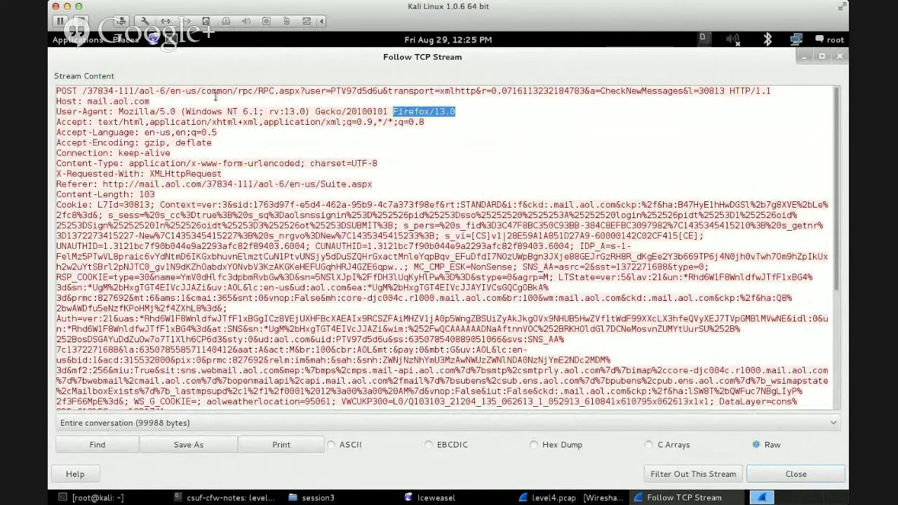
Read through the stream's request headers, cookie data and server response down to the end of the content.
click(363, 164)
scroll(509, 173, down, 5)
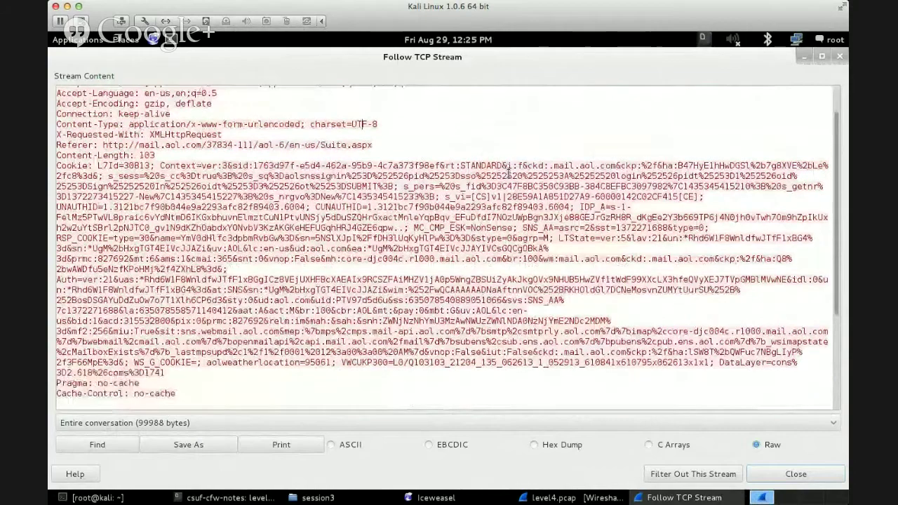
scroll(508, 173, down, 1)
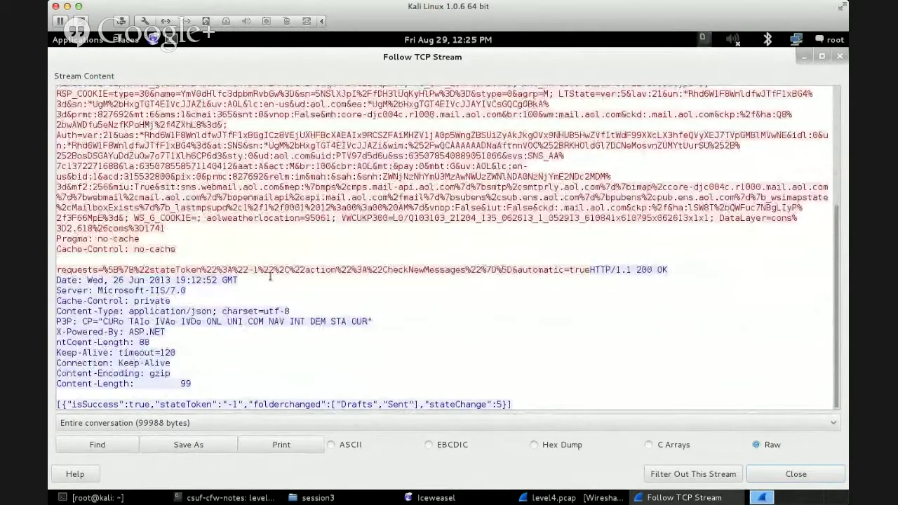
scroll(676, 326, up, 1)
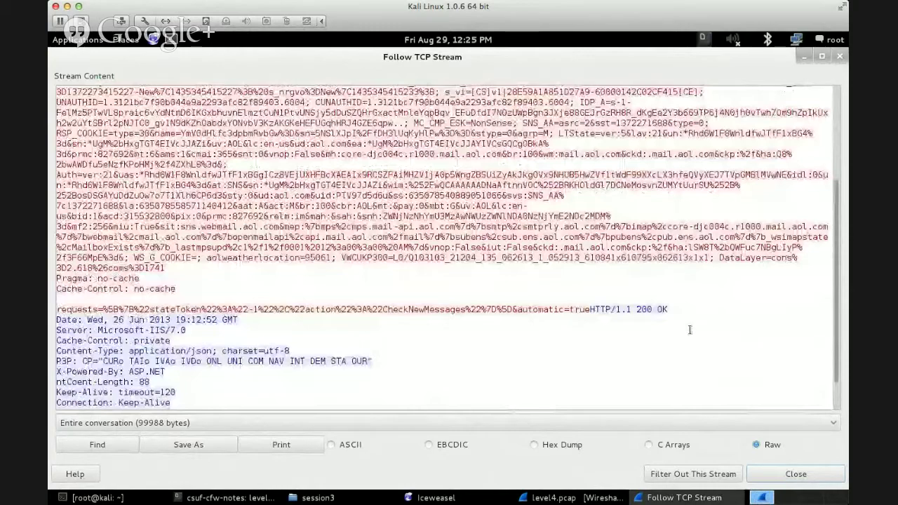
scroll(690, 330, down, 1)
drag(545, 410, 551, 219)
click(551, 218)
scroll(662, 307, up, 5)
scroll(661, 307, down, 5)
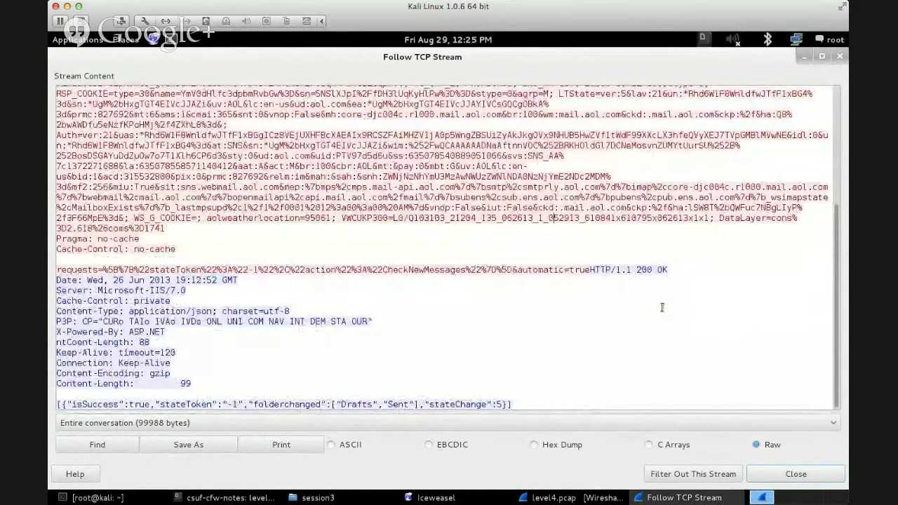
scroll(661, 307, up, 5)
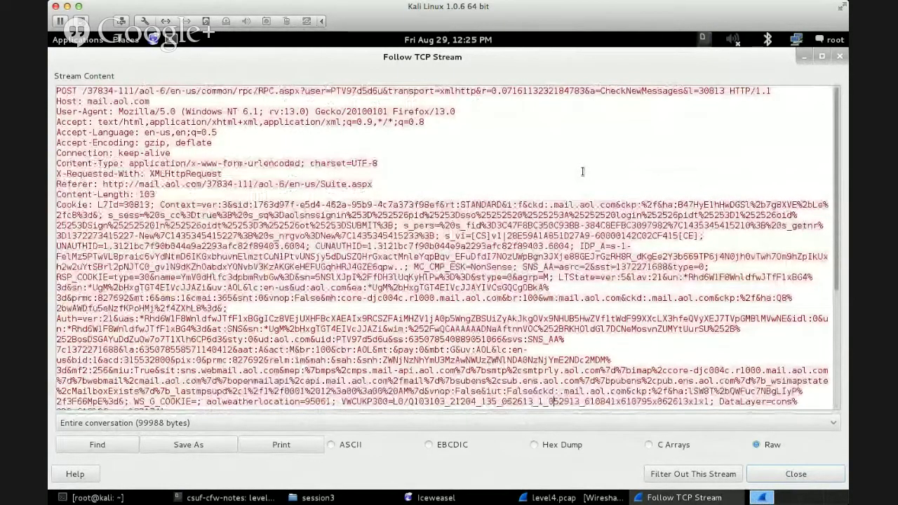
Highlight the X-Requested-With header's value and check the remaining stream content for the message text.
double_click(222, 172)
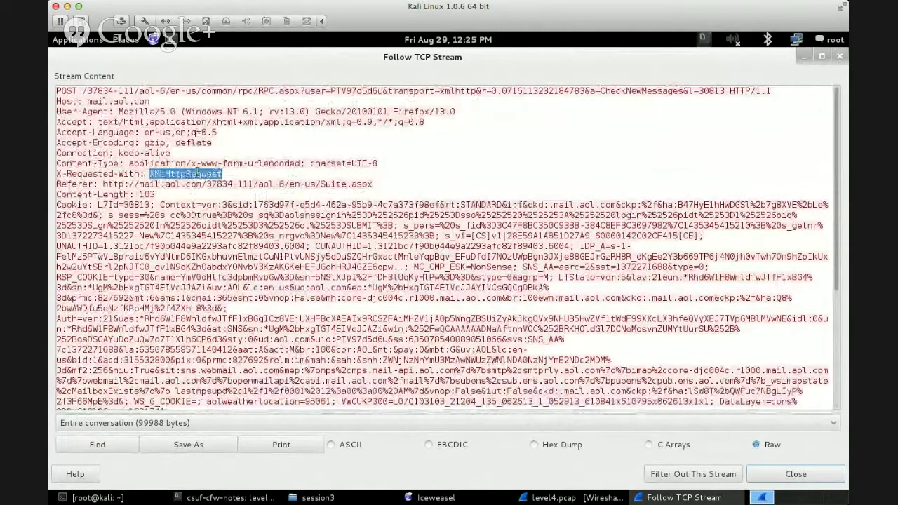
double_click(201, 173)
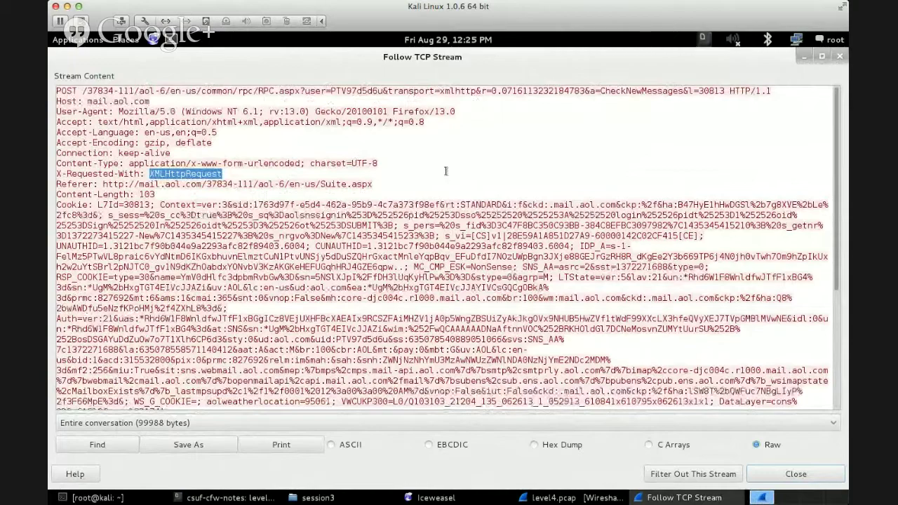
scroll(445, 170, down, 6)
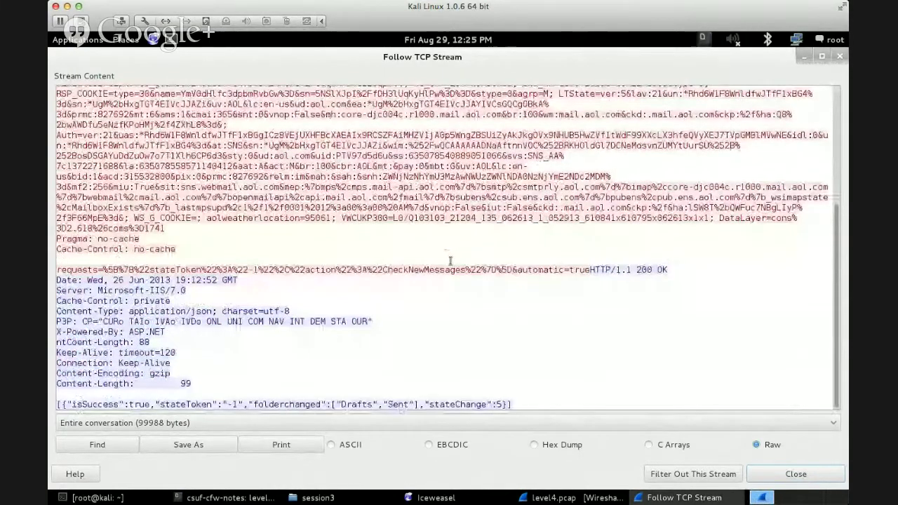
scroll(450, 261, up, 6)
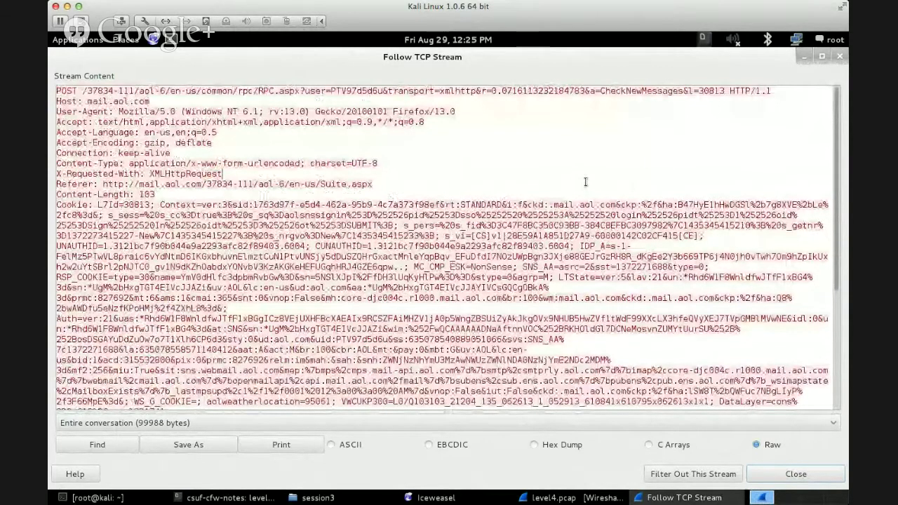
Examine the mail-related cookie fields and the response in the stream once more, and close the stream view.
drag(503, 299, 439, 302)
click(570, 236)
scroll(570, 236, down, 6)
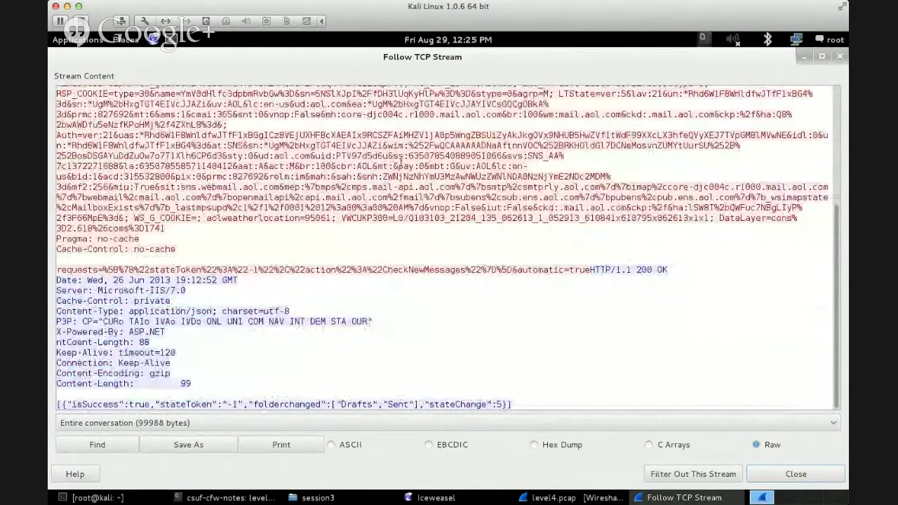
drag(390, 315, 487, 369)
click(605, 215)
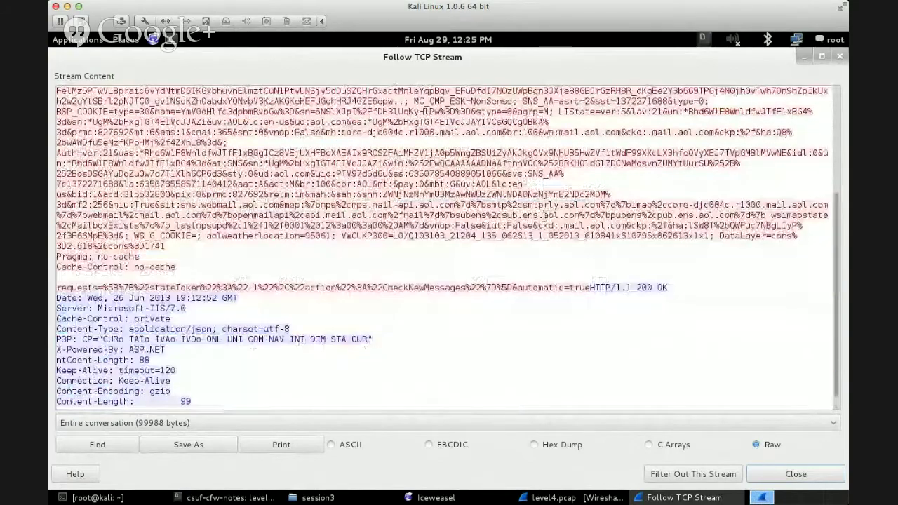
scroll(605, 216, up, 6)
click(781, 473)
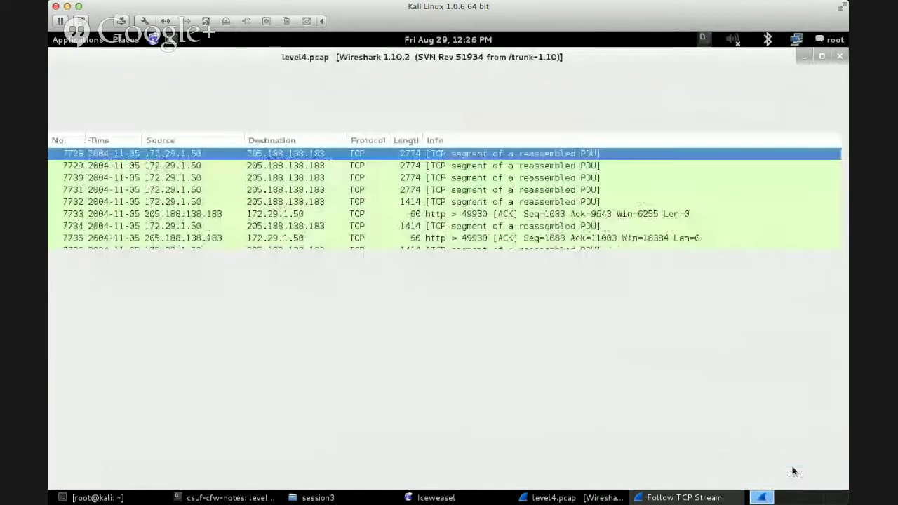
Highlight packet 7728's TCP segment data and read the message in its bytes, starting from the greeting.
click(416, 414)
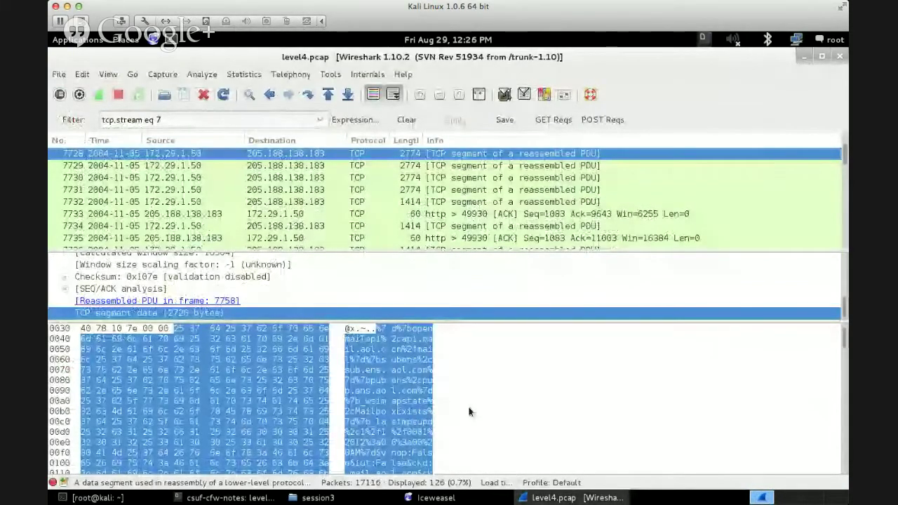
drag(847, 342, 846, 397)
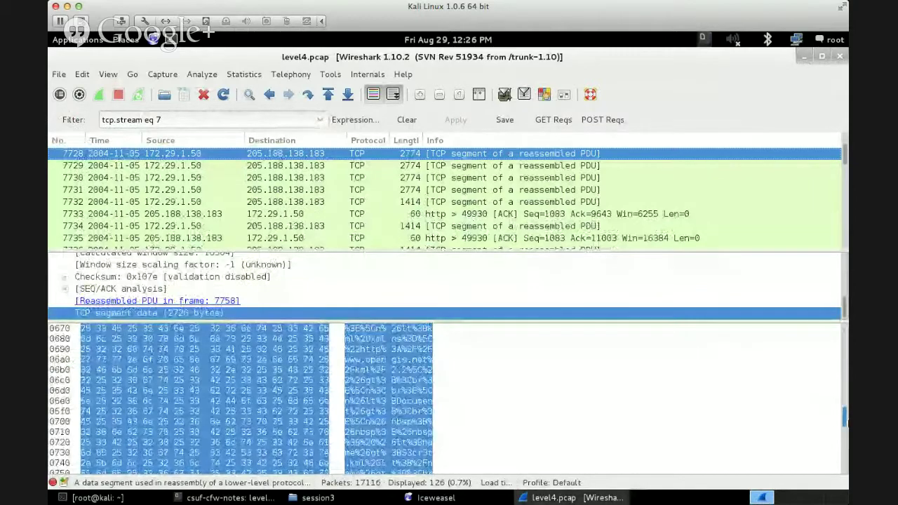
scroll(450, 377, up, 20)
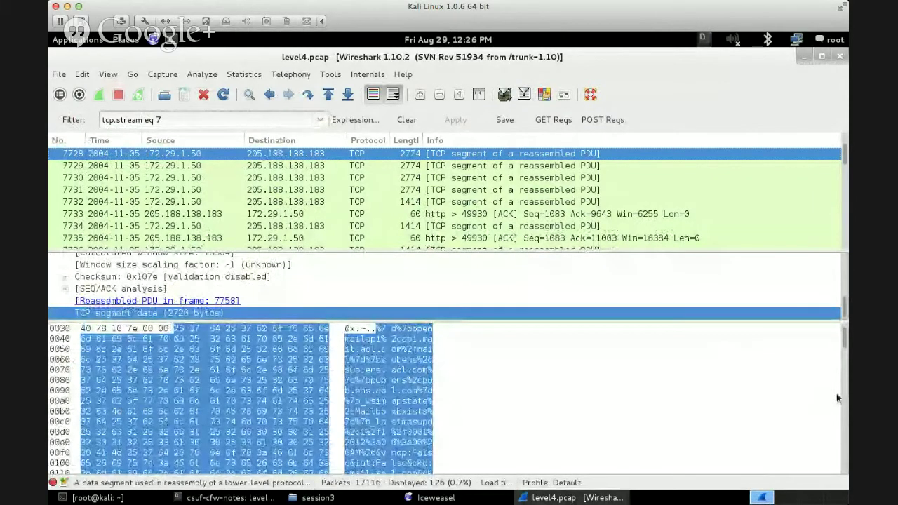
scroll(841, 391, down, 8)
scroll(847, 397, down, 9)
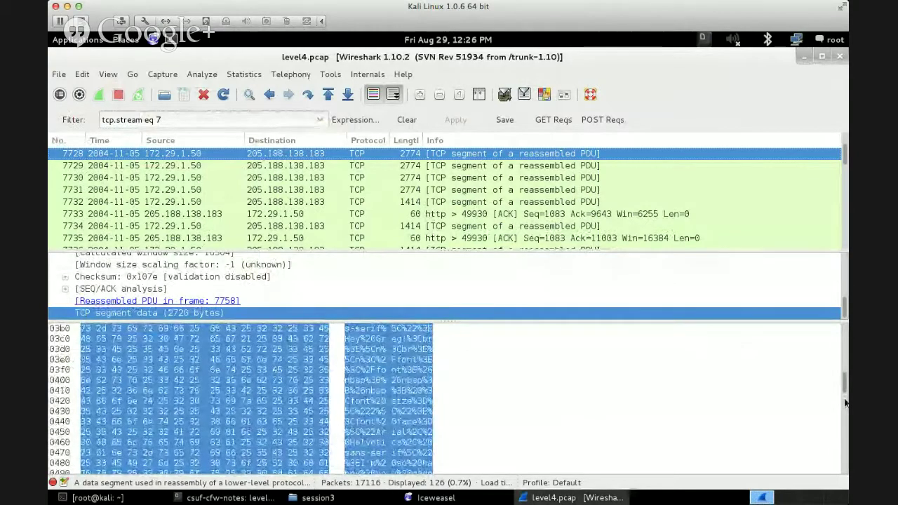
scroll(846, 407, down, 5)
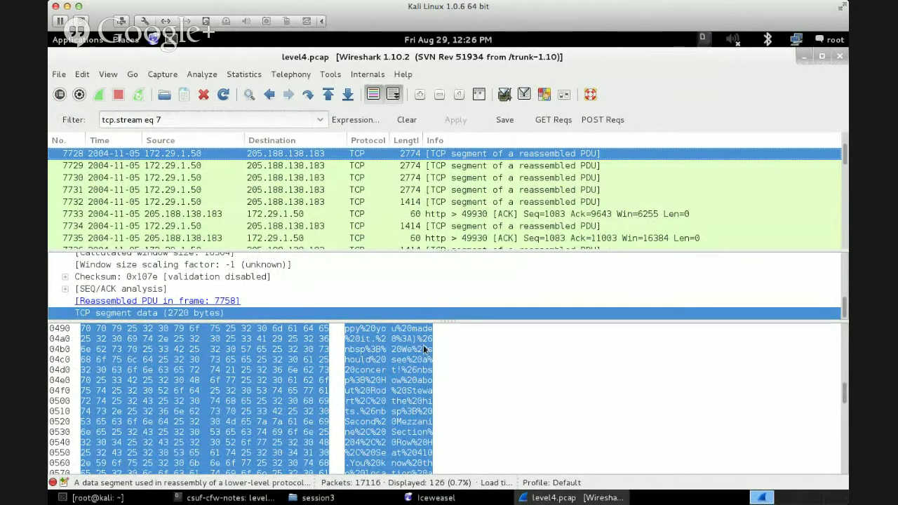
right_click(394, 367)
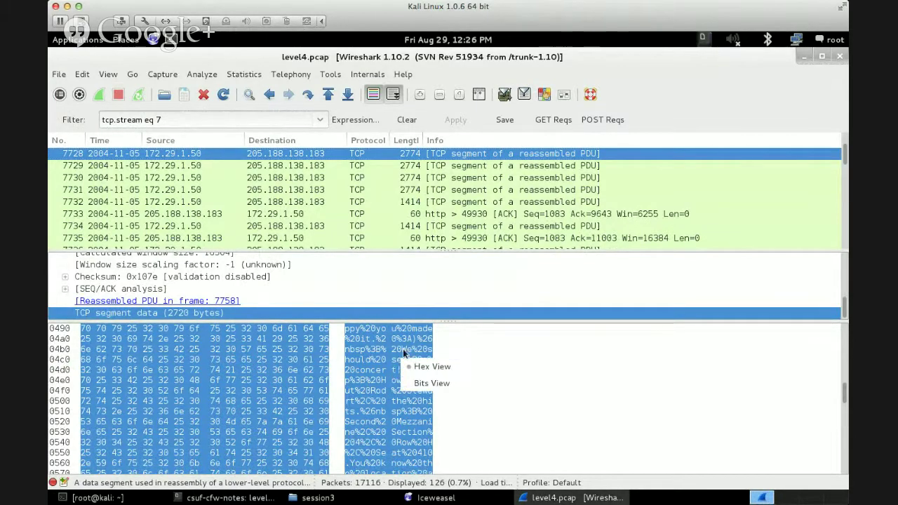
click(377, 350)
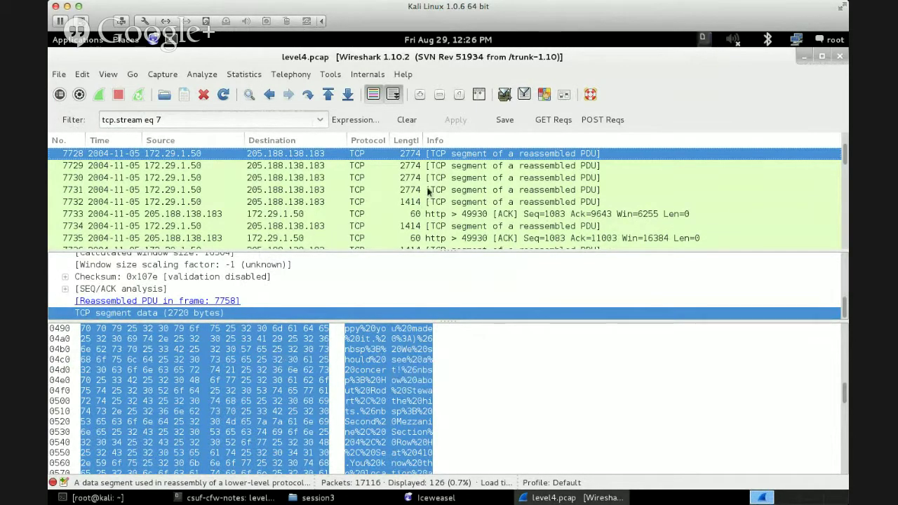
Follow packet 7728's TCP stream again in a maximized window and scan the whole content for the message.
right_click(391, 156)
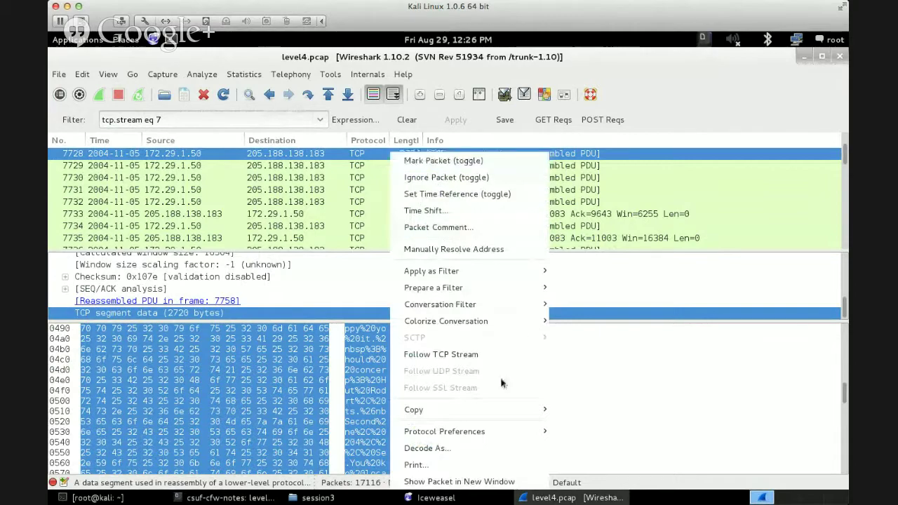
click(499, 353)
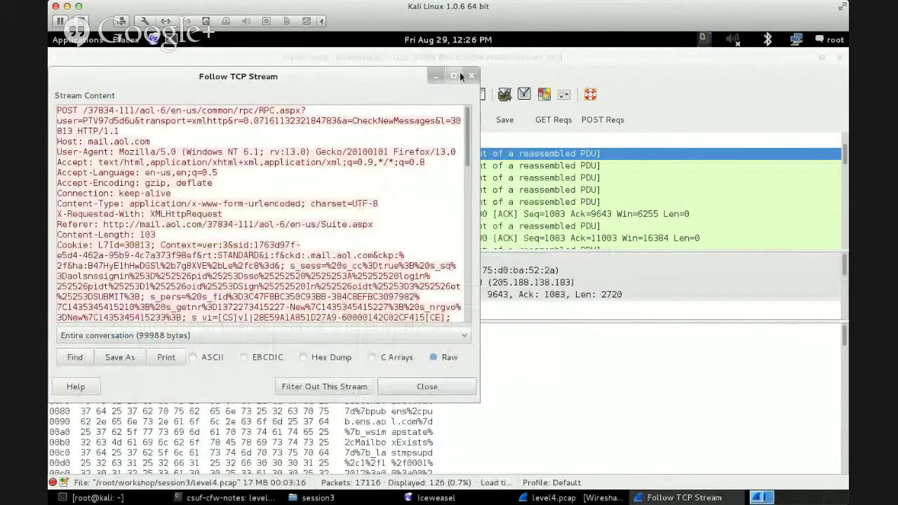
click(457, 76)
scroll(713, 177, down, 5)
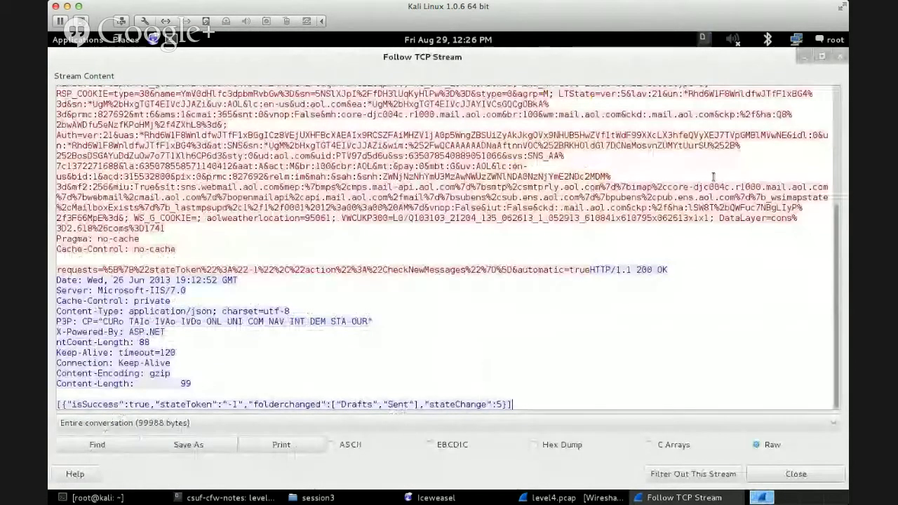
scroll(713, 177, up, 5)
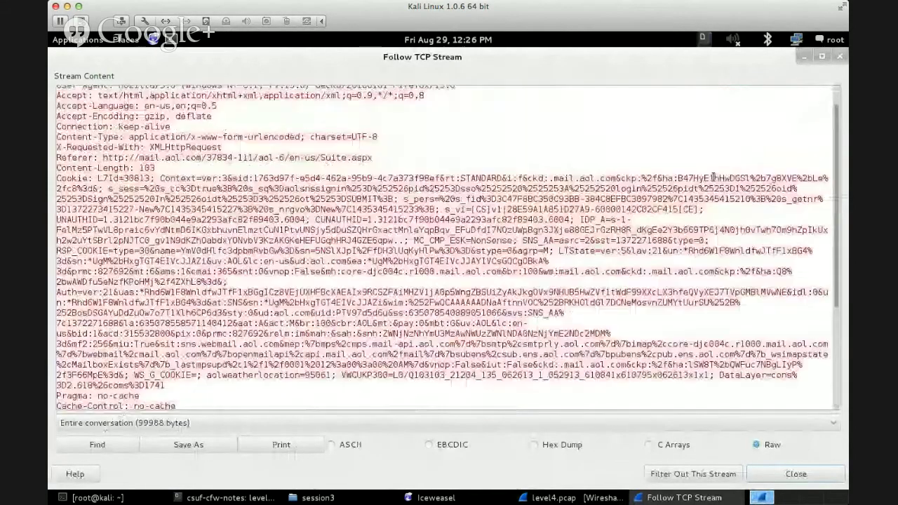
scroll(713, 176, up, 1)
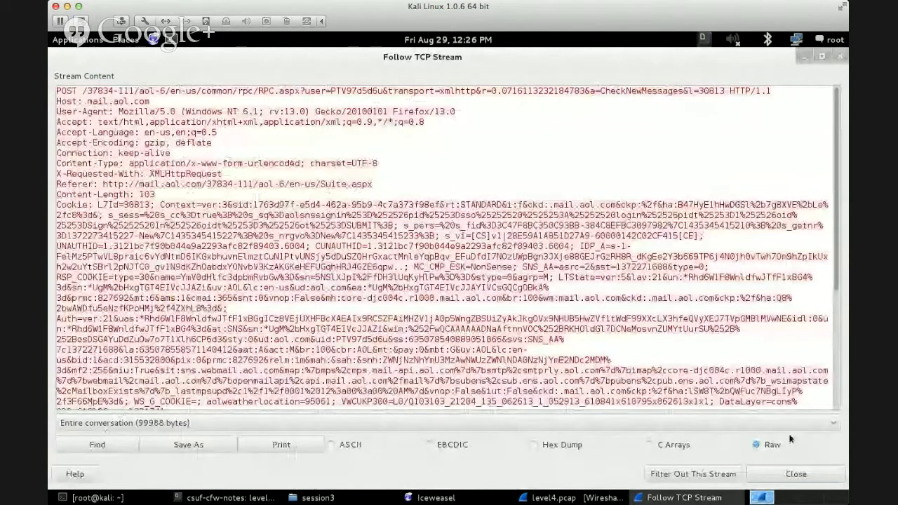
Close the stream view and copy the value of packet 7728's TCP segment data.
click(797, 475)
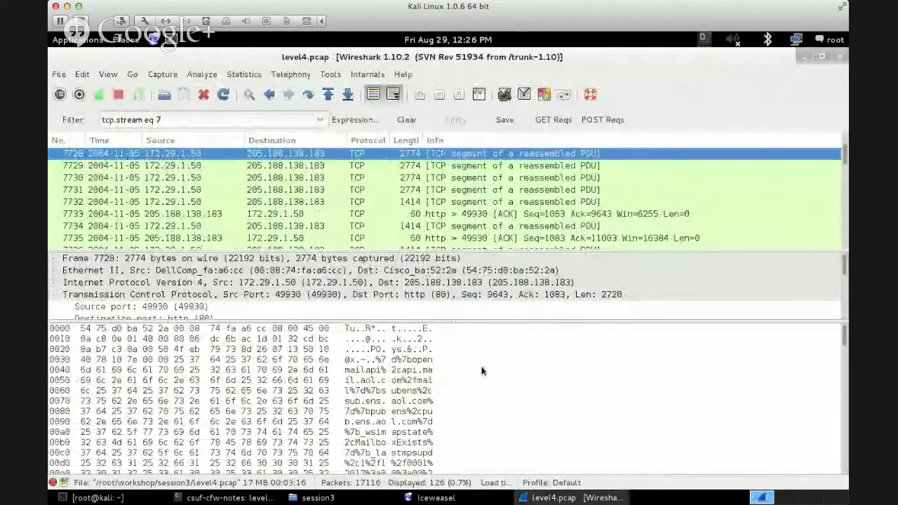
click(422, 385)
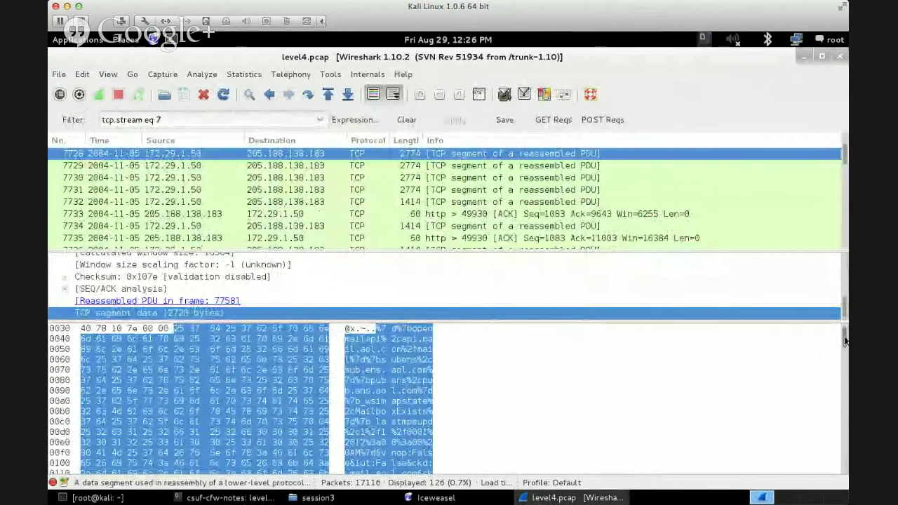
scroll(846, 341, down, 15)
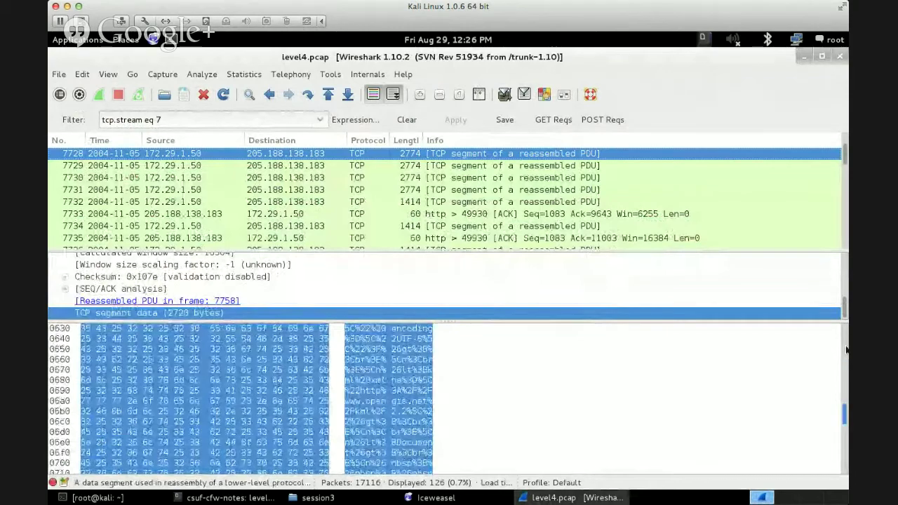
scroll(372, 358, up, 15)
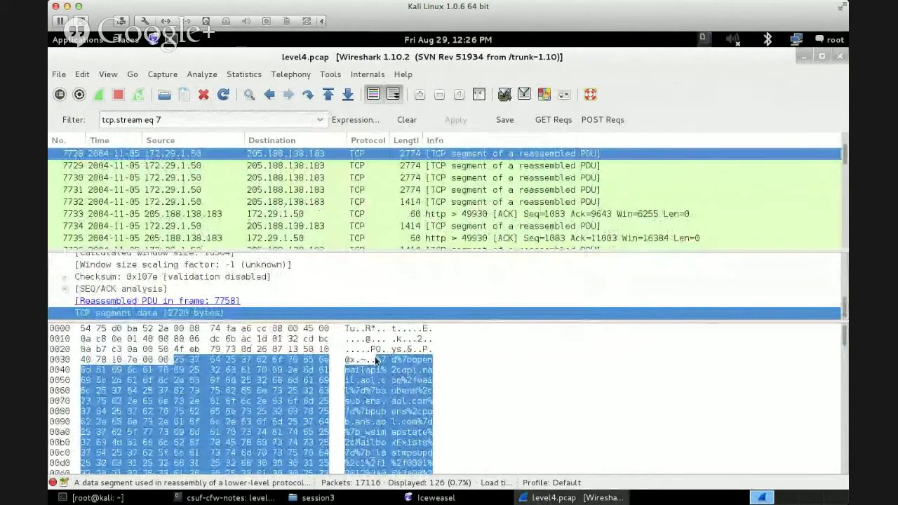
click(82, 73)
mouse_move(100, 97)
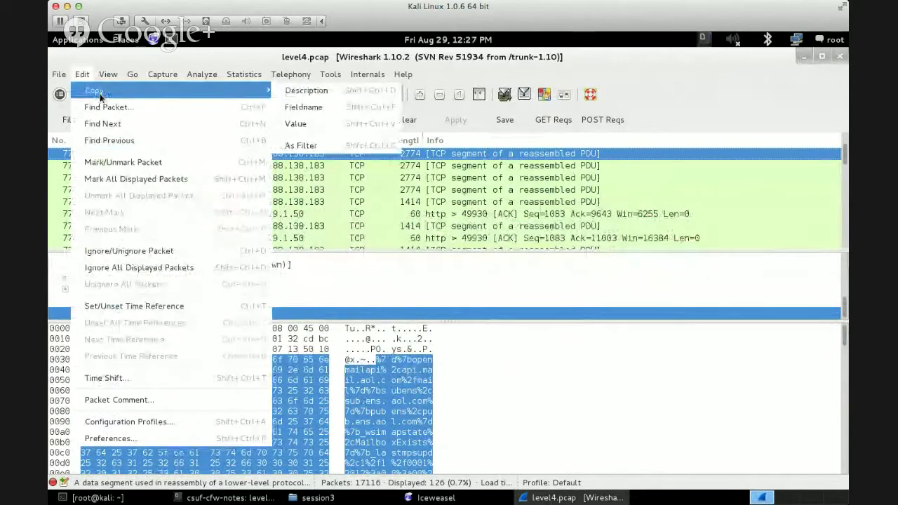
click(328, 127)
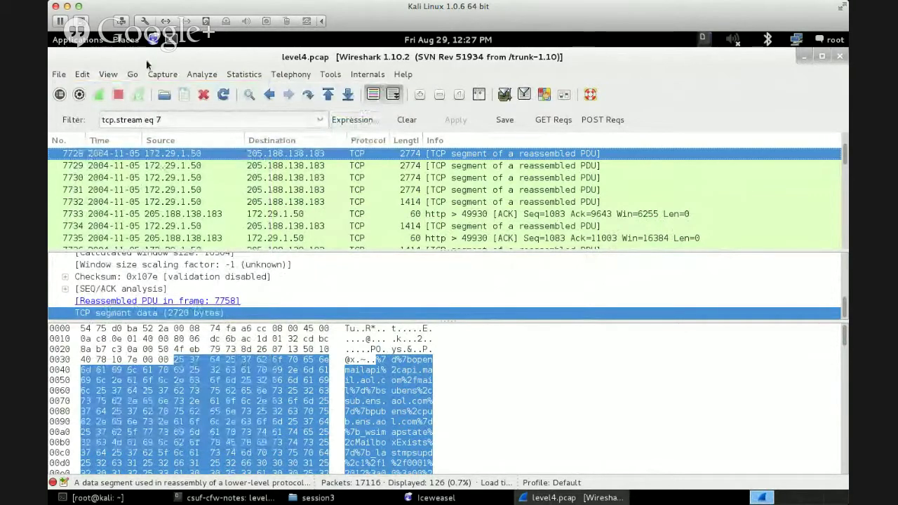
Launch leafpad from a new terminal and paste the copied hex value into the empty document.
click(172, 41)
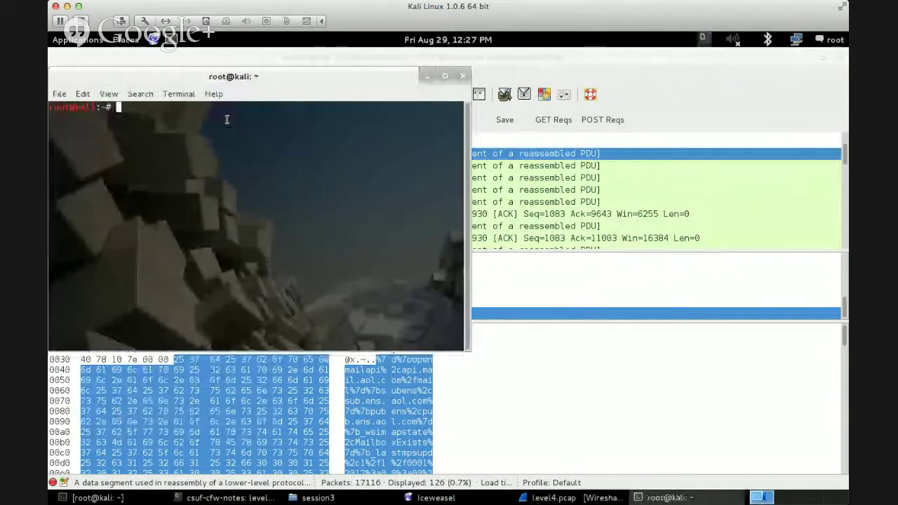
text(leafpad)
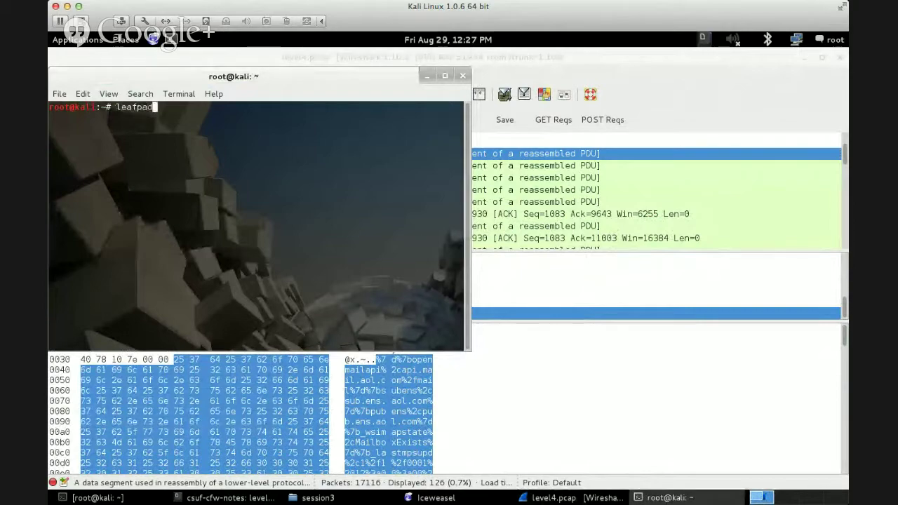
key(Return)
key(ctrl+v)
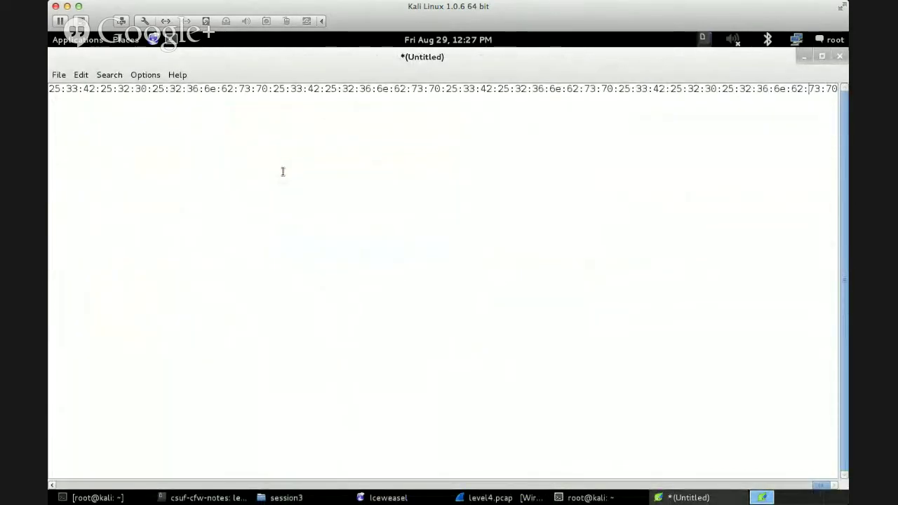
Check the pasted hex string from its end back to its beginning.
key(Left)
key(Left)
key(Left)
key(Left)
key(Left)
key(Left)
key(Left)
key(Left)
key(Left)
key(Left)
key(Left)
key(Left)
key(Left)
key(Left)
key(Left)
key(Left)
key(Left)
key(Left)
key(Left)
key(Left)
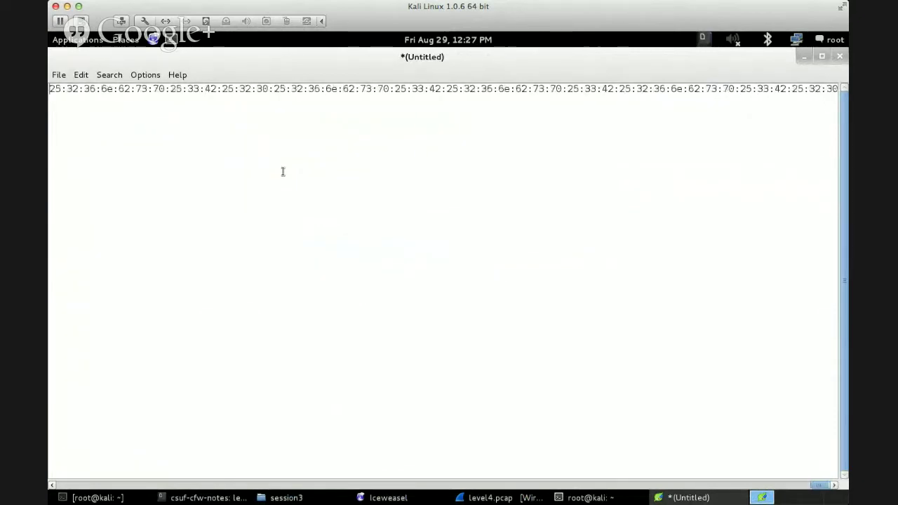
key(Home)
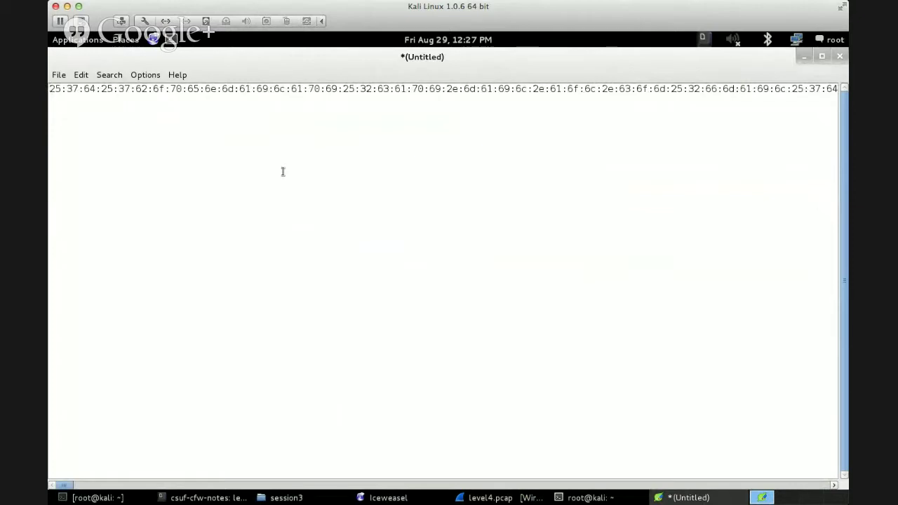
Switch to Wireshark, check the packet bytes' display options, and enlarge the packet details area for packet 7728.
click(473, 498)
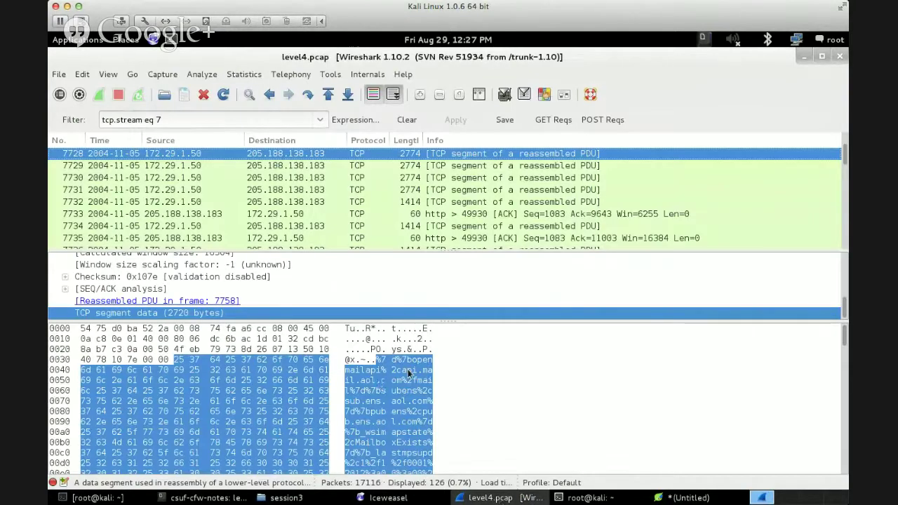
right_click(398, 379)
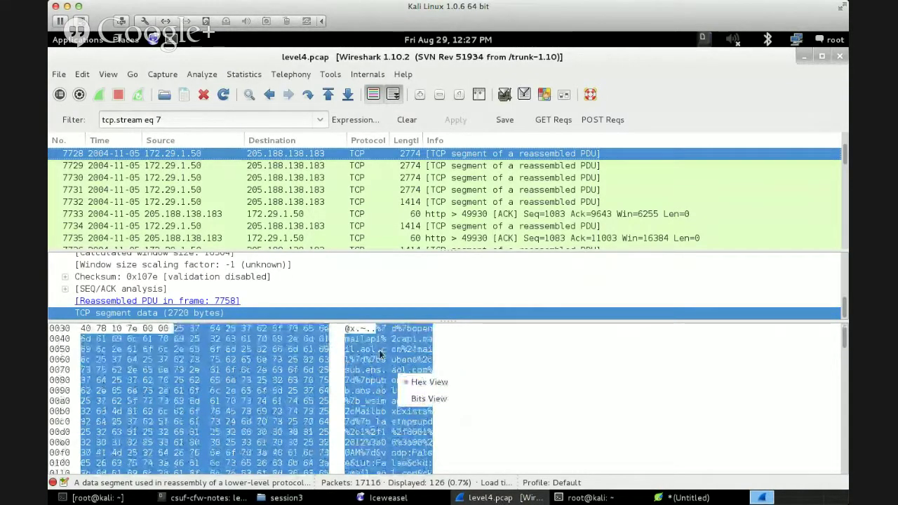
click(242, 393)
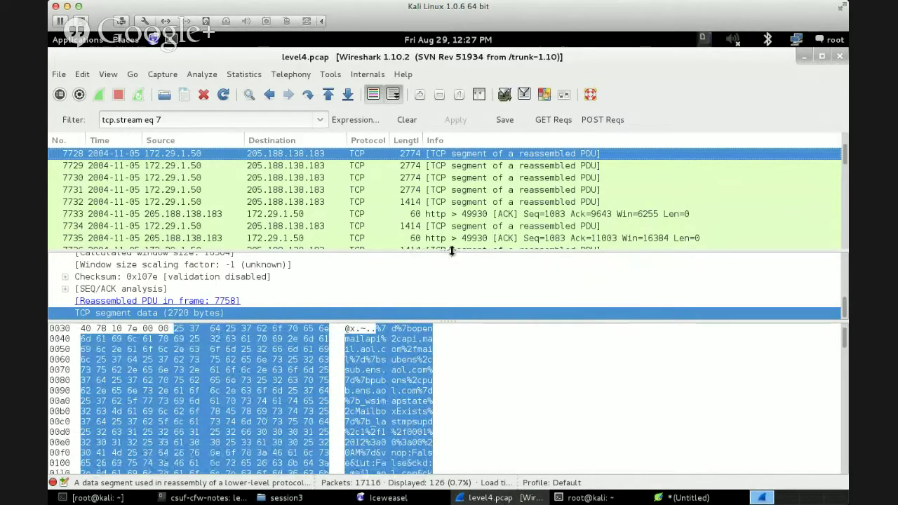
drag(452, 251, 454, 181)
click(432, 264)
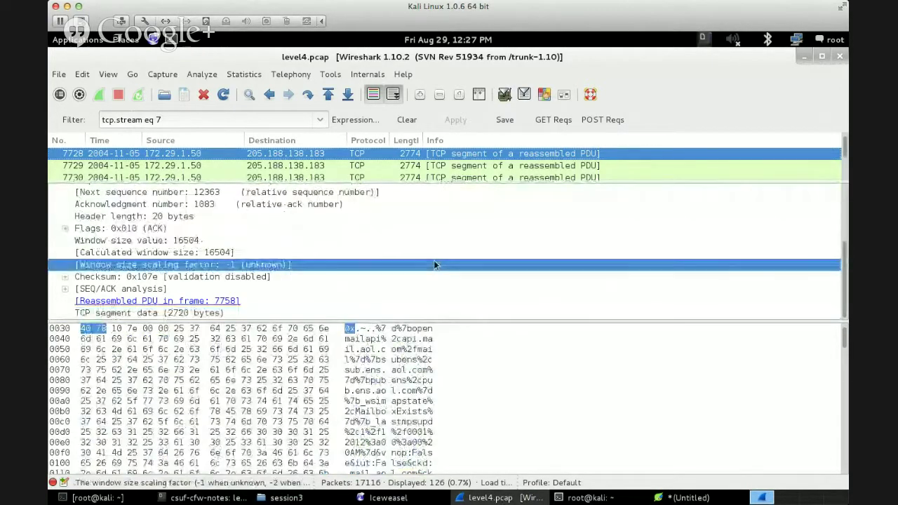
click(454, 158)
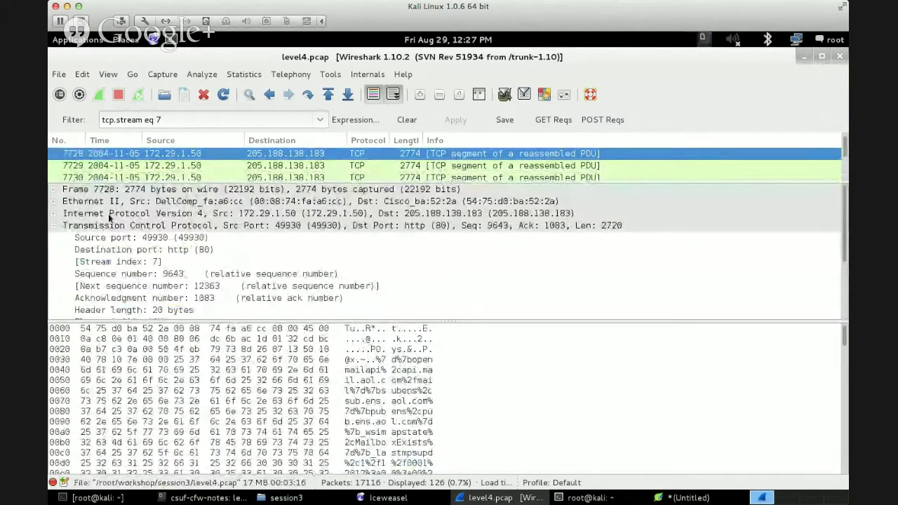
Examine packet 7728's frame and Transmission Control Protocol details, and check its bytes for further options.
click(54, 225)
click(54, 226)
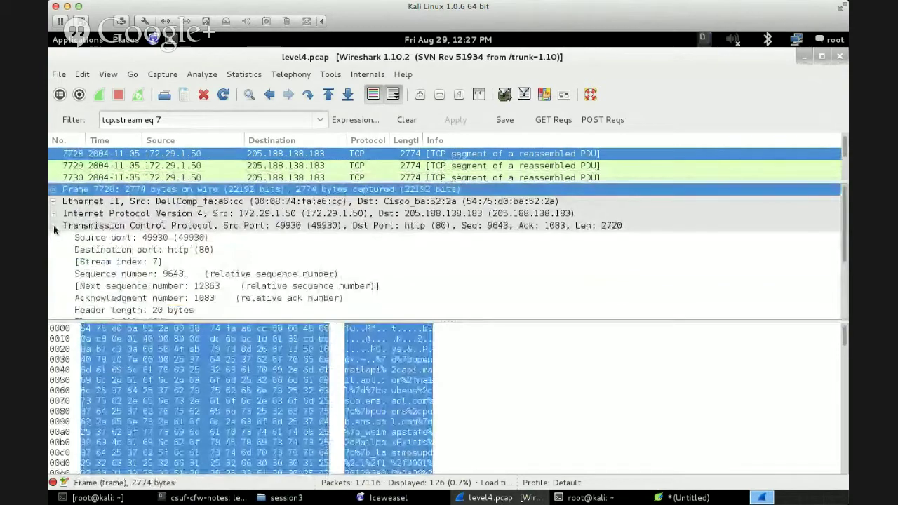
scroll(396, 272, down, 3)
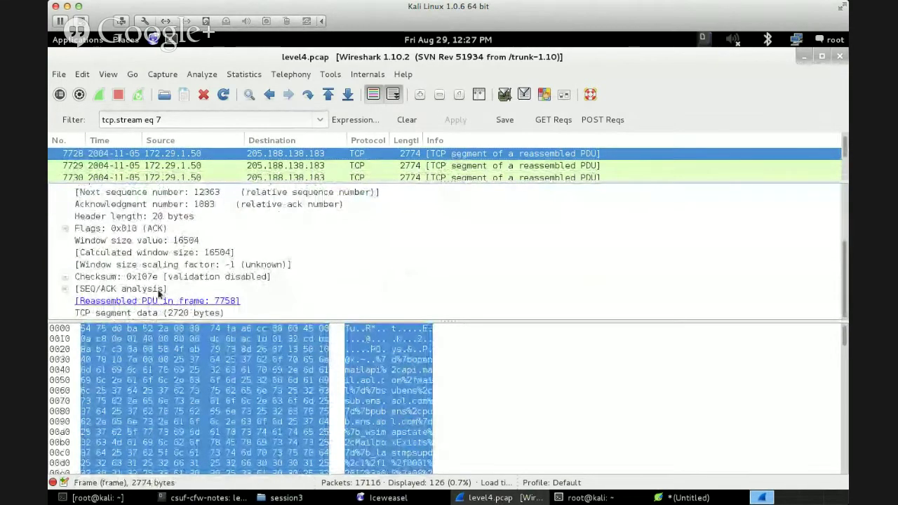
scroll(266, 274, up, 3)
scroll(545, 291, down, 1)
scroll(546, 291, up, 1)
scroll(437, 295, down, 2)
scroll(438, 295, up, 2)
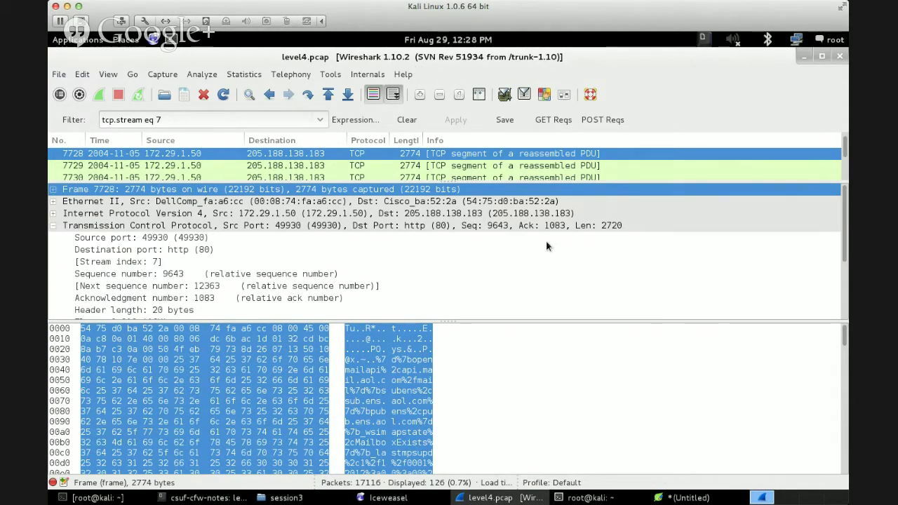
right_click(252, 369)
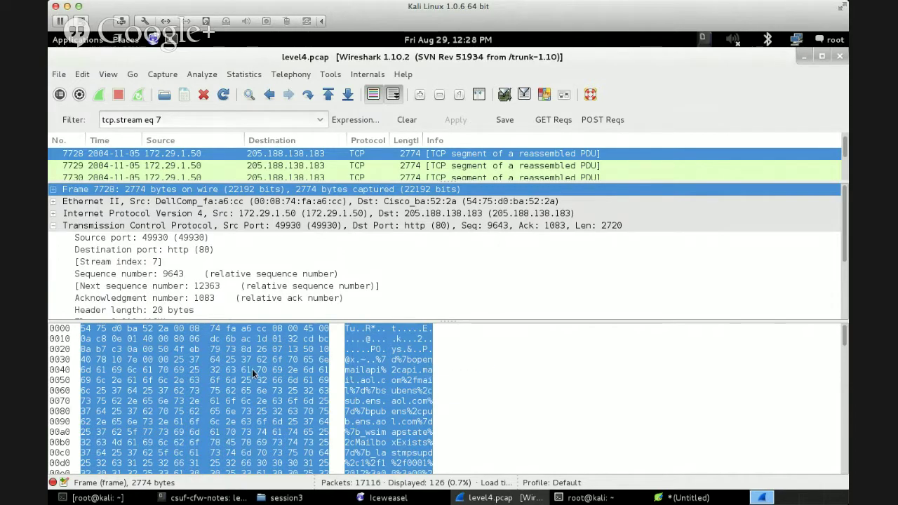
right_click(252, 369)
click(204, 373)
Switch to the untitled Leafpad document and remove every ":" from the hex string by replacing all at once with nothing.
click(677, 499)
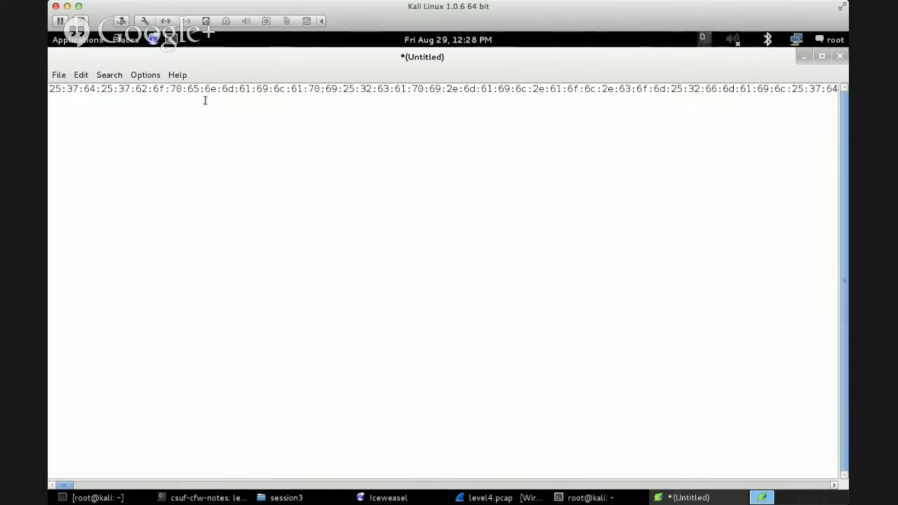
key(ctrl+a)
click(120, 75)
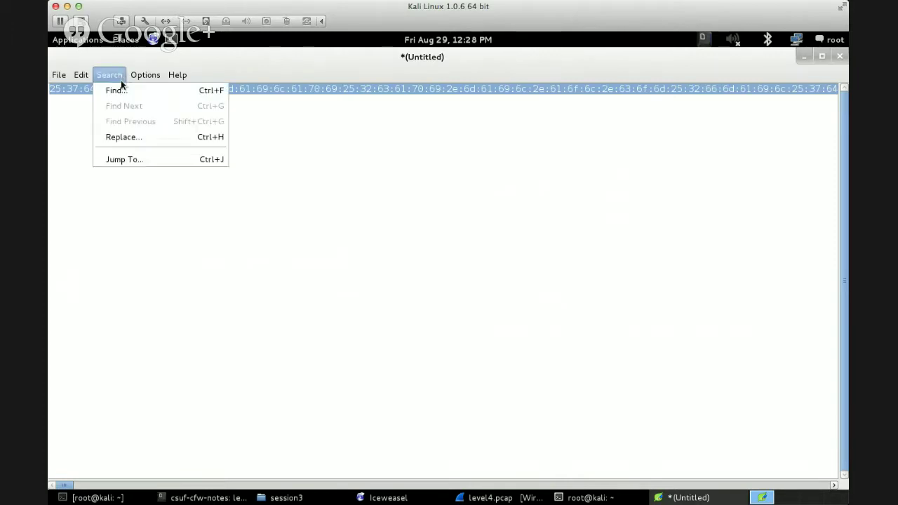
click(124, 137)
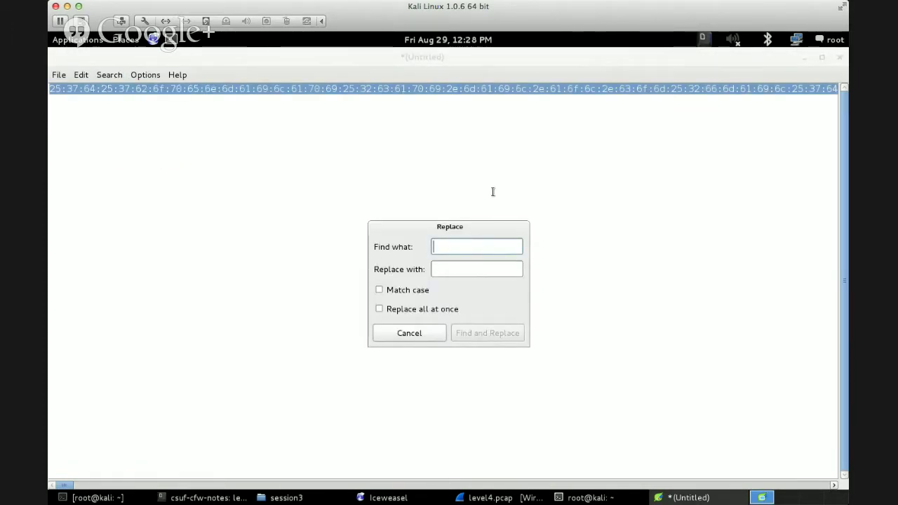
text(:)
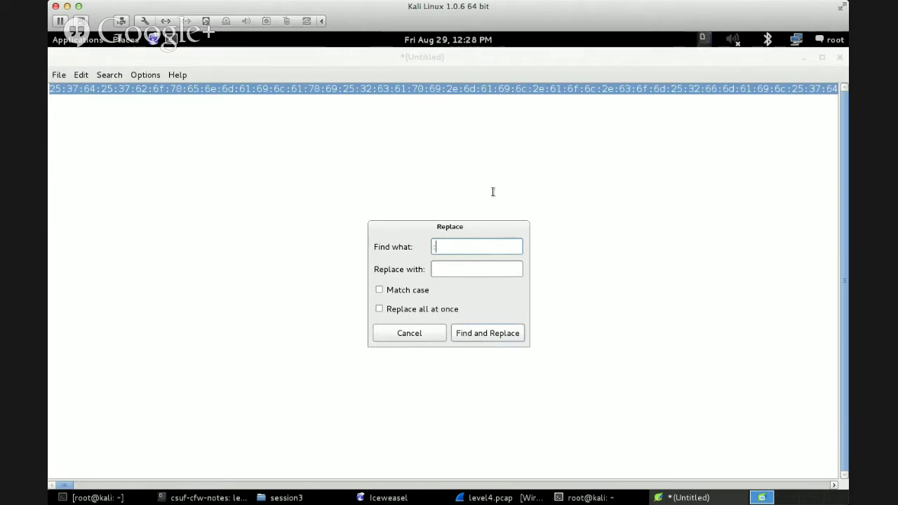
click(490, 336)
click(453, 312)
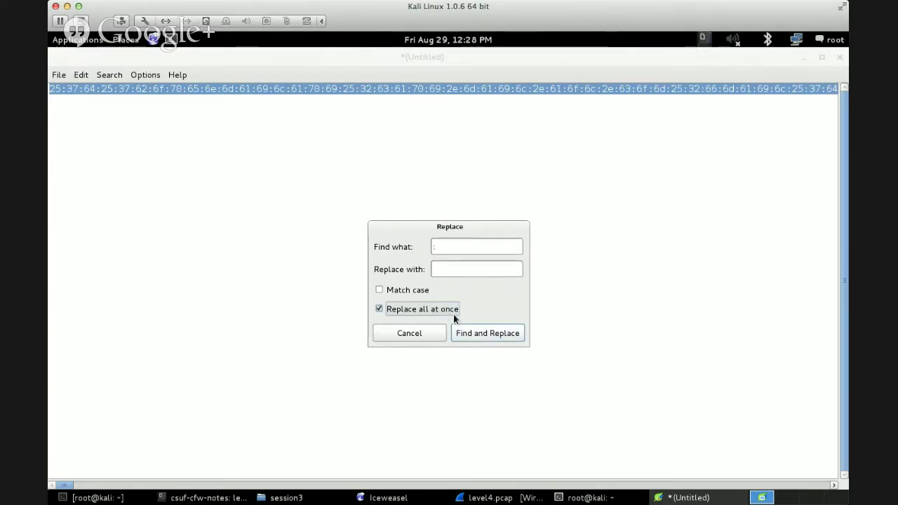
click(492, 337)
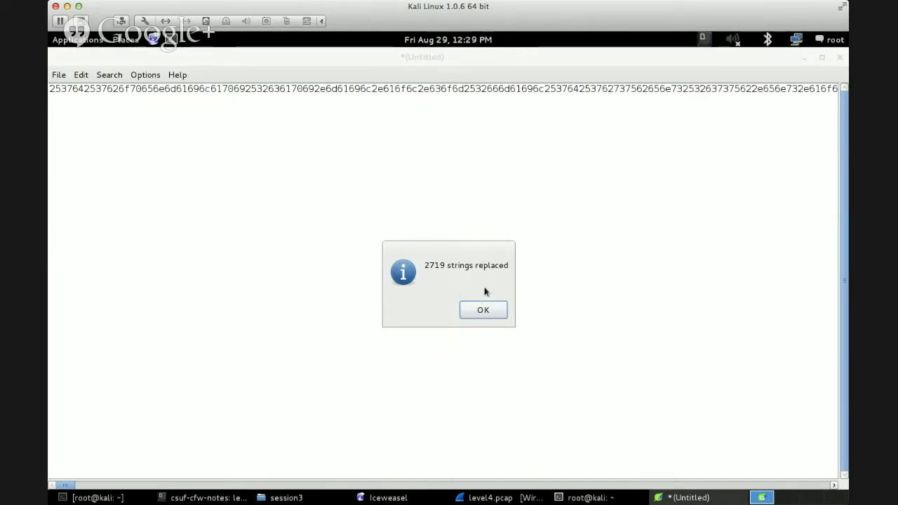
click(484, 311)
Copy the whole colon-free hex string and start Python in a new terminal.
key(ctrl+a)
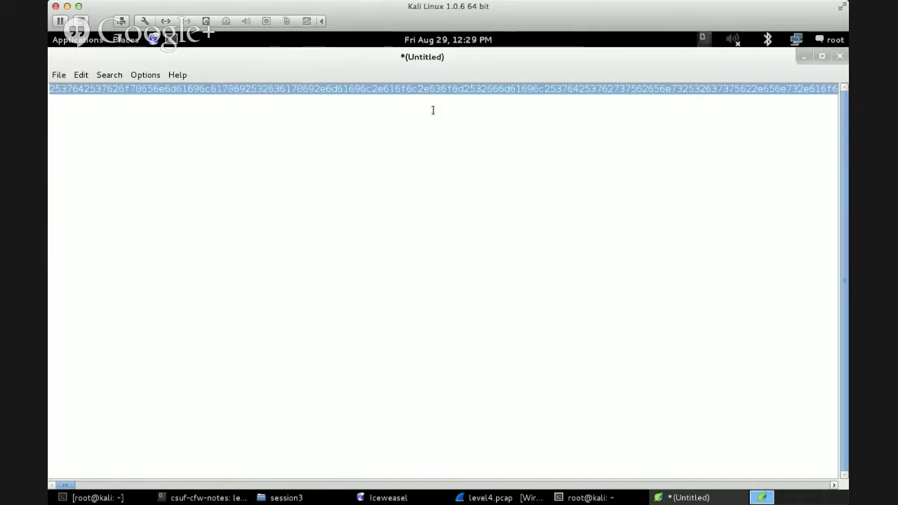
right_click(423, 91)
click(446, 114)
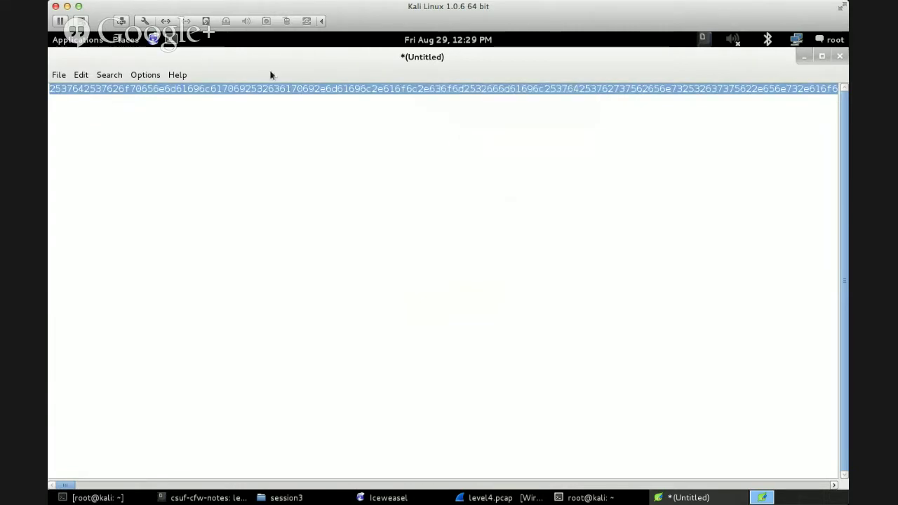
click(186, 41)
text(python)
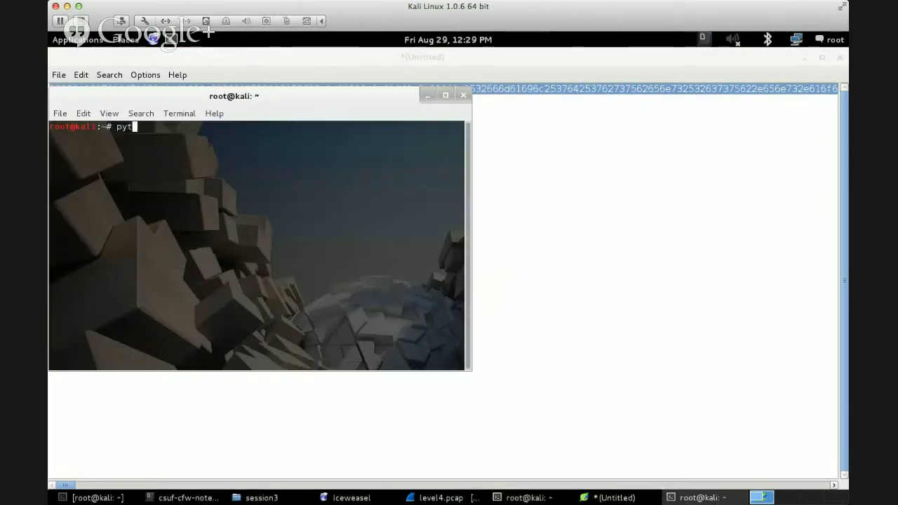
key(Return)
Paste the hex string in quotes, decode it with .decode('hex'), and maximize the terminal to read the output.
text(')
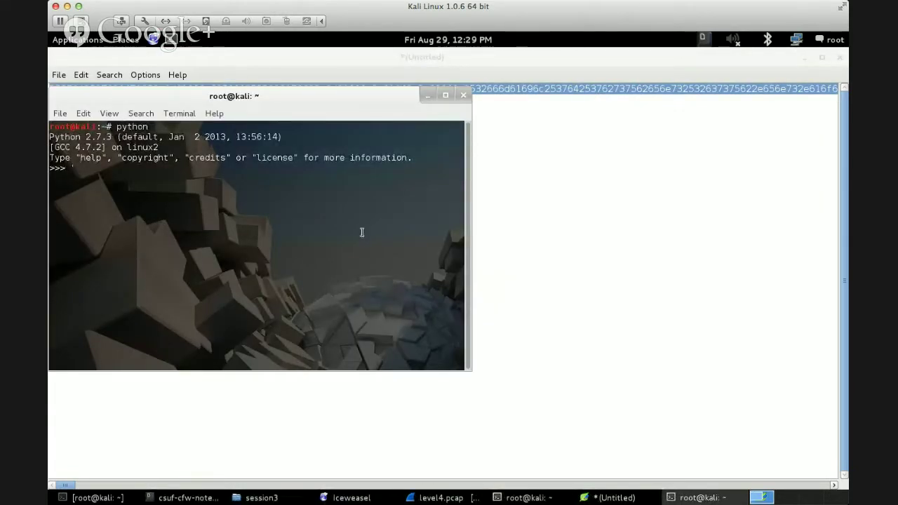
right_click(367, 229)
click(405, 308)
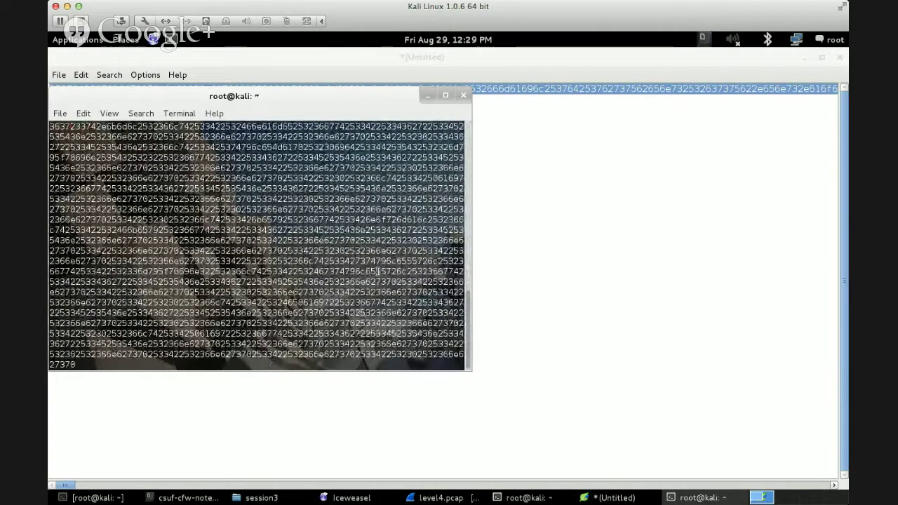
text('.deco)
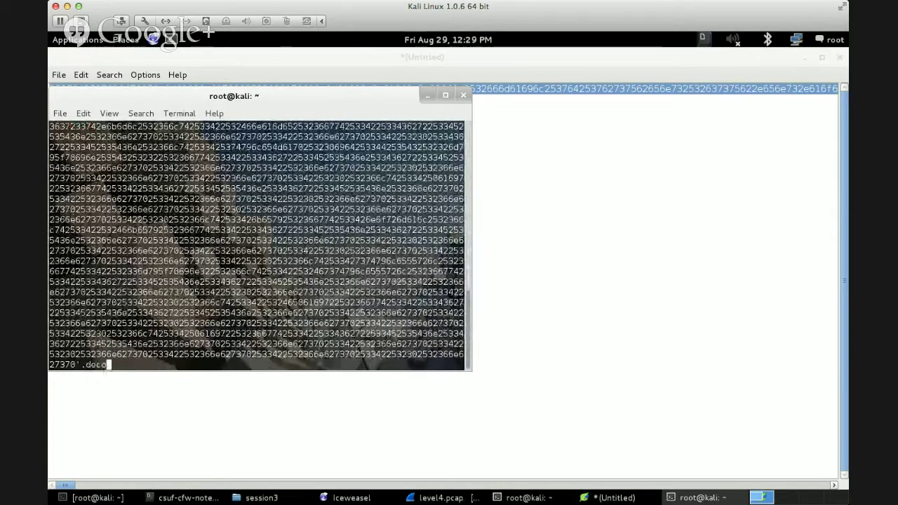
text(de('h'))
key(Left)
text('hex')
key(Return)
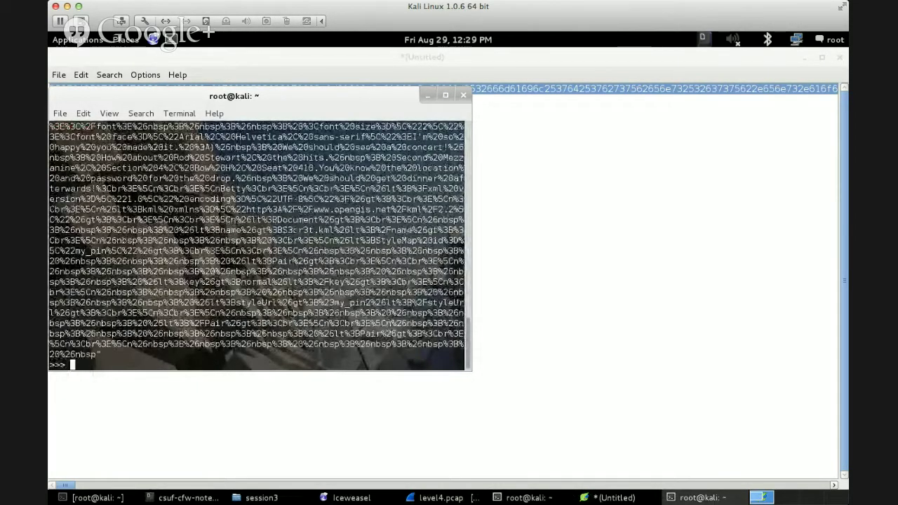
click(445, 96)
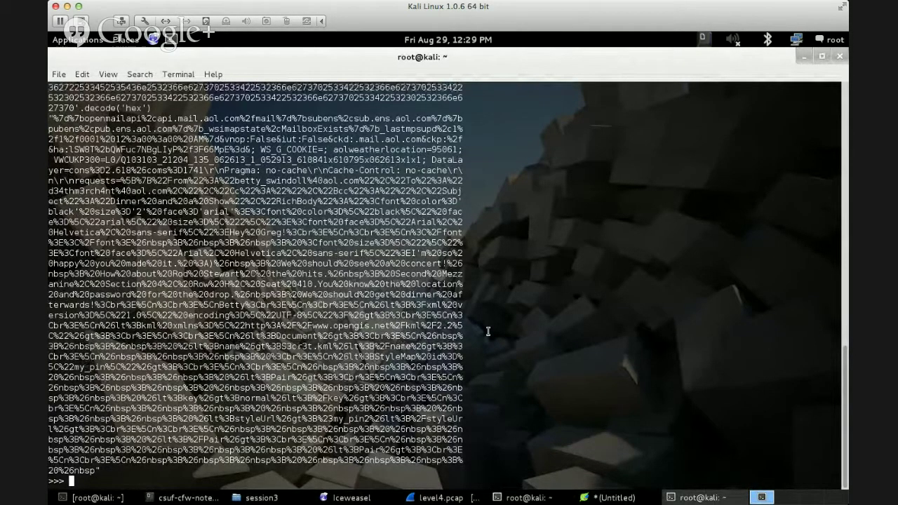
Copy the entire hex string from the untitled text editor document.
scroll(489, 332, up, 5)
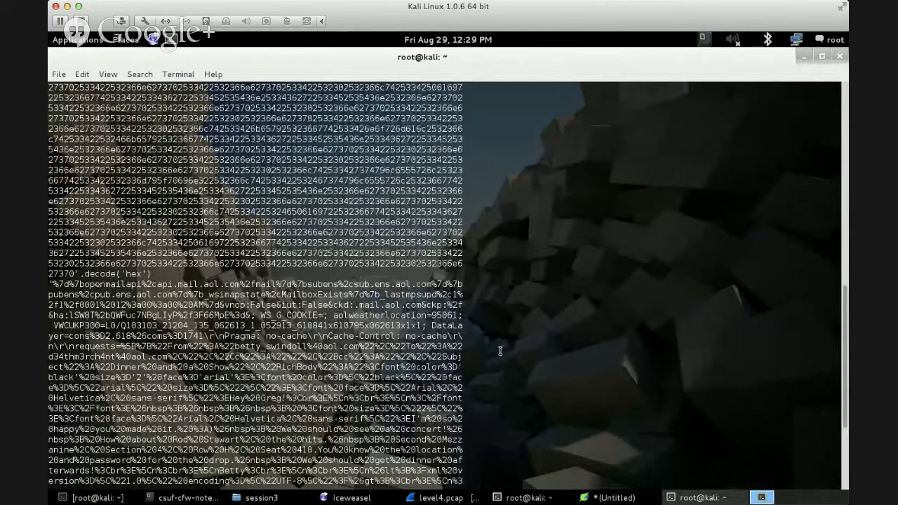
click(602, 499)
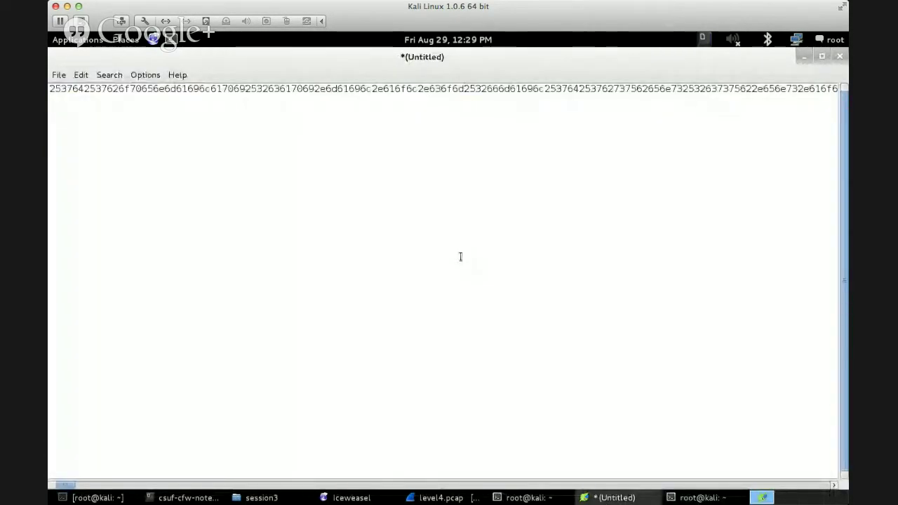
key(ctrl+a)
click(460, 256)
Switch to a new Iceweasel window, search the web for "hex to ascii" and open the asciitohex.com converter.
click(154, 39)
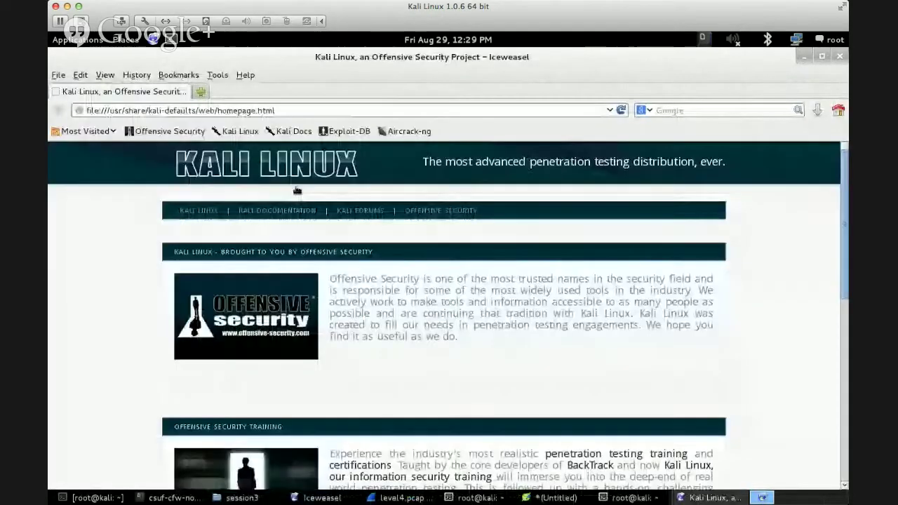
click(666, 110)
text(hex to ascii)
key(Return)
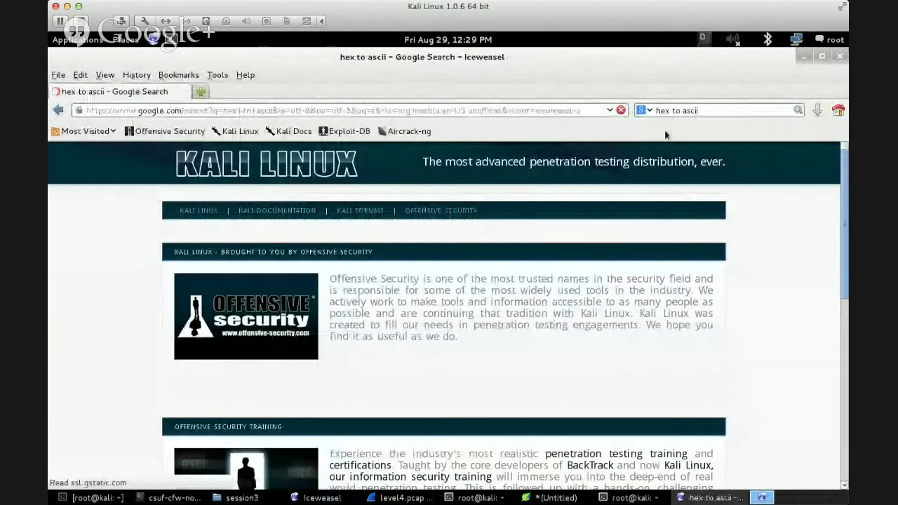
click(295, 248)
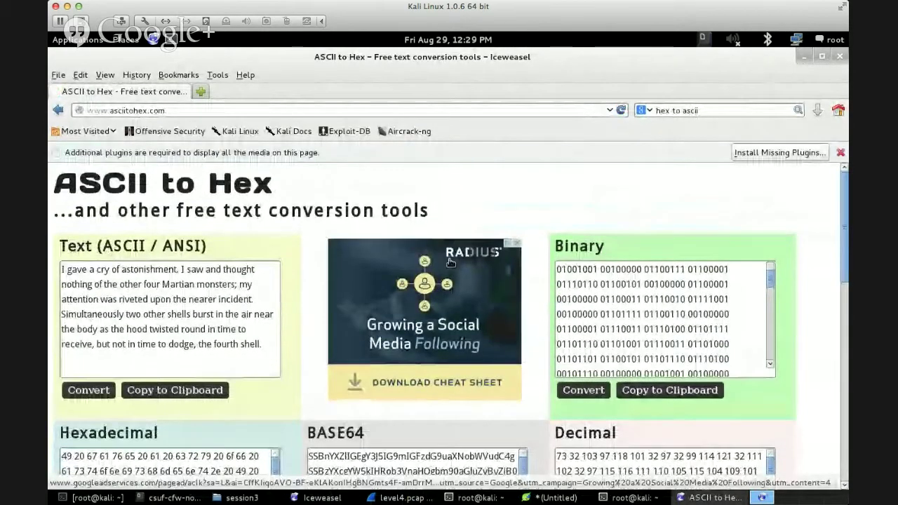
Replace the sample content of the Hexadecimal box with the copied hex string and convert it.
scroll(304, 292, down, 1)
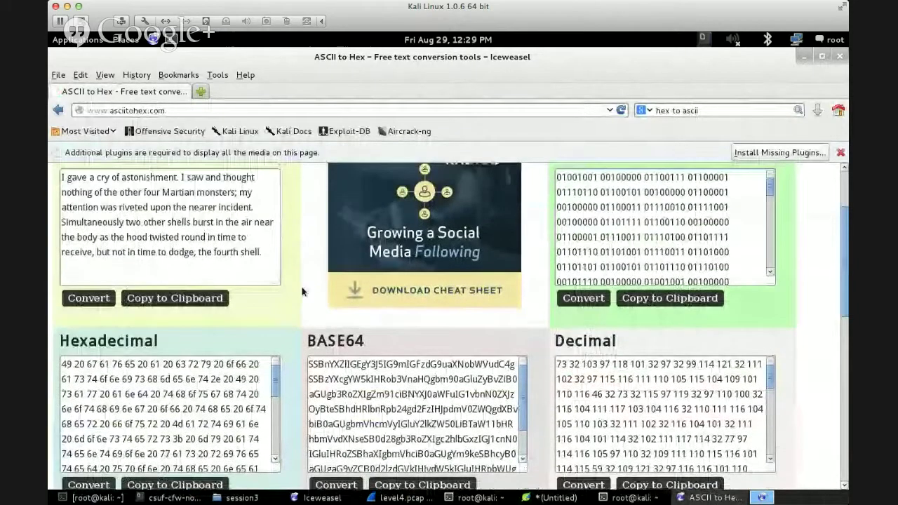
scroll(304, 292, up, 2)
click(186, 290)
scroll(628, 317, down, 1)
scroll(295, 316, down, 5)
click(260, 306)
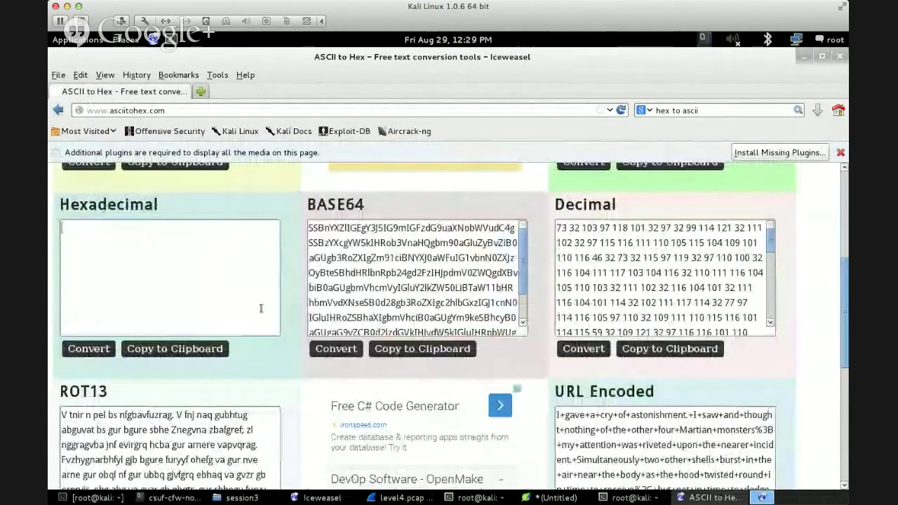
key(ctrl+v)
click(88, 348)
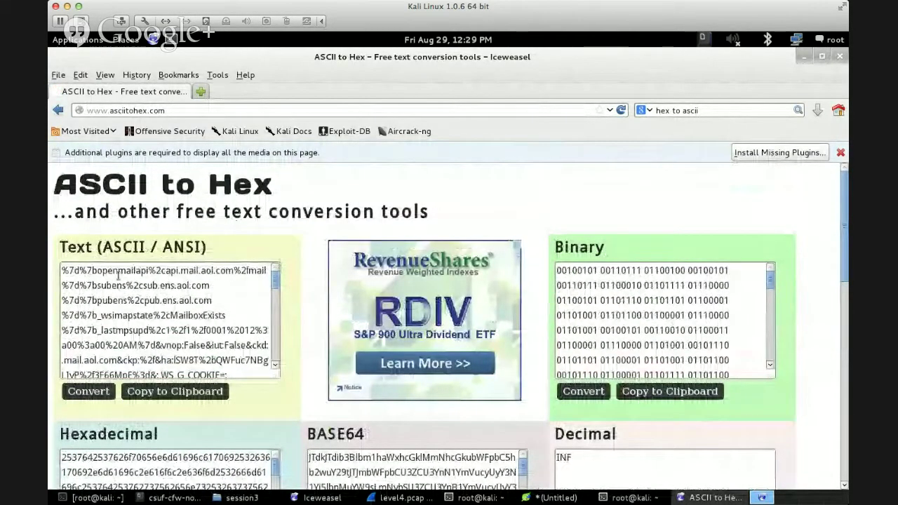
Read through the converted ASCII text to find the message about the concert, seats and drop location.
triple_click(72, 270)
click(258, 293)
scroll(259, 293, down, 5)
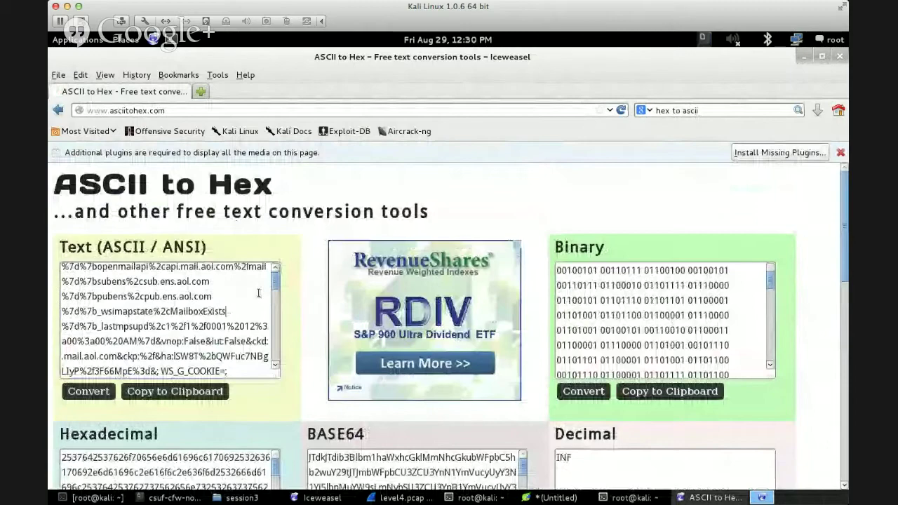
scroll(258, 293, down, 8)
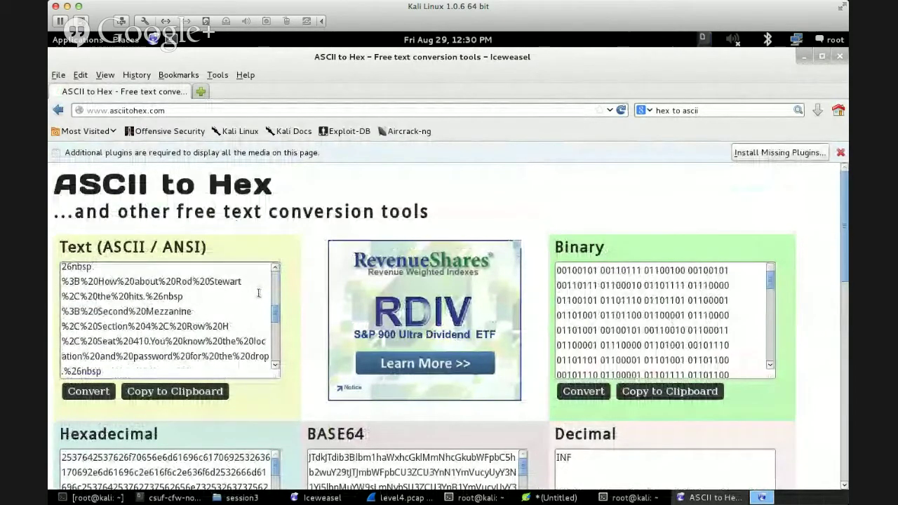
drag(98, 282, 215, 315)
click(223, 317)
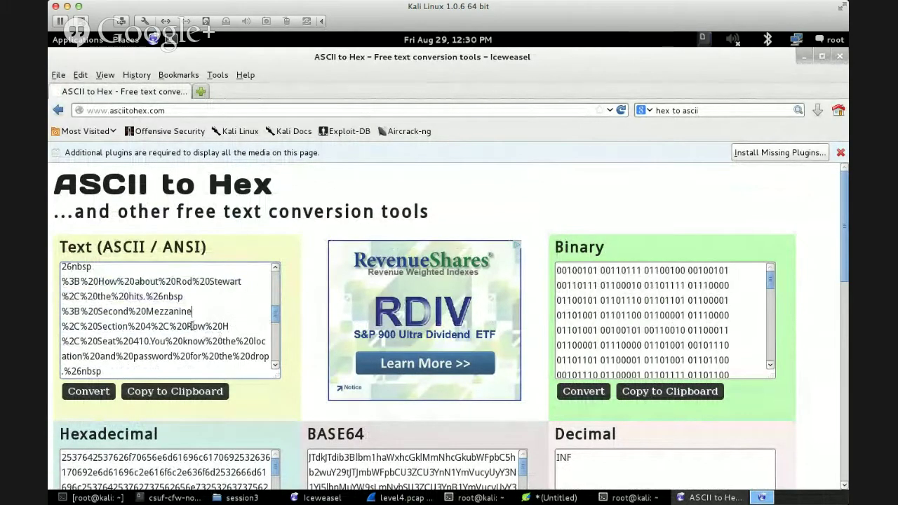
drag(187, 326, 178, 326)
key(ctrl+a)
click(485, 167)
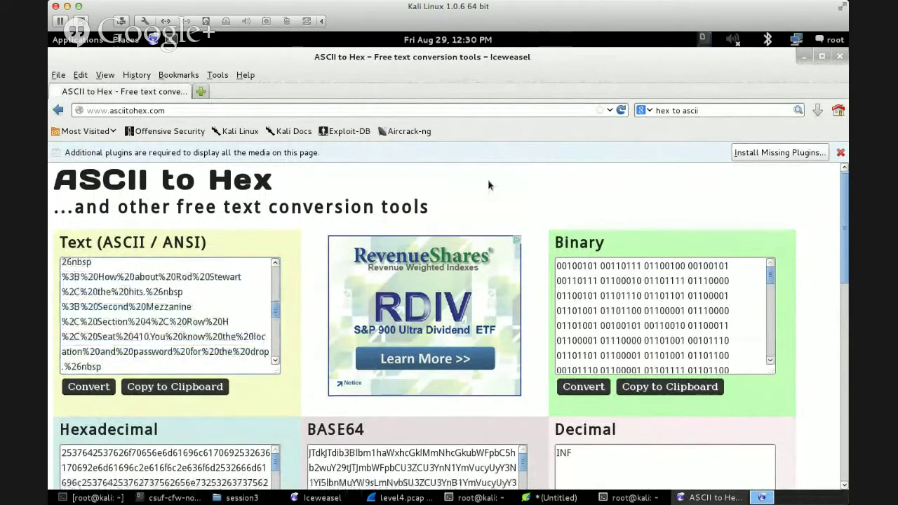
Look over the other conversion boxes on the page, including ROT13 and URL Encoded.
scroll(489, 184, down, 2)
scroll(489, 185, down, 6)
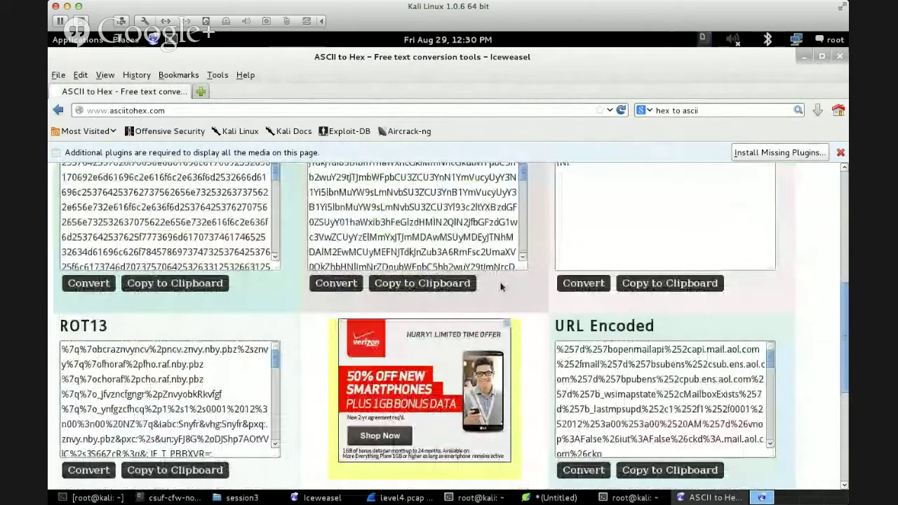
scroll(500, 283, down, 2)
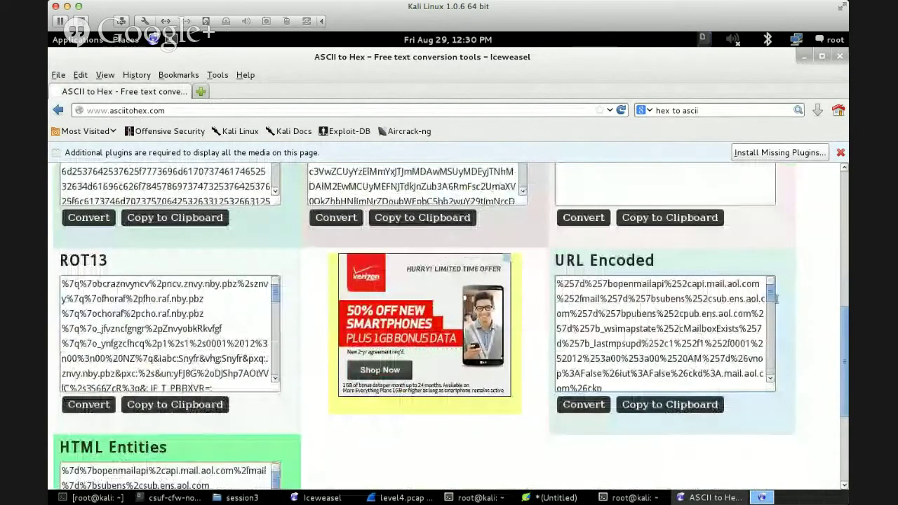
scroll(804, 325, up, 10)
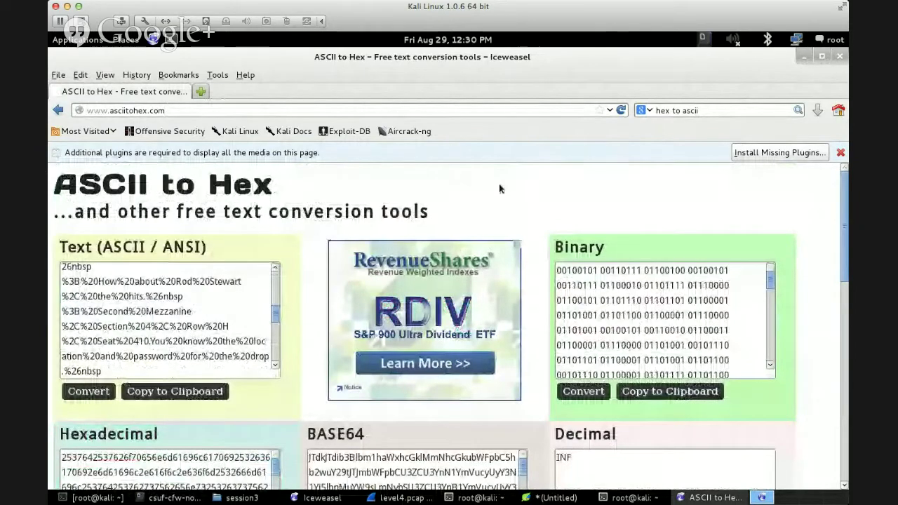
click(232, 110)
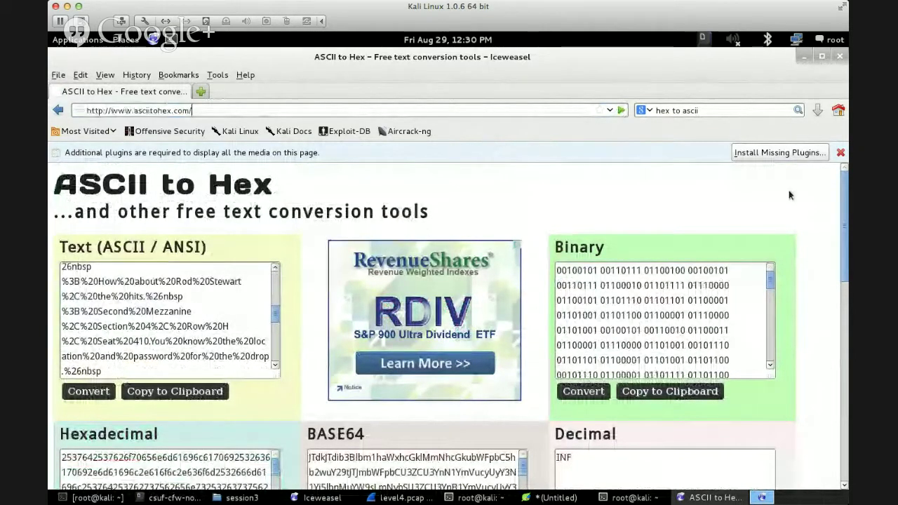
key(Down)
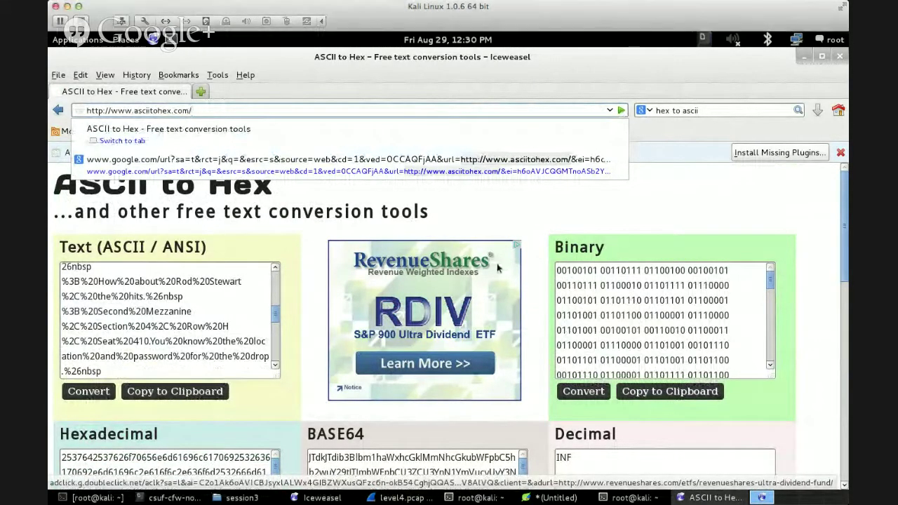
key(Escape)
triple_click(208, 284)
click(208, 284)
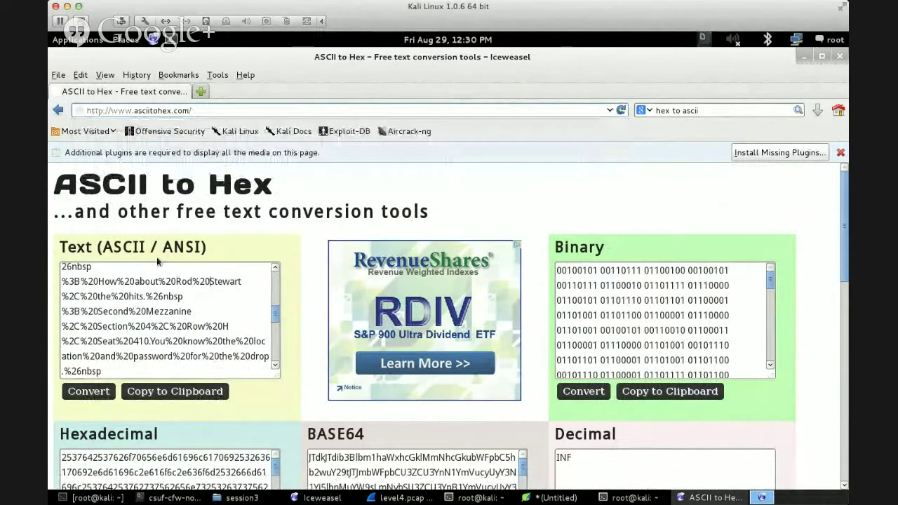
Try converting from the URL Encoded box, inspect the resulting ASCII text, and repeat the conversion once.
scroll(210, 295, down, 5)
scroll(752, 419, down, 1)
scroll(802, 412, down, 8)
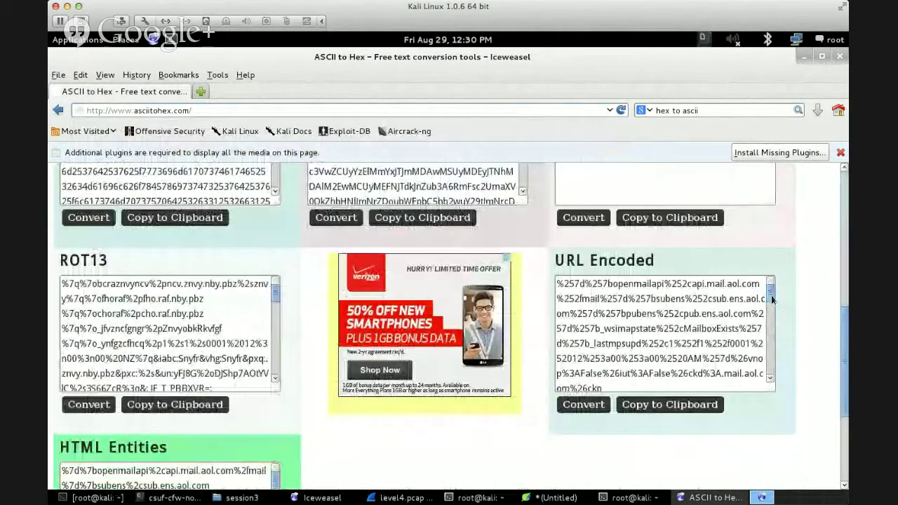
drag(772, 299, 777, 377)
click(586, 410)
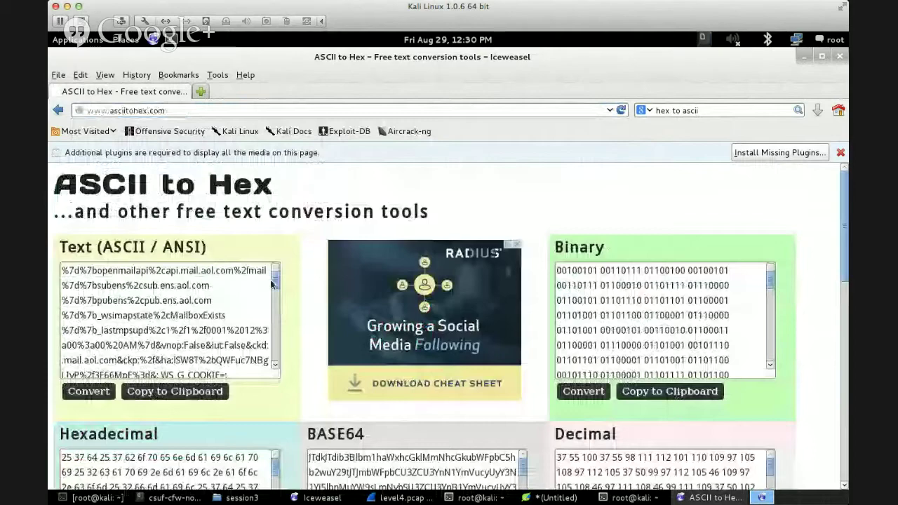
drag(273, 283, 278, 344)
scroll(769, 358, down, 3)
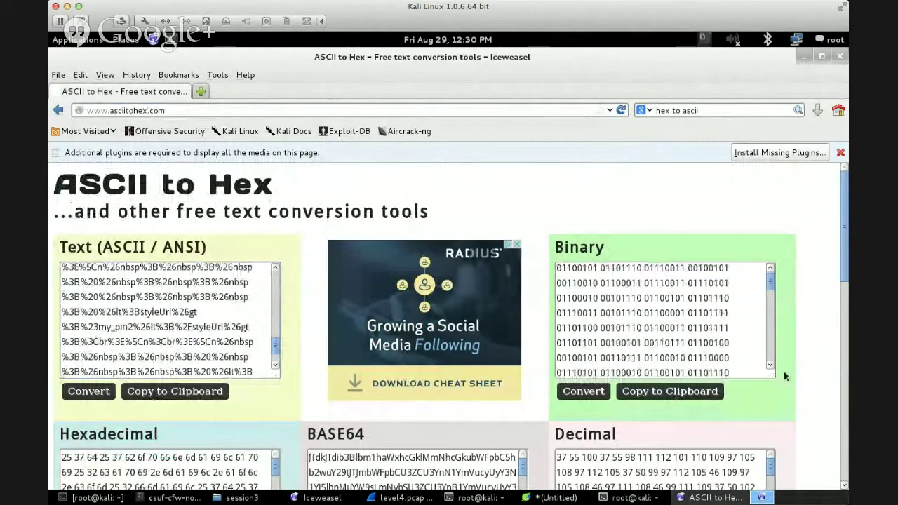
scroll(784, 376, down, 10)
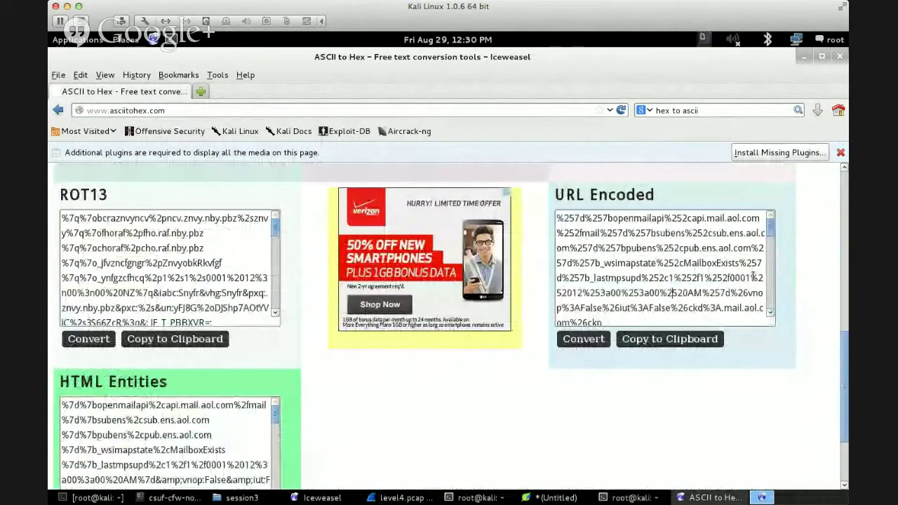
drag(772, 232, 775, 276)
click(588, 340)
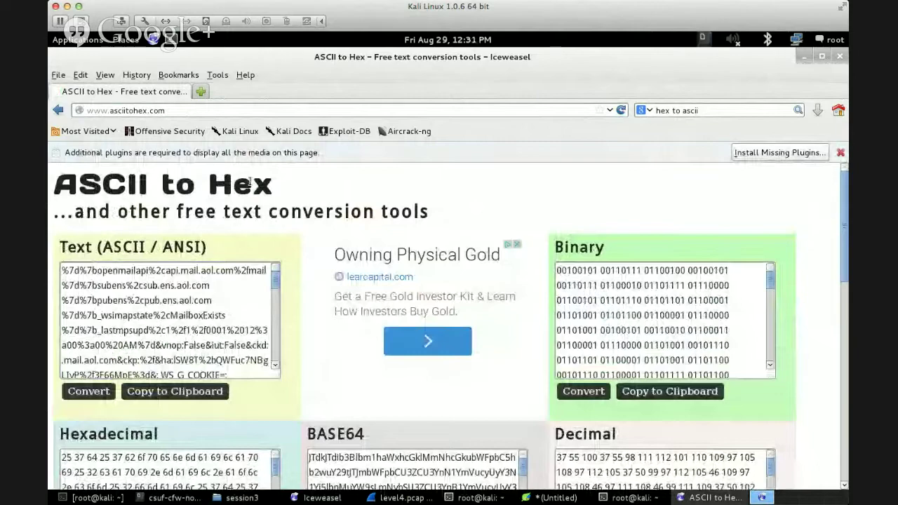
Copy the entire contents of the Text (ASCII / ANSI) box.
key(ctrl+a)
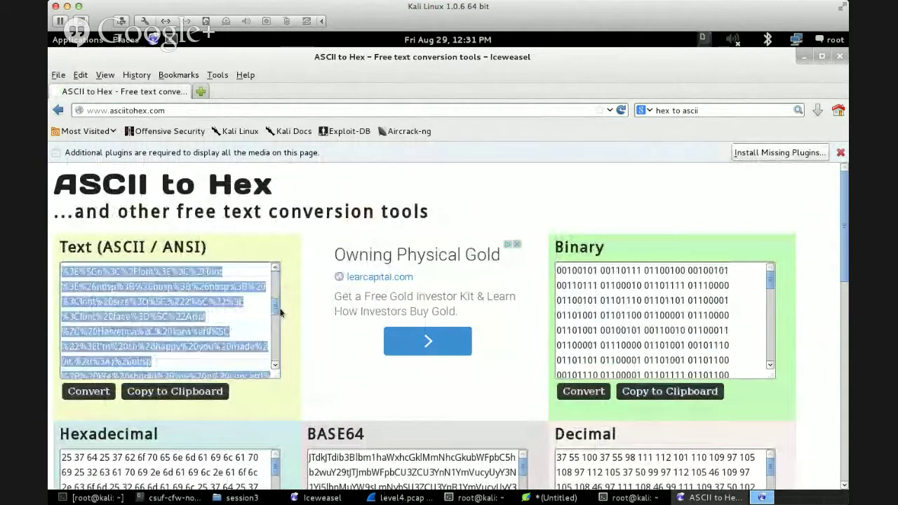
scroll(280, 302, down, 5)
click(217, 287)
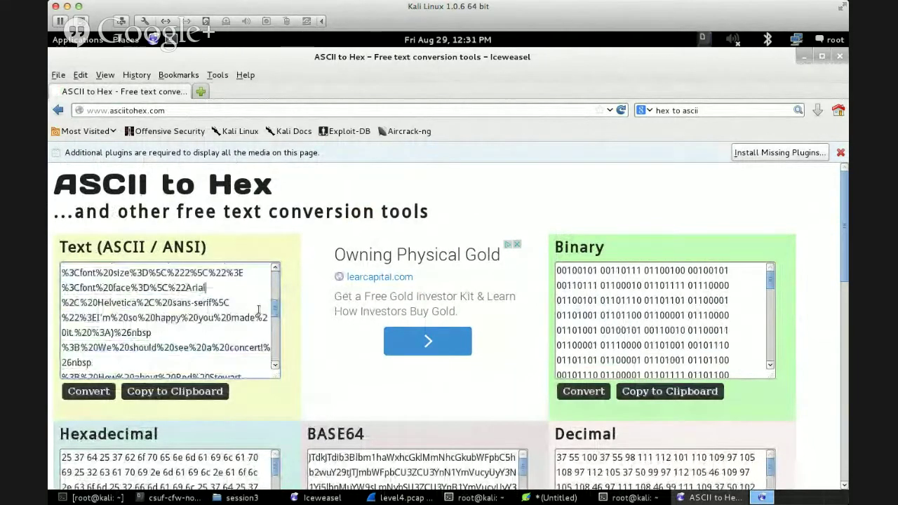
key(ctrl+a)
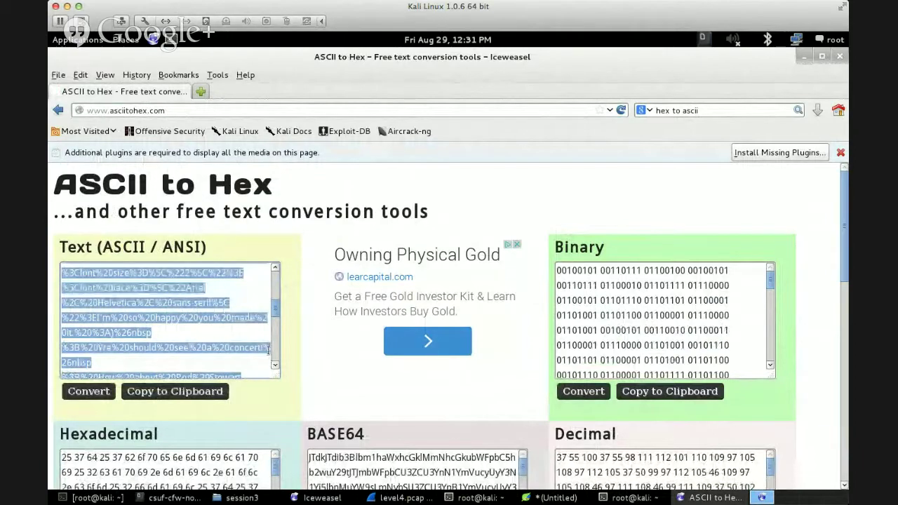
click(306, 327)
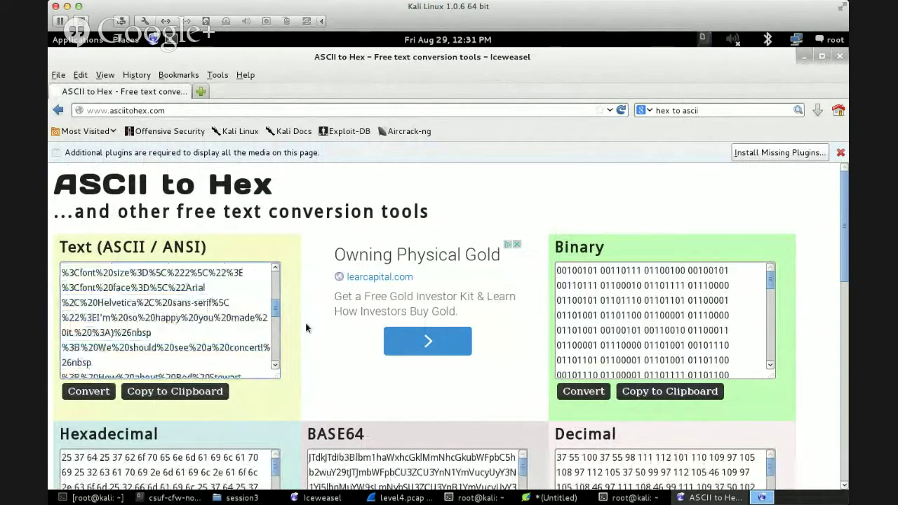
Find the meyerweb URL Decoder/Encoder by entering "url encode dec" and open it in a new tab.
key(ctrl+t)
text(url )
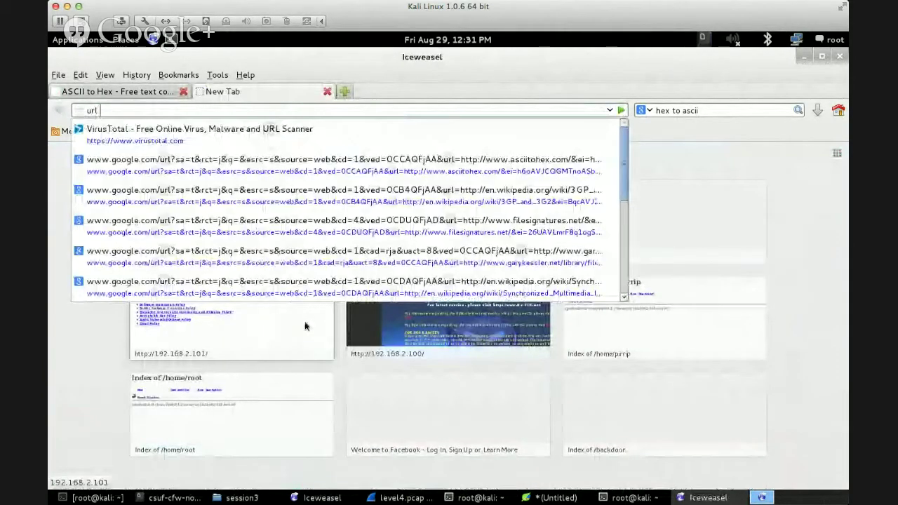
text(encode dec)
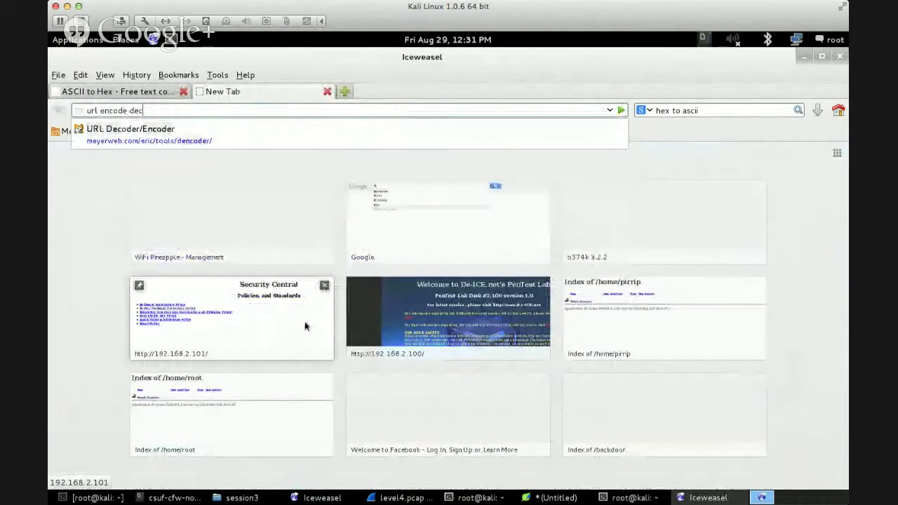
key(Down)
key(Return)
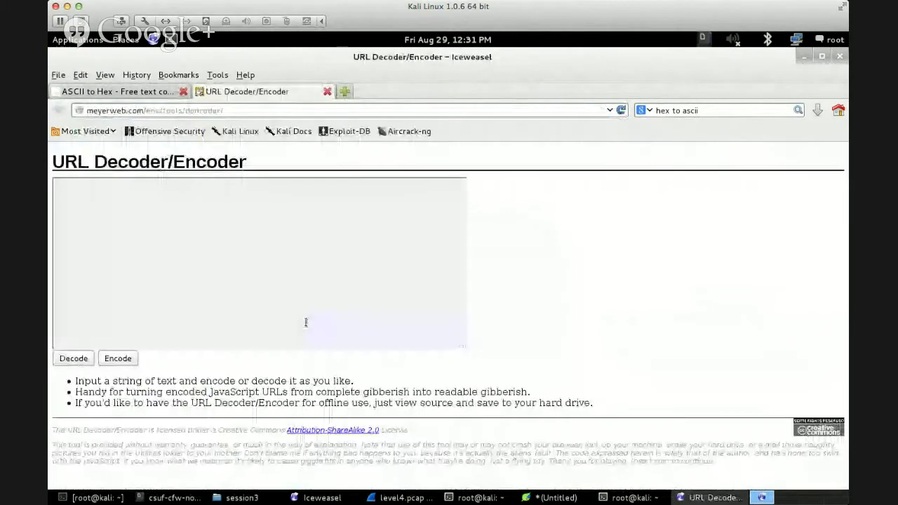
Paste the copied percent-encoded text into the URL Decoder/Encoder and decode it.
click(244, 280)
key(ctrl+v)
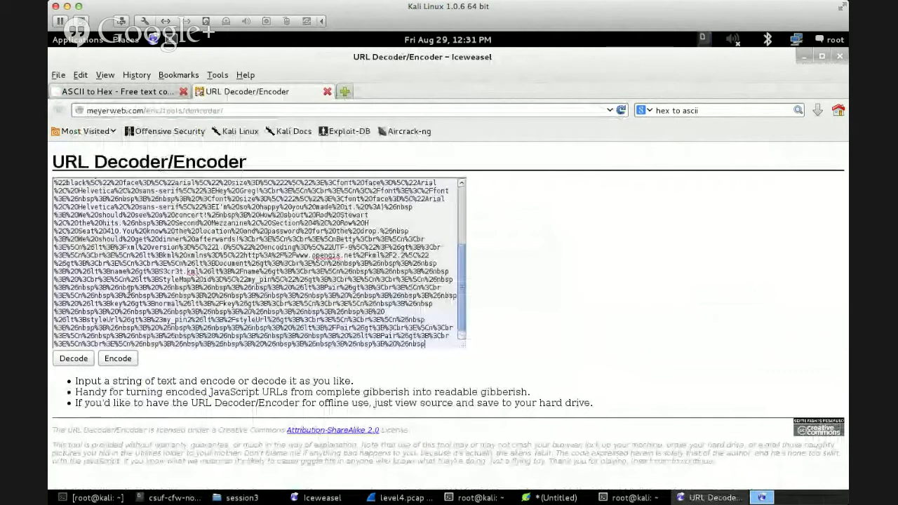
click(73, 358)
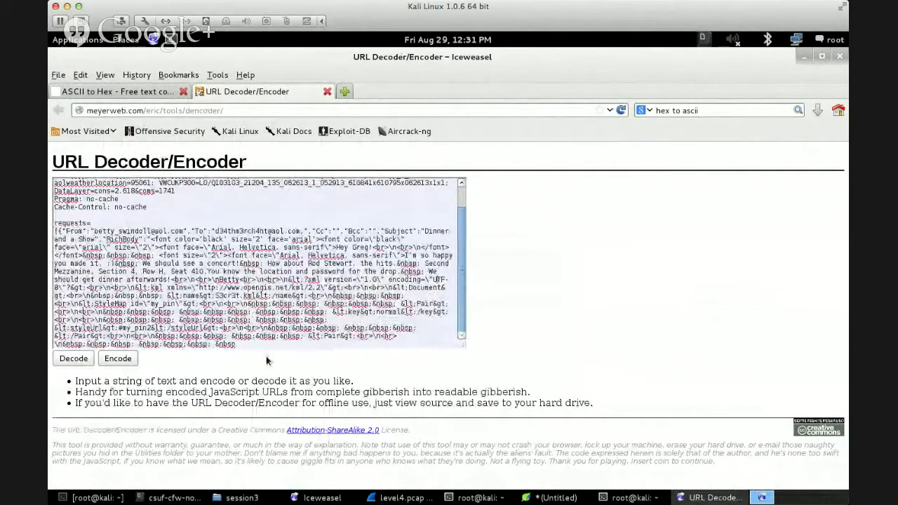
Review the decoded email request from its beginning, then return to the ASCII to Hex page.
double_click(243, 336)
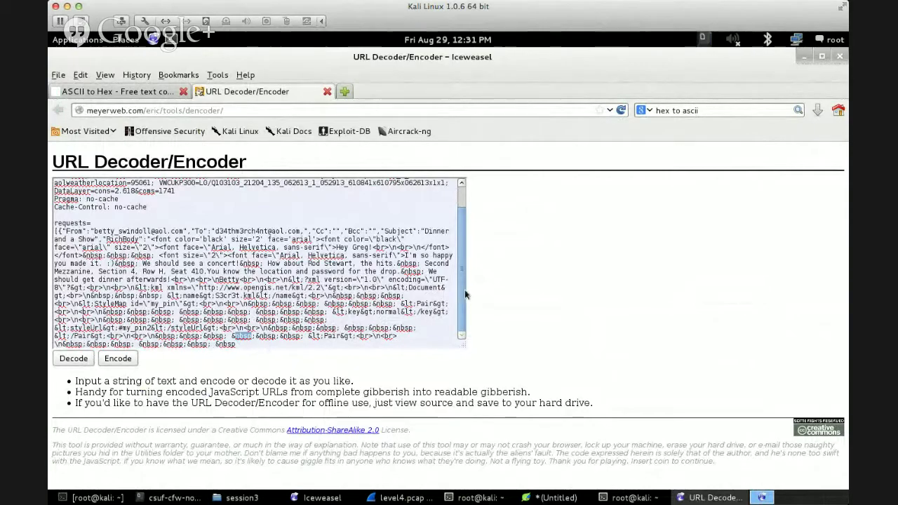
drag(465, 297, 469, 239)
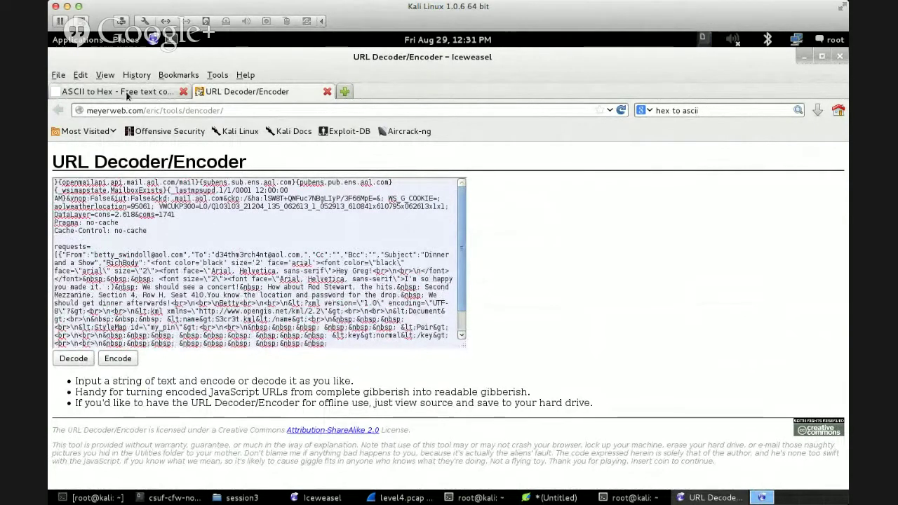
click(151, 92)
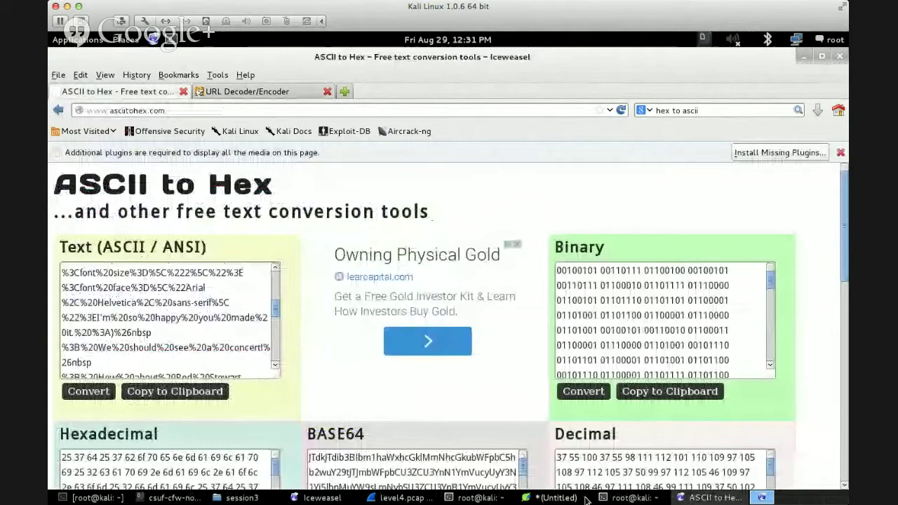
Review packet 7728 and the available copy options in Wireshark, and examine the hex string in the untitled text document.
click(474, 498)
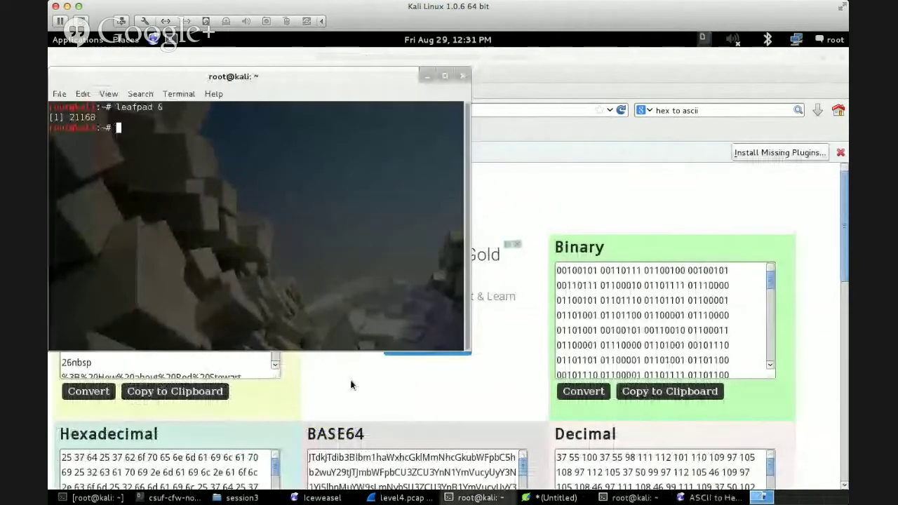
click(399, 498)
right_click(279, 362)
click(223, 365)
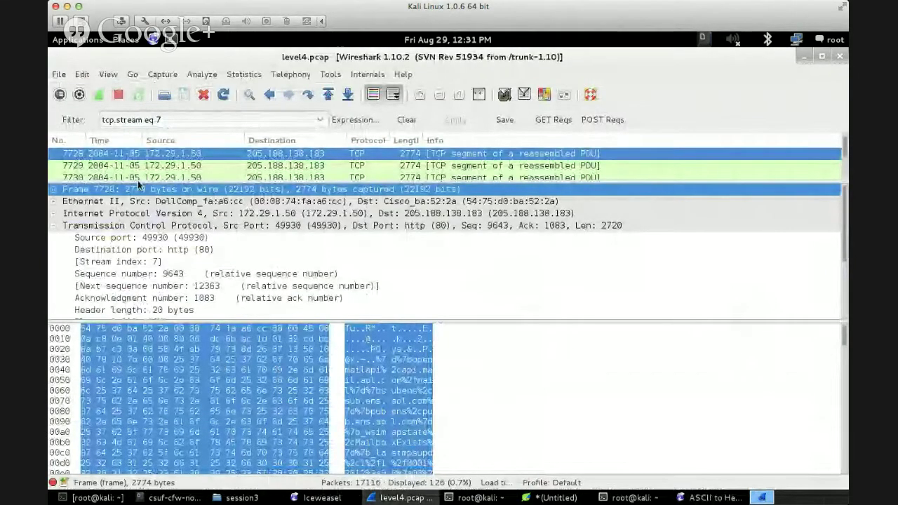
click(86, 75)
mouse_move(98, 91)
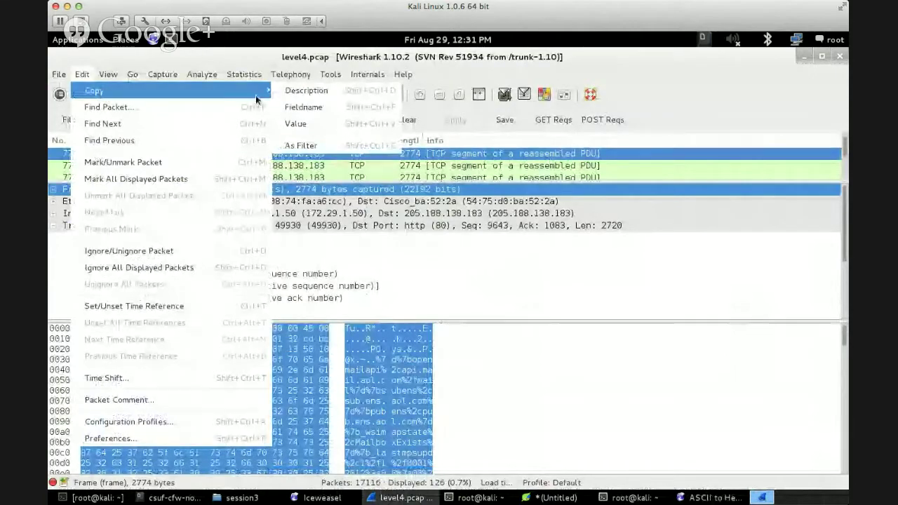
click(356, 146)
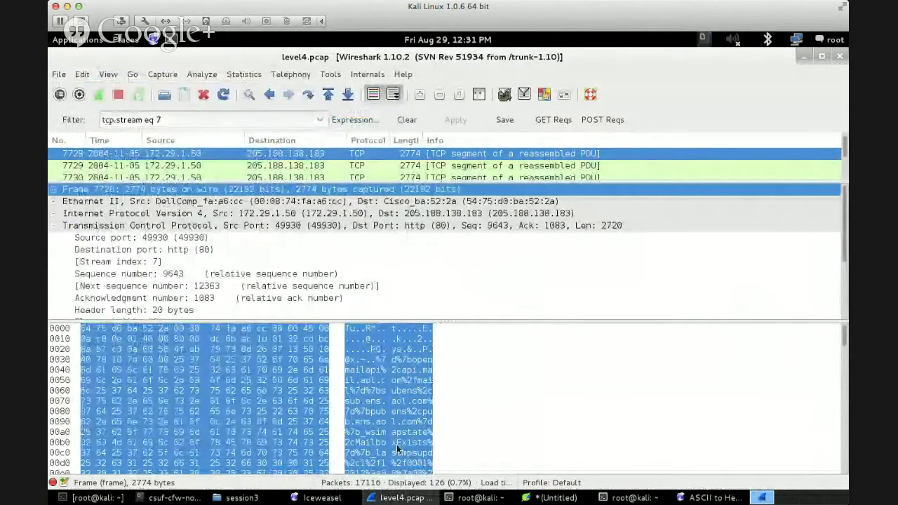
click(551, 497)
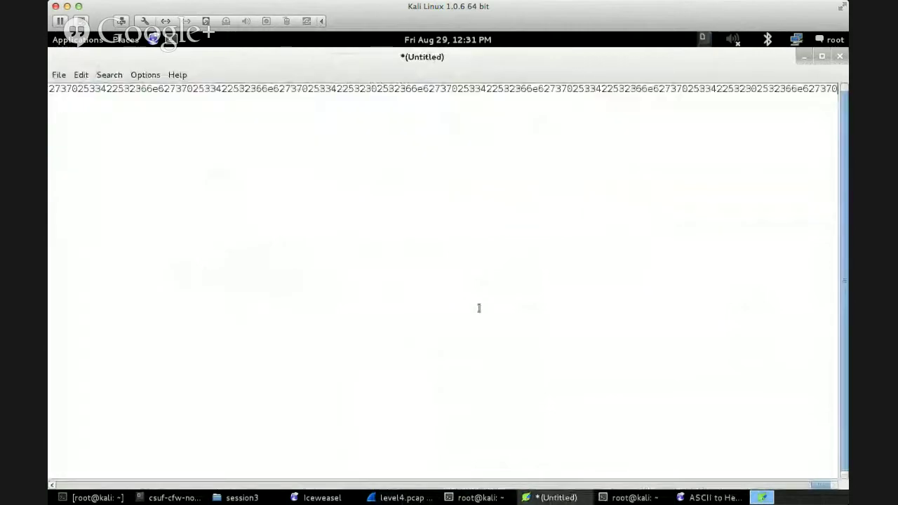
click(412, 89)
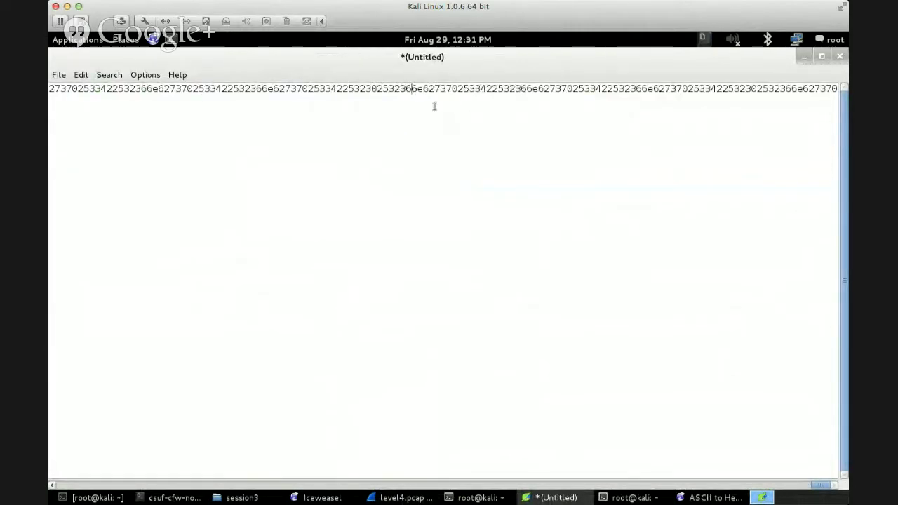
Examine the .decode('hex') call in the Python terminal and copy its percent-encoded output.
click(646, 501)
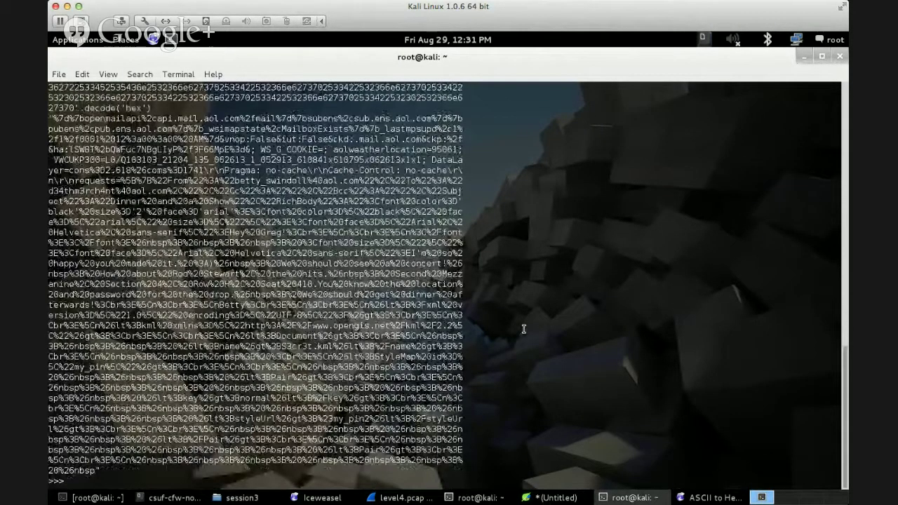
scroll(524, 329, up, 3)
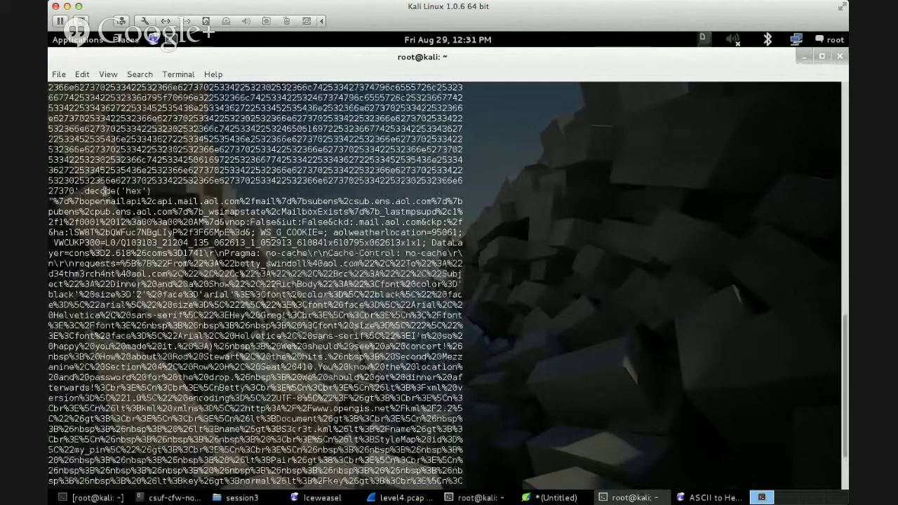
drag(156, 189, 79, 191)
scroll(521, 315, down, 3)
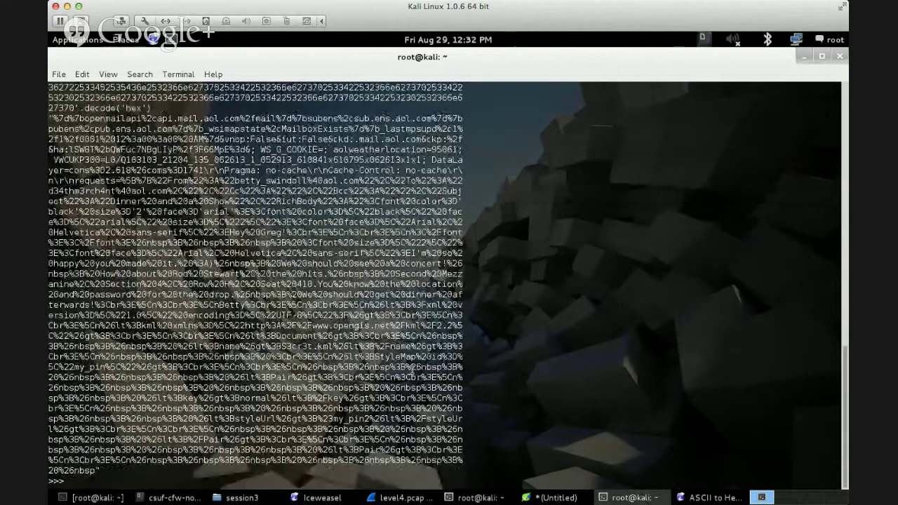
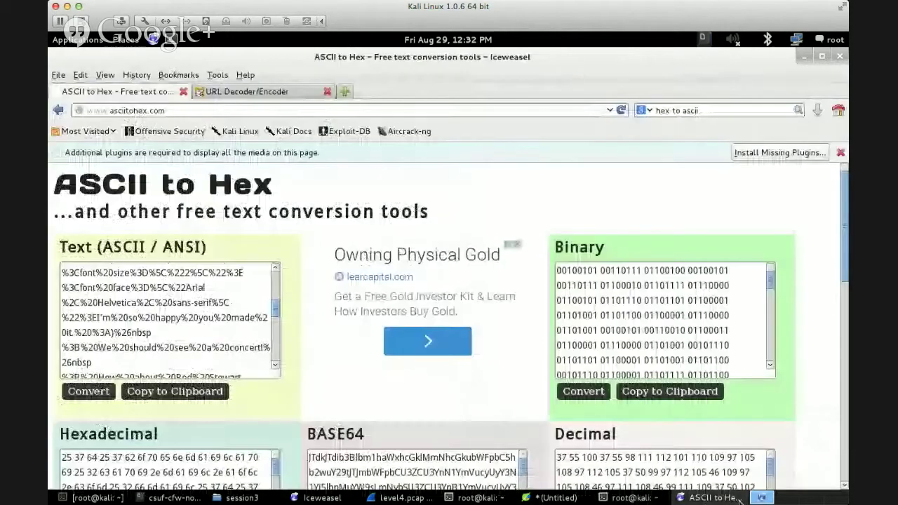
Replace the Hexadecimal box contents on the ASCII to Hex page with the copied percent-encoded text and look through it.
click(709, 498)
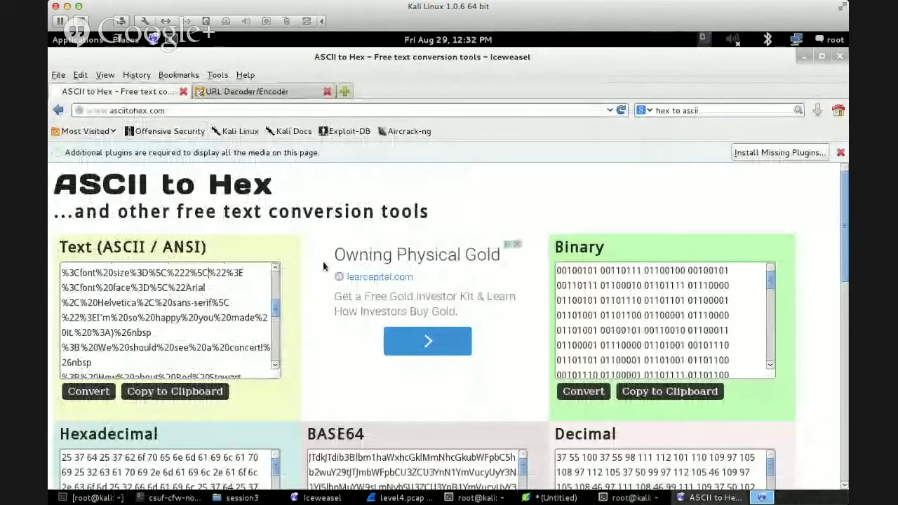
scroll(667, 330, down, 3)
scroll(824, 404, down, 3)
click(152, 374)
key(ctrl+a)
key(ctrl+v)
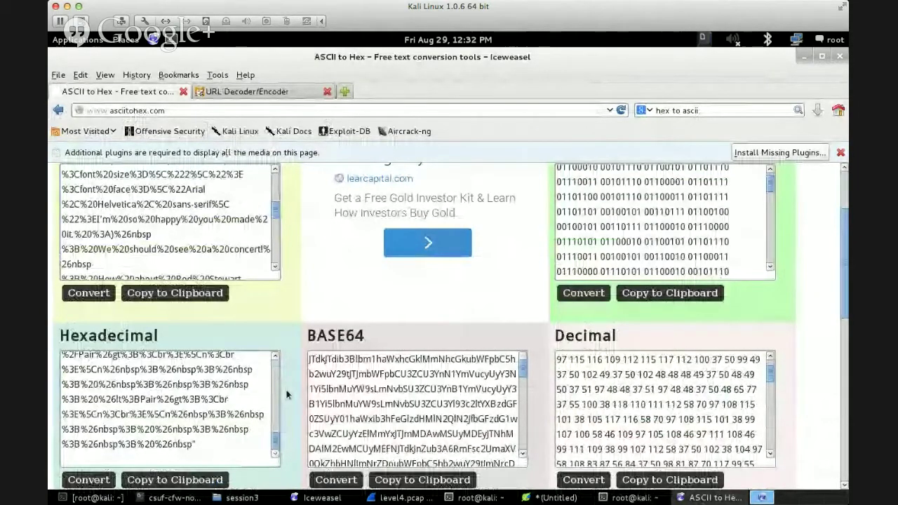
scroll(273, 376, up, 3)
scroll(274, 374, up, 5)
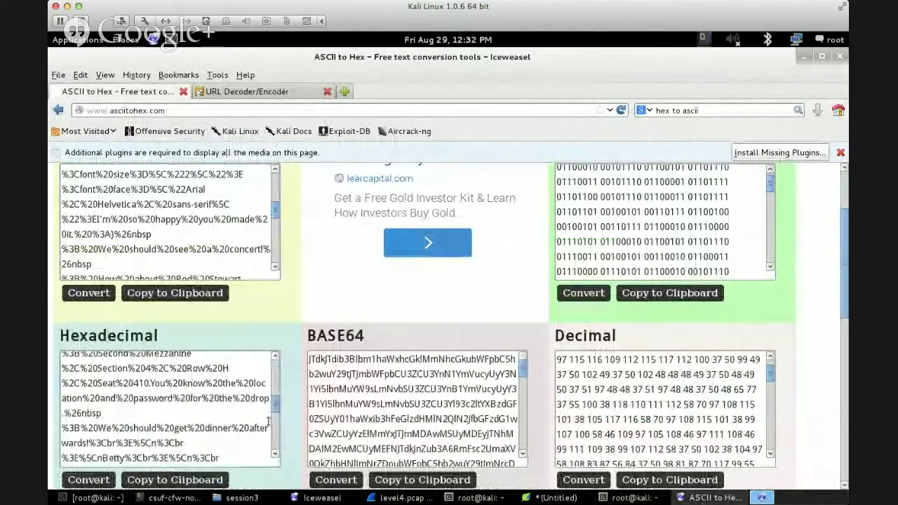
scroll(284, 283, up, 3)
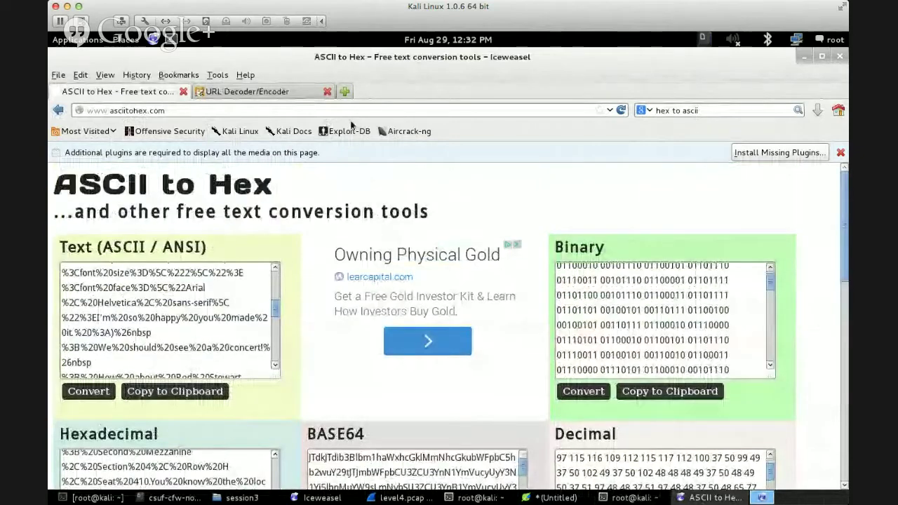
Replace the text in the URL Decoder/Encoder with the copied percent-encoded Python output and decode it.
key(ctrl+Tab)
key(ctrl+a)
key(BackSpace)
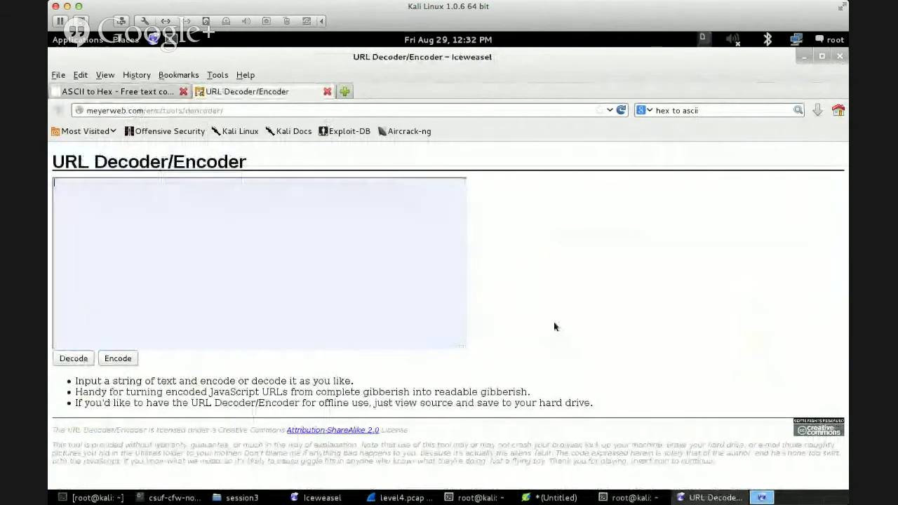
key(ctrl+v)
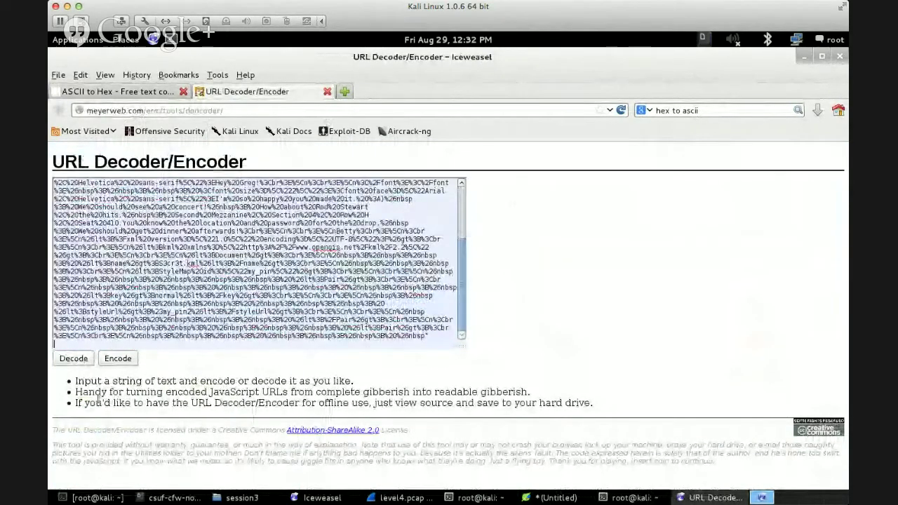
click(73, 359)
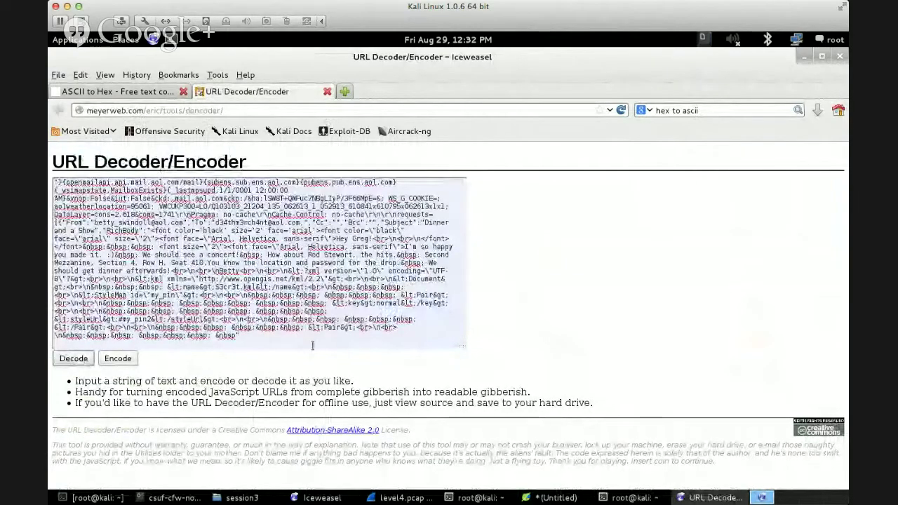
Copy the entire decoded request and replace the hex string in the untitled text document with it.
drag(223, 303, 49, 139)
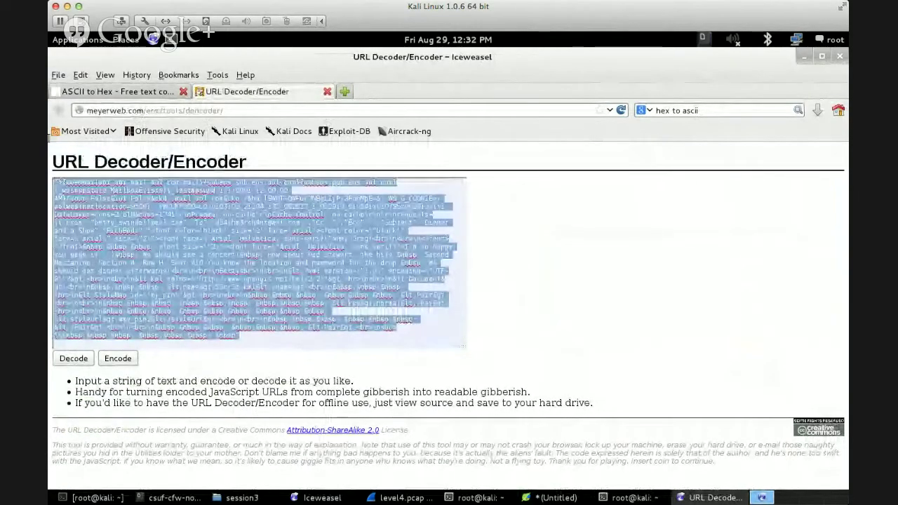
click(306, 271)
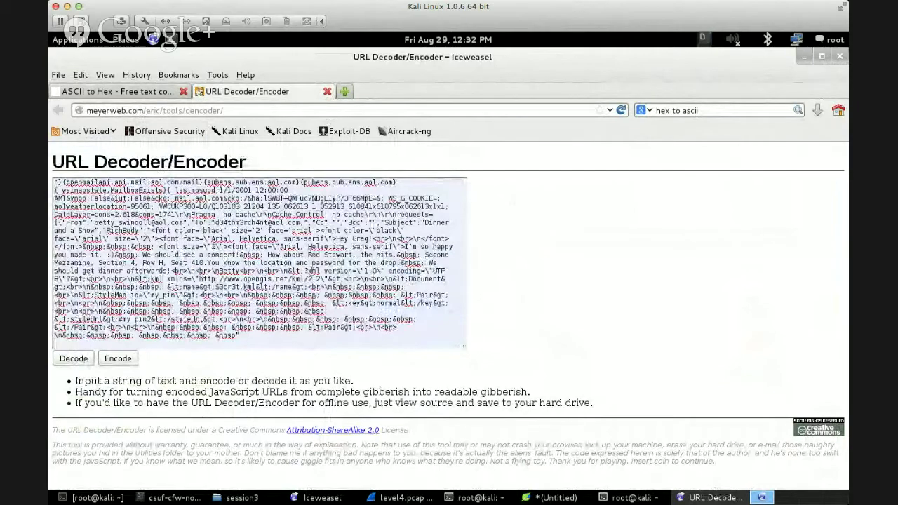
key(ctrl+a)
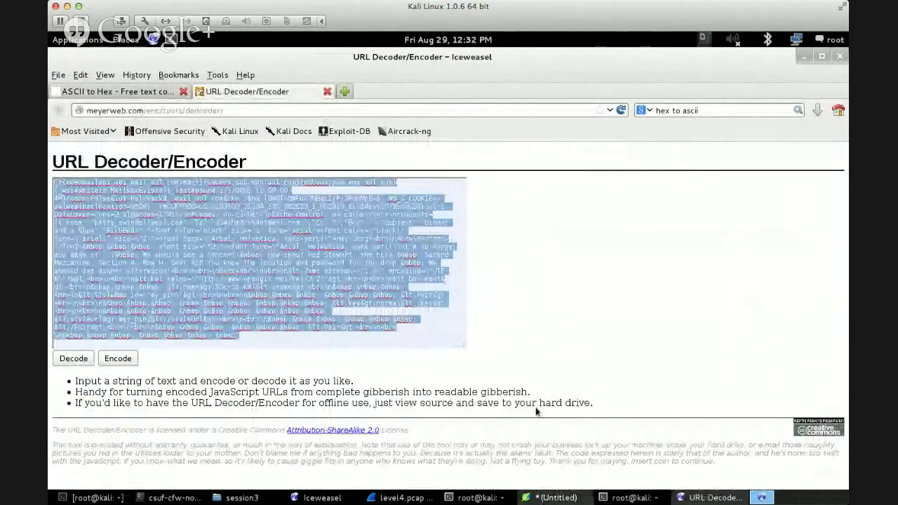
click(551, 498)
key(ctrl+a)
key(Delete)
key(ctrl+v)
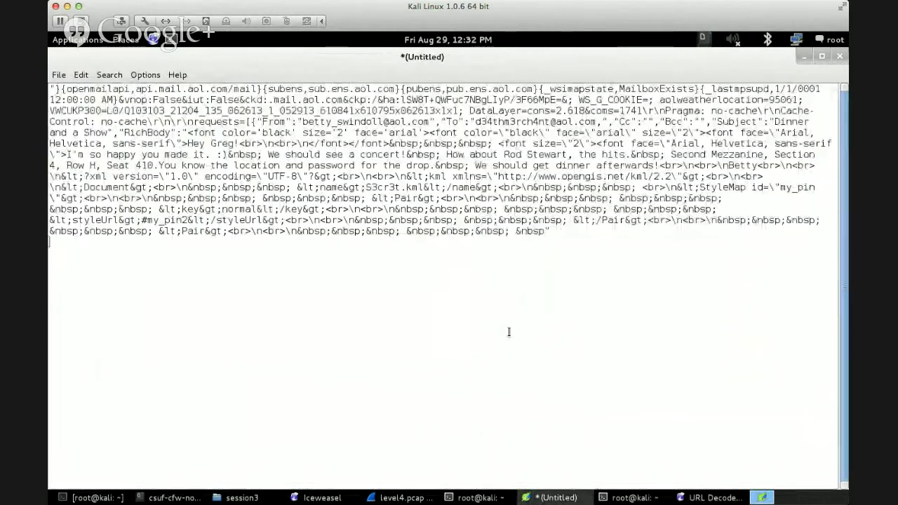
Examine the leftover &nbsp; entities and literal \n sequences in the decoded text.
drag(467, 166, 437, 166)
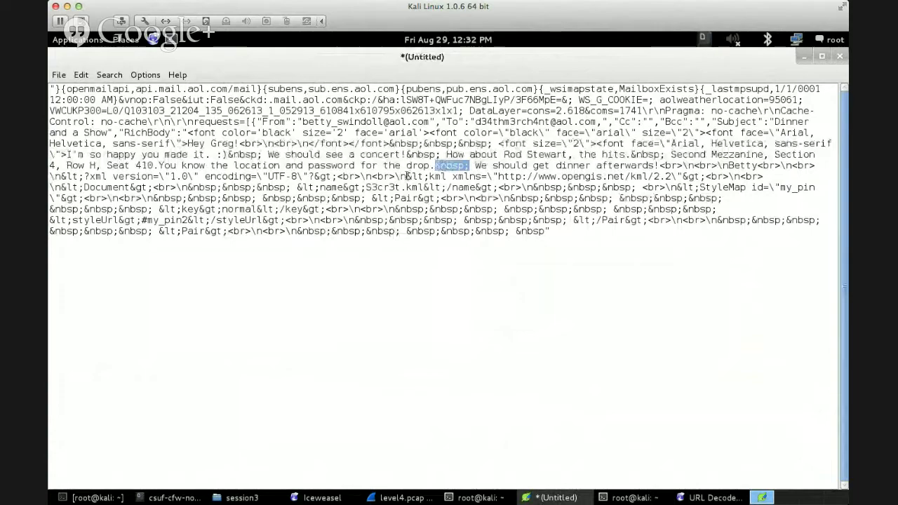
drag(407, 176, 395, 177)
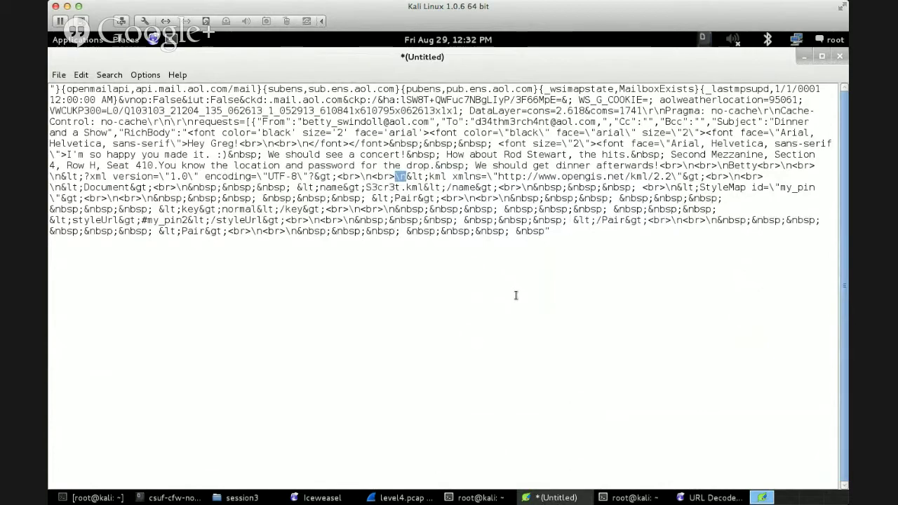
double_click(533, 231)
click(590, 286)
Try to replace every \\n with \n throughout the document at once.
key(ctrl+a)
key(ctrl+f)
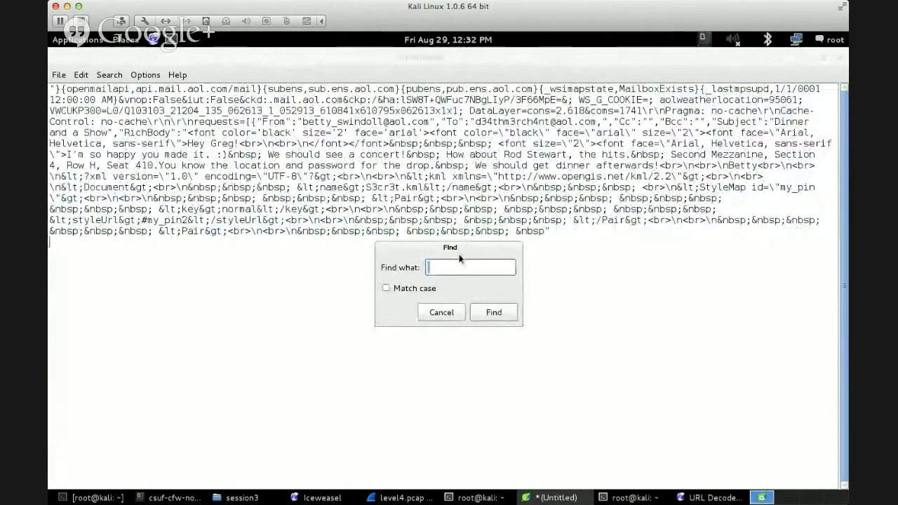
key(Escape)
key(ctrl+h)
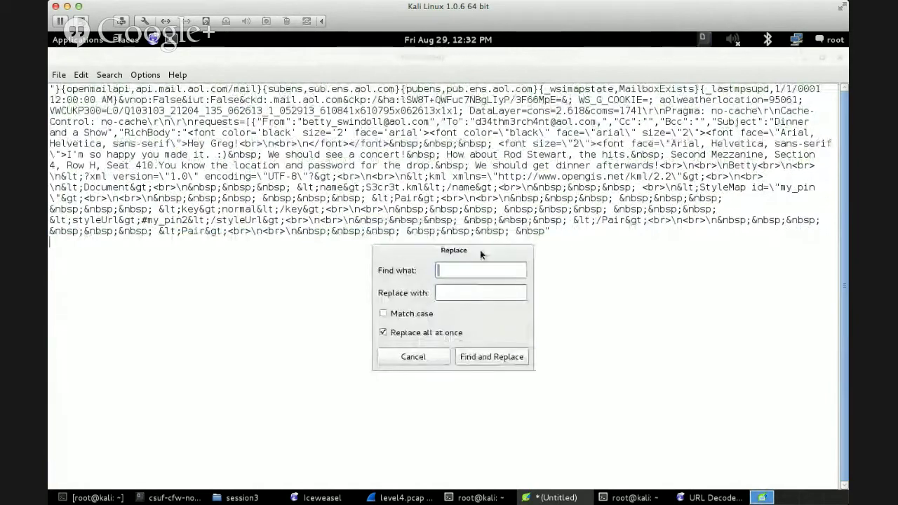
text(\)
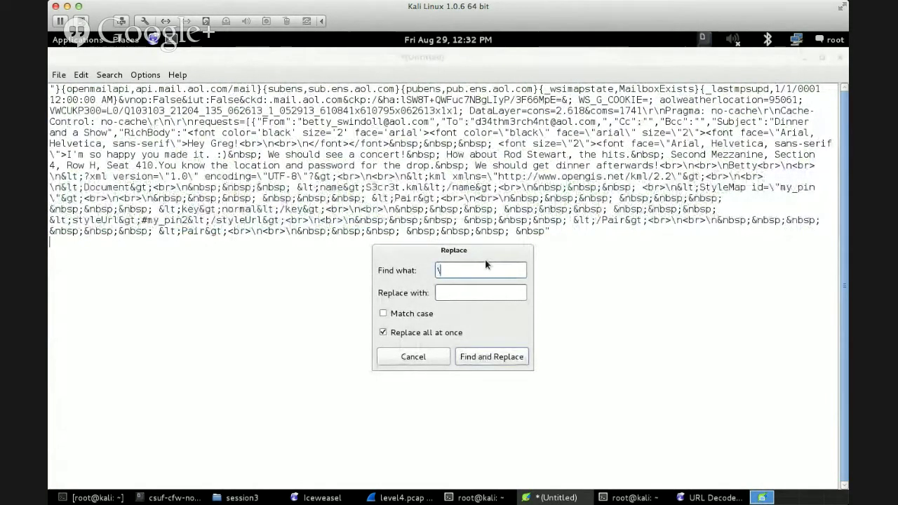
text(\n)
key(Tab)
text(\)
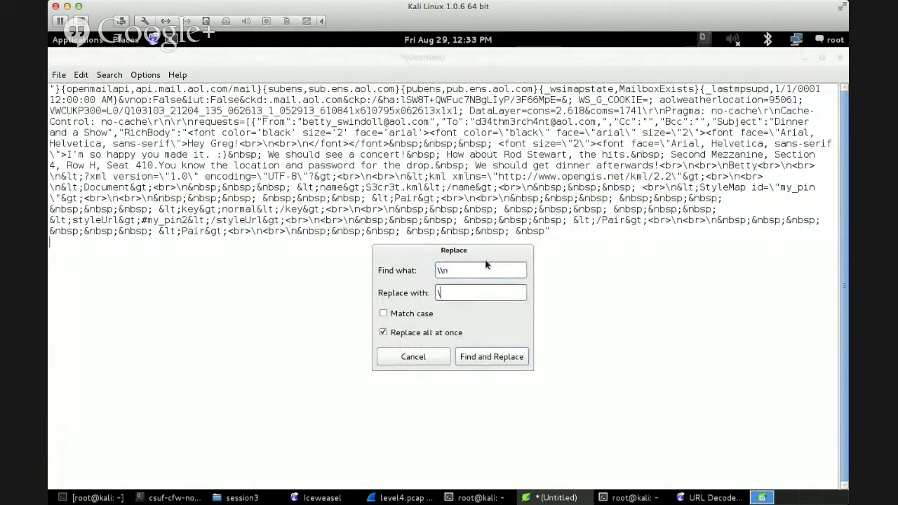
text(n)
click(486, 358)
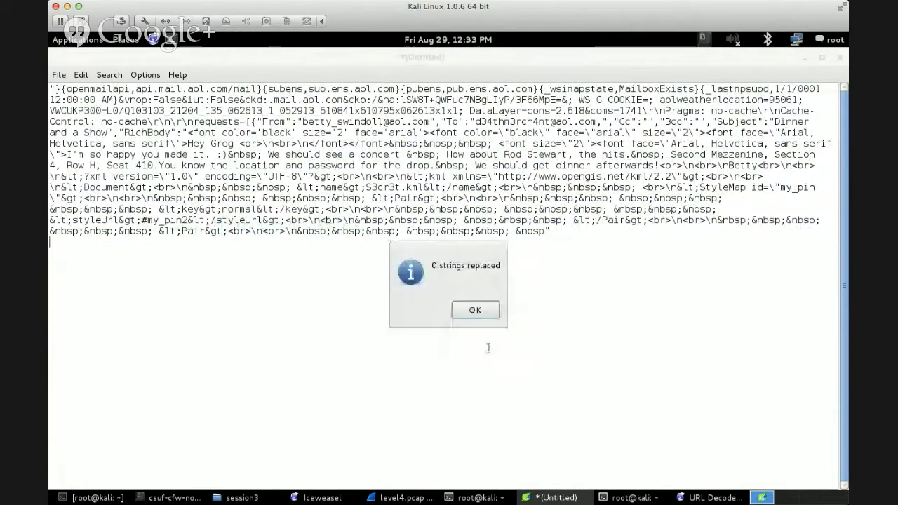
key(Return)
drag(407, 240, 53, 84)
click(260, 287)
drag(611, 291, 52, 86)
drag(228, 121, 548, 236)
triple_click(495, 226)
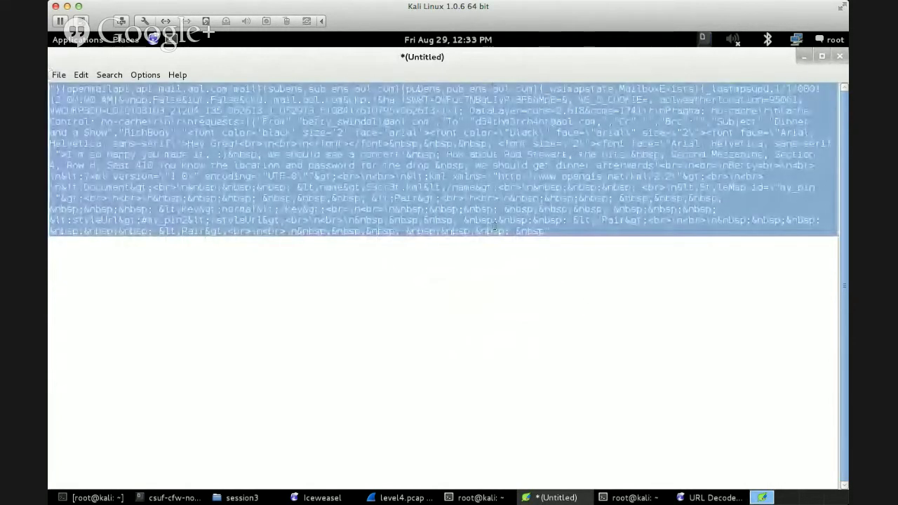
drag(440, 234, 407, 238)
Replace every &nbsp; entity in the document with a space, all at once.
key(ctrl+f)
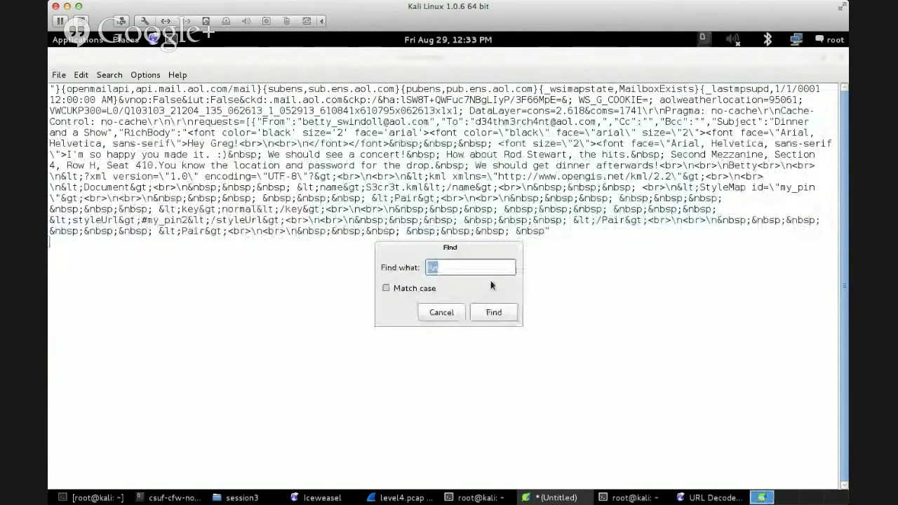
click(459, 315)
key(ctrl+h)
click(462, 274)
key(BackSpace)
key(BackSpace)
click(482, 335)
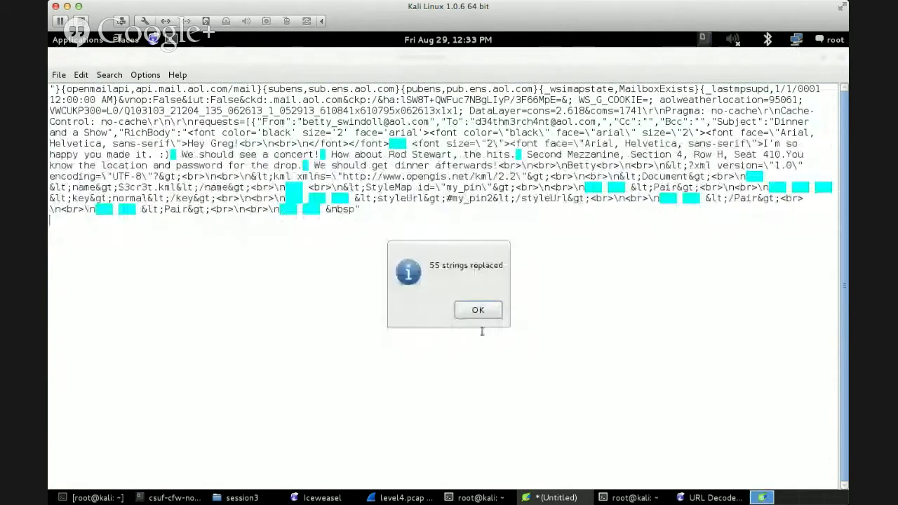
click(480, 319)
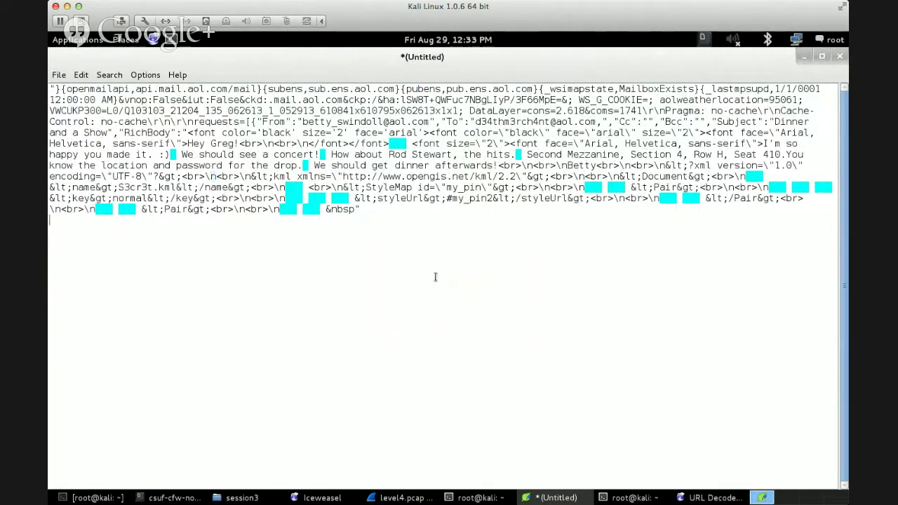
Convert the literal \n sequences in the decoded text into real line breaks and highlight the From field name.
key(ctrl+a)
key(ctrl+v)
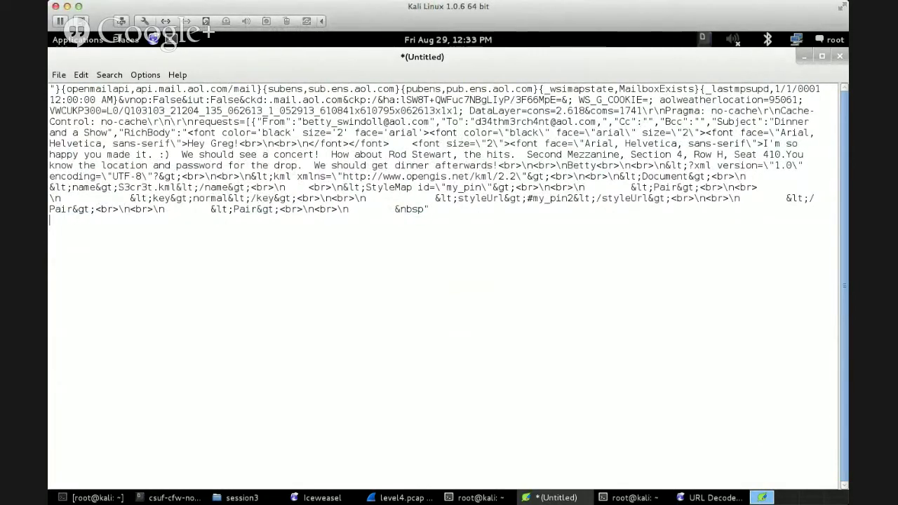
key(ctrl+z)
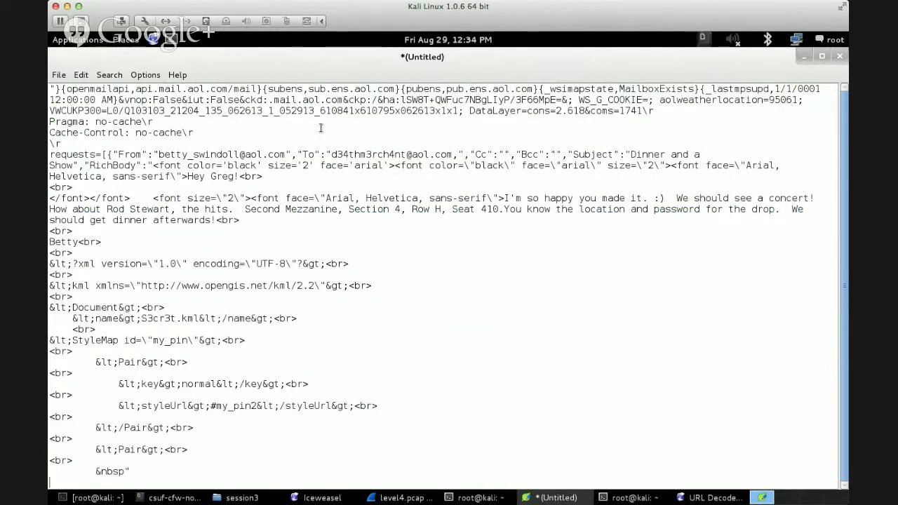
double_click(121, 154)
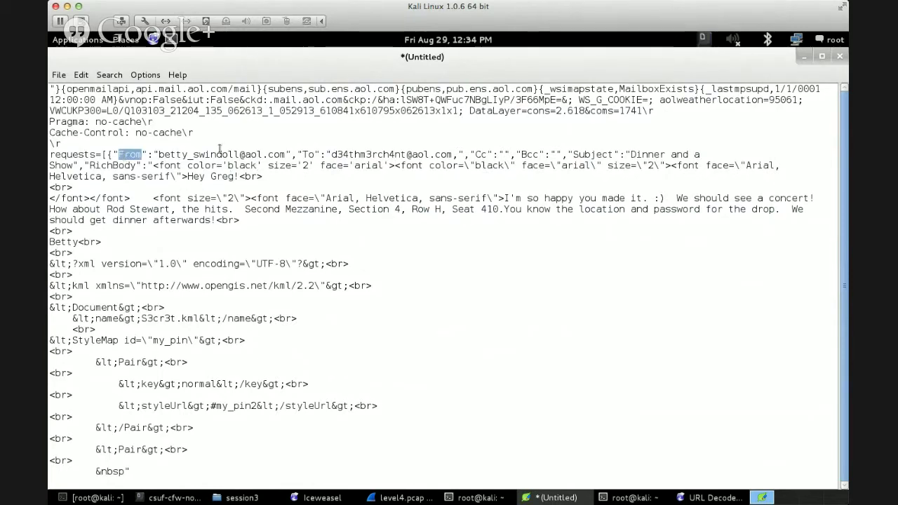
Examine the sender address, recipient address and subject line in the decoded mail request.
drag(240, 155, 154, 156)
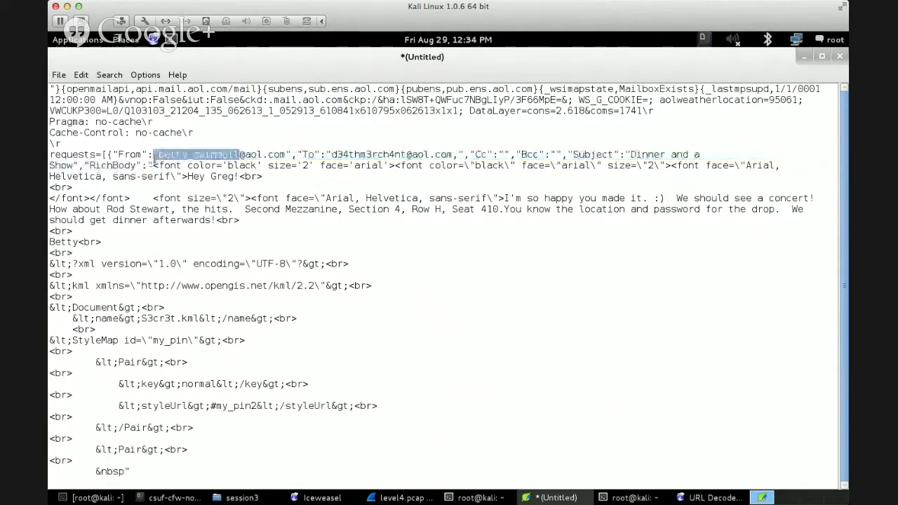
drag(239, 155, 193, 155)
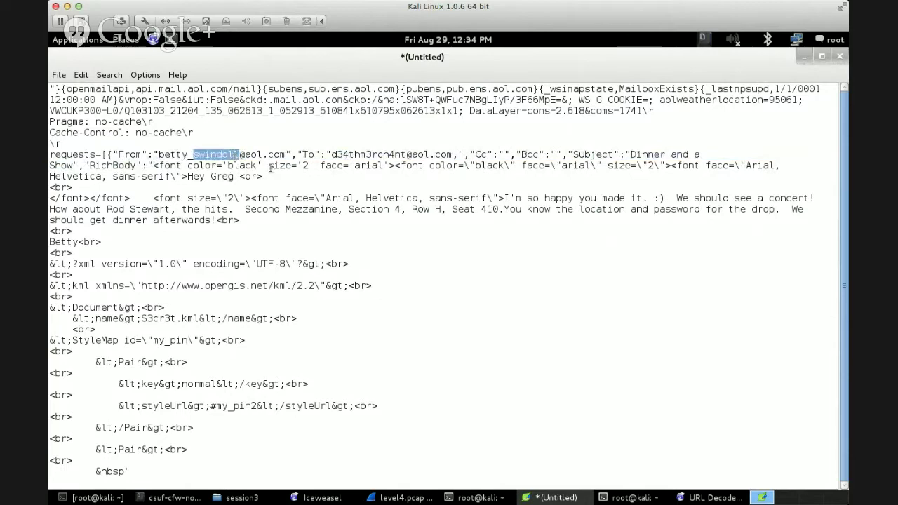
click(367, 153)
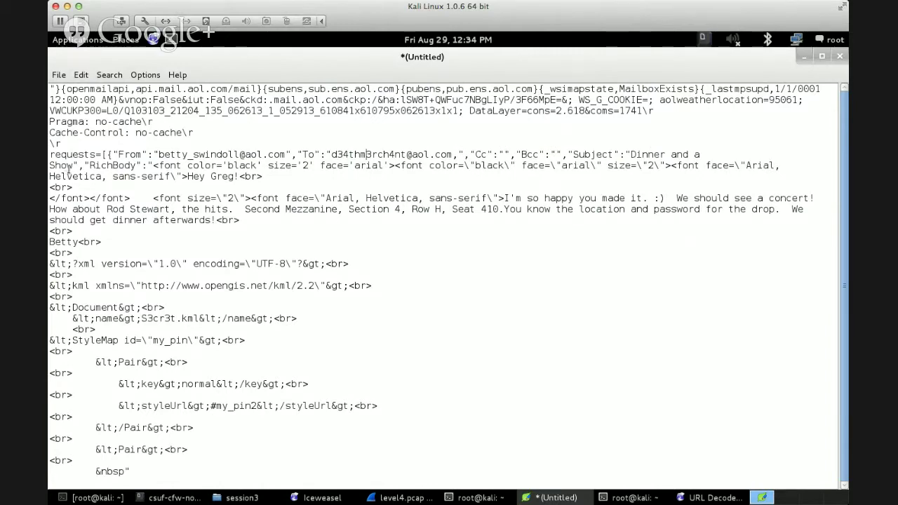
drag(72, 165, 627, 154)
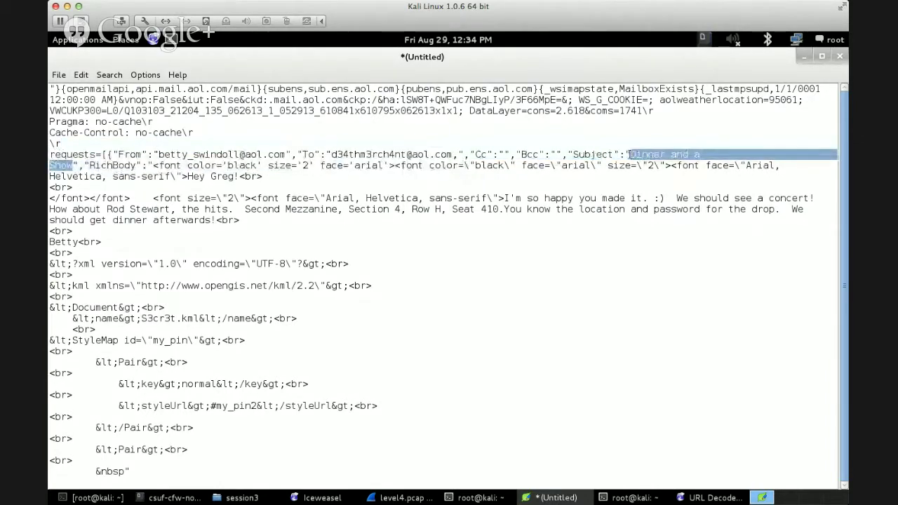
click(575, 290)
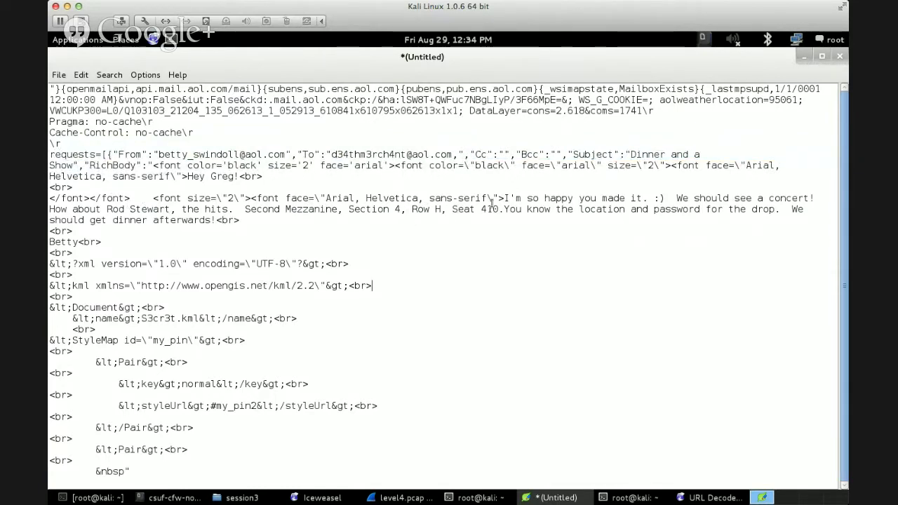
Set the message body apart from the surrounding HTML tags with blank lines before its first sentence and after its last.
drag(502, 199, 214, 220)
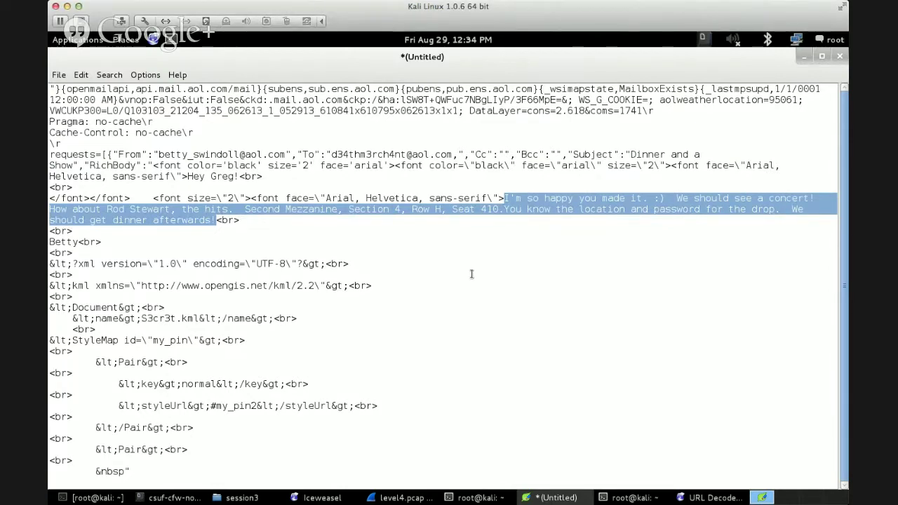
drag(552, 237, 514, 200)
click(504, 199)
key(Return)
key(Return)
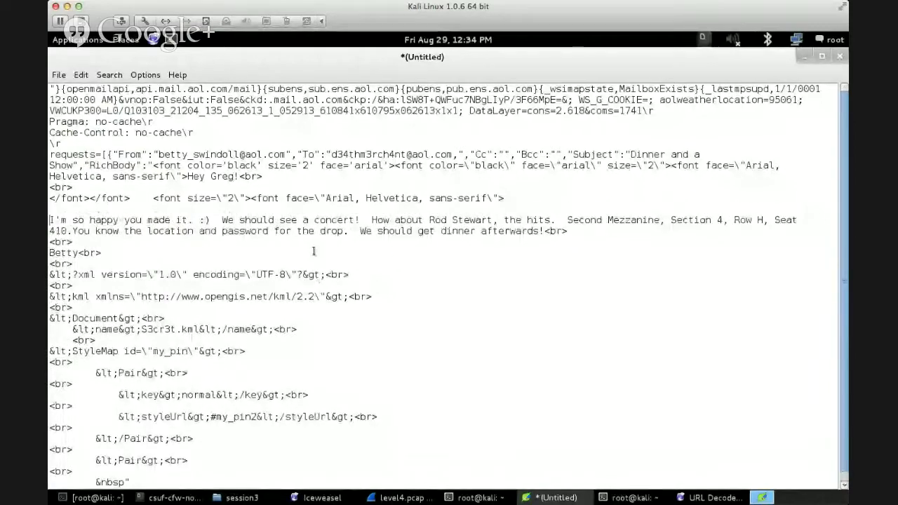
key(Return)
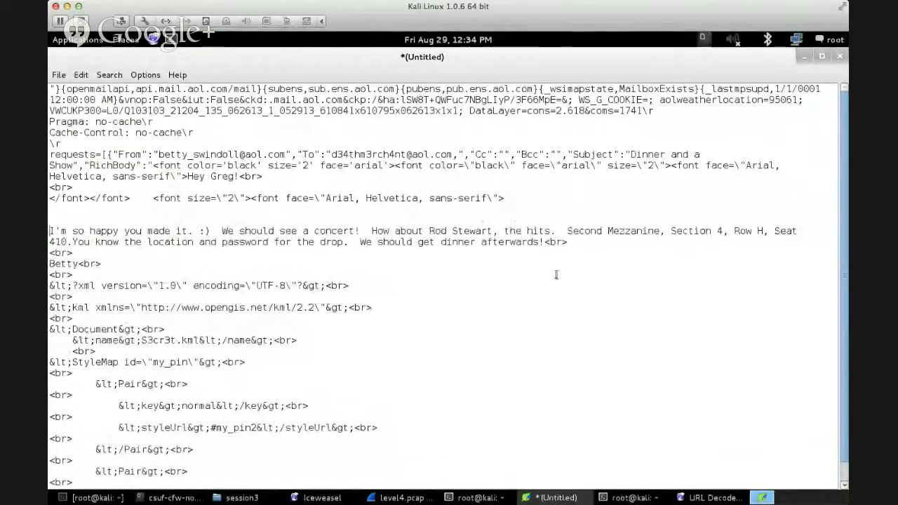
click(544, 242)
key(Return)
key(Return)
key(Return)
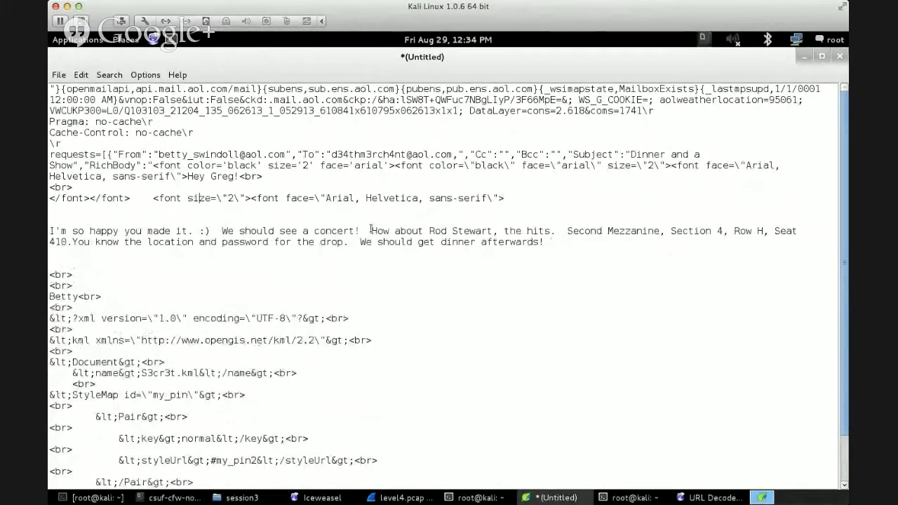
Examine the message body's sentences about the concert, the location and password for the drop, and dinner.
drag(370, 230, 556, 231)
drag(608, 256, 606, 241)
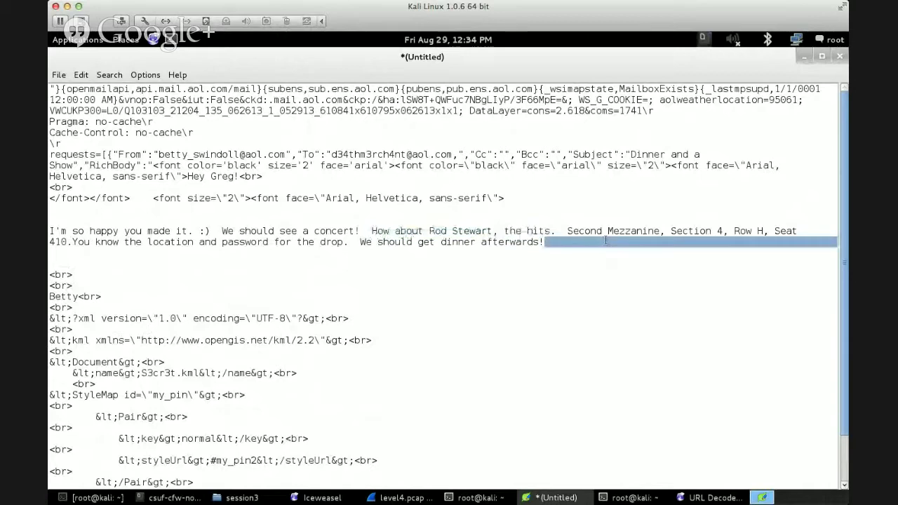
click(562, 233)
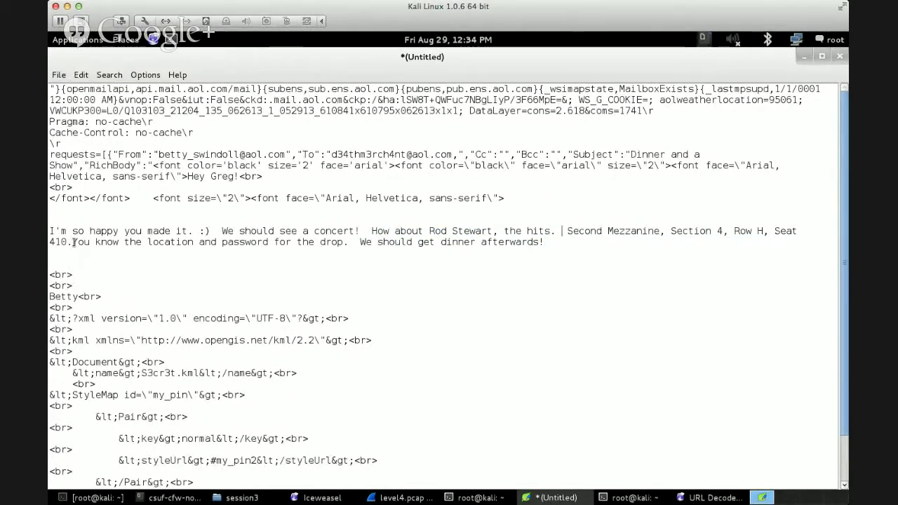
drag(72, 242, 346, 242)
click(253, 246)
double_click(245, 242)
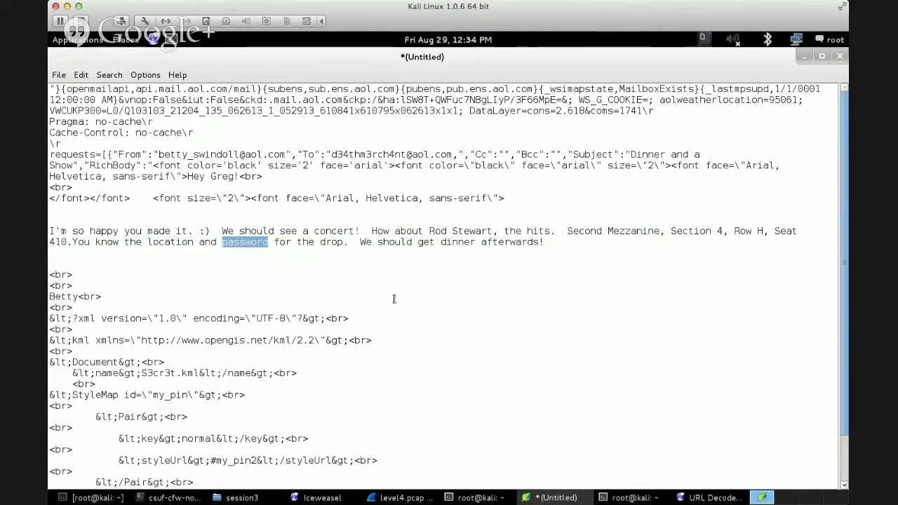
drag(360, 242, 558, 245)
click(534, 301)
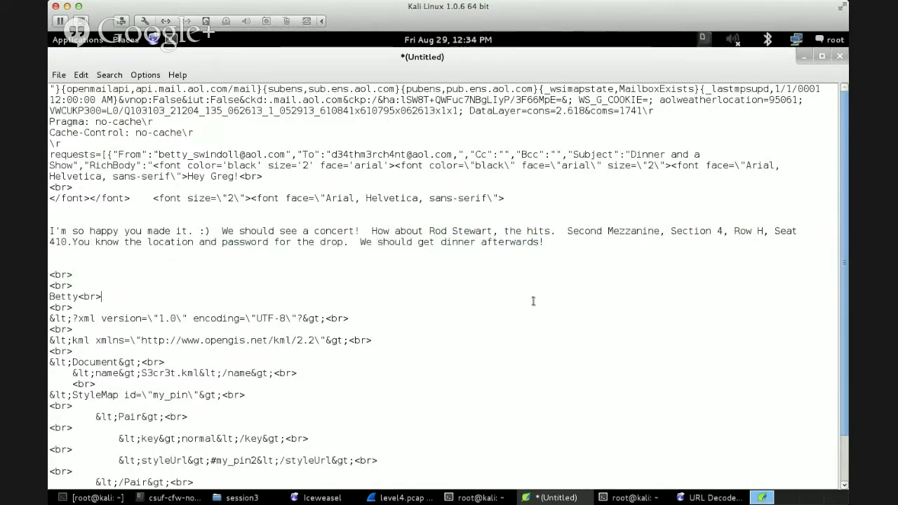
drag(339, 242, 232, 246)
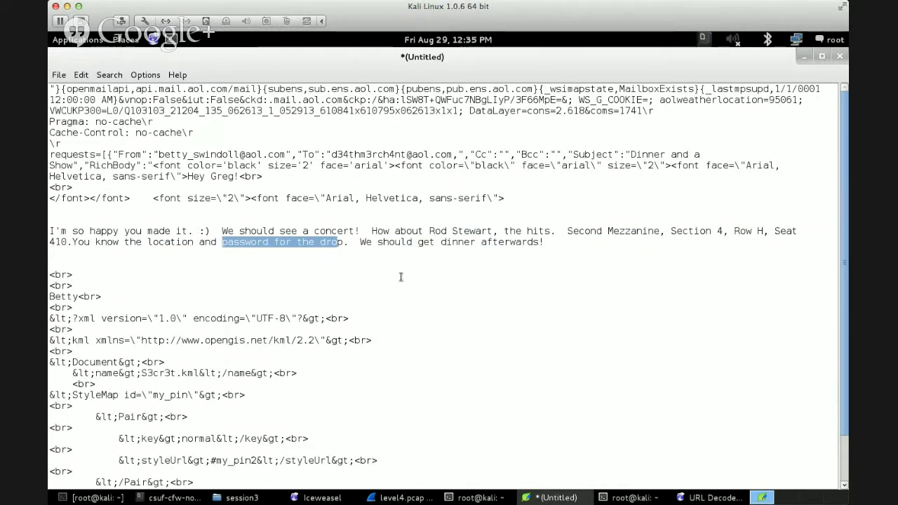
Examine the signature and the embedded XML below the message, including the kml namespace, the Document tag and the S3cr3t.kml name.
scroll(466, 288, down, 2)
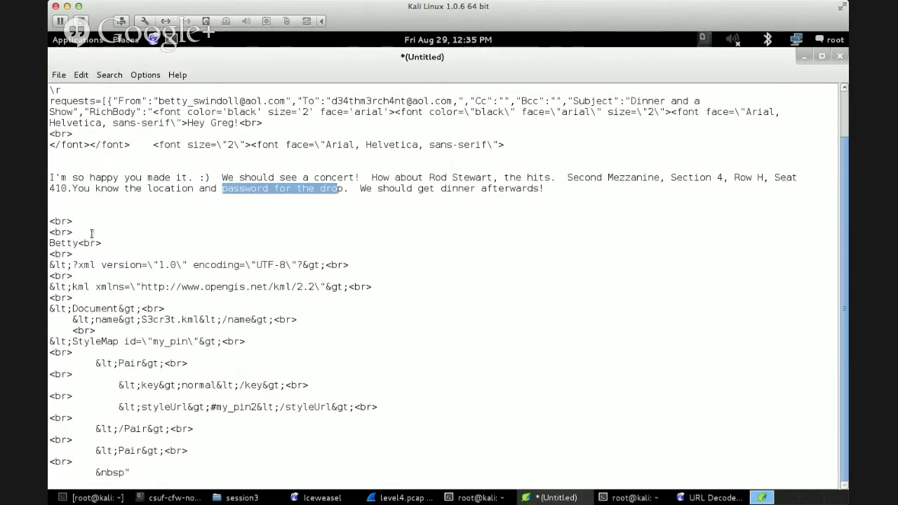
drag(72, 257, 49, 221)
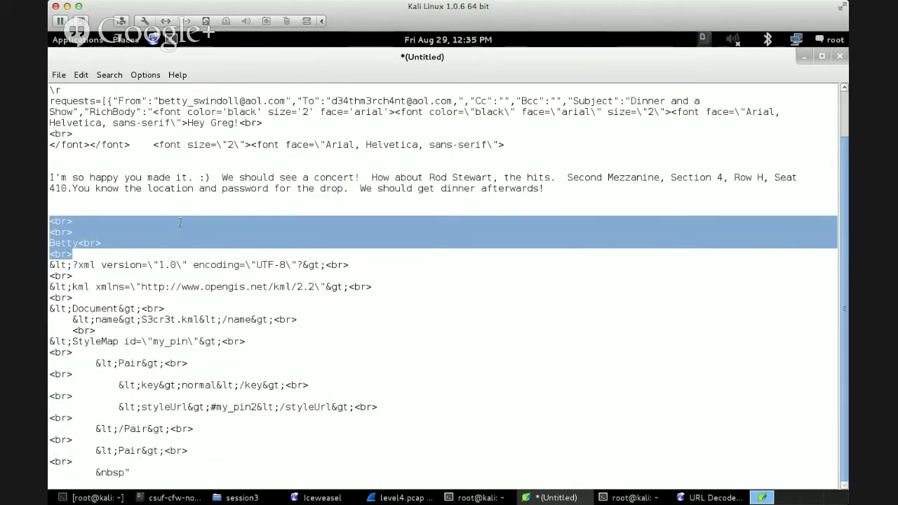
click(82, 266)
drag(50, 265, 179, 265)
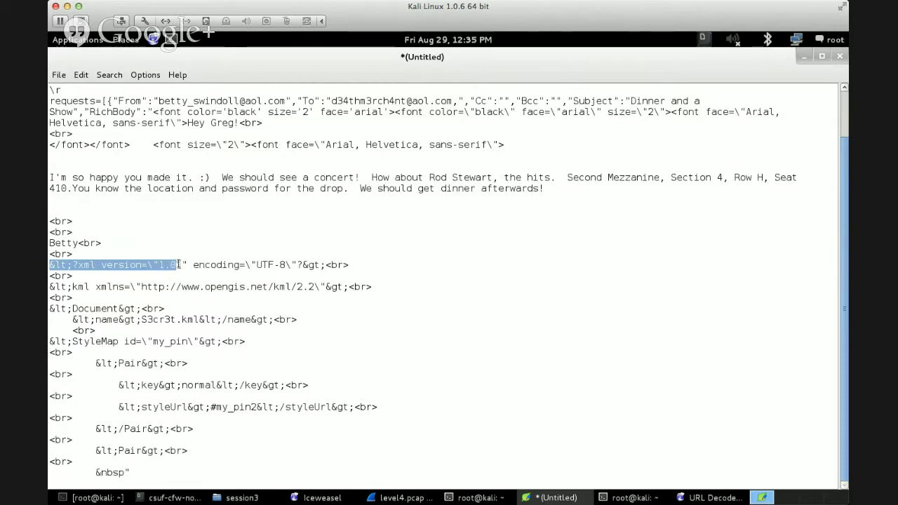
double_click(81, 287)
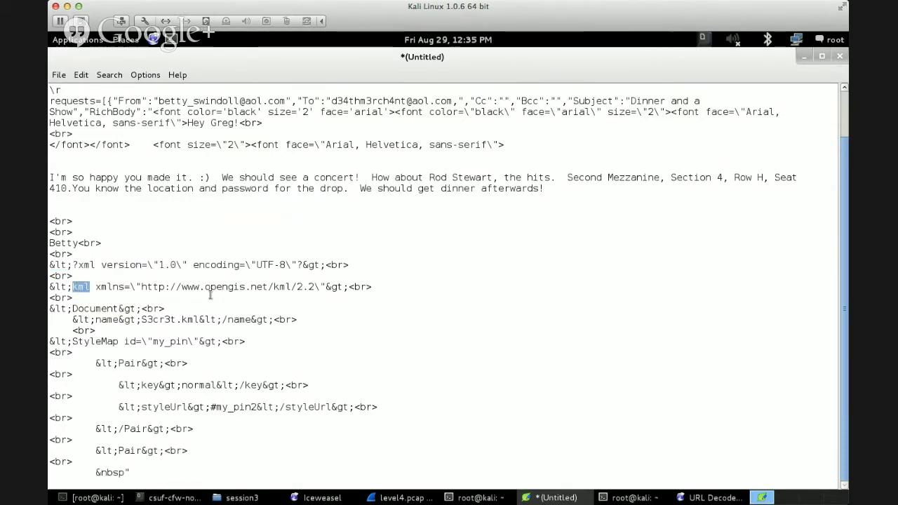
drag(187, 289, 316, 289)
click(318, 334)
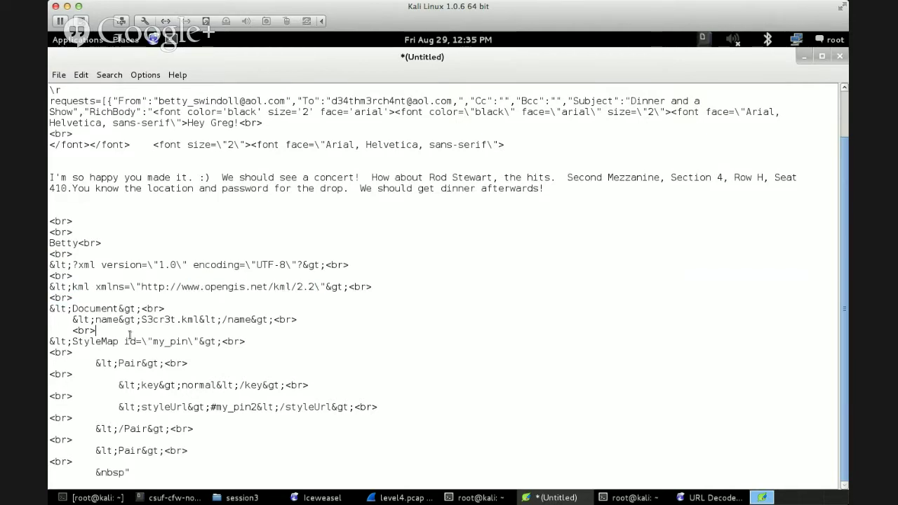
double_click(90, 311)
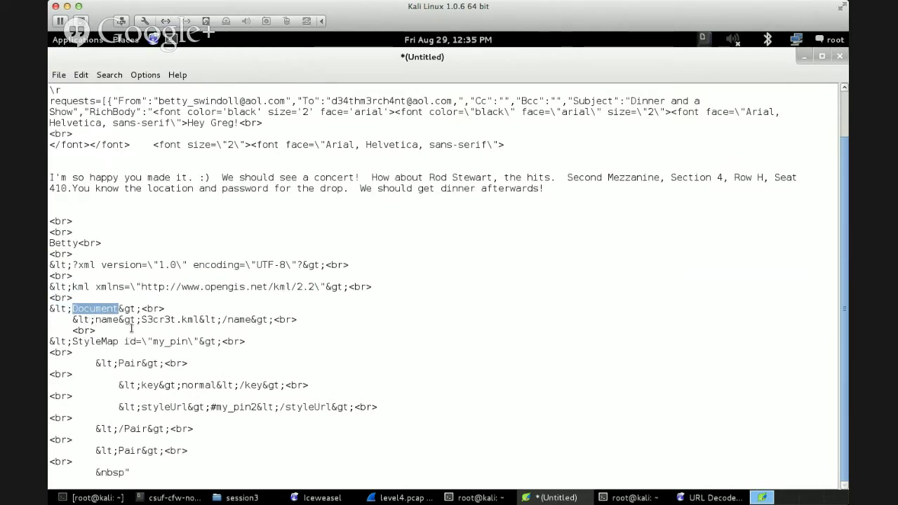
drag(141, 320, 200, 320)
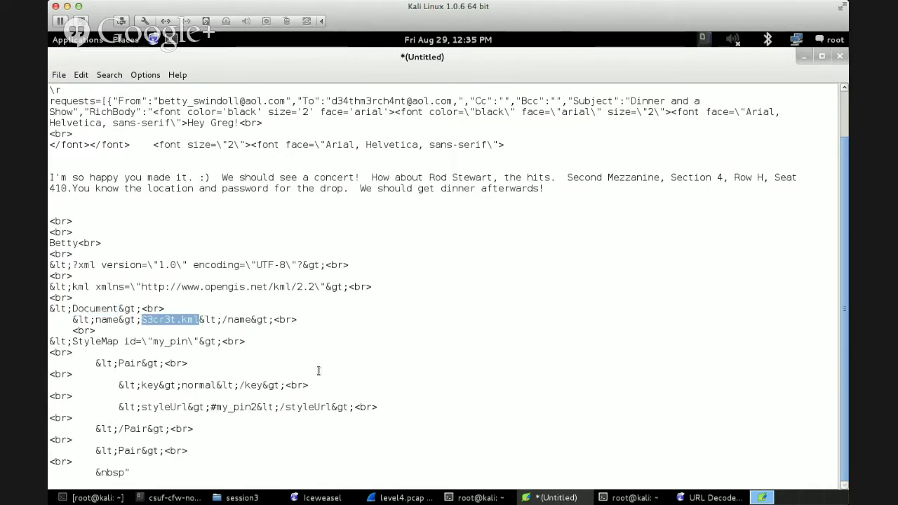
click(287, 473)
click(356, 309)
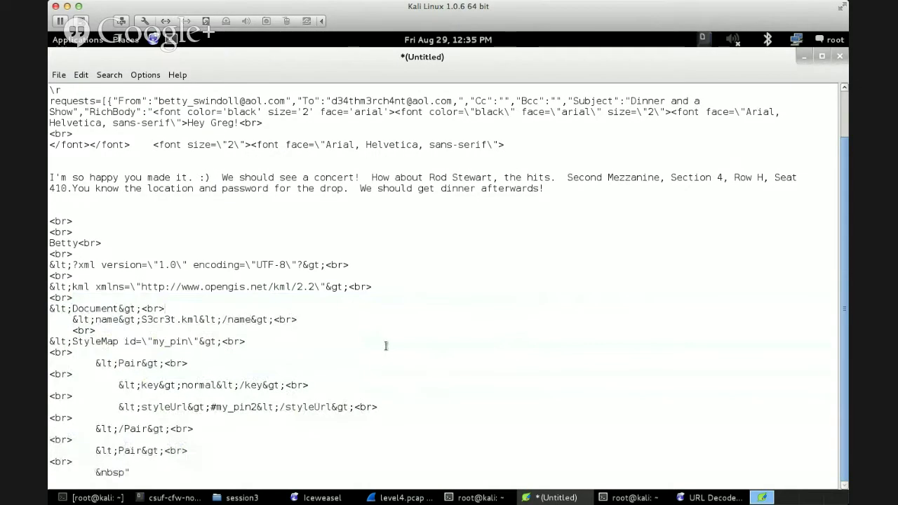
Search the web for "kml file" in Iceweasel, look over the format description in the results, and return to the decoded text.
click(153, 39)
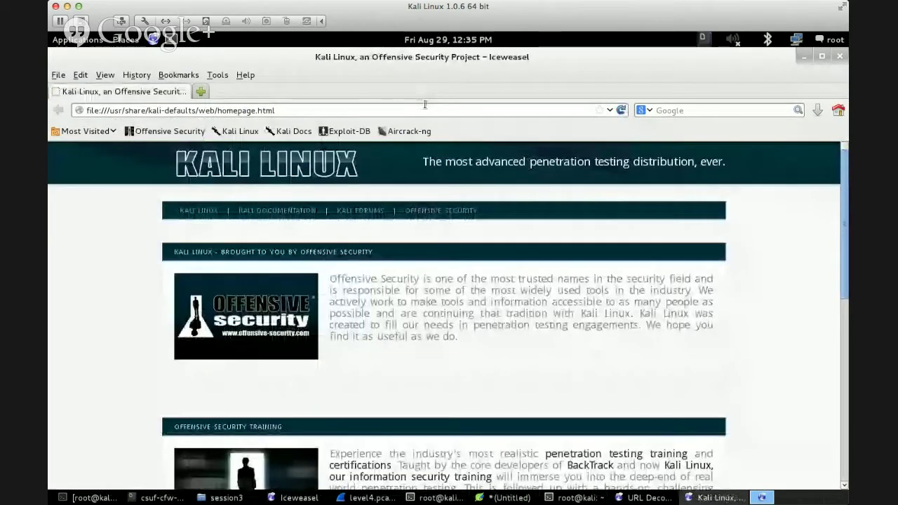
click(660, 110)
text(kml fil)
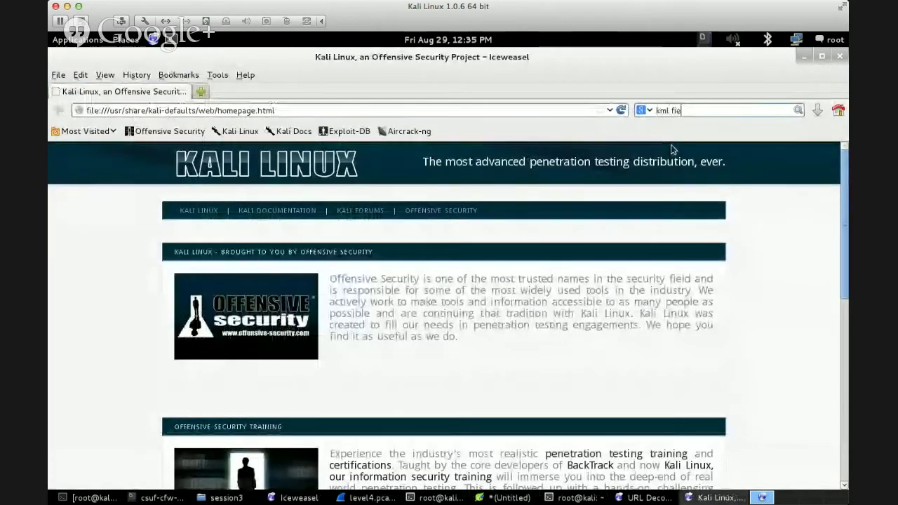
text(e)
key(Return)
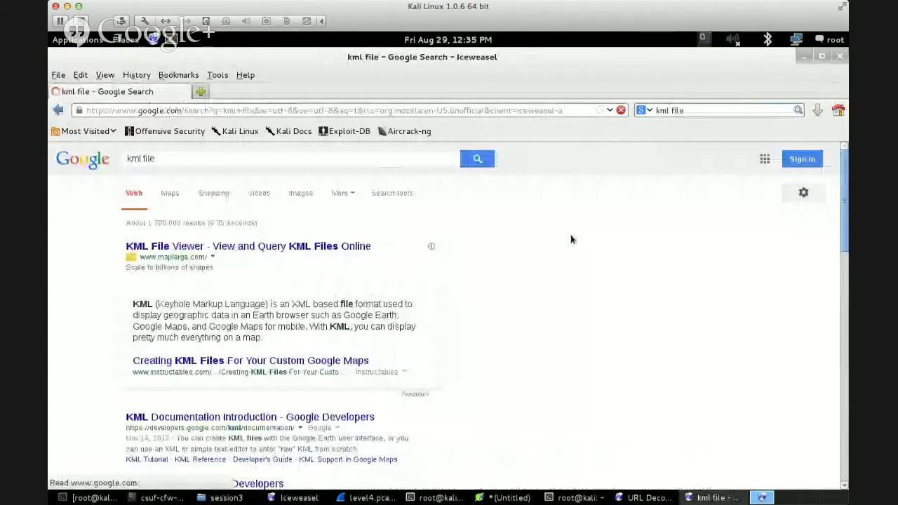
scroll(571, 239, down, 2)
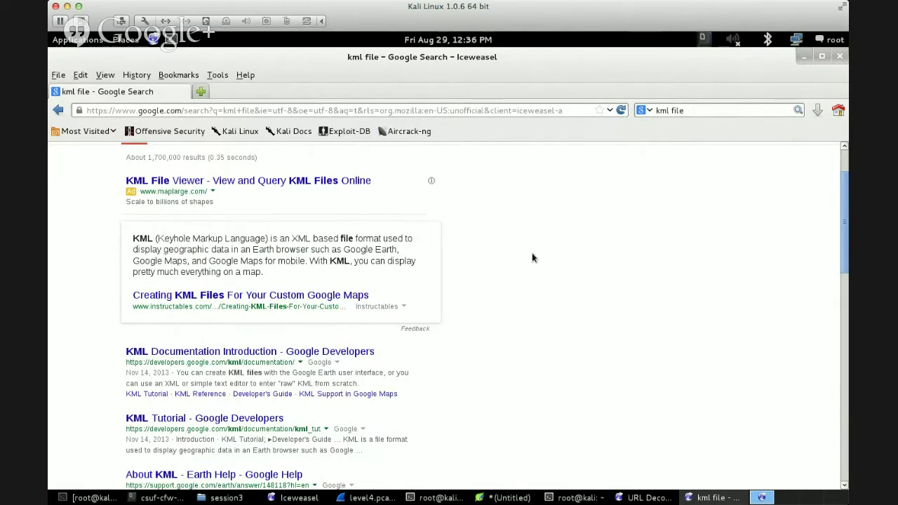
click(805, 56)
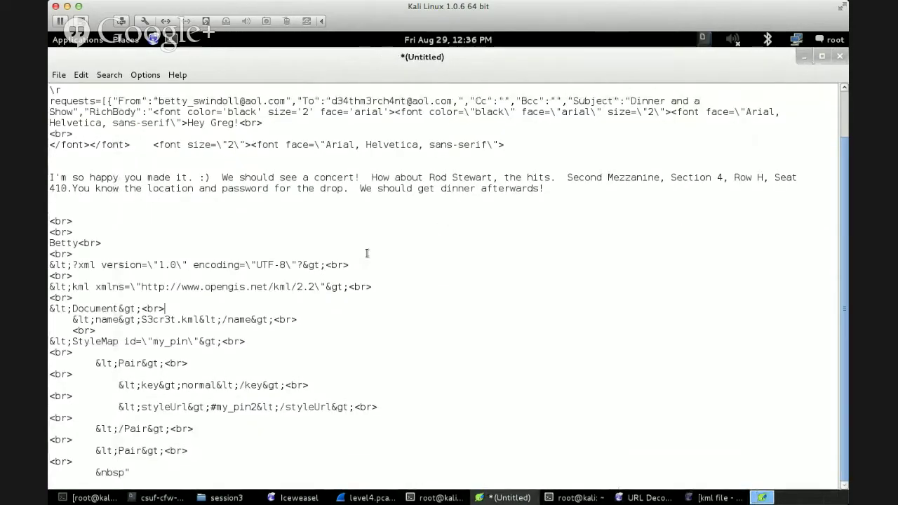
Review the sender, recipient and greeting of the decoded message along with the S3cr3t.kml file name.
scroll(366, 253, up, 2)
double_click(173, 155)
drag(349, 154, 366, 154)
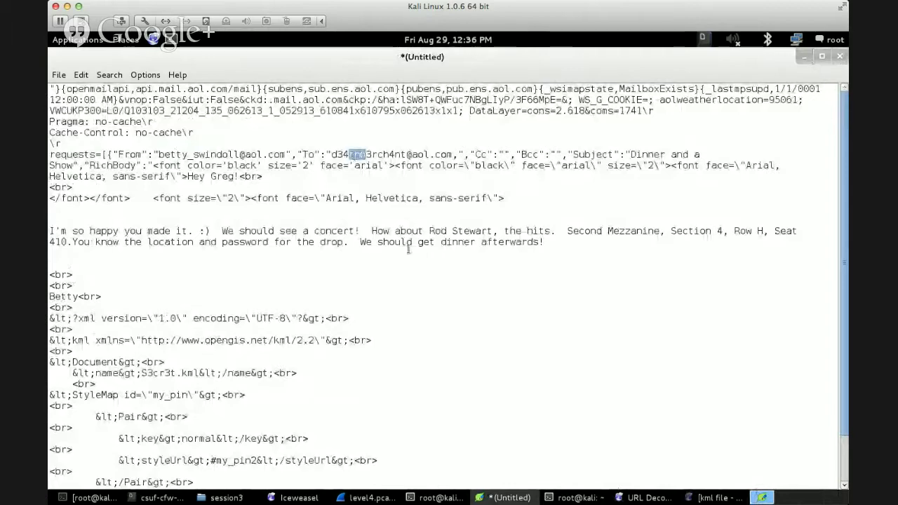
double_click(229, 177)
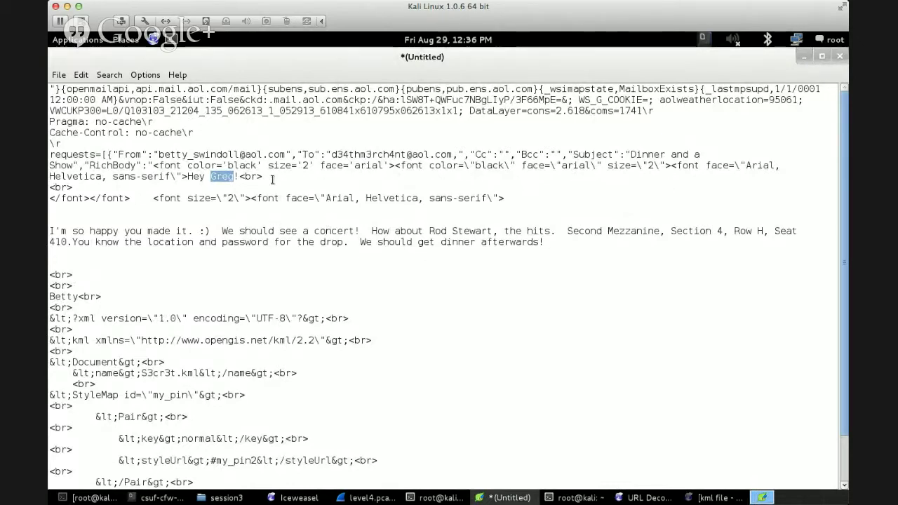
drag(240, 177, 178, 176)
click(314, 231)
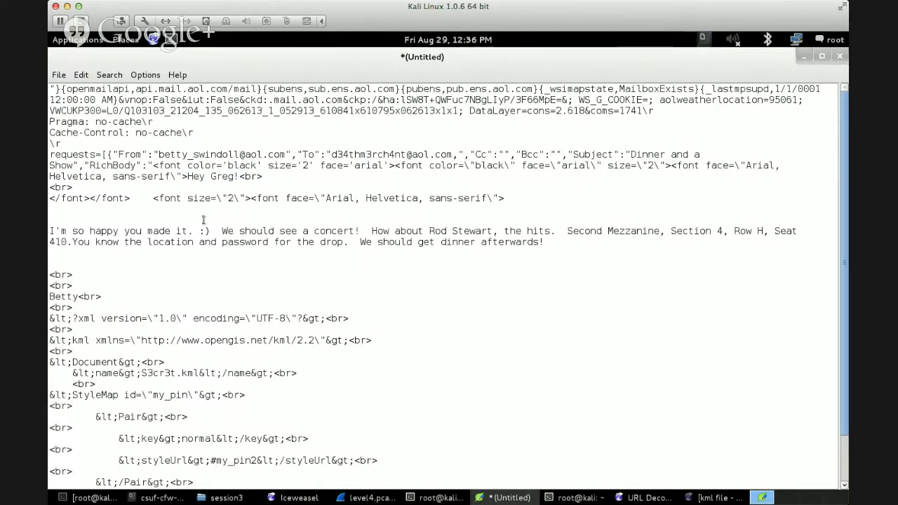
scroll(237, 337, down, 2)
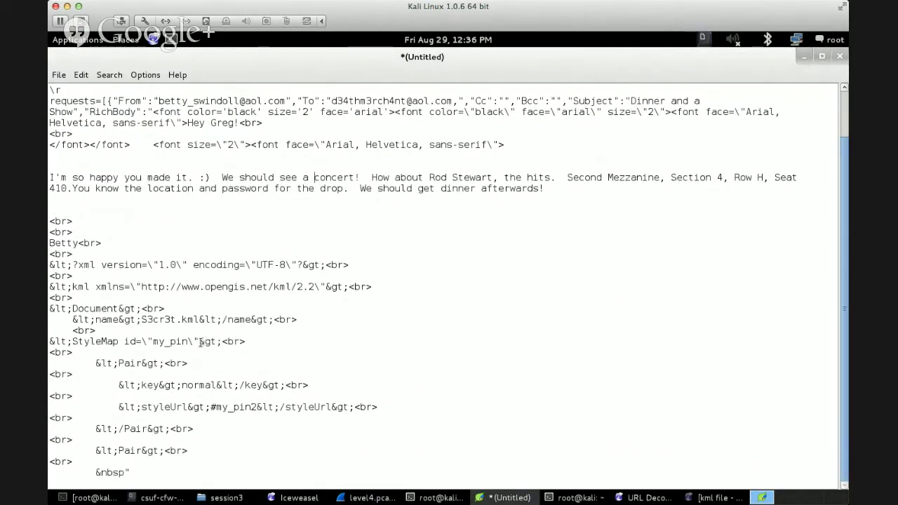
drag(198, 319, 142, 320)
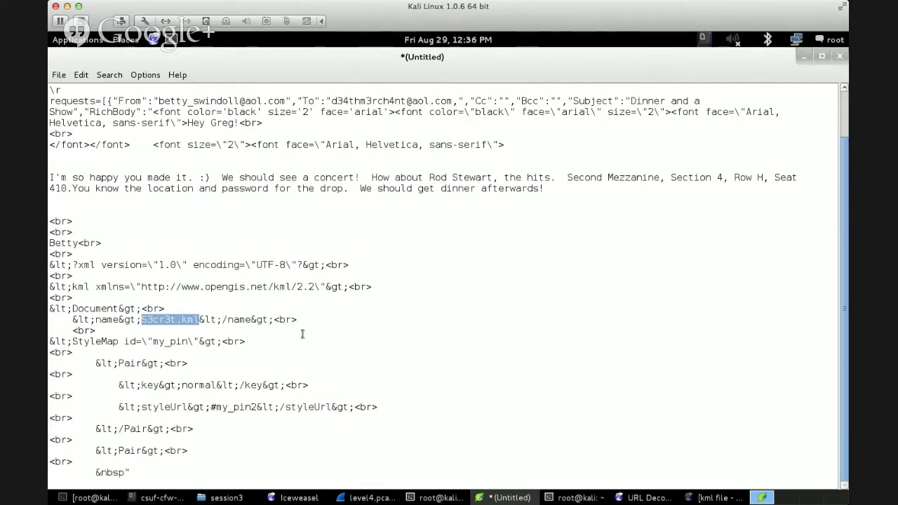
Close the untitled document without saving and switch to level4.pcap in Wireshark, selecting the TCP segment data of packet 7728.
click(839, 55)
click(410, 309)
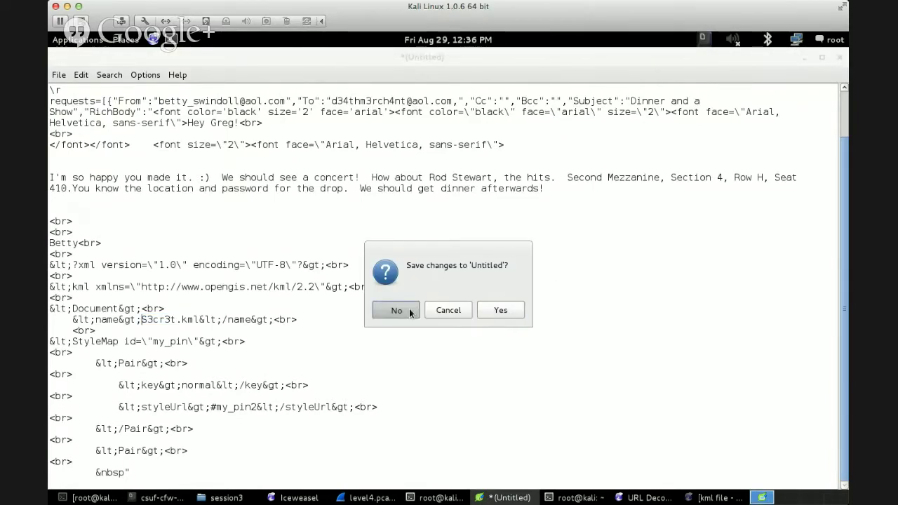
click(402, 497)
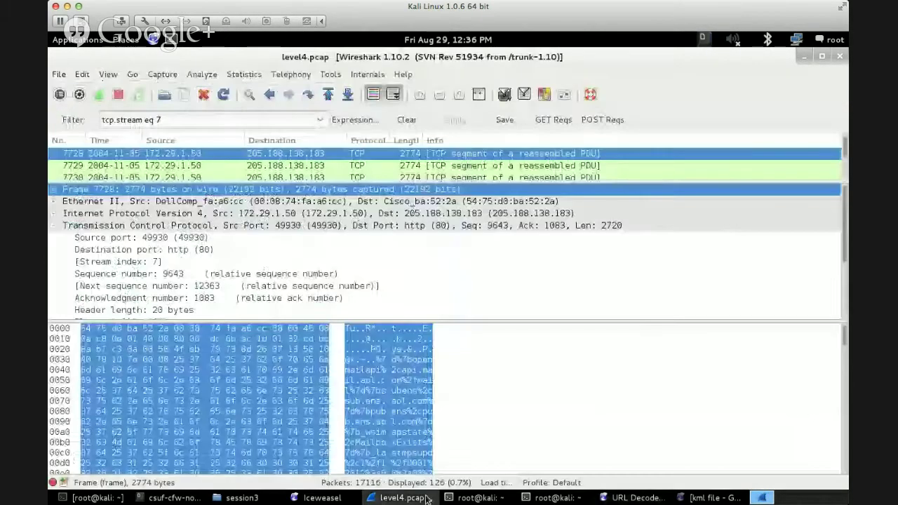
click(402, 365)
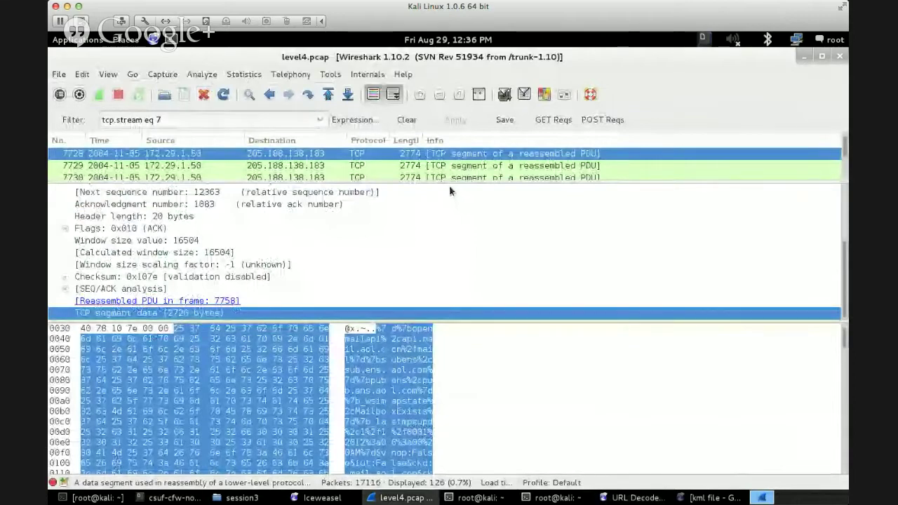
Enlarge the packet list, remove the tcp.stream eq 7 display filter and return to the first packet of the capture.
drag(396, 182, 400, 260)
click(406, 119)
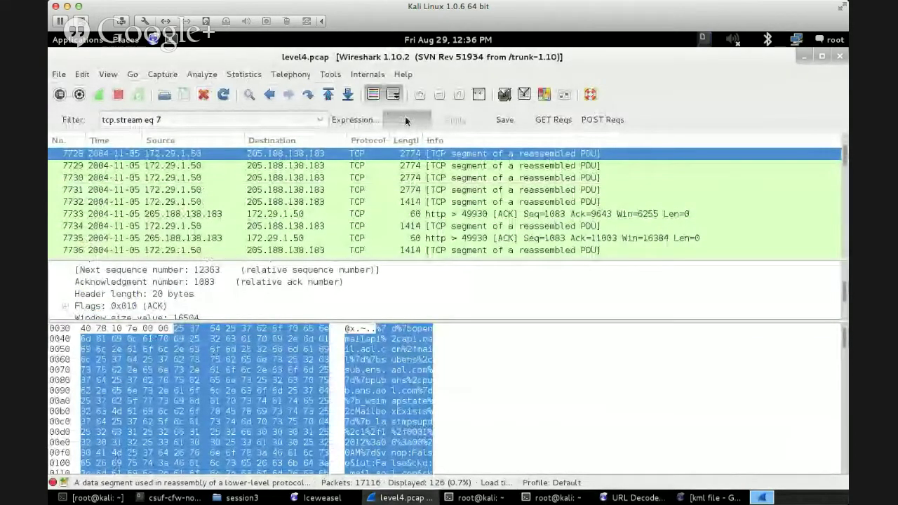
scroll(818, 193, up, 8)
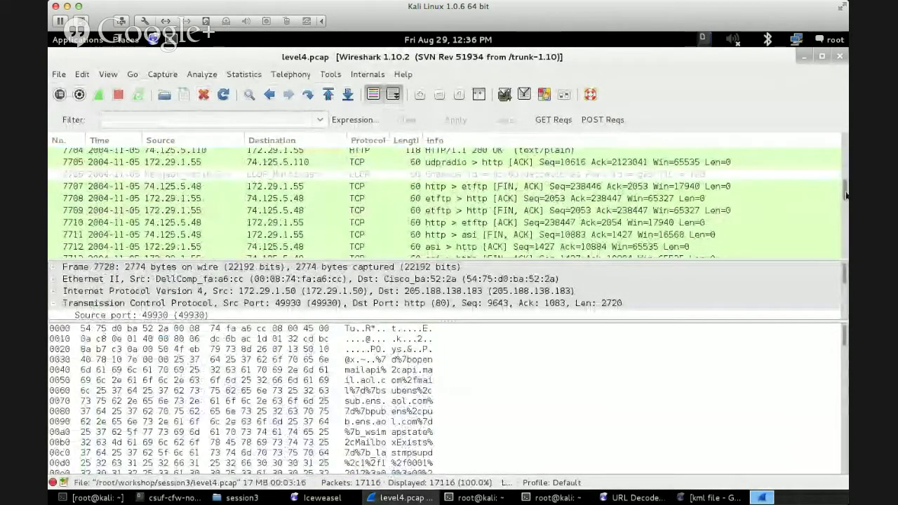
drag(846, 195, 846, 144)
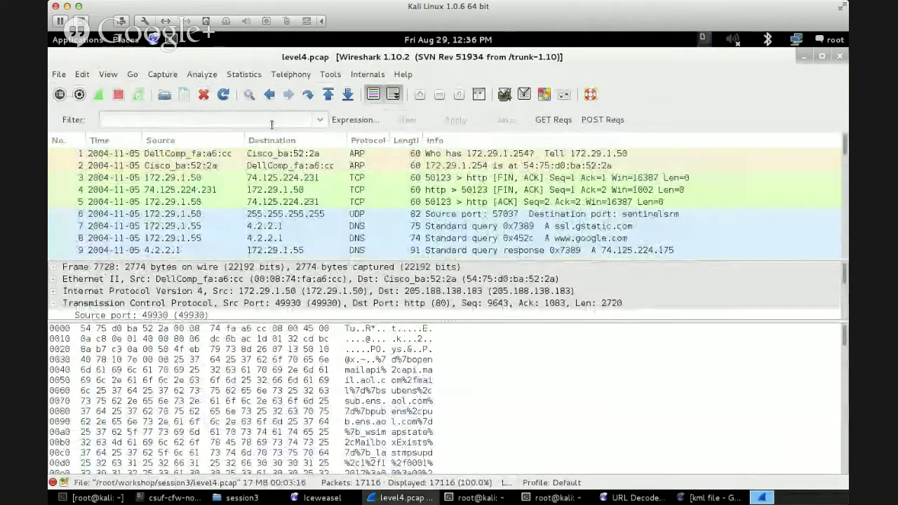
Search the packet bytes for the string "kml" from the start of the capture.
key(ctrl+f)
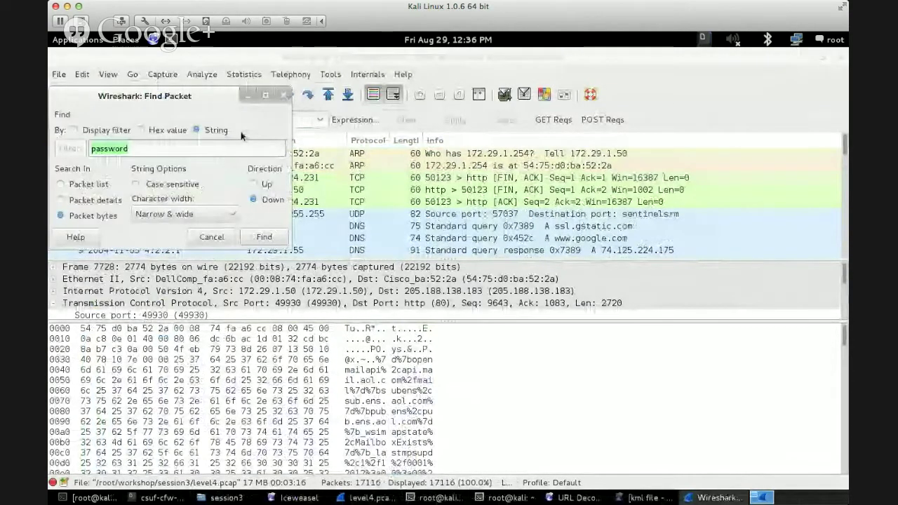
click(260, 147)
key(ctrl+a)
text(kml)
click(263, 237)
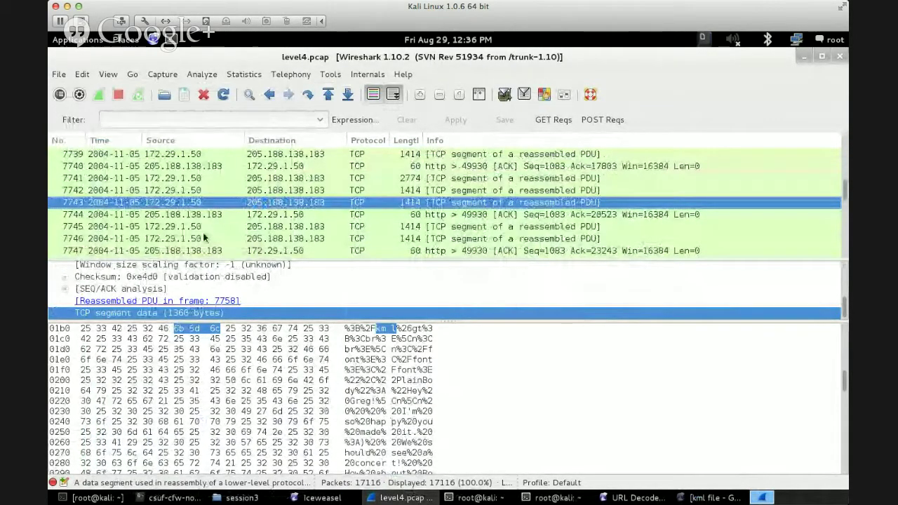
Follow the TCP stream of packet 7743, look through the request and server response from start to end, and close the stream window.
right_click(390, 203)
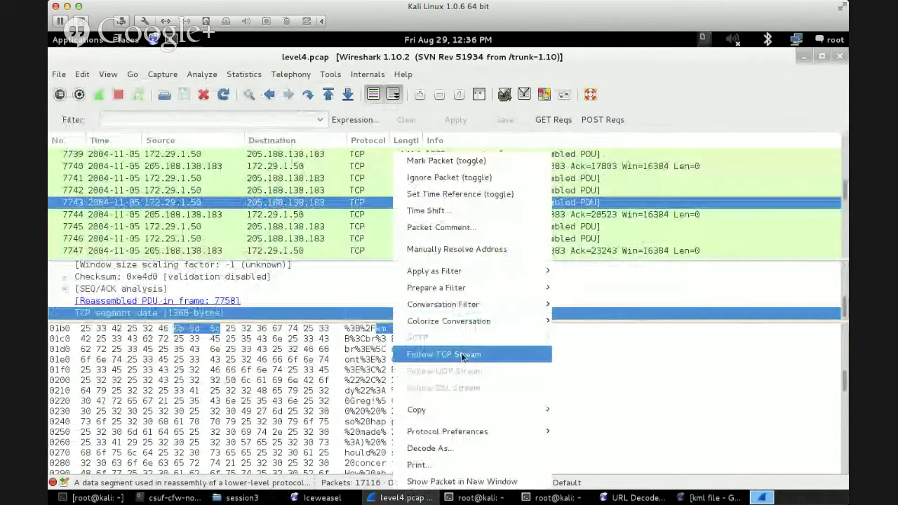
click(462, 355)
click(470, 81)
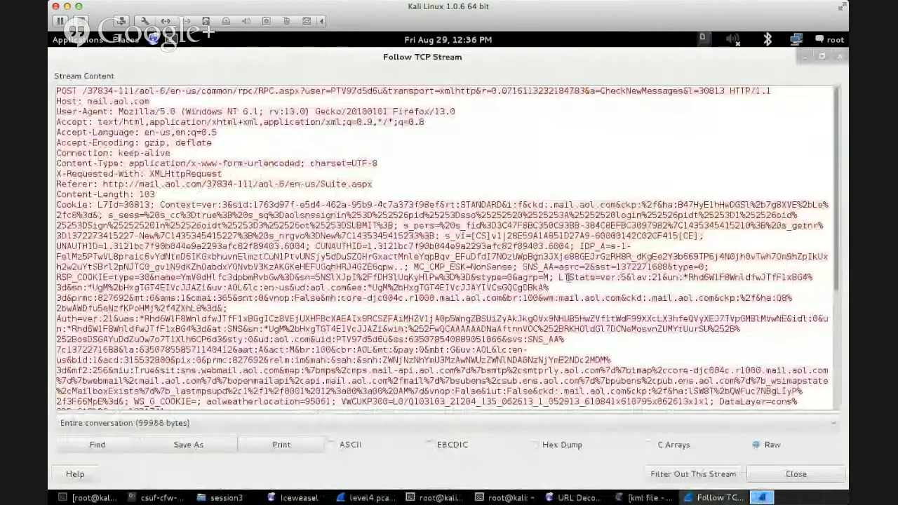
scroll(569, 278, down, 5)
drag(513, 404, 56, 129)
click(456, 239)
scroll(455, 239, up, 5)
scroll(453, 301, down, 5)
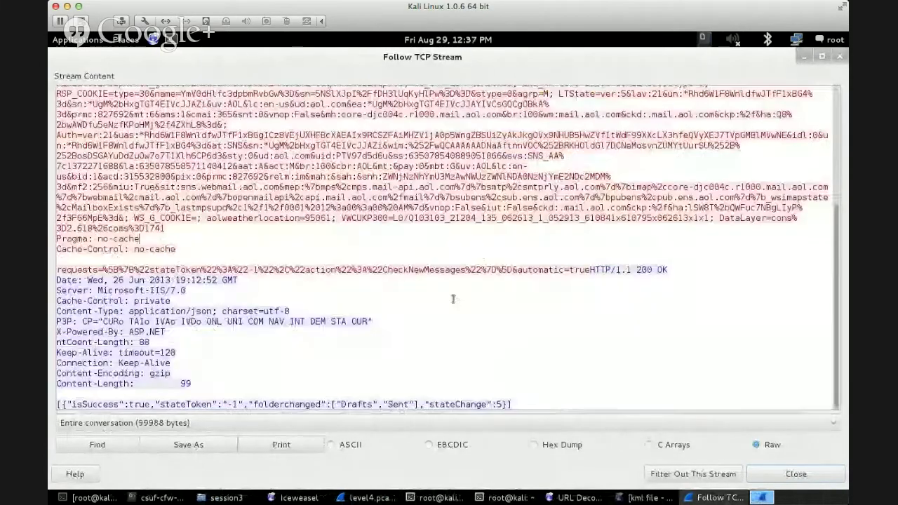
scroll(492, 316, up, 5)
click(796, 474)
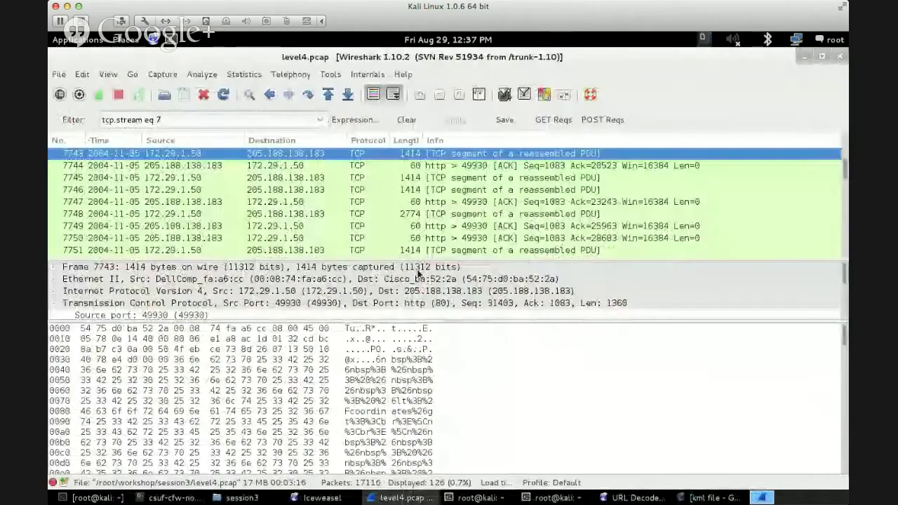
Clear the display filter and find the next packet containing "kml" after packet 7743.
click(402, 120)
key(ctrl+f)
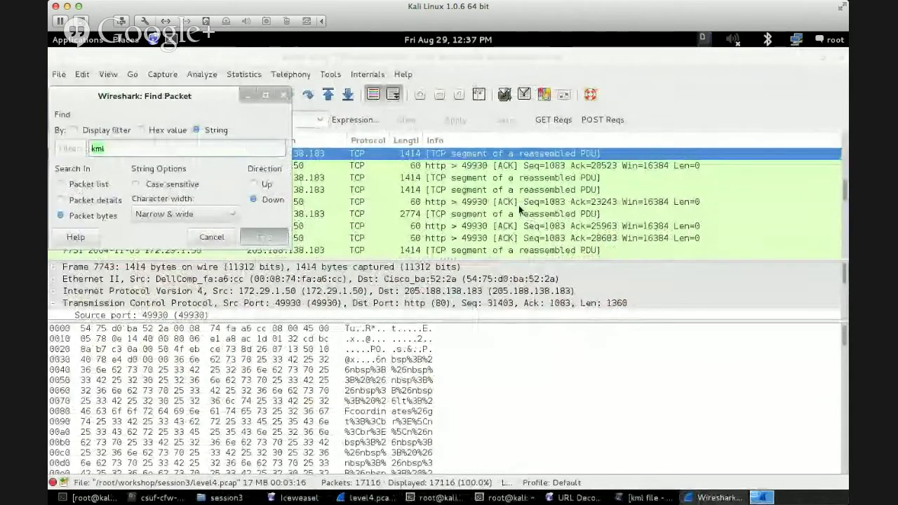
key(Return)
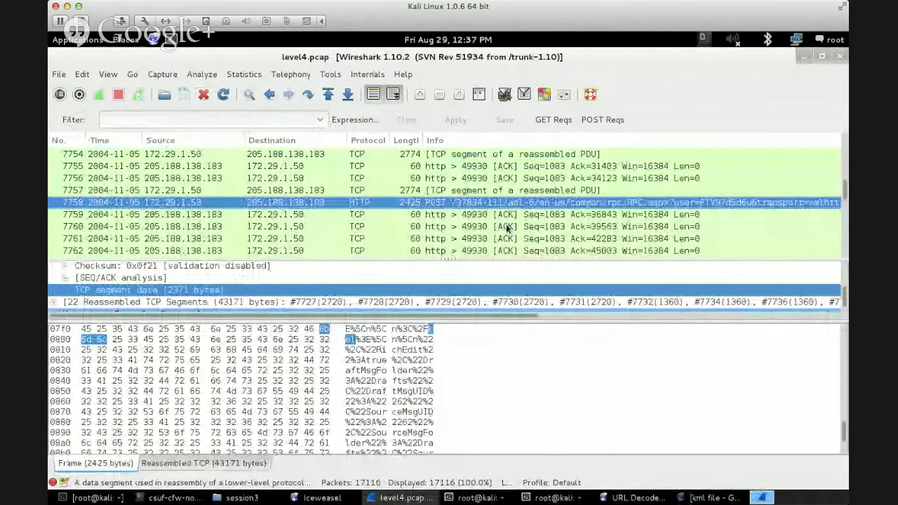
Follow the TCP stream of the POST request in packet 7758, skim its content and close the stream window.
right_click(508, 203)
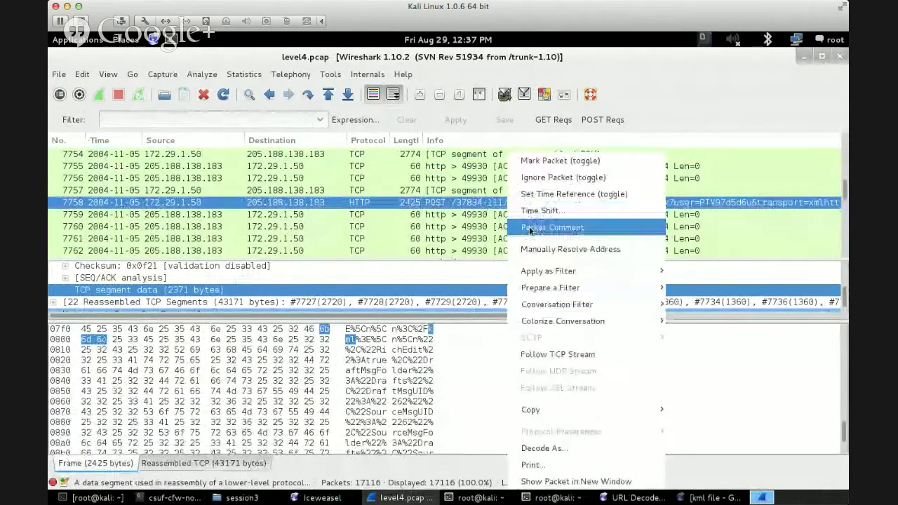
click(582, 356)
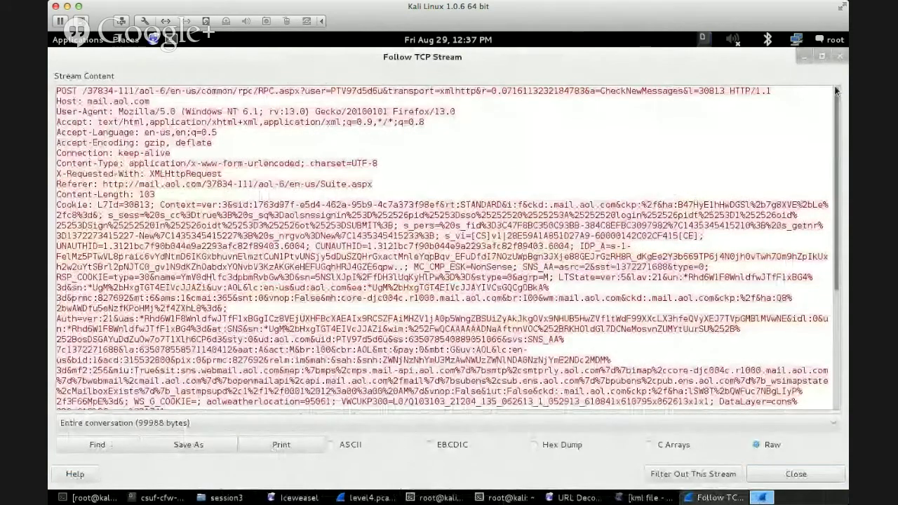
scroll(811, 160, down, 4)
scroll(811, 160, up, 4)
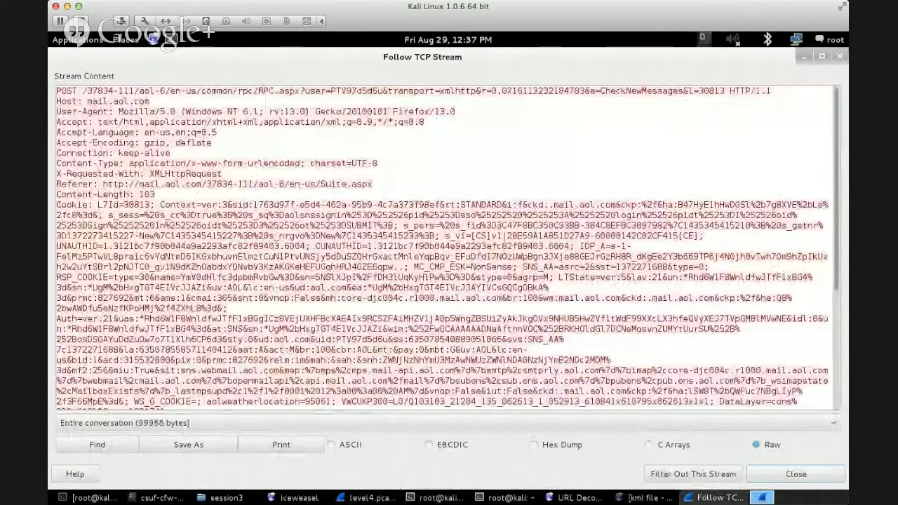
click(796, 474)
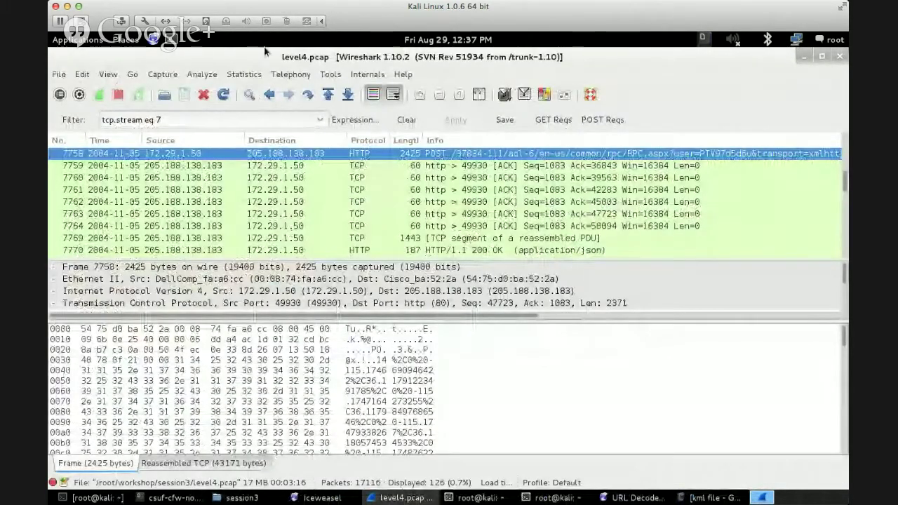
click(153, 38)
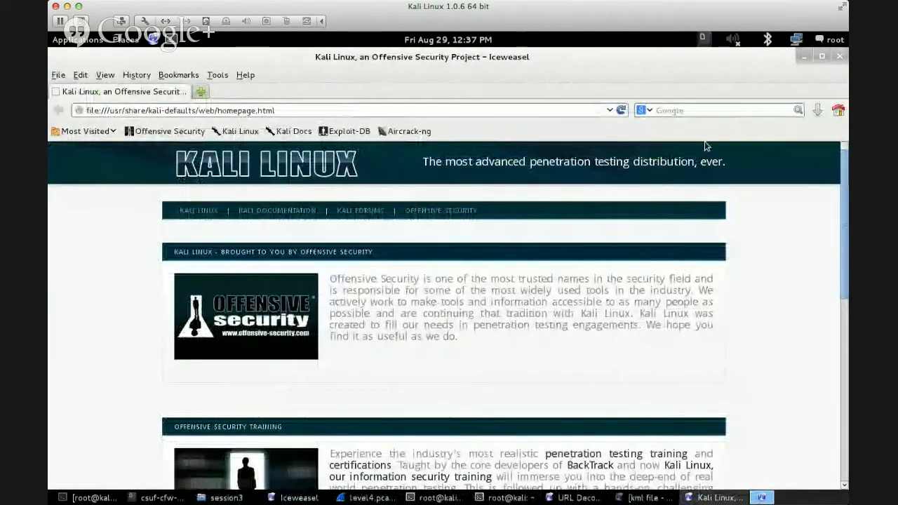
click(841, 58)
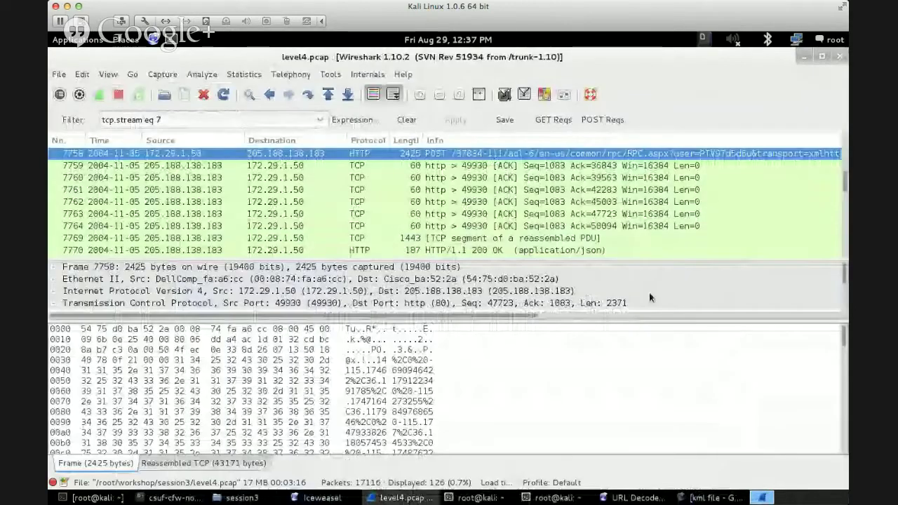
click(693, 238)
click(641, 165)
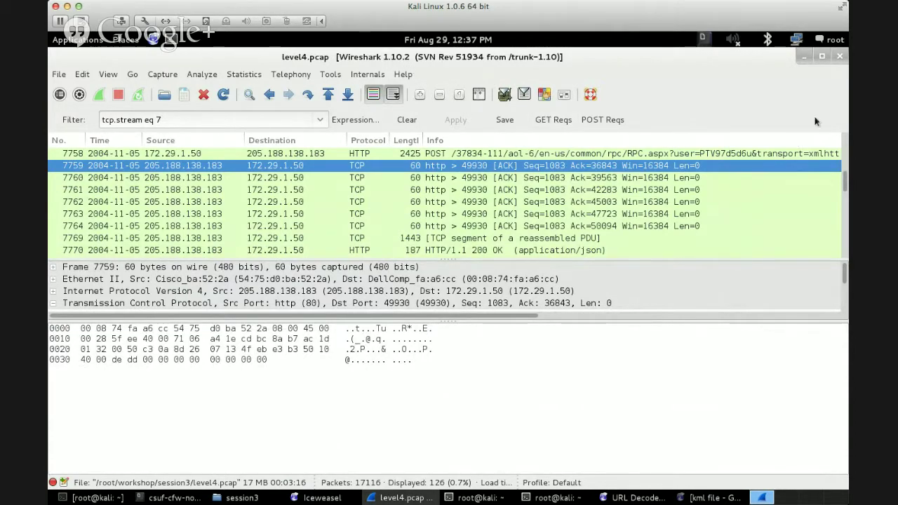
Close the Wireshark capture and the URL Decoder/Encoder browser window, and minimize the remaining windows to clear the desktop.
click(842, 60)
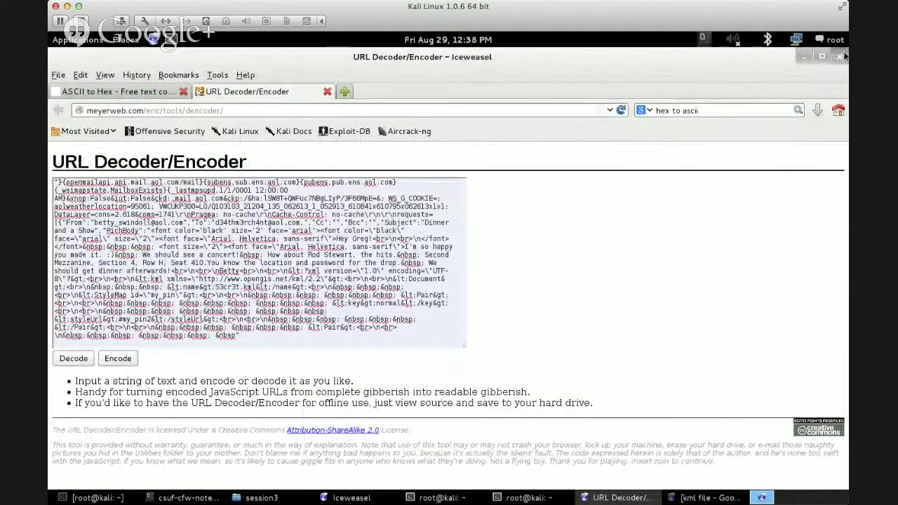
click(844, 56)
click(562, 294)
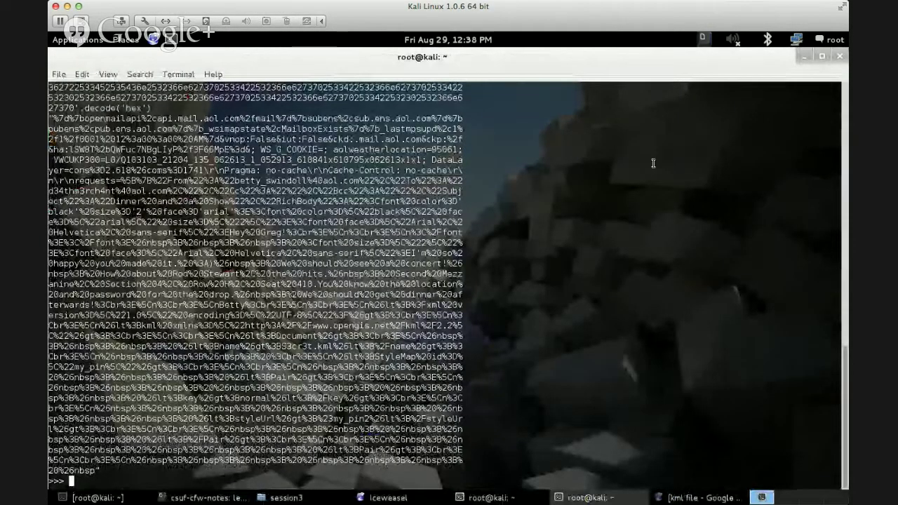
click(804, 56)
click(429, 75)
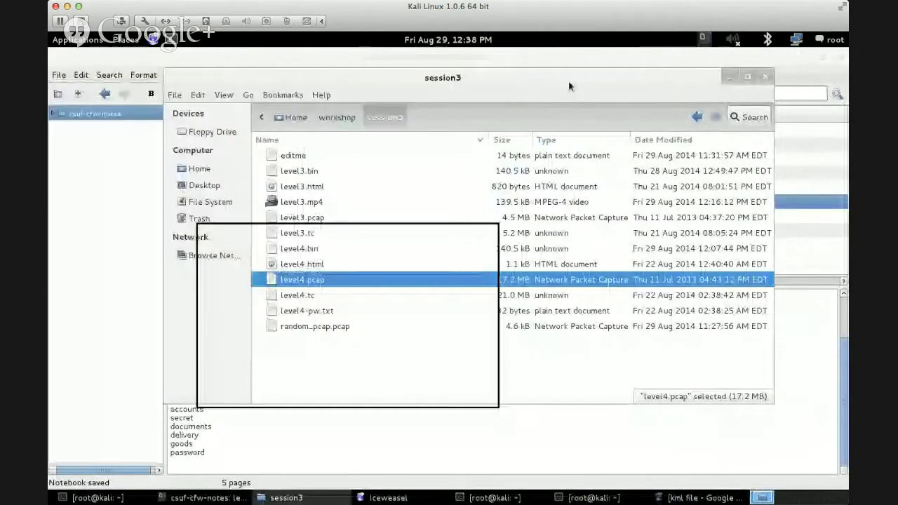
click(728, 77)
click(809, 61)
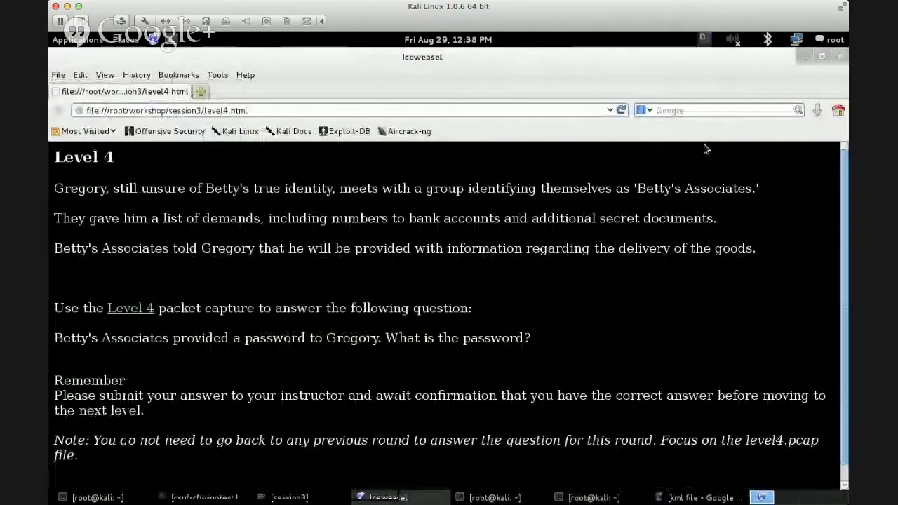
click(800, 61)
Open a new terminal and try to update Wireshark with "apt-get install --update wireshark".
click(171, 40)
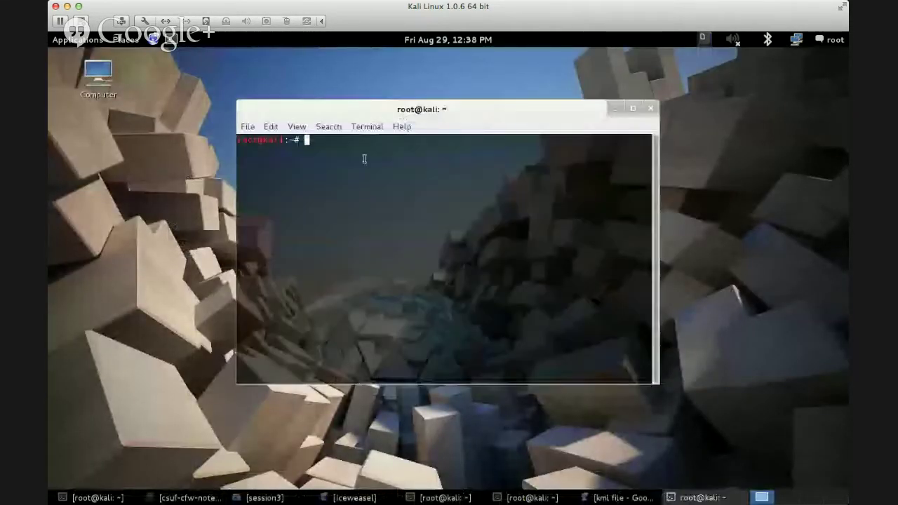
drag(460, 118, 418, 93)
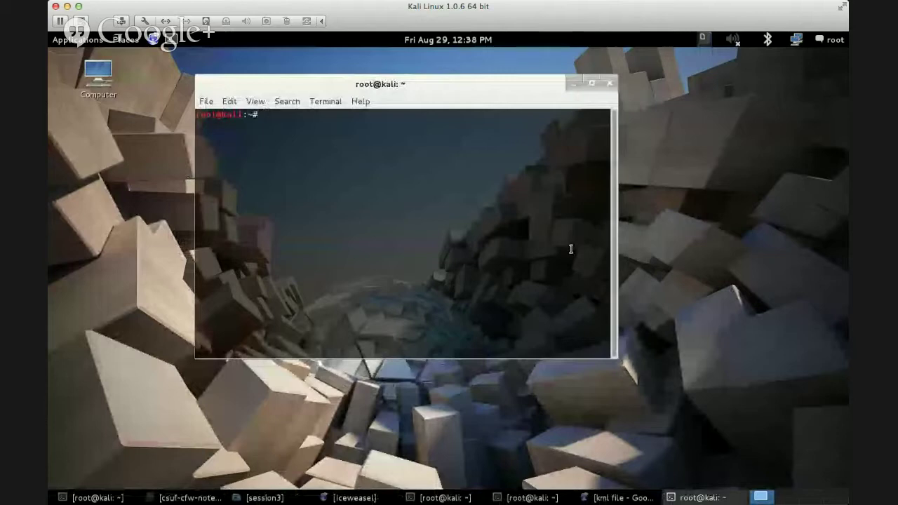
text(apt-get install --update wireshark)
key(Return)
Rework the previous command and try running it as "apt-get update wireshark".
key(Up)
key(Left)
key(Left)
key(Left)
key(Left)
key(Left)
key(Left)
key(Left)
key(Left)
key(Left)
key(Left)
key(BackSpace)
key(BackSpace)
key(BackSpace)
key(BackSpace)
key(BackSpace)
key(BackSpace)
key(BackSpace)
key(BackSpace)
key(BackSpace)
key(BackSpace)
key(BackSpace)
key(BackSpace)
key(BackSpace)
key(BackSpace)
key(BackSpace)
key(BackSpace)
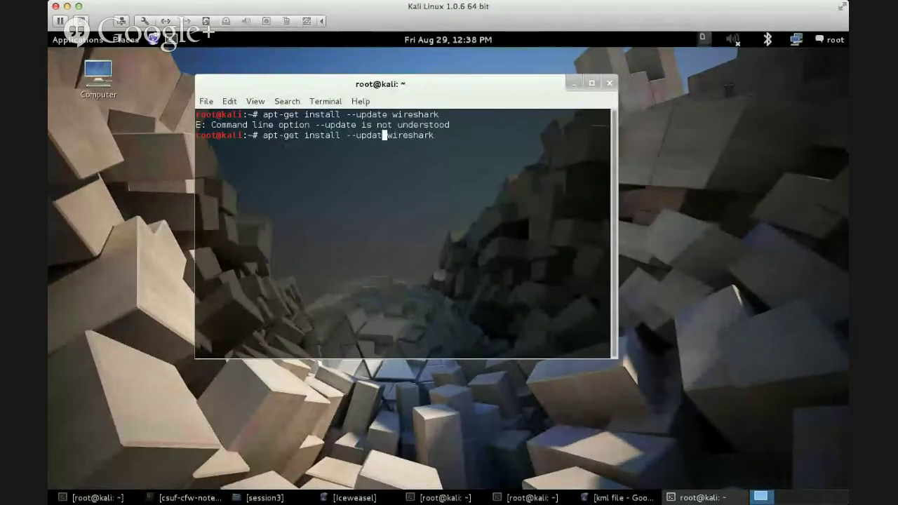
text(update)
key(Return)
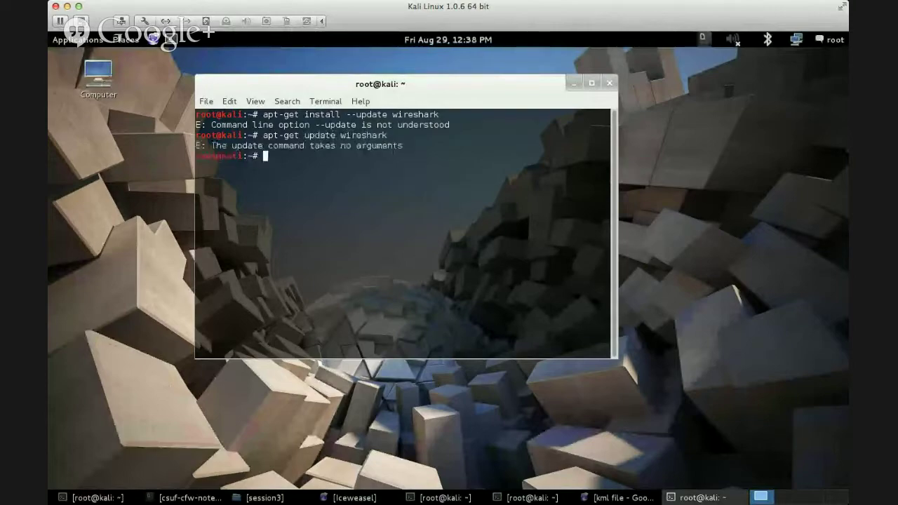
Change the command and try running it as "apt-get install wireshark --update".
key(Up)
key(Left)
key(Left)
key(Left)
key(Left)
key(Left)
key(Left)
key(Left)
key(Left)
key(Left)
key(Left)
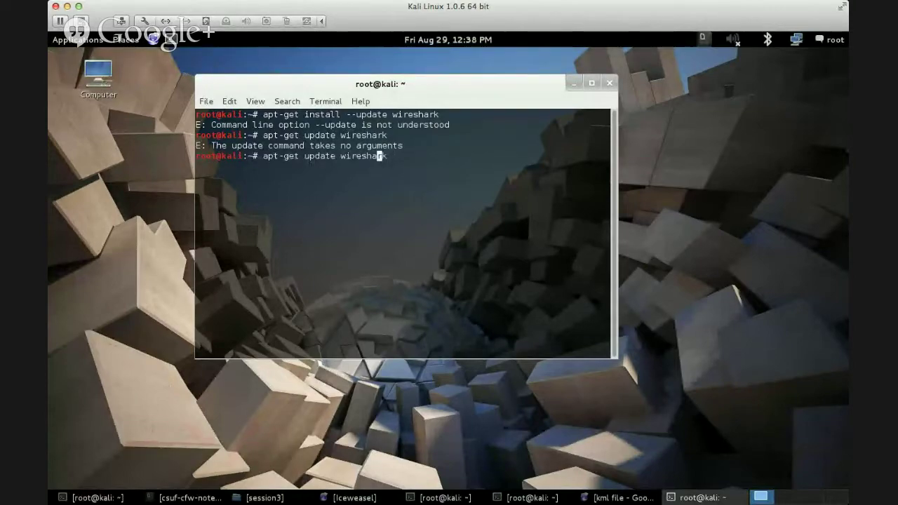
key(BackSpace)
key(BackSpace)
key(BackSpace)
key(BackSpace)
key(BackSpace)
key(BackSpace)
text(install)
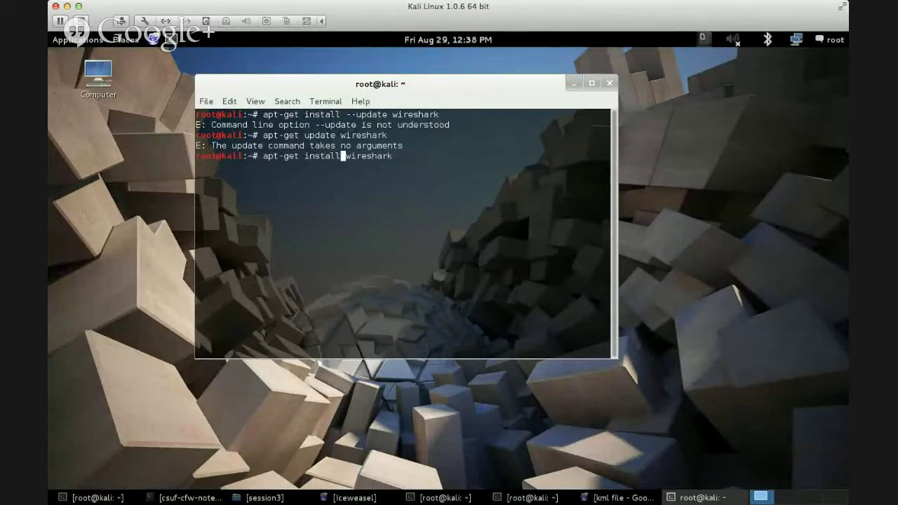
key(Right)
key(Right)
key(Right)
key(Right)
key(Right)
key(Right)
key(Right)
key(Right)
key(Right)
key(Right)
text(--update)
key(Return)
Remove the --update option, run "apt-get install wireshark", and exit the terminal.
key(Up)
key(BackSpace)
key(BackSpace)
key(BackSpace)
key(BackSpace)
key(BackSpace)
key(BackSpace)
key(BackSpace)
key(BackSpace)
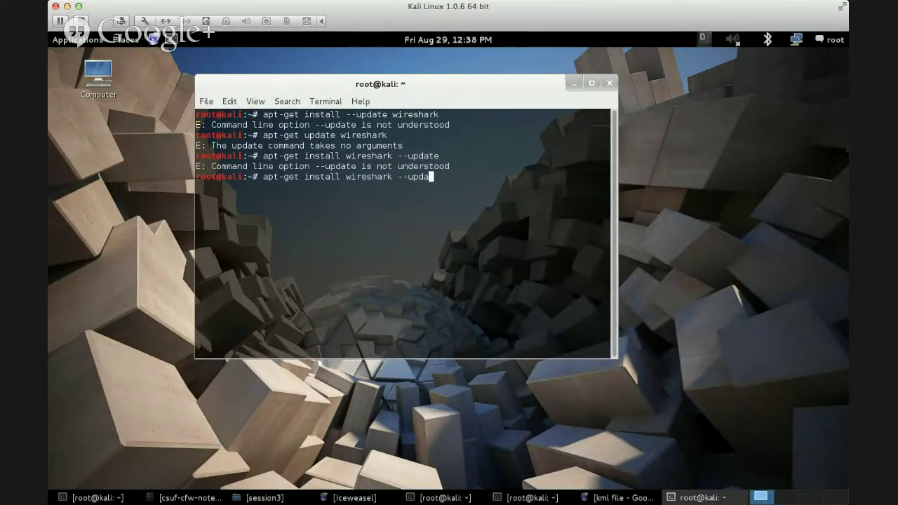
key(Return)
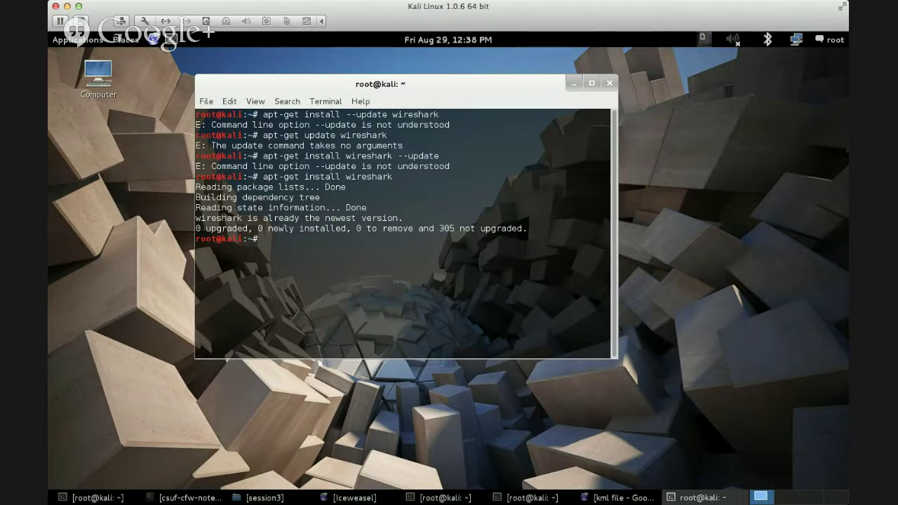
text(exit)
key(Return)
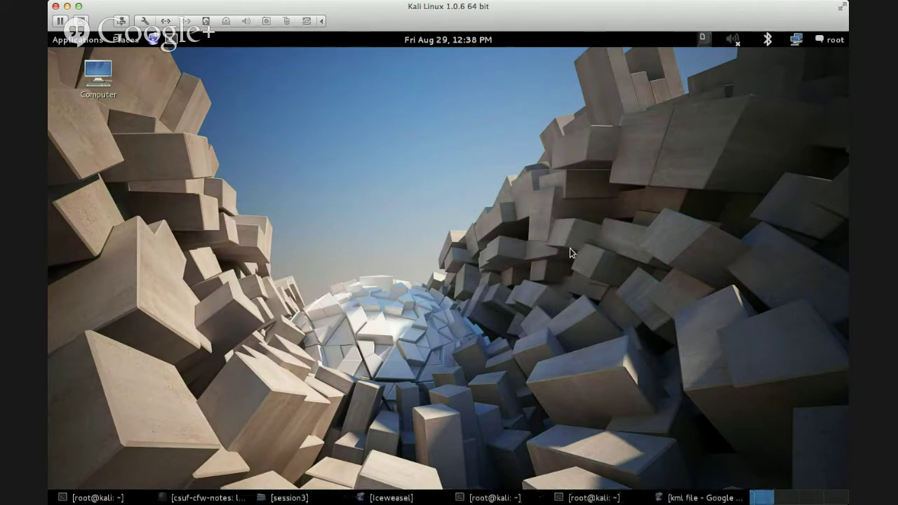
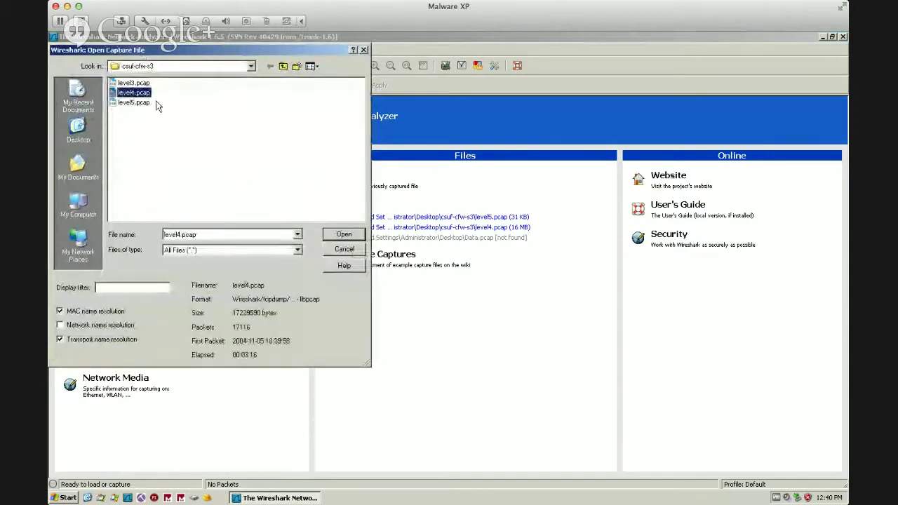
Open the level4.pcap capture and find the first packet whose bytes contain the string "password".
click(345, 234)
click(445, 229)
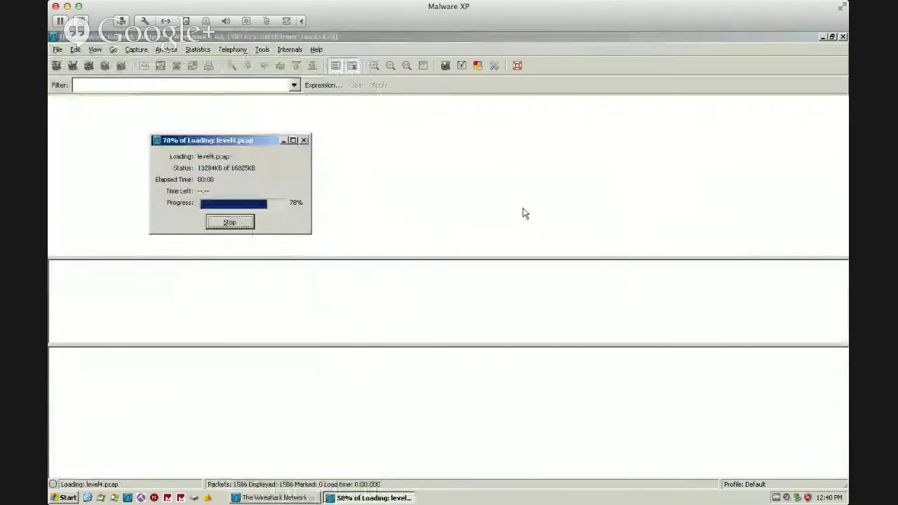
key(ctrl+f)
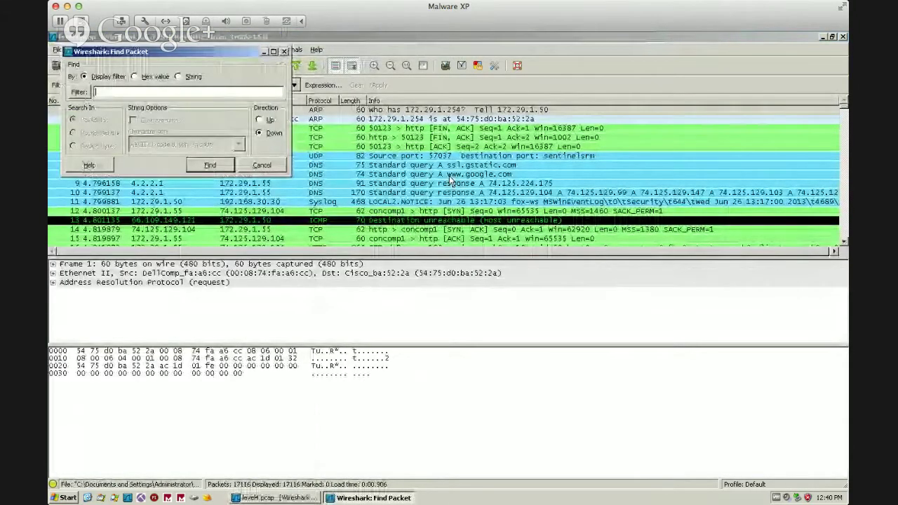
drag(199, 52, 287, 99)
click(266, 123)
click(181, 193)
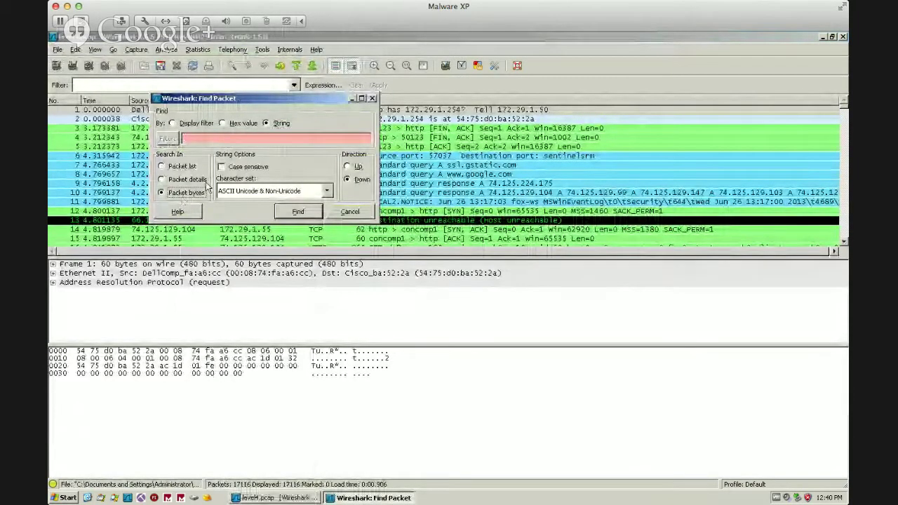
text(password)
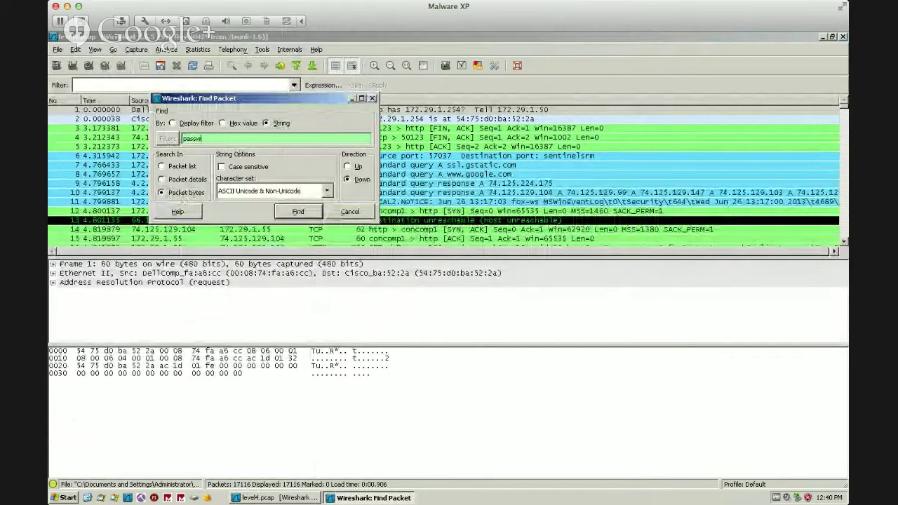
click(297, 211)
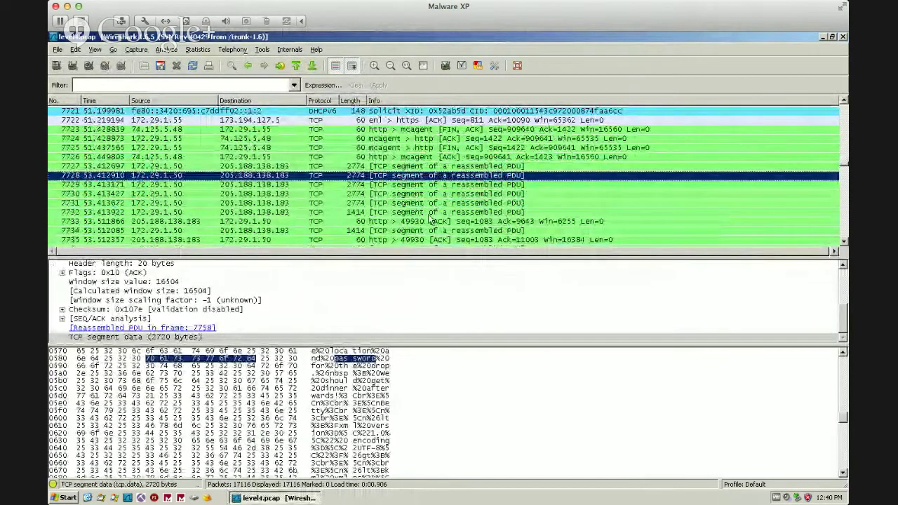
Follow the TCP stream of the found packet and maximize the stream content window.
right_click(415, 179)
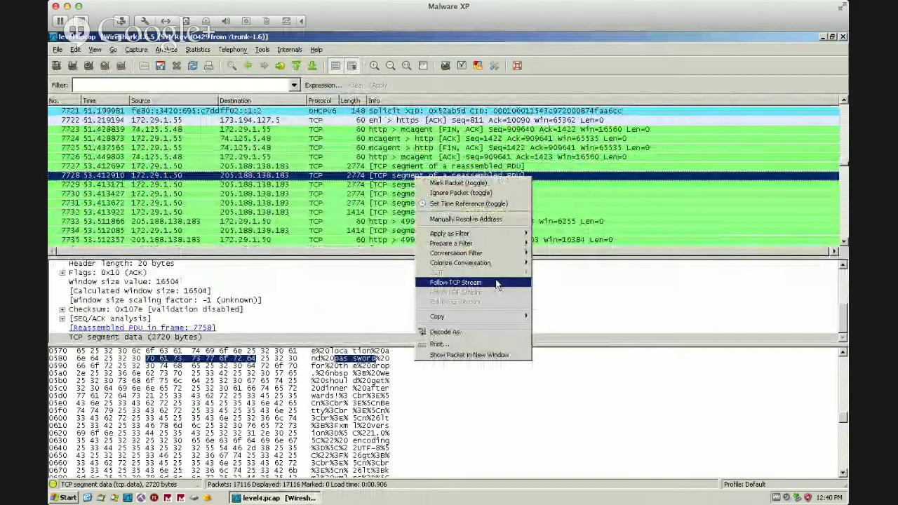
click(497, 283)
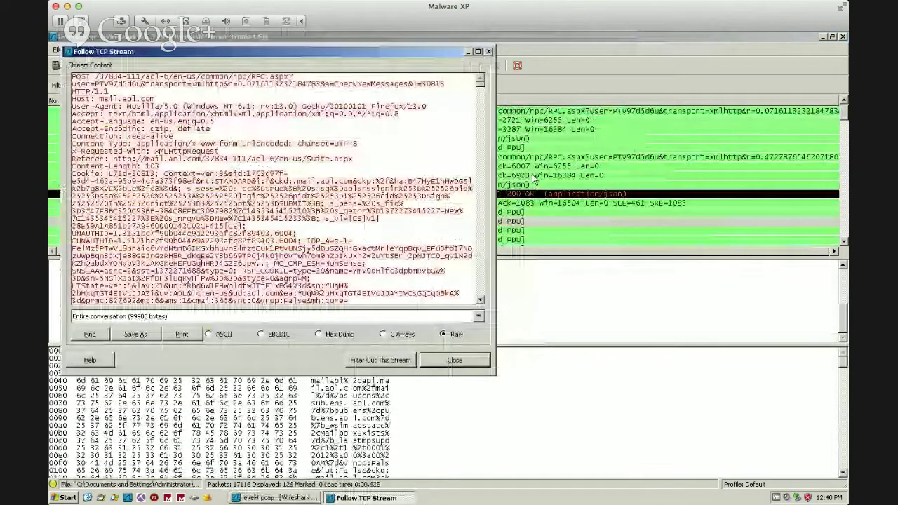
click(477, 51)
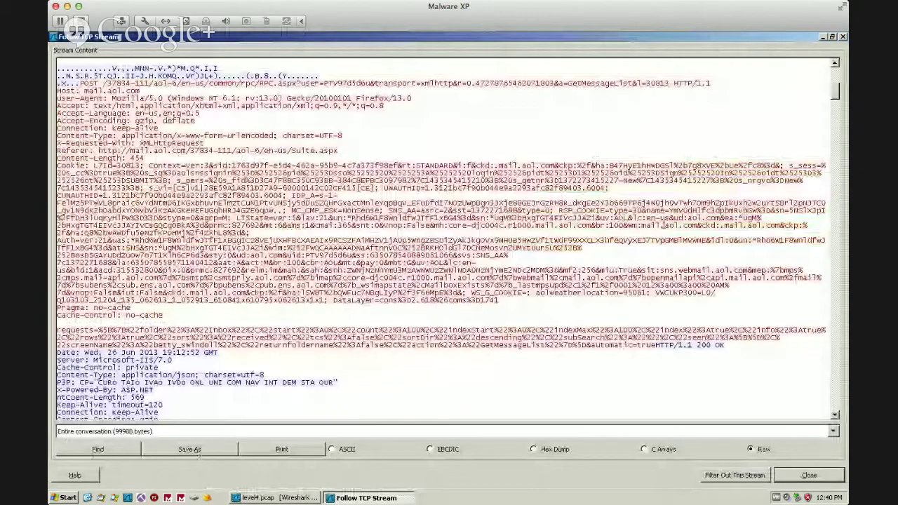
Skim the followed stream's conversation for message and KML content, then return to its beginning.
scroll(663, 225, down, 10)
scroll(719, 241, down, 5)
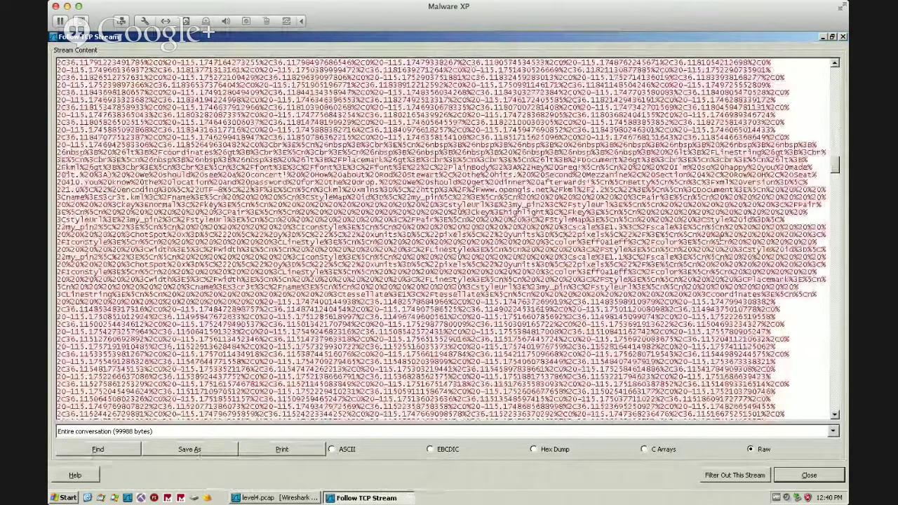
scroll(730, 242, down, 10)
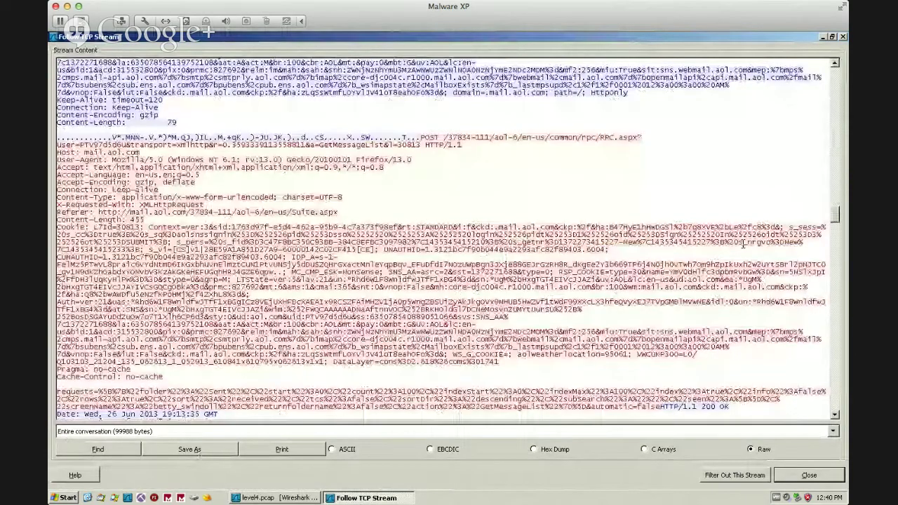
scroll(743, 243, down, 10)
scroll(743, 244, down, 15)
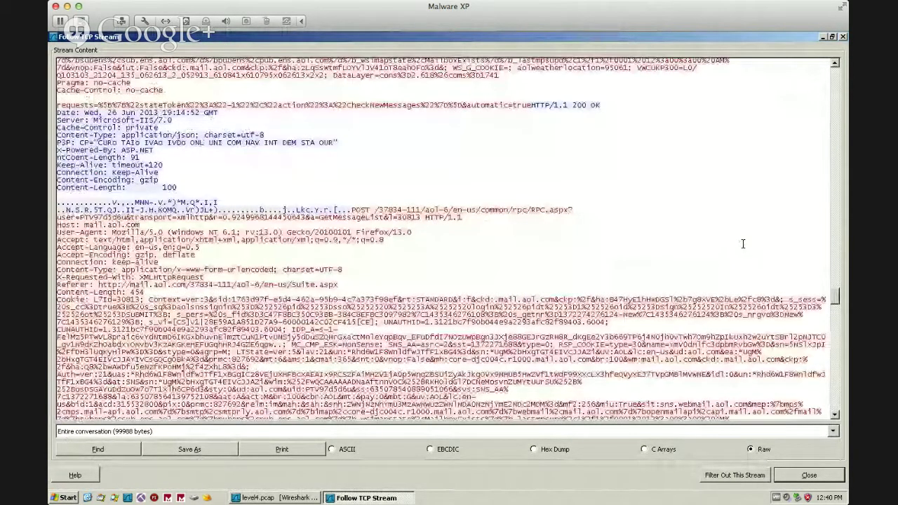
scroll(744, 244, down, 10)
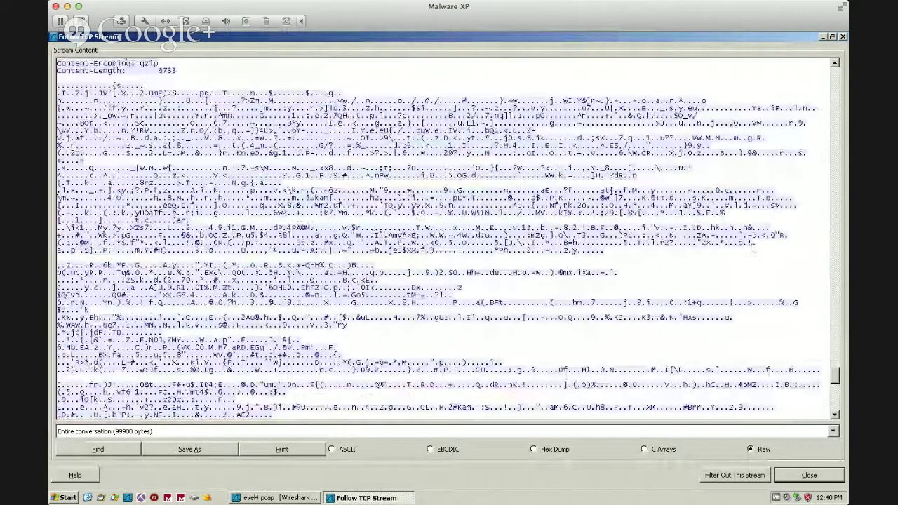
drag(835, 375, 836, 67)
drag(616, 308, 603, 149)
mouse_move(642, 303)
mouse_down()
mouse_move(643, 311)
mouse_move(232, 168)
mouse_move(51, 61)
mouse_move(421, 182)
mouse_move(311, 201)
mouse_move(639, 310)
mouse_up()
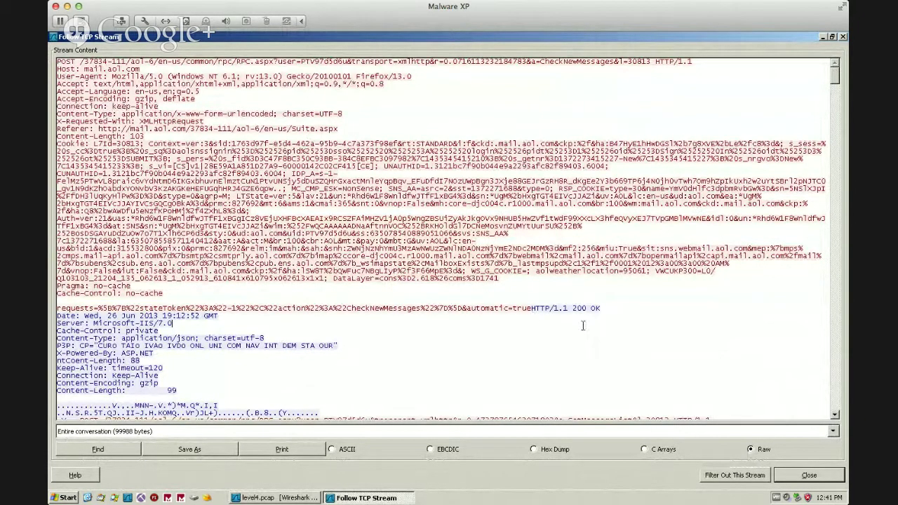
Examine the SendMessage request in the stream, from its email text through to the embedded KML coordinates.
scroll(474, 302, down, 8)
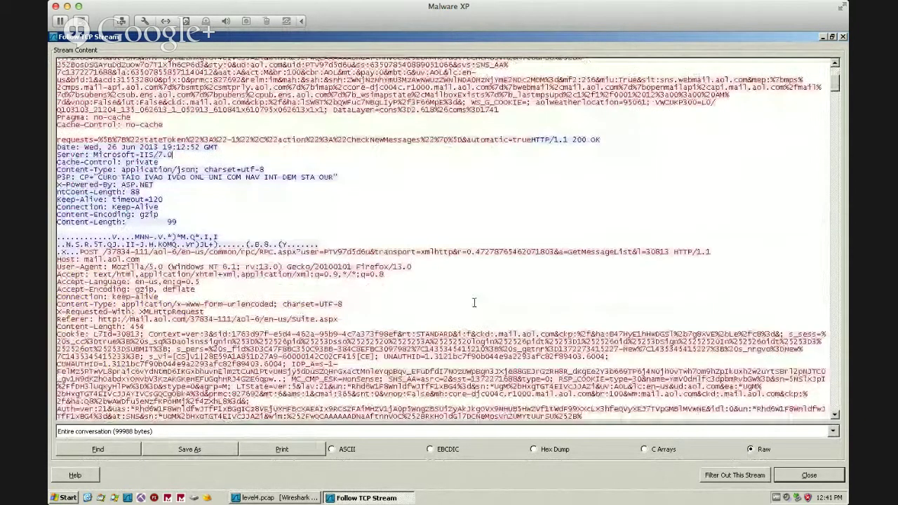
scroll(473, 303, down, 15)
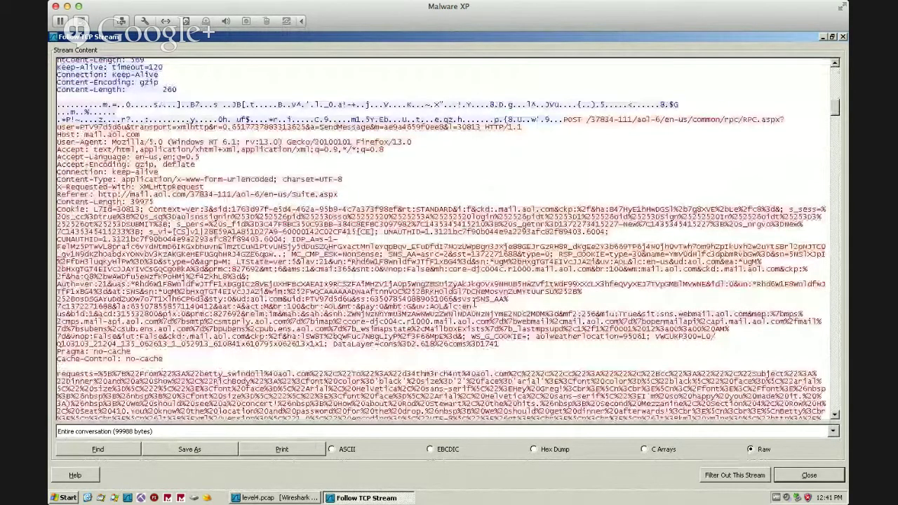
scroll(474, 301, down, 4)
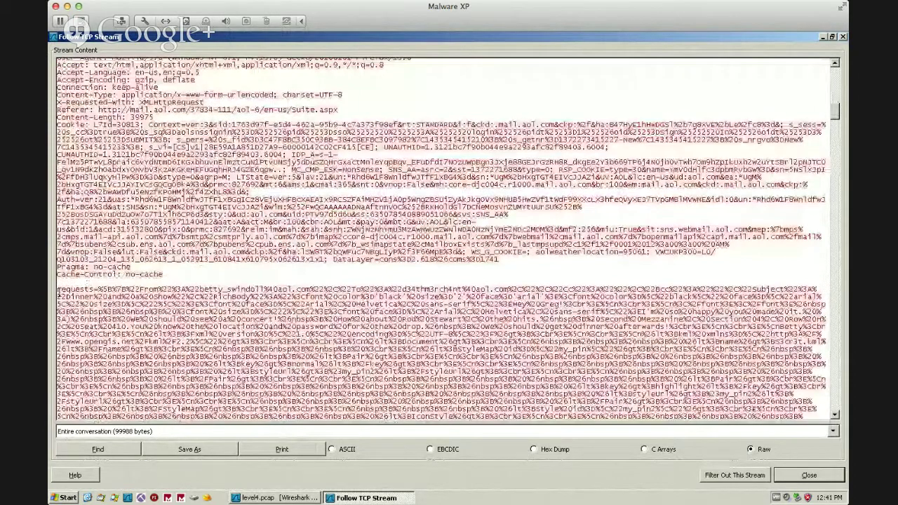
drag(57, 290, 500, 320)
click(500, 321)
scroll(393, 250, down, 4)
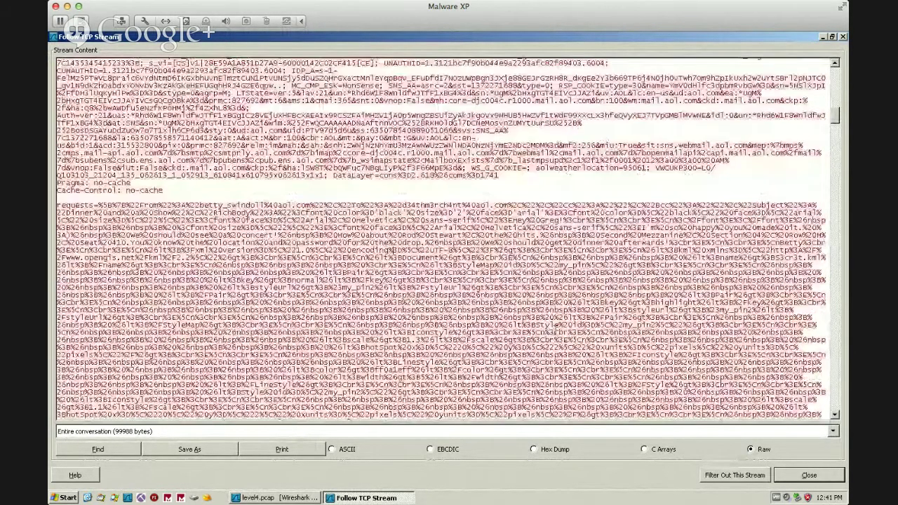
scroll(561, 327, down, 8)
scroll(560, 328, down, 2)
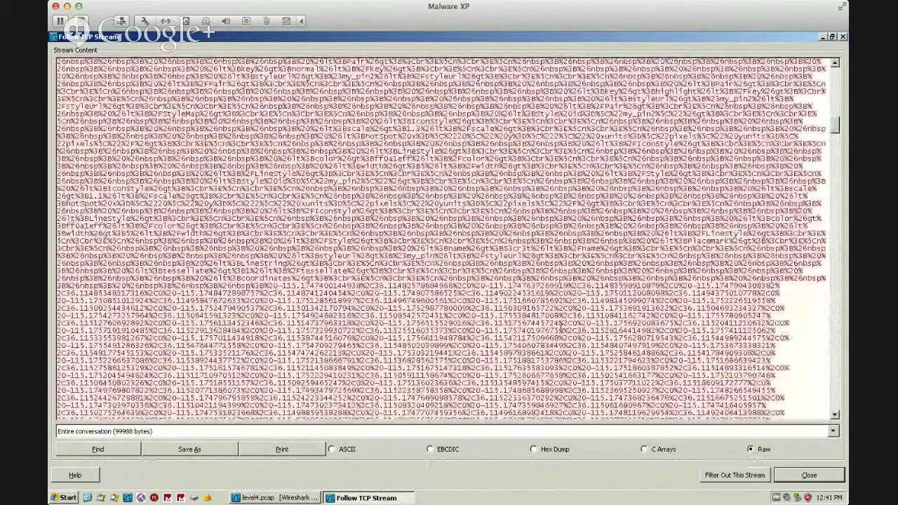
Highlight the first longitude, latitude and altitude entry in the KML coordinates to examine its format.
drag(596, 353, 531, 398)
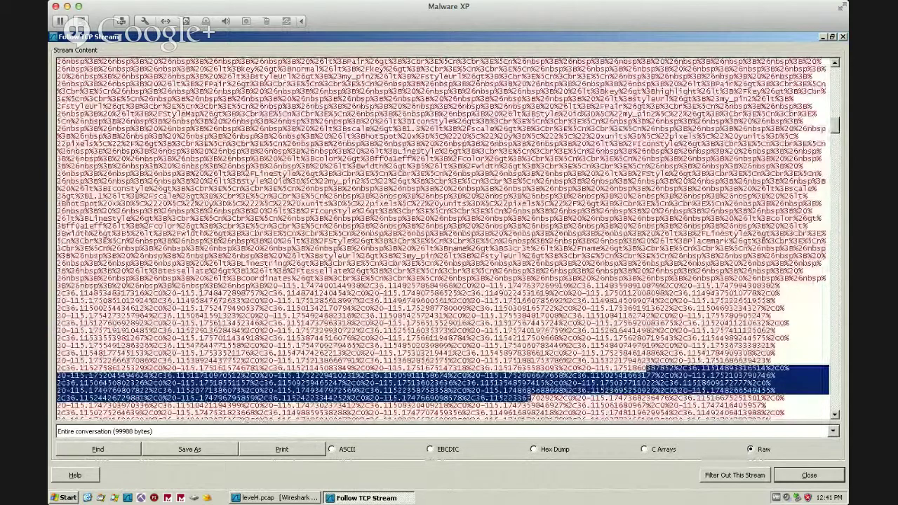
click(638, 285)
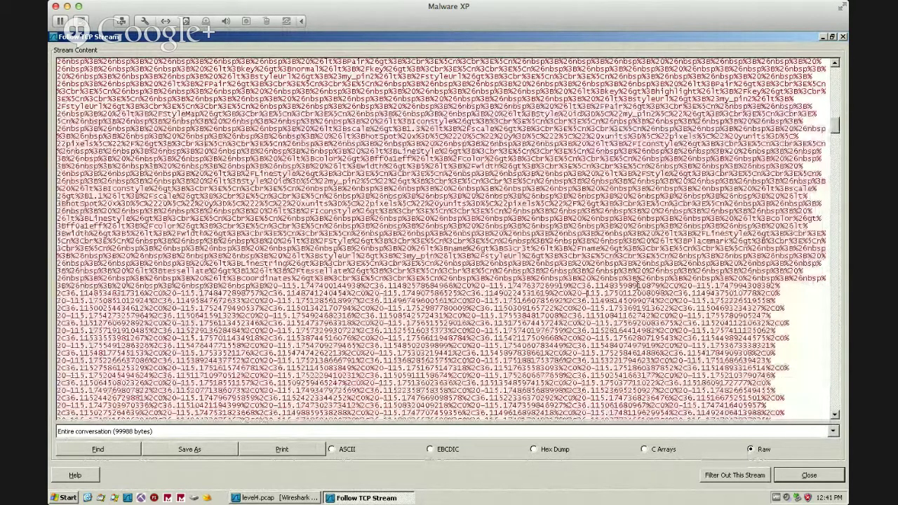
scroll(637, 286, down, 7)
drag(779, 365, 609, 304)
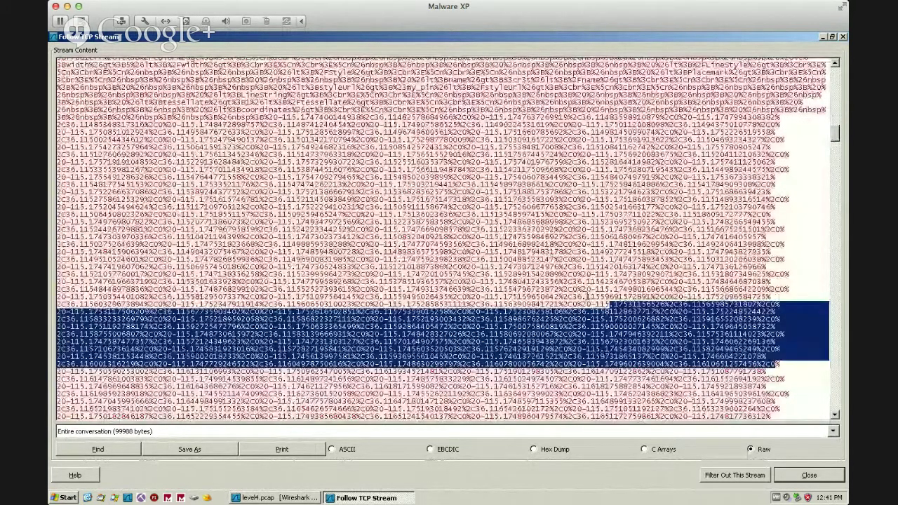
drag(587, 299, 472, 118)
click(297, 122)
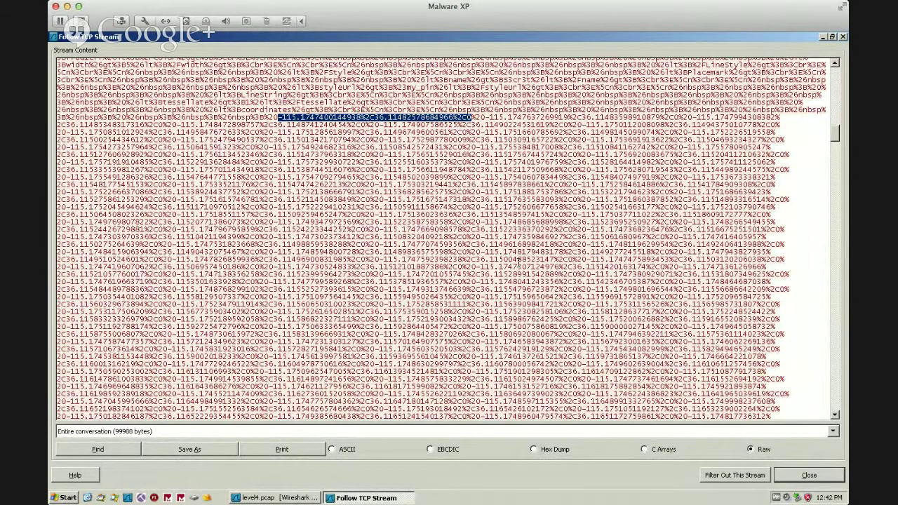
Copy the whole SendMessage request body, from "requests=" to just before the HTTP response, and close the stream window.
click(516, 297)
scroll(516, 297, down, 10)
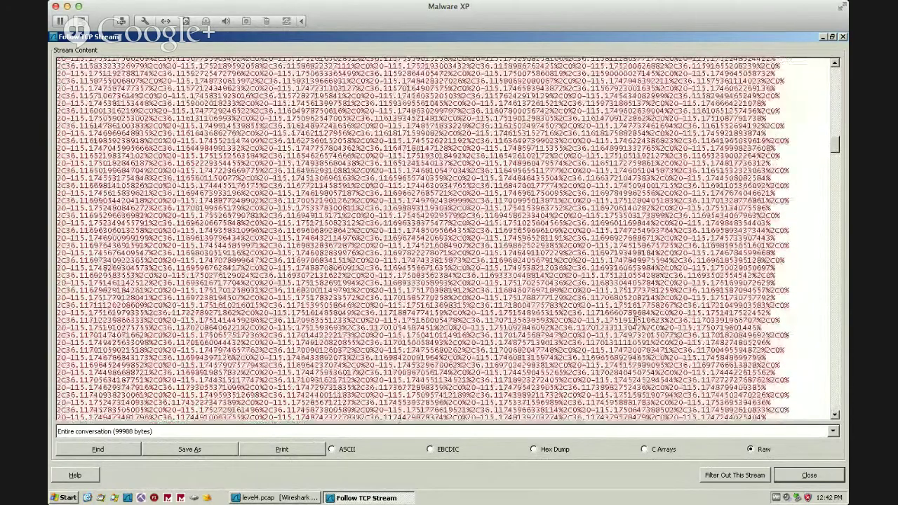
scroll(636, 320, down, 13)
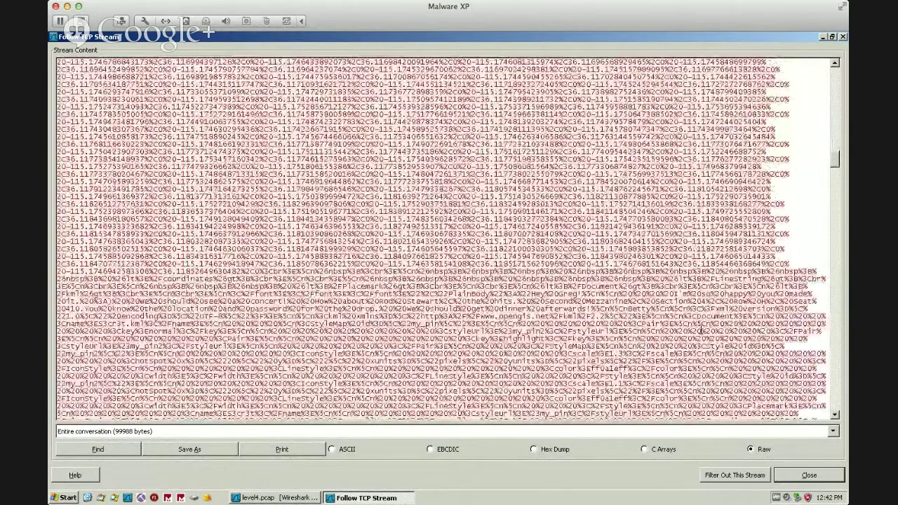
scroll(700, 329, down, 10)
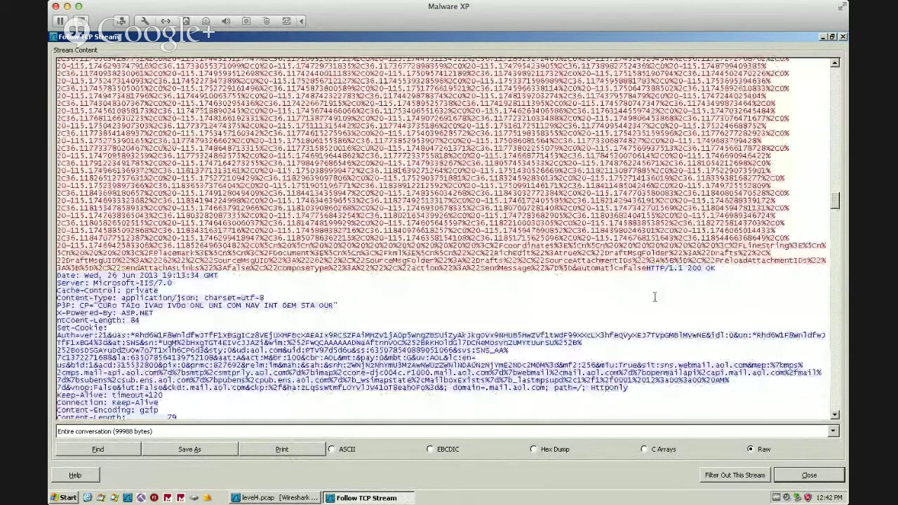
drag(646, 268, 379, 415)
scroll(372, 203, up, 10)
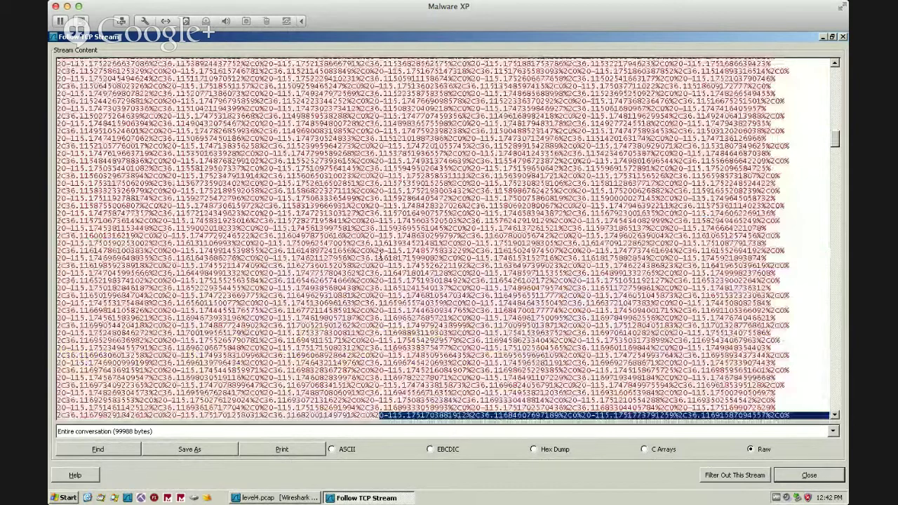
scroll(379, 415, up, 15)
drag(379, 415, 58, 93)
right_click(166, 143)
click(189, 167)
click(310, 221)
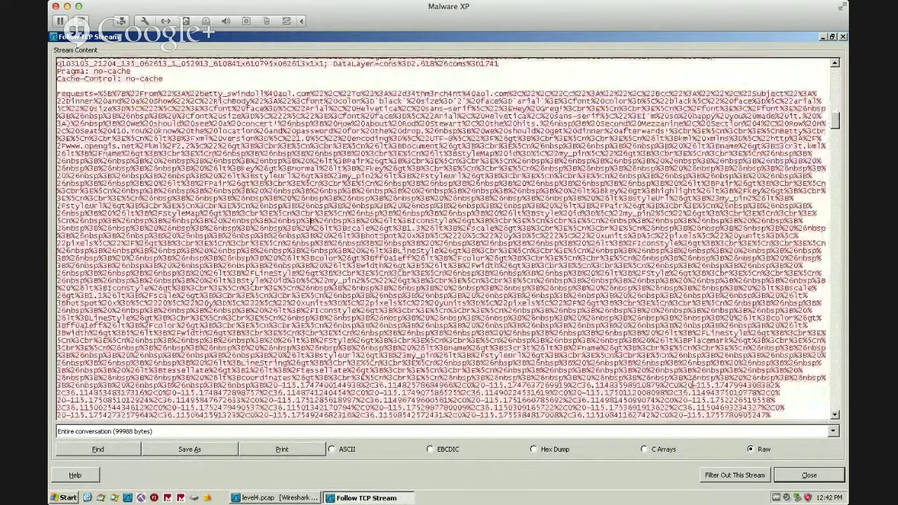
click(834, 481)
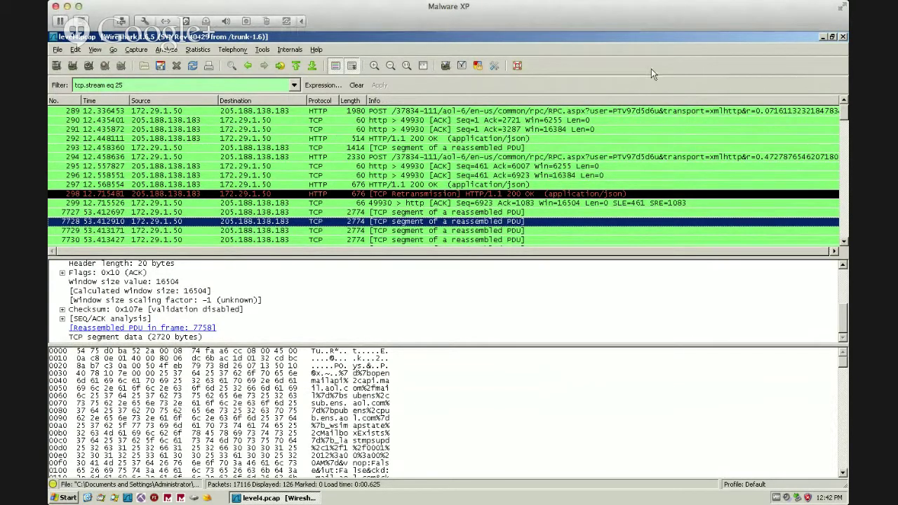
right_click(463, 502)
click(615, 498)
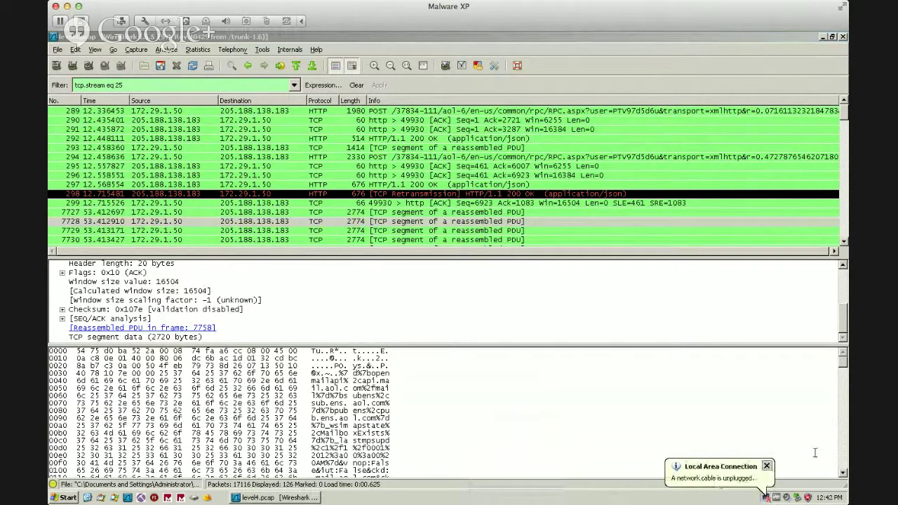
click(807, 61)
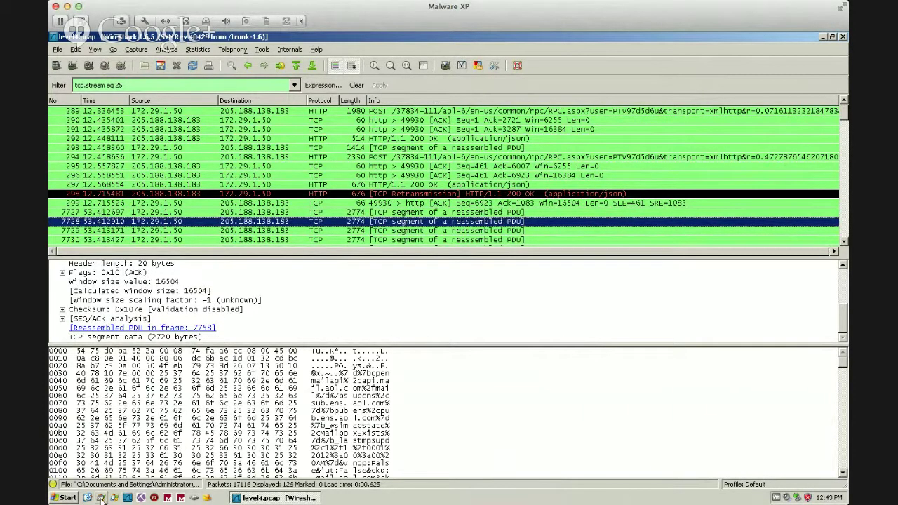
Launch Internet Explorer by running "iexplore" and go to google.com.
click(59, 498)
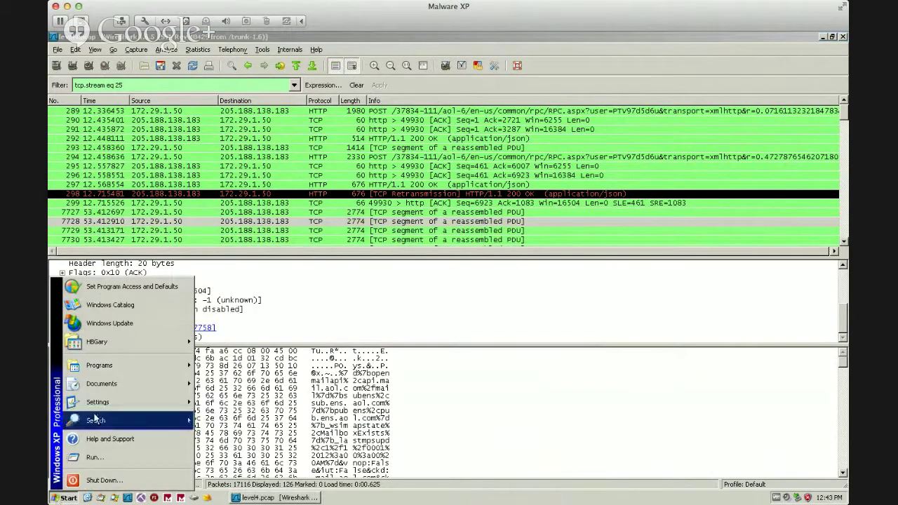
click(94, 456)
text(iexpl)
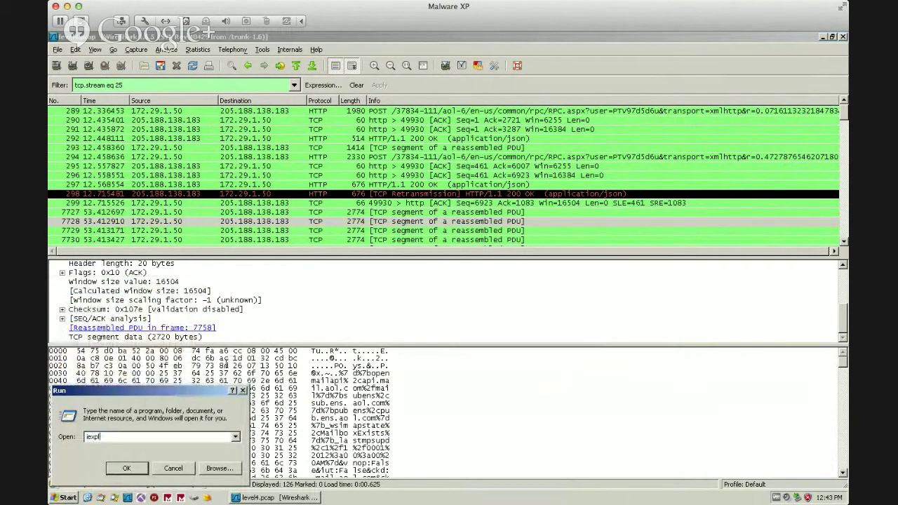
text(ore)
key(Return)
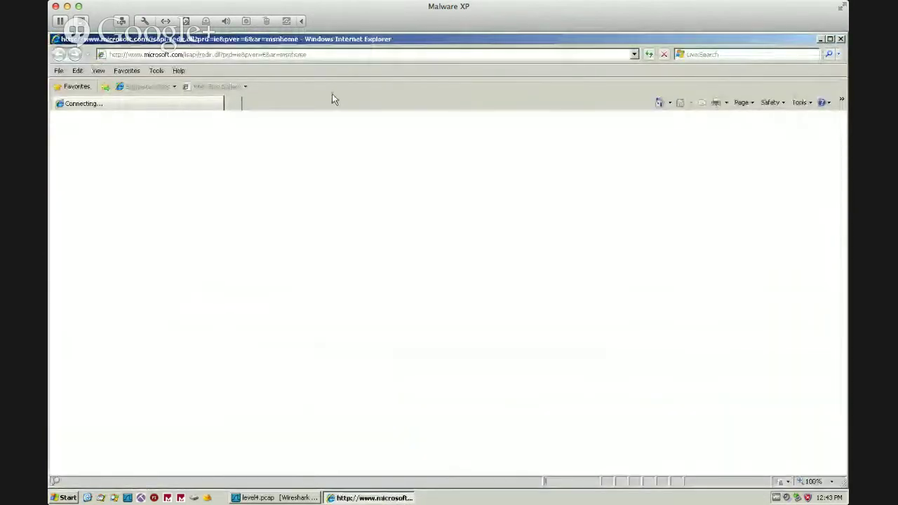
click(341, 57)
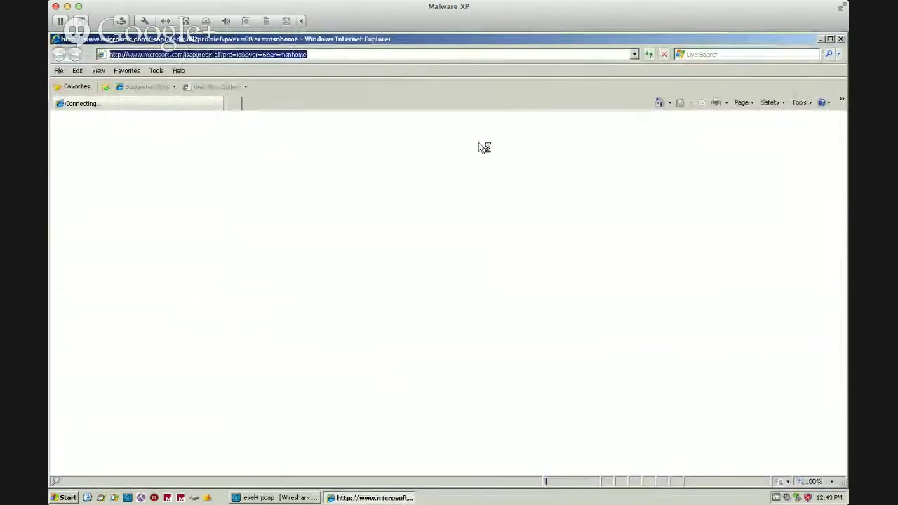
text(google.com)
key(Return)
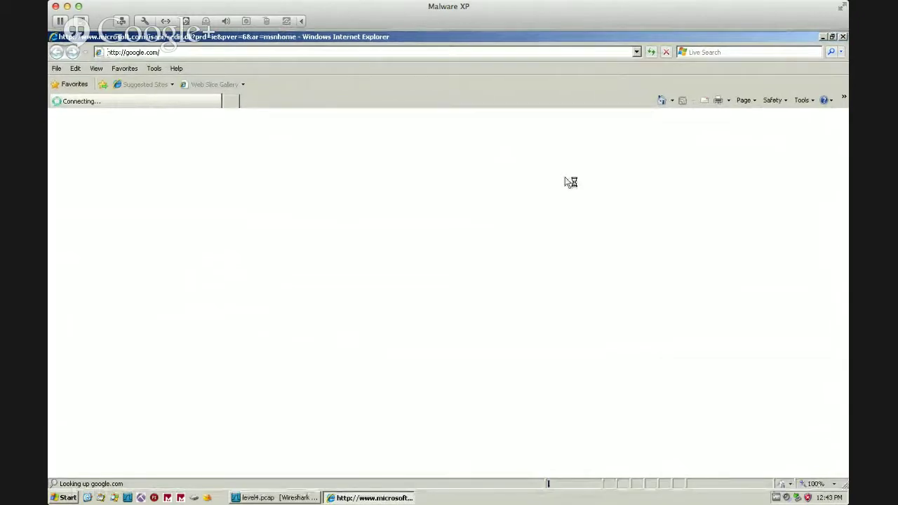
Check the browser's Local Area Network (LAN) settings for automatic configuration or a proxy server, leaving them as they are.
click(804, 103)
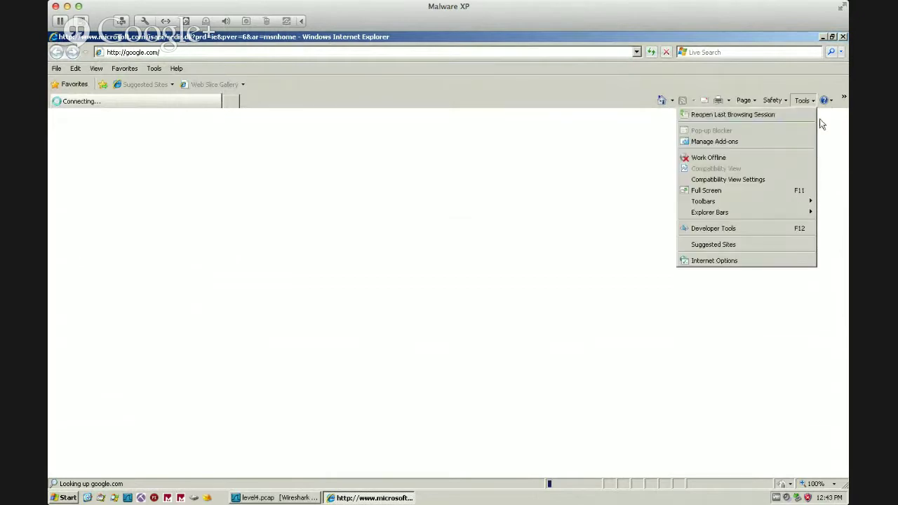
click(724, 262)
click(196, 141)
click(258, 343)
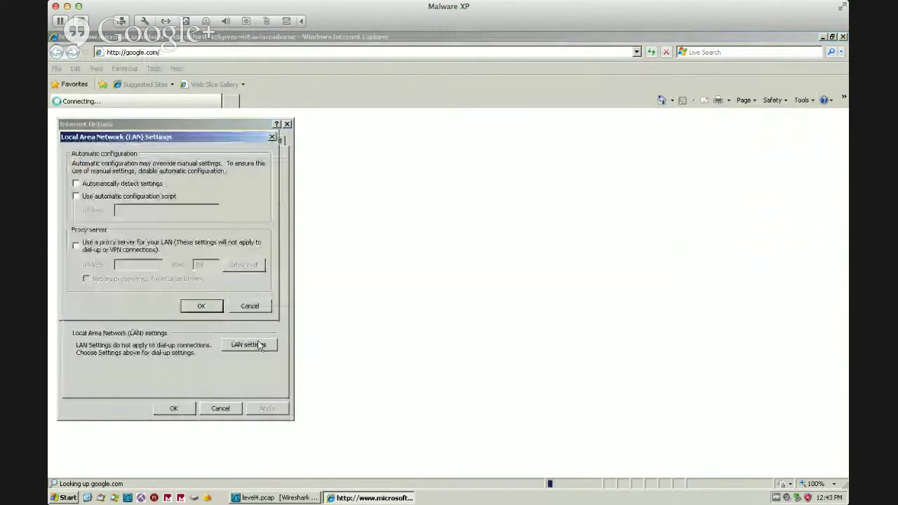
key(Escape)
click(232, 411)
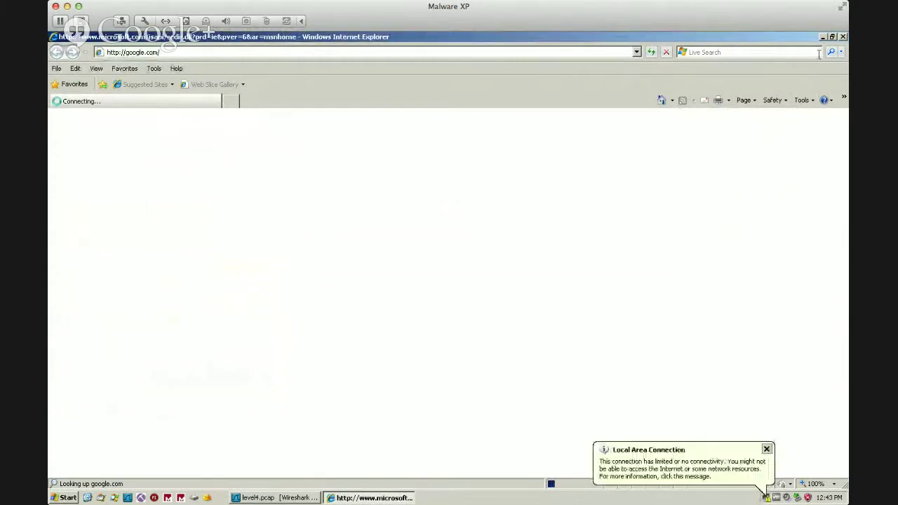
Dismiss the connectivity notice, restart Internet Explorer by running "iexplore", and load google.com.
click(767, 450)
click(195, 48)
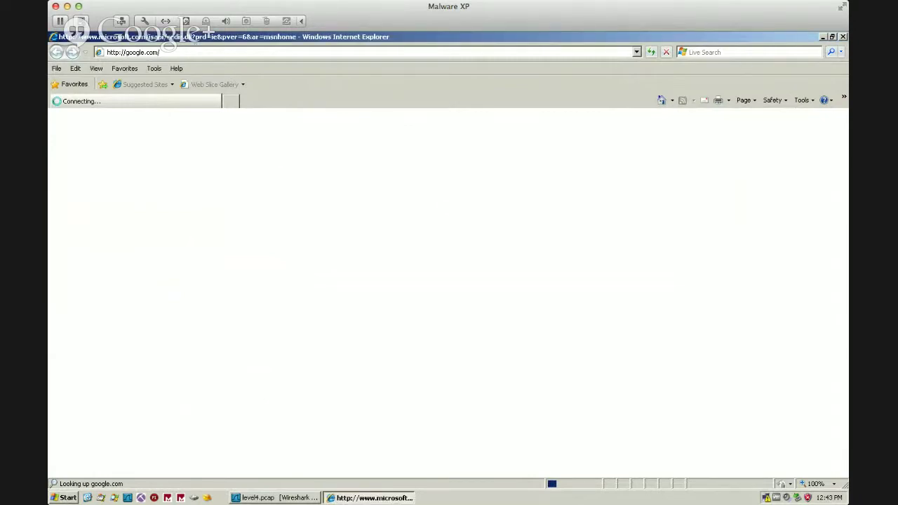
key(alt+F4)
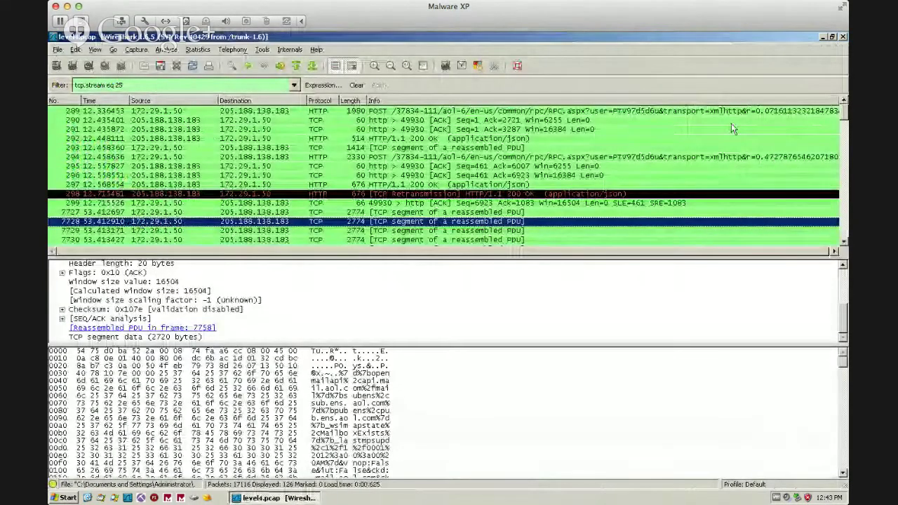
key(super+r)
text(iexplore)
key(Return)
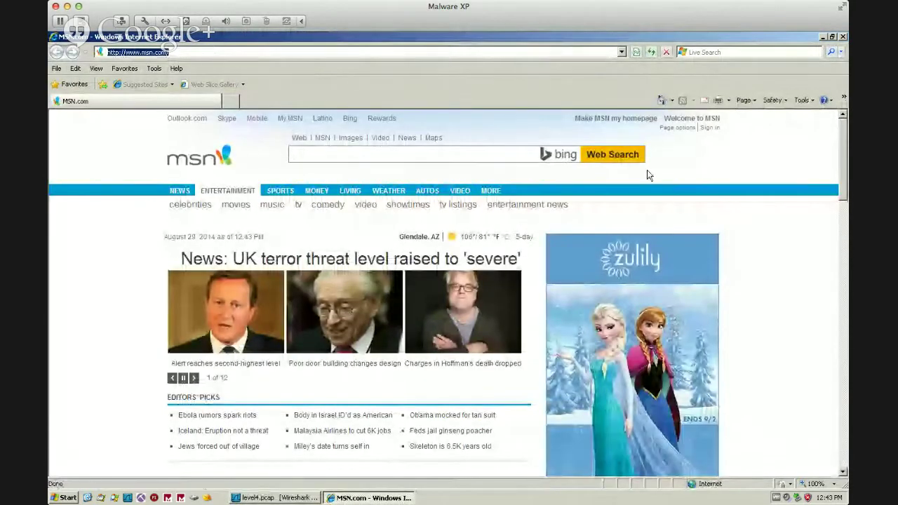
text(googl)
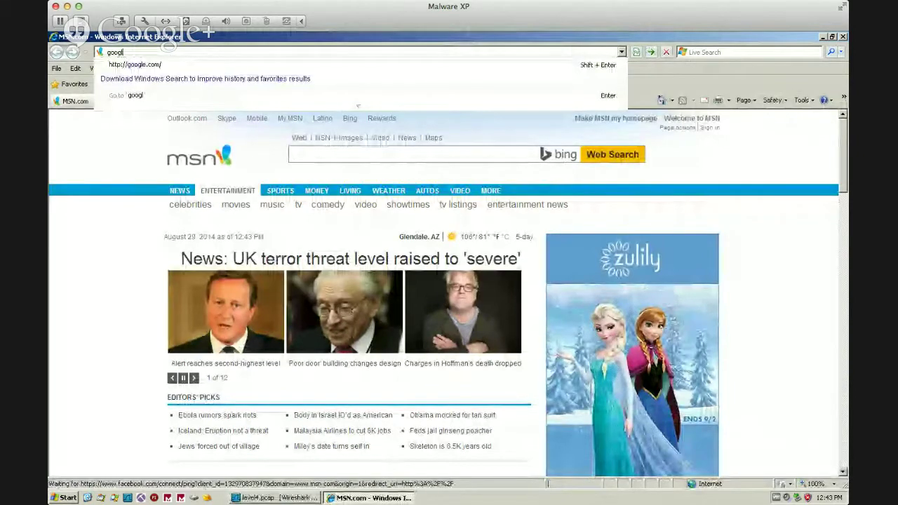
key(Down)
key(Return)
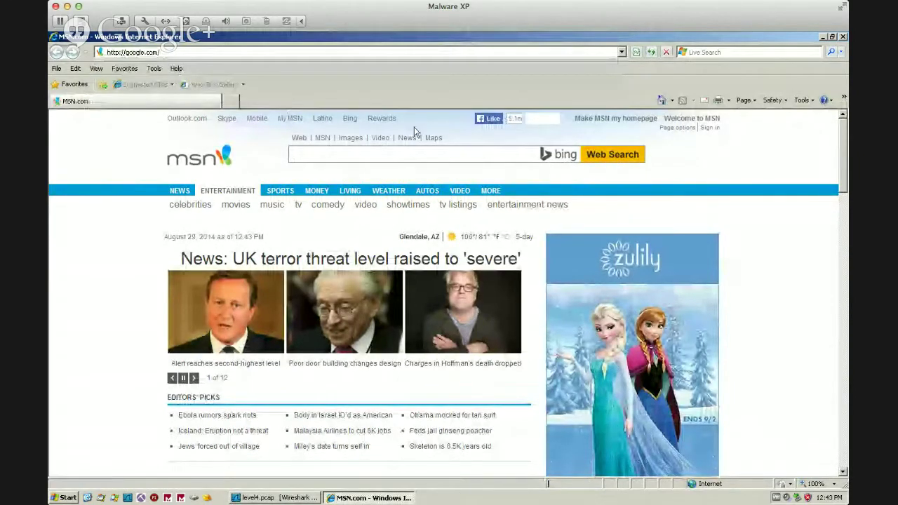
click(176, 68)
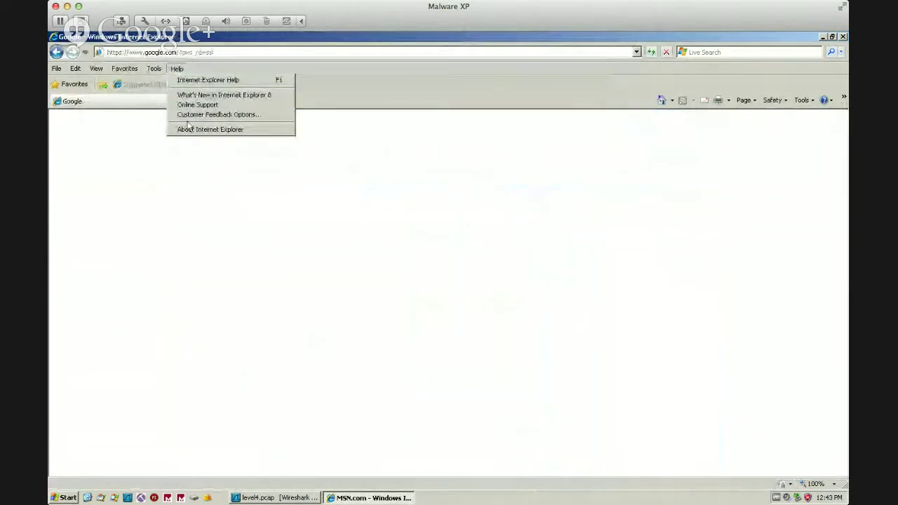
click(207, 227)
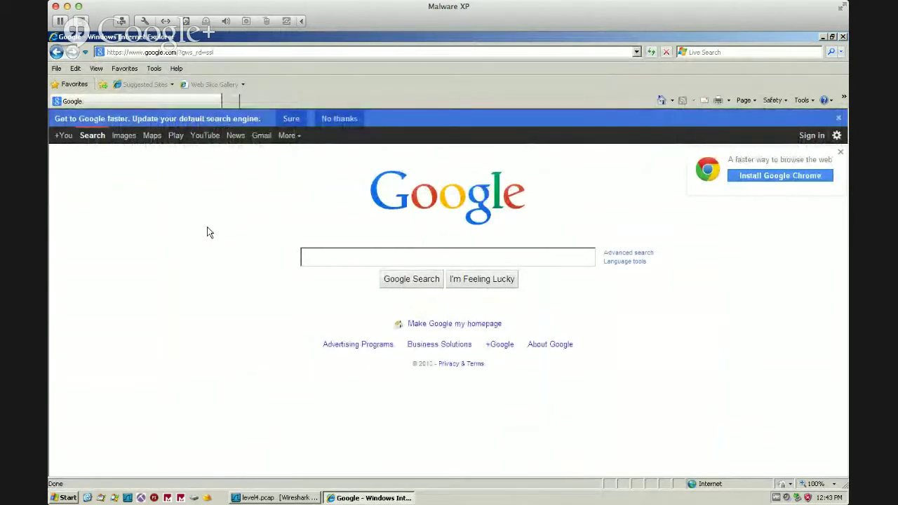
Launch Notepad by running "notepad", paste the copied request body into the blank document, and maximize the window.
key(super+r)
text(notepad)
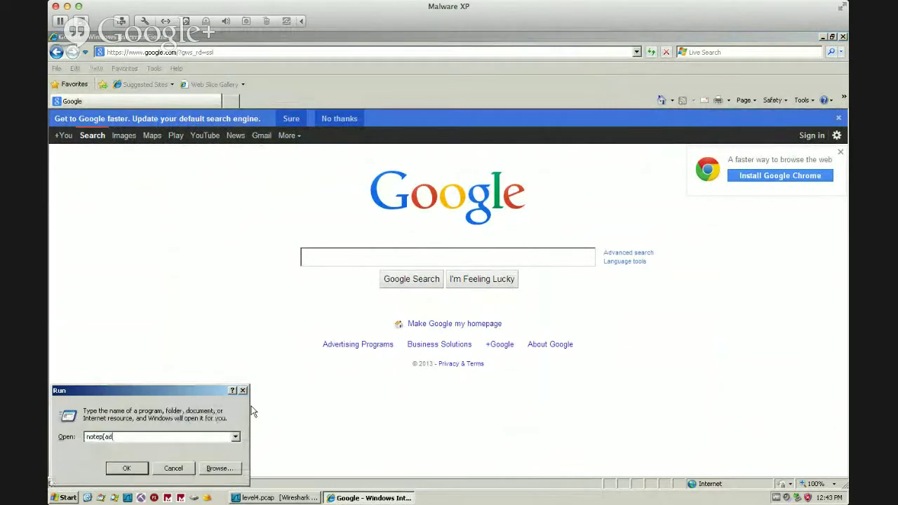
key(Return)
key(ctrl+v)
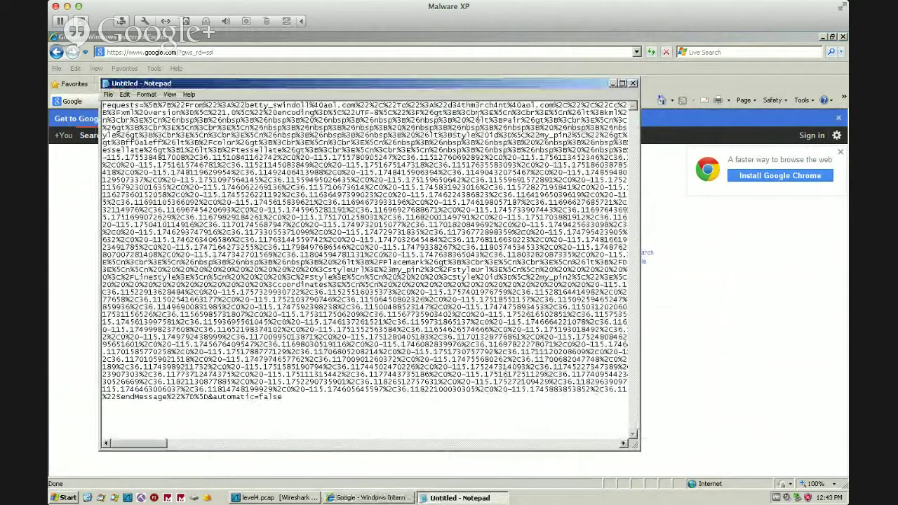
double_click(473, 84)
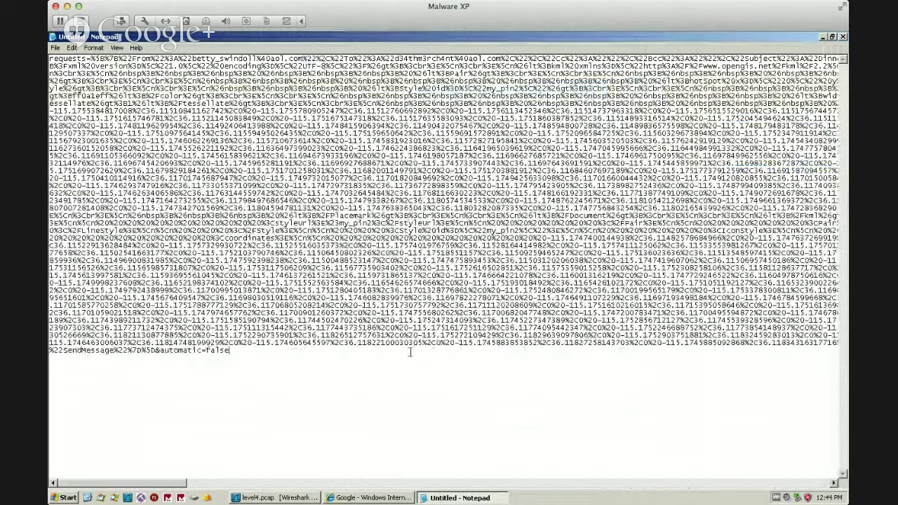
In Internet Explorer, find the meyerweb URL Decoder/Encoder through Google and paste the request body into its text box.
click(393, 497)
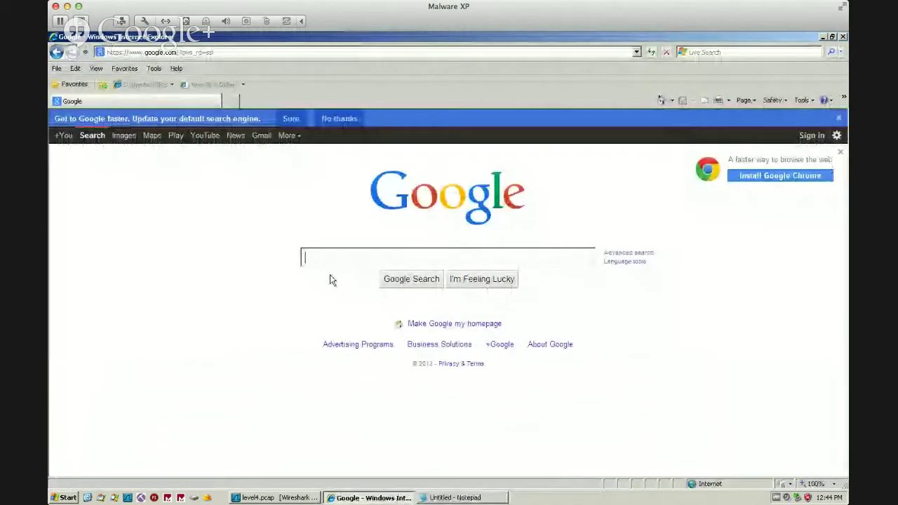
text(url d)
key(BackSpace)
text(en)
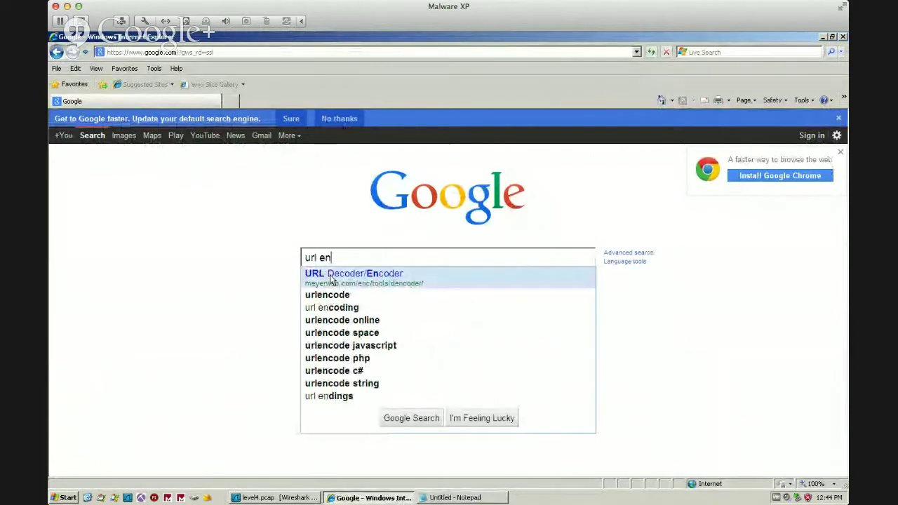
click(332, 281)
key(ctrl+v)
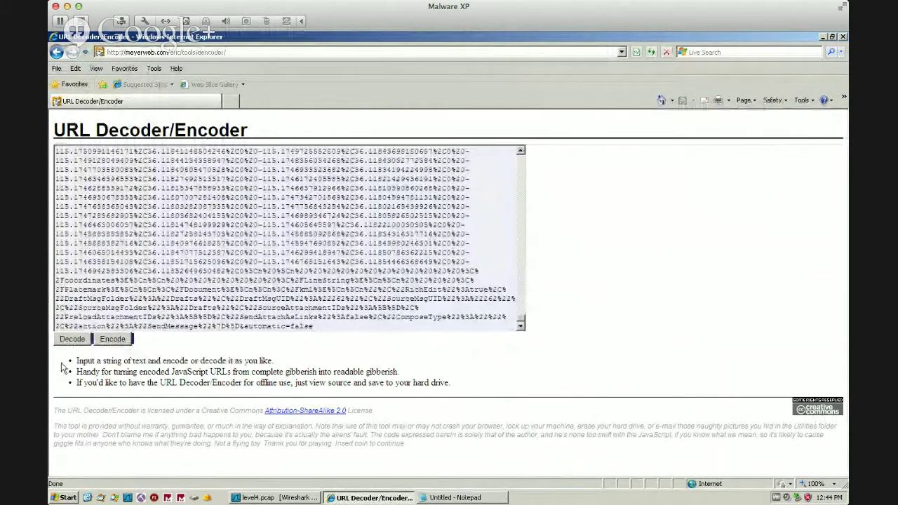
Decode the pasted request body, look through the decoded result, and select all of it.
click(72, 339)
scroll(456, 238, down, 15)
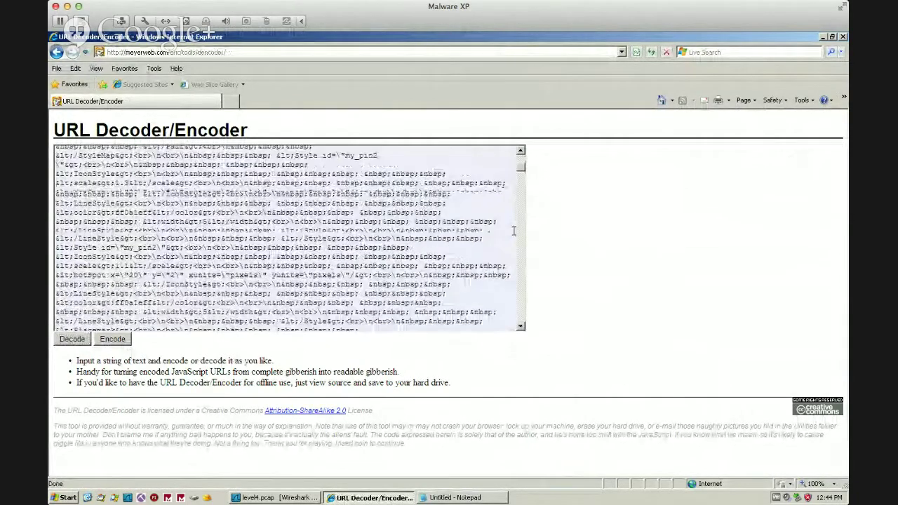
scroll(492, 232, up, 15)
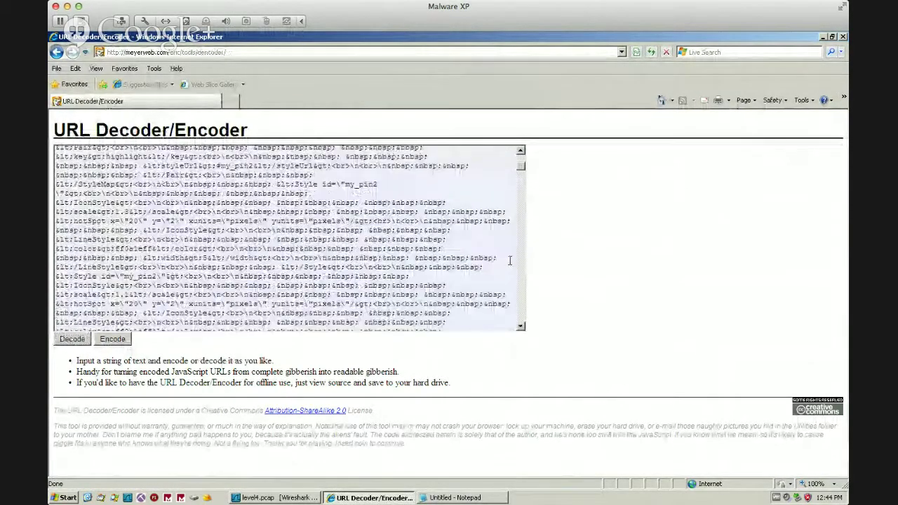
key(ctrl+a)
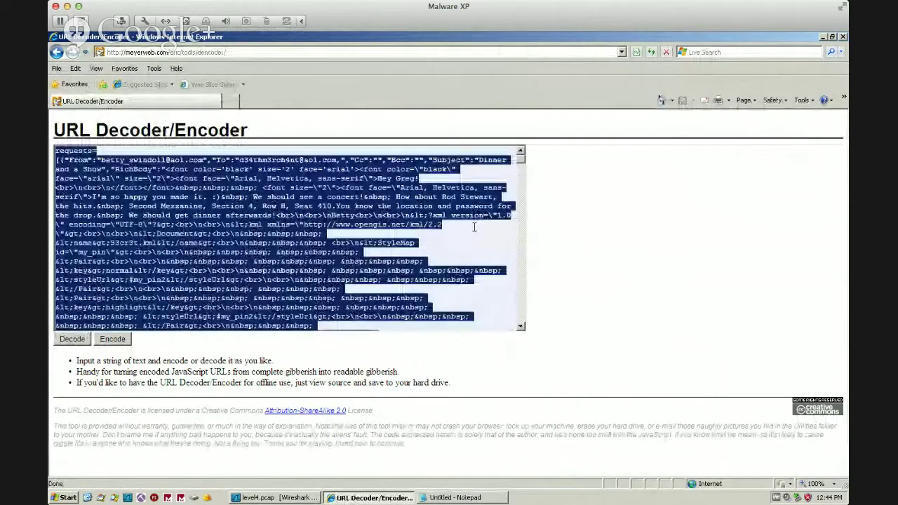
Try to launch Notepad++ by running "notepad++" and look for it among the installed programs.
click(454, 498)
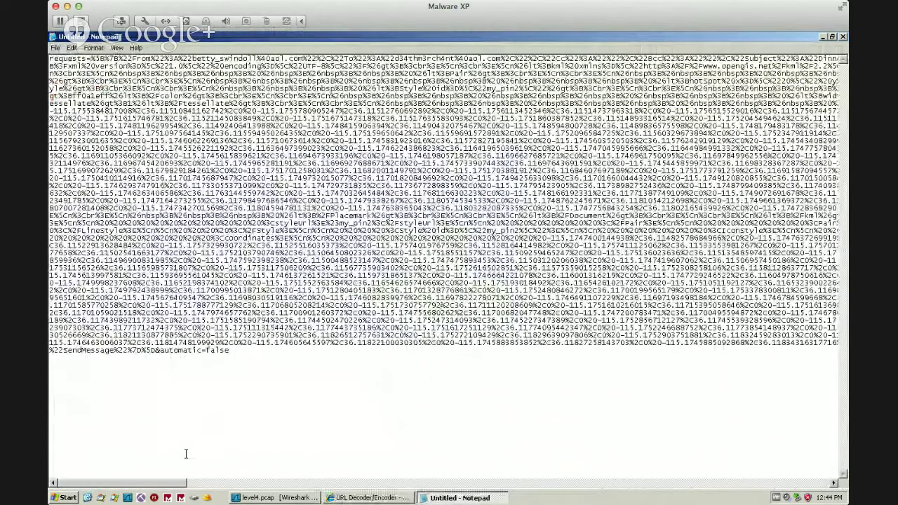
key(super+r)
text(notepad_+)
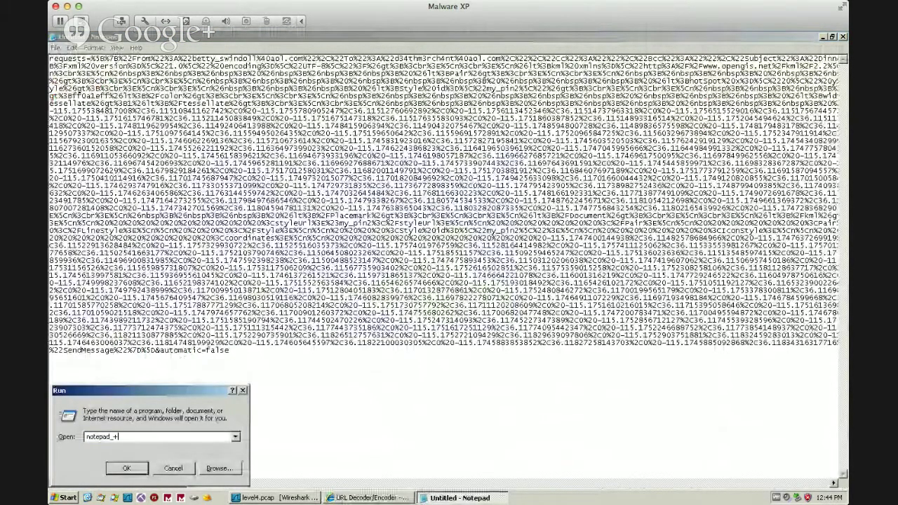
key(super+r)
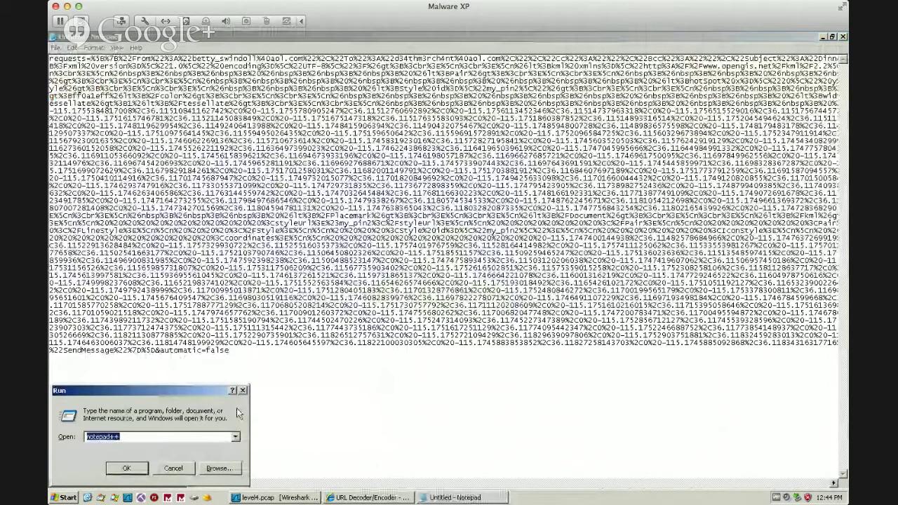
key(super)
mouse_move(99, 365)
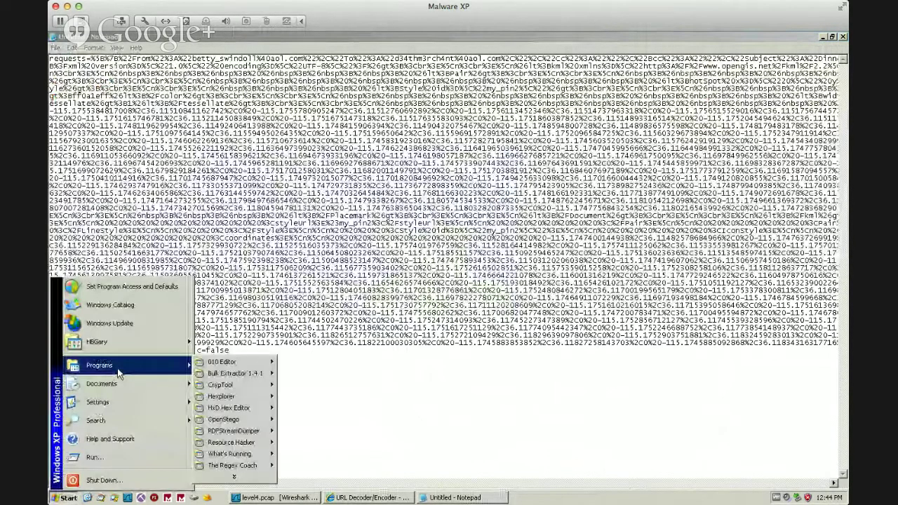
click(258, 480)
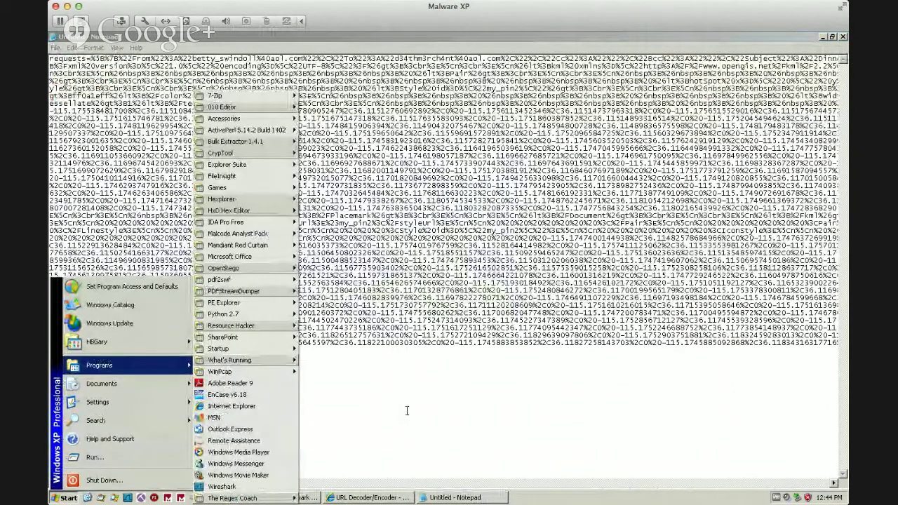
click(406, 411)
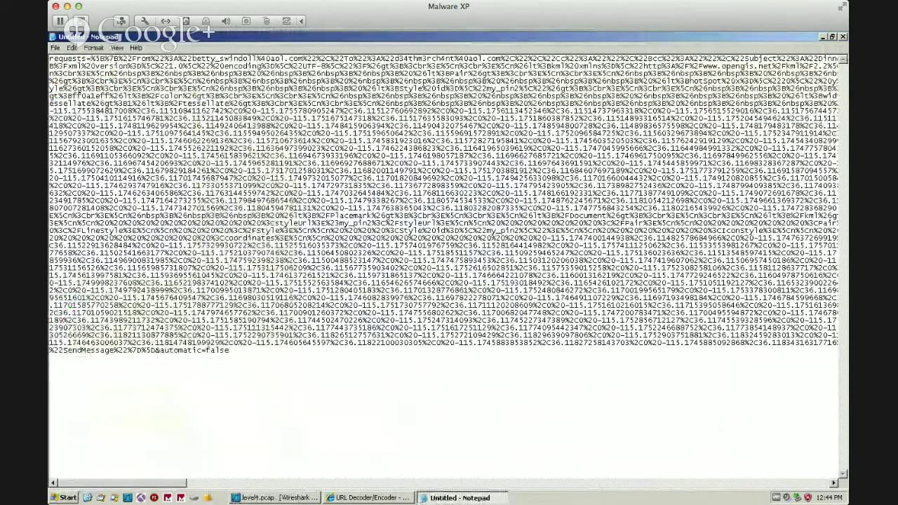
Copy the decoded text from the URL Decoder/Encoder page and paste it over the encoded request in Notepad.
key(alt+Tab)
key(ctrl+c)
key(alt+Tab)
key(ctrl+v)
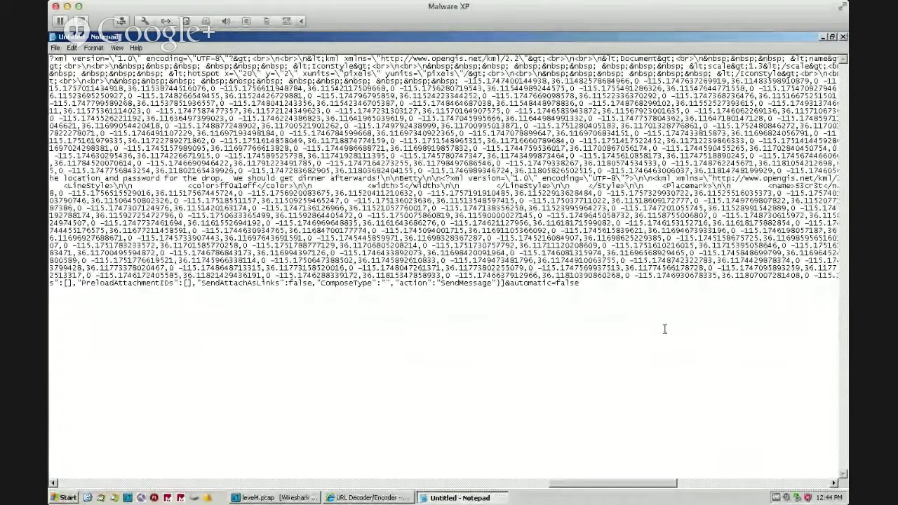
drag(610, 484, 102, 491)
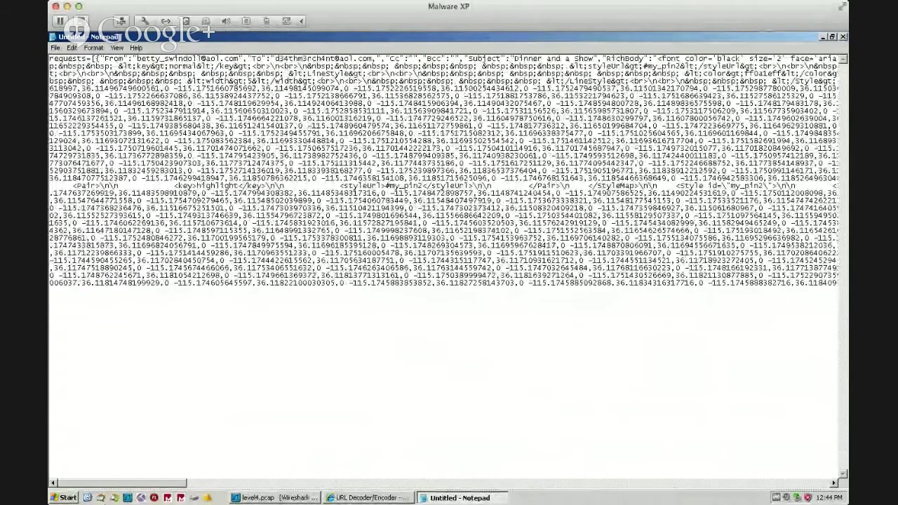
drag(285, 185, 265, 186)
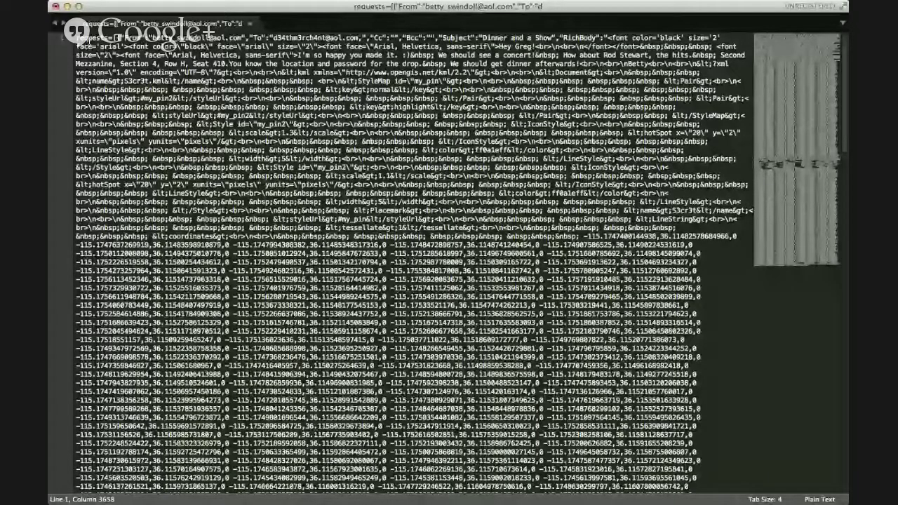
With the decoded text open in Sublime Text, select and copy one "&nbsp;" entity.
double_click(103, 40)
click(489, 47)
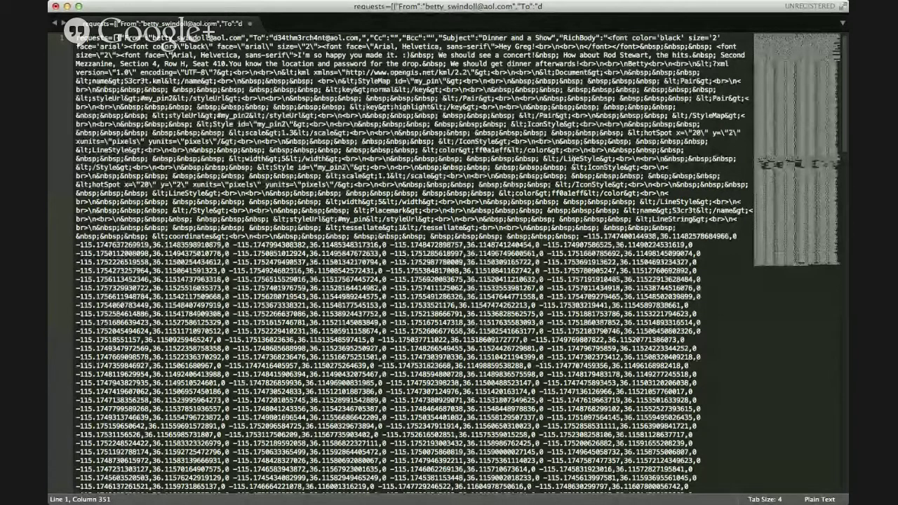
key(super+d)
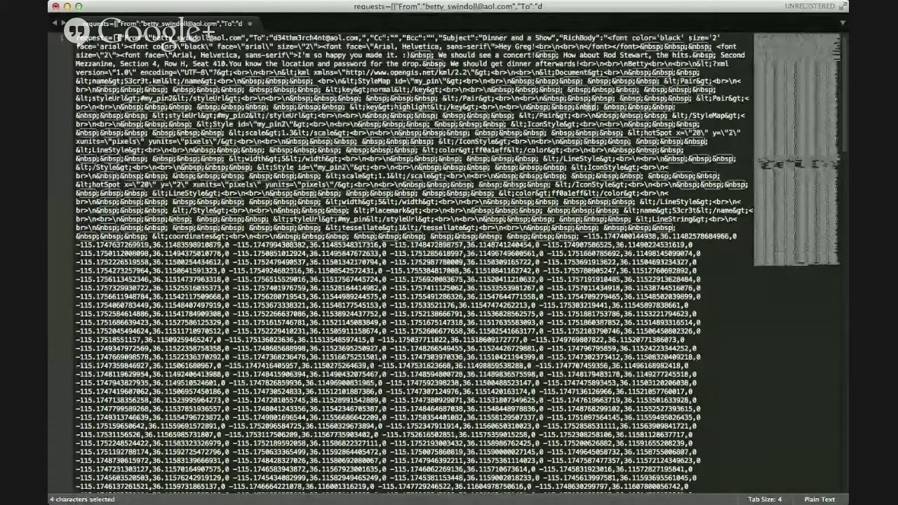
mouse_move(586, 107)
mouse_down()
mouse_move(605, 106)
mouse_move(587, 109)
mouse_up()
key(super+c)
click(587, 109)
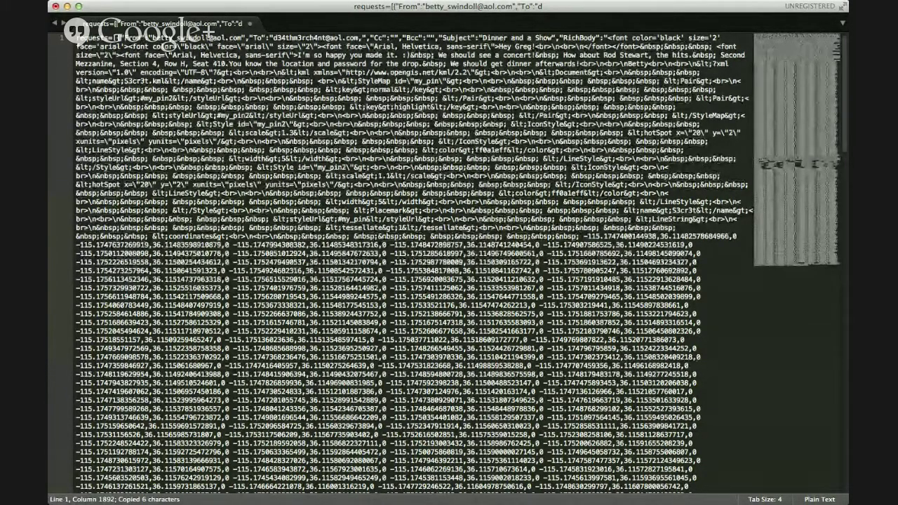
Replace every "&nbsp;" entity in the decoded text with a space.
key(super+alt+f)
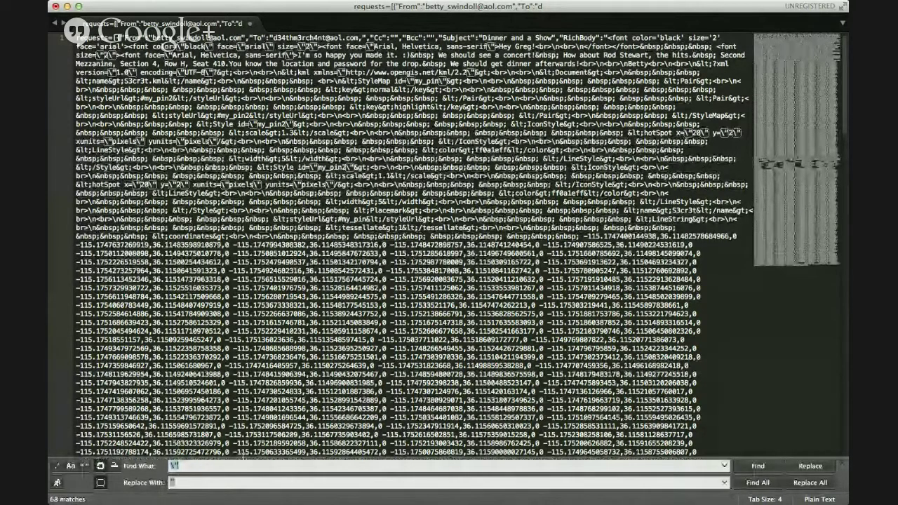
key(super+v)
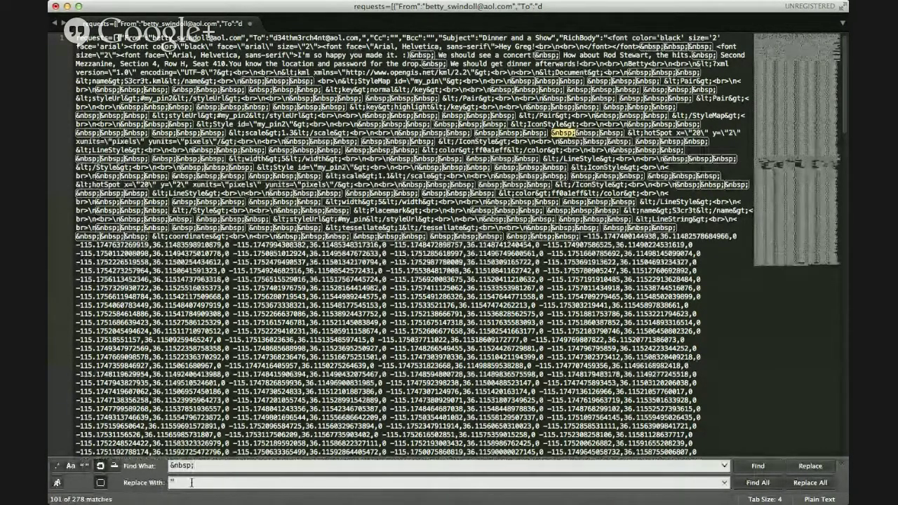
click(191, 482)
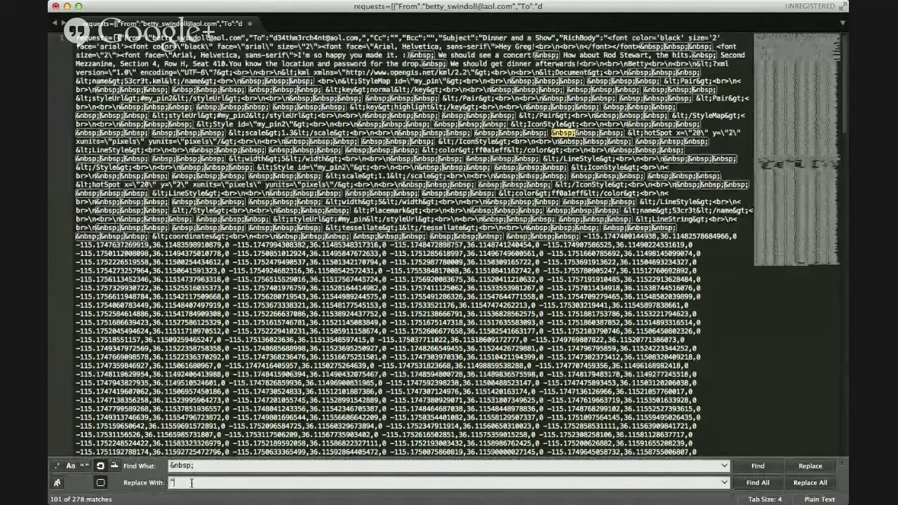
key(super+a)
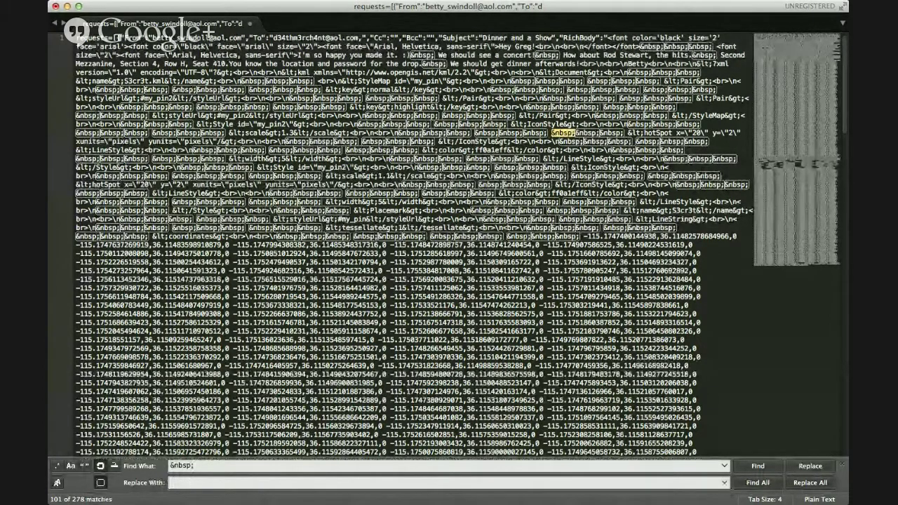
key(super+alt+Return)
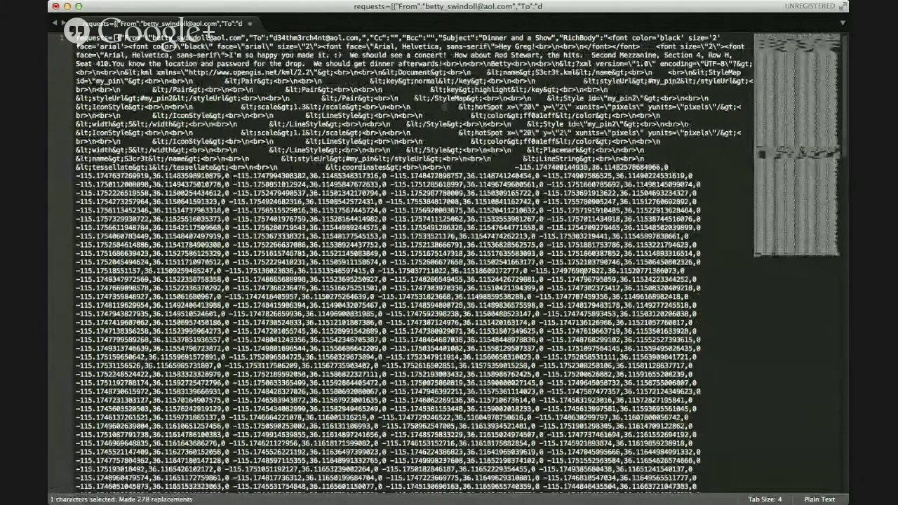
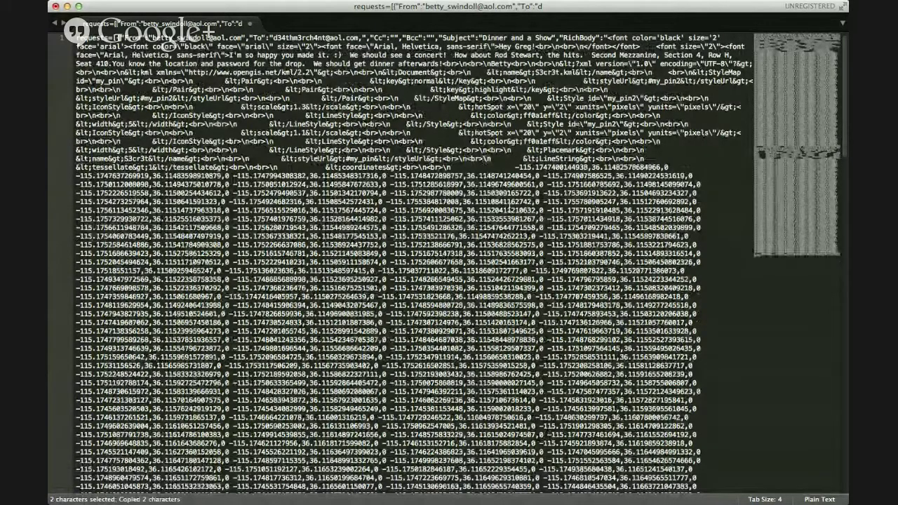
Try to replace every literal "\n" in the decoded text with "\r\n".
key(super+f)
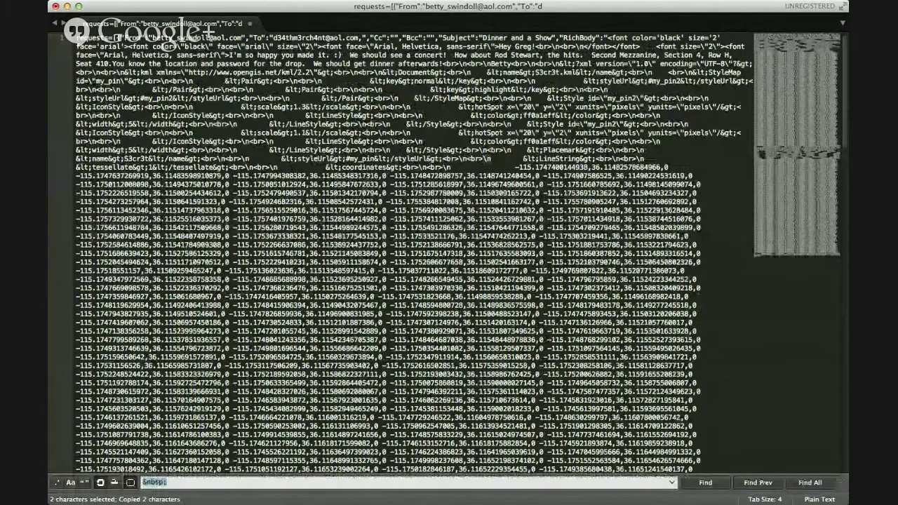
key(super+alt+f)
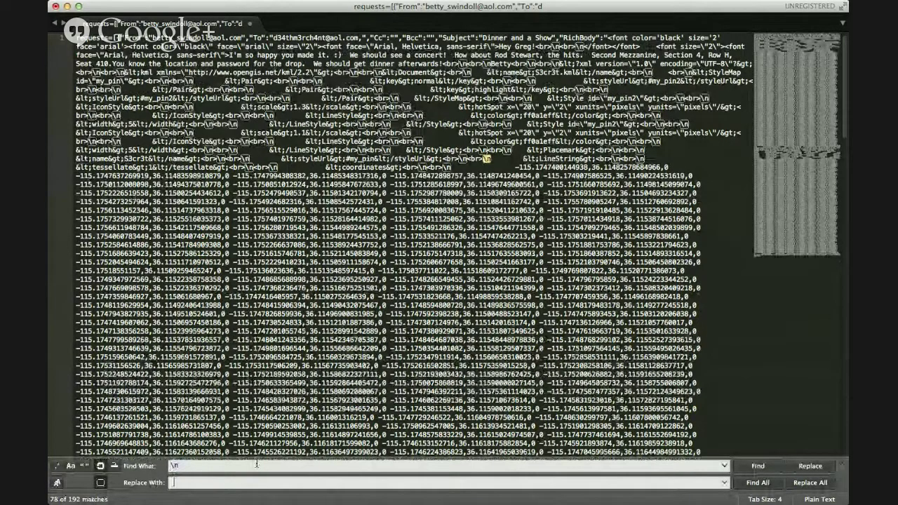
key(Tab)
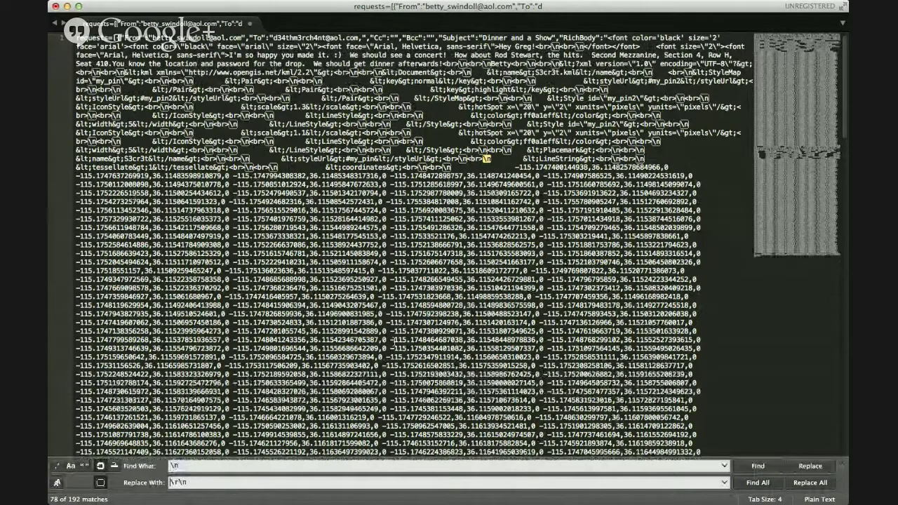
click(810, 482)
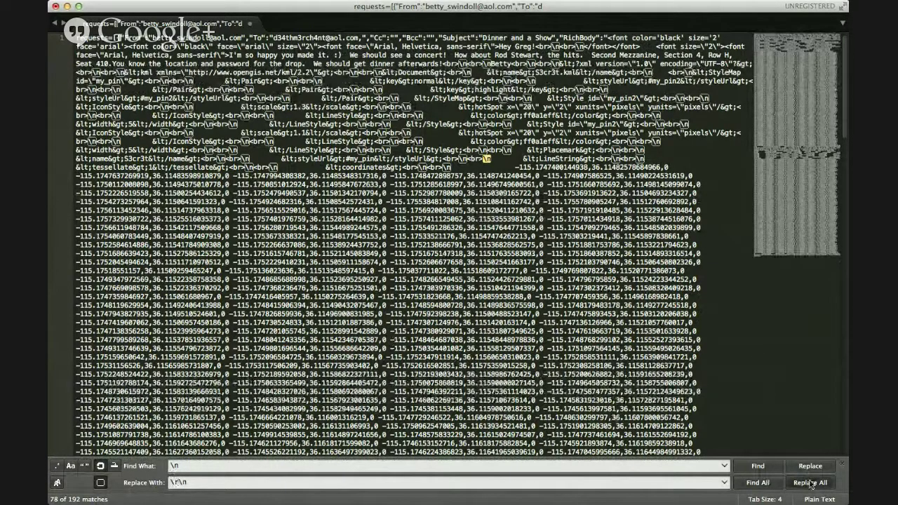
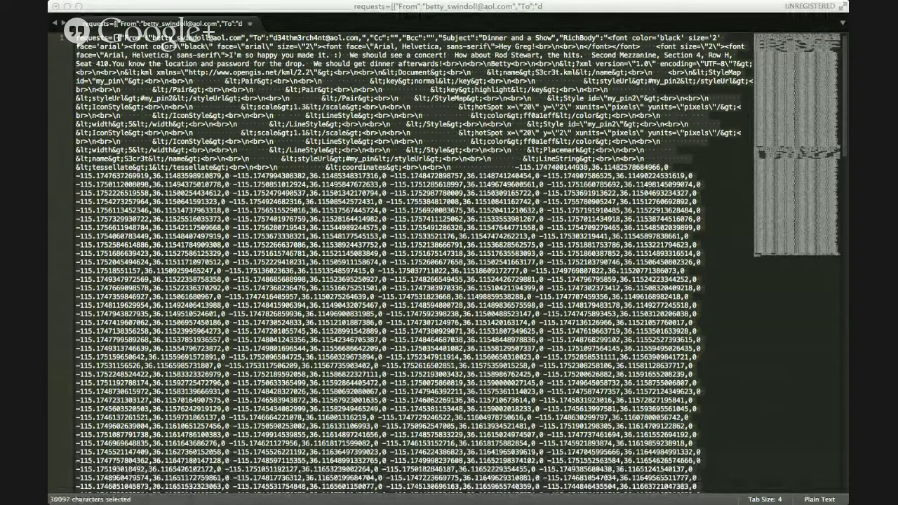
key(Left)
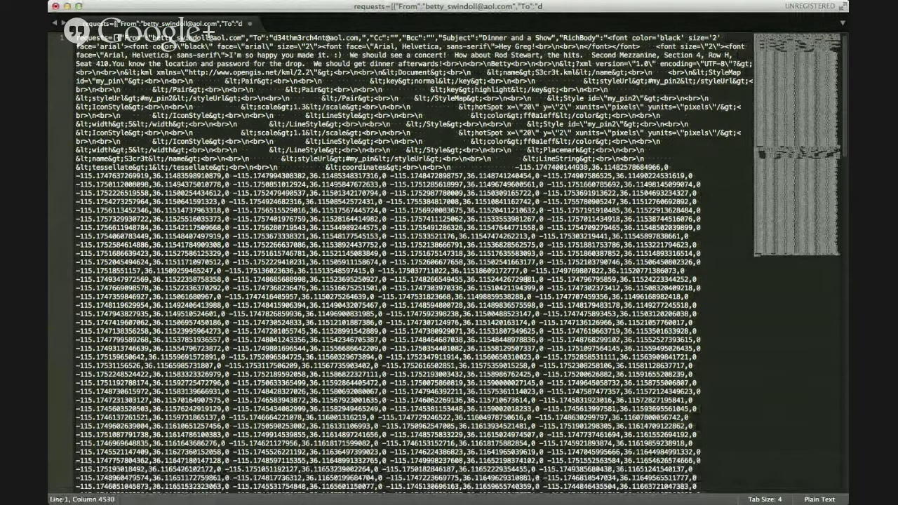
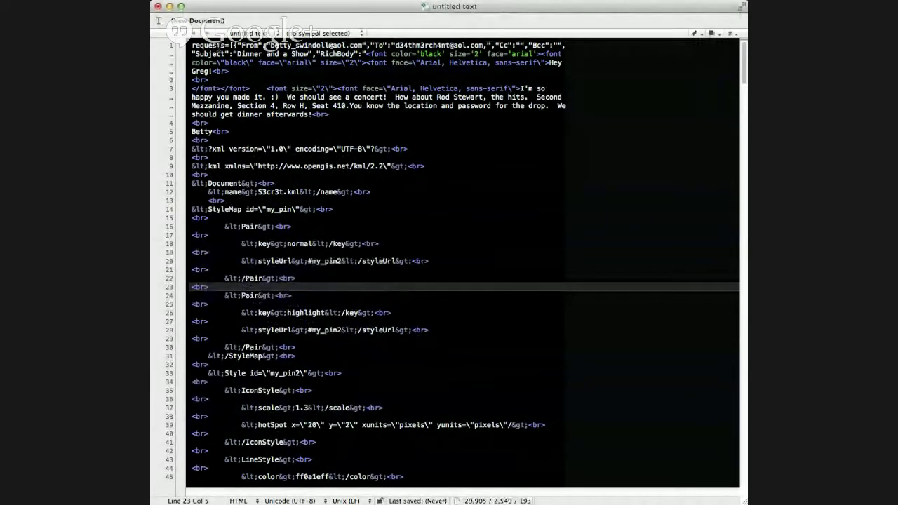
In the untitled TextWrangler document, examine the font tags and the concert message at the beginning of the decoded text.
double_click(377, 54)
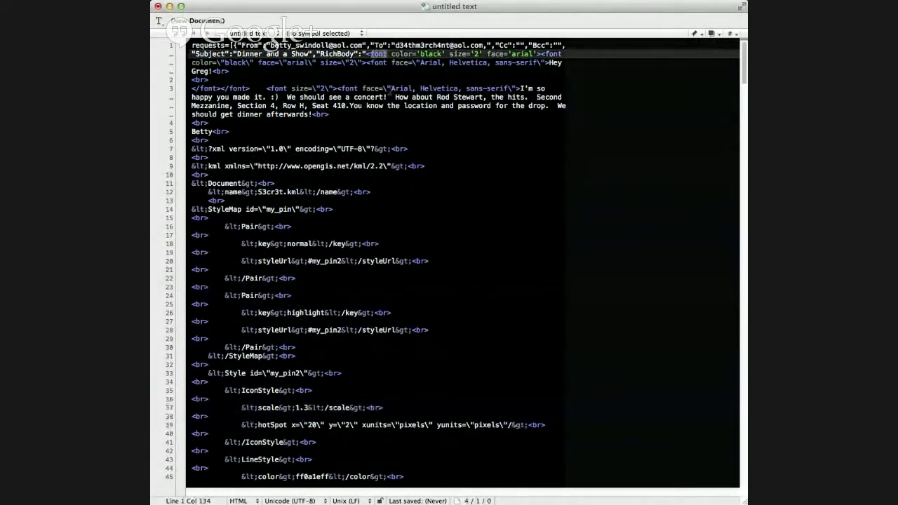
click(527, 113)
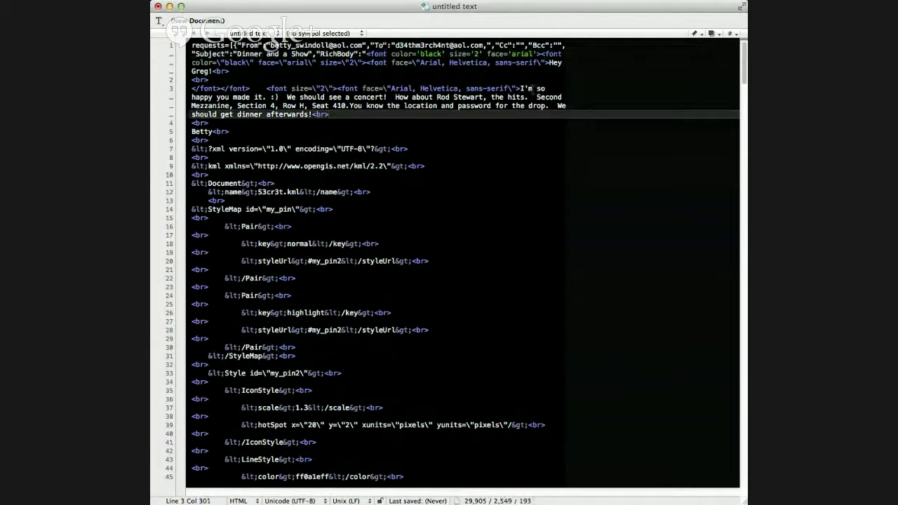
click(520, 88)
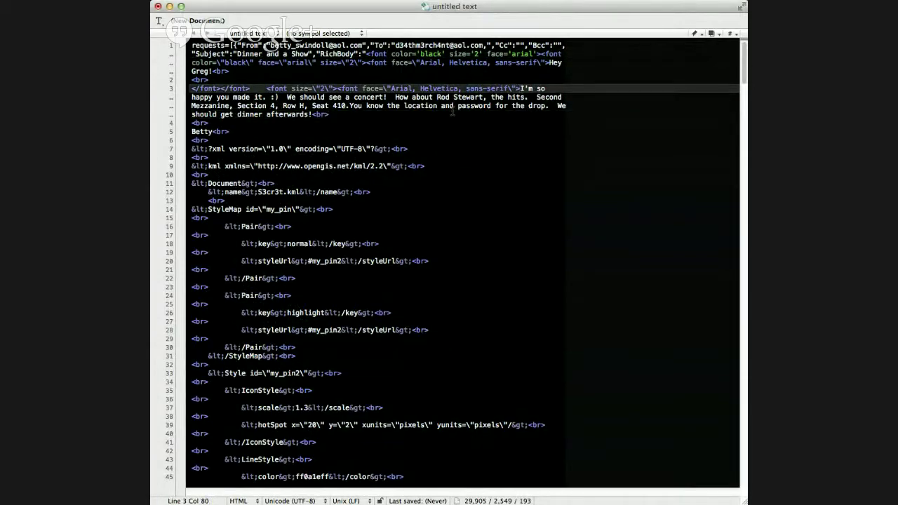
click(313, 114)
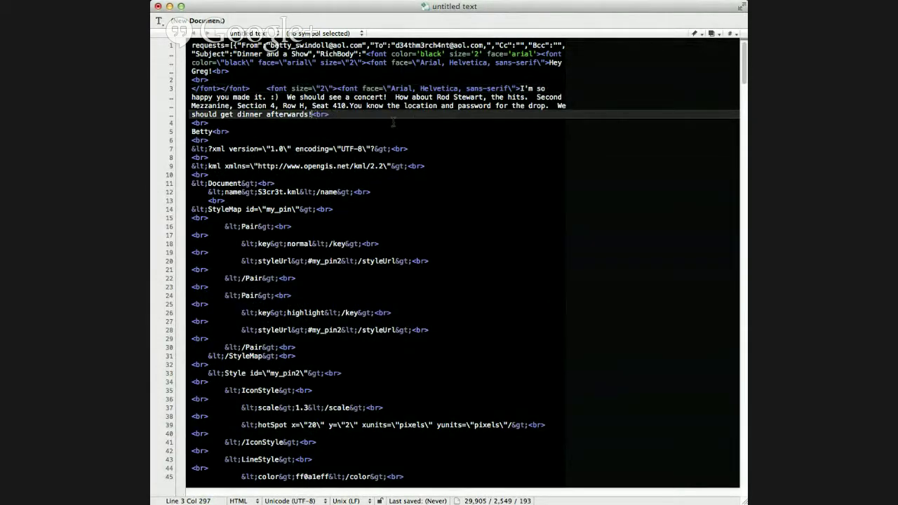
Take the "&lt;" entity before the first XML declaration and replace every occurrence in the document with "<".
double_click(218, 149)
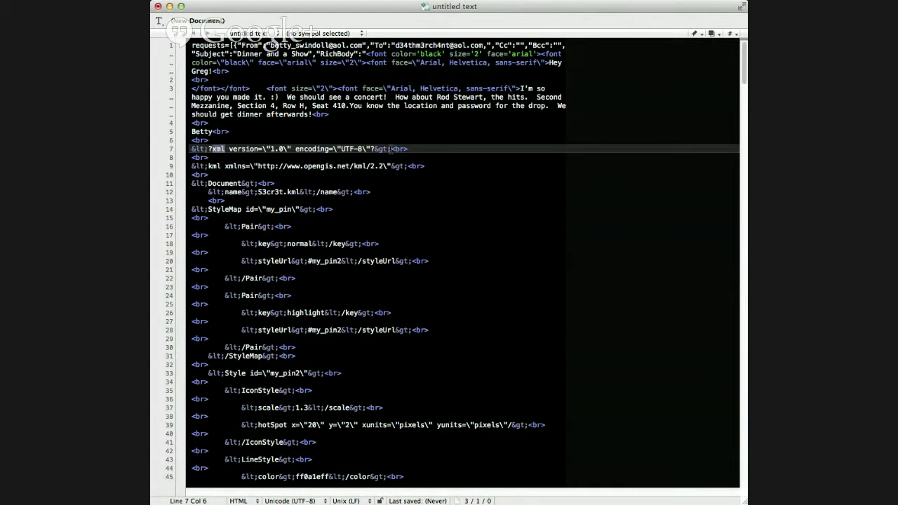
click(222, 150)
key(Up)
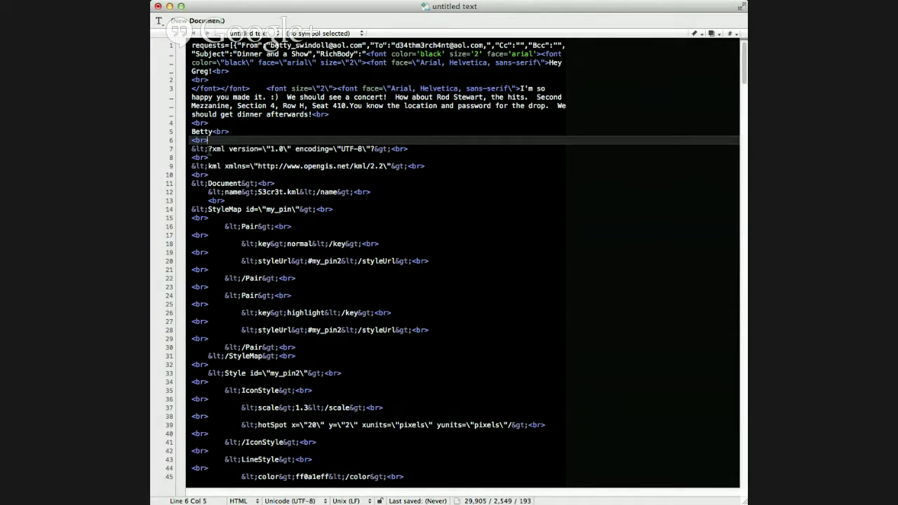
key(Down)
key(shift+Left)
key(shift+Left)
key(shift+Left)
key(shift+Left)
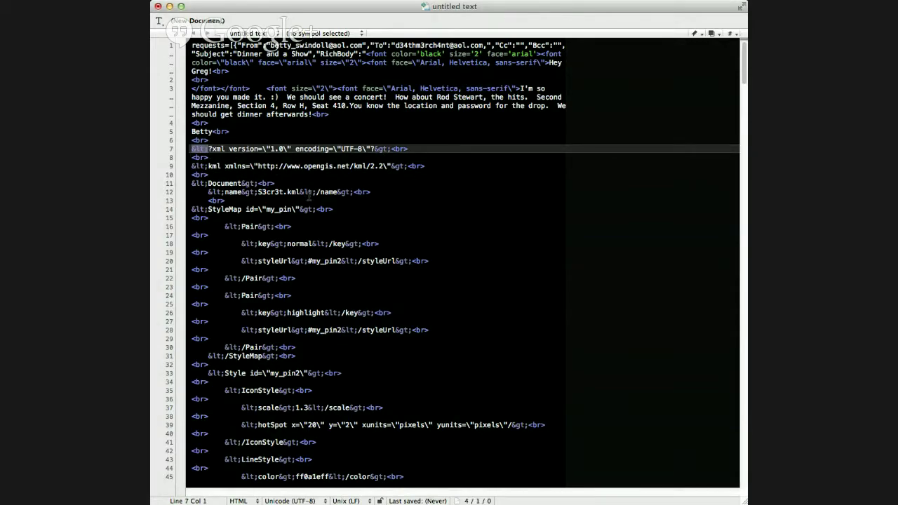
key(super+a)
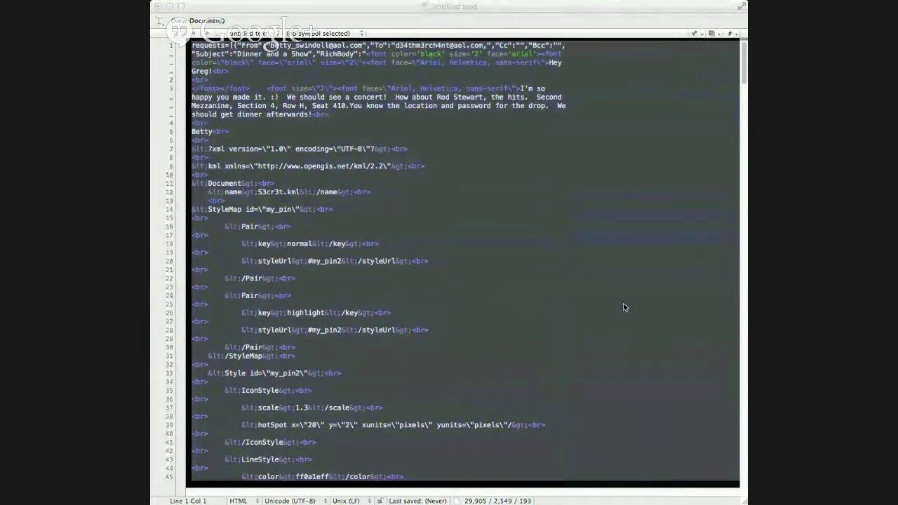
key(super+alt+r)
Take the "&gt;" entity at the end of the first XML declaration and replace every occurrence in the document with ">".
click(398, 149)
key(Left)
key(Left)
key(Left)
key(Left)
key(shift+Left)
key(shift+Left)
key(shift+Left)
key(shift+Left)
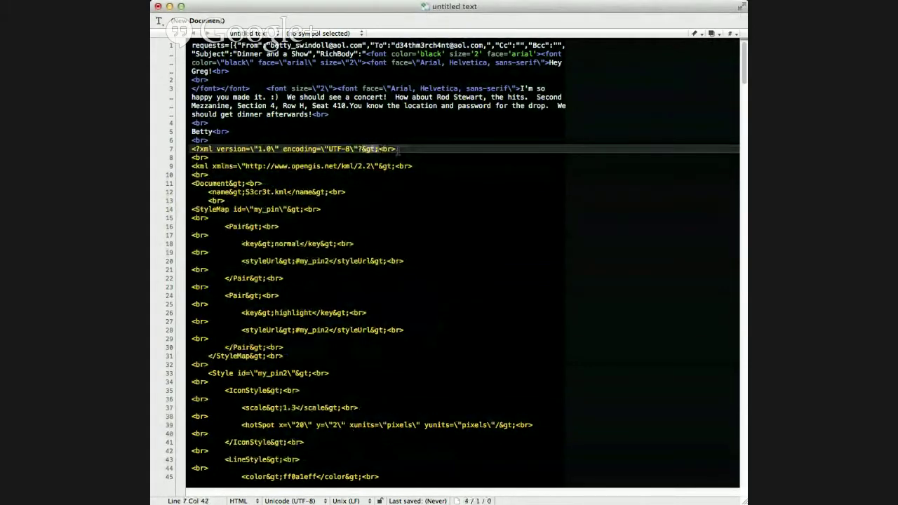
key(super+a)
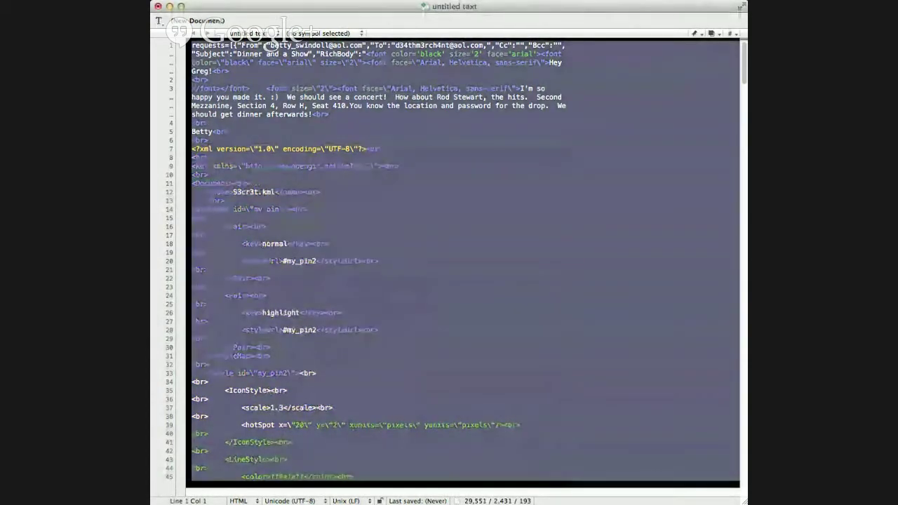
click(437, 281)
Look through the document from the first XML declaration to the plain-text copy of the KML after "PlainBody".
click(428, 124)
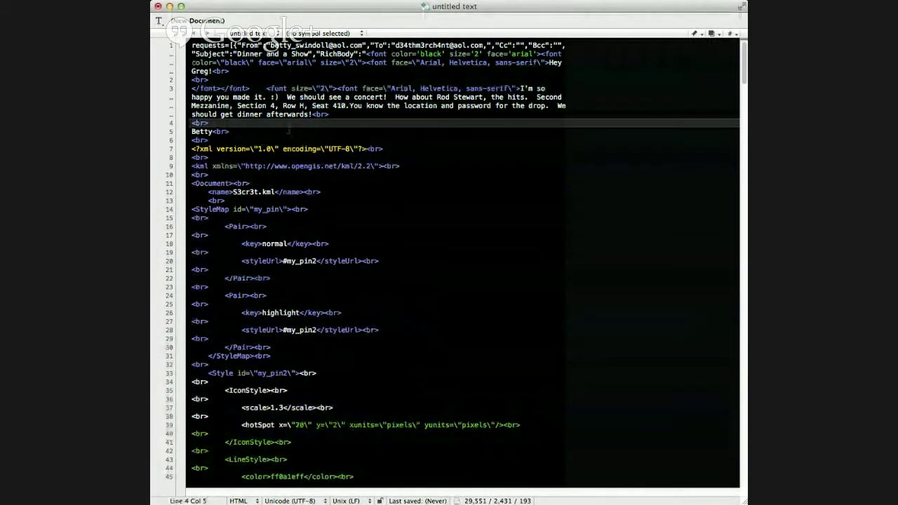
click(276, 140)
mouse_move(276, 140)
mouse_down()
mouse_move(273, 43)
mouse_move(274, 130)
mouse_move(261, 137)
mouse_up()
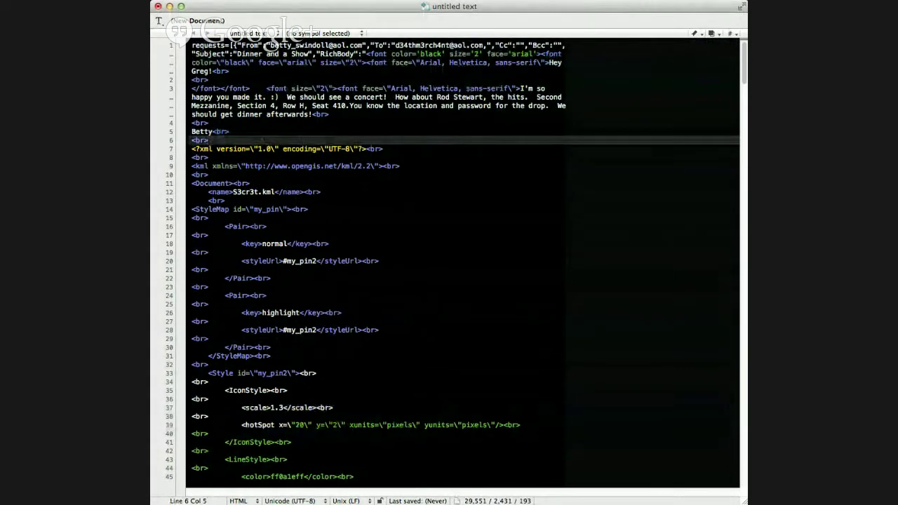
click(192, 148)
scroll(509, 195, down, 15)
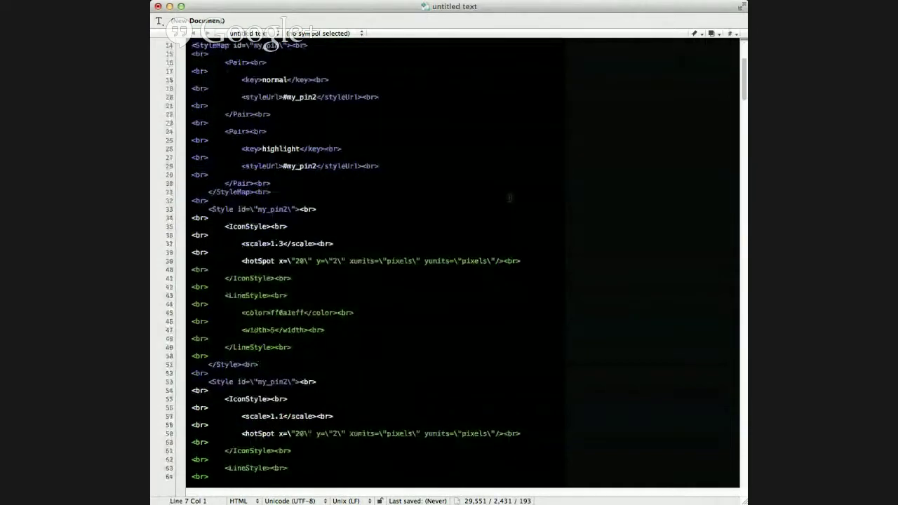
scroll(577, 202, down, 20)
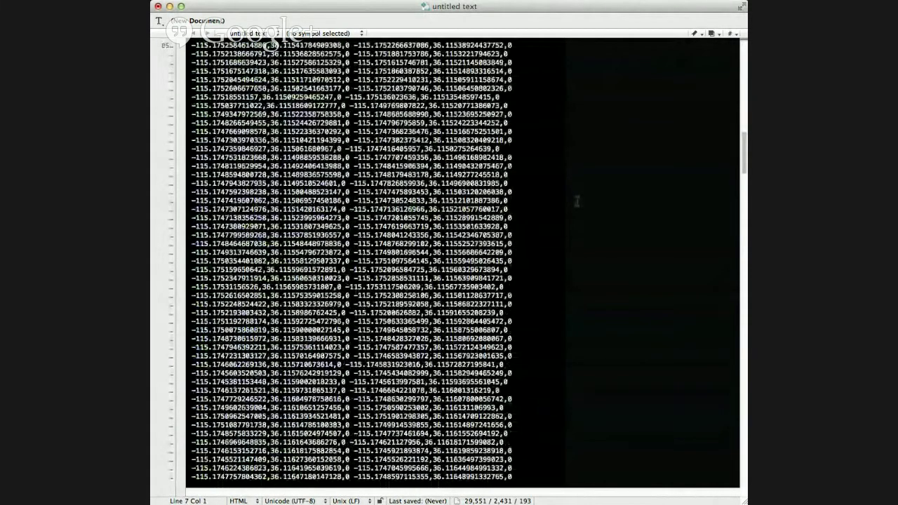
scroll(576, 201, up, 10)
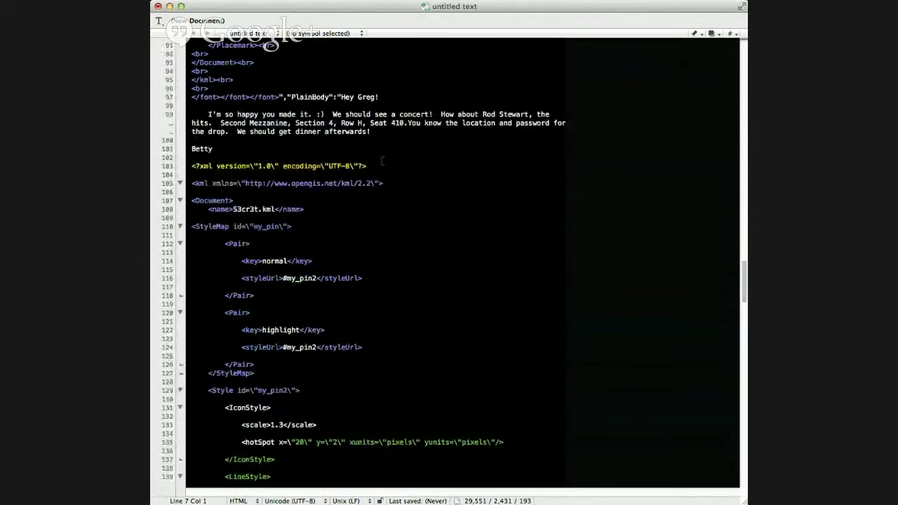
Select the KML block in the plain-text message body, from its opening "<kml" tag through the closing "</kml>" tag.
click(459, 152)
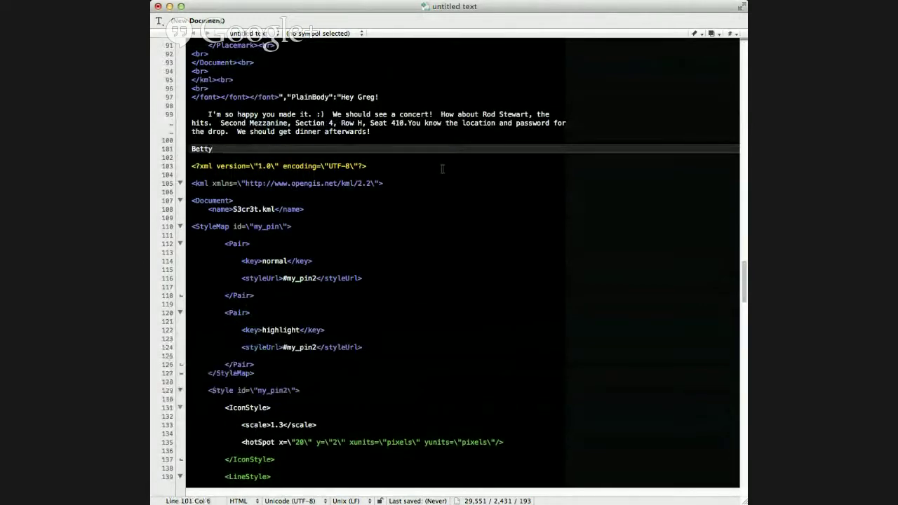
key(Down)
key(Down)
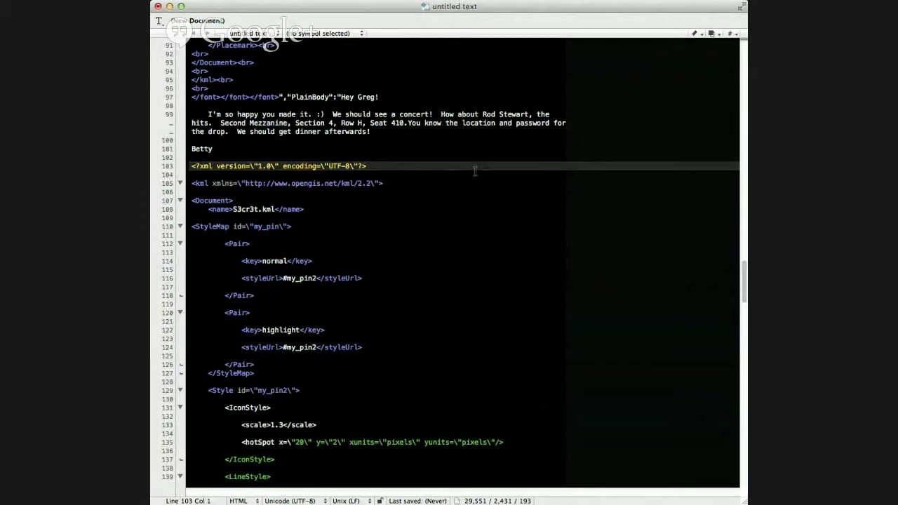
scroll(555, 210, down, 20)
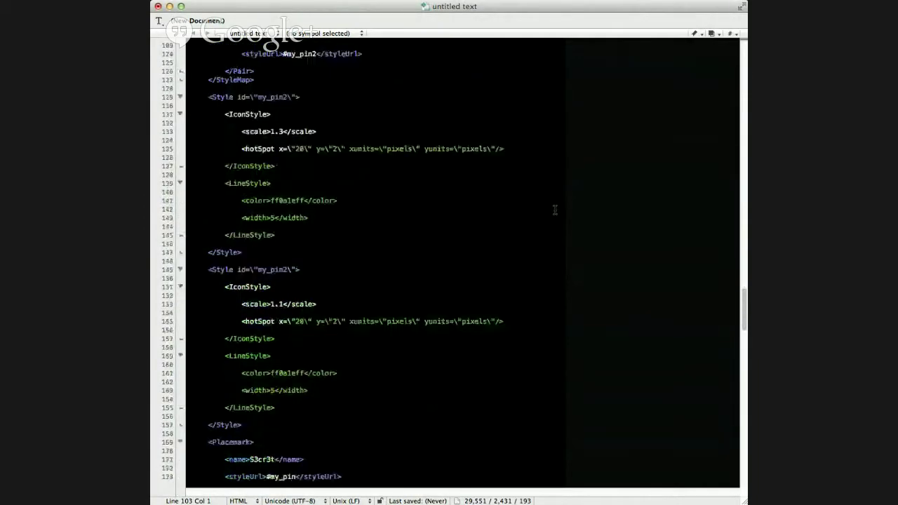
scroll(555, 210, down, 15)
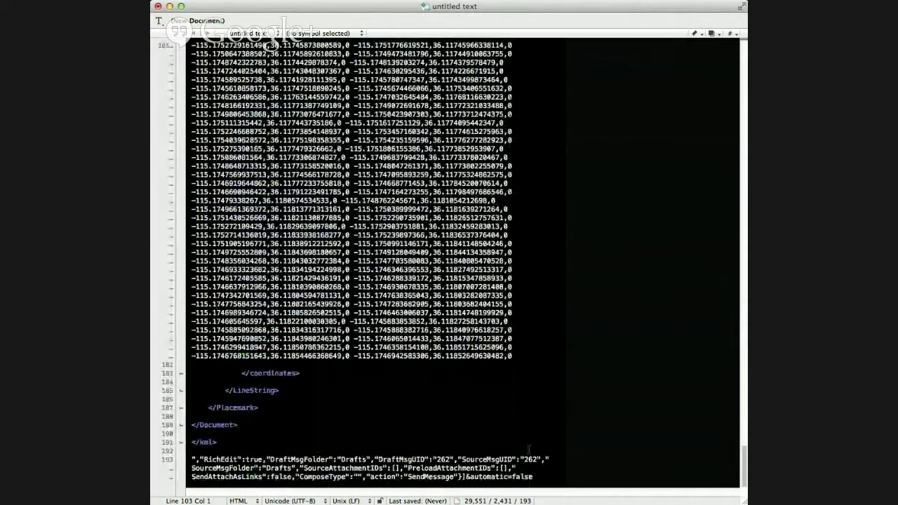
drag(222, 442, 289, 157)
scroll(326, 364, up, 5)
key(Right)
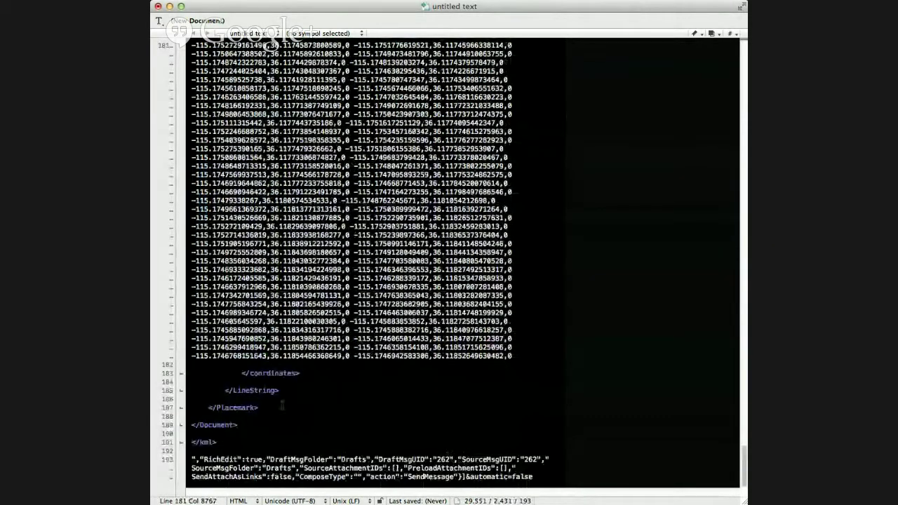
scroll(326, 364, up, 1)
scroll(265, 45, up, 15)
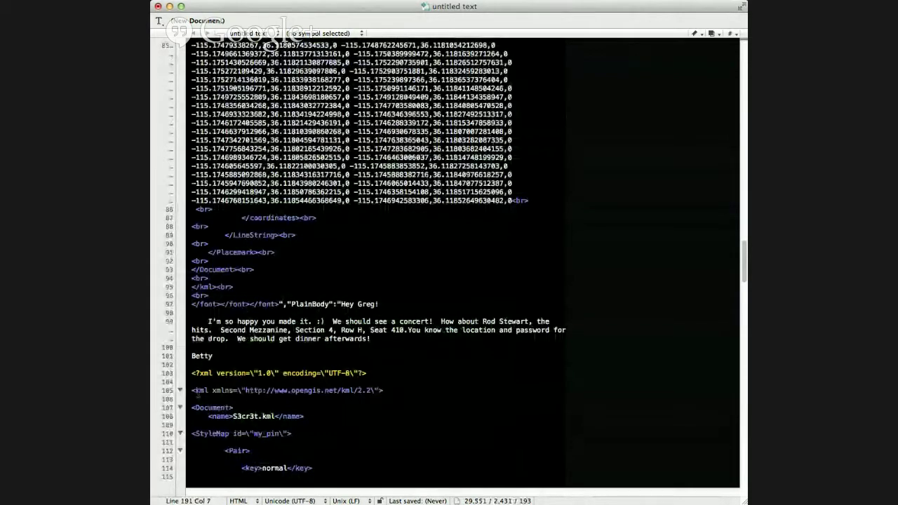
shift+click(193, 391)
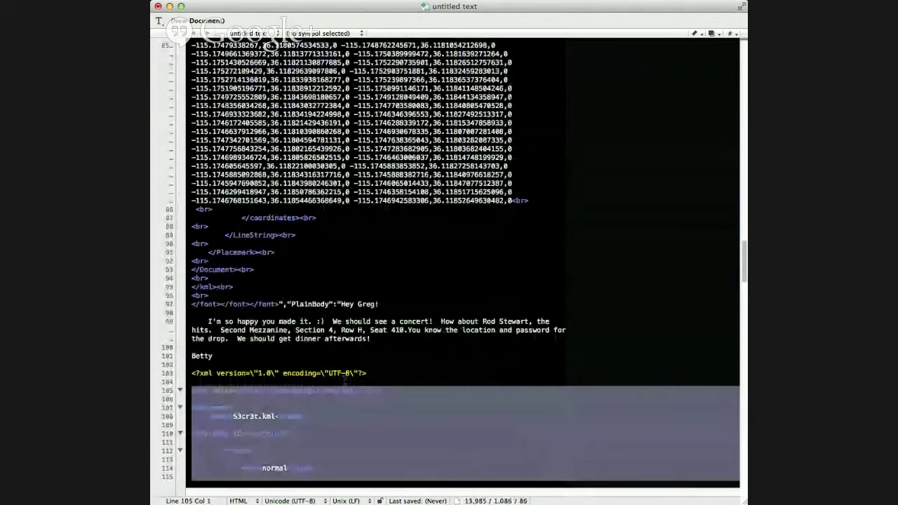
Cut the selected KML block out of the document and paste it into a new text document.
key(super+x)
key(super+n)
key(super+v)
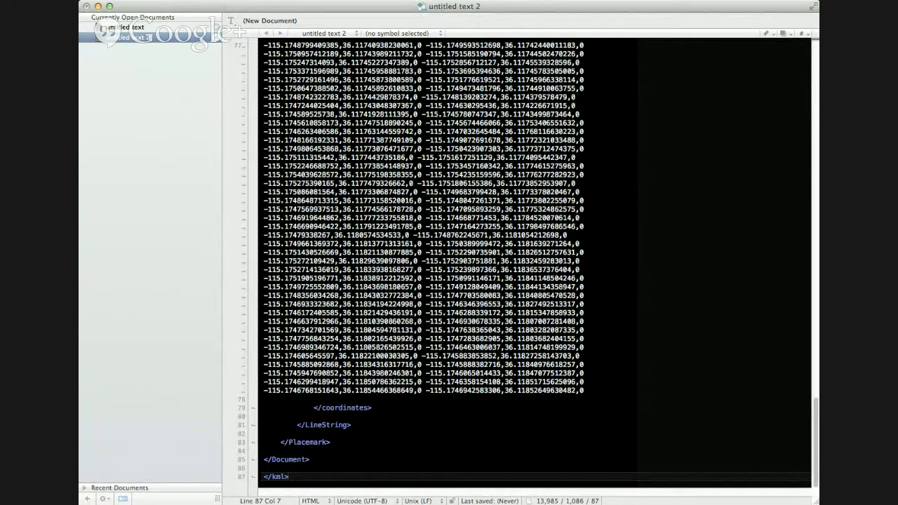
key(Home)
Switch to the Malware XP virtual machine and start NetworkMiner.
click(630, 379)
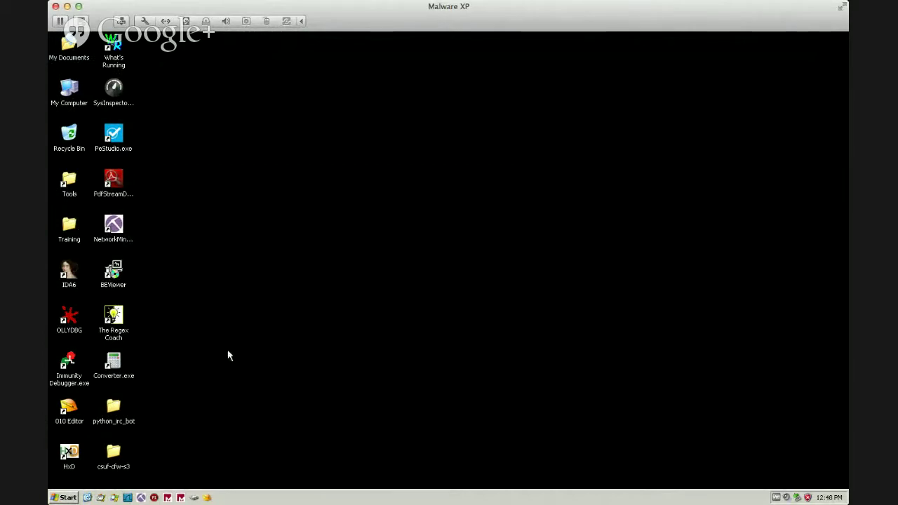
click(131, 499)
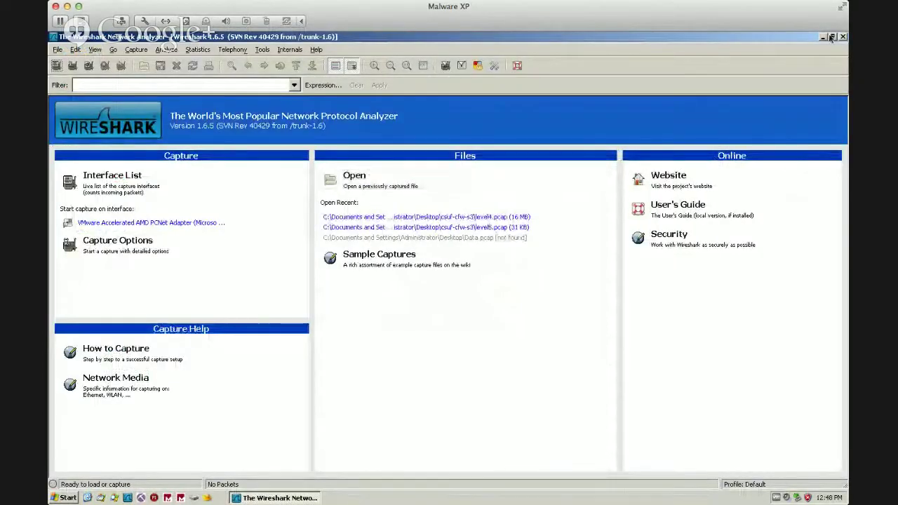
click(843, 37)
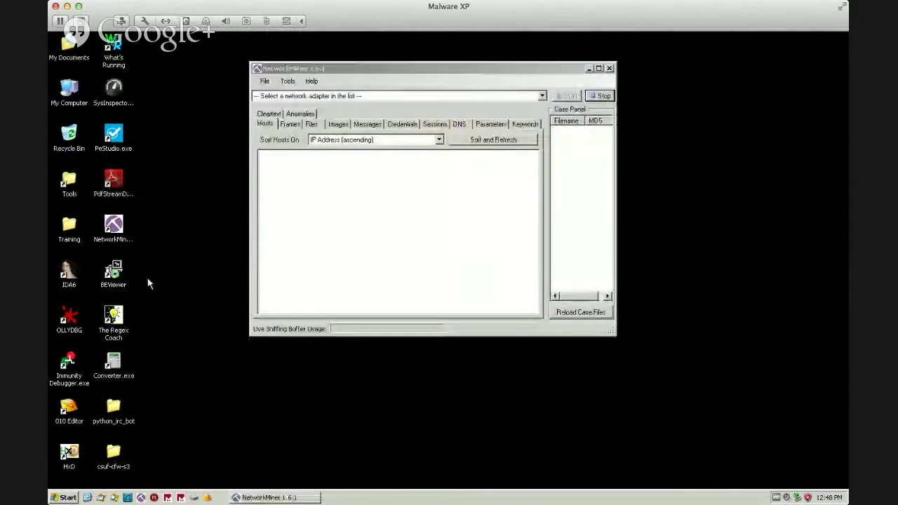
Load level4.pcap from the csuf-cfw-s3 desktop folder into NetworkMiner and close the folder window.
double_click(113, 457)
drag(251, 65, 506, 109)
drag(445, 186, 339, 195)
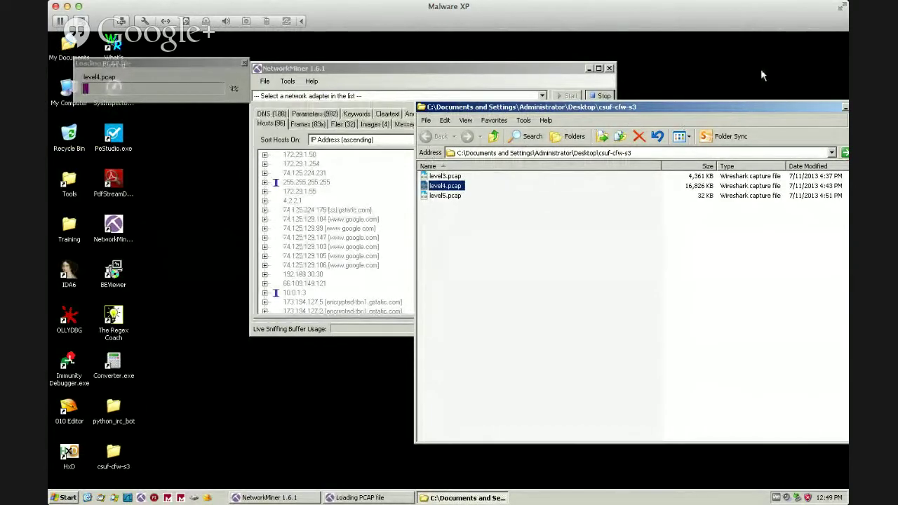
drag(198, 65, 441, 59)
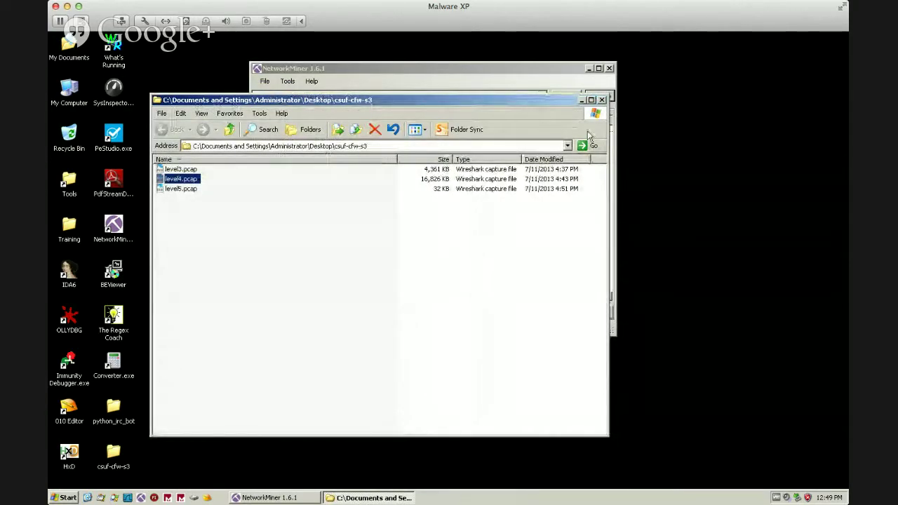
click(601, 100)
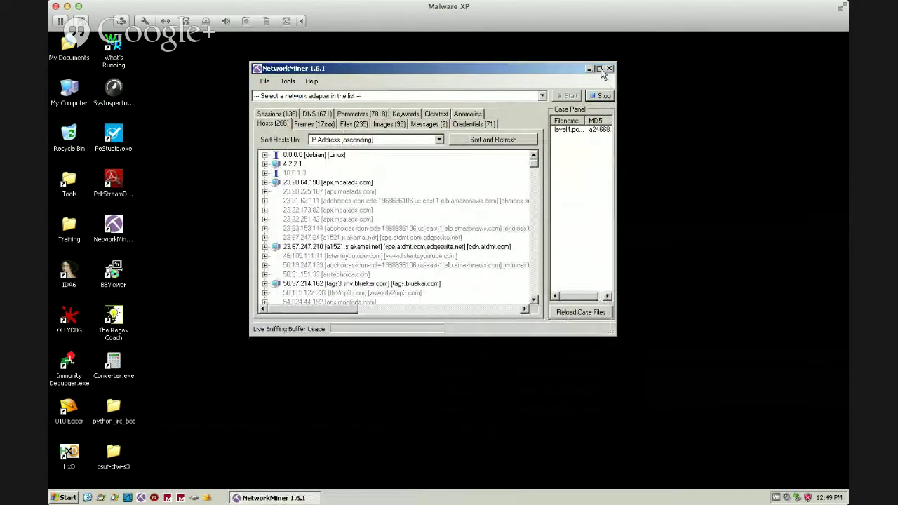
Maximize NetworkMiner and widen the case panel and its columns to read the full MD5 hash of level4.pcap.
click(599, 69)
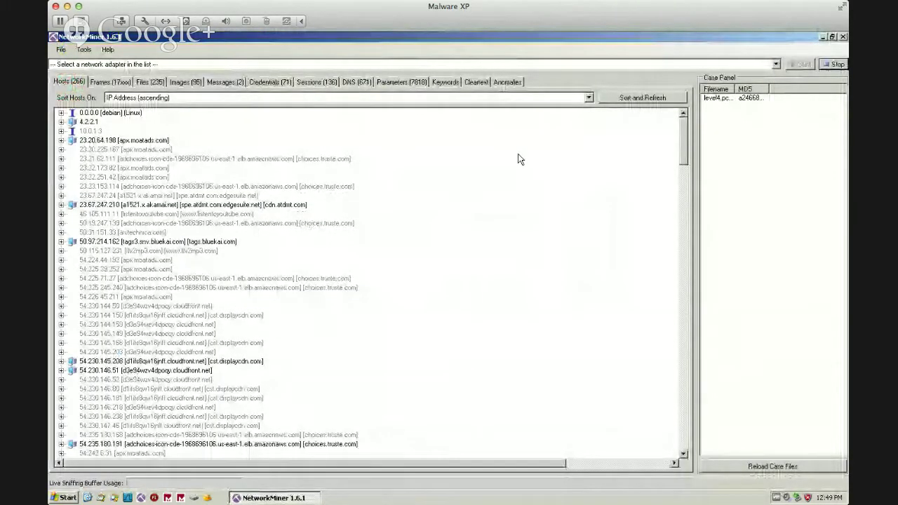
drag(697, 258, 543, 265)
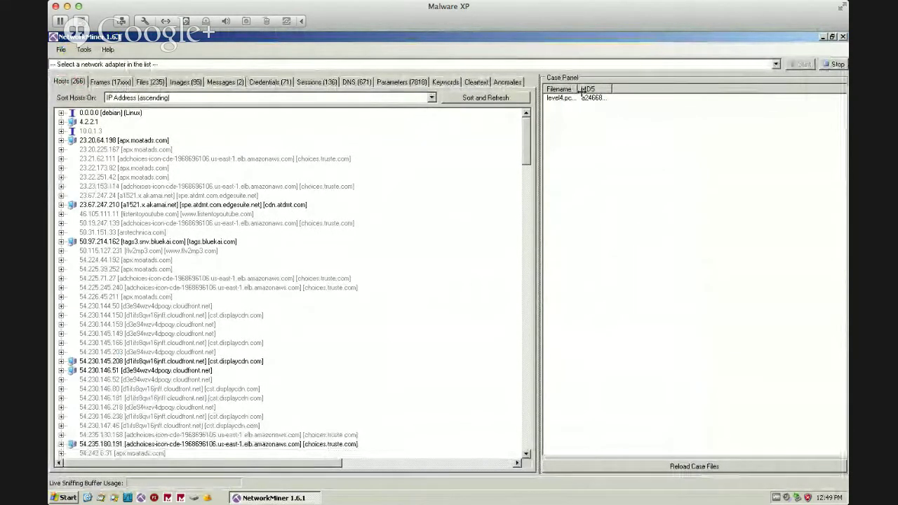
drag(580, 89, 774, 87)
click(696, 99)
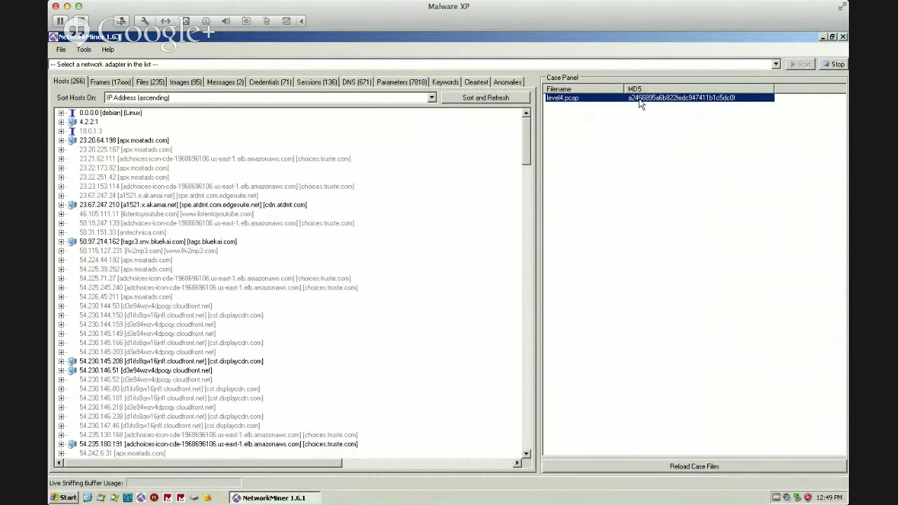
Open the extracted message with the subject "Dinner and a Show" and enlarge the message area.
click(224, 83)
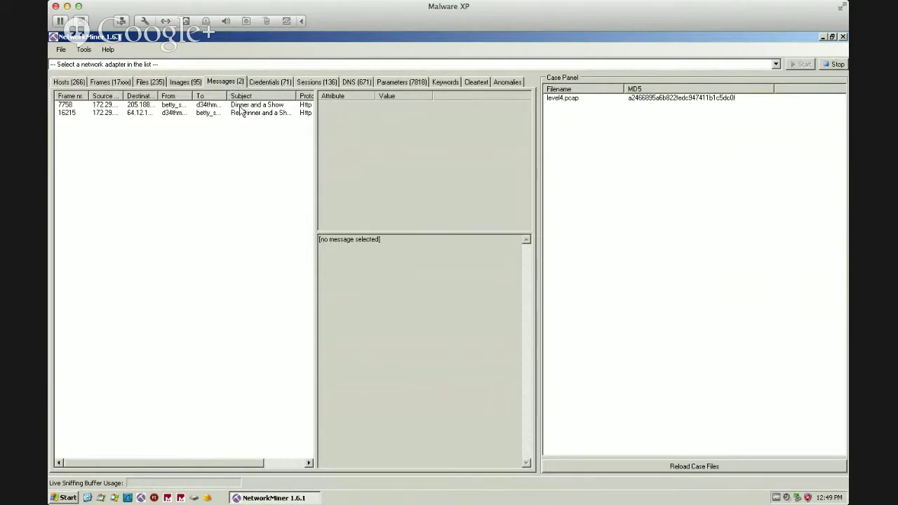
click(241, 106)
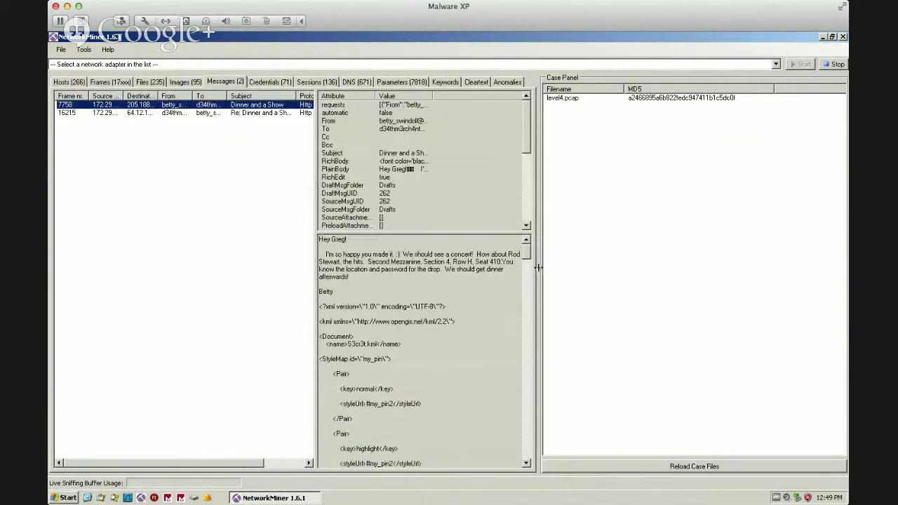
drag(539, 273, 670, 259)
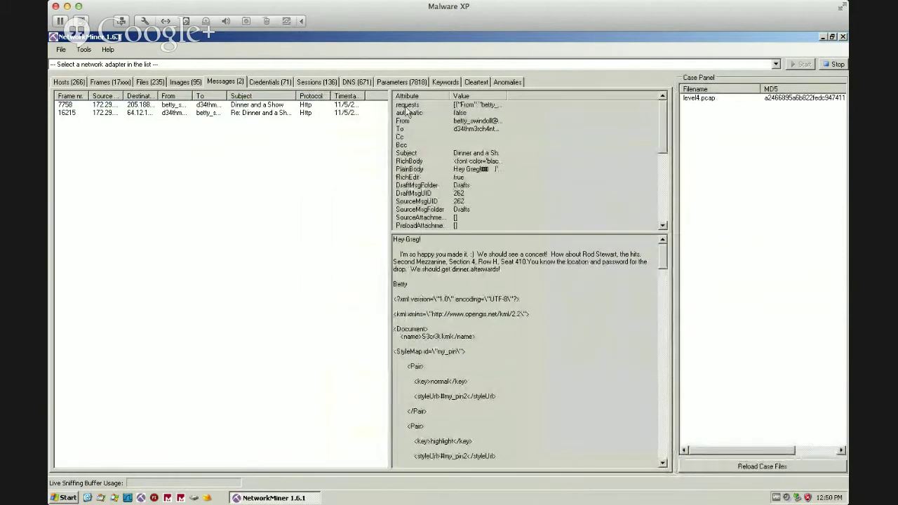
Widen the From column to read the full sender addresses, and examine the message's attributes and greeting text.
click(188, 105)
double_click(191, 94)
click(242, 187)
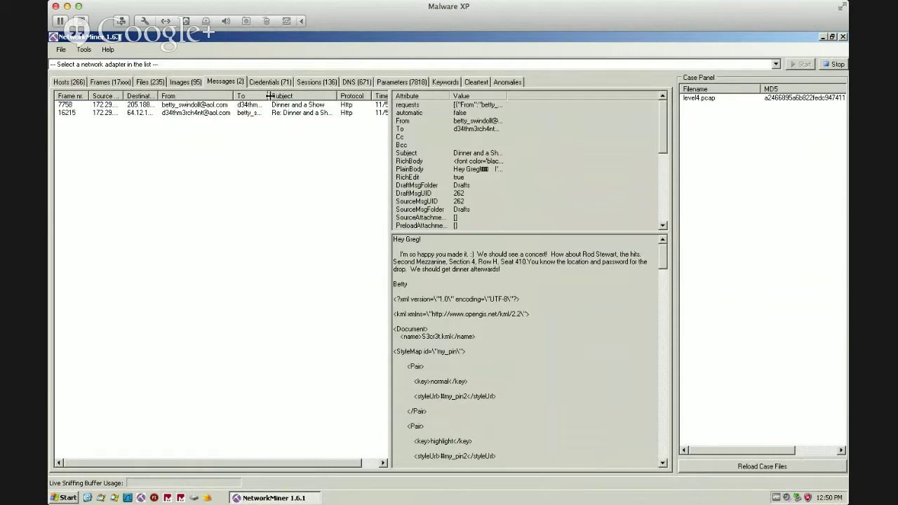
click(225, 106)
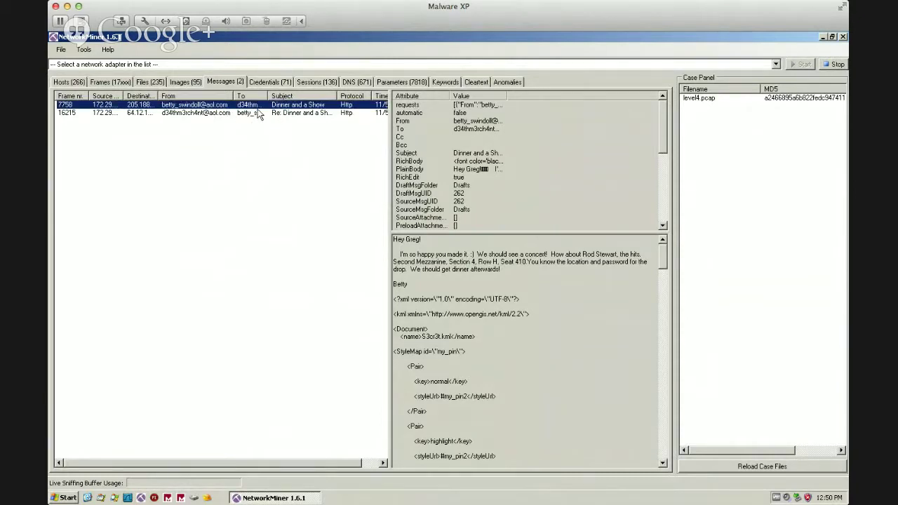
click(525, 158)
drag(665, 140, 669, 122)
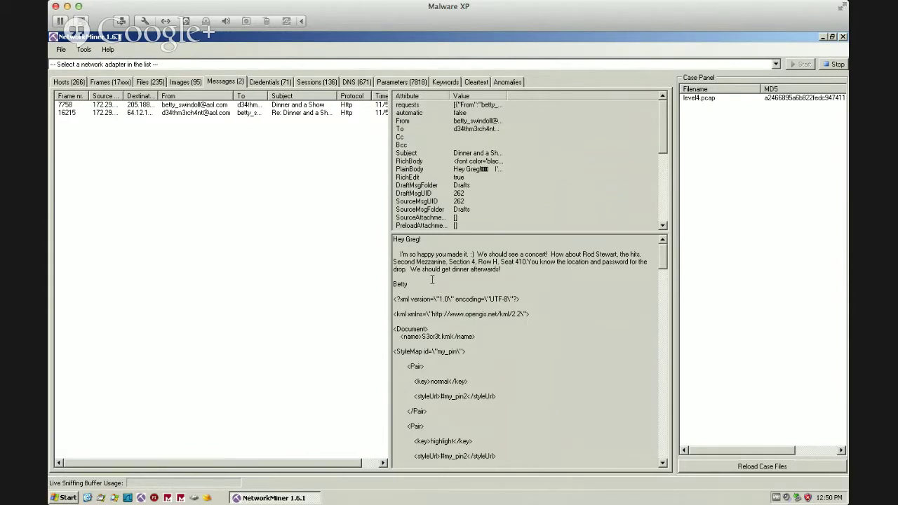
drag(432, 282, 394, 239)
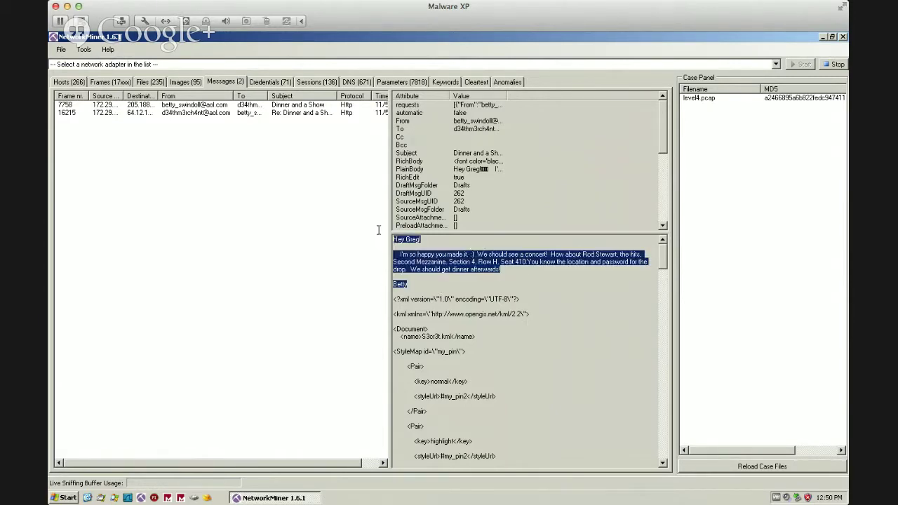
click(553, 291)
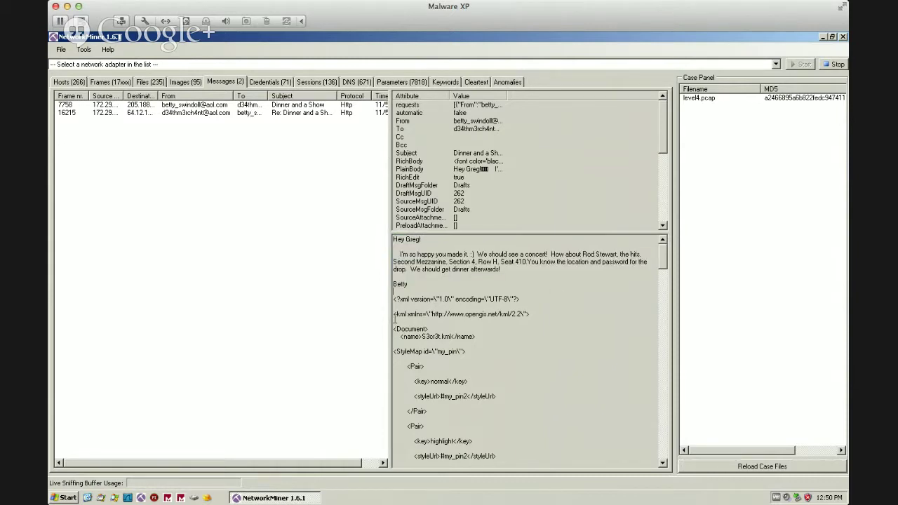
Copy the KML block from the message body, beginning at the "<kml" tag below the XML declaration.
drag(394, 315, 563, 353)
scroll(597, 344, down, 5)
scroll(598, 358, down, 15)
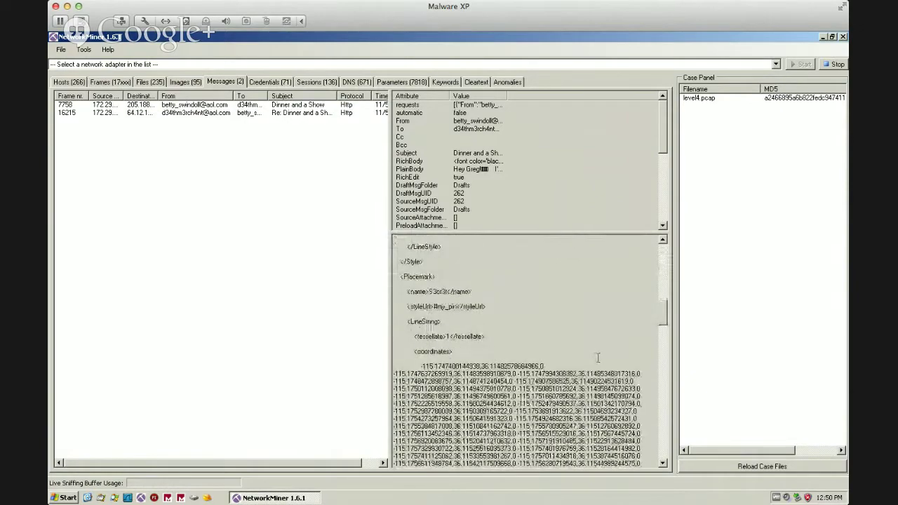
scroll(526, 351, down, 15)
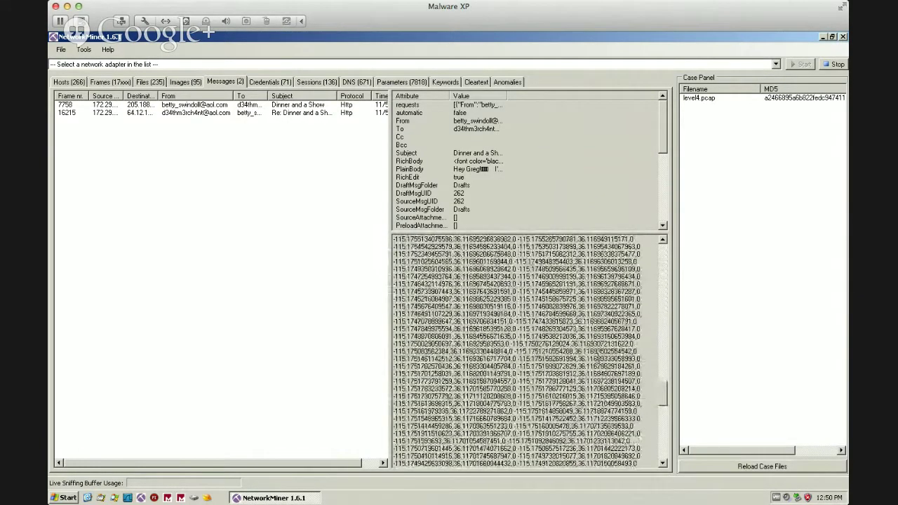
drag(452, 463, 394, 319)
scroll(441, 336, up, 15)
scroll(441, 336, up, 10)
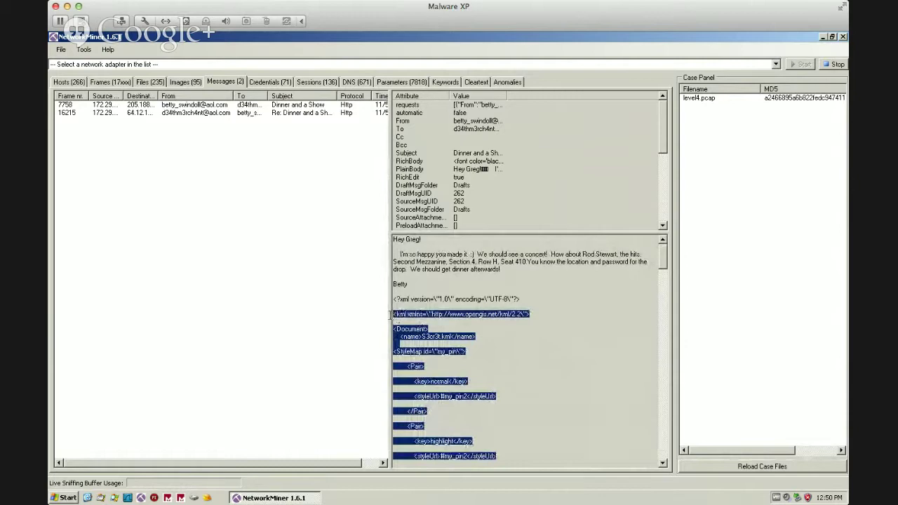
right_click(410, 314)
click(430, 343)
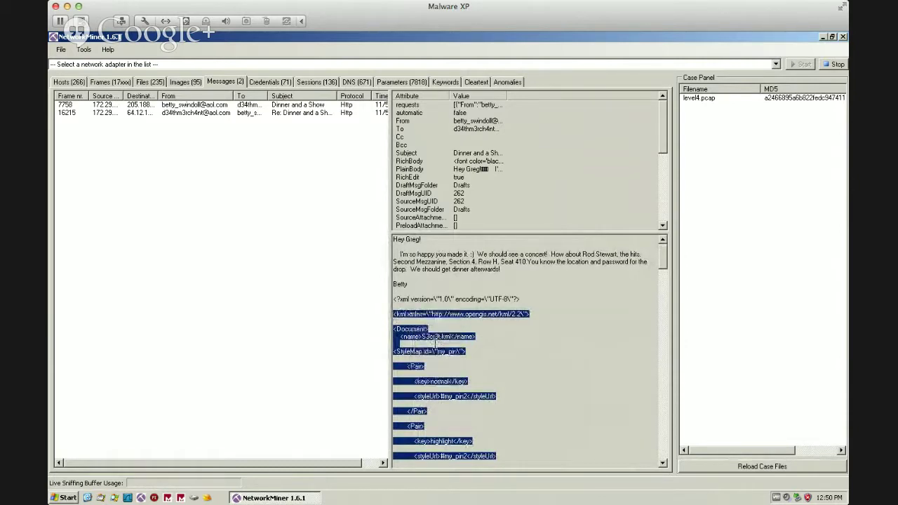
Start Notepad, paste the copied KML block into the blank document and look it over.
key(super+r)
text(notepad)
key(Return)
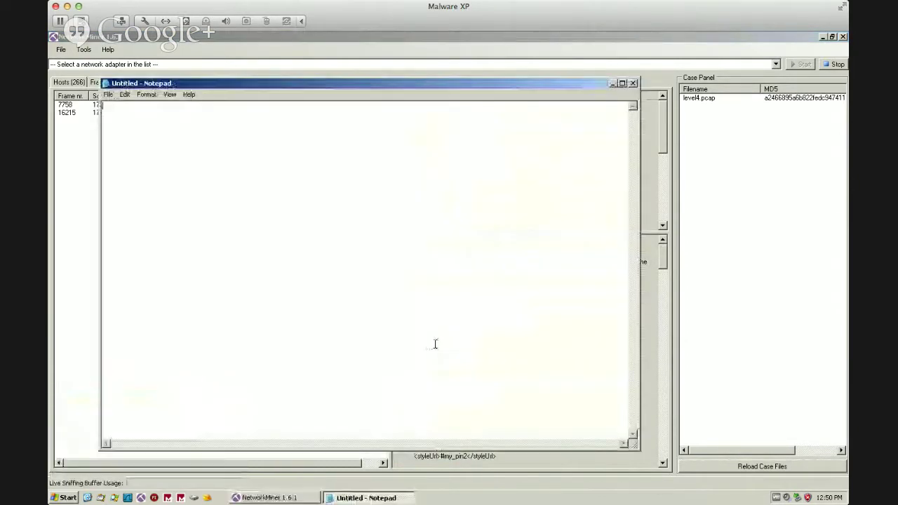
key(ctrl+v)
scroll(466, 353, up, 15)
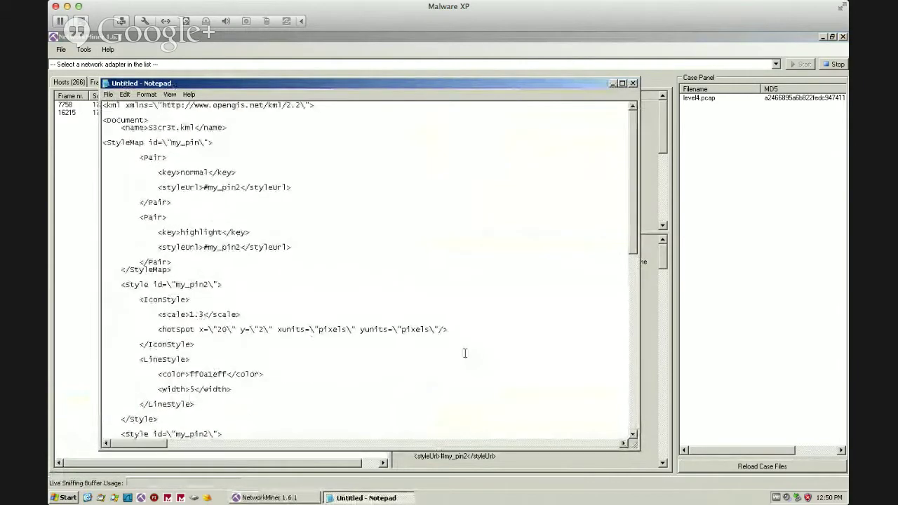
scroll(464, 355, down, 15)
scroll(465, 354, up, 15)
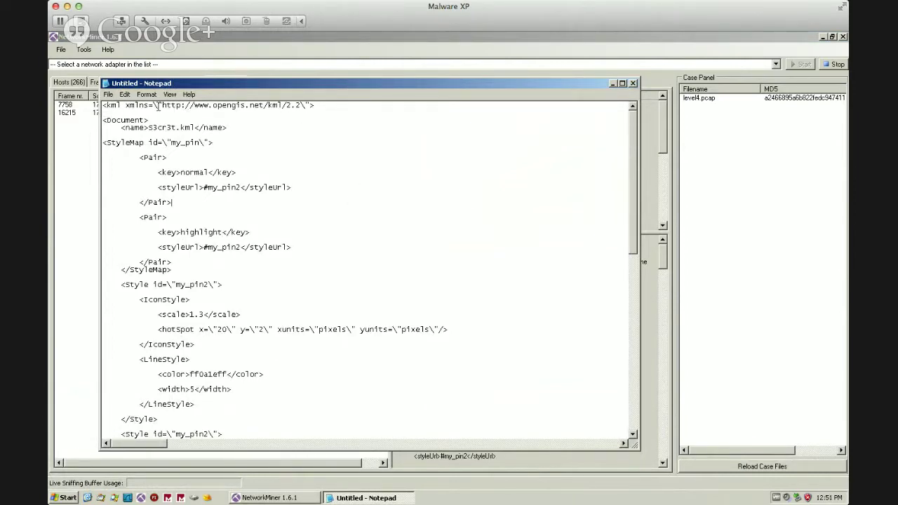
Examine the backslash-escaped quotes in the message's XML declaration in NetworkMiner, and return to the Notepad document.
drag(233, 90, 281, 301)
click(562, 348)
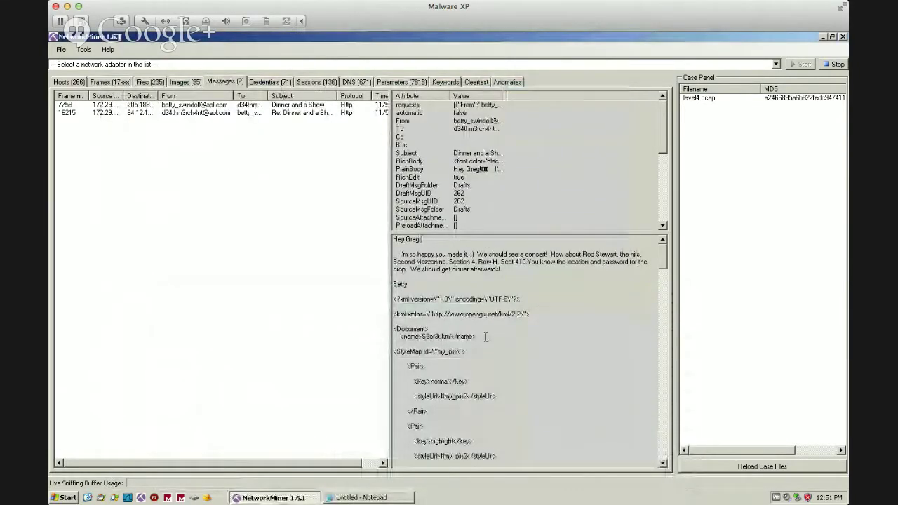
drag(440, 299, 433, 299)
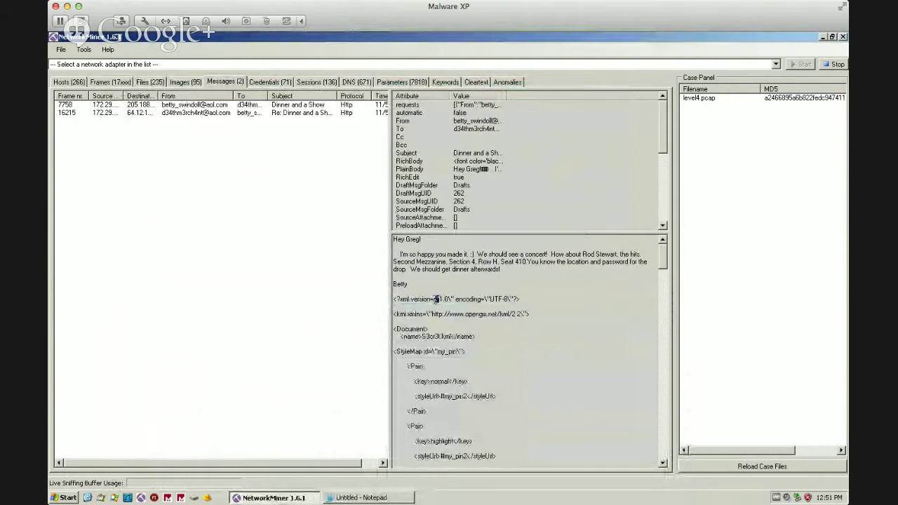
click(455, 299)
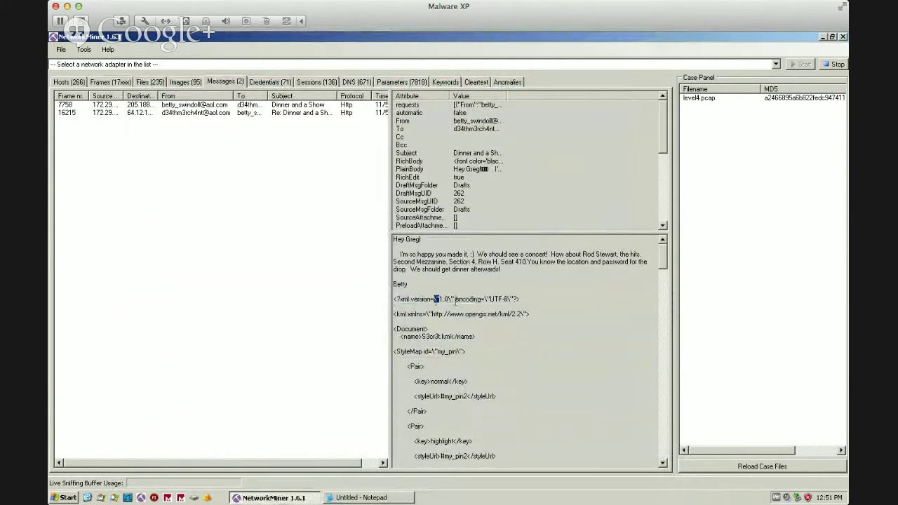
drag(454, 299, 446, 299)
click(512, 299)
click(408, 497)
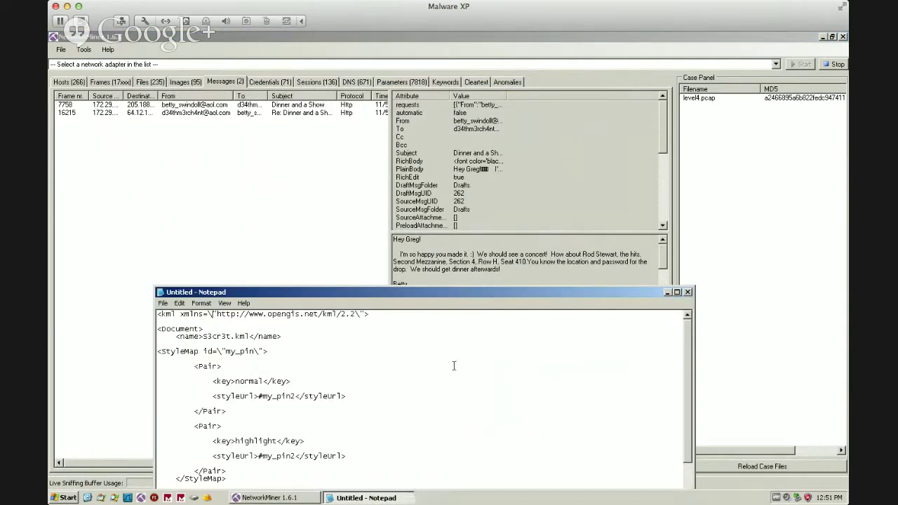
Maximize Notepad and replace every occurrence of \" in the KML text with a plain " character.
double_click(399, 292)
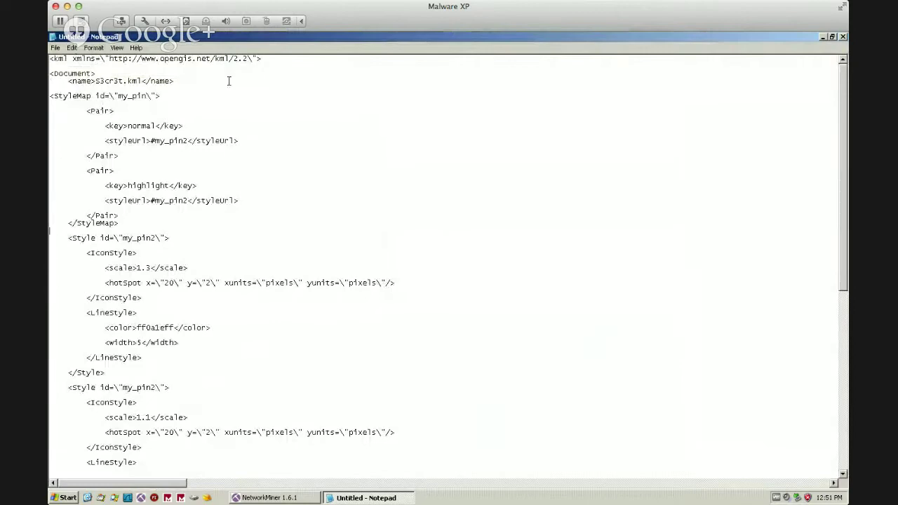
click(74, 47)
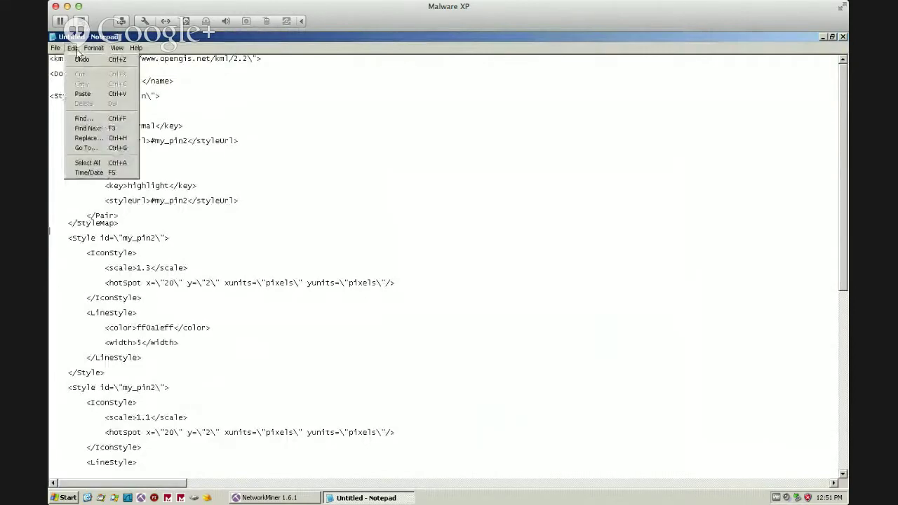
mouse_move(89, 51)
click(95, 138)
drag(196, 102, 464, 125)
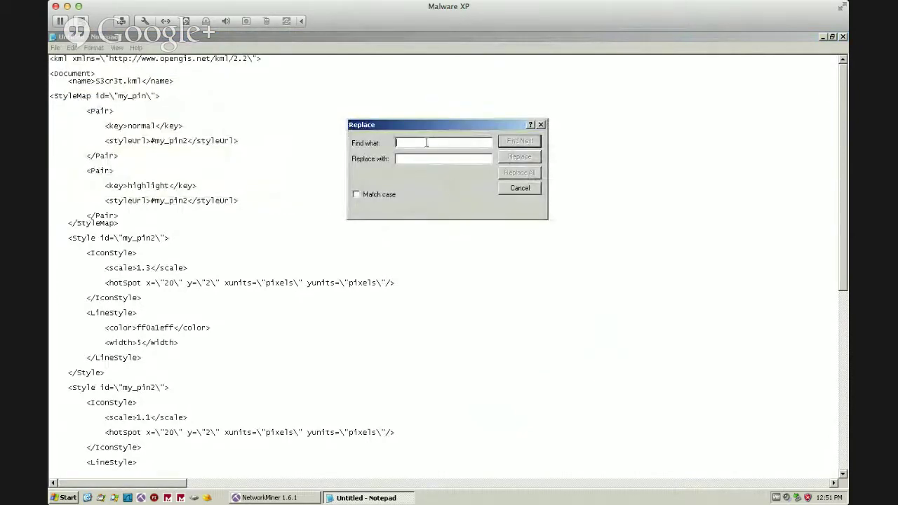
text(\)
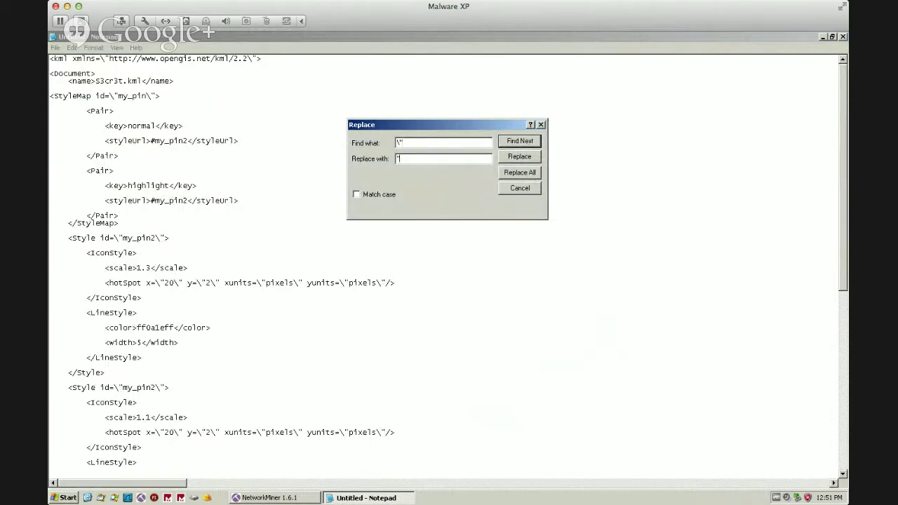
click(520, 173)
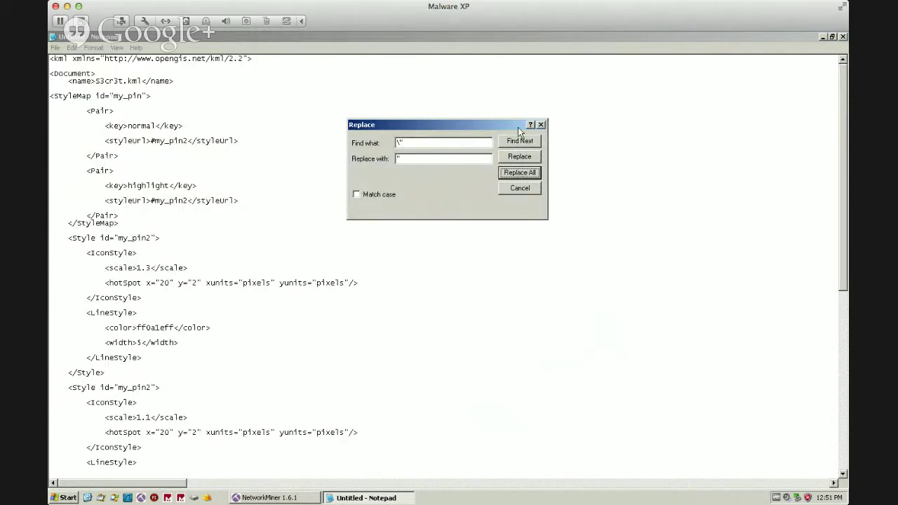
click(541, 125)
scroll(523, 220, down, 7)
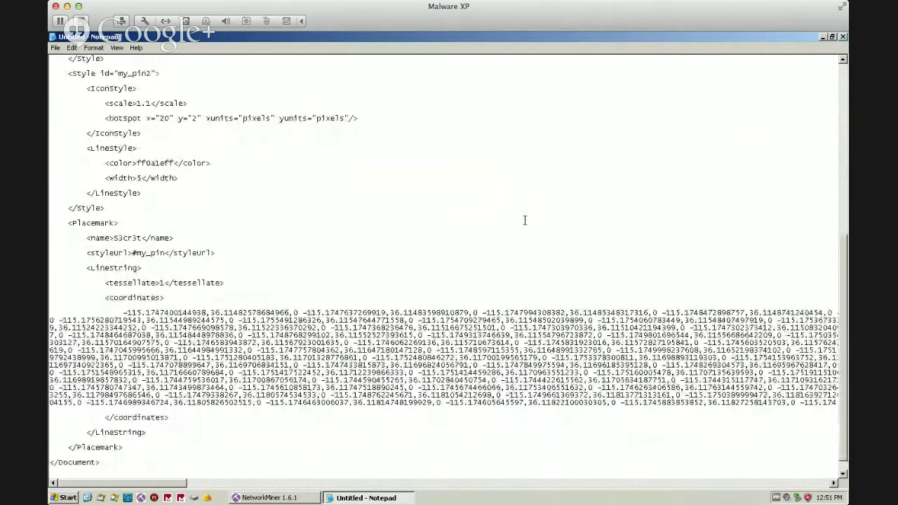
Save the cleaned KML text to the Desktop as level4.kml with the All Files type, and close the document.
scroll(524, 221, down, 1)
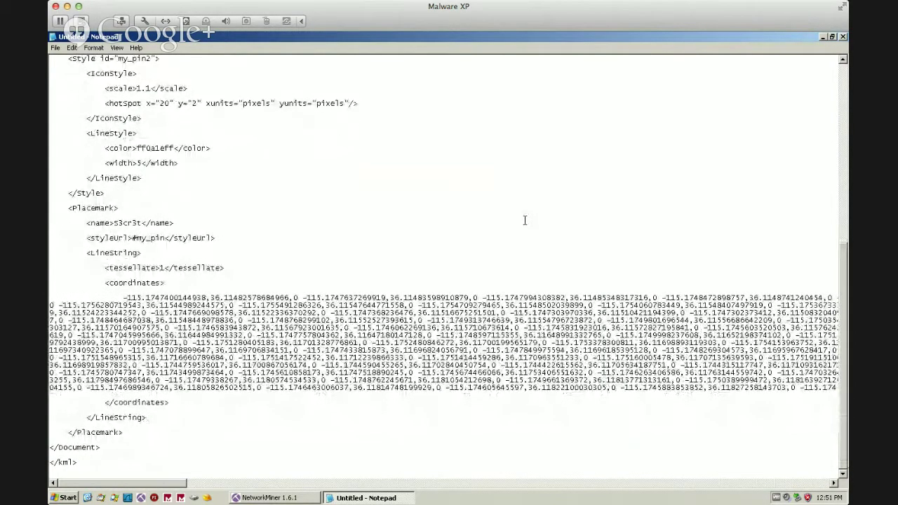
scroll(525, 220, up, 7)
key(ctrl+s)
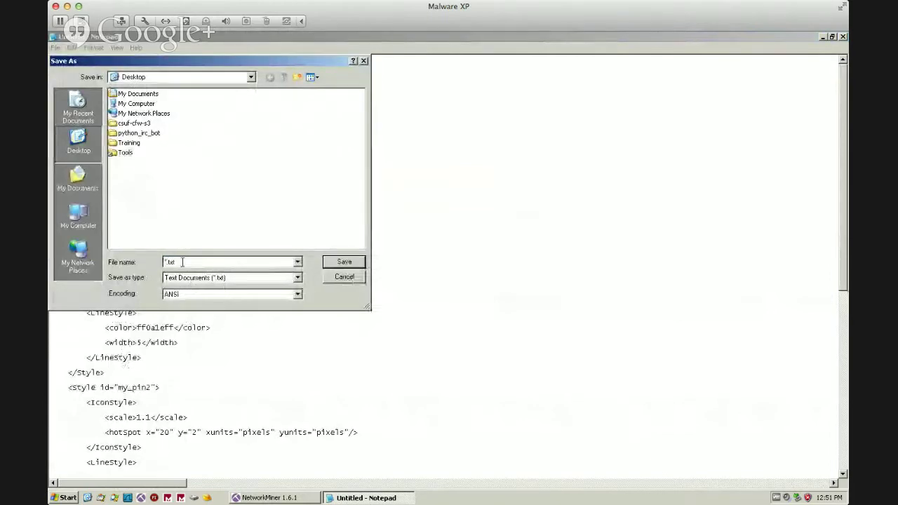
text(level)
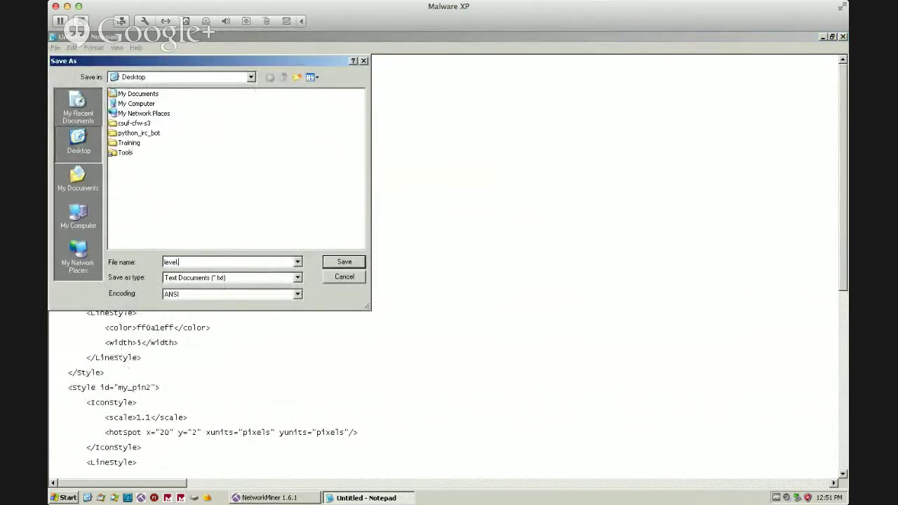
text(4.kml)
click(222, 277)
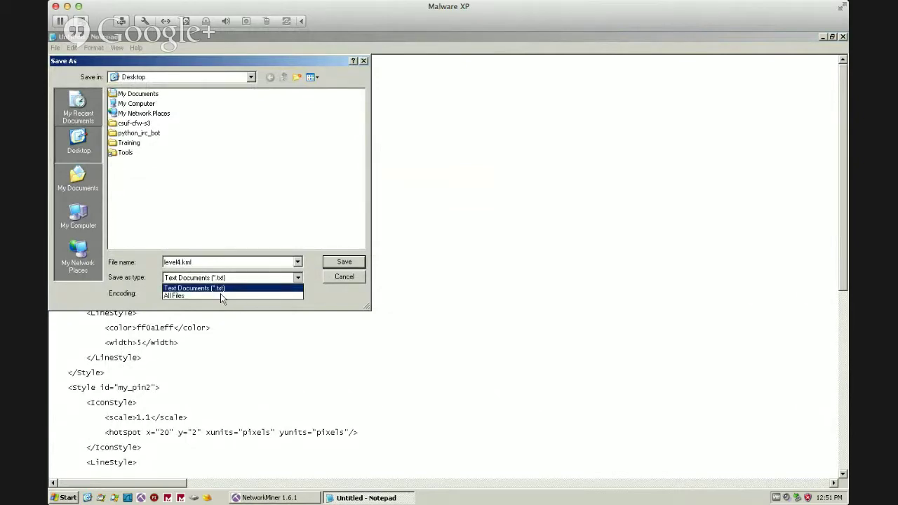
click(221, 295)
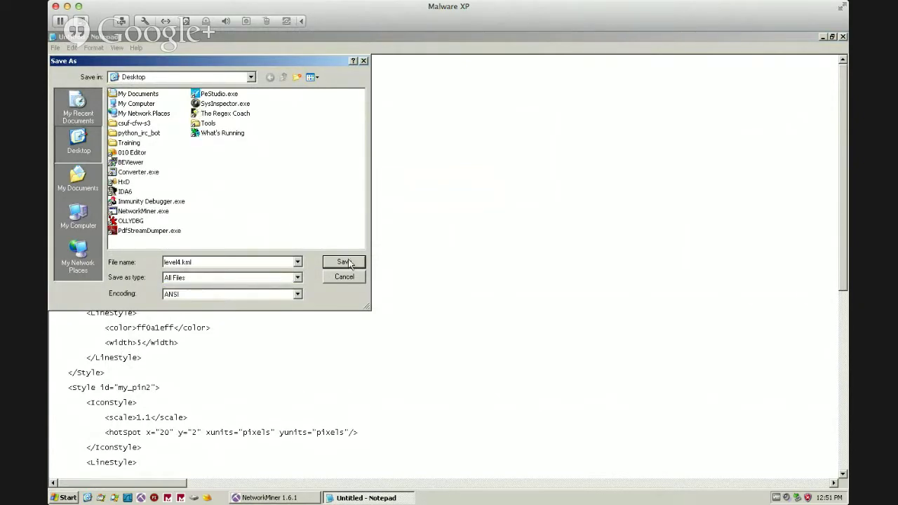
click(344, 262)
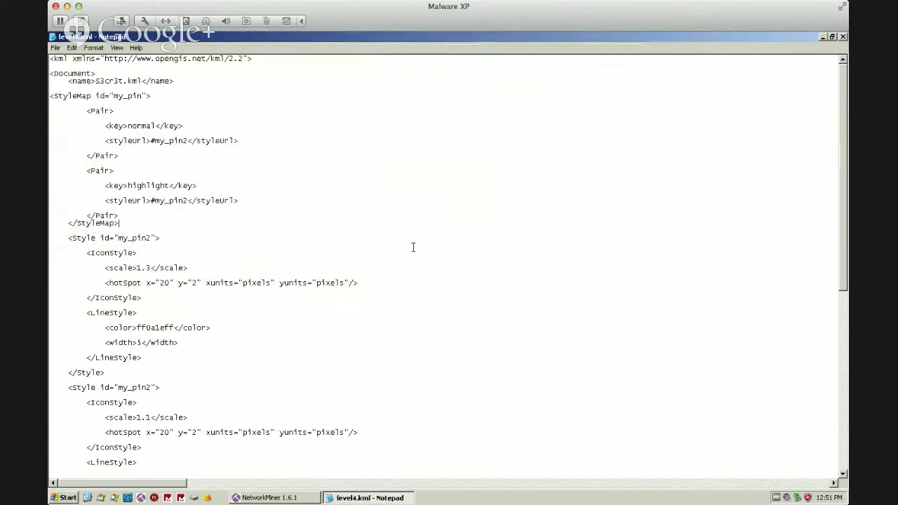
click(843, 36)
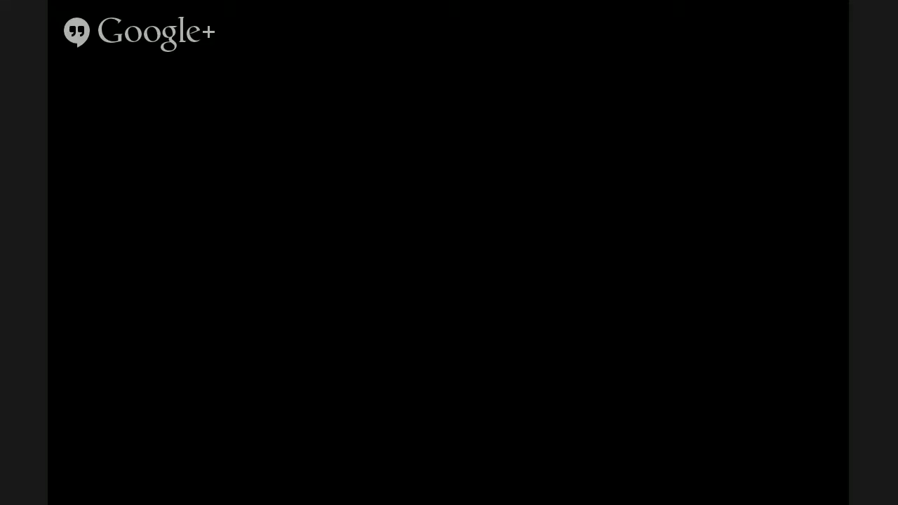